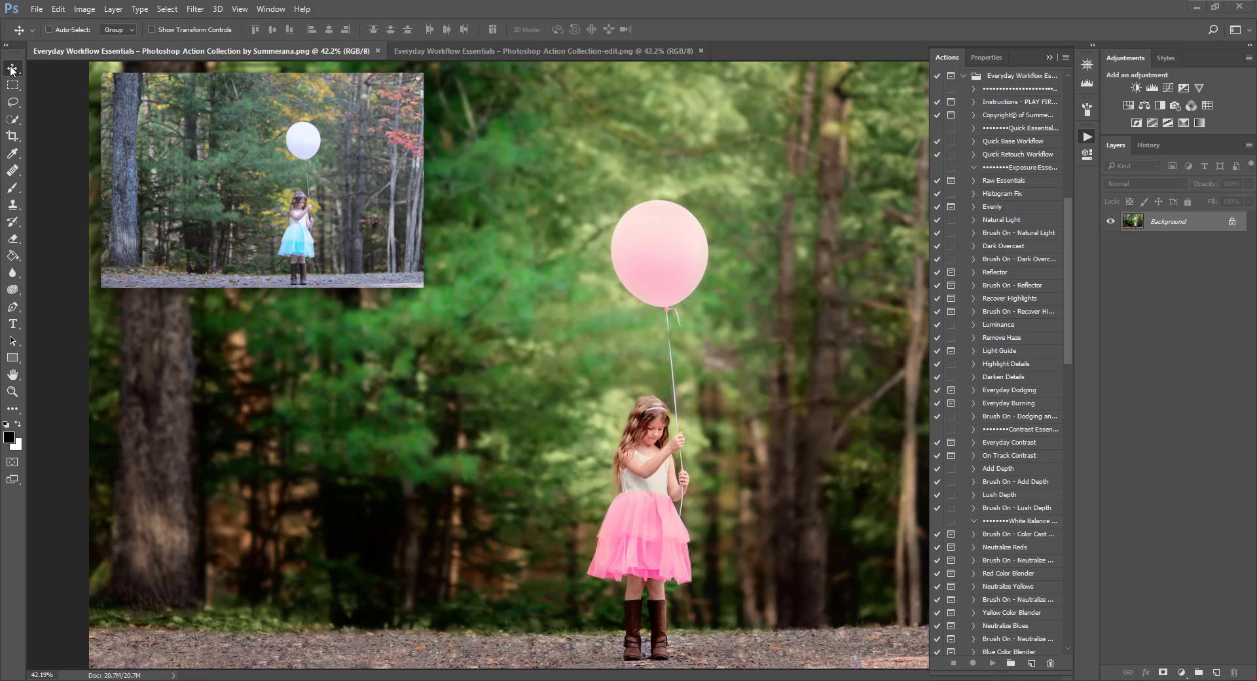
Step: Play the Instructions action of the Everyday Workflow Essentials set and continue through its messages to the end
left_click(1010, 76)
left_click(1010, 105)
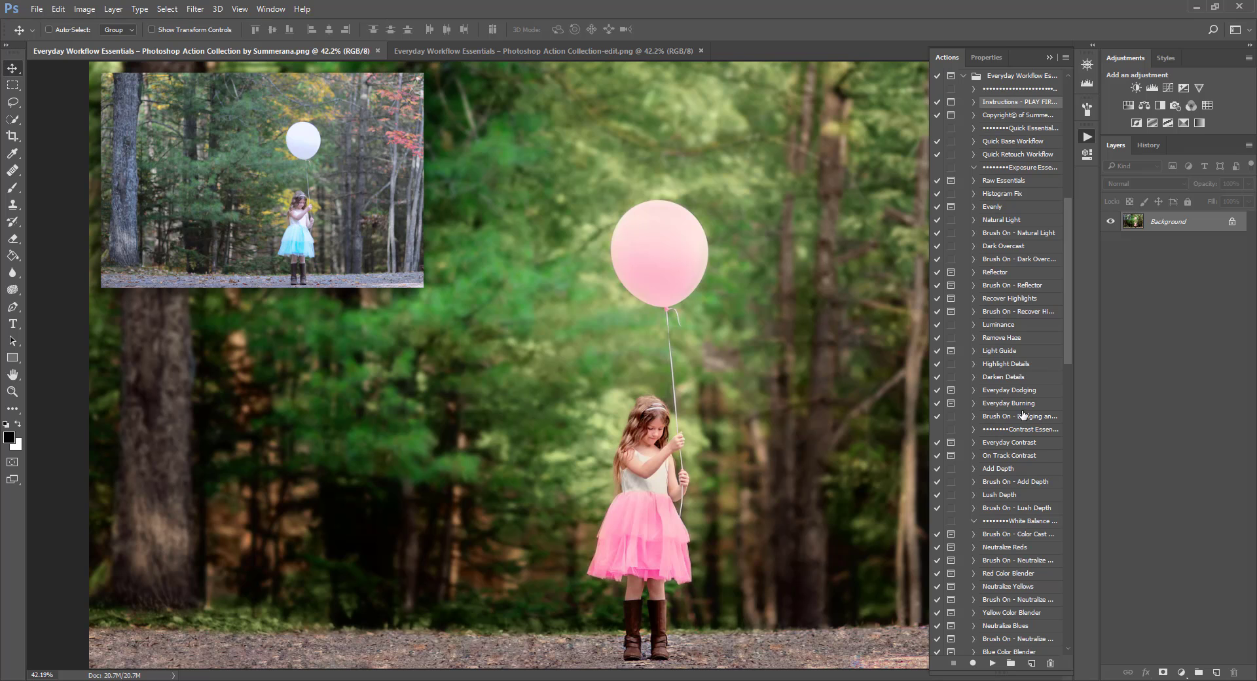
left_click(993, 663)
left_click(625, 283)
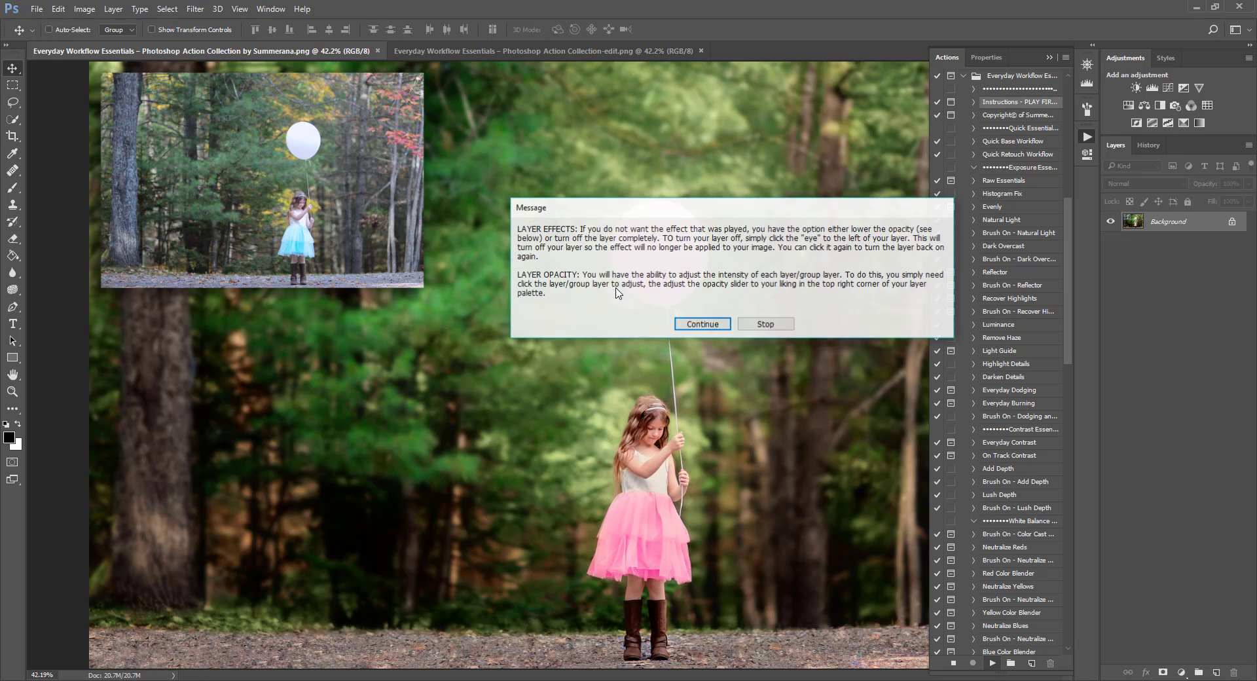
left_click(697, 327)
left_click(698, 327)
left_click(710, 325)
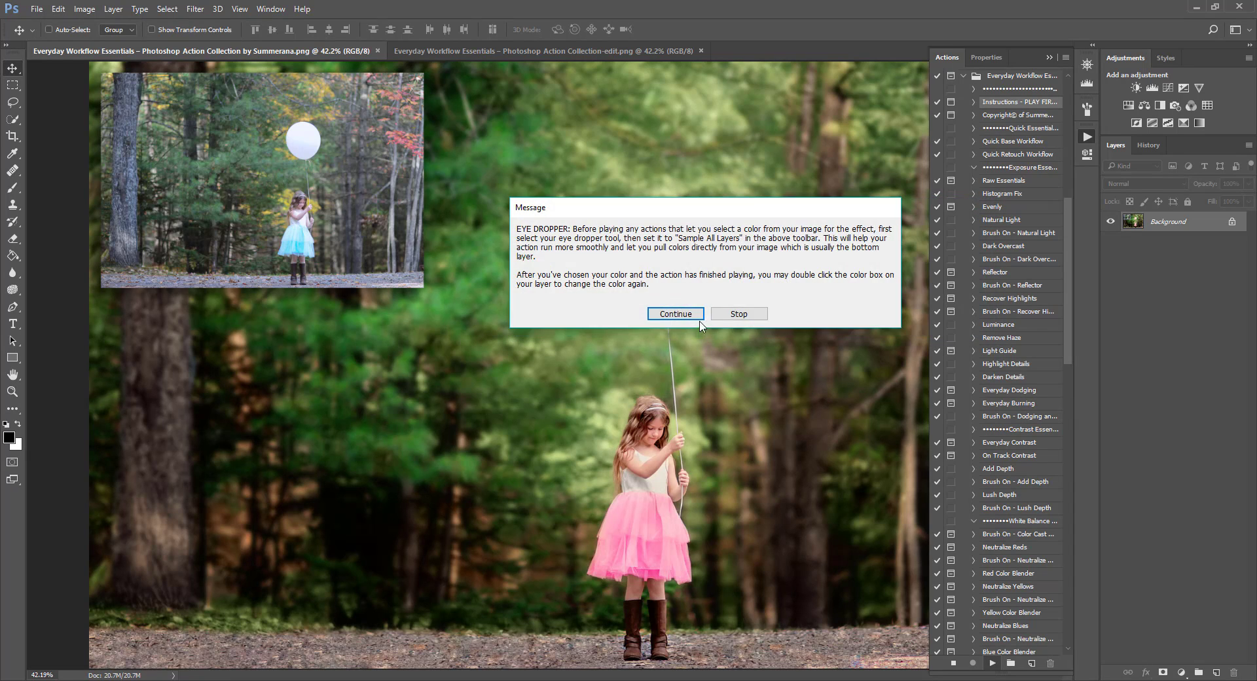
left_click(676, 313)
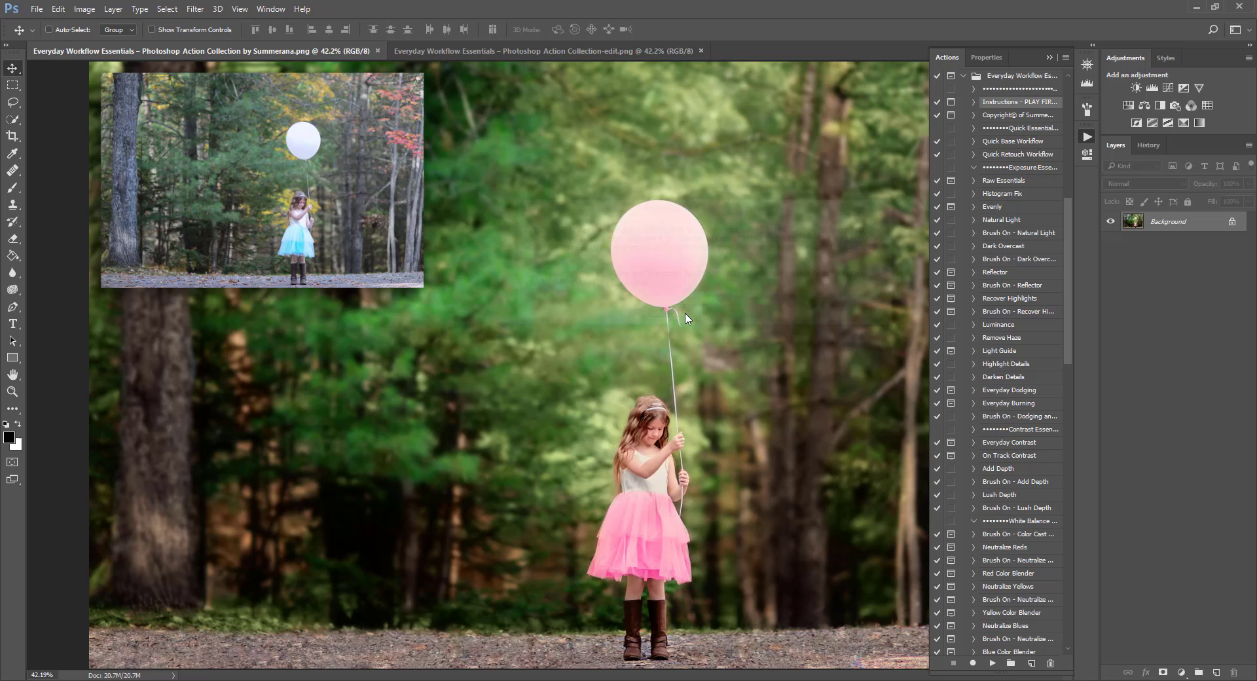
left_click(1021, 142)
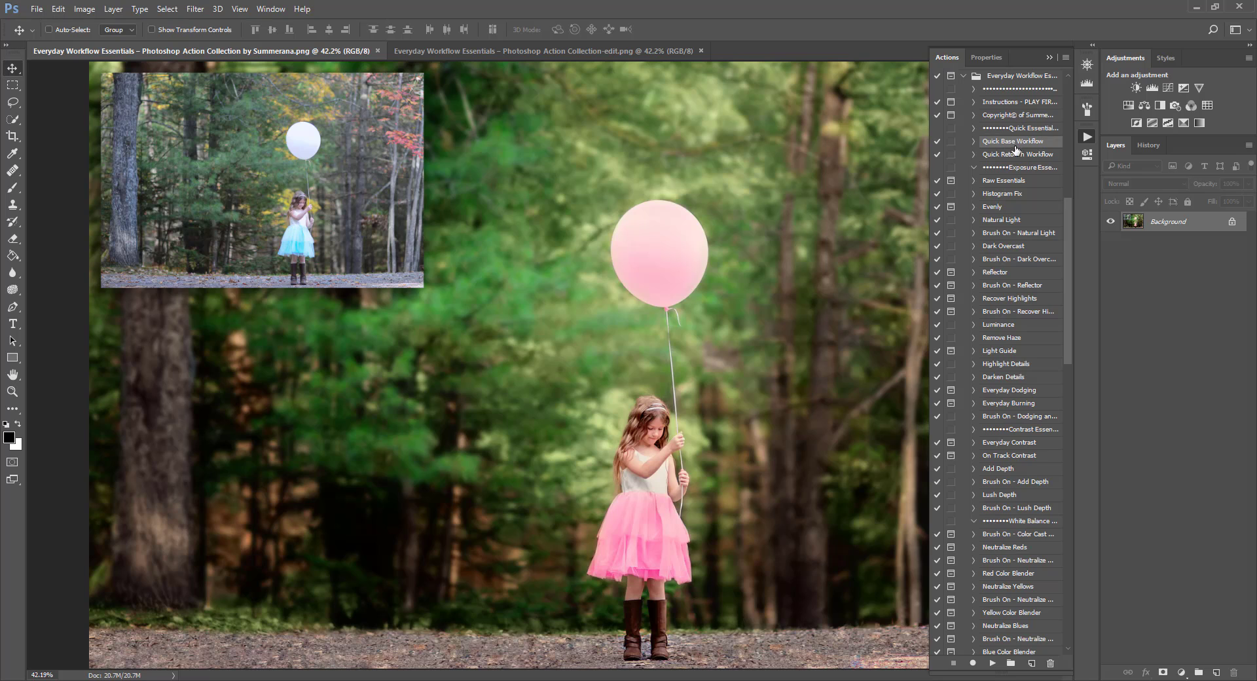
left_click(1015, 156)
left_click(1015, 144)
left_click(1017, 158)
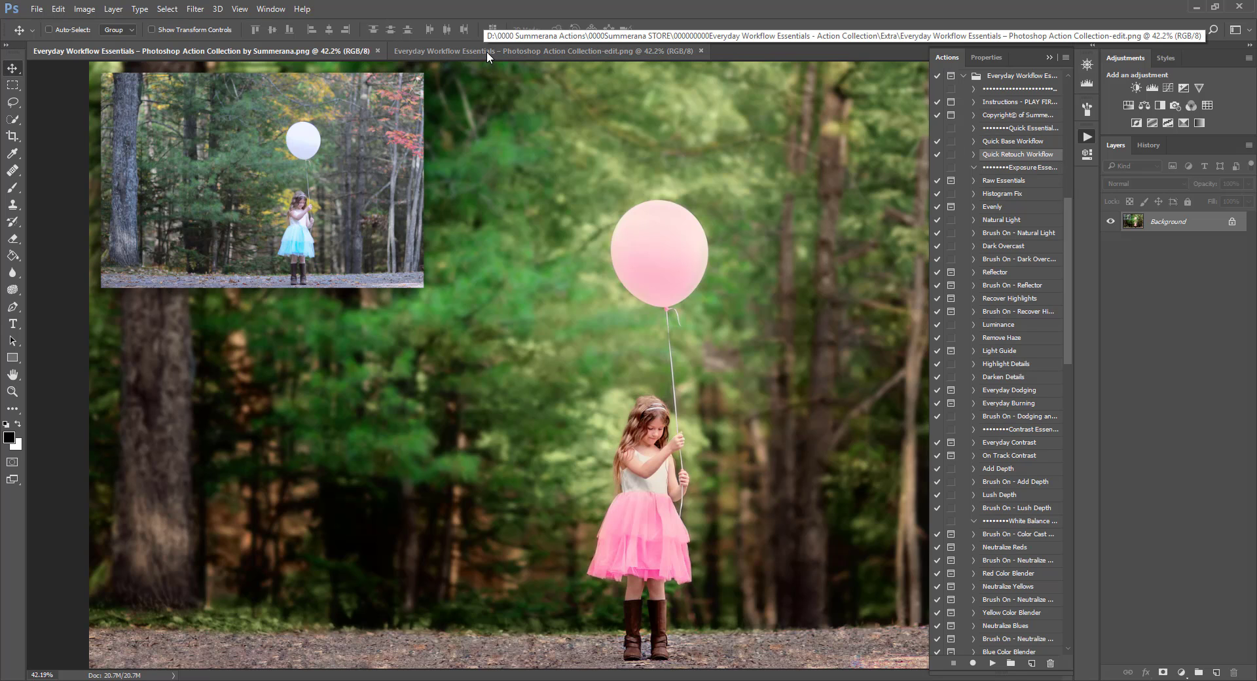
Step: Play the Quick Base Workflow action on the unedited image, Everyday Workflow Essentials – Photoshop Action Collection-edit.png
left_click(402, 51)
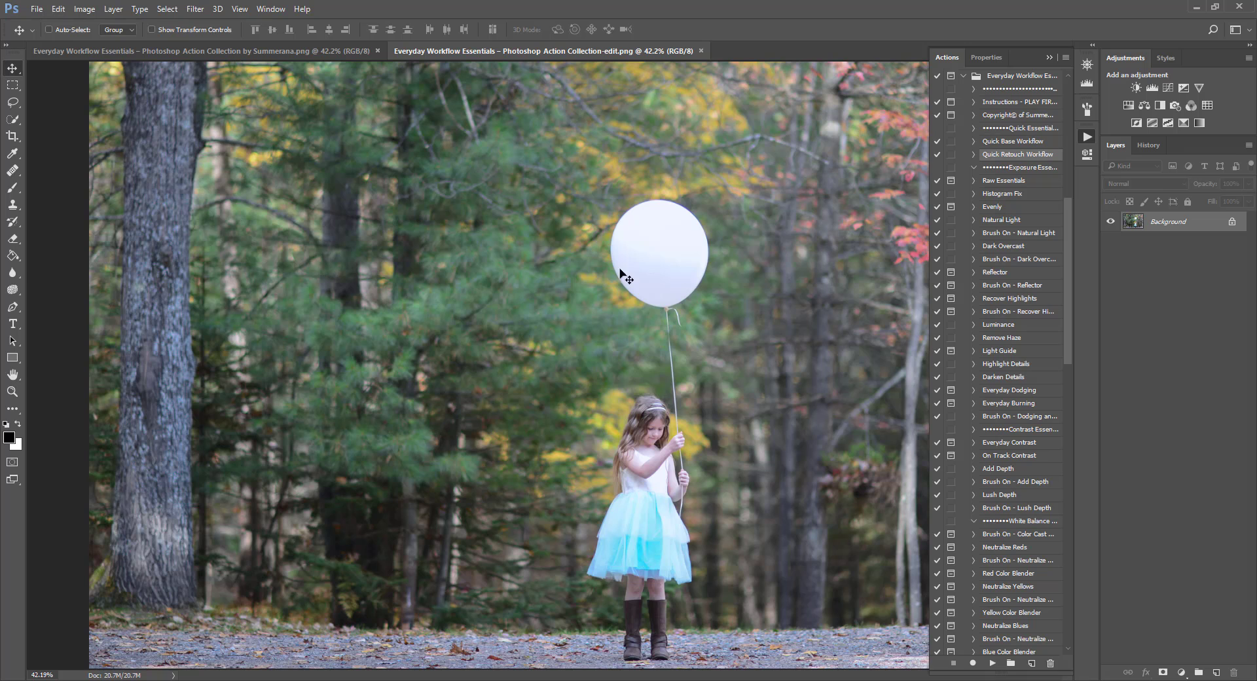
left_click(318, 50)
left_click(487, 50)
left_click(1020, 143)
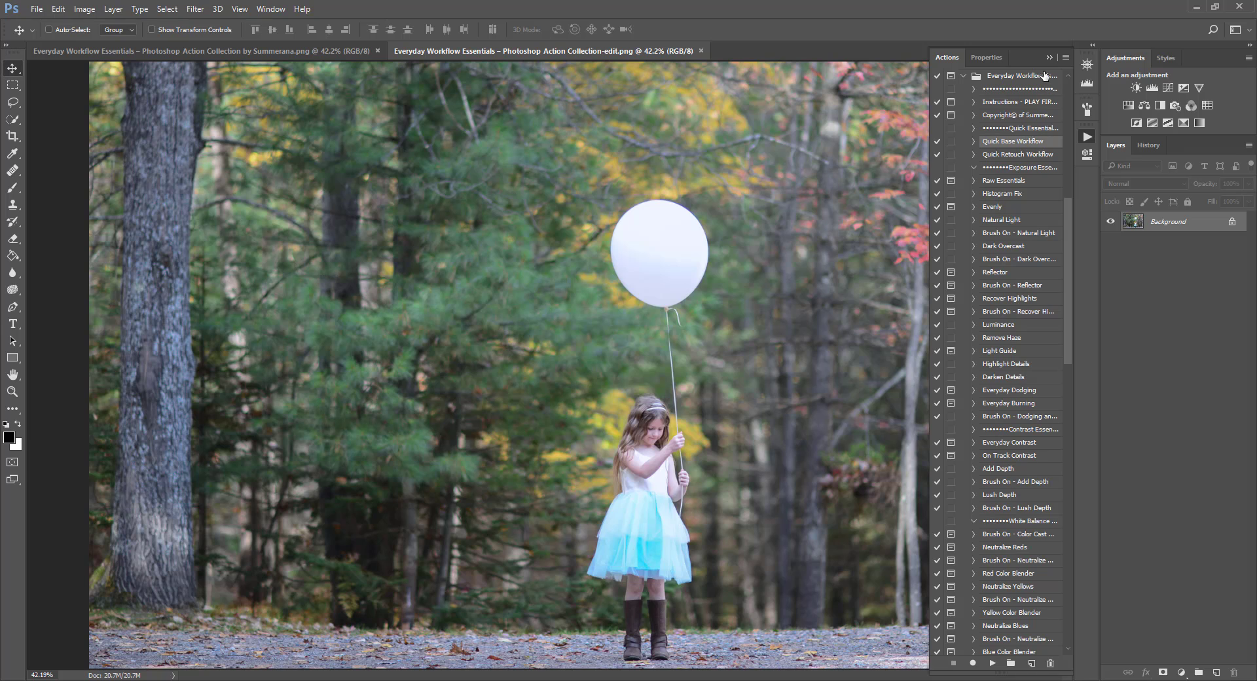
left_click(991, 664)
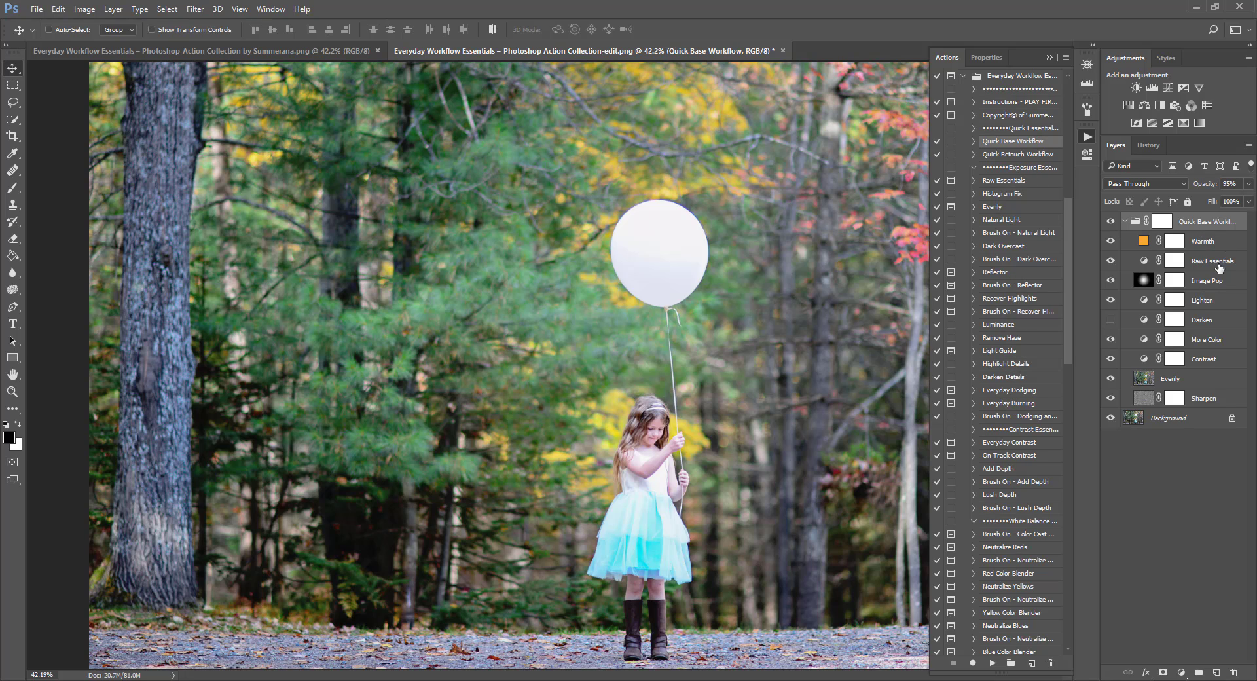
Step: Try out different opacity levels on the whole Quick Base Workflow group
left_click(1123, 243)
left_click(1161, 221)
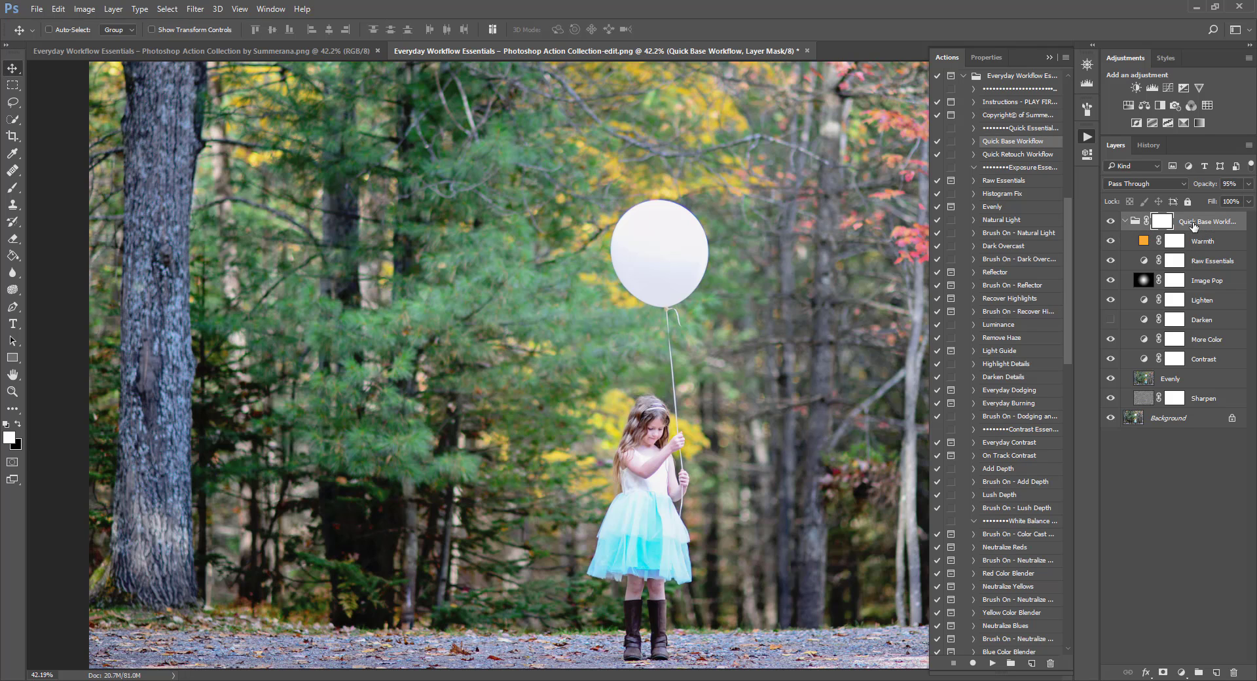
left_click(1248, 184)
left_click_drag(1181, 199, 1243, 212)
Step: Look through the Warmth, Raw Essentials, Image Pop and Lighten layers, and compare the image with Warmth off and on
left_click(1199, 242)
left_click(1215, 261)
left_click(1215, 280)
left_click(1215, 295)
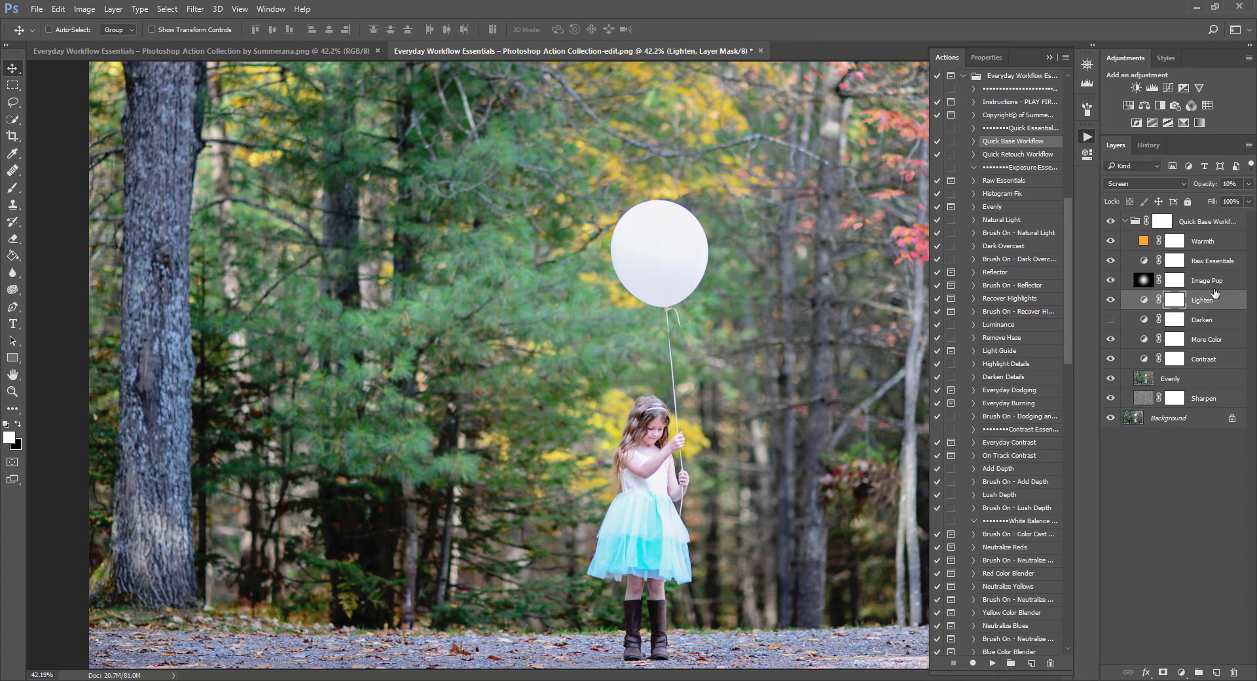
left_click(1211, 267)
left_click(1204, 242)
left_click(1112, 243)
left_click(1112, 243)
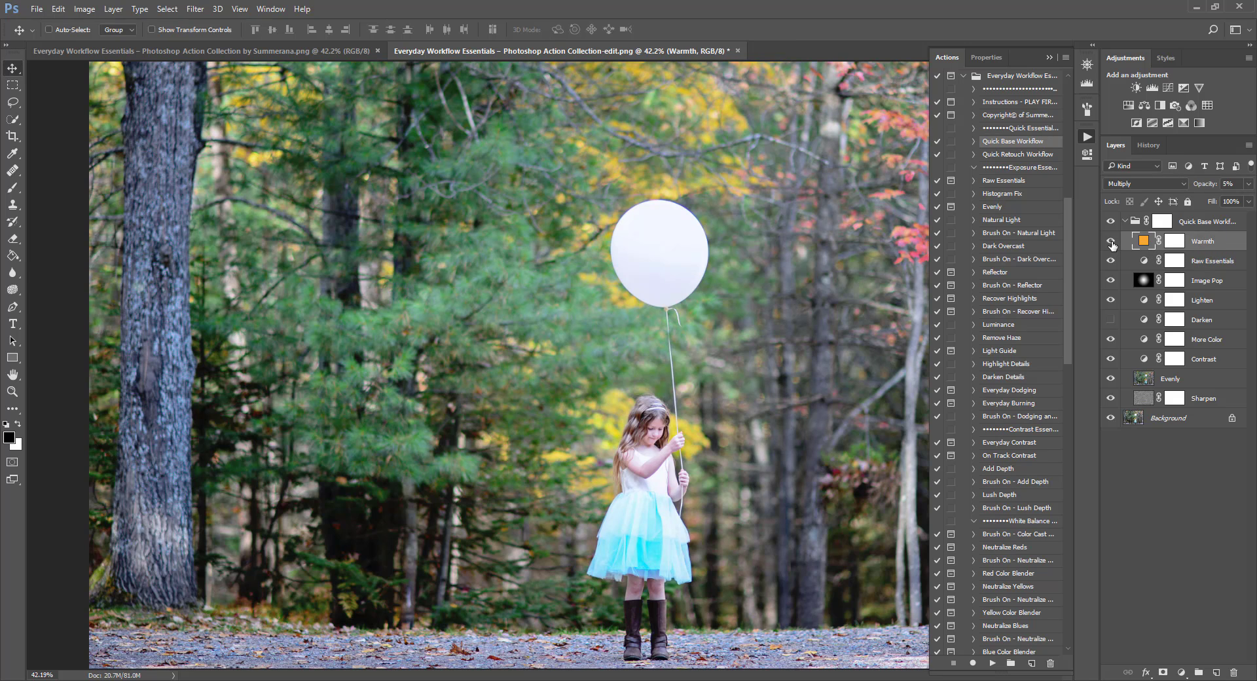
Step: Hide the Lighten layer and turn on the Darken layer at 10% opacity
left_click(1201, 302)
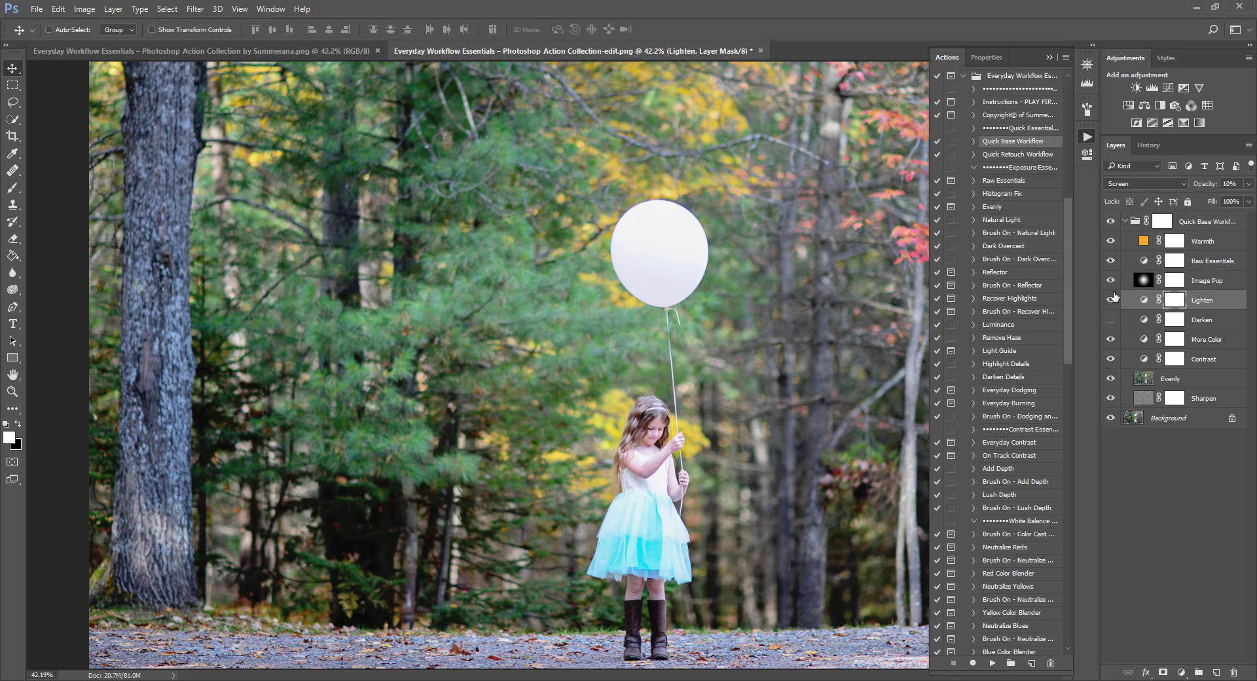
left_click(1110, 300)
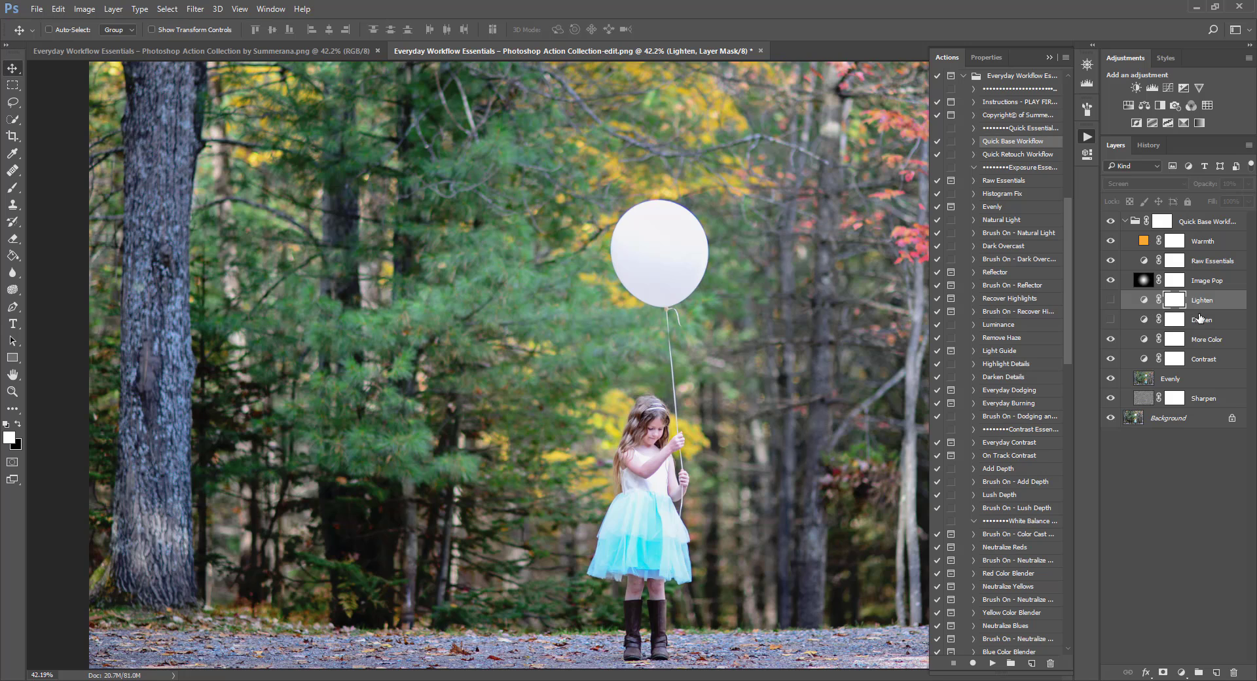
left_click(1131, 319)
left_click(1110, 320)
left_click(1110, 320)
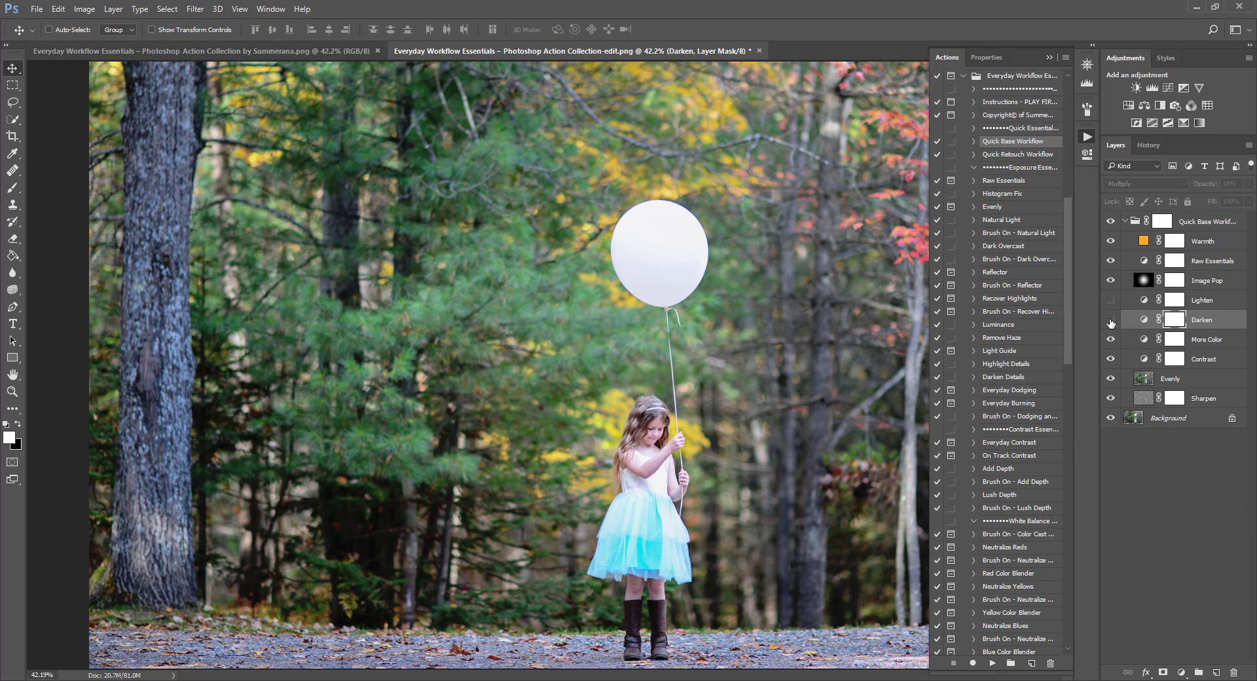
left_click(1111, 320)
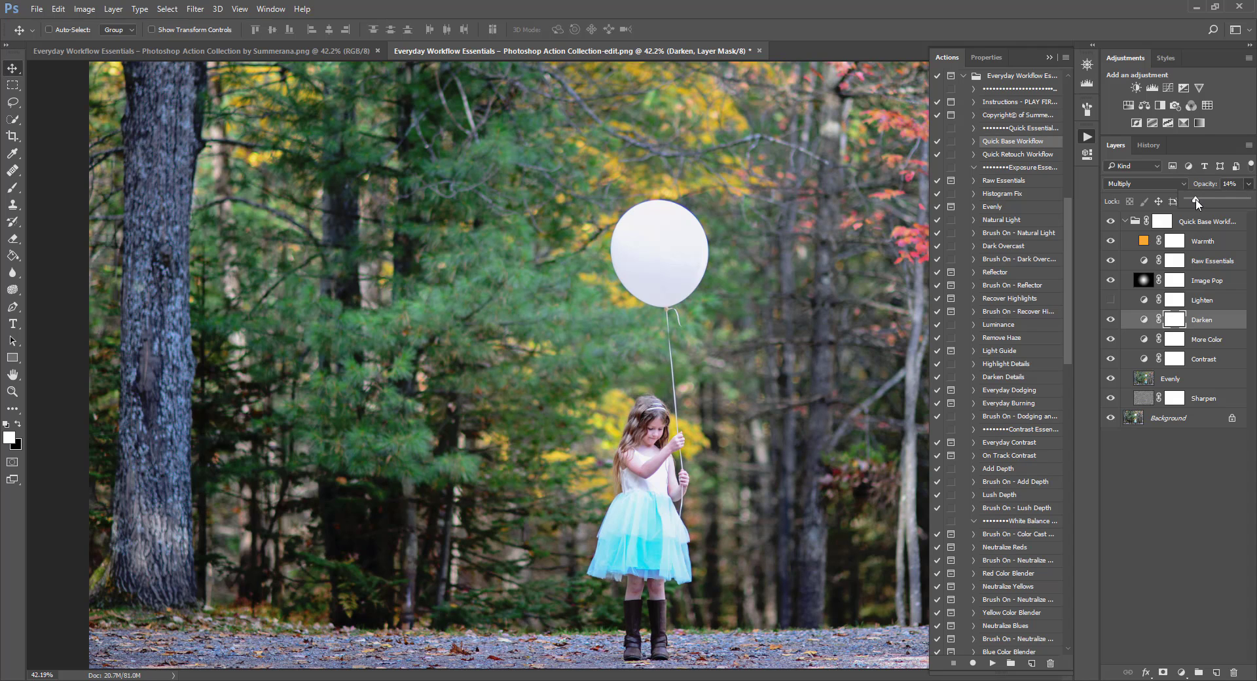
left_click_drag(1197, 200, 1194, 201)
left_click(1111, 321)
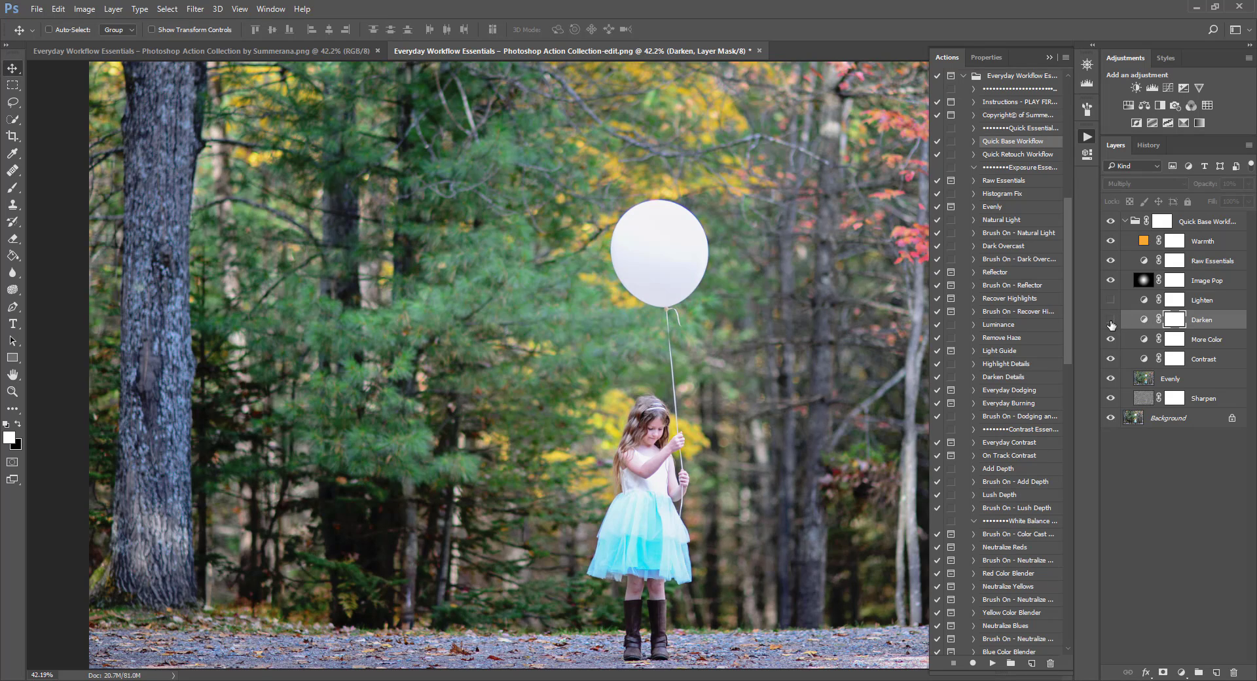
left_click(1111, 320)
Step: Look at the More Color and Evenly layers and select the Sharpen layer's mask for editing
left_click(1208, 342)
left_click(1182, 383)
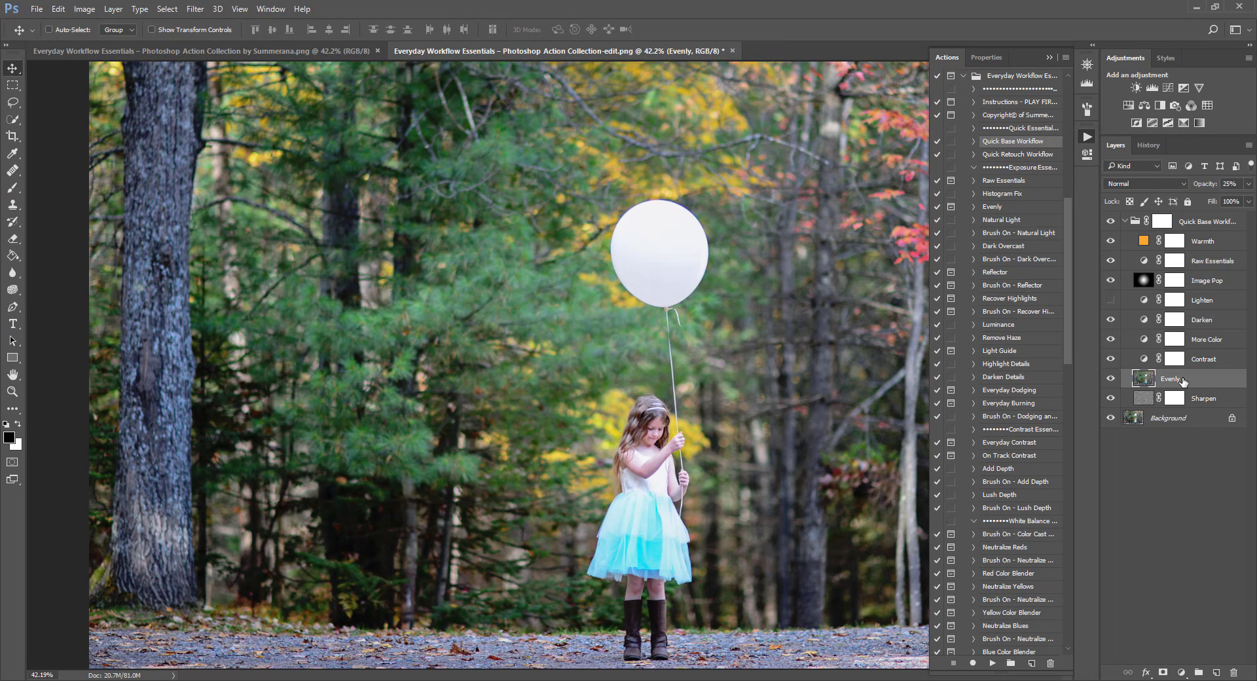
left_click(1159, 400)
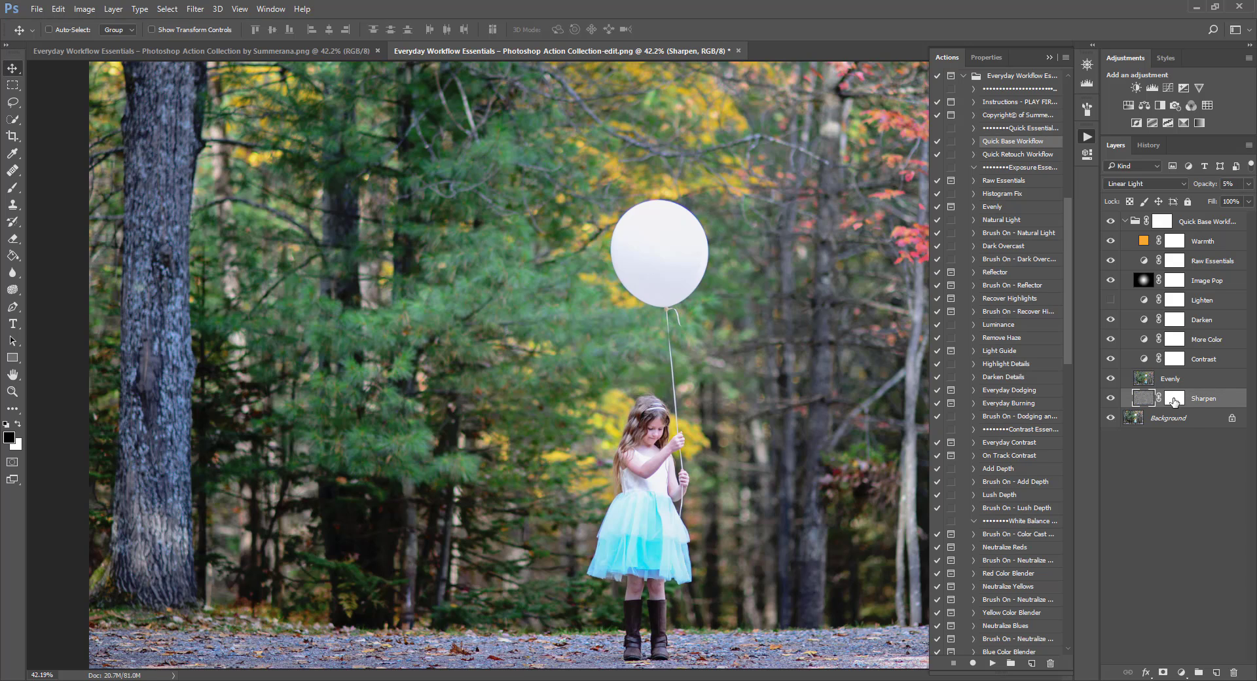
left_click(1173, 401)
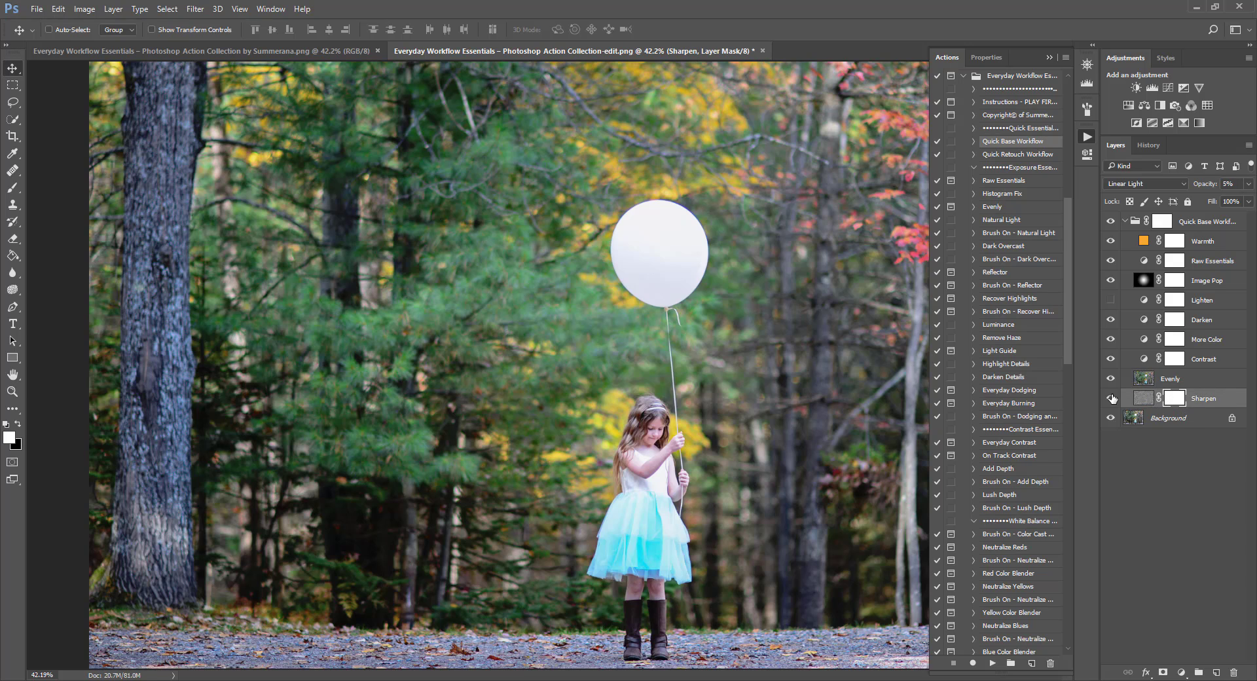
Step: Paint black on the Sharpen mask over the forest beside the girl with a soft 1000 px brush
left_click(13, 188)
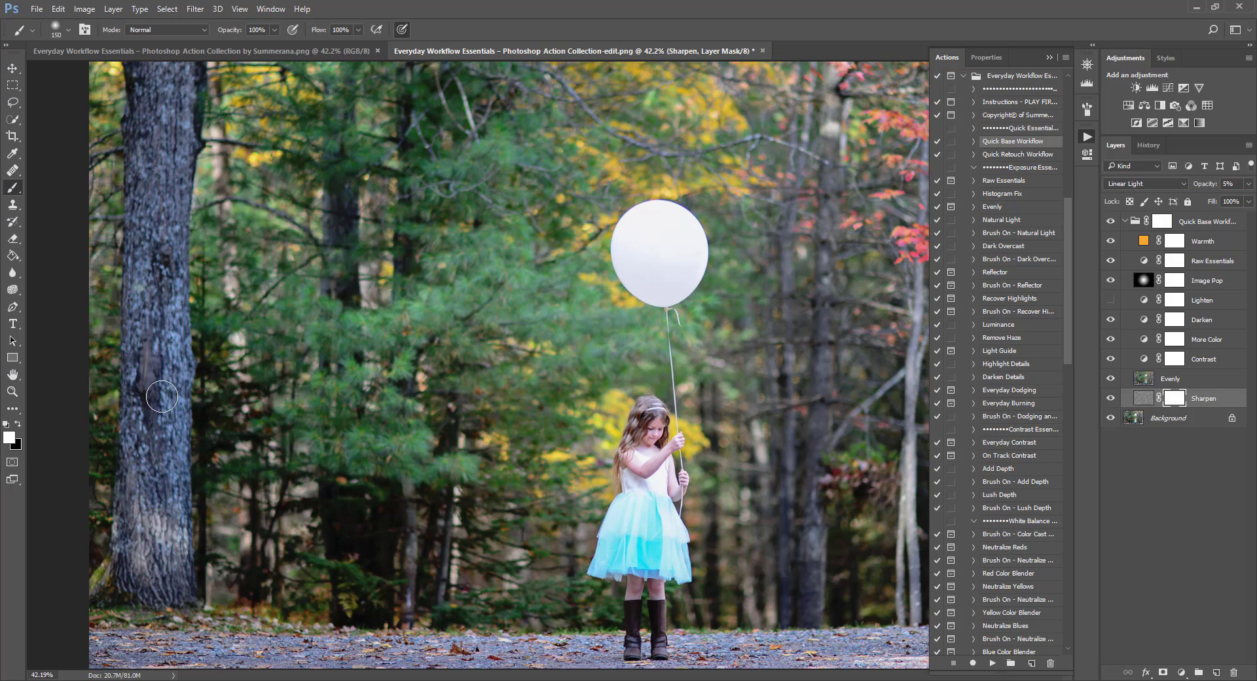
left_click(17, 423)
key("bracketright")
key("bracketright")
key("bracketright")
key("bracketright")
key("bracketright")
key("bracketright")
key("bracketright")
key("bracketright")
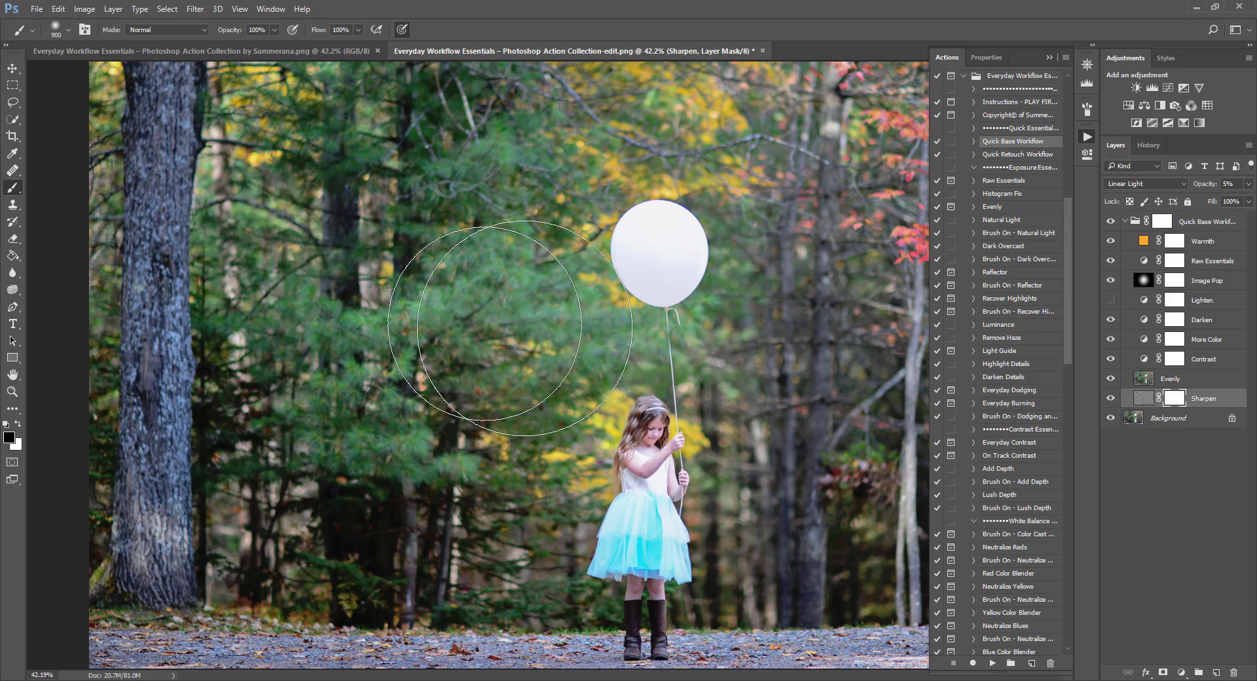
key("bracketright")
key("bracketright")
key("bracketright")
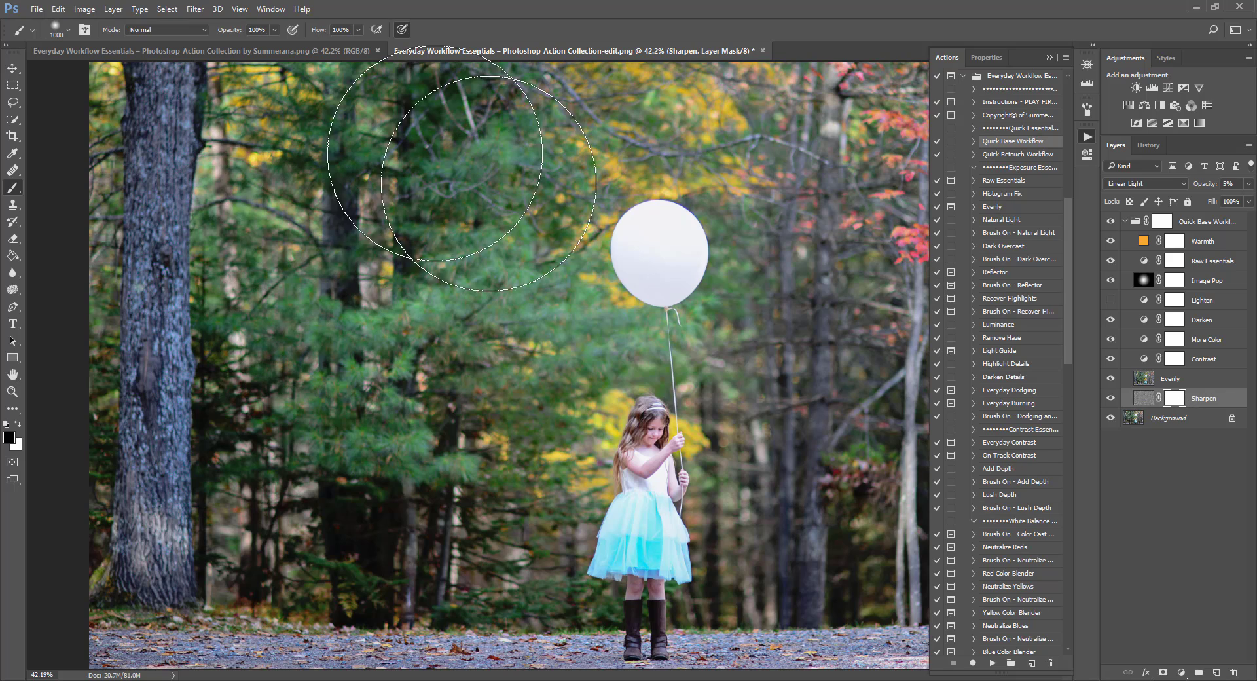
mouse_move(305, 603)
left_mouse_down()
mouse_move(535, 353)
mouse_move(459, 347)
left_mouse_up()
Step: Collapse the Actions panel and paint the remaining background around the girl black on the Sharpen mask with a 700 px brush
left_click(1050, 59)
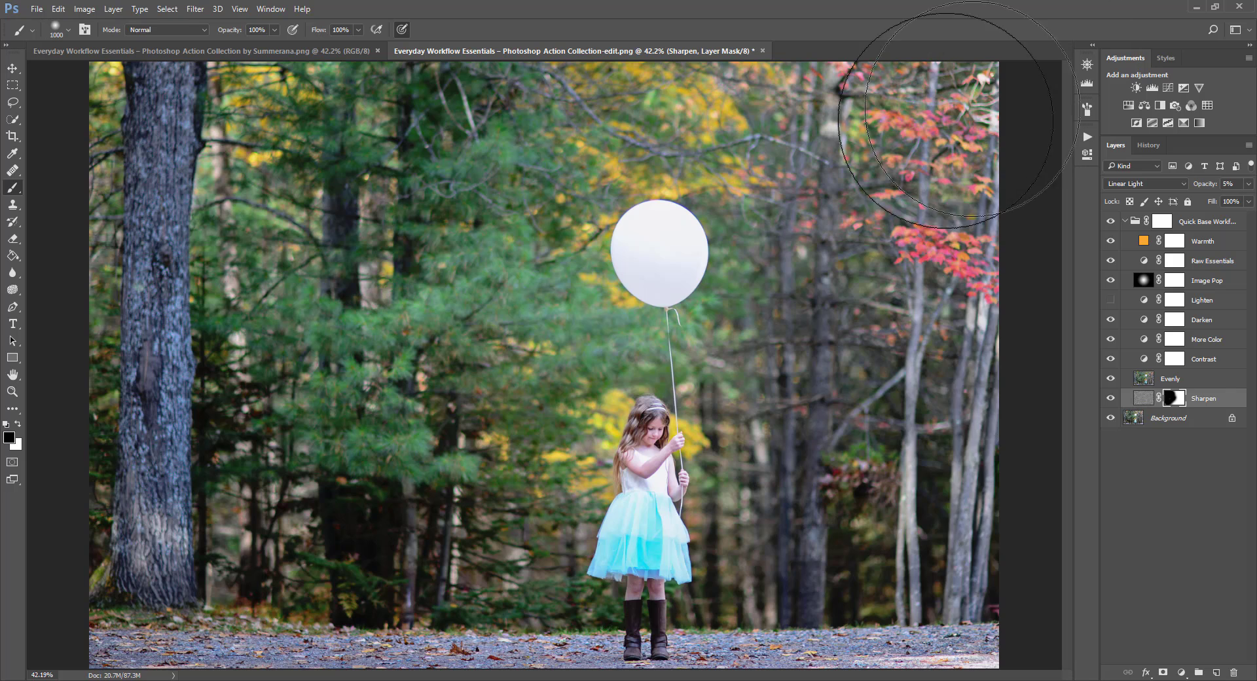
key("bracketleft")
key("bracketleft")
key("bracketleft")
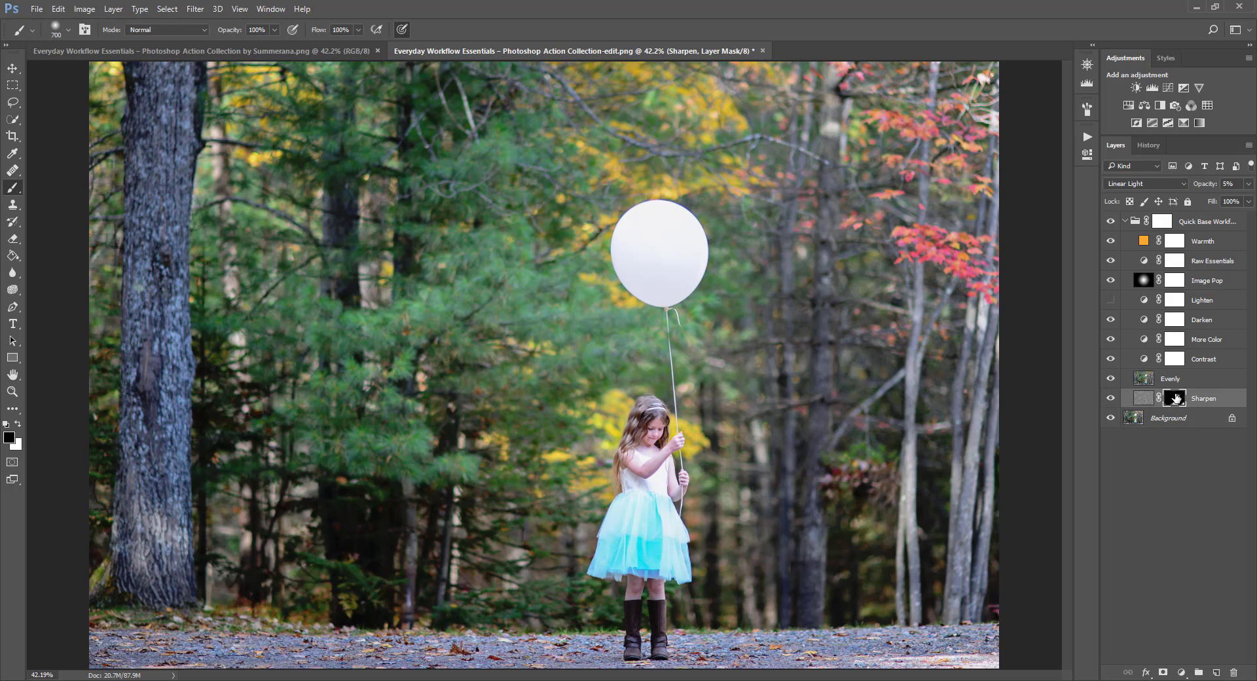
Step: Compare the image with the Sharpen layer hidden and shown
left_click(1110, 398)
left_click(1110, 397)
left_click(1110, 398)
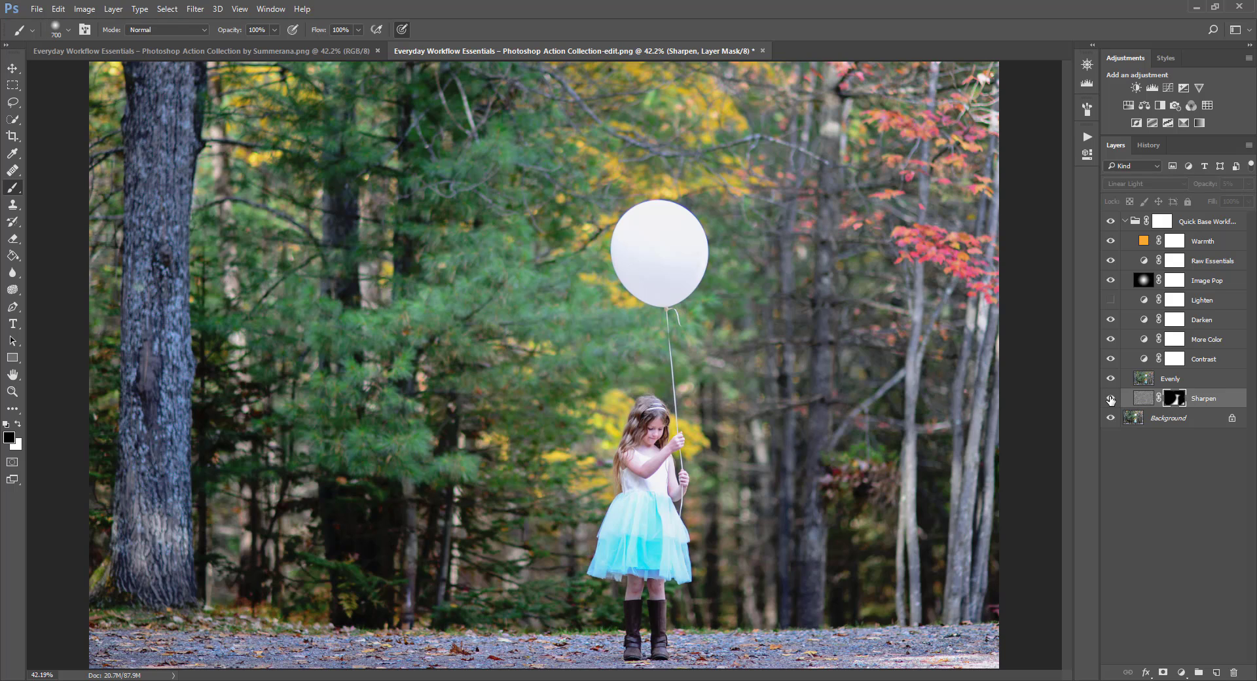
left_click(1110, 398)
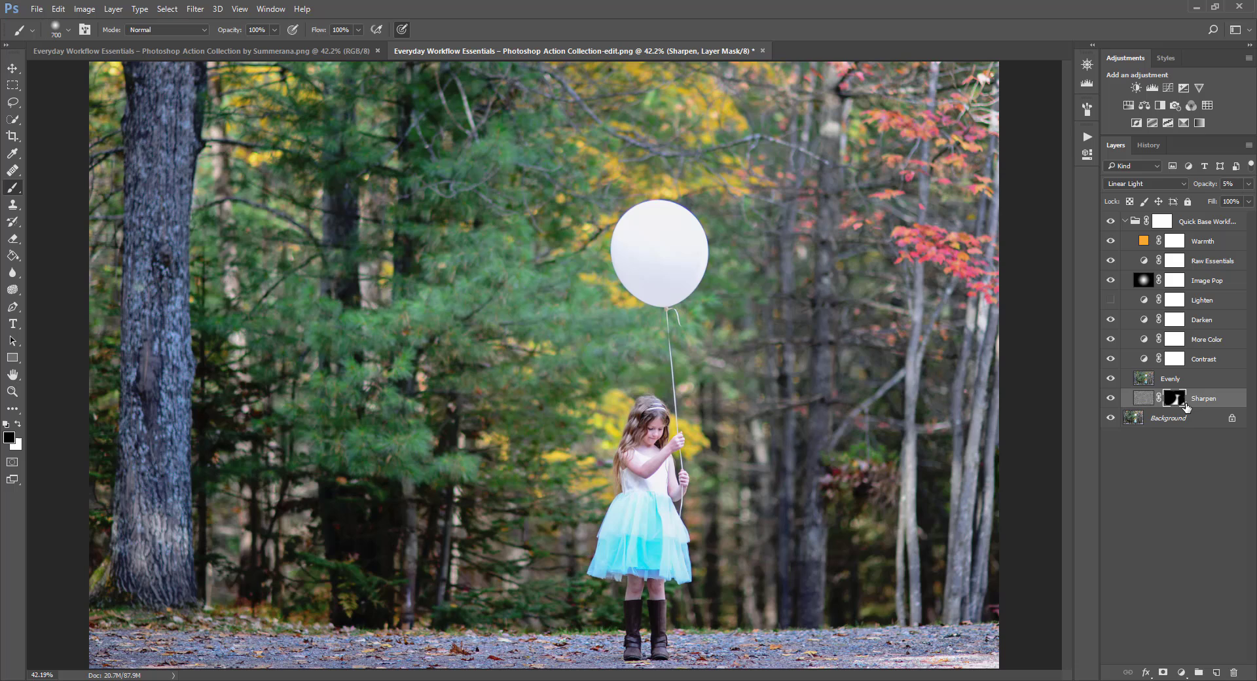
Step: Paint the whole Sharpen mask back to white with a 1900 px brush
left_click(17, 426)
key("bracketright")
key("bracketright")
key("bracketright")
key("bracketright")
key("bracketright")
key("bracketright")
key("bracketright")
key("bracketright")
key("bracketright")
key("bracketright")
key("bracketright")
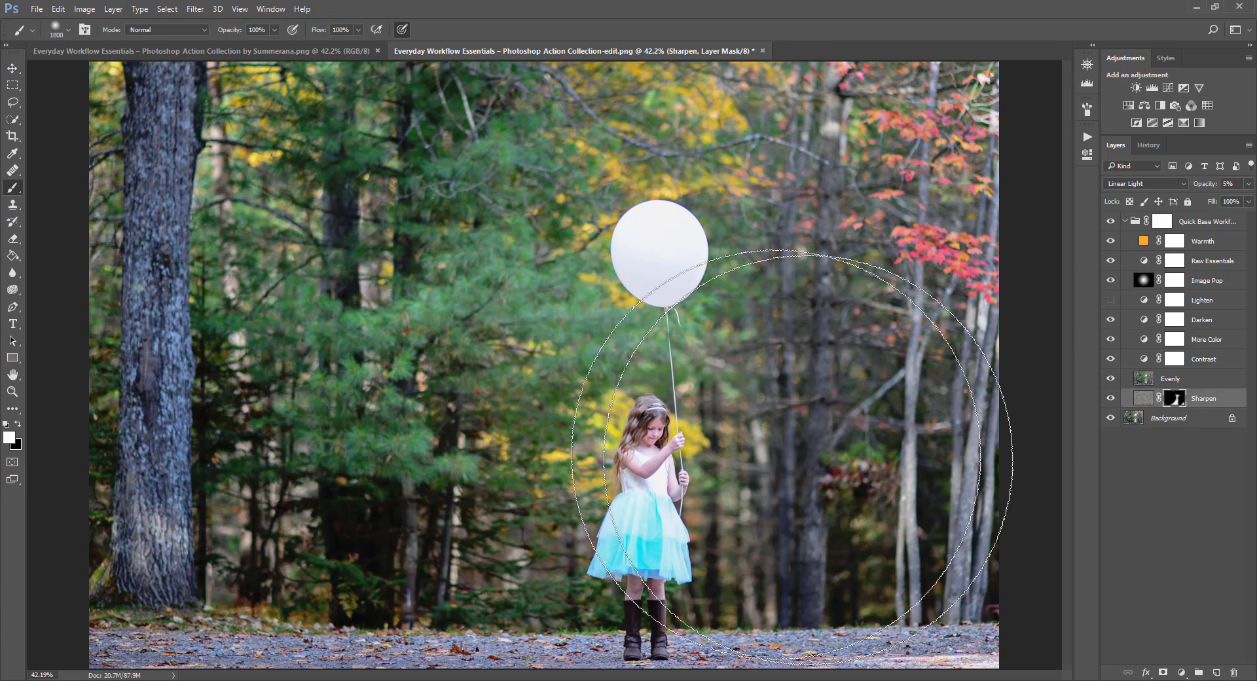
key("bracketright")
mouse_move(792, 456)
left_mouse_down()
mouse_move(608, 602)
mouse_move(595, 557)
mouse_move(1058, 569)
left_mouse_up()
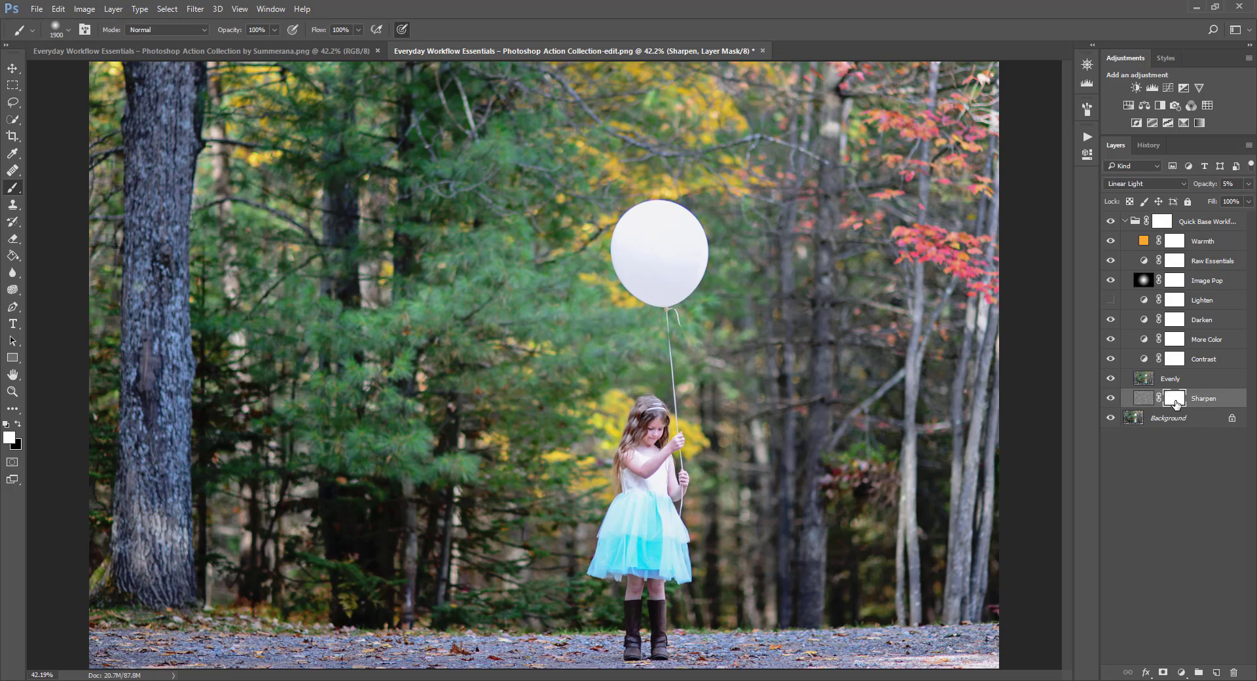
Step: Invert the Sharpen mask to black and paint white over the girl with small brushes of up to 150 px
key("ctrl+i")
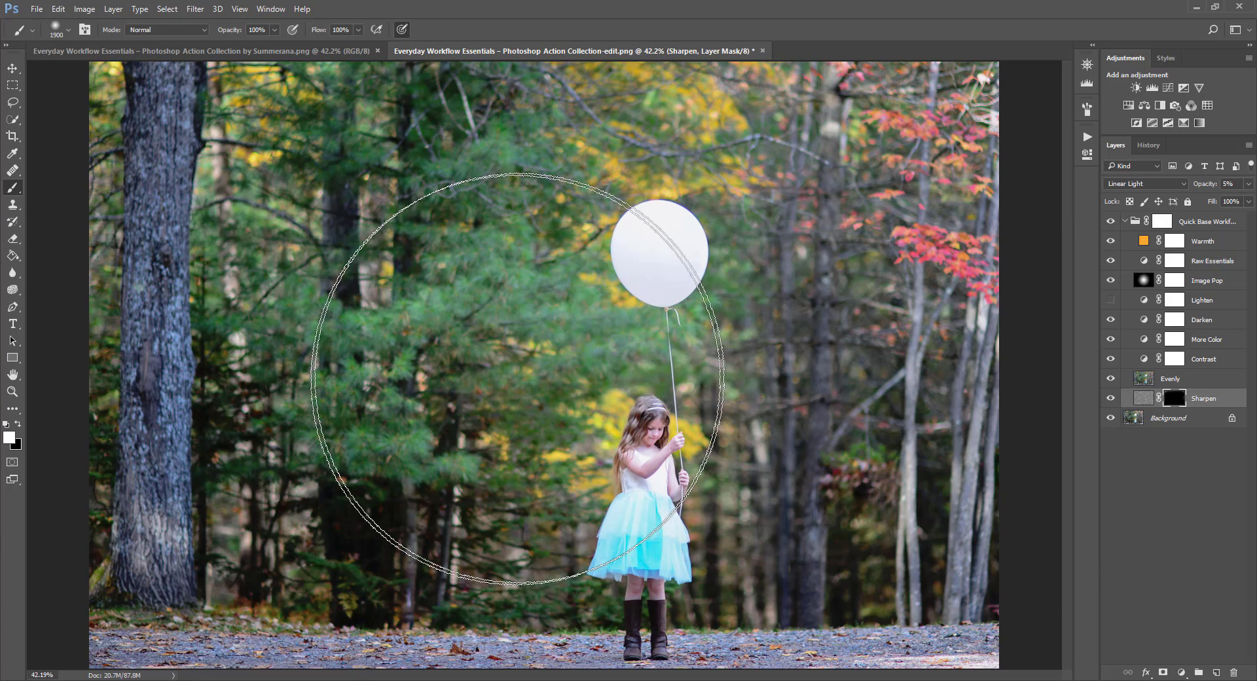
key("bracketleft")
key("bracketleft")
key("bracketleft")
key("bracketleft")
key("bracketleft")
key("bracketleft")
key("bracketleft")
key("bracketleft")
key("bracketleft")
key("bracketleft")
key("bracketleft")
key("bracketleft")
key("bracketleft")
key("bracketleft")
key("bracketleft")
key("bracketleft")
key("bracketleft")
key("bracketleft")
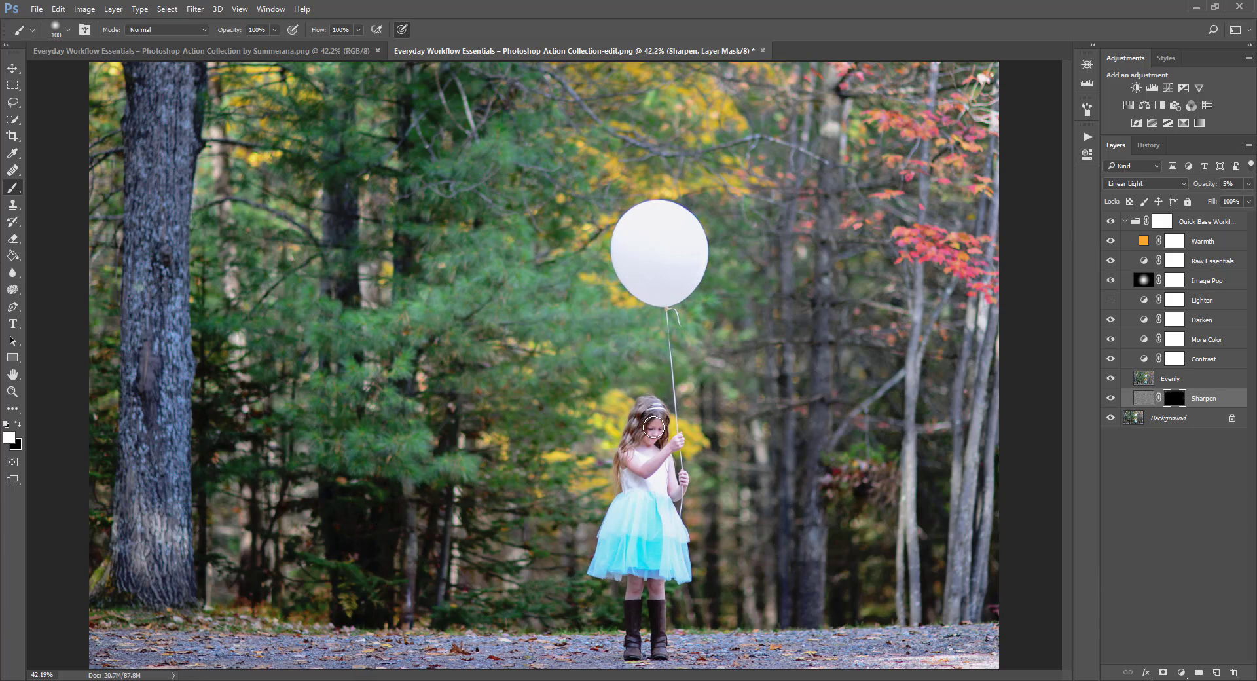
key("bracketleft")
key("bracketleft")
left_click_drag(654, 430, 657, 442)
key("bracketright")
key("bracketright")
key("bracketright")
key("bracketright")
Step: Increase the opacity of the Raw Essentials layer
left_click(1204, 262)
left_click(1248, 183)
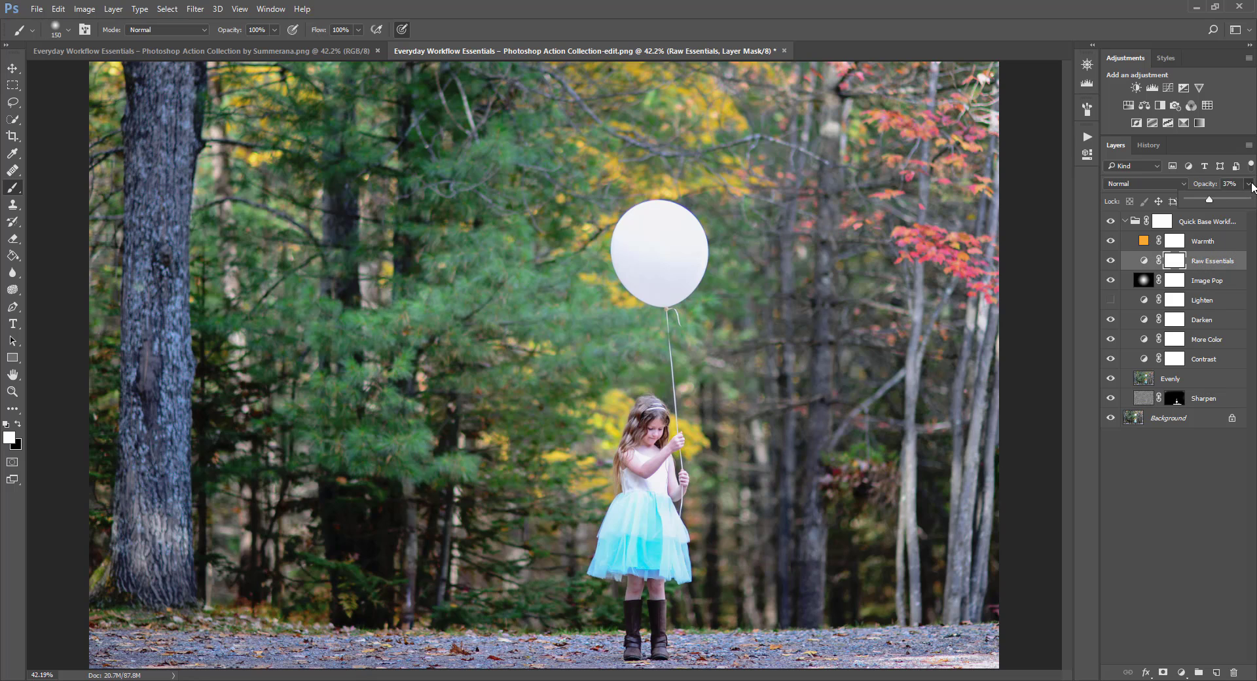
left_click_drag(1210, 202, 1220, 204)
Step: Set the Contrast layer's opacity to 46%
left_click(1208, 325)
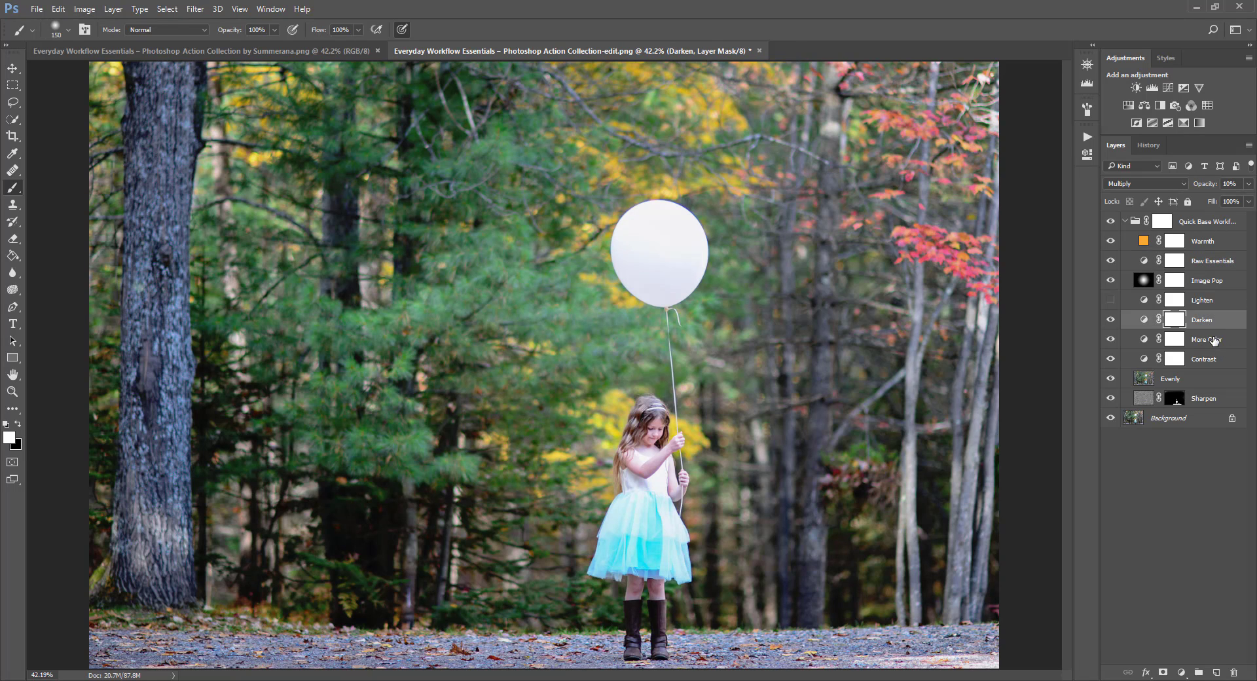
left_click(1211, 342)
left_click(1210, 359)
left_click(1247, 184)
left_click_drag(1223, 201, 1213, 203)
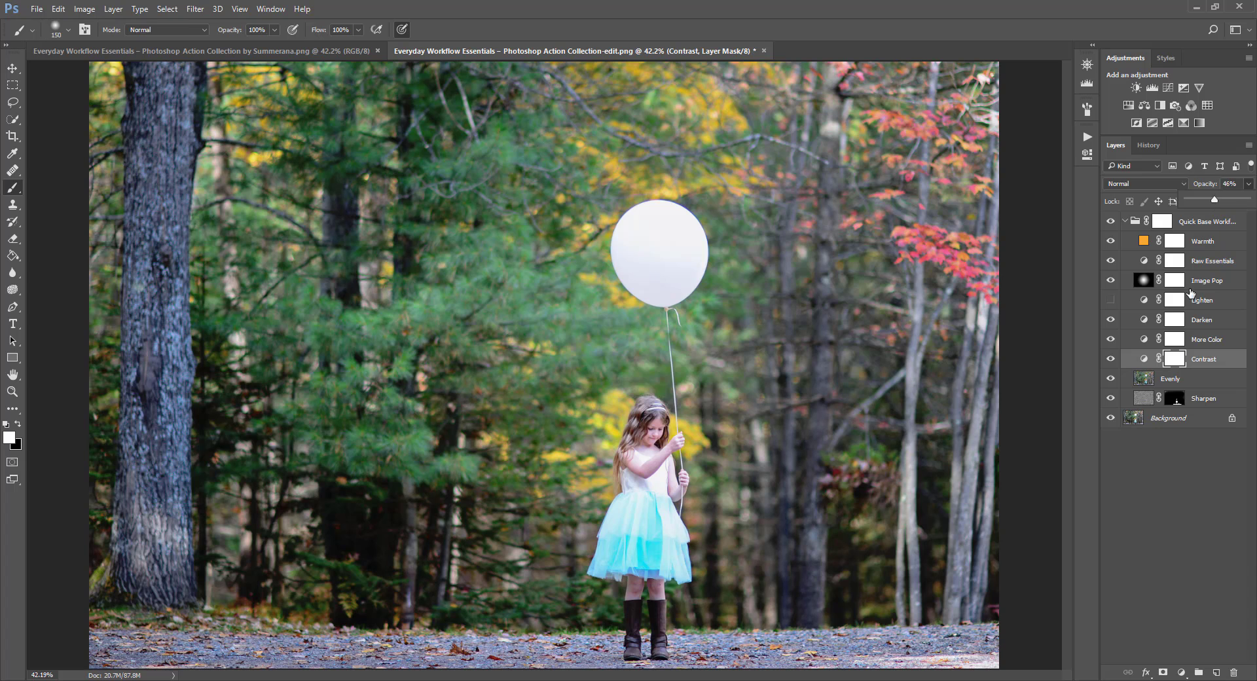
Step: Compare the image with the Evenly layer hidden and shown
left_click(1173, 380)
left_click(1111, 378)
left_click(1113, 378)
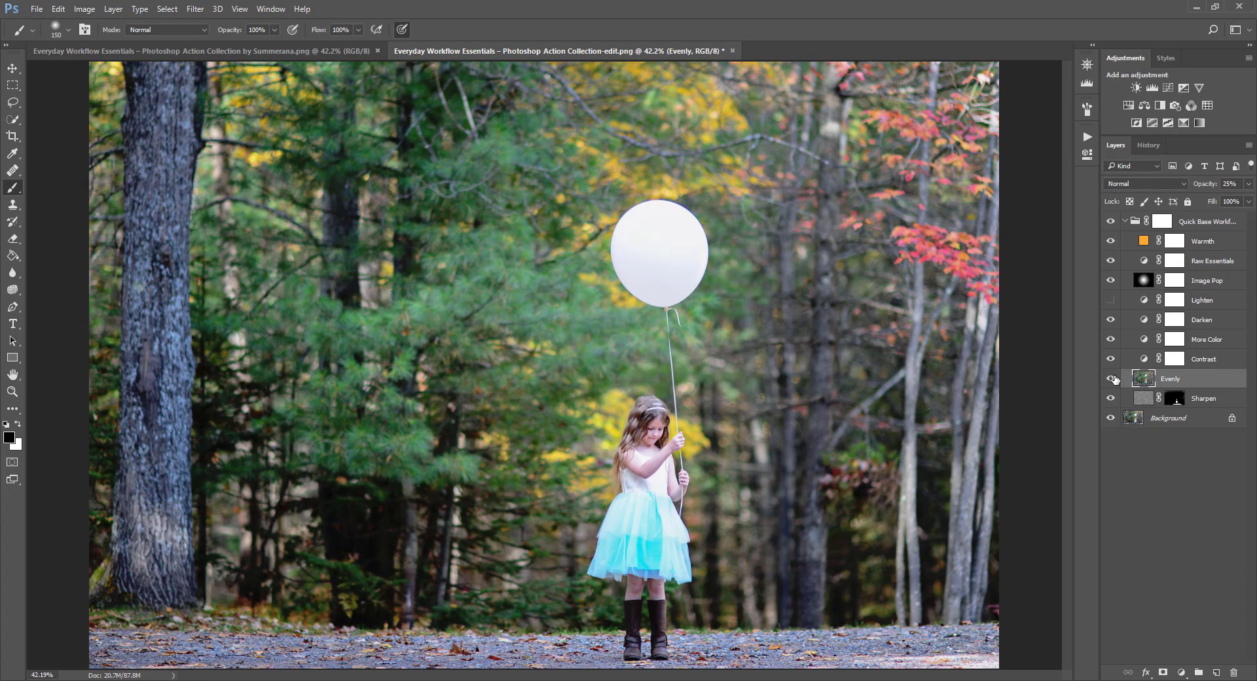
Step: Set the Evenly layer's opacity to 62% and compare the image with the Quick Base Workflow group hidden and shown
left_click(1247, 184)
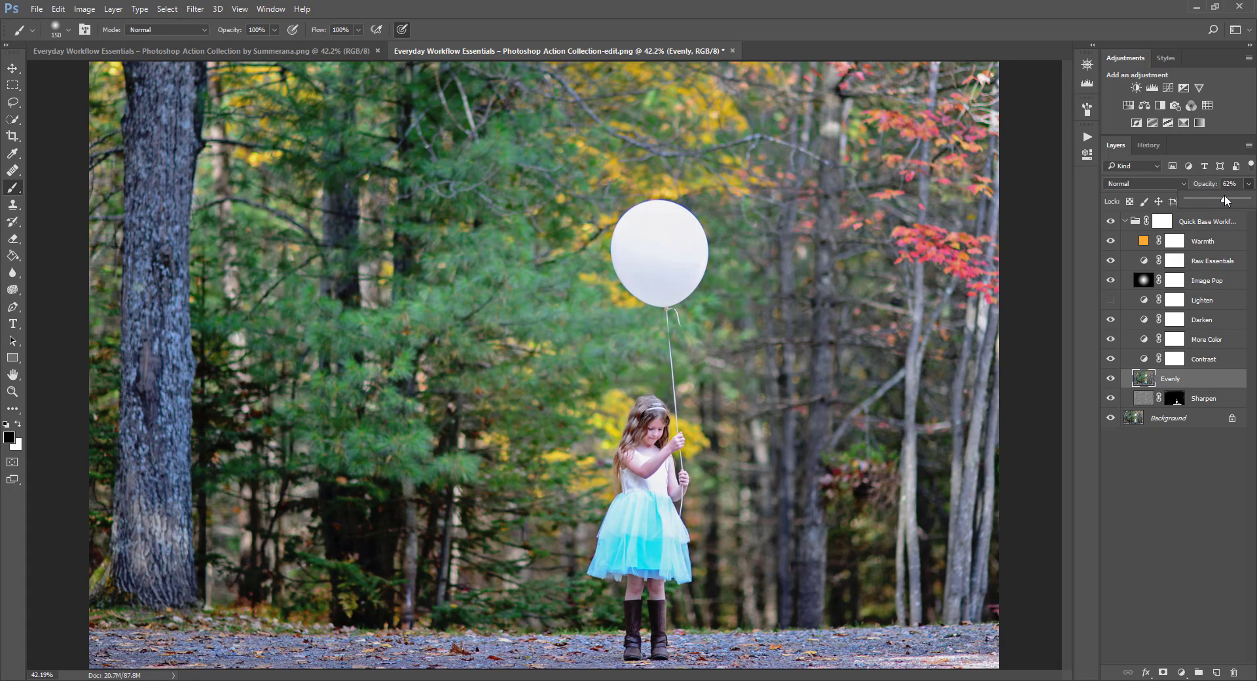
left_click(1109, 223)
left_click(1110, 223)
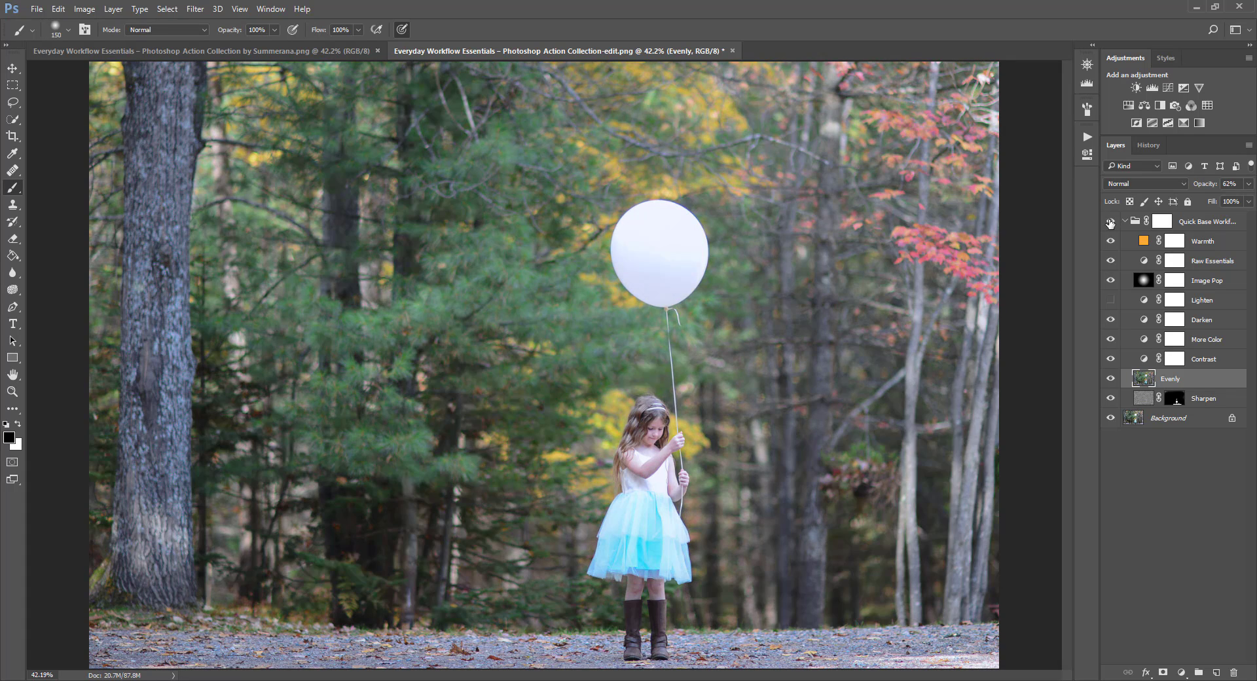
left_click(1110, 223)
left_click(1110, 223)
left_click(1109, 223)
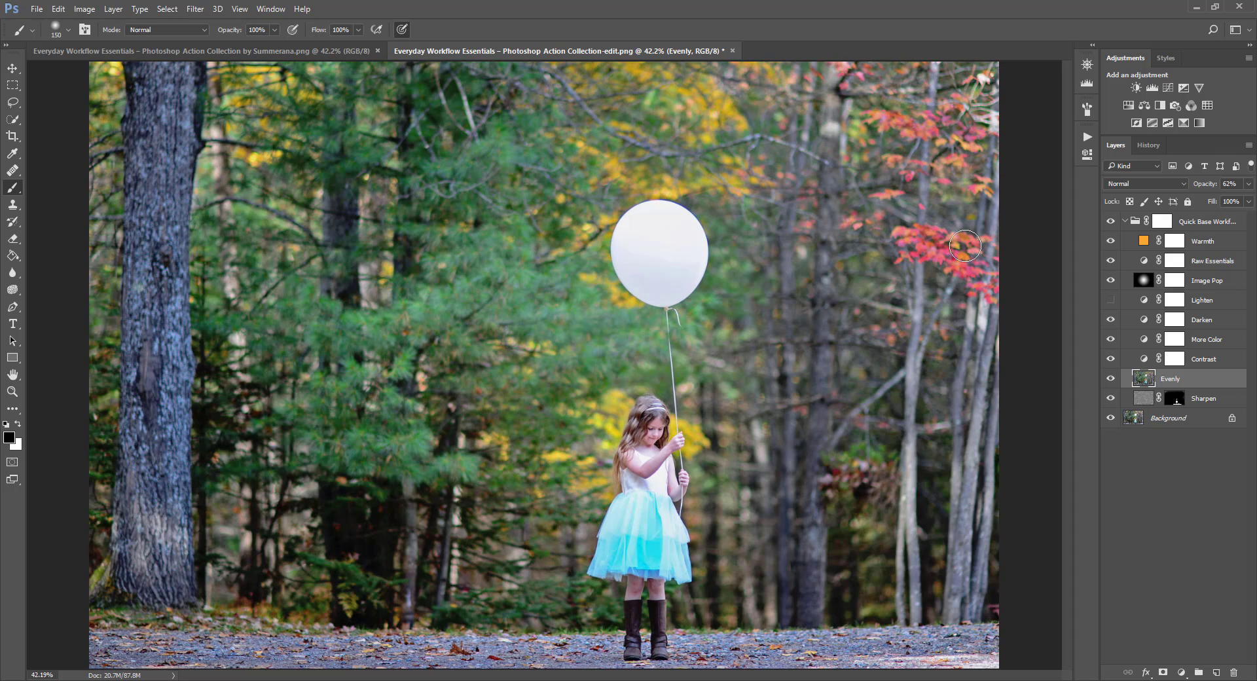
Step: Flatten the image, discarding the hidden layers
left_click(113, 8)
left_click(180, 493)
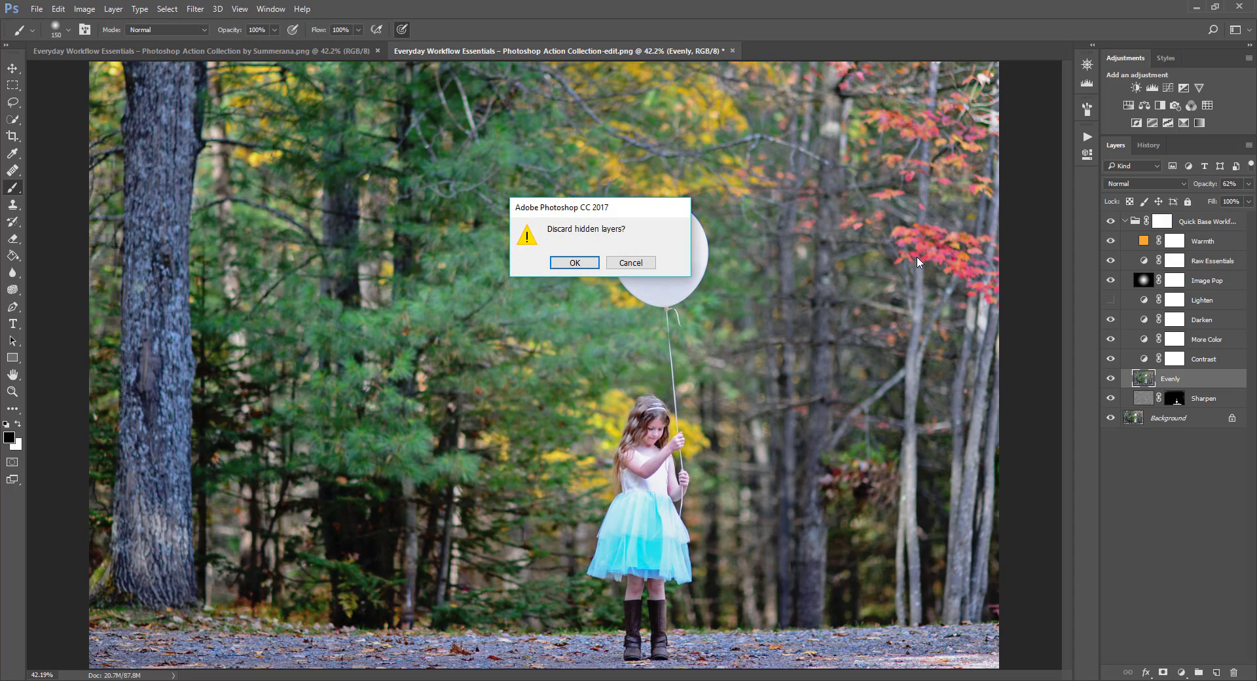
left_click(566, 263)
Step: Play the Quick Retouch Workflow action on the flattened image
left_click(1088, 139)
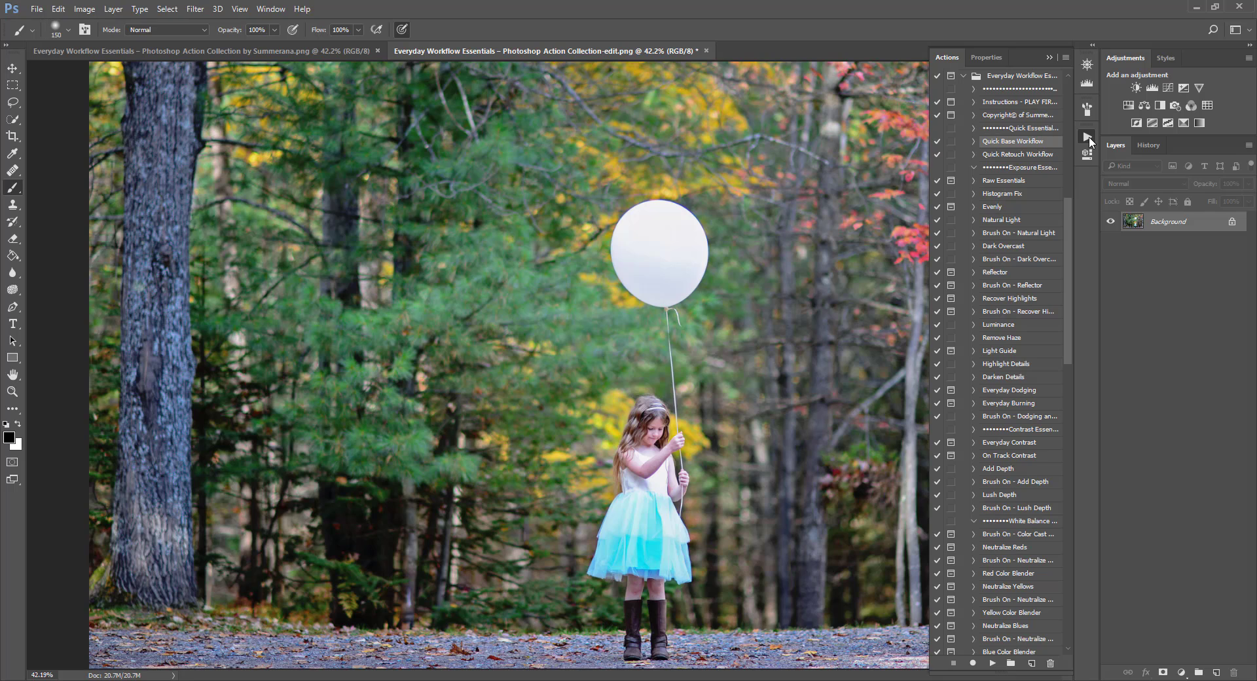
left_click(1002, 154)
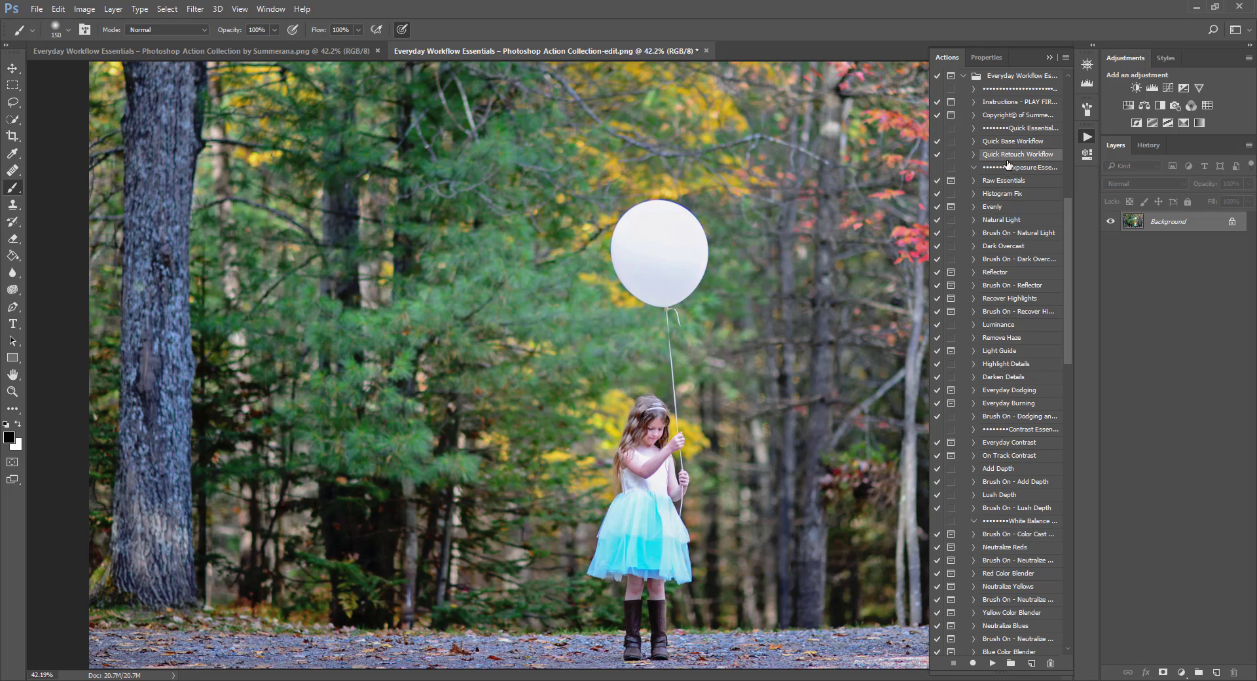
left_click(992, 663)
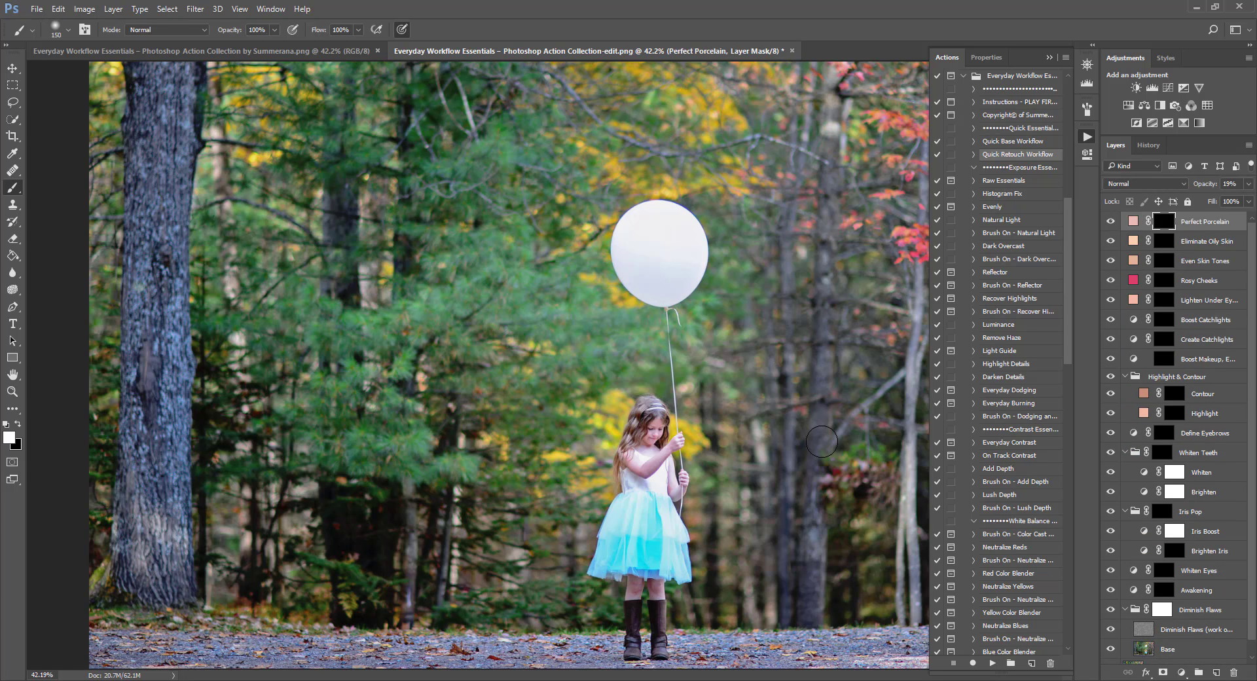
Step: Look through the Eliminate Oily Skin and Even Skin Tones masks and check the Perfect Porcelain layer's fill color
left_click(1163, 244)
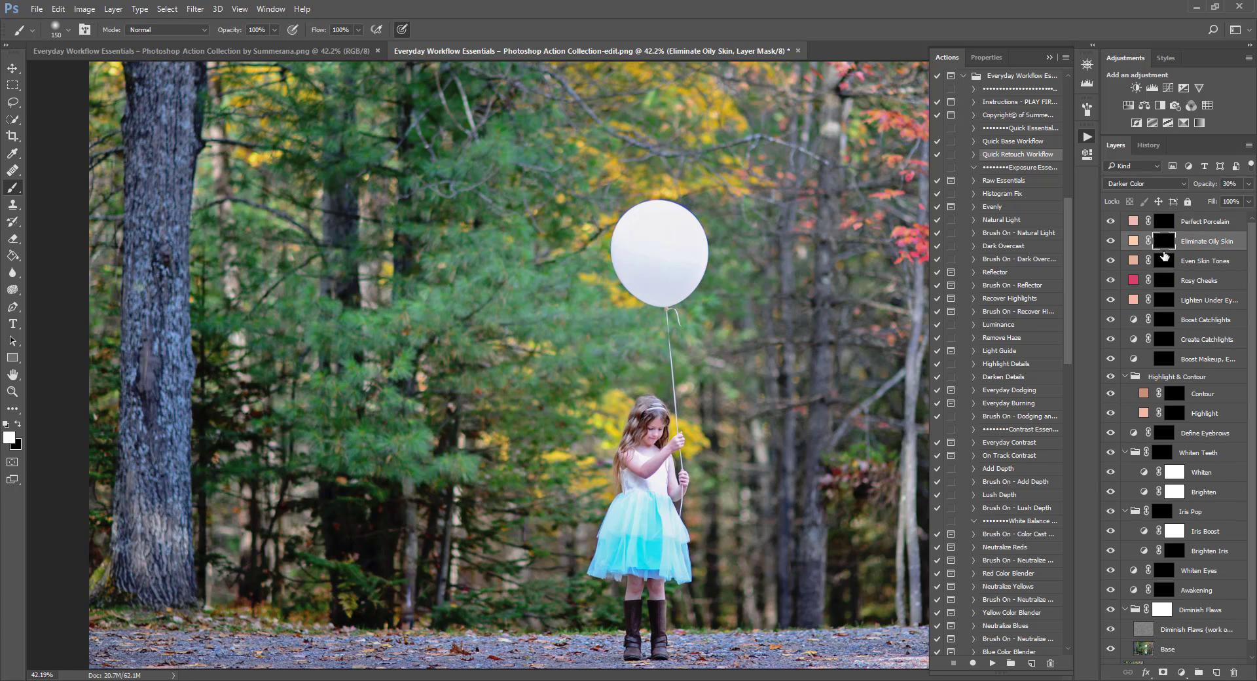
left_click(1164, 259)
left_click(1166, 243)
left_click(1166, 224)
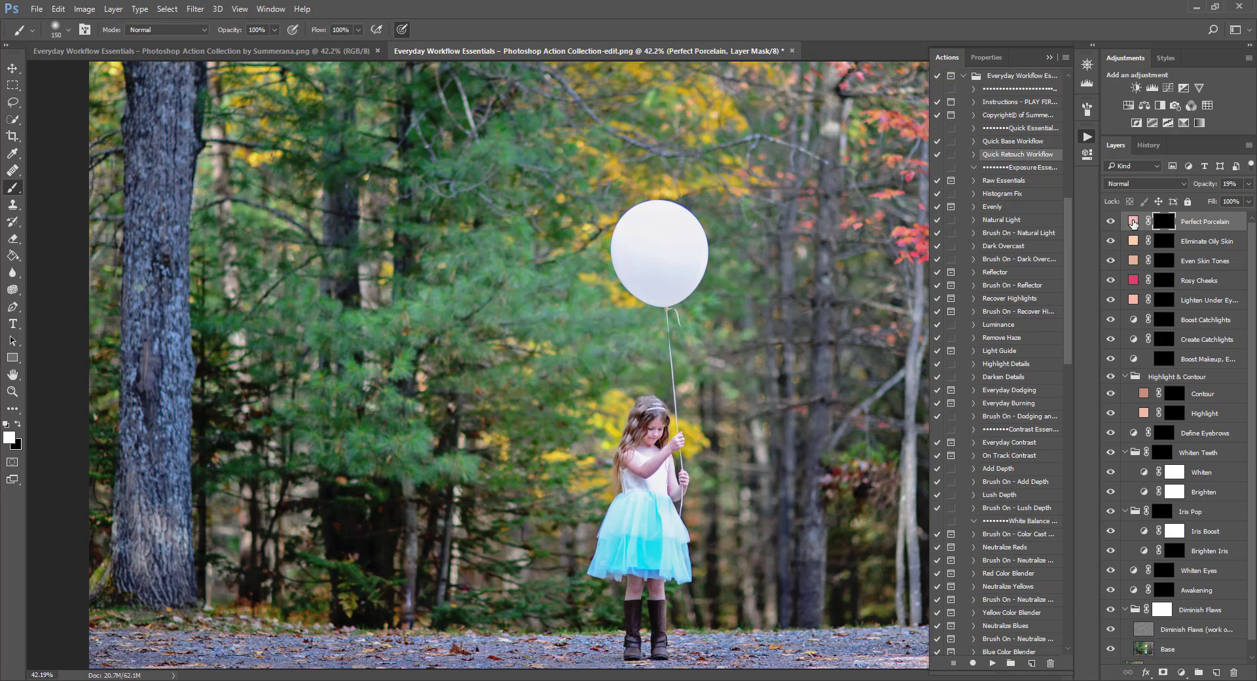
double_click(1132, 223)
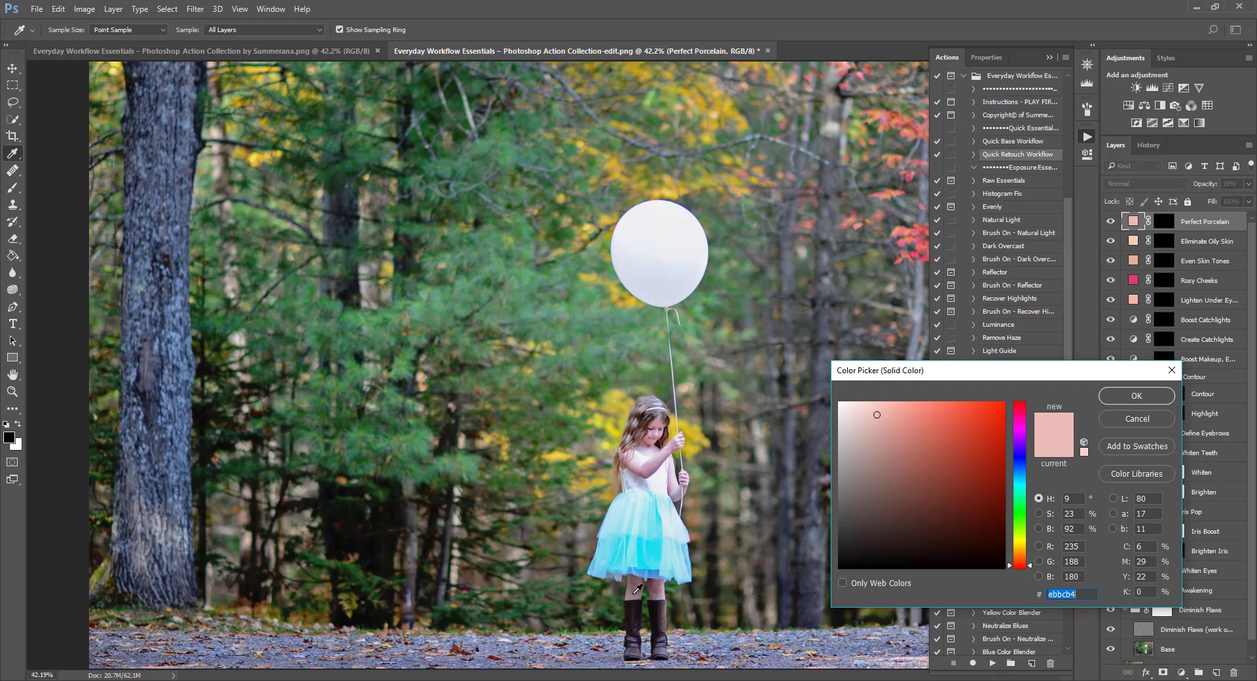
left_click(1147, 394)
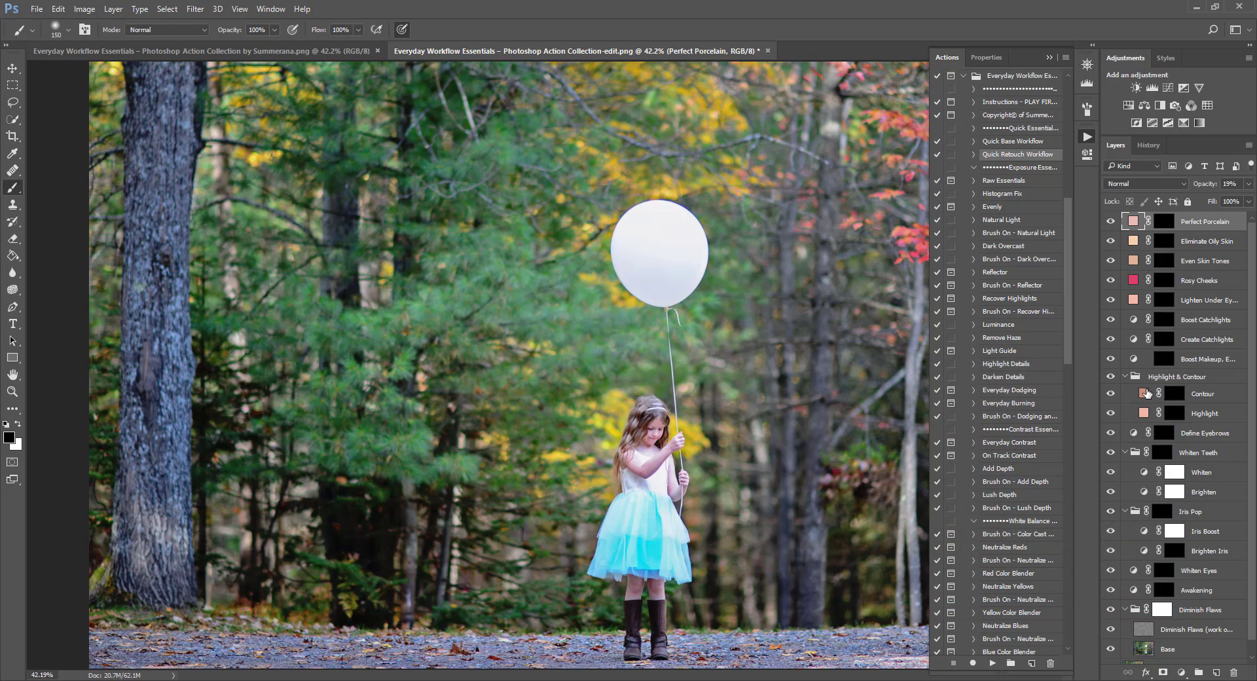
Step: Paint white on the Perfect Porcelain mask over the girl's skin with a 25 px brush
key("ctrl+plus")
key("ctrl+plus")
key("ctrl+plus")
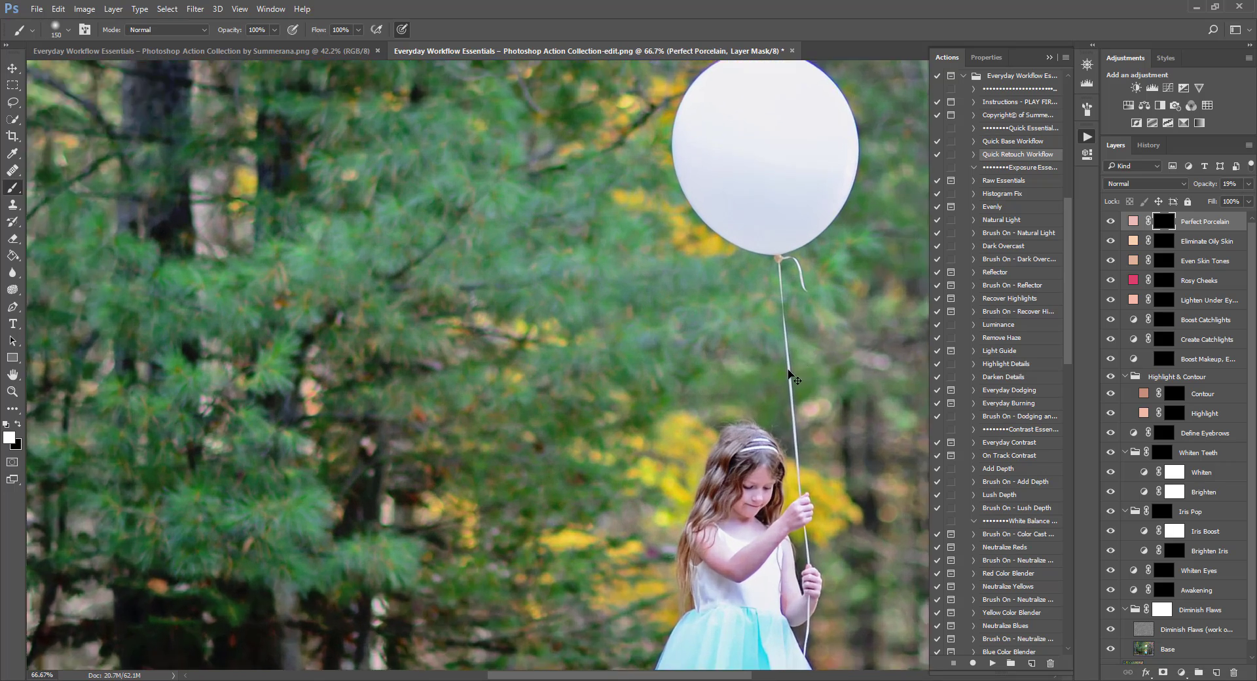
mouse_move(768, 377)
left_mouse_down()
mouse_move(709, 300)
mouse_move(544, 172)
left_mouse_up()
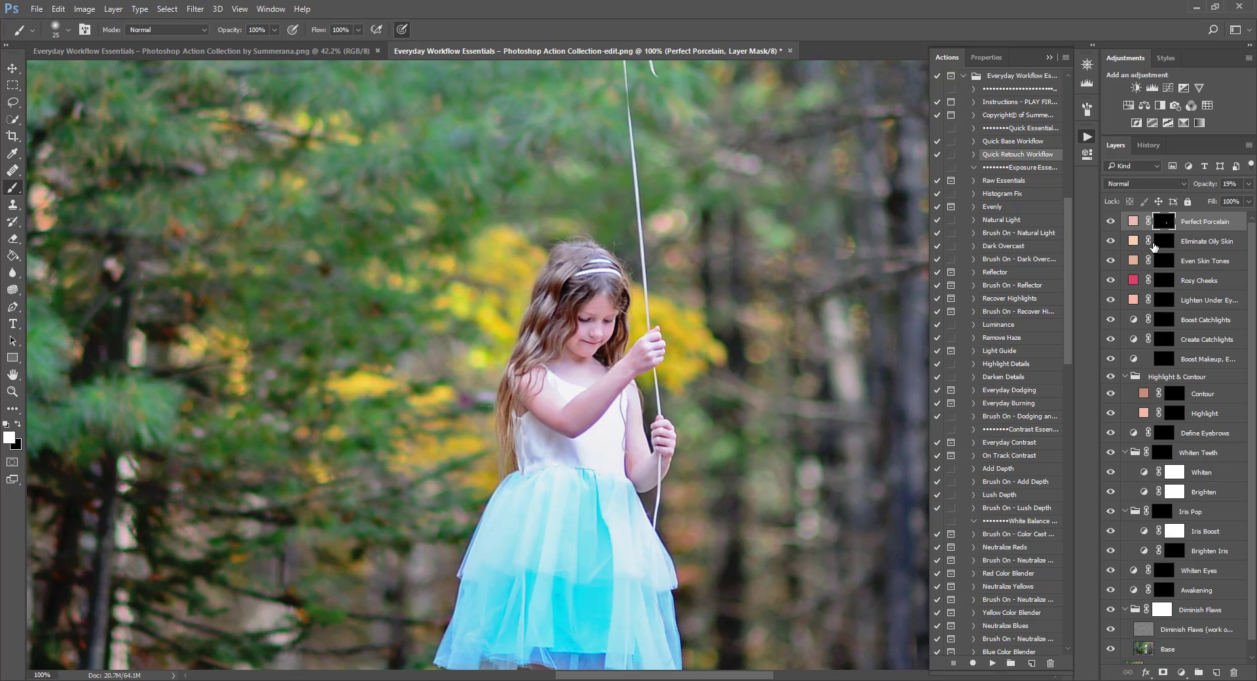
Step: Paint the Eliminate Oily Skin mask over the girl's skin and recolor the layer to #ceb8d3, sampled at her neckline
left_click(1158, 243)
key("bracketleft")
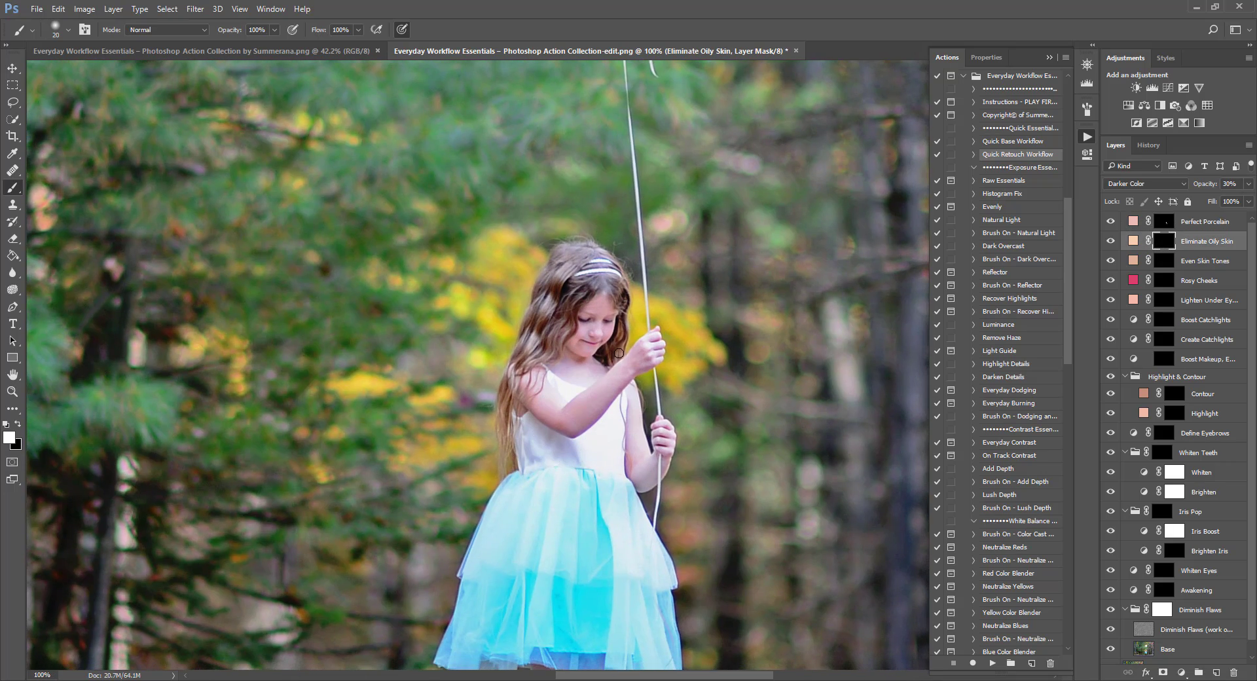
key("bracketright")
key("bracketright")
double_click(1132, 240)
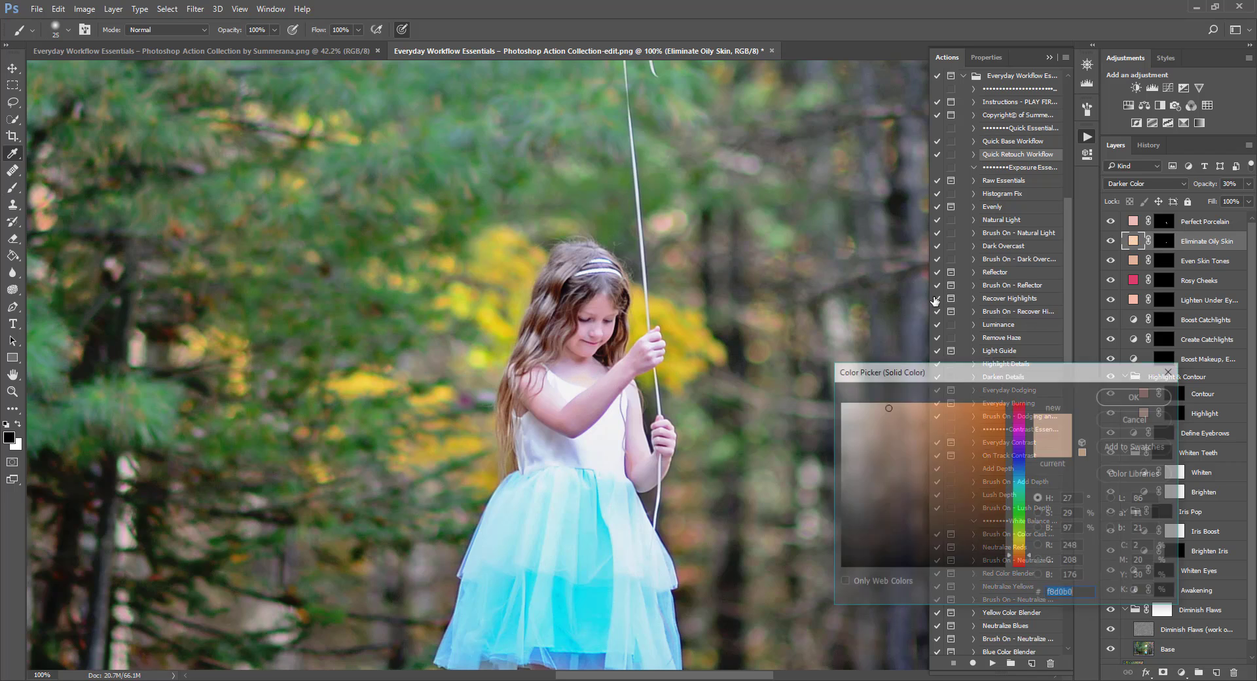
left_click(572, 366)
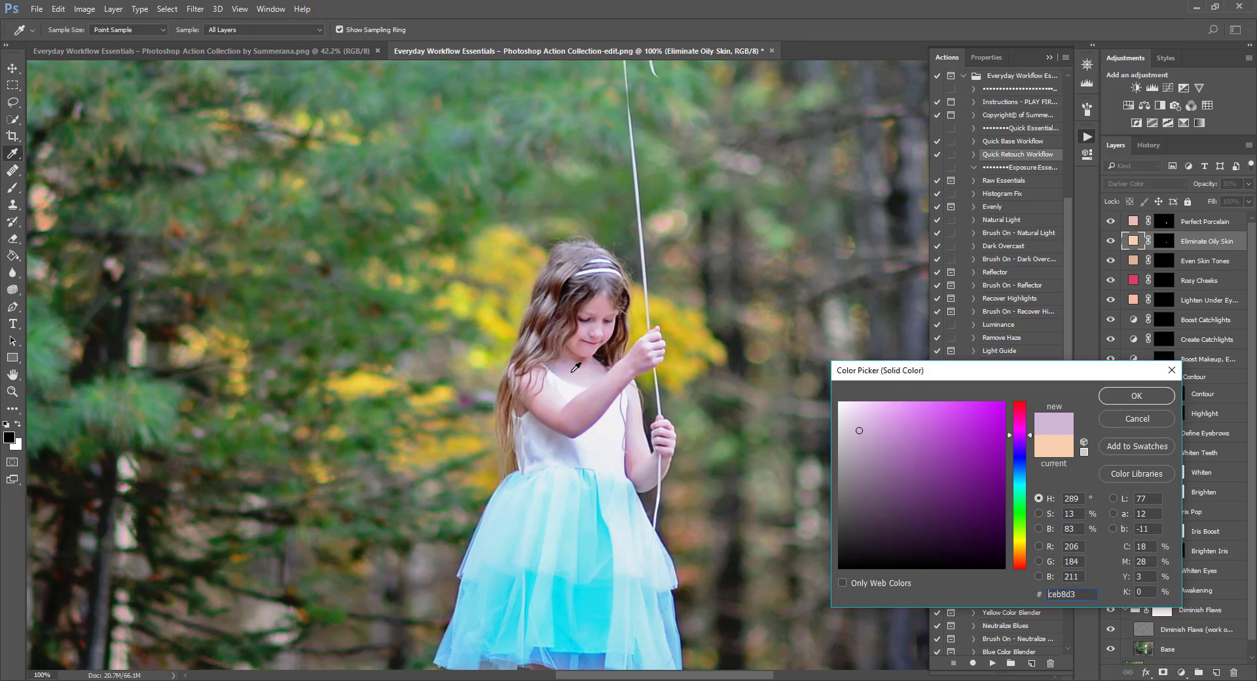
left_click(1134, 396)
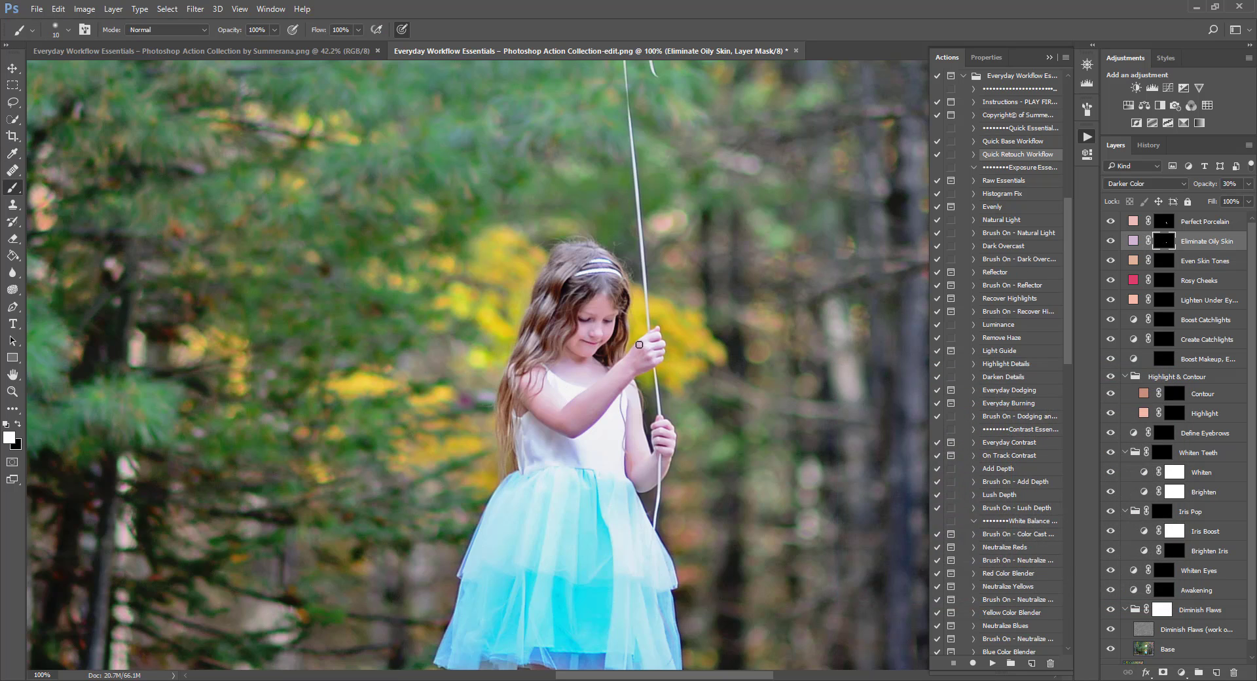
Step: Paint white on the Even Skin Tones mask over the girl's arms, hands and face, using brushes of about 30 px and smaller
left_click(1163, 260)
key("bracketright")
key("bracketright")
key("bracketright")
key("bracketright")
key("bracketright")
mouse_move(566, 408)
left_mouse_down()
mouse_move(615, 381)
mouse_move(576, 424)
mouse_move(654, 352)
left_mouse_up()
key("bracketleft")
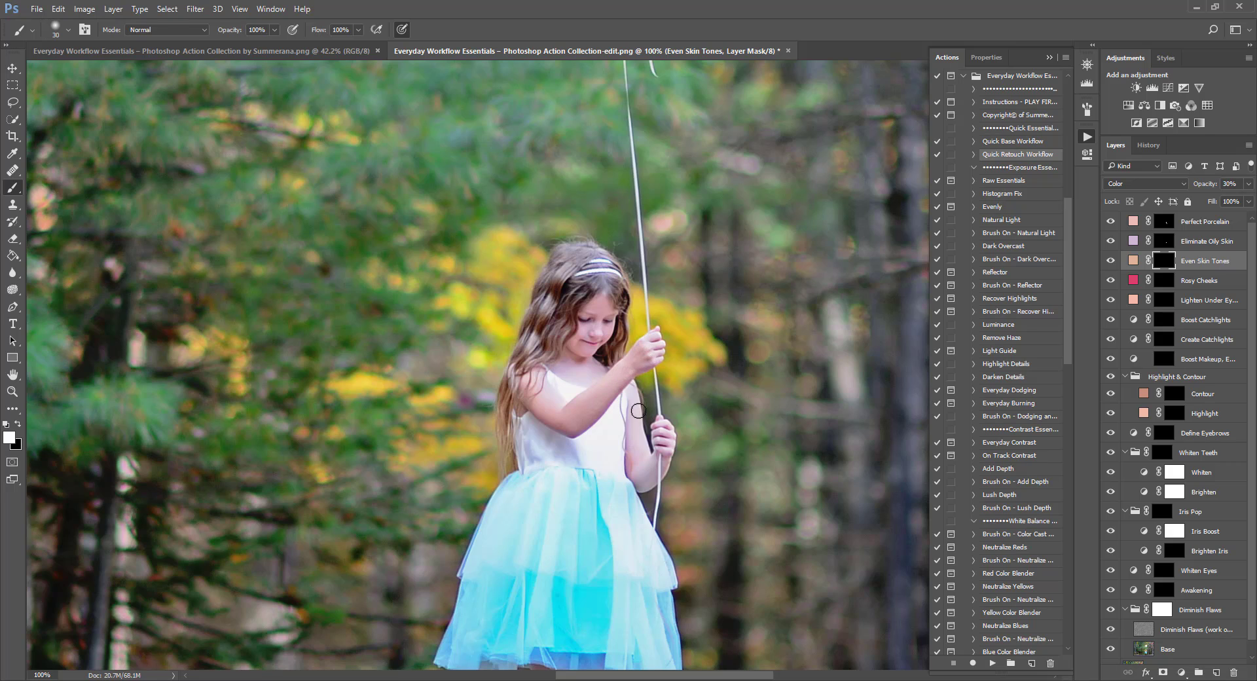
key("bracketleft")
left_click_drag(643, 465, 638, 477)
left_click_drag(596, 333, 592, 337)
key("bracketleft")
key("x")
key("bracketright")
Step: Paint white on the Rosy Cheeks mask over the girl's cheeks with a small 7 px brush
key("alt+bracketleft")
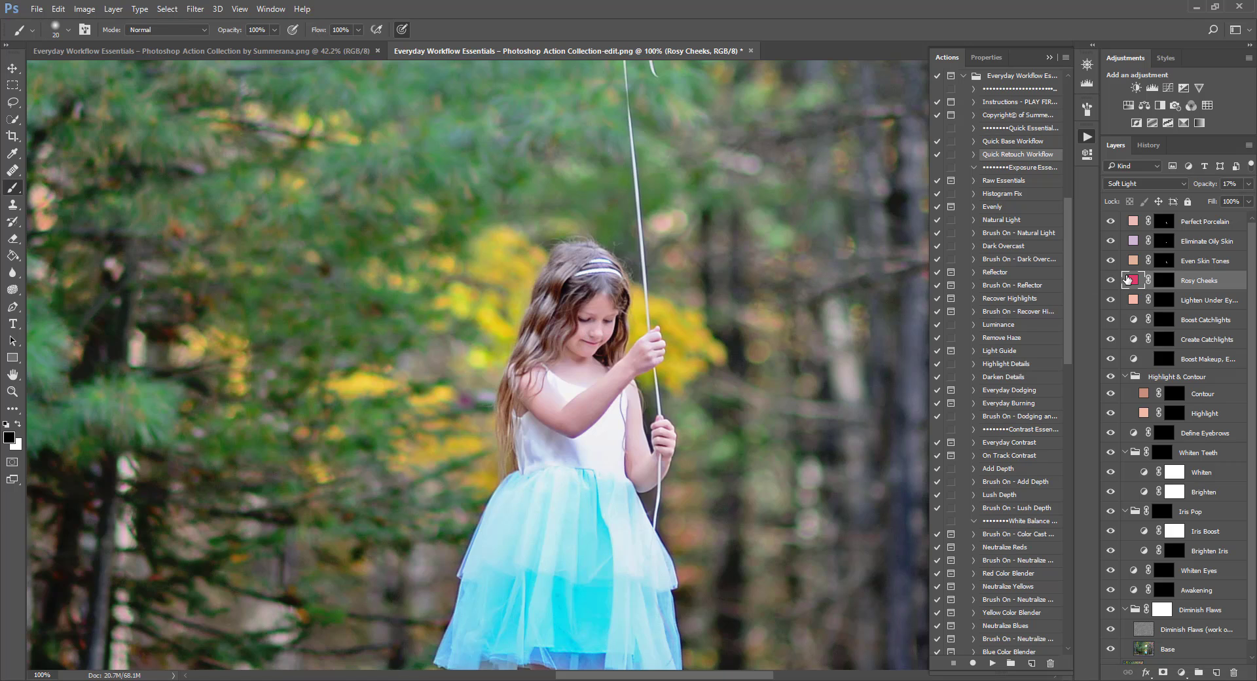
left_click(1163, 280)
key("x")
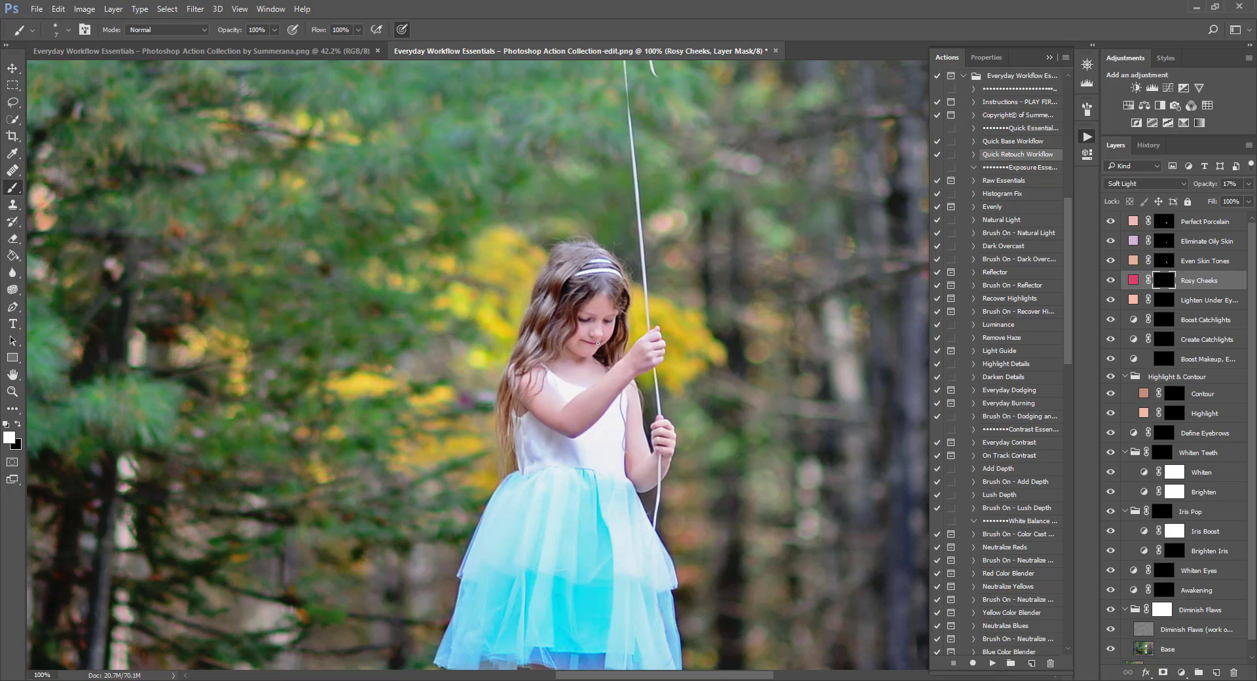
Step: Go through the Lighten Under Eye Circles, Create Catchlights, Boost Makeup and Contour masks, and paint the girl's eyebrows on the Define Eyebrows mask
left_click(1163, 300)
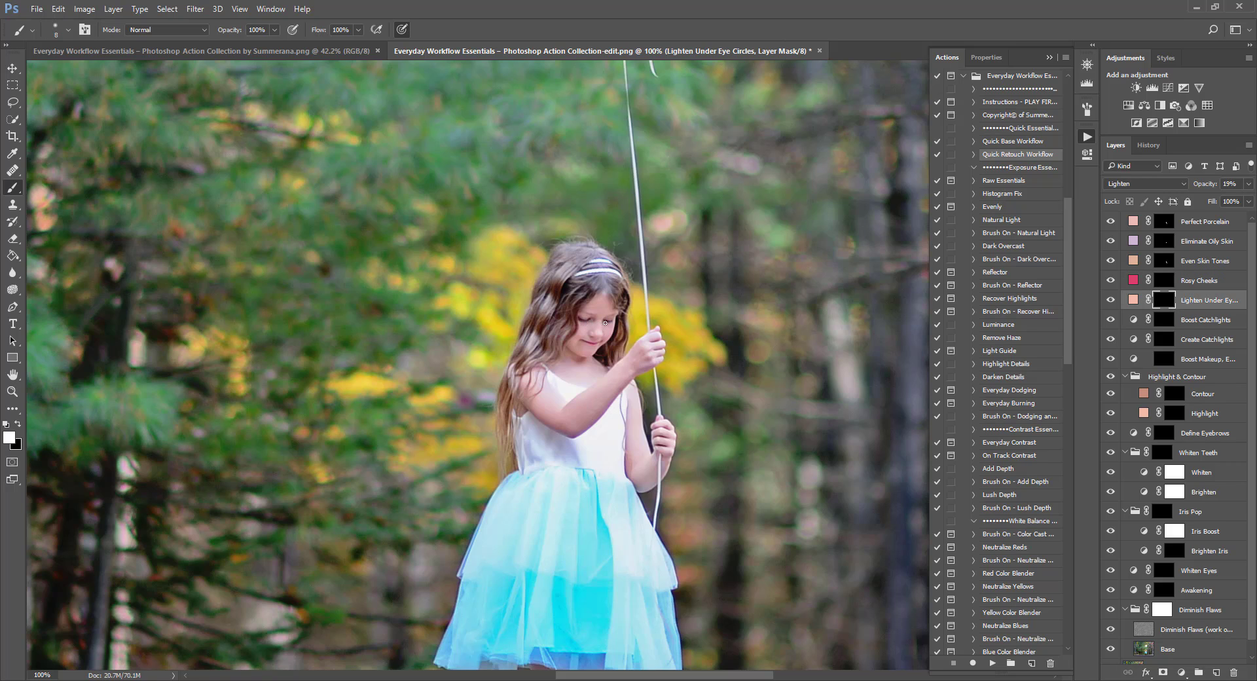
left_click(1163, 339)
left_click(1163, 359)
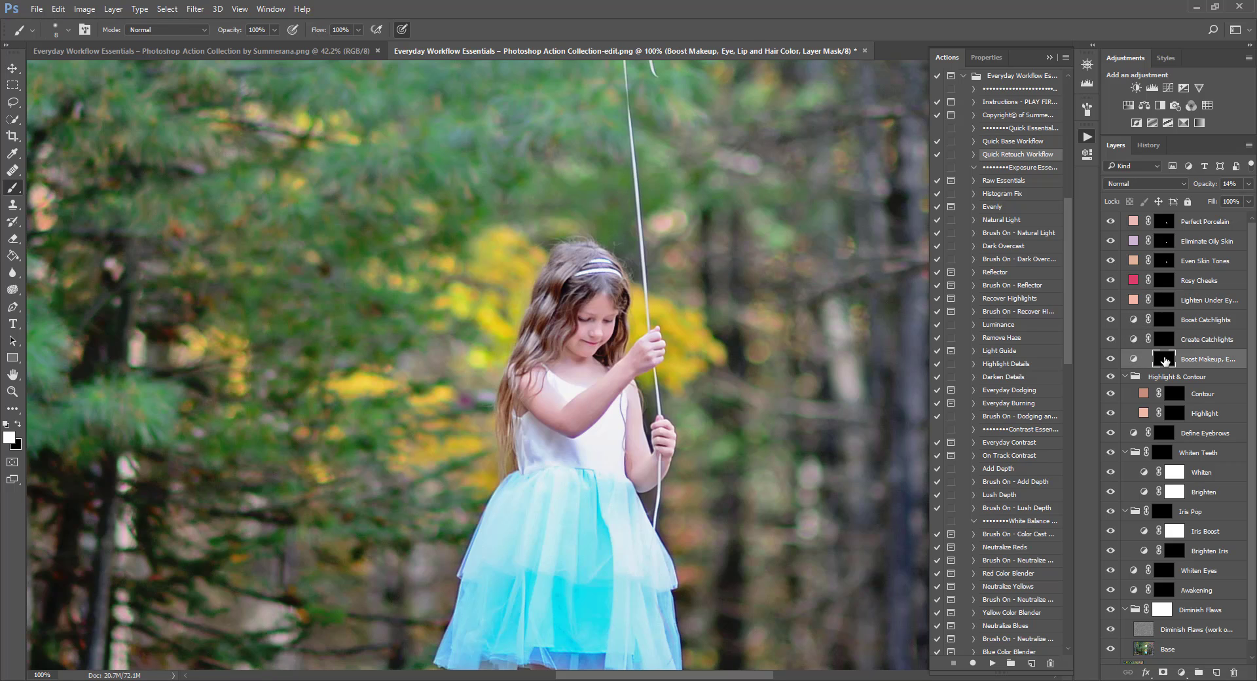
left_click(1169, 395)
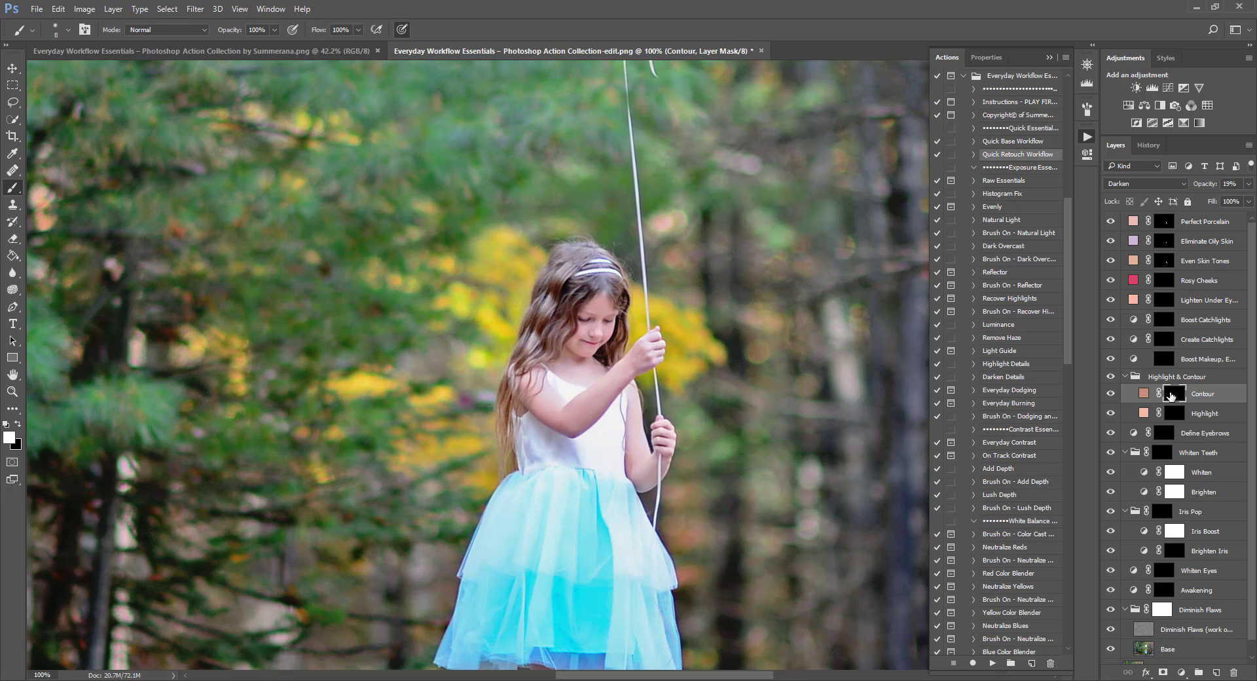
left_click(1163, 433)
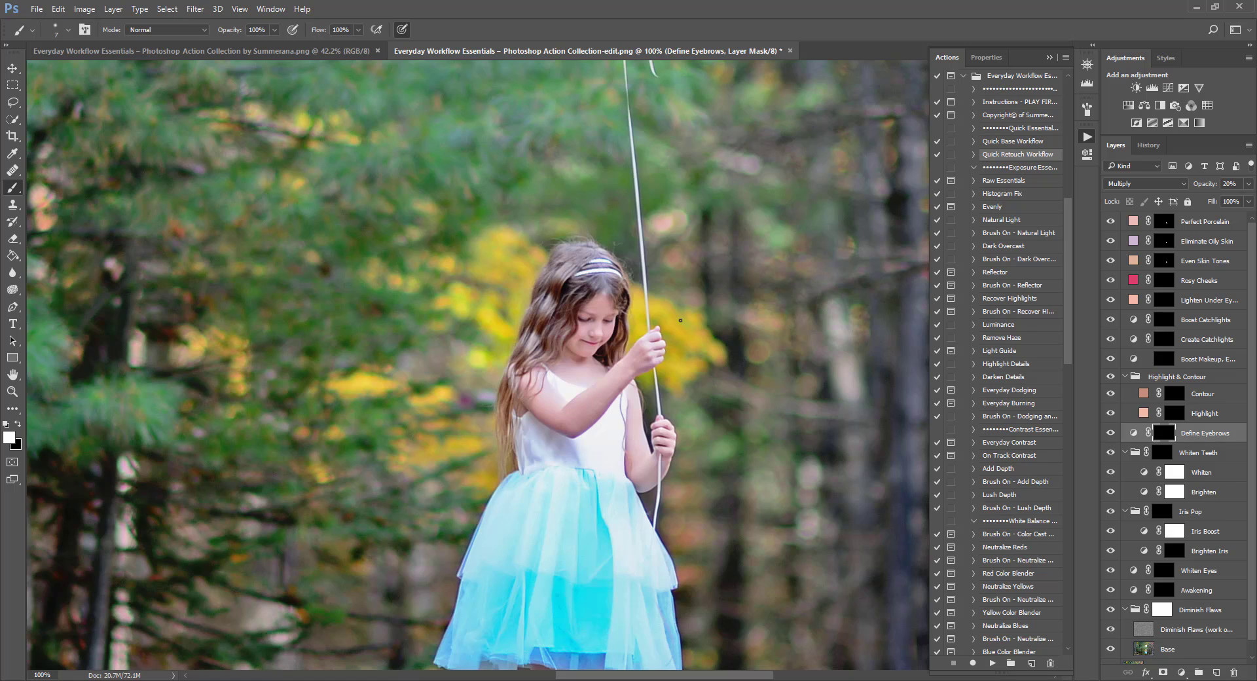
Step: Go through the Whiten Teeth, Iris Pop and Whiten Eyes masks, and paint white on the Awakening mask over the girl with a 20 px brush
left_click(1161, 453)
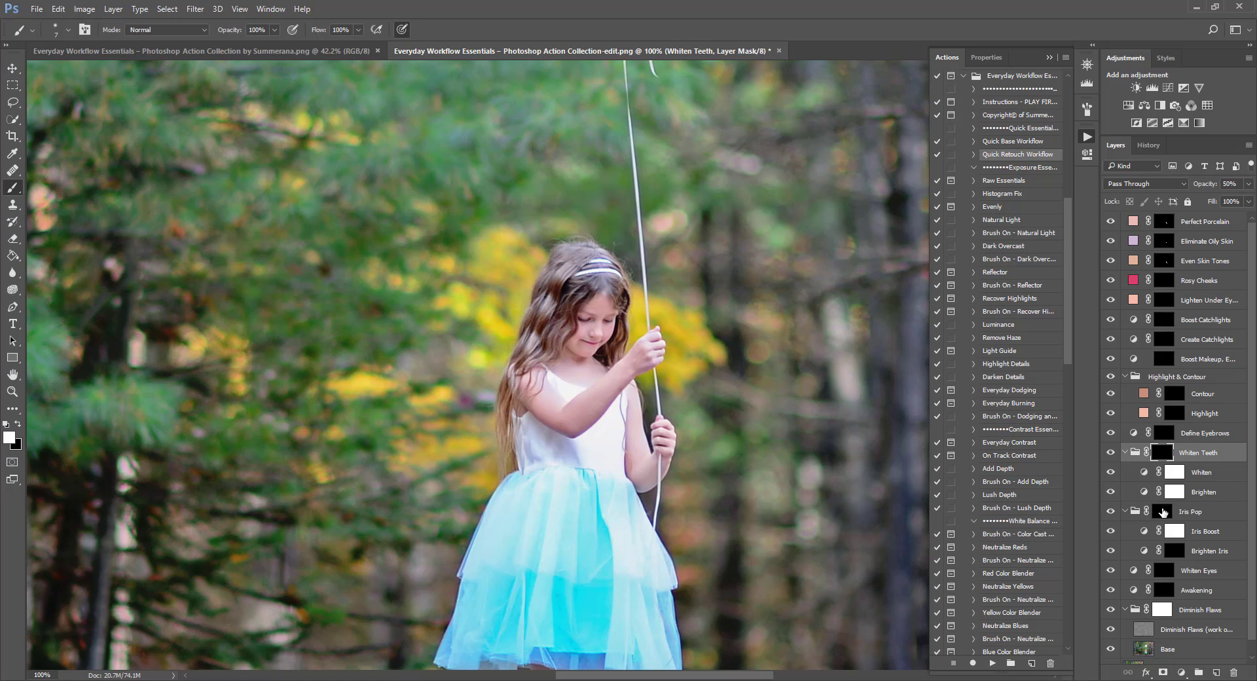
left_click(1162, 511)
scroll(1167, 514, "down", 1)
left_click(1162, 557)
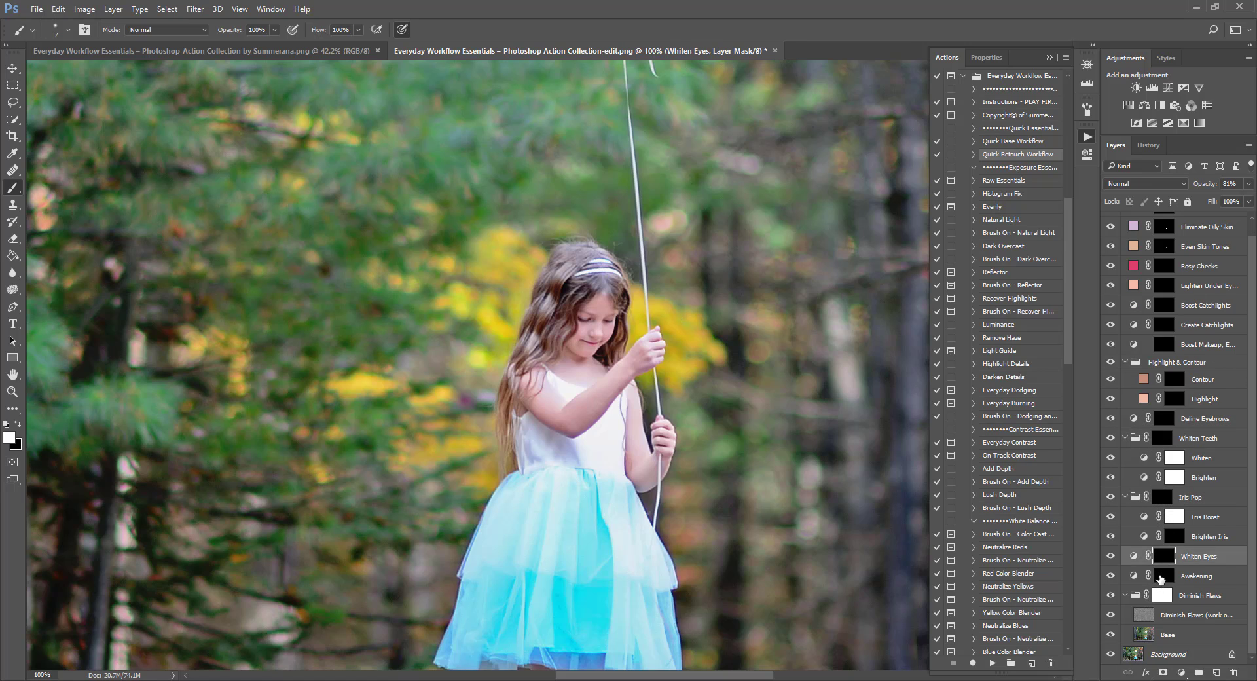
left_click(1160, 576)
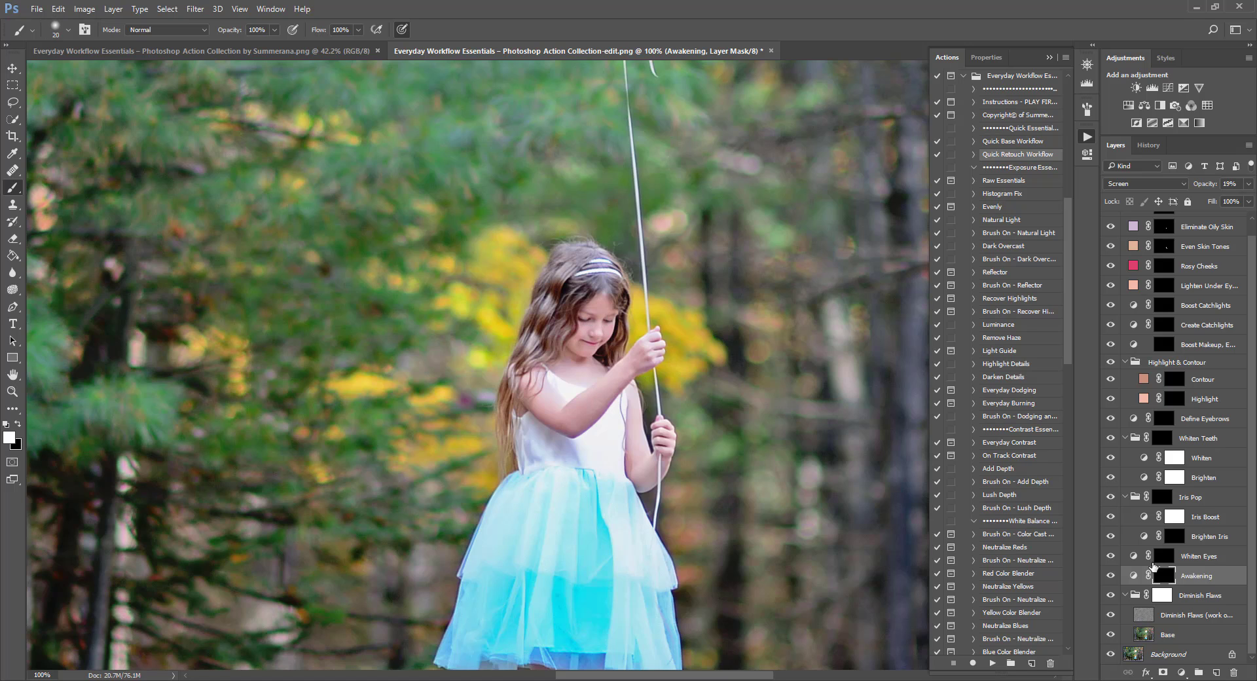
Step: Select the working layer inside the Diminish Flaws group and switch to the Healing Brush tool
left_click(1162, 595)
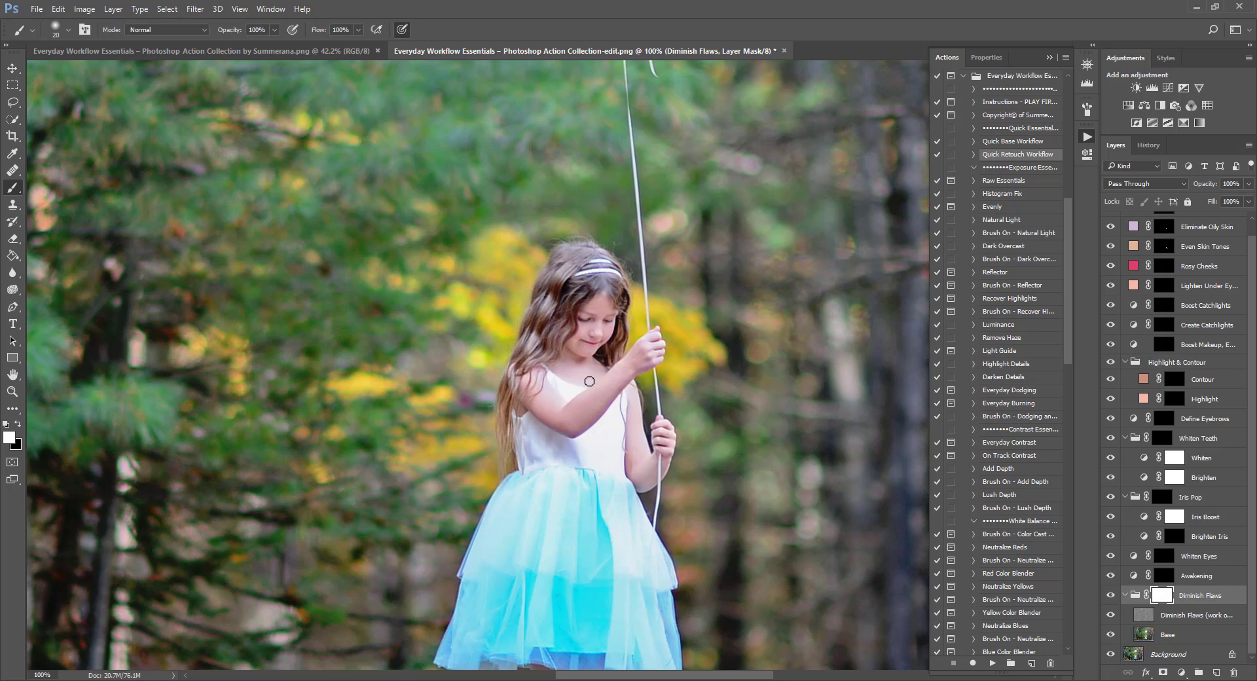
key("ctrl+plus")
key("ctrl+minus")
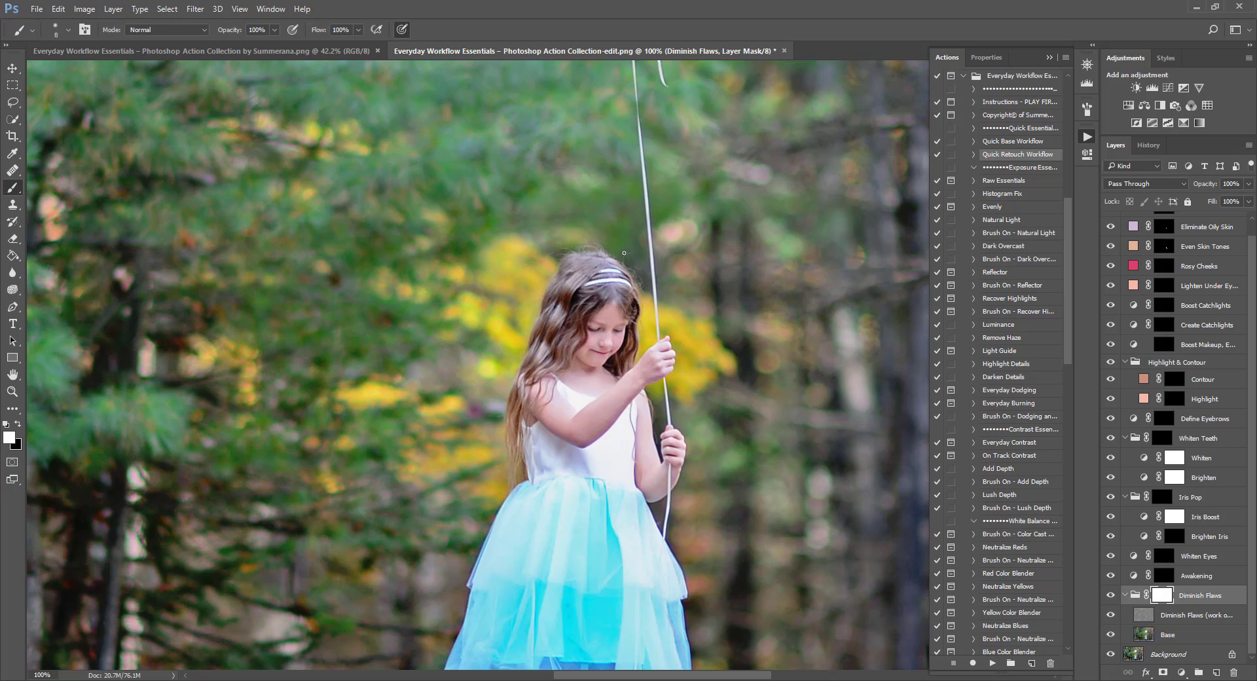
left_click(1208, 616)
key("j")
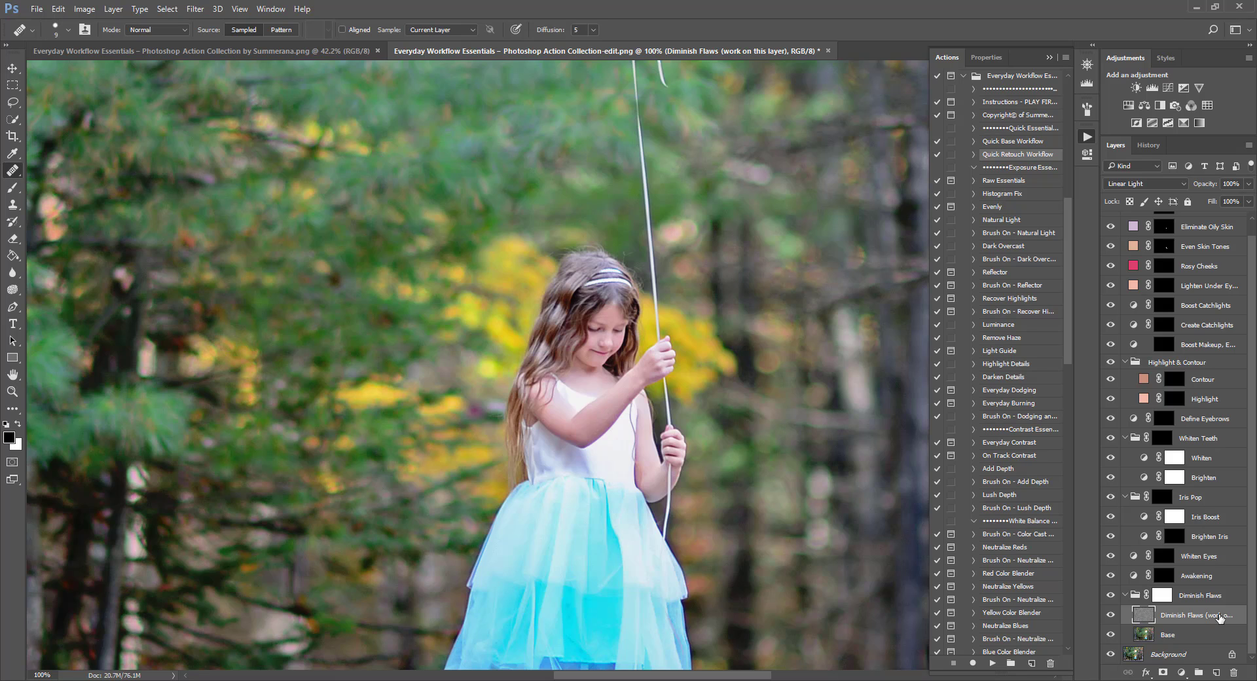
right_click(12, 175)
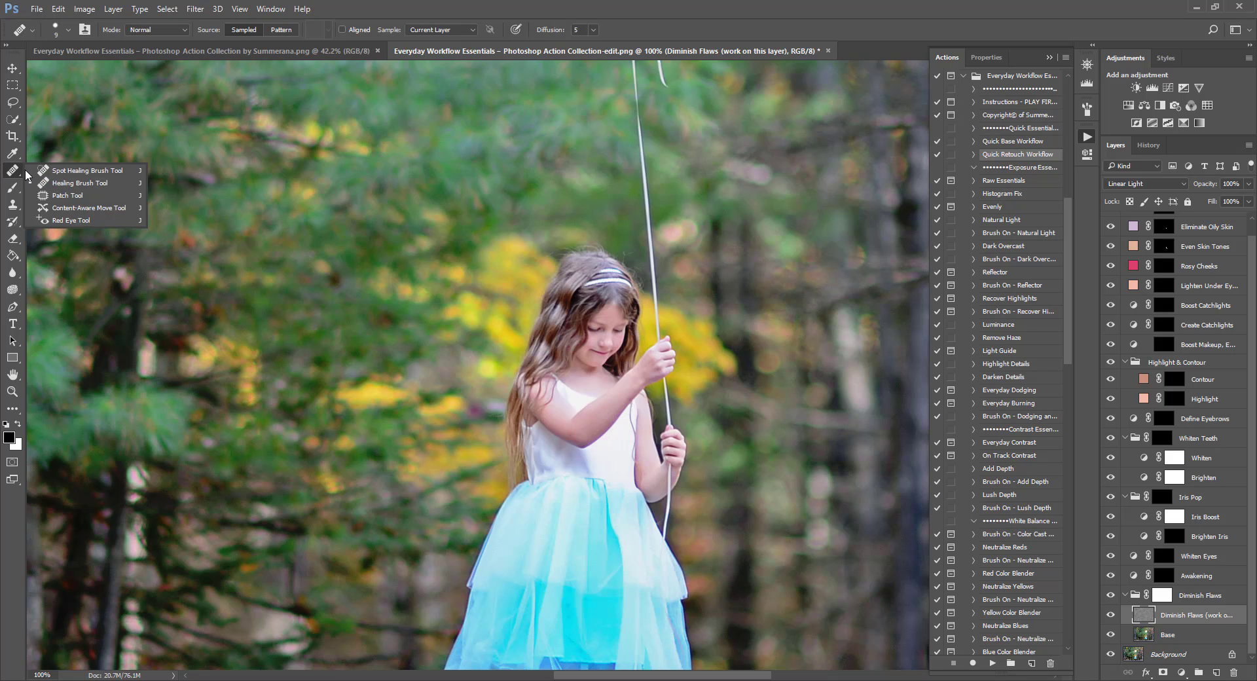
left_click(103, 184)
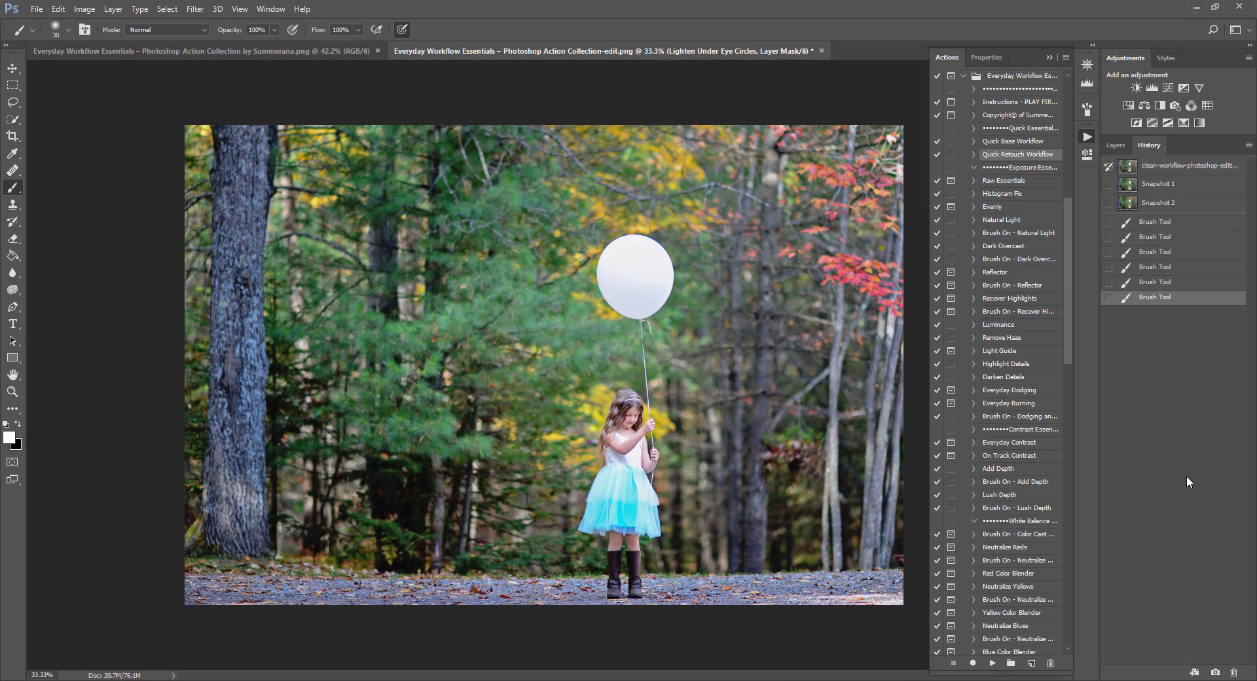
Step: Take a new history snapshot of the retouched image and compare it with Snapshot 1
left_click(1215, 672)
left_click(1173, 186)
left_click(1163, 226)
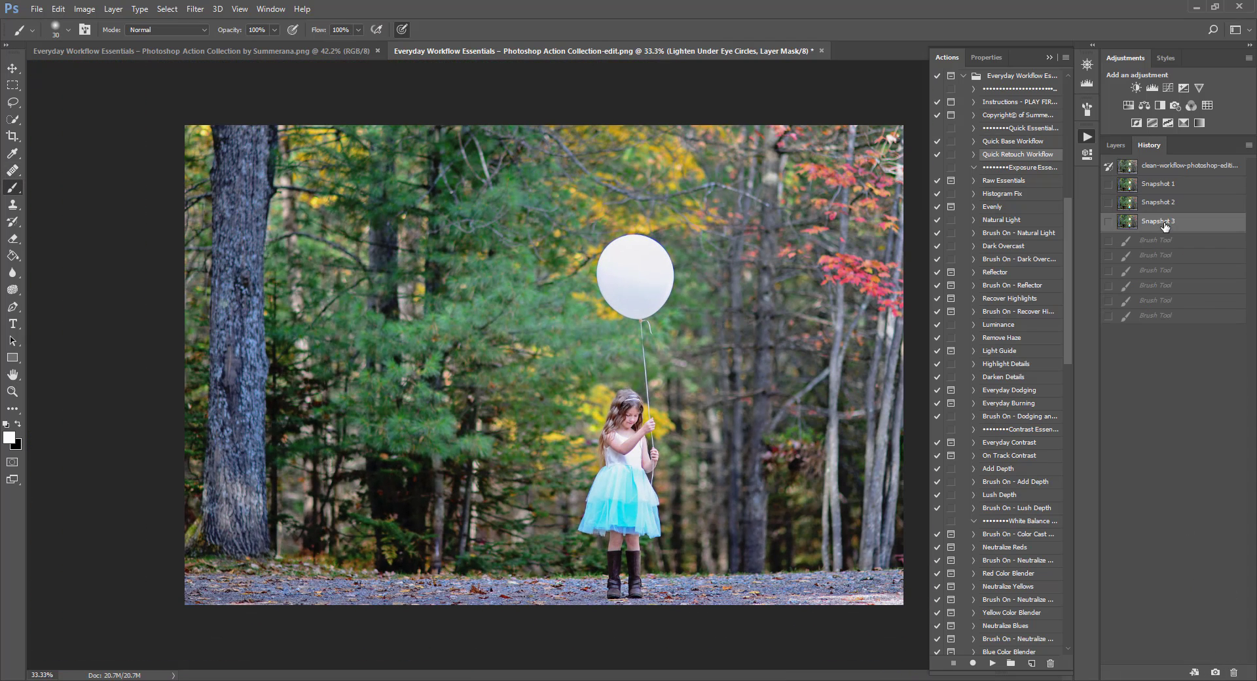
left_click(1162, 188)
left_click(1153, 227)
Step: Select the Raw Essentials action and bring the layer stack back into view
left_click(1003, 180)
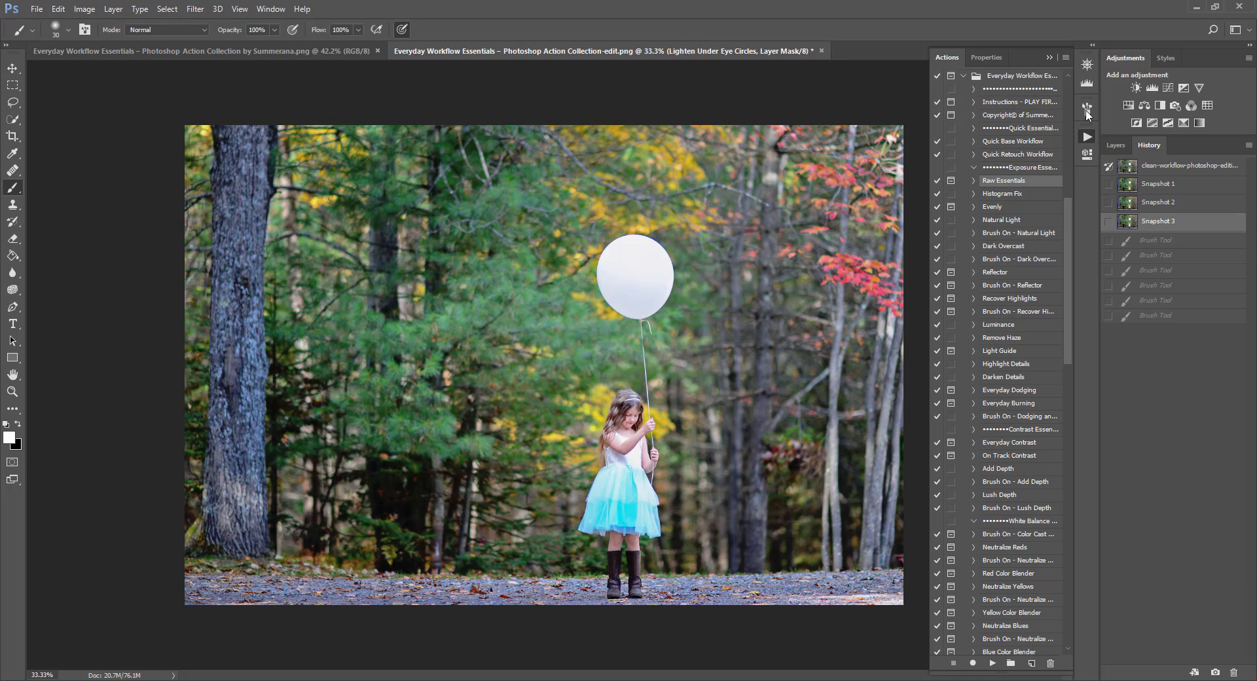
left_click(1112, 142)
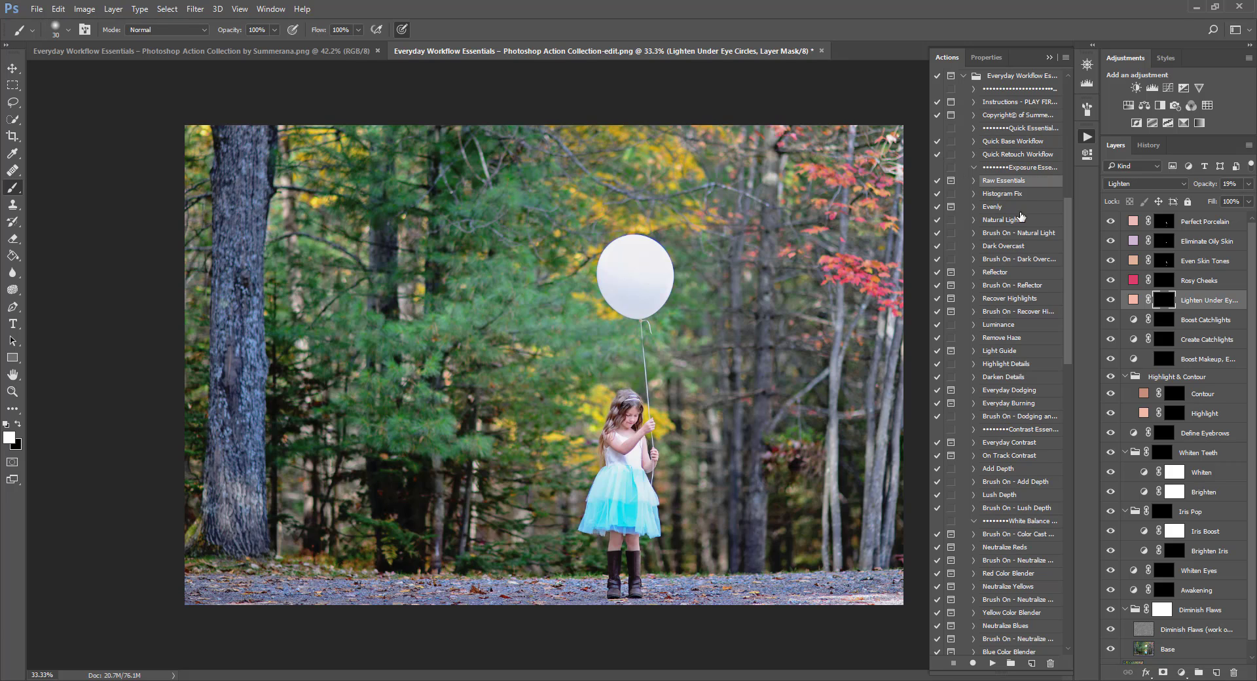
Step: Run the Histogram Fix action and lower the Histogram Fix layer's opacity to 29%
left_click(1019, 194)
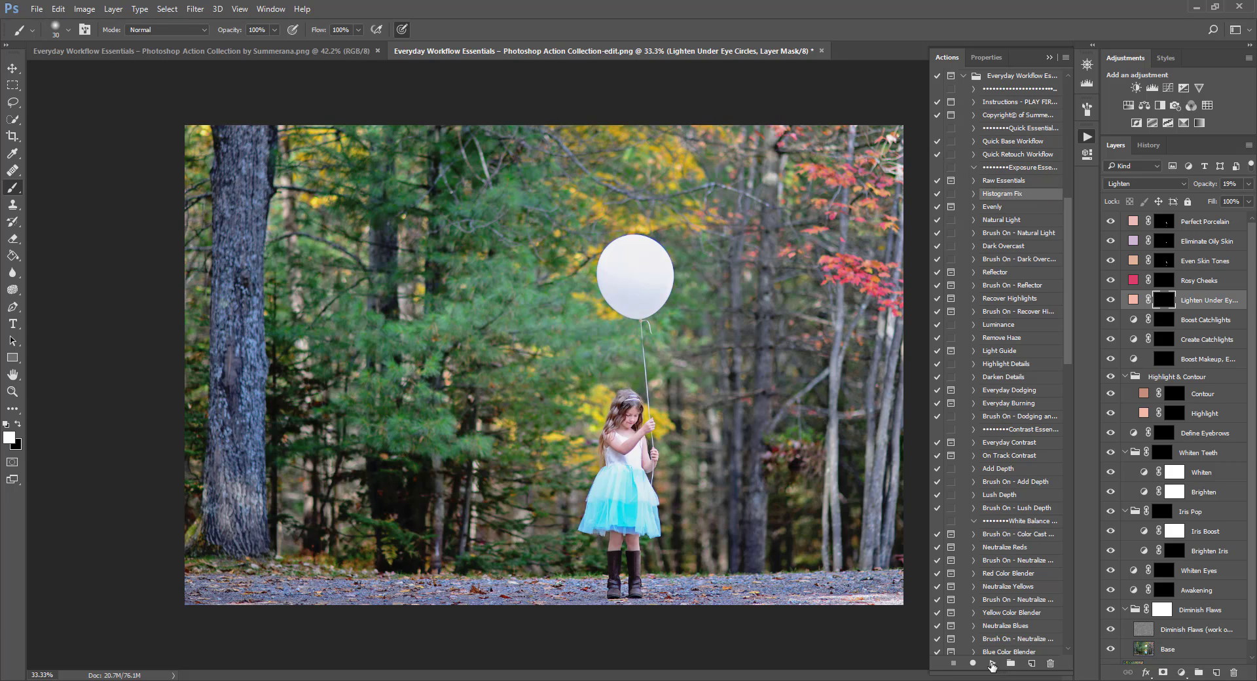
left_click(992, 663)
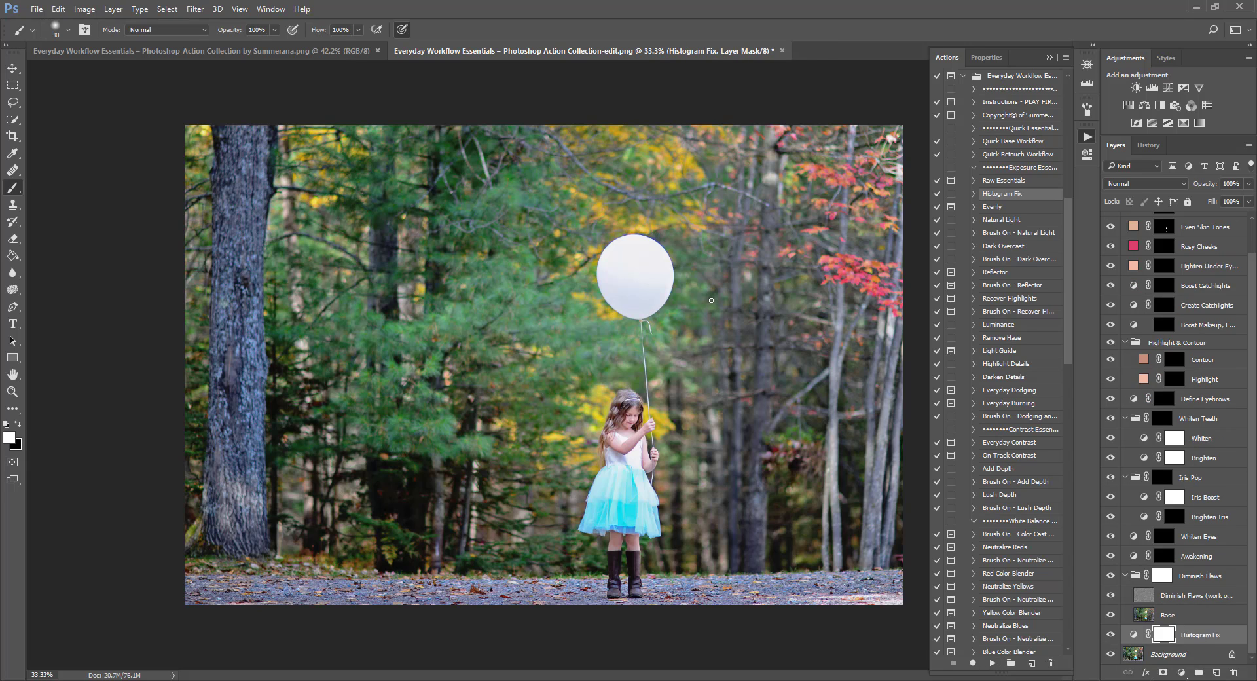
left_click(1248, 184)
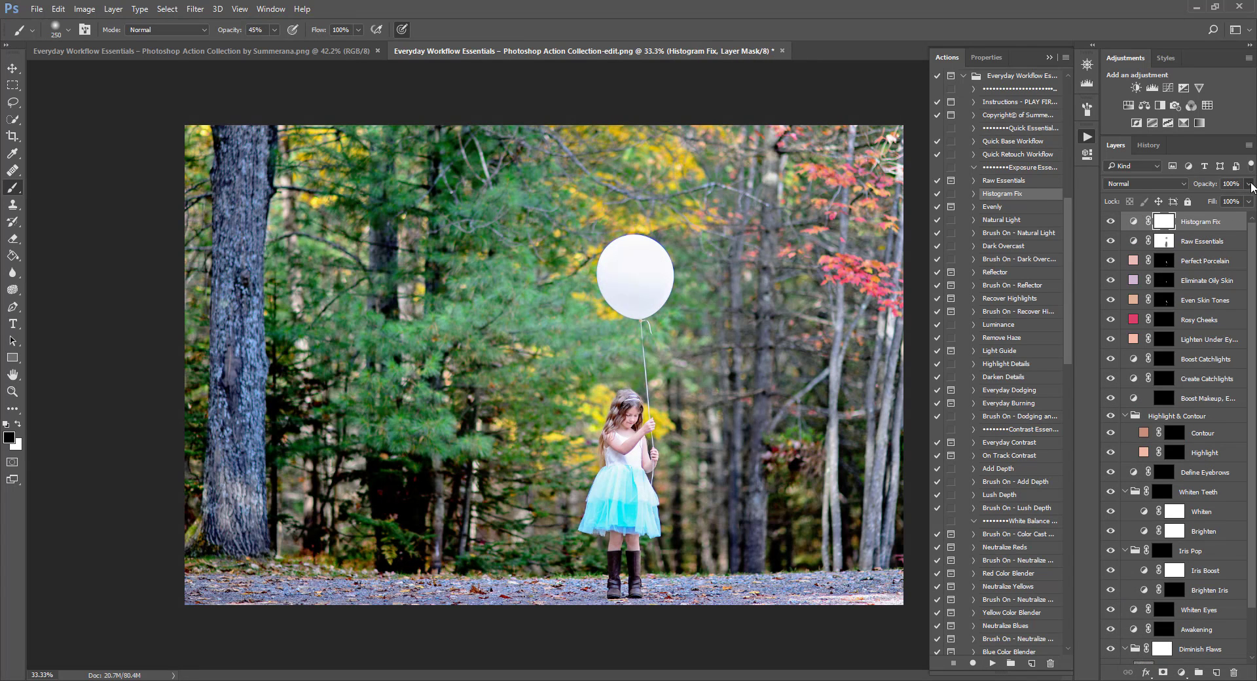
left_click_drag(1246, 200, 1196, 209)
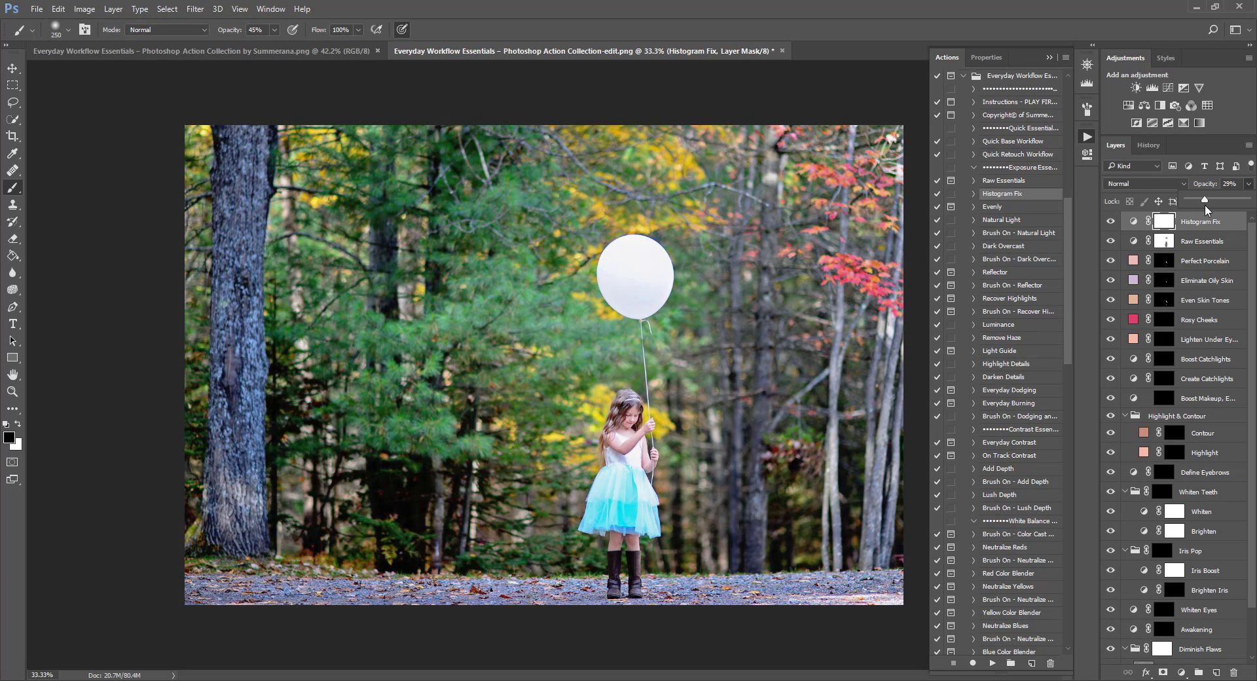
Step: Try the Natural Light action, compare the image with and without its layer group, and delete the group
left_click_drag(1096, 216, 1003, 219)
left_click(1002, 219)
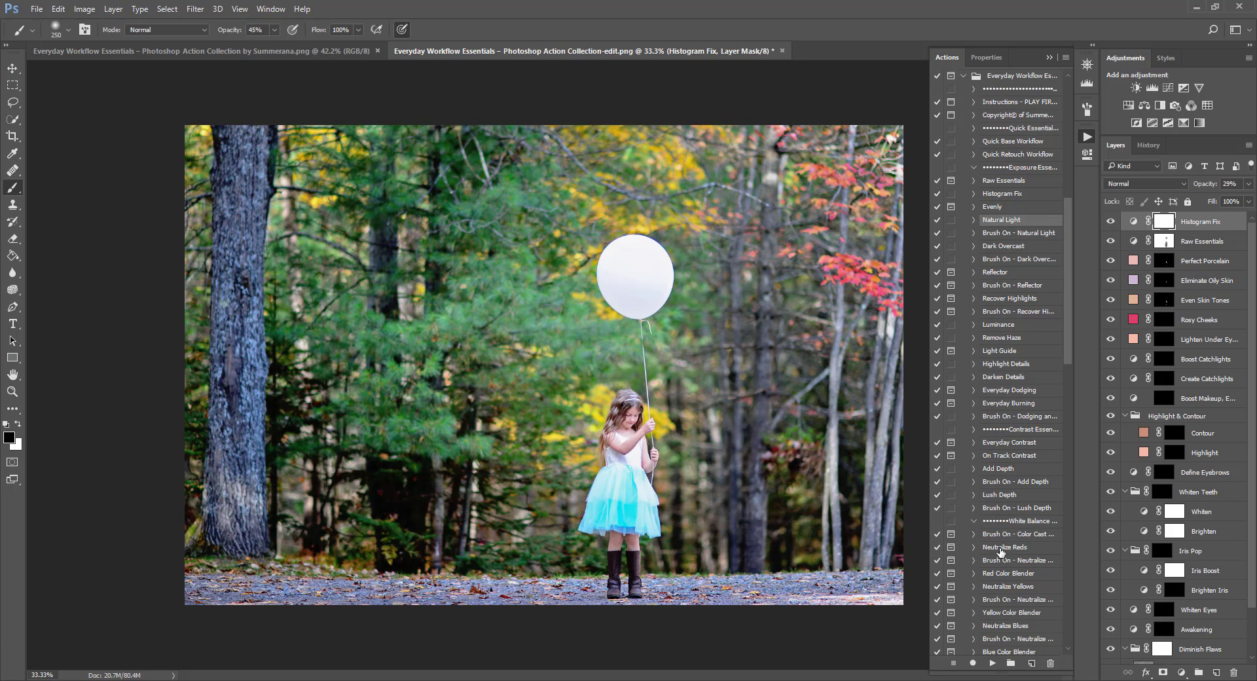
left_click(992, 663)
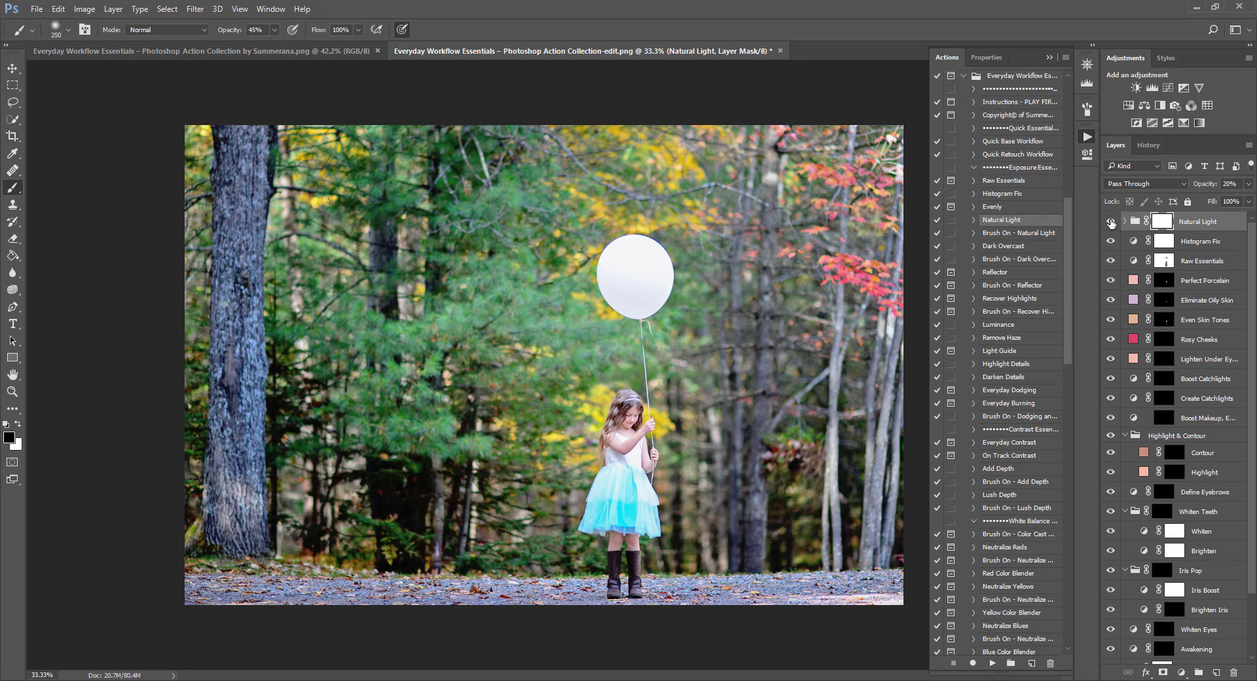
left_click(1111, 222)
left_click(1111, 221)
left_click(1125, 221)
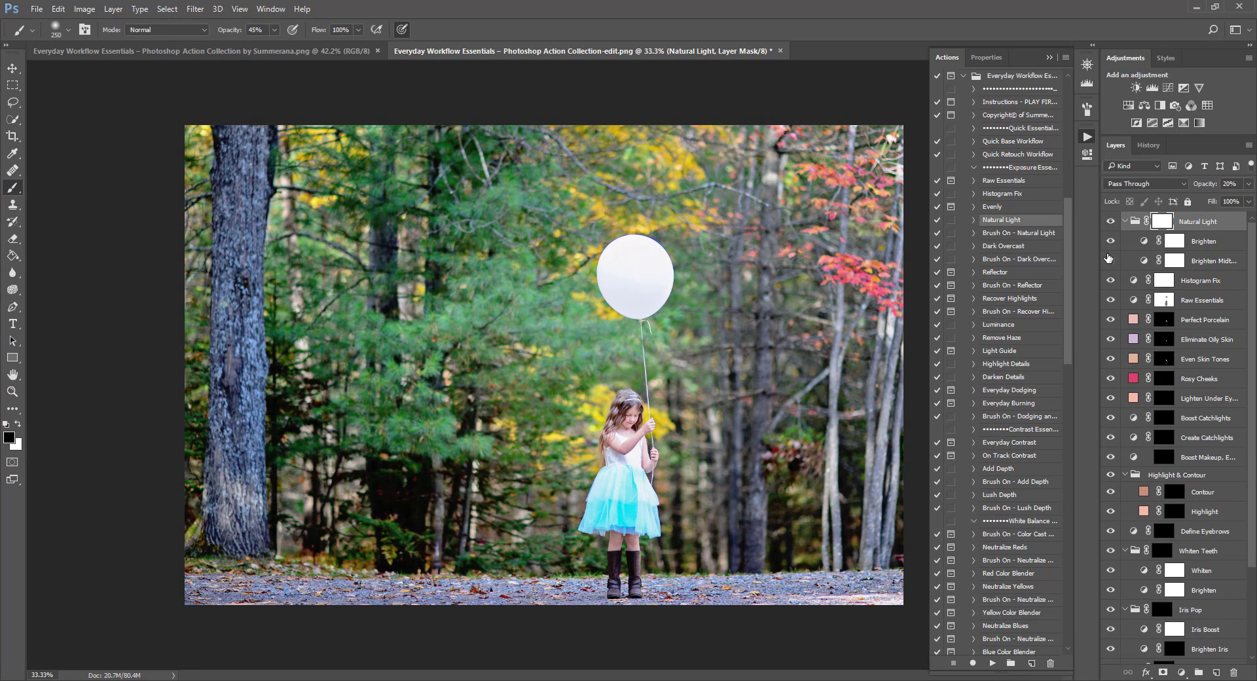
left_click(1110, 221)
left_click_drag(1198, 221, 1231, 671)
Step: Run the Brush On - Natural Light action and paint white on its mask over the background trees with a 1000 px brush
left_click(1008, 233)
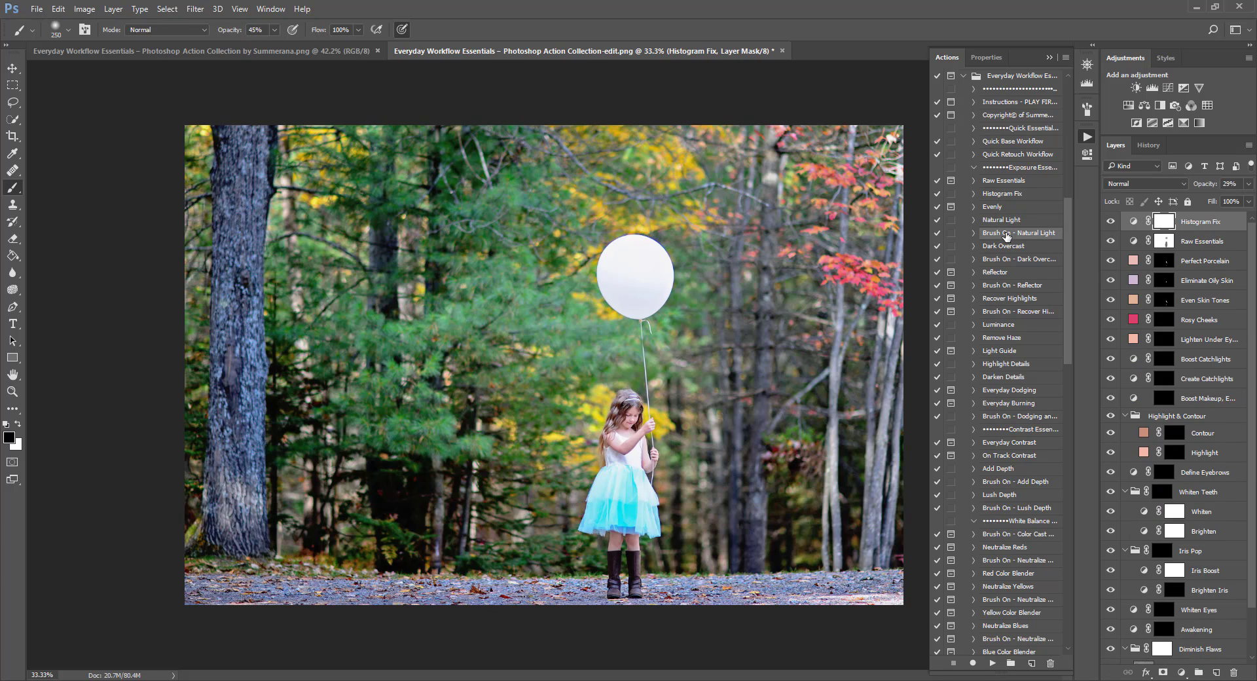
left_click(993, 663)
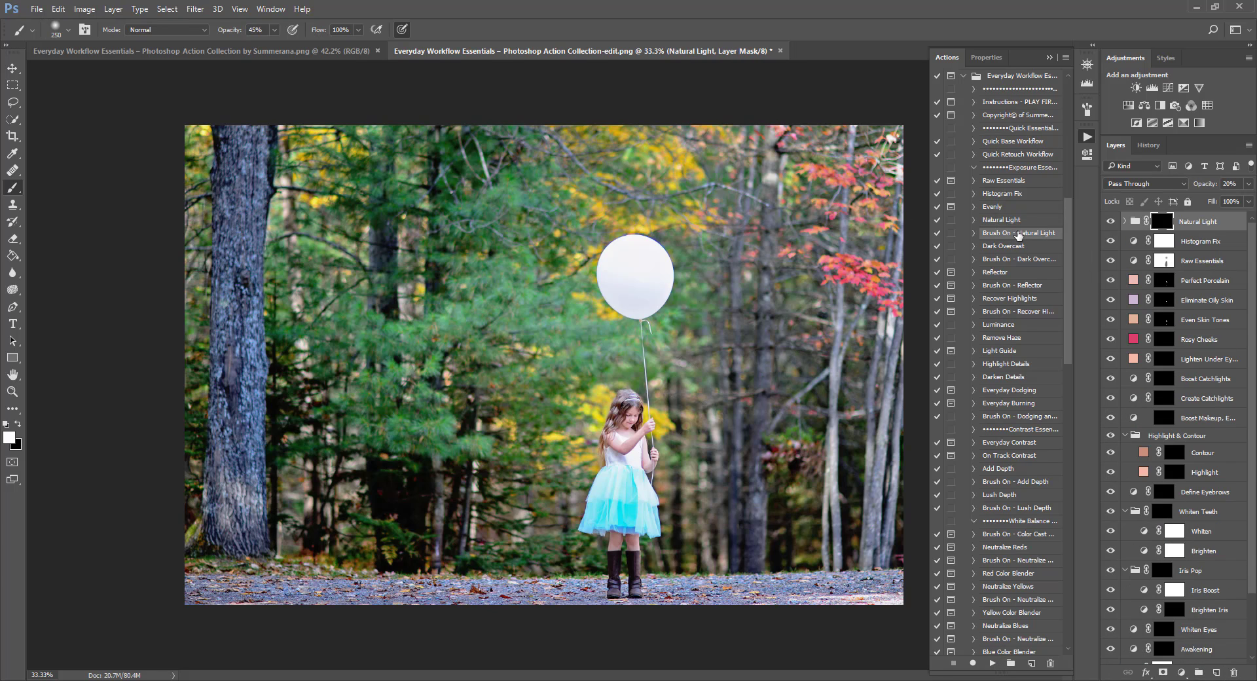
key("bracketright")
key("bracketright")
key("bracketright")
key("bracketright")
key("bracketright")
key("bracketright")
key("bracketright")
mouse_move(402, 369)
left_mouse_down()
mouse_move(214, 173)
mouse_move(377, 406)
mouse_move(373, 393)
left_mouse_up()
Step: Paint the Natural Light mask over the trees at 100% brush opacity, check its effect, and delete the group
left_click(275, 30)
left_click_drag(275, 47, 312, 50)
mouse_move(381, 224)
left_mouse_down()
mouse_move(423, 191)
mouse_move(429, 275)
mouse_move(406, 330)
left_mouse_up()
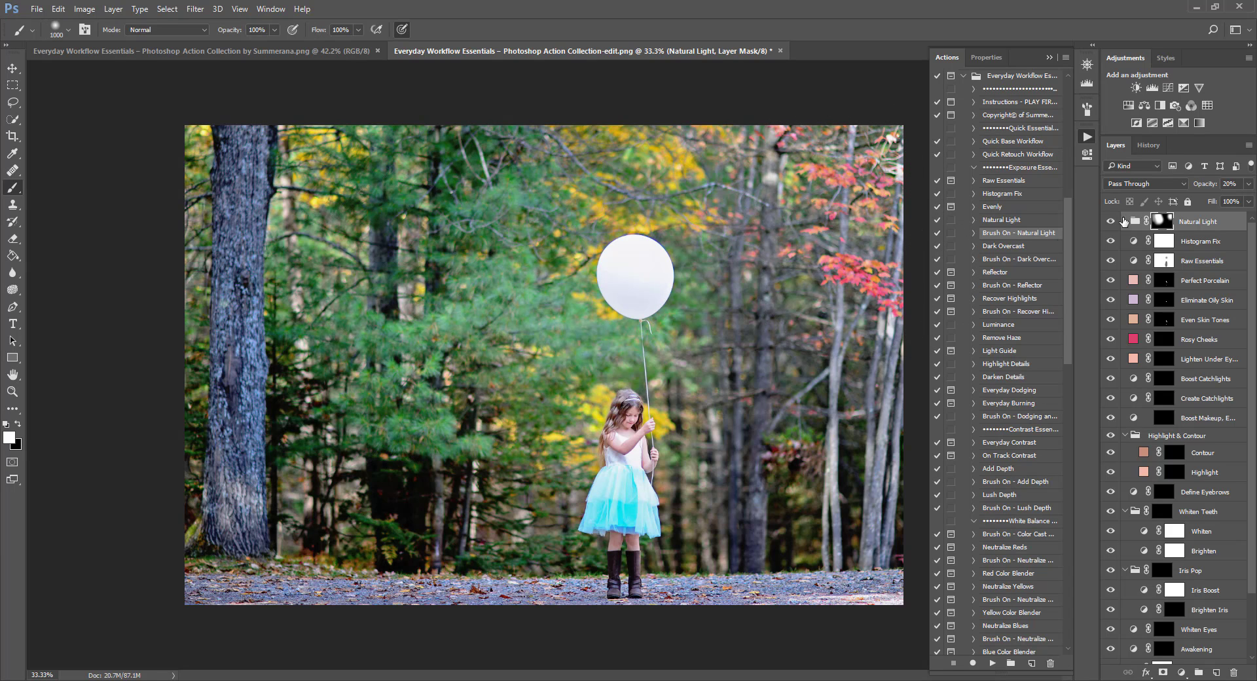
left_click(1111, 222)
left_click_drag(1197, 223, 1233, 672)
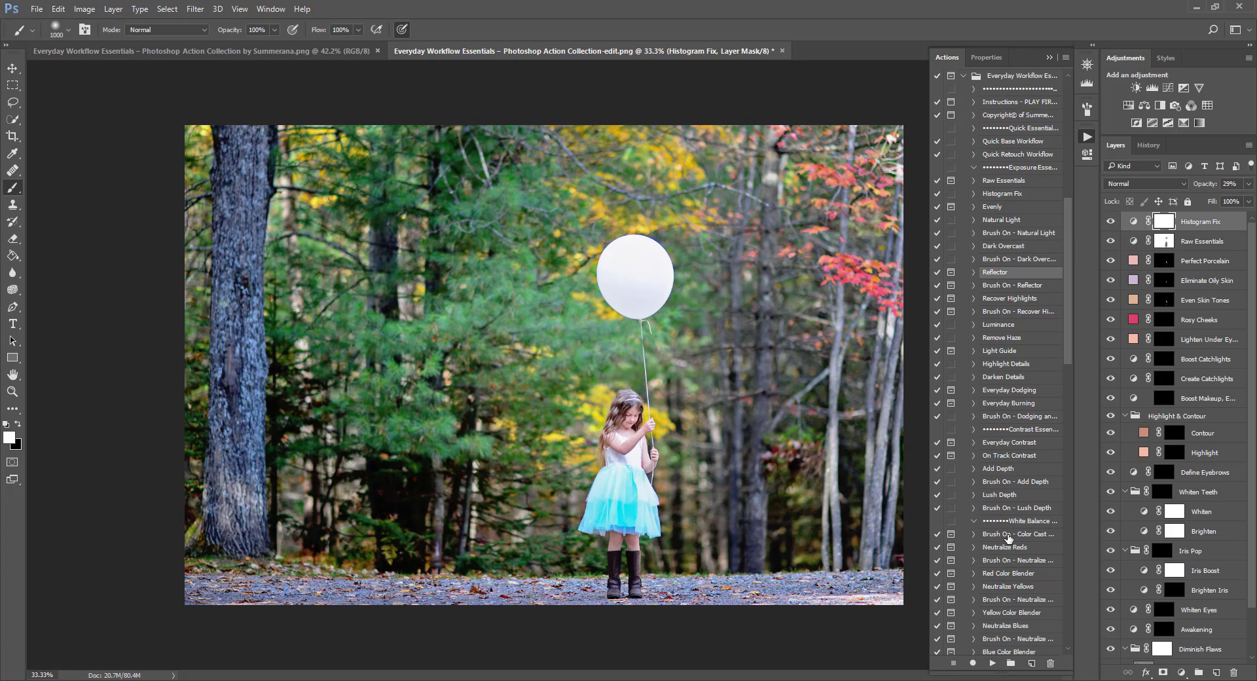
Step: Run the Reflector action, accepting the flattening of layers, and lower the Reflector layer's opacity to 5%
left_click(992, 663)
key("Return")
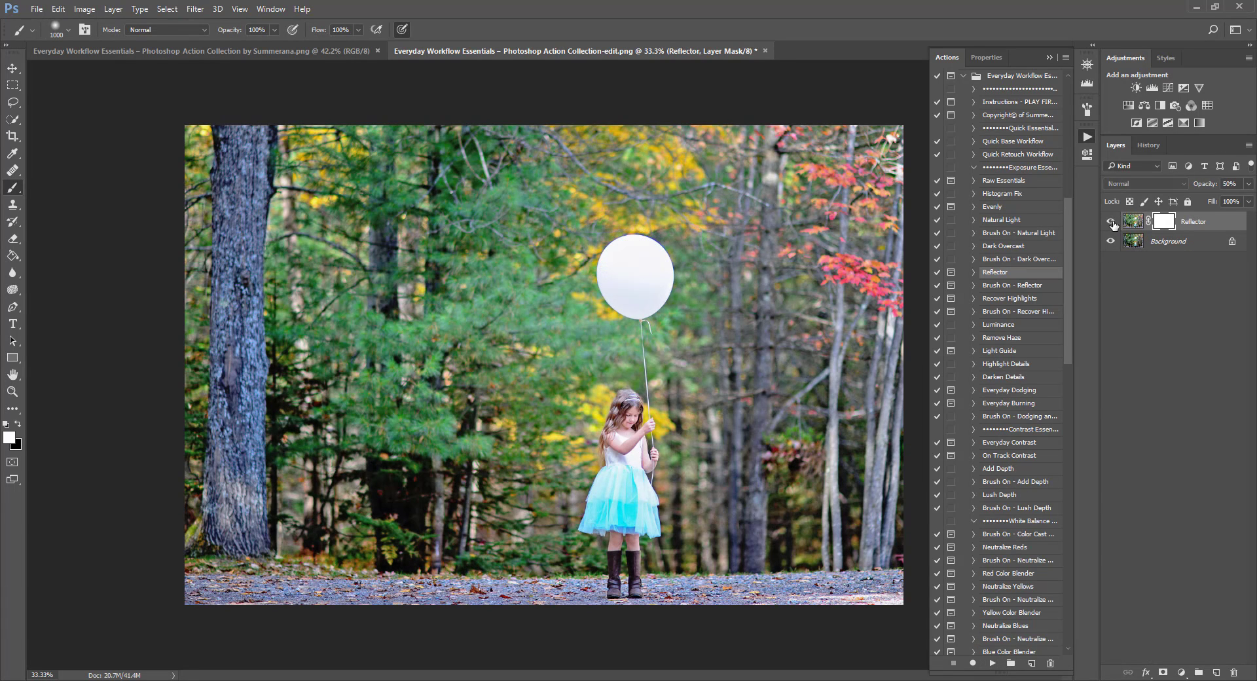
left_click(1248, 183)
left_click_drag(1218, 198, 1185, 201)
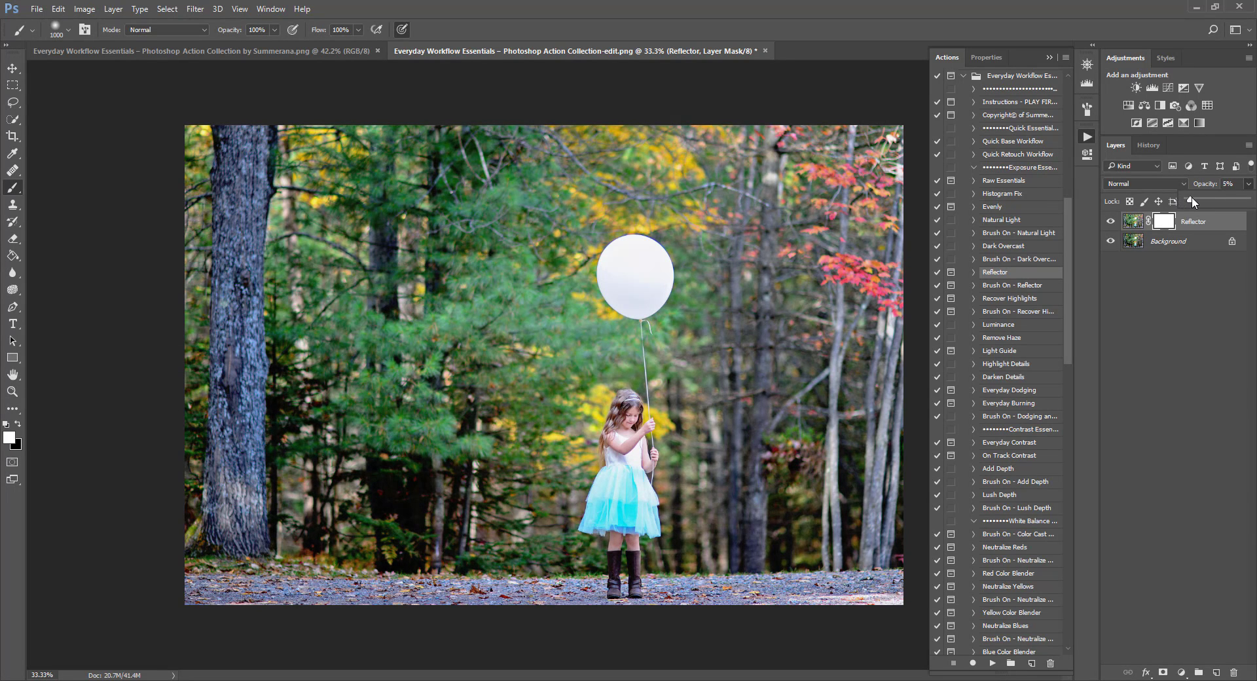
left_click_drag(1191, 197, 1189, 197)
Step: Run the Brush On - Recover Highlights action, accepting the flattening of layers
left_click(991, 288)
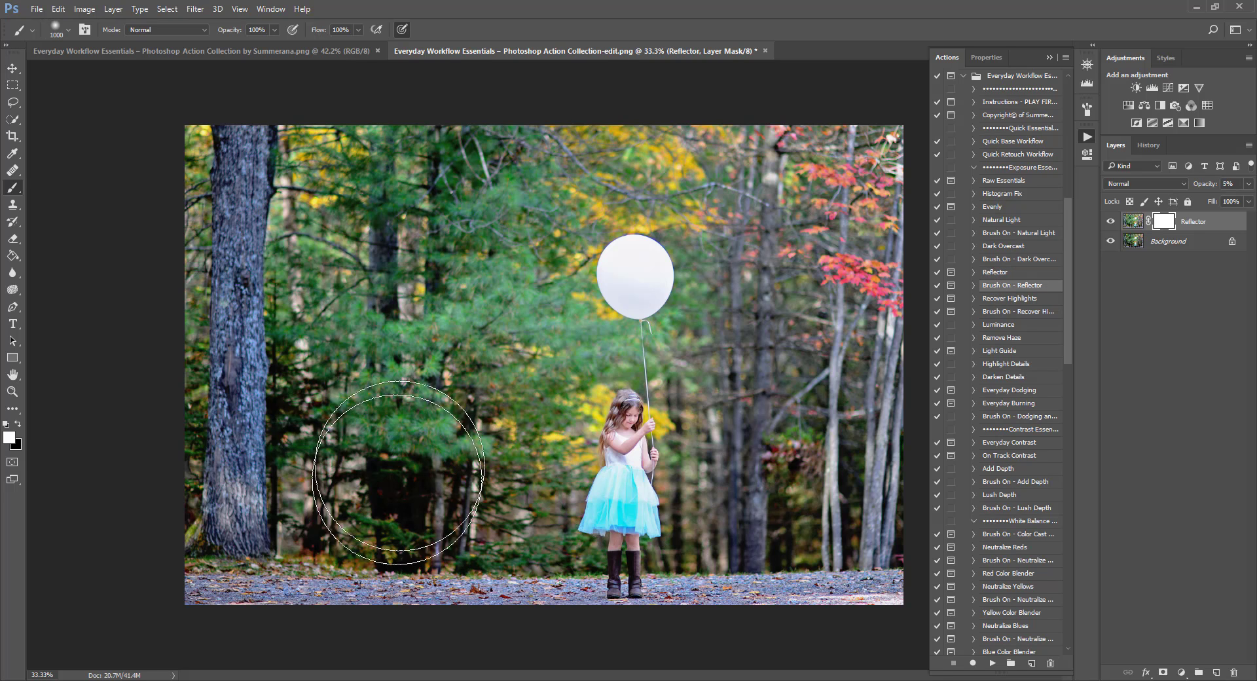
left_click(1021, 299)
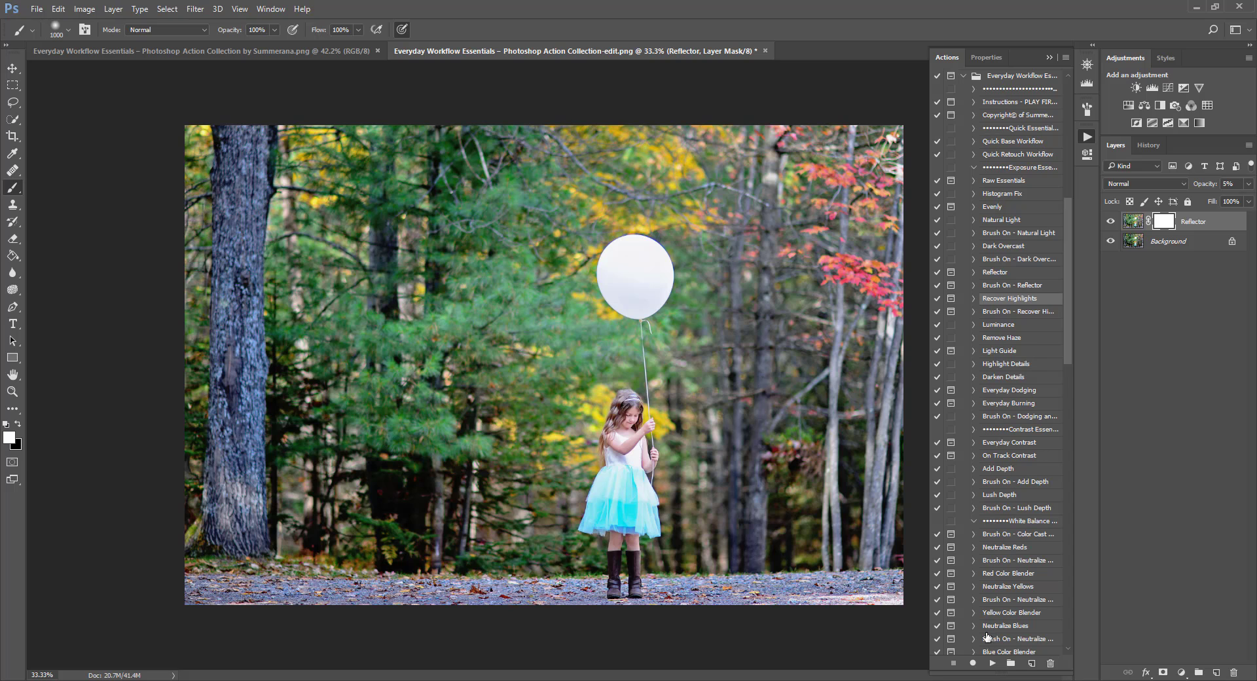
left_click(1008, 312)
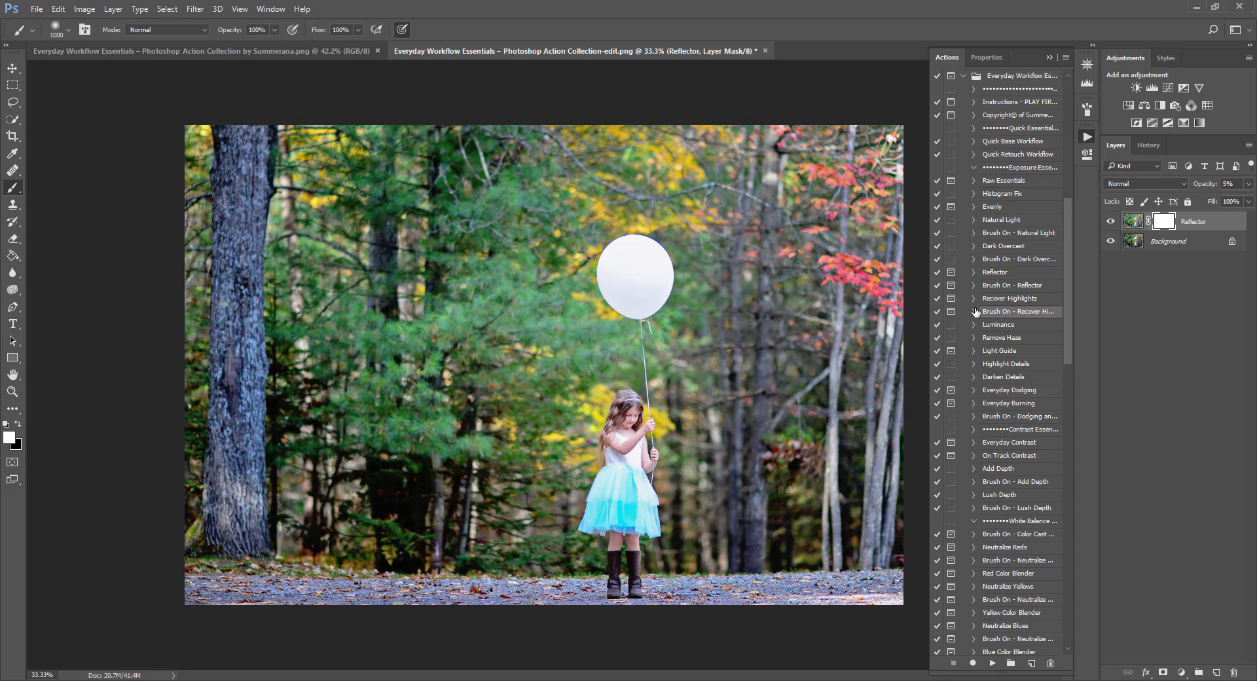
left_click(993, 663)
key("Return")
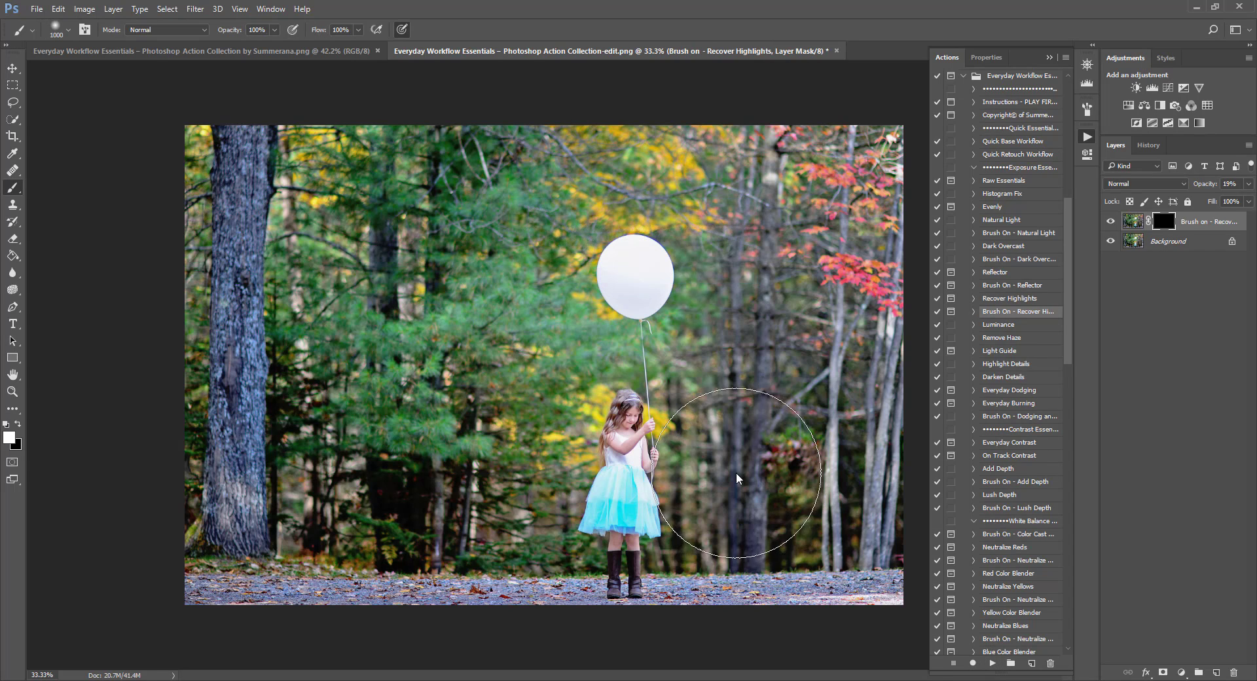
Step: Reduce the brush to 125 px and paint white on the Recover Highlights mask over the girl's dress
key("bracketleft")
key("bracketleft")
key("bracketleft")
key("bracketleft")
key("bracketleft")
key("bracketleft")
key("bracketleft")
key("bracketleft")
key("bracketleft")
key("bracketleft")
key("bracketleft")
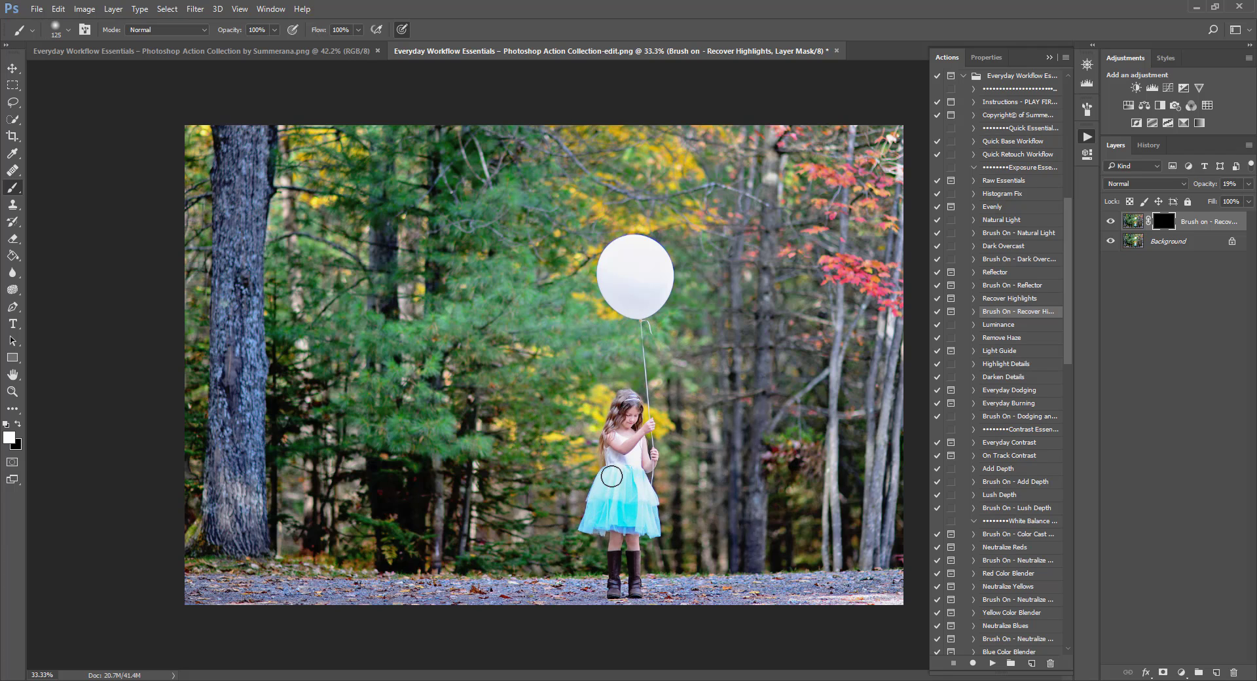
left_click_drag(649, 522, 617, 516)
key("ctrl+plus")
mouse_move(683, 485)
left_mouse_down()
mouse_move(588, 378)
mouse_move(593, 392)
left_mouse_up()
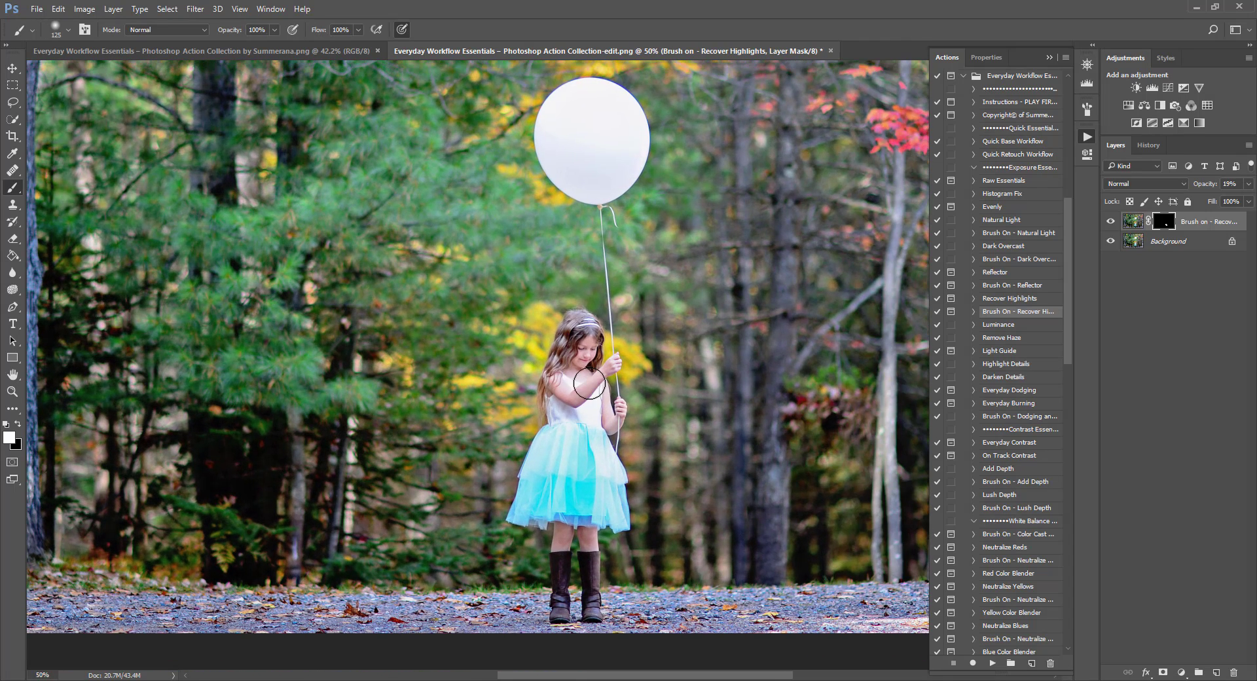
Step: Reduce the brush to 60 px and set the Recover Highlights layer's opacity to 40%
key("bracketleft")
key("bracketleft")
key("bracketleft")
key("bracketleft")
key("bracketleft")
key("bracketleft")
key("bracketleft")
key("bracketright")
key("bracketright")
key("bracketright")
key("bracketright")
key("bracketright")
key("bracketleft")
left_click(1249, 184)
left_click_drag(1202, 203, 1218, 205)
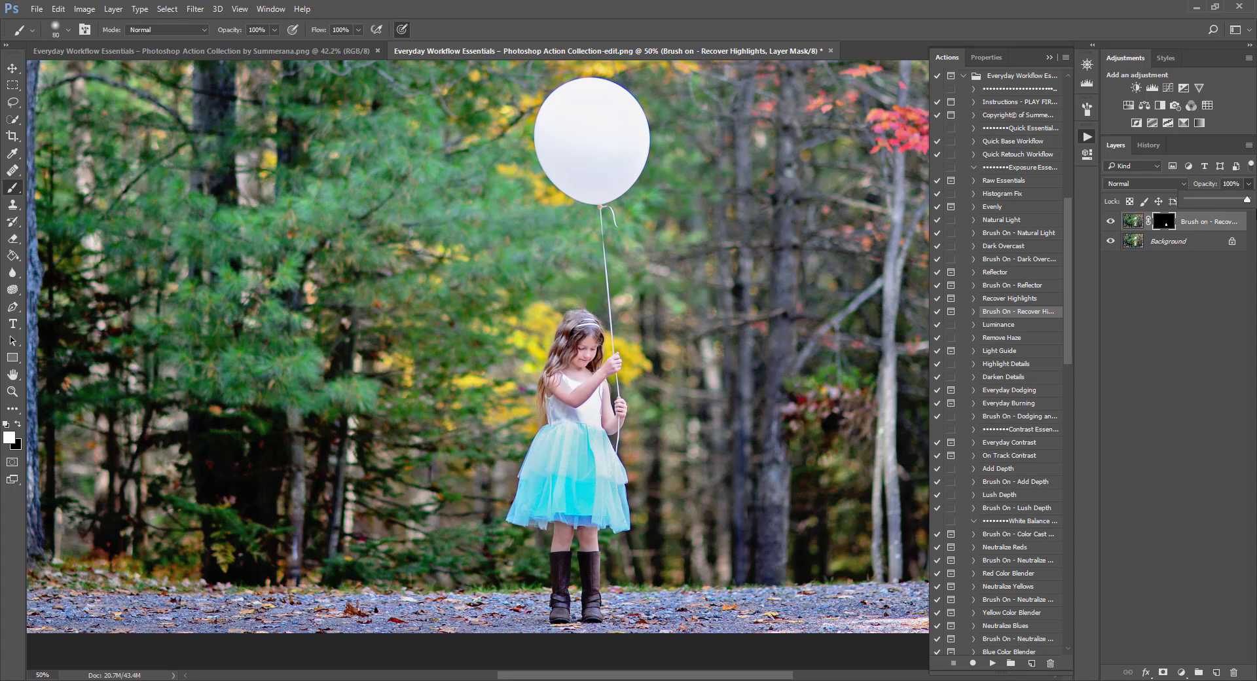
mouse_move(1245, 210)
left_mouse_down()
mouse_move(1164, 202)
mouse_move(1252, 216)
left_mouse_up()
left_click_drag(1253, 221, 1206, 216)
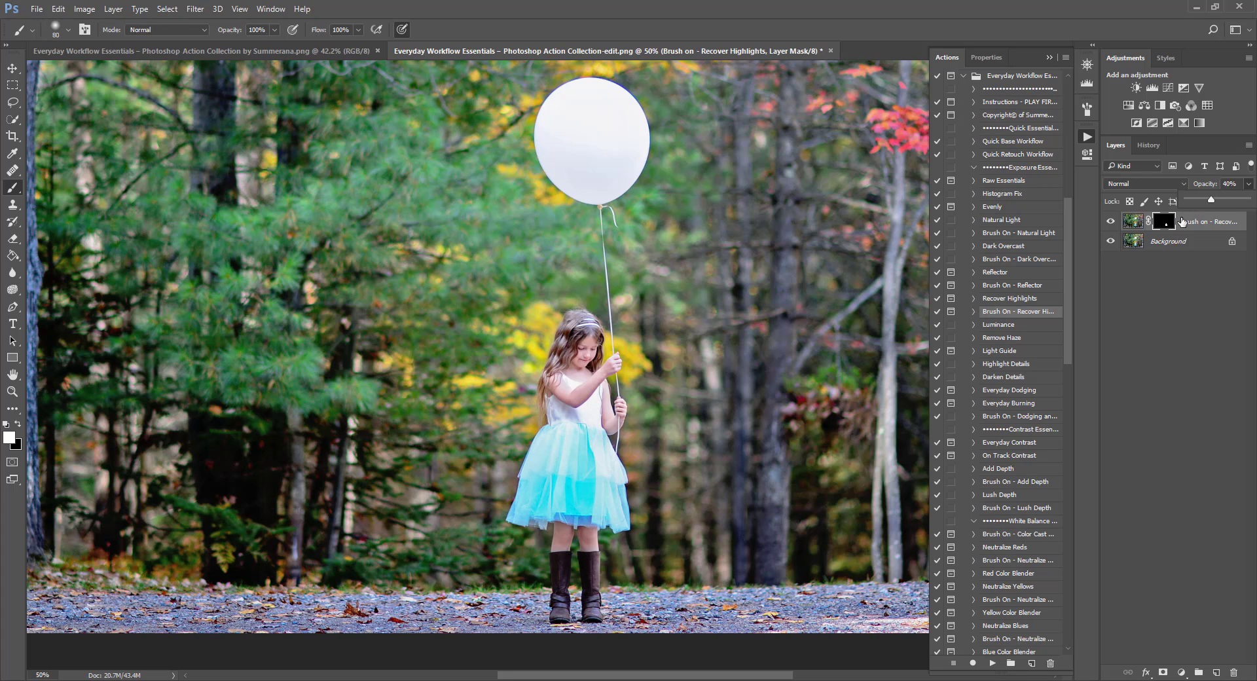
Step: Run Brush On - Recover Highlights again, flattening the layers, and paint its mask over the girl's dress with a 50 px brush
left_click(990, 663)
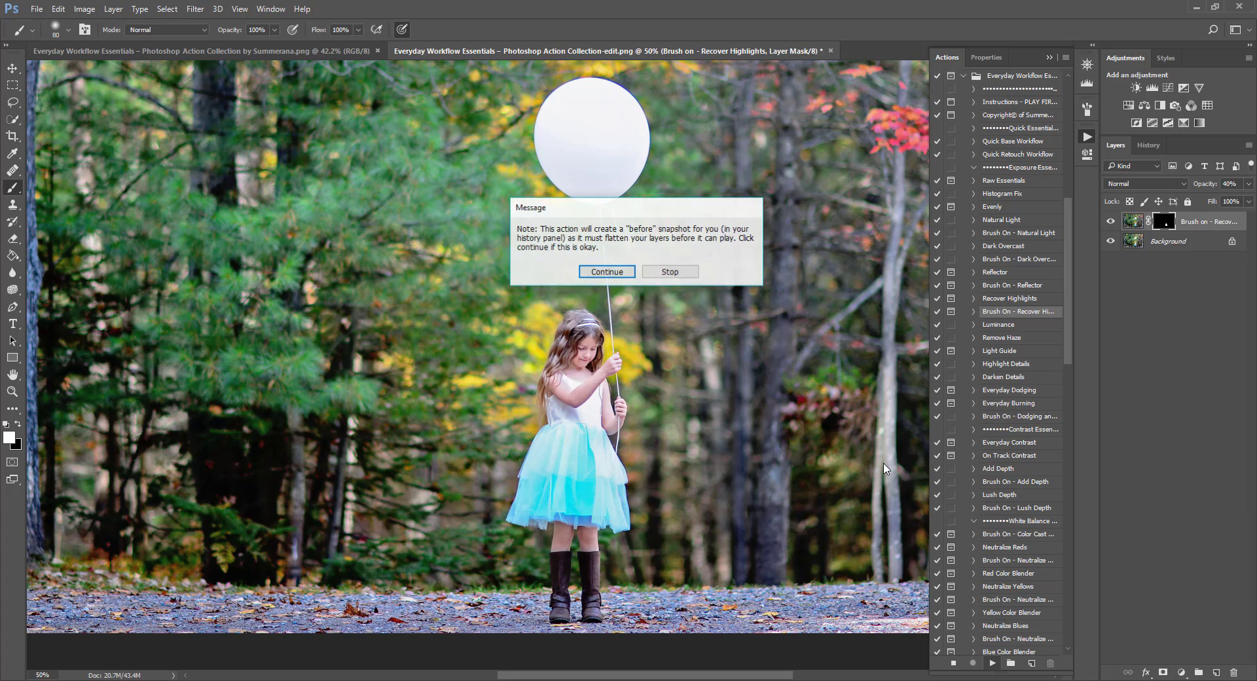
left_click(619, 270)
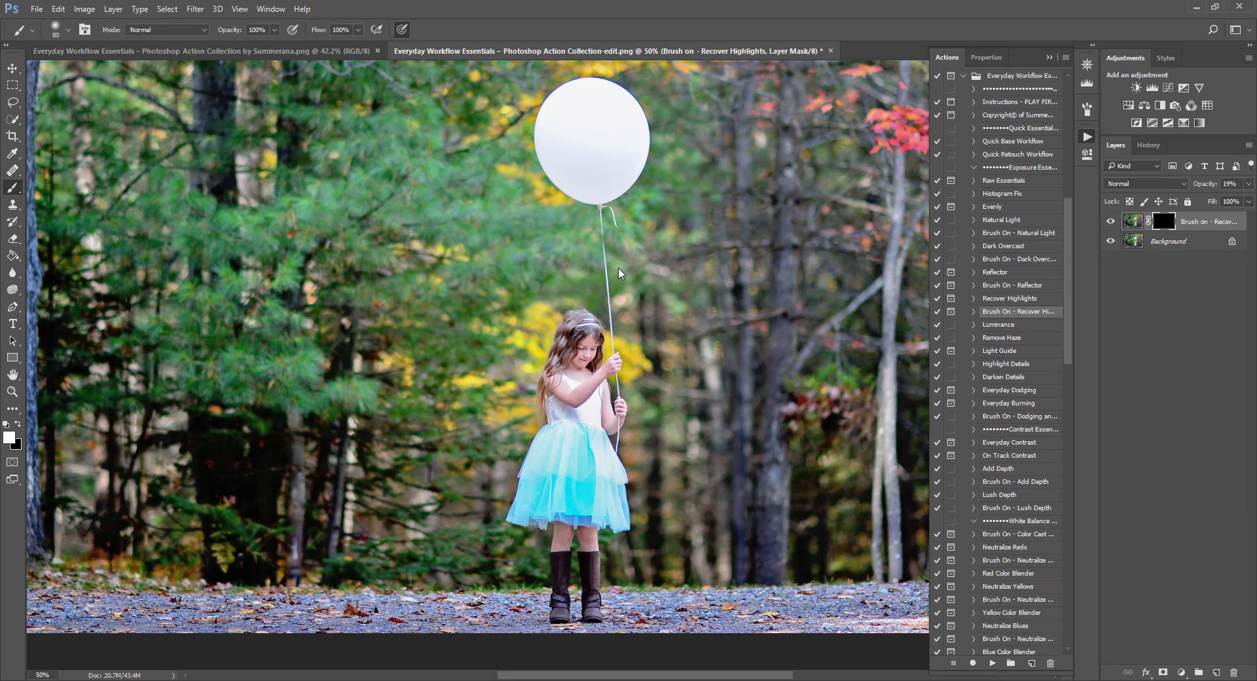
left_click_drag(588, 411, 618, 517)
key("bracketright")
key("bracketright")
key("bracketright")
key("bracketright")
left_click_drag(562, 447, 544, 471)
Step: Set the new Recover Highlights layer's opacity to 52%
left_click(1248, 183)
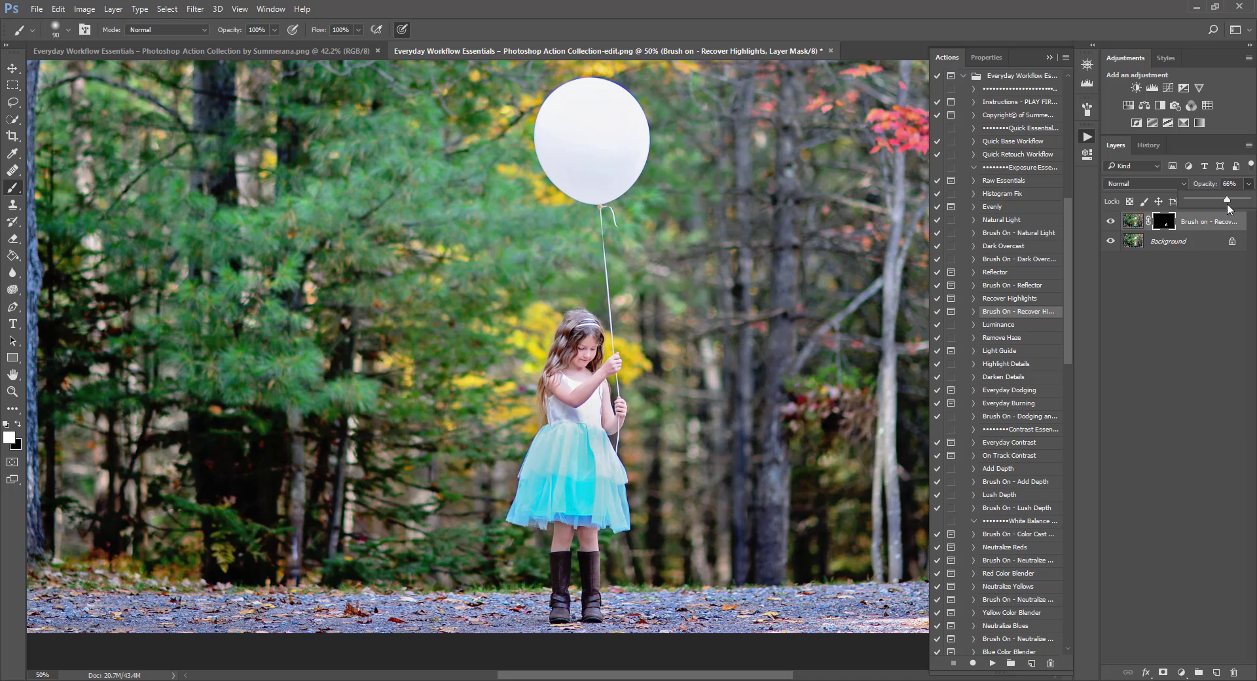
mouse_move(1227, 203)
left_mouse_down()
mouse_move(1181, 202)
mouse_move(1215, 204)
left_mouse_up()
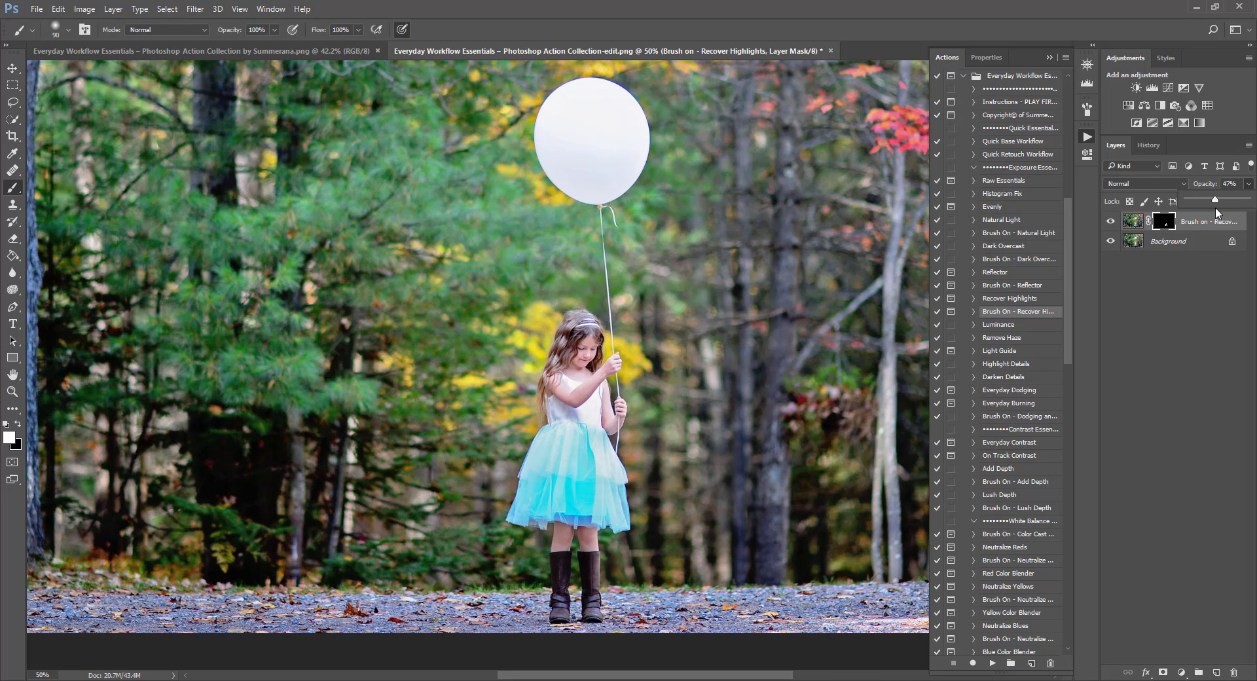
left_click_drag(1216, 210, 1223, 213)
Step: Run the Luminance action and lower the Luminance layer's opacity to 10%
left_click(1011, 329)
left_click(1011, 327)
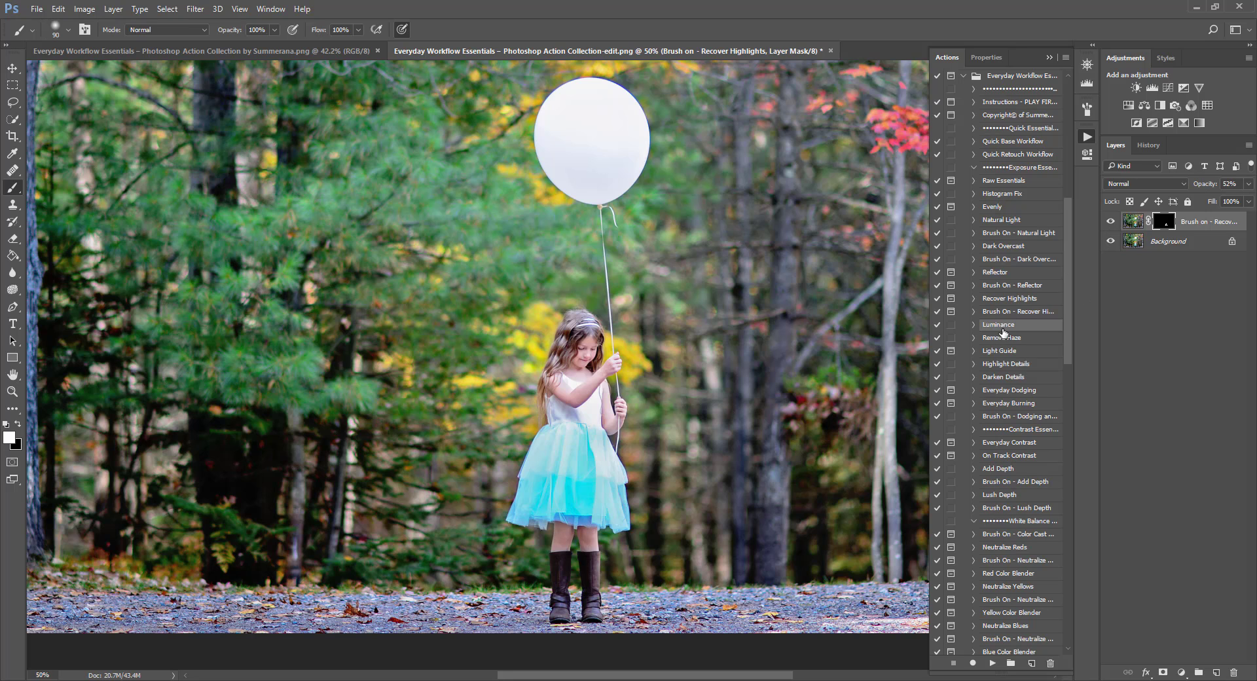
left_click(992, 663)
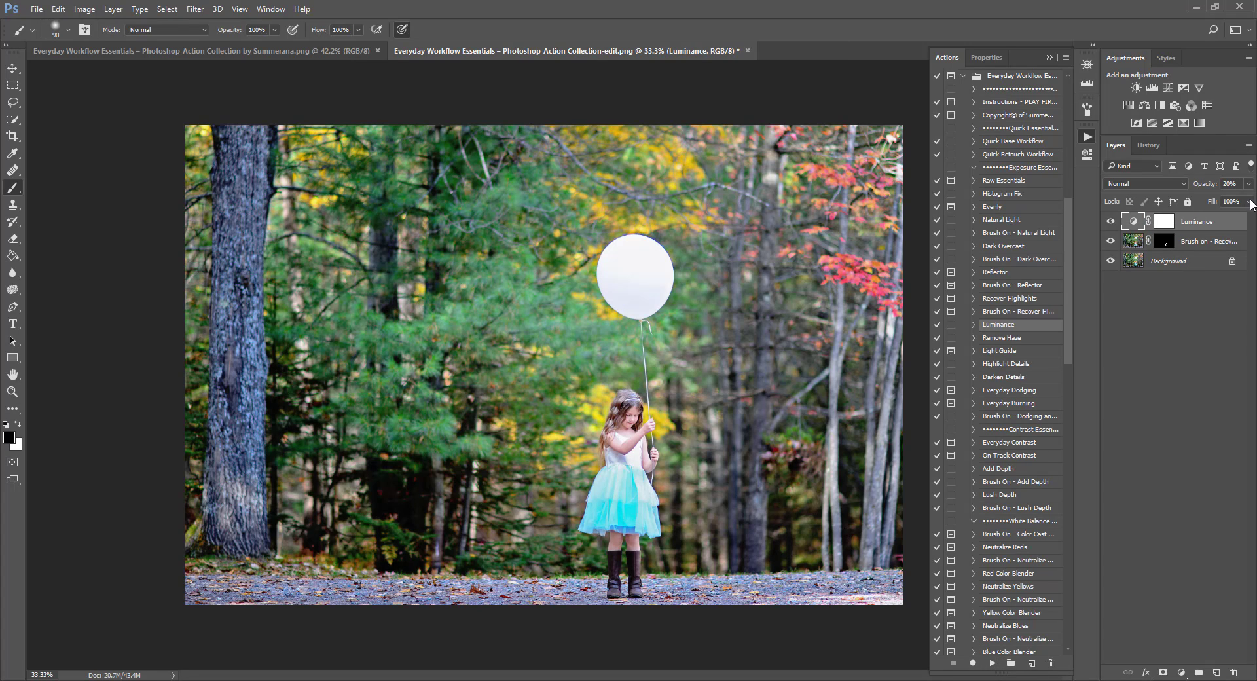
left_click_drag(1197, 202, 1192, 200)
Step: Try the Remove Haze action, painting its mask over the red leaves with an 800 px brush, and delete its layer
left_click(1002, 337)
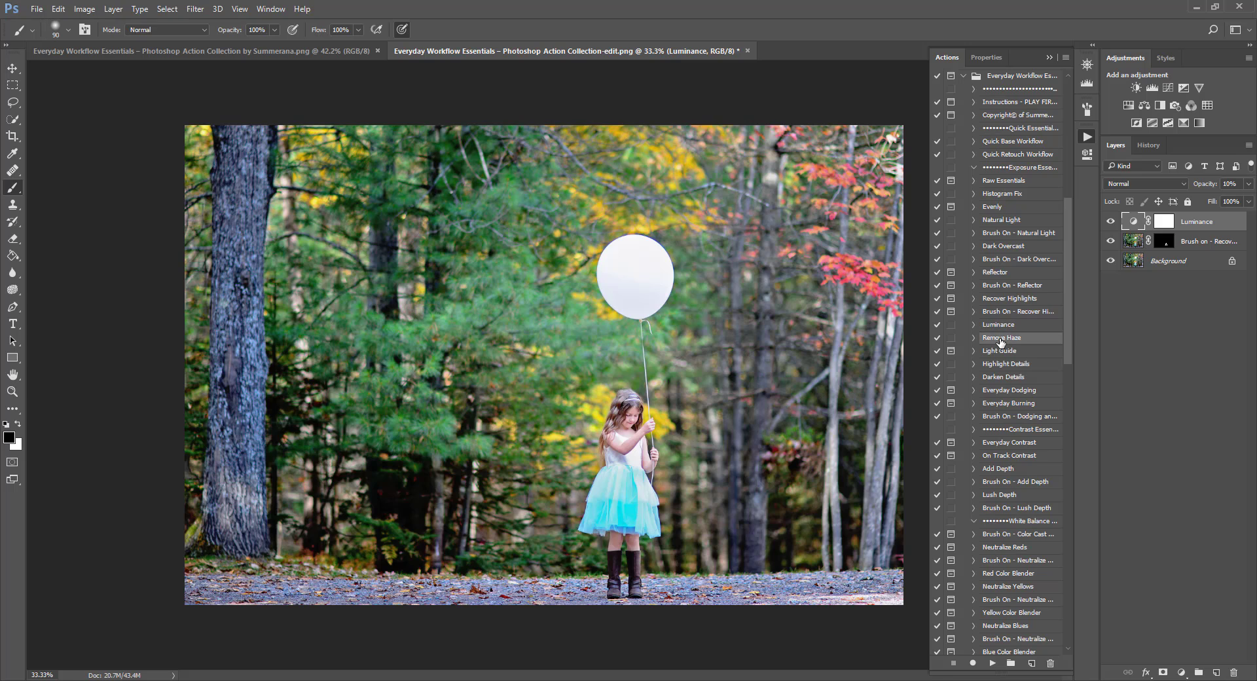
left_click(992, 663)
key("bracketright")
key("bracketright")
key("bracketright")
key("bracketright")
key("bracketright")
key("bracketright")
key("bracketright")
key("bracketright")
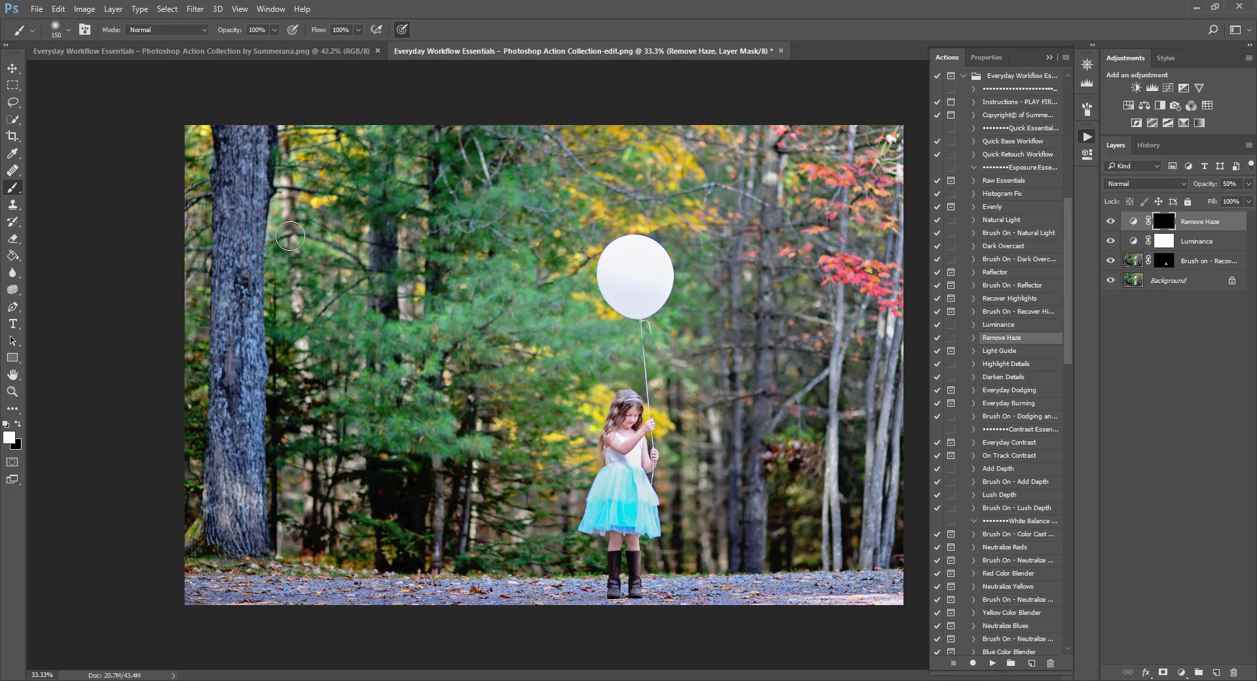
key("bracketright")
key("bracketright")
key("bracketright")
key("bracketright")
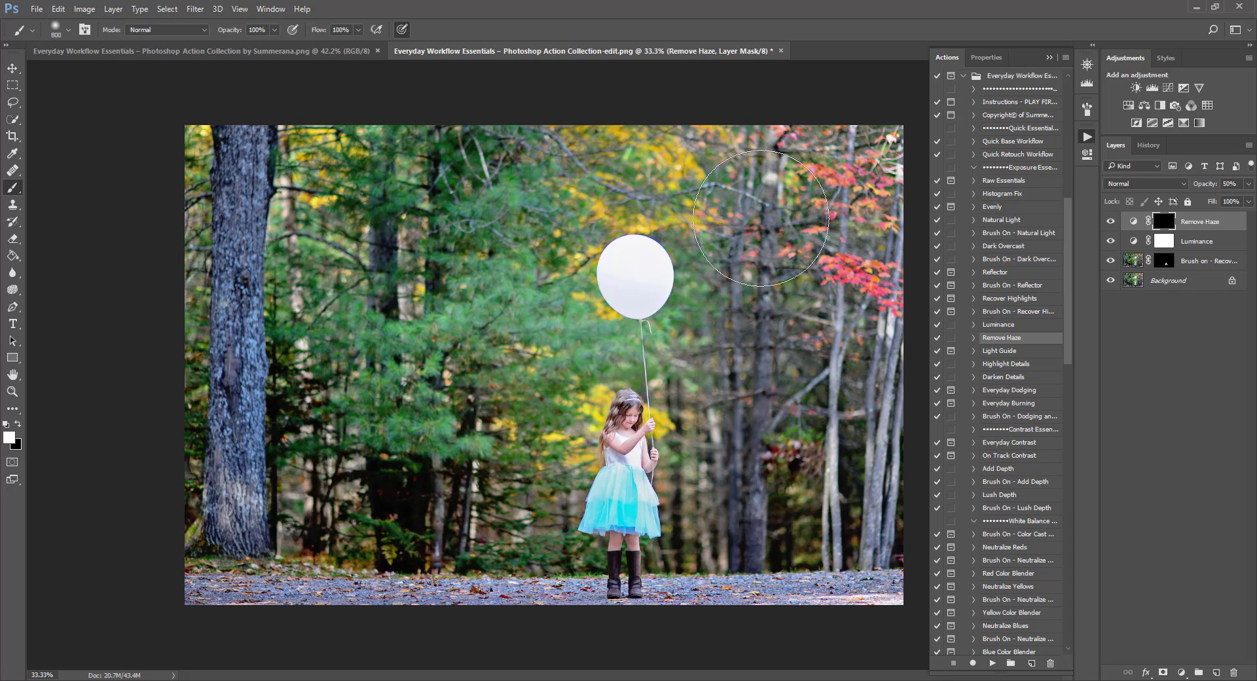
left_click_drag(812, 298, 838, 262)
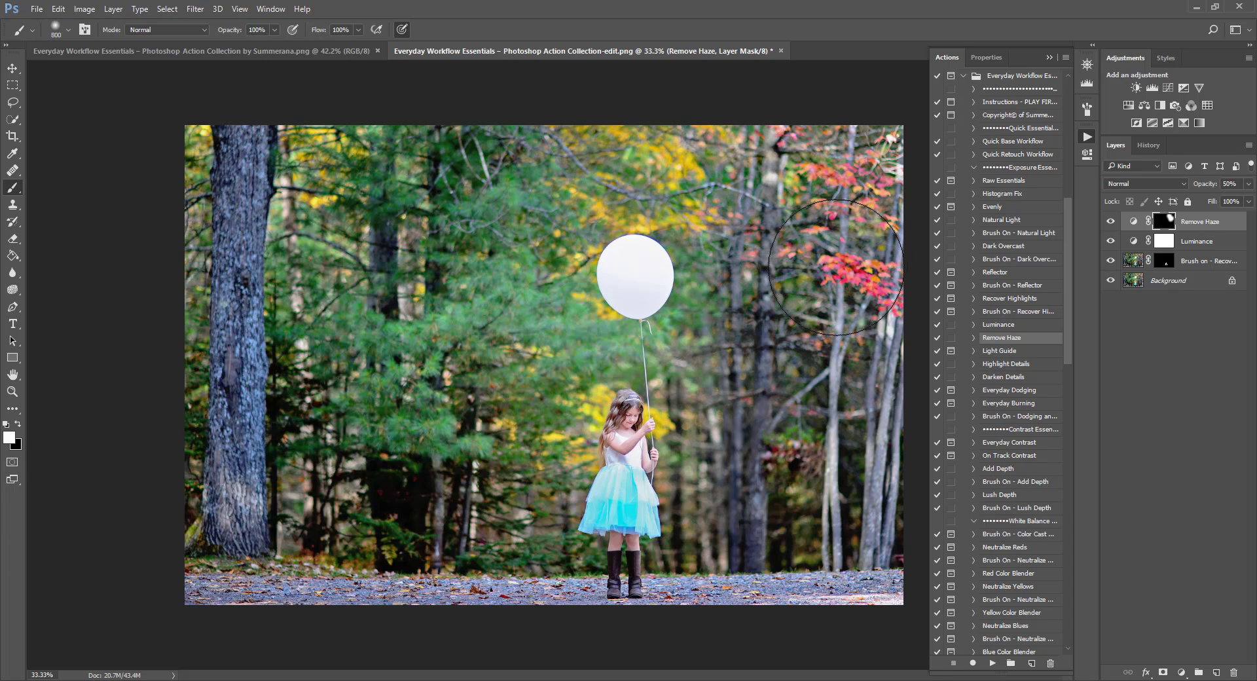
left_click(1110, 221)
mouse_move(1206, 229)
left_mouse_down()
mouse_move(1206, 508)
mouse_move(1217, 656)
mouse_move(1233, 672)
left_mouse_up()
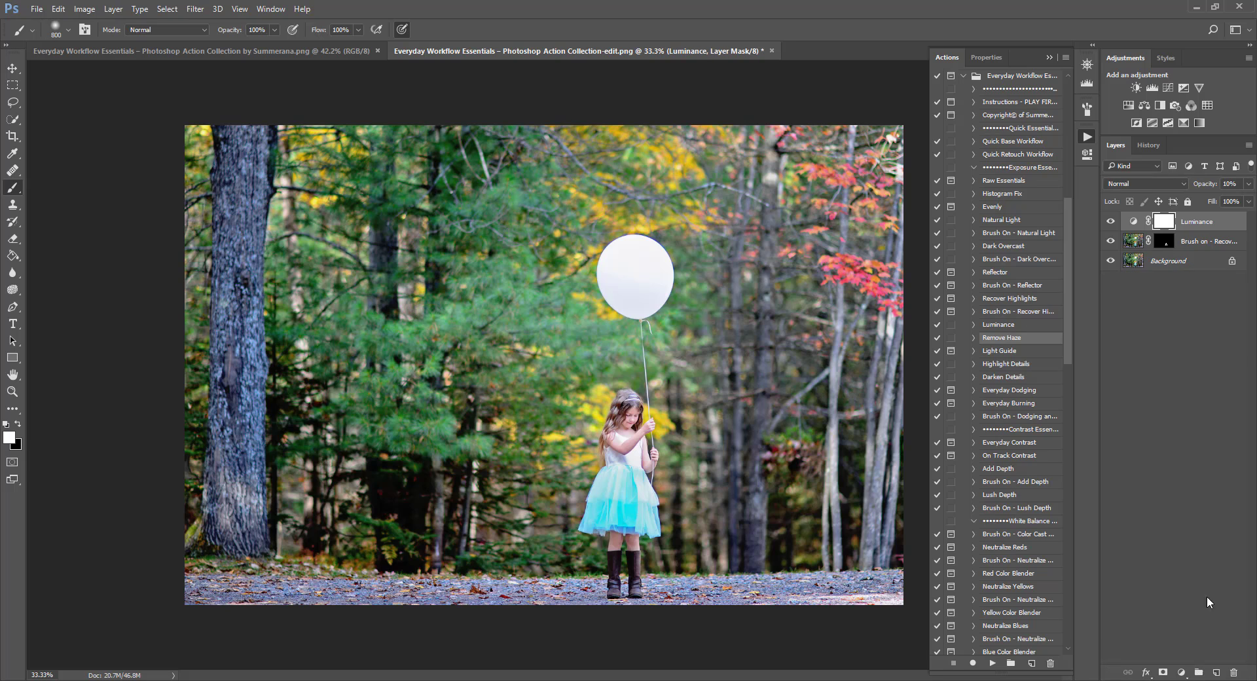
Step: Run the Light Guide action and continue through its instruction messages
left_click(1008, 352)
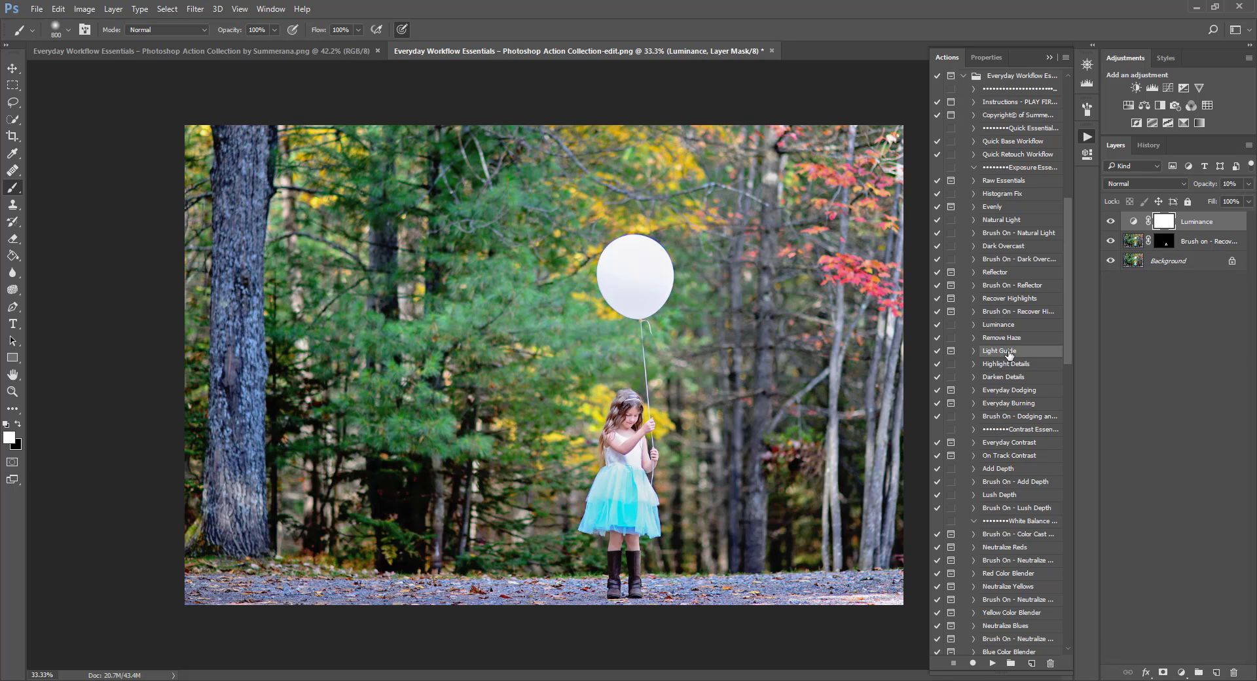
left_click(992, 664)
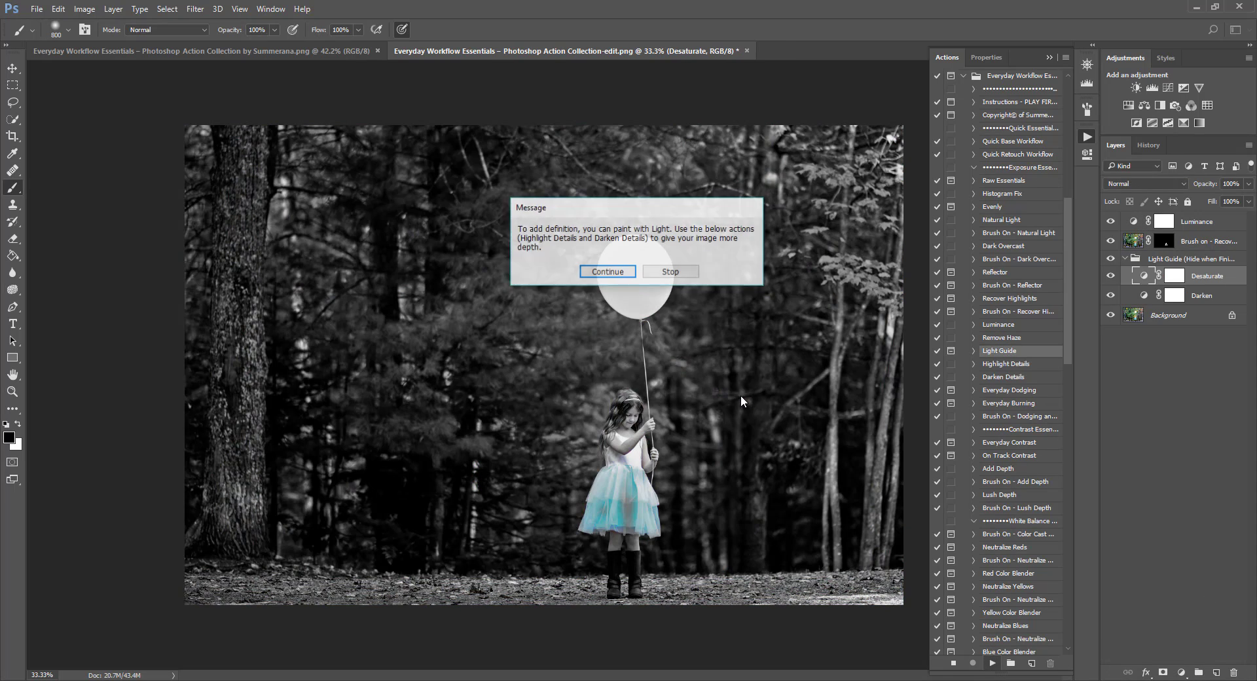
left_click(607, 272)
left_click(640, 294)
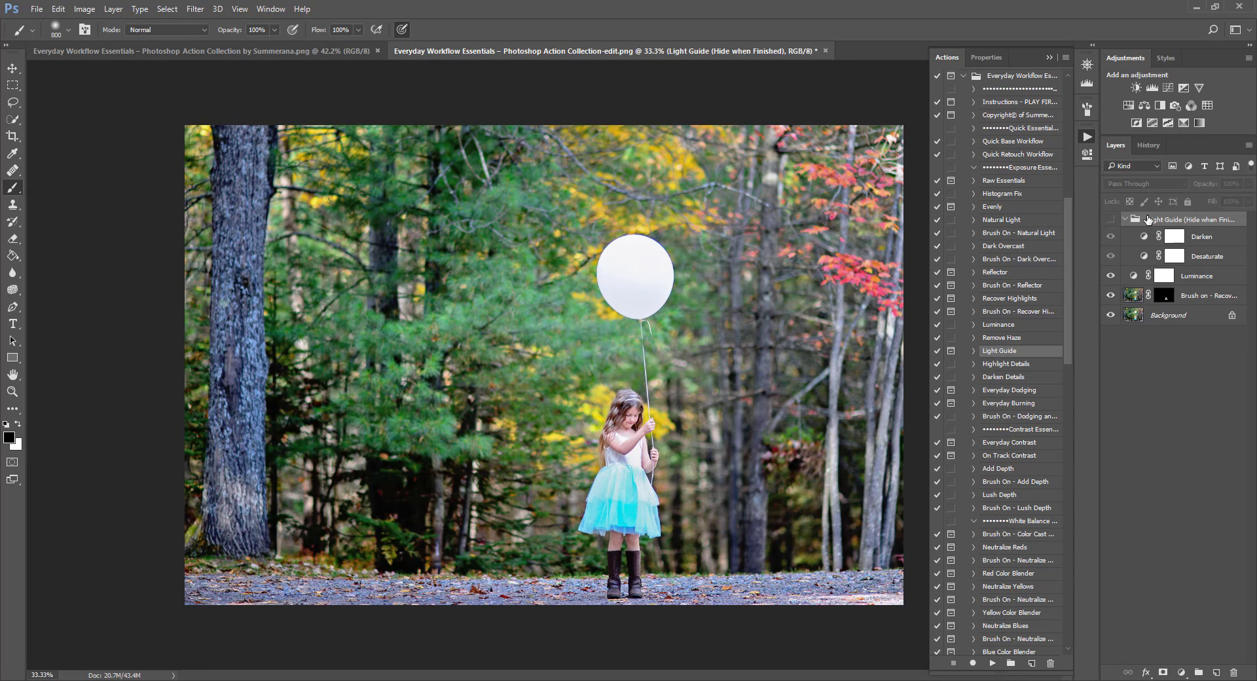
Step: Show the Light Guide group, run the Highlight Details action and reduce the brush size to 60 px
left_click(1110, 220)
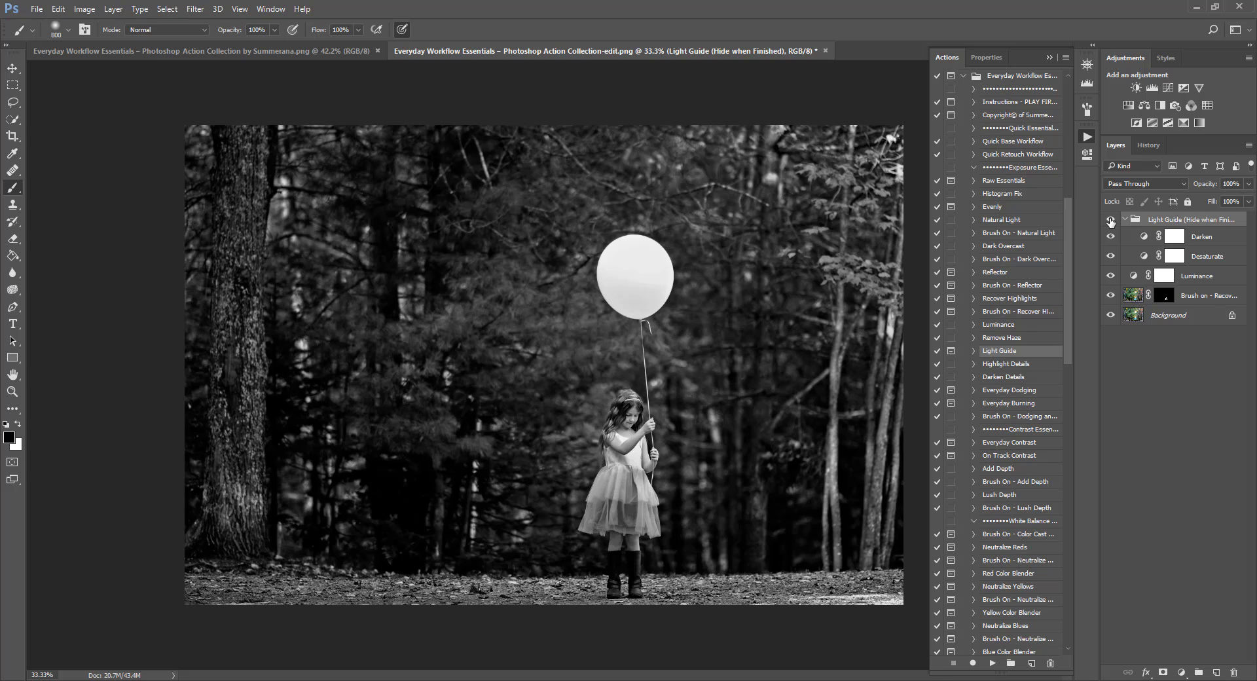
left_click(997, 364)
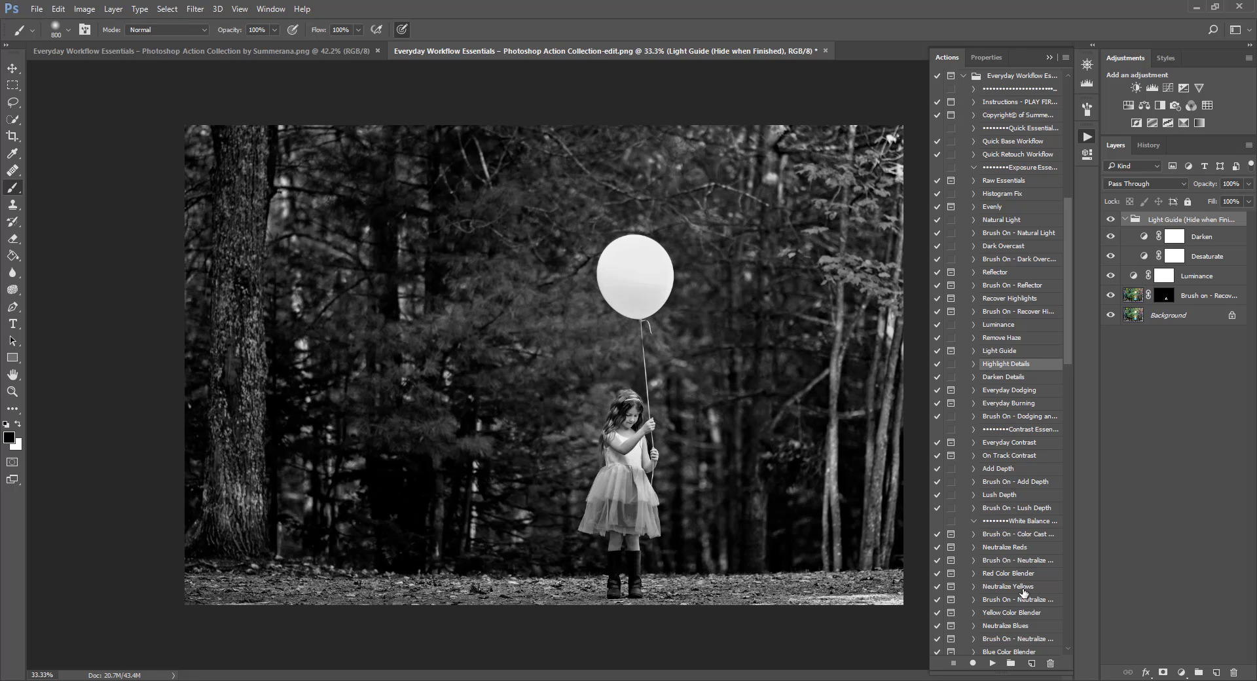
left_click(992, 663)
key("bracketleft")
key("bracketleft")
key("bracketleft")
key("bracketleft")
key("bracketleft")
key("bracketleft")
key("bracketleft")
key("bracketleft")
key("bracketleft")
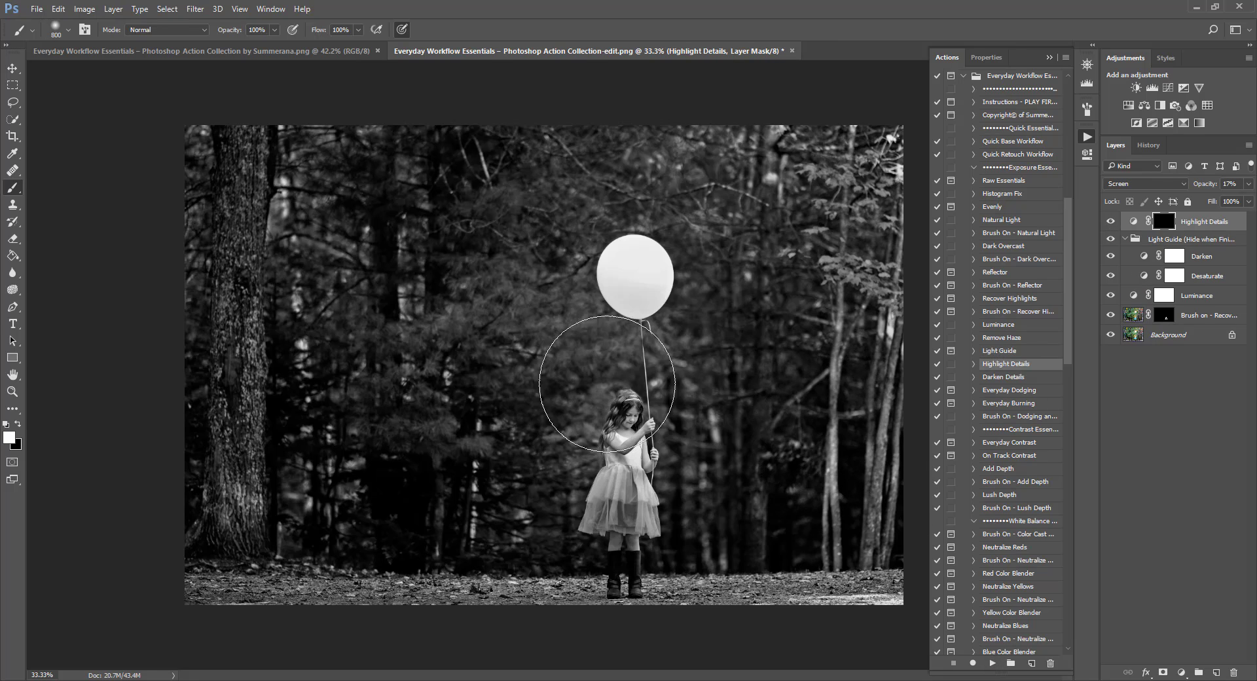
key("bracketleft")
key("bracketleft")
key("bracketleft")
key("bracketleft")
Step: Check the photo with and without the Light Guide and reduce the brush to 25 px for highlighting details on the girl
left_click(1110, 241)
left_click(1110, 241)
key("ctrl+plus")
key("ctrl+plus")
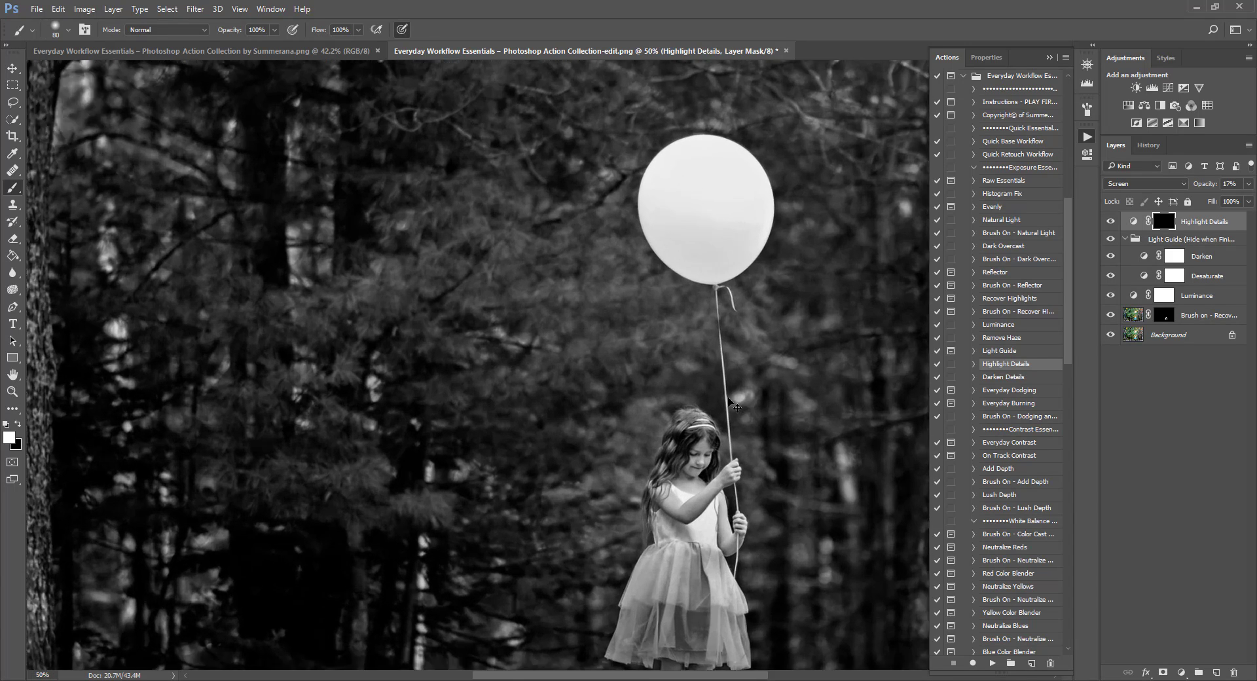
left_click_drag(763, 409, 724, 386)
key("ctrl+plus")
key("ctrl+plus")
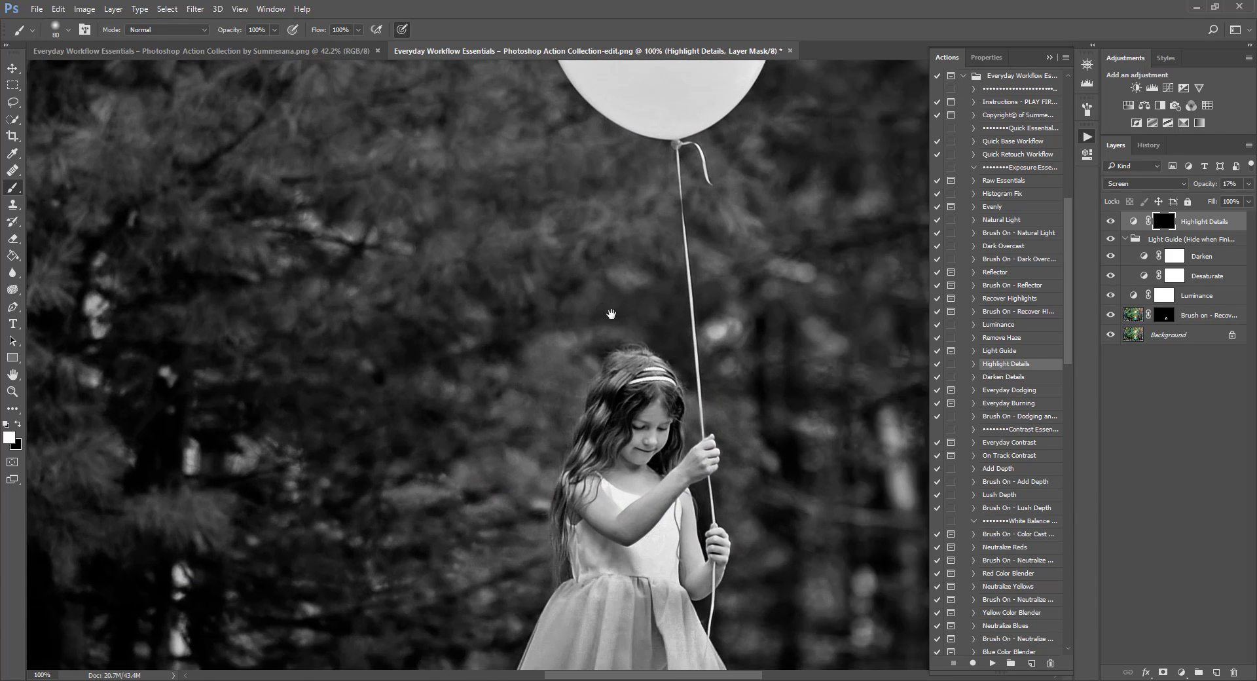
key("bracketleft")
key("bracketleft")
key("bracketleft")
key("bracketleft")
key("bracketleft")
key("bracketleft")
key("bracketleft")
key("bracketleft")
key("bracketleft")
key("bracketleft")
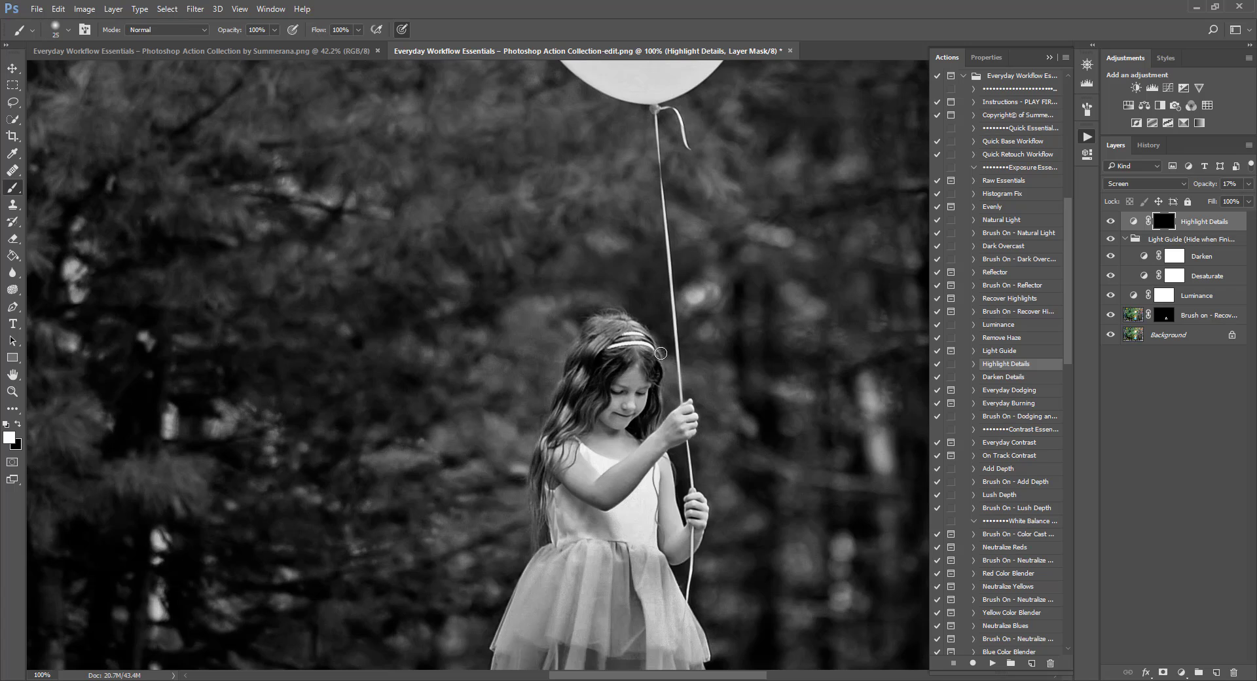
key("bracketright")
key("bracketleft")
Step: Run the Darken Details action and hide the Light Guide group
left_click(1005, 377)
left_click(994, 663)
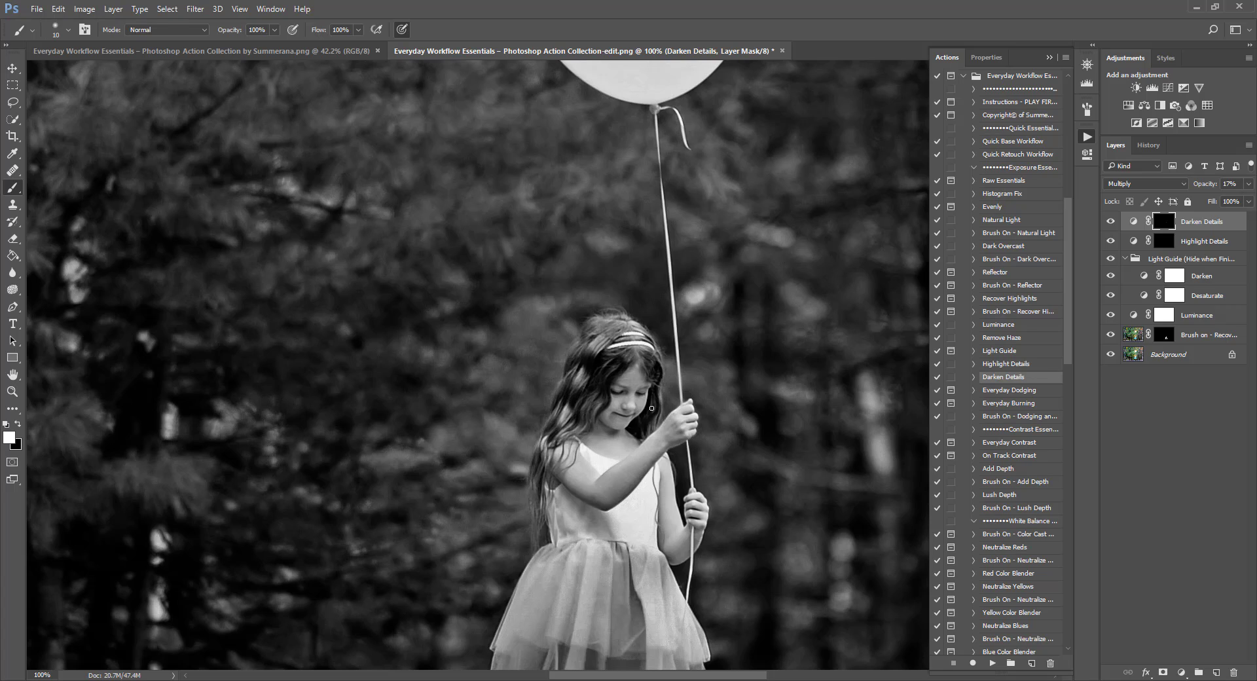
left_click(1119, 246)
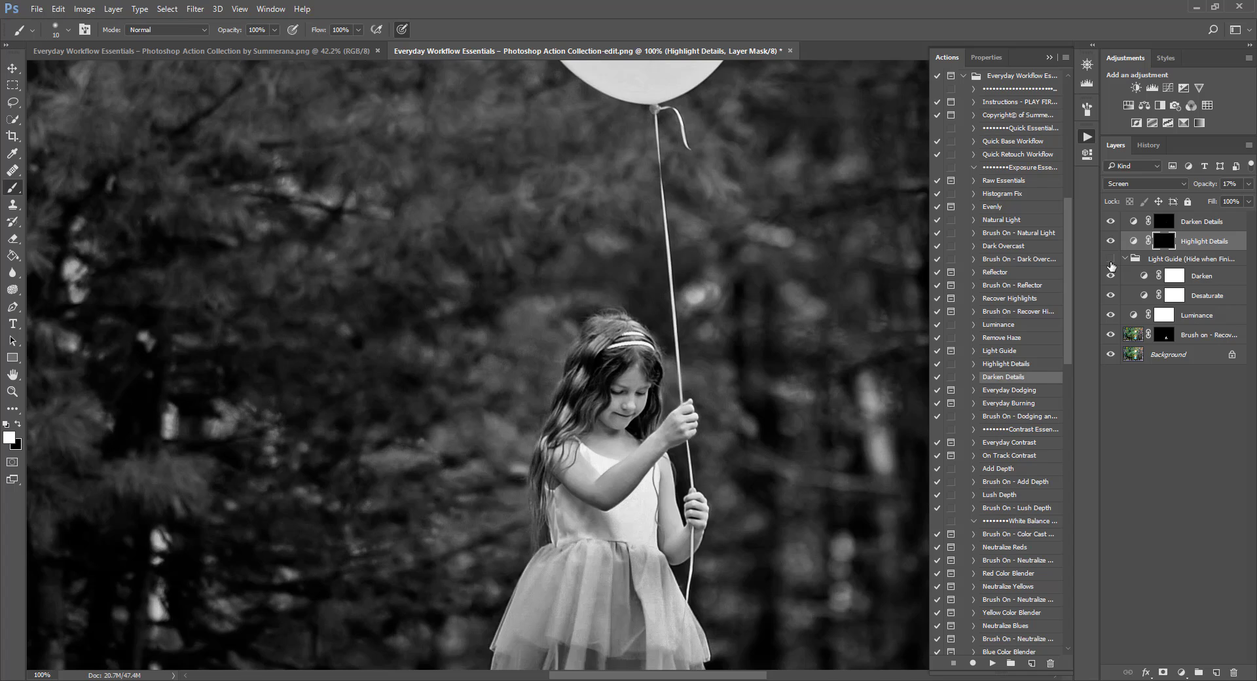
left_click(1111, 259)
Step: Compare the photo with and without the Darken Details and Highlight Details layers
left_click(1110, 221)
left_click(1110, 241)
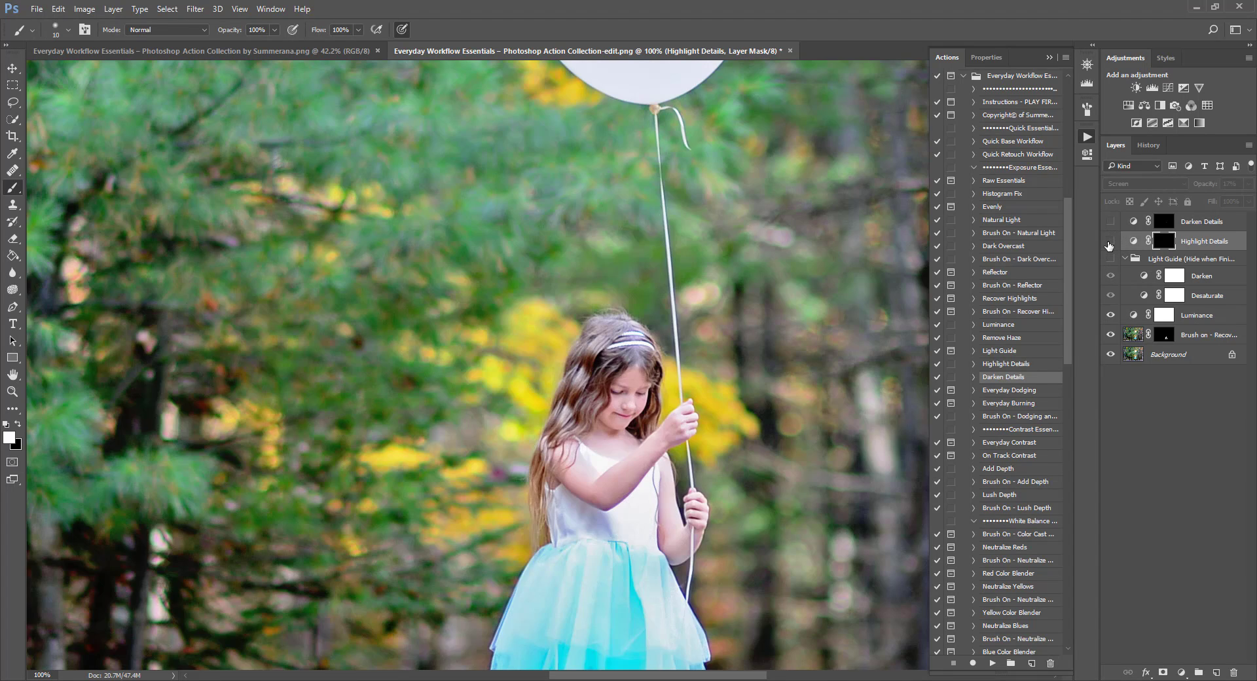
left_click(1109, 241)
key("ctrl+minus")
key("ctrl+minus")
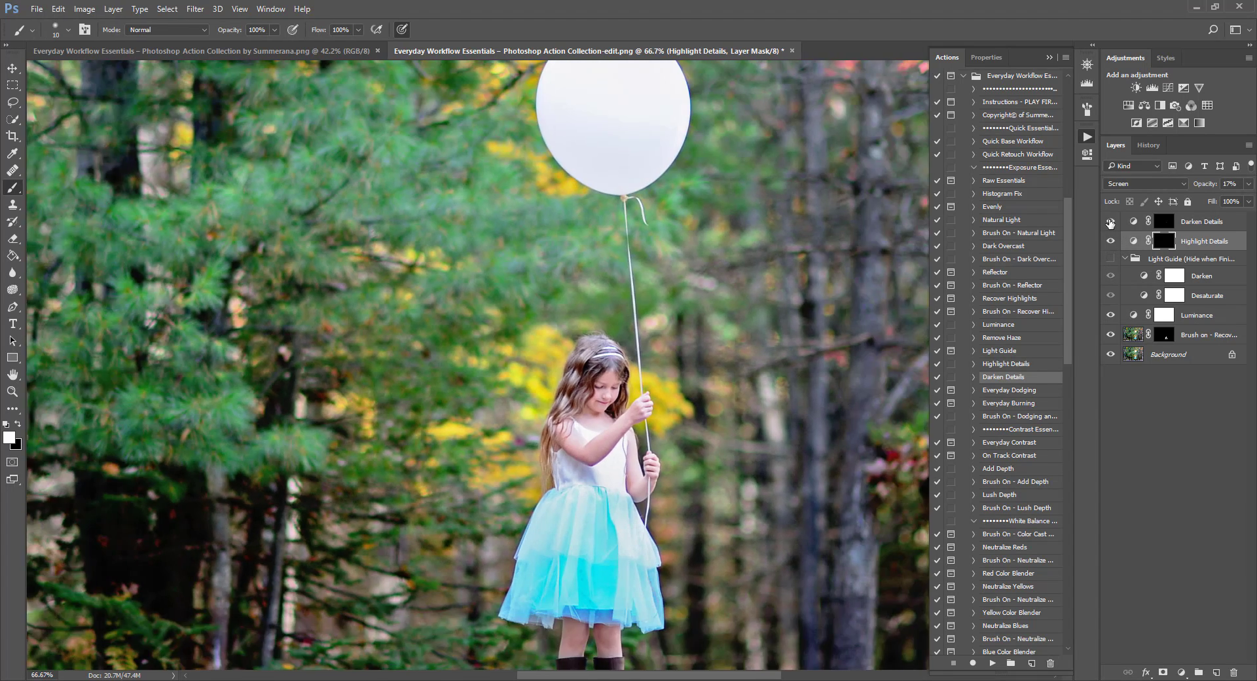
left_click(1110, 241)
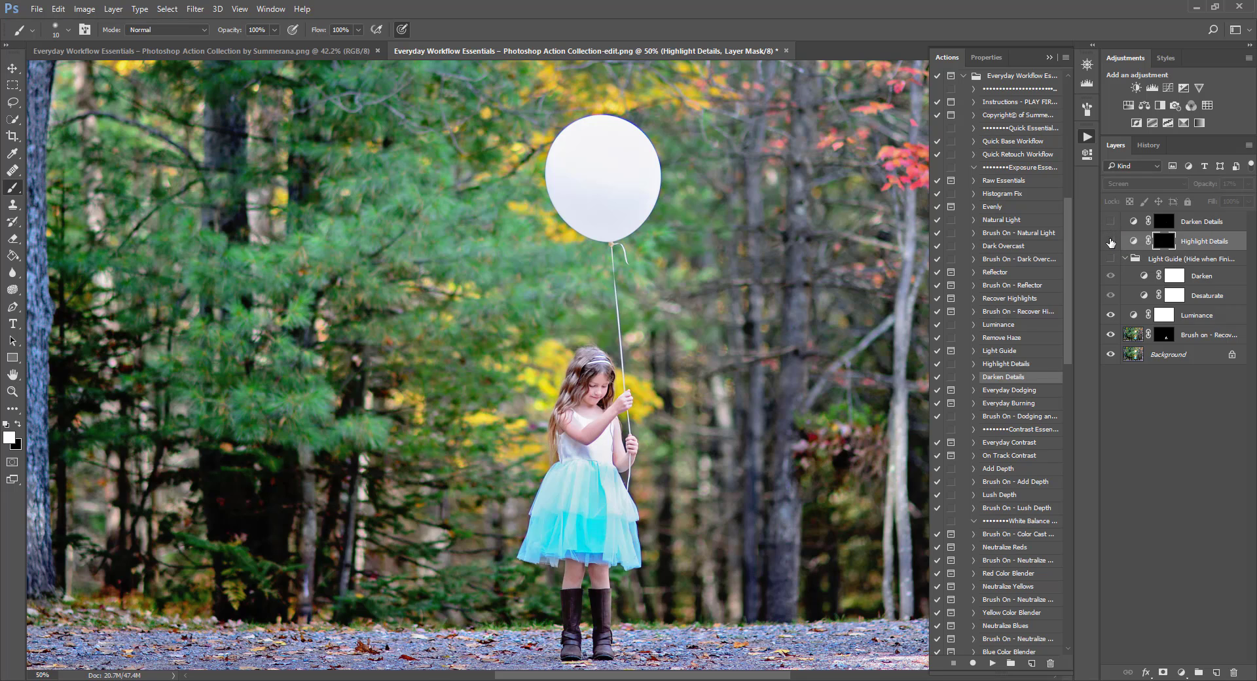
left_click(1110, 241)
key("ctrl+minus")
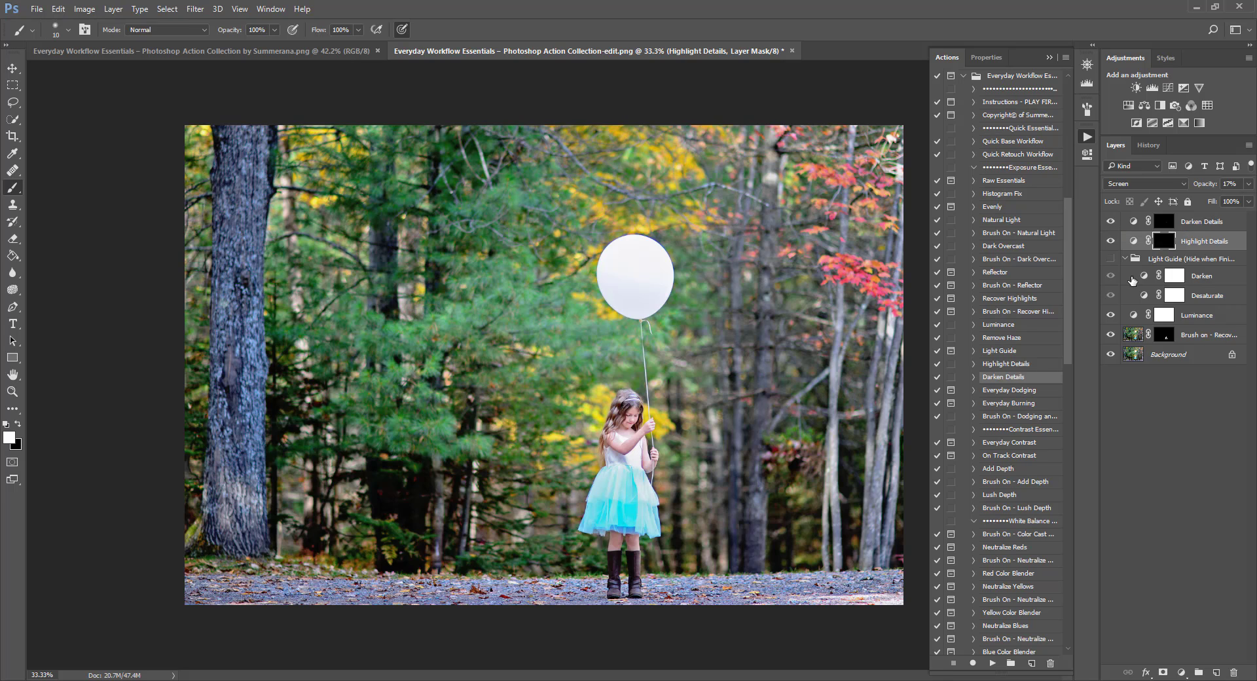
Step: Run the Everyday Dodging action, accepting its flattening message, and compare the photo with and without the dodging
left_click(1012, 391)
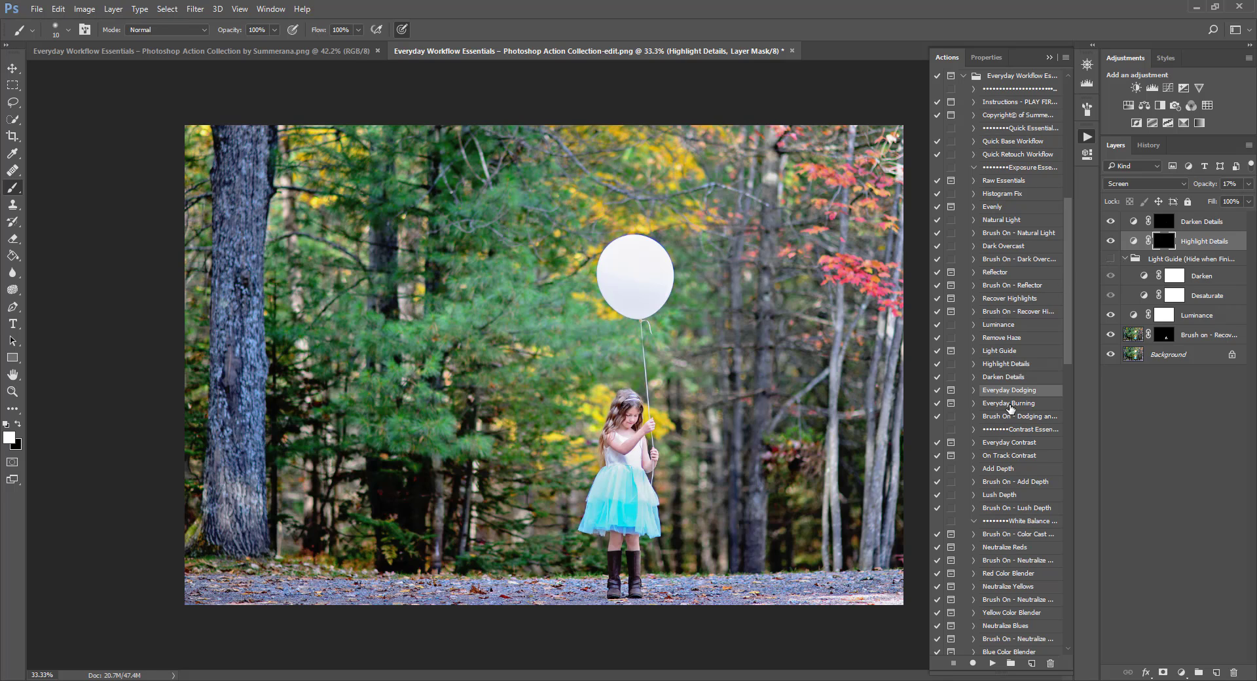
left_click(990, 661)
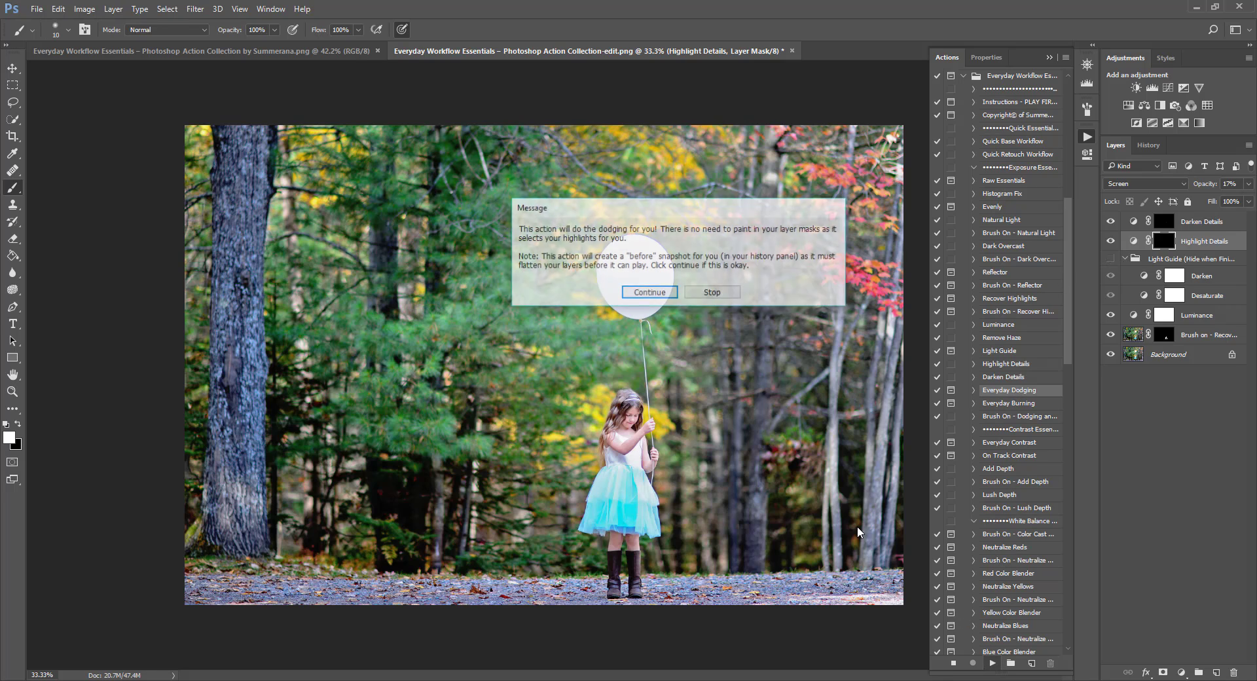
left_click(651, 295)
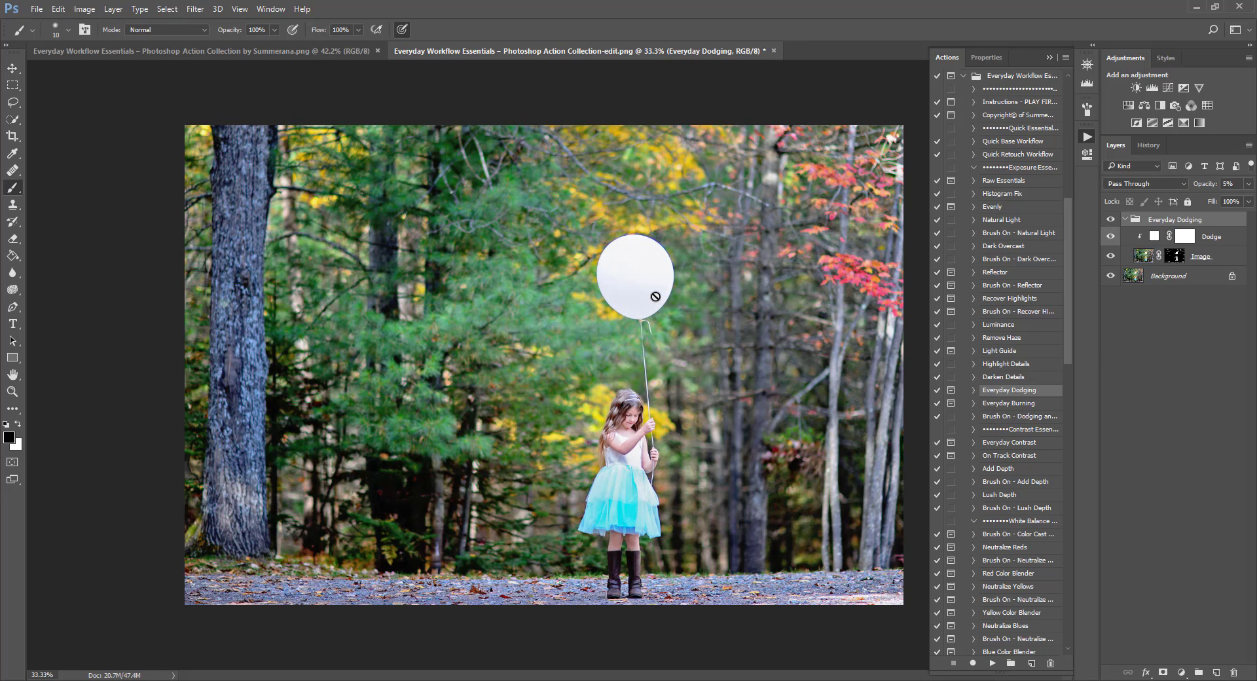
left_click(1110, 221)
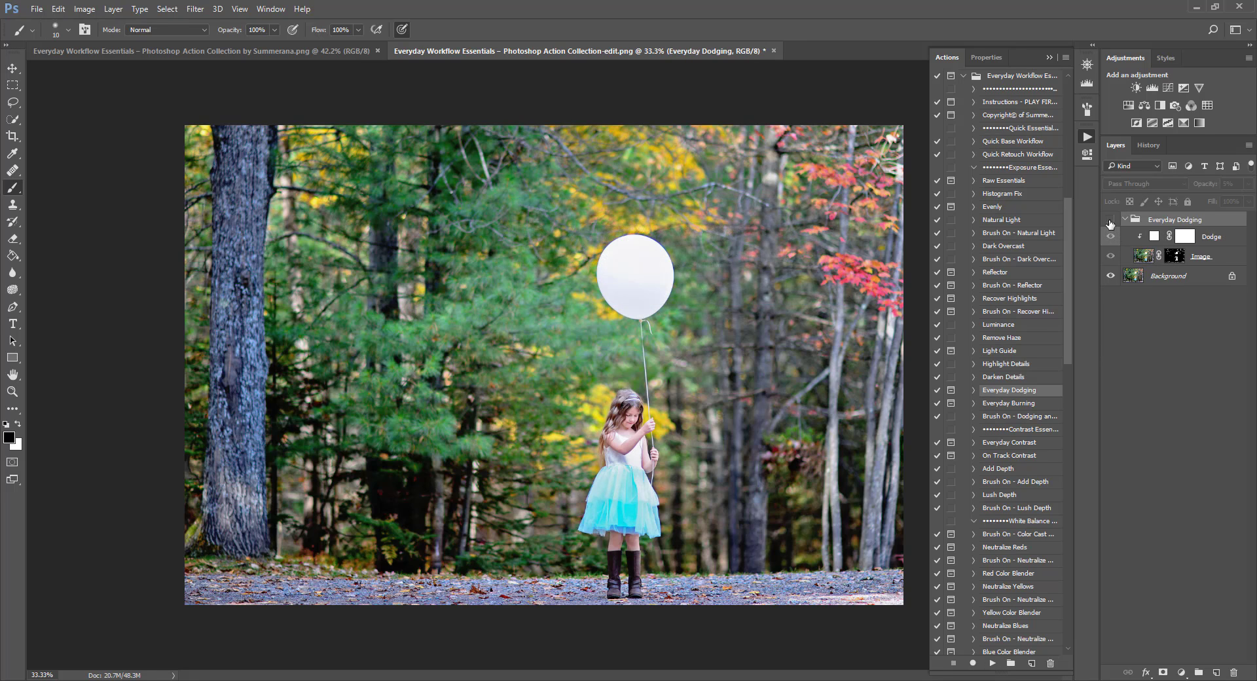
left_click(1110, 221)
left_click(1110, 221)
left_click(1110, 221)
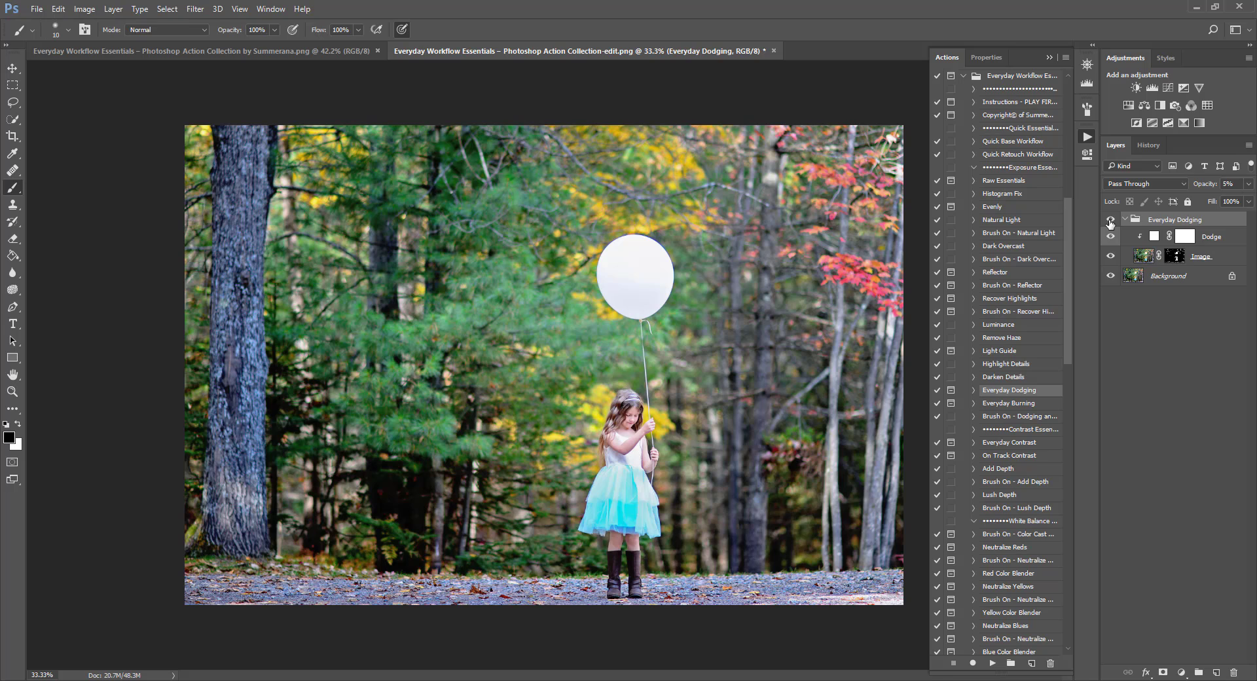
left_click(1110, 221)
left_click(1110, 221)
Step: Try the Everyday Dodging group at 100% opacity, inspect its effect on the girl, and delete the group
left_click(1248, 183)
left_click_drag(1202, 199, 1243, 204)
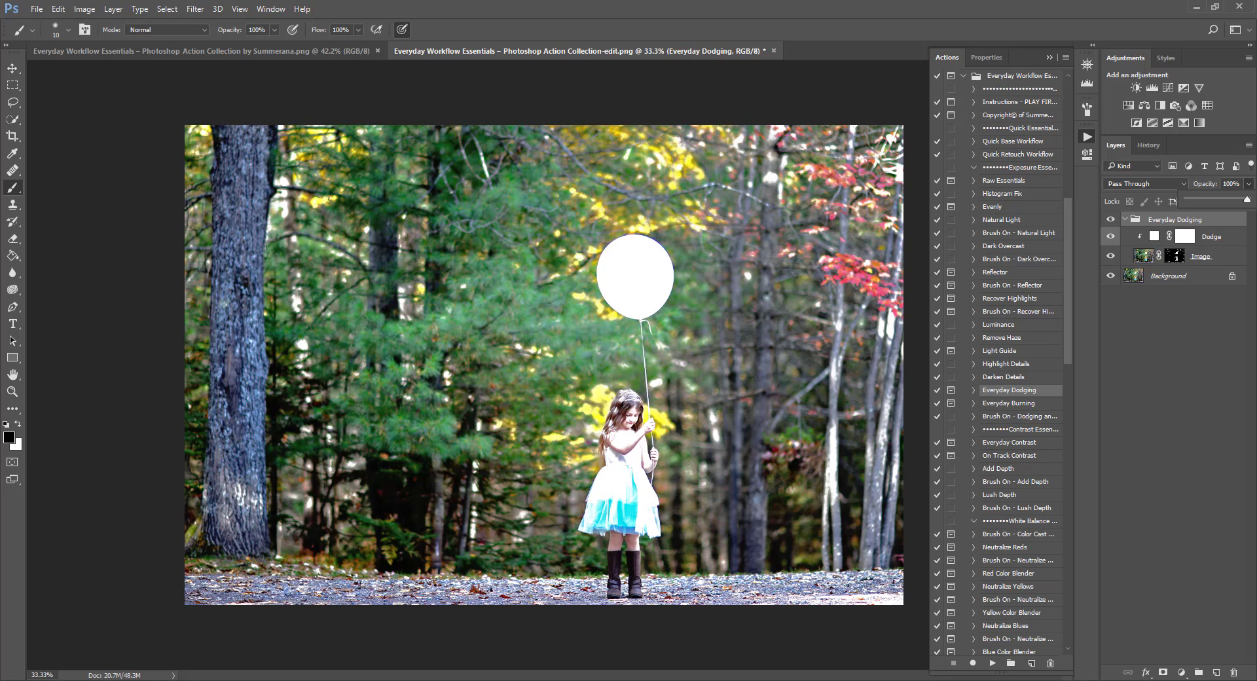
left_click_drag(1255, 208, 1122, 203)
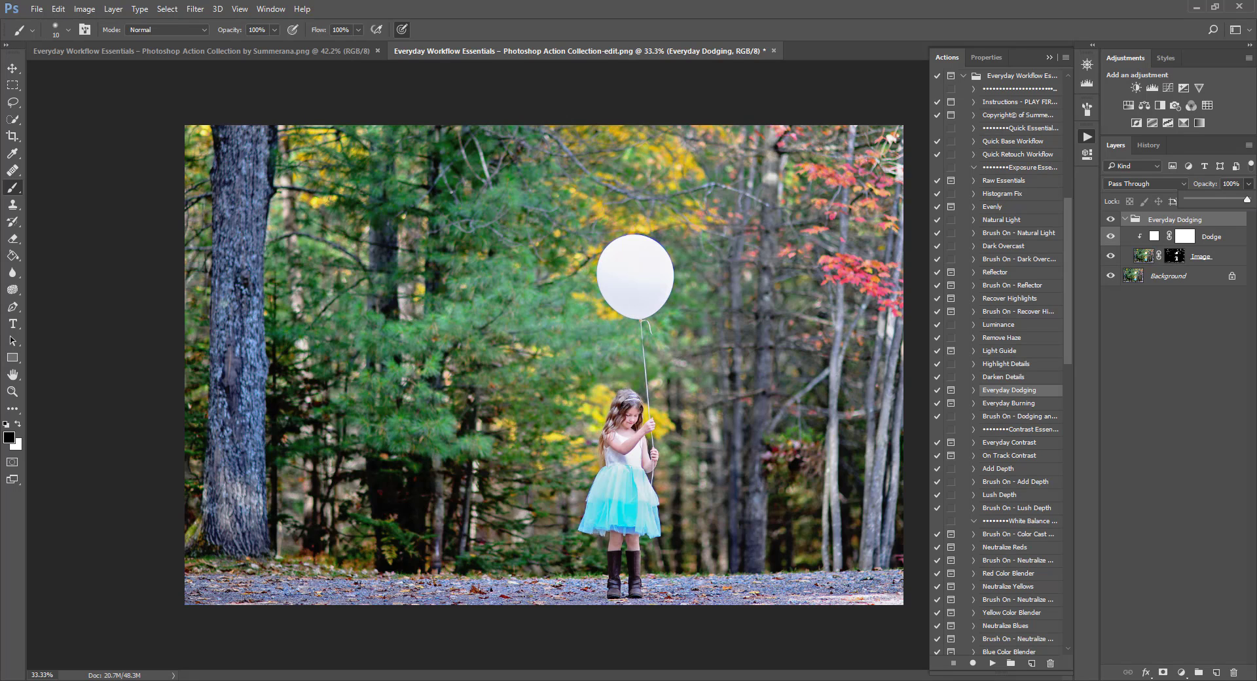
key("ctrl+plus")
key("ctrl+plus")
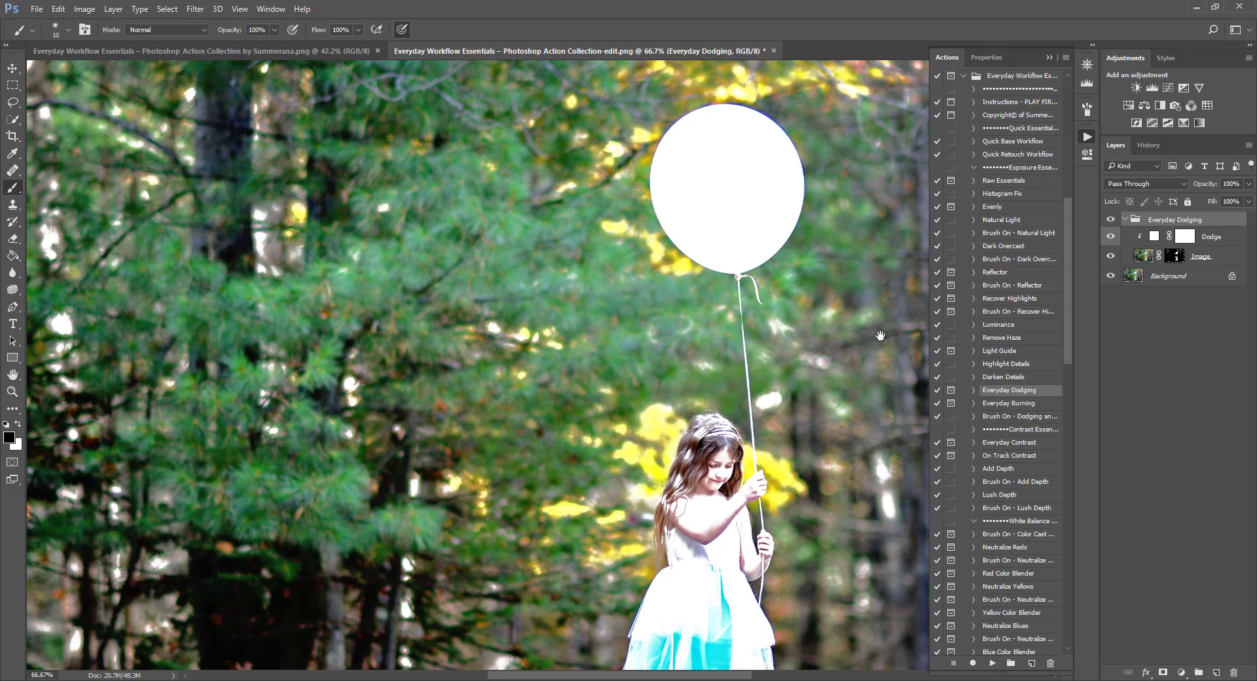
left_click_drag(879, 335, 813, 289)
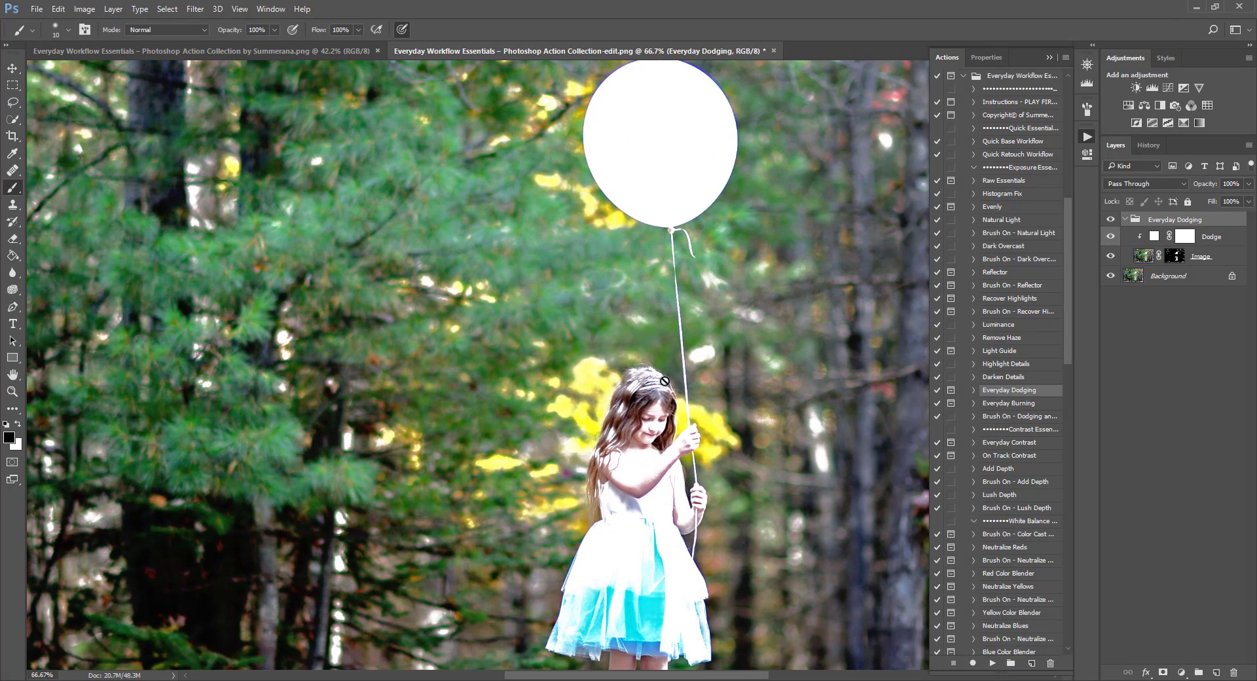
left_click(1112, 219)
mouse_move(1160, 221)
left_mouse_down()
mouse_move(1186, 267)
mouse_move(1234, 672)
left_mouse_up()
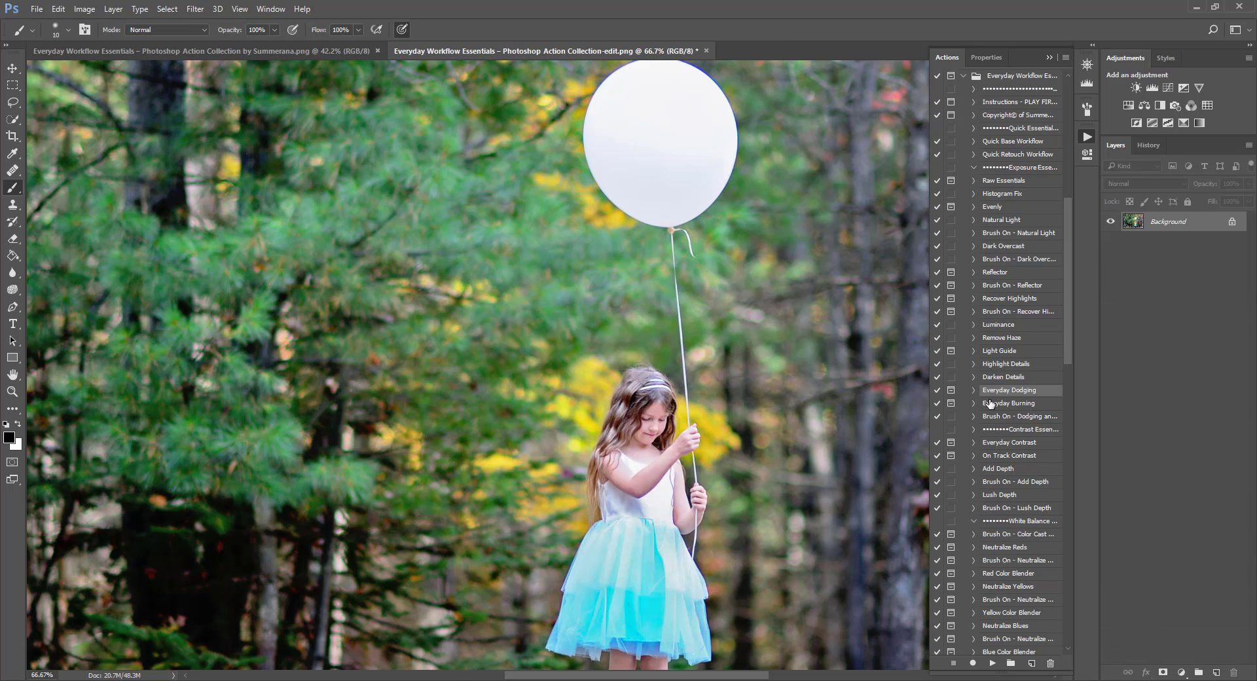
Step: Run the Everyday Burning action, accepting its message, and set the Everyday Burning group's opacity to 7%
left_click(990, 404)
left_click(992, 663)
key("Return")
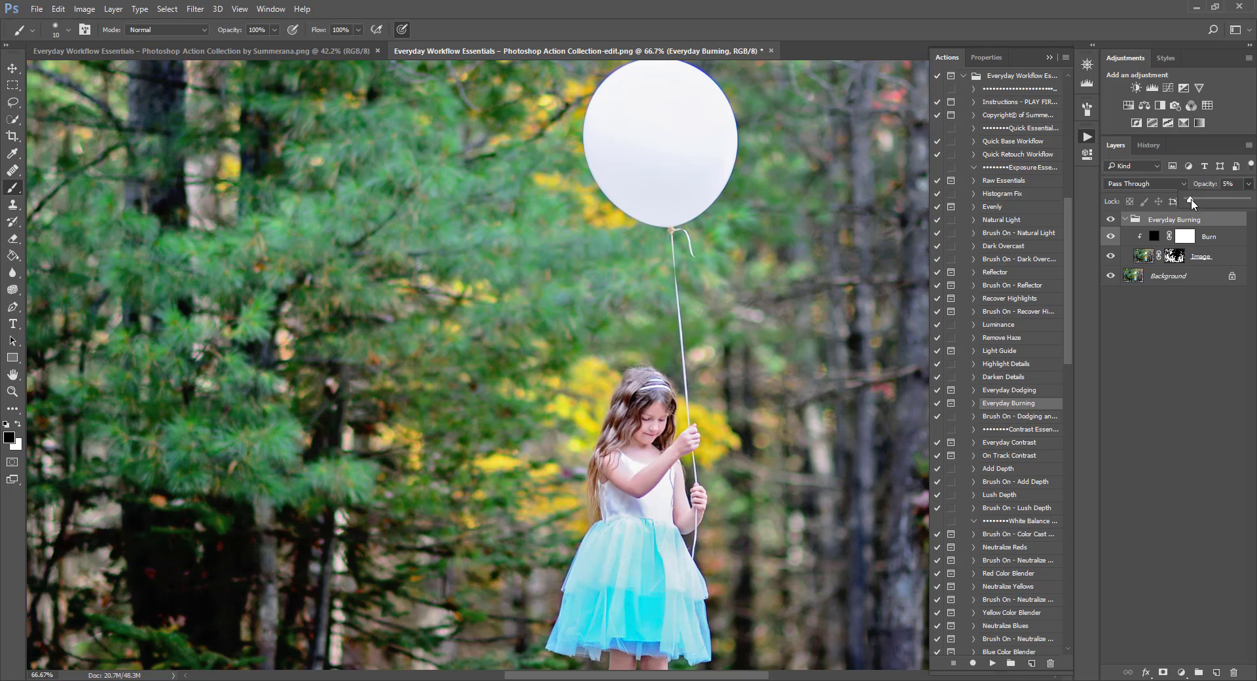
mouse_move(1220, 198)
left_mouse_down()
mouse_move(1248, 199)
mouse_move(1182, 198)
left_mouse_up()
key("ctrl+minus")
key("ctrl+minus")
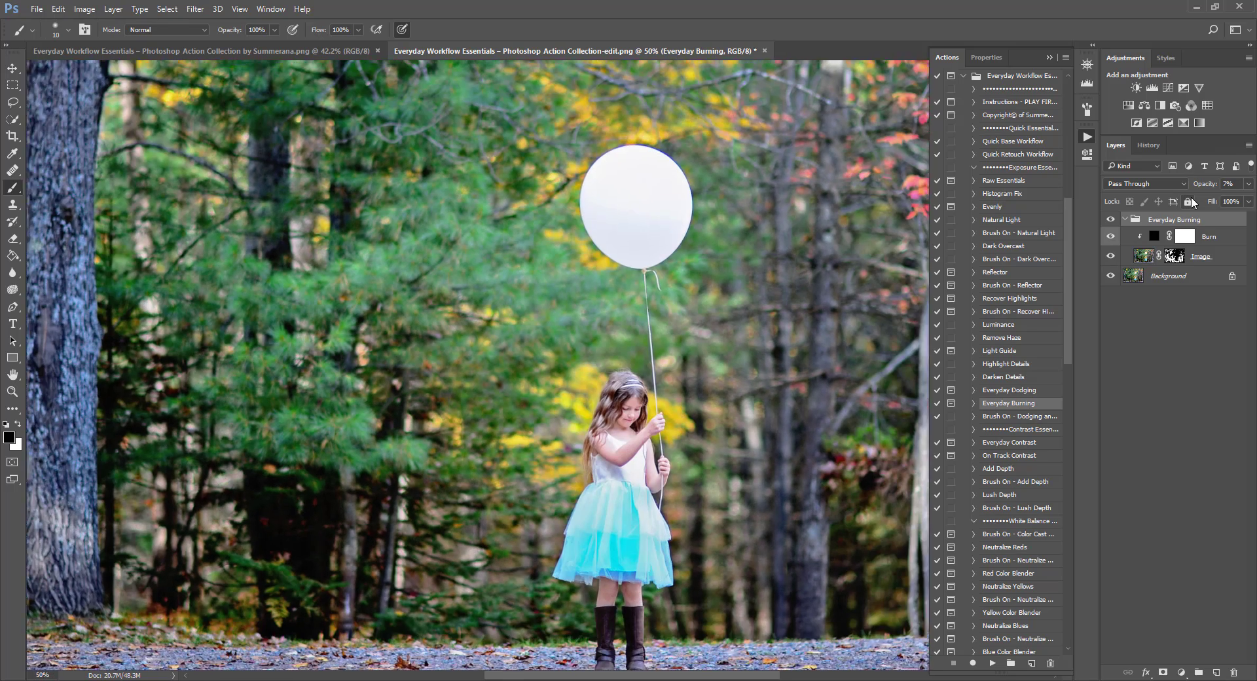
Step: Compare the photo with and without the burning, select the Burn layer's mask, and delete the Everyday Burning group
left_click(1111, 220)
left_click(1110, 220)
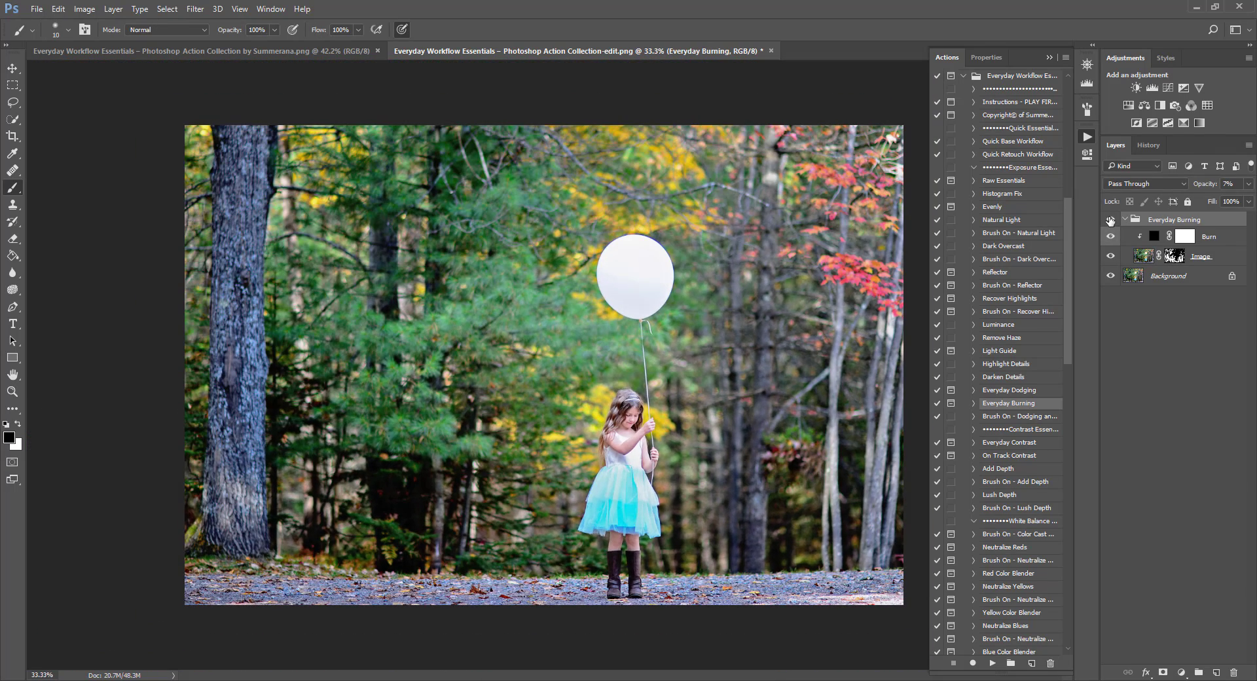
left_click(1110, 220)
left_click(1110, 220)
left_click(1110, 222)
left_click(1185, 237)
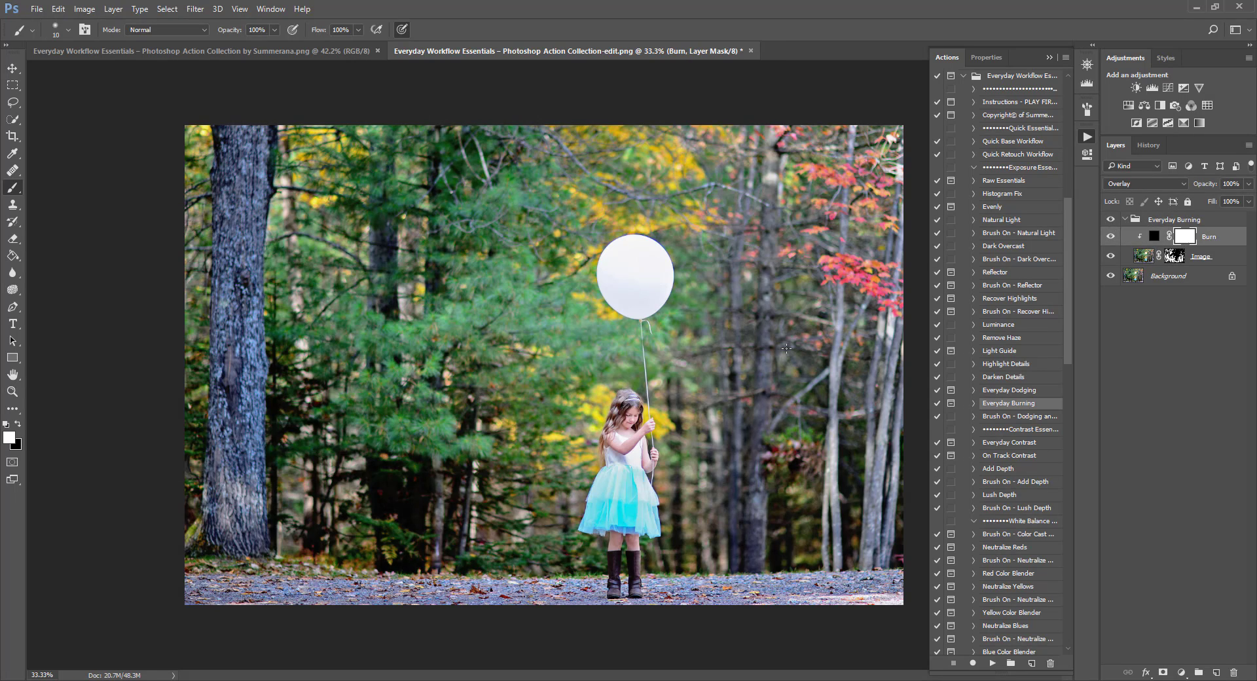
left_click(1110, 219)
mouse_move(1175, 220)
left_mouse_down()
mouse_move(1173, 670)
mouse_move(1233, 673)
left_mouse_up()
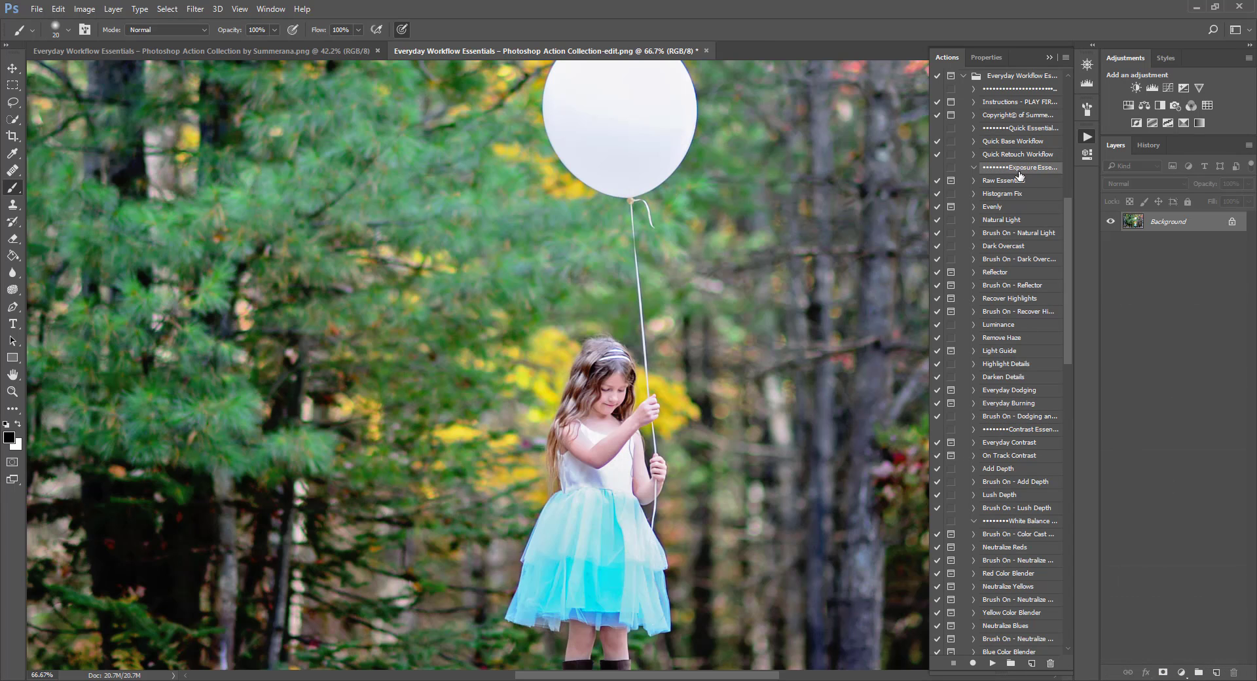
Step: Run the Everyday Contrast action, accepting its flattening message, and set the Everyday Contrast group's opacity to 4%
scroll(995, 398, "down", 4)
left_click(1005, 286)
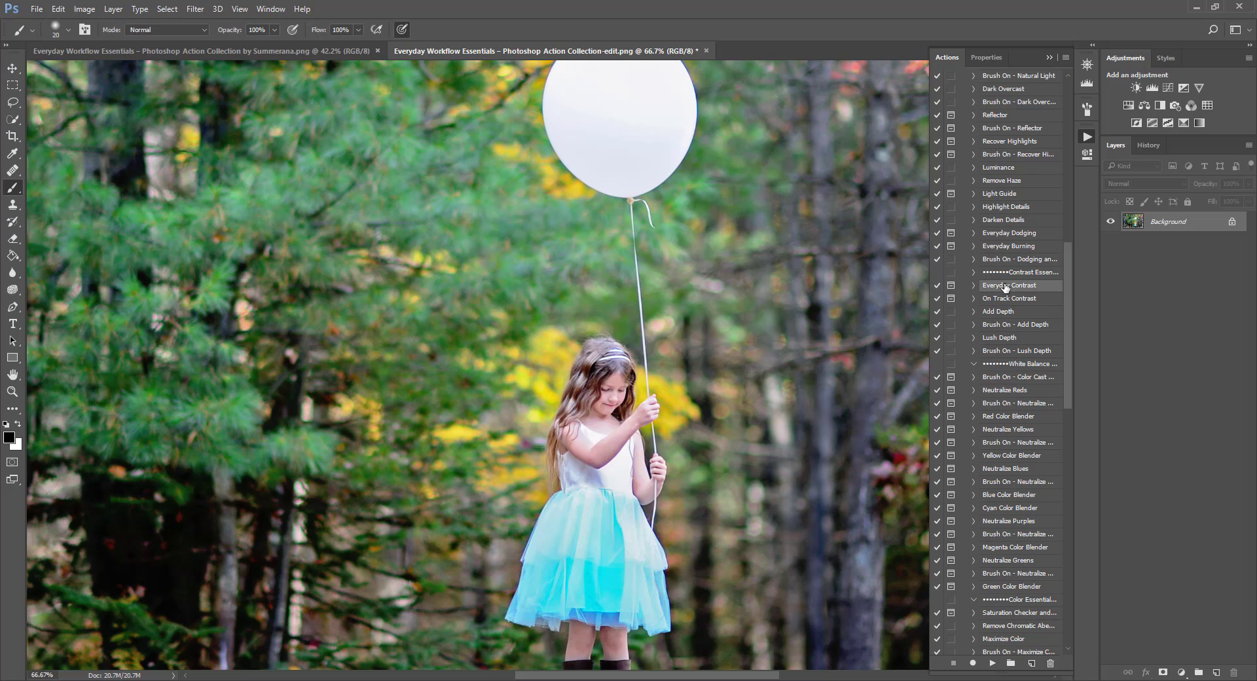
key("ctrl+minus")
key("ctrl+minus")
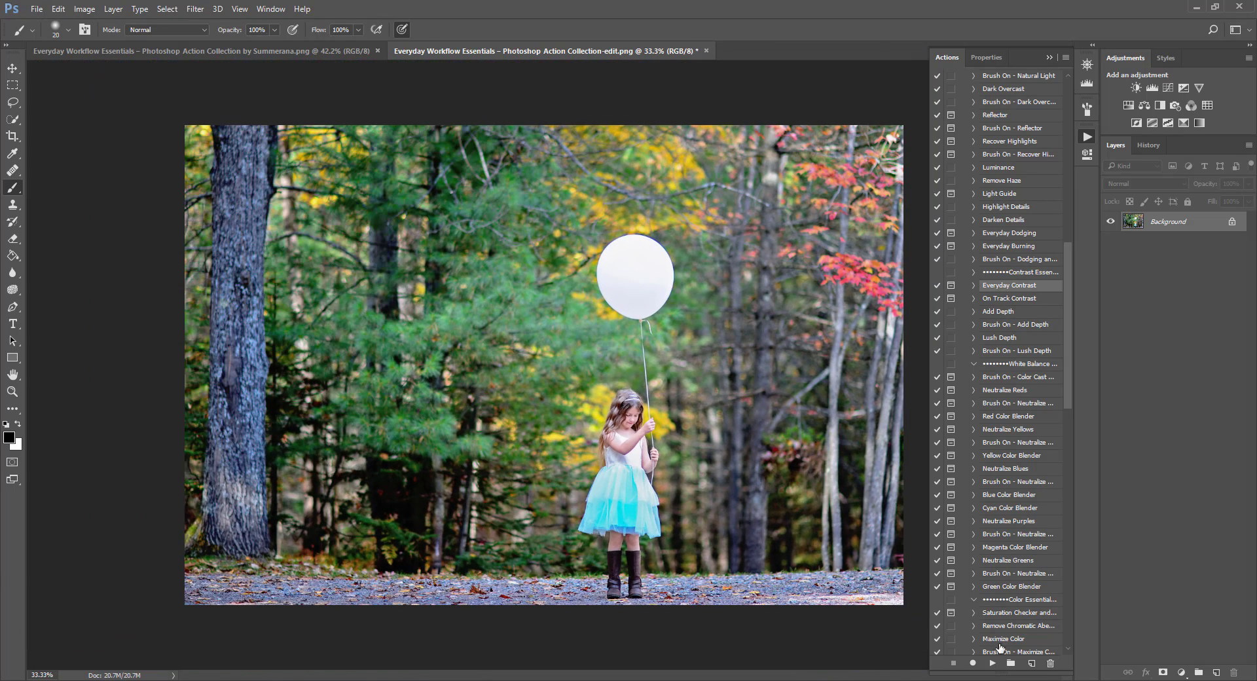
left_click(992, 663)
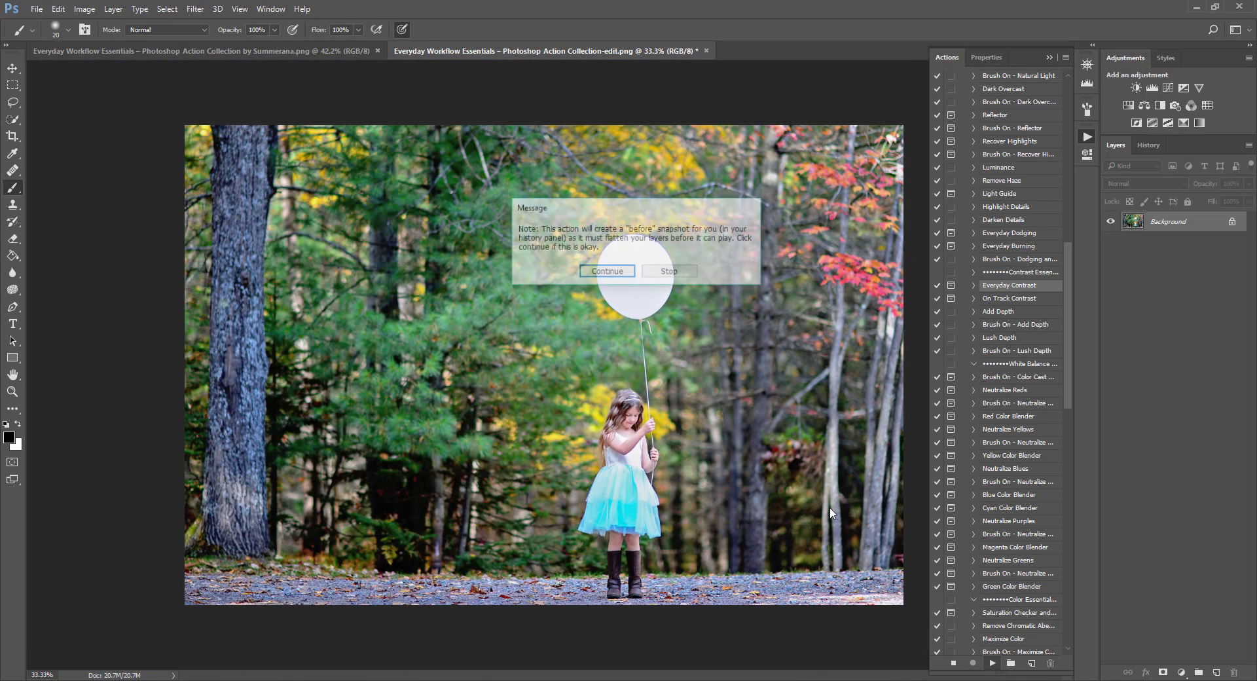
left_click(621, 271)
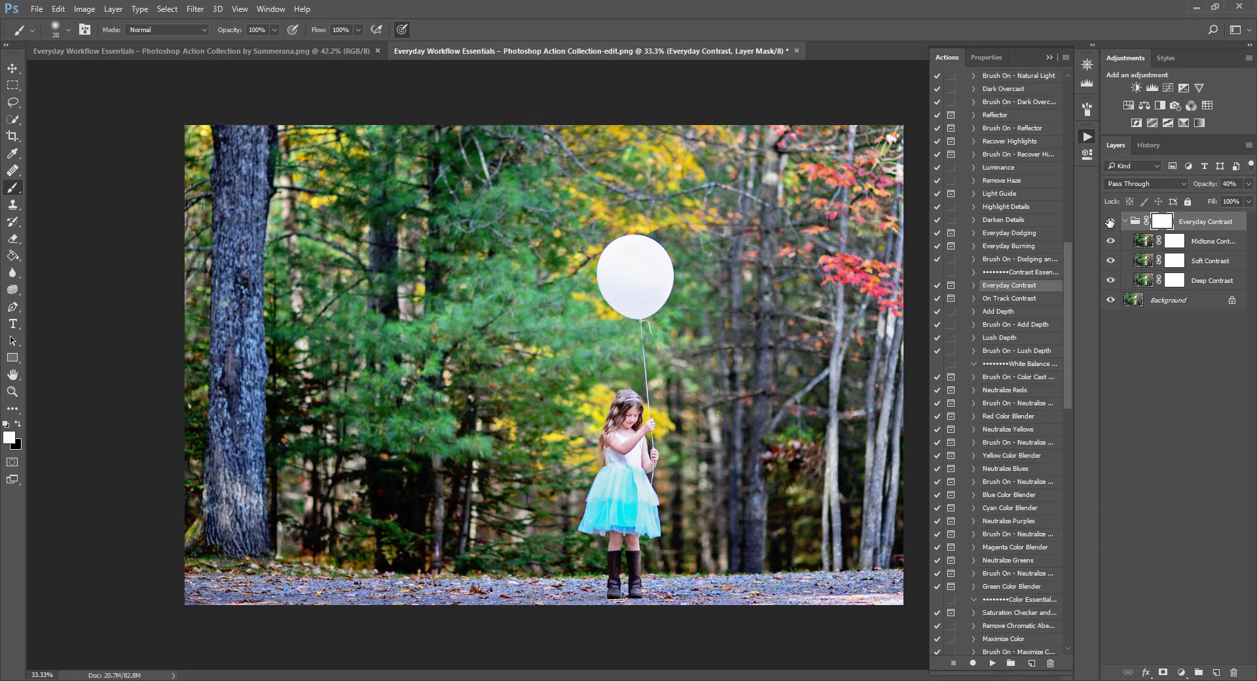
left_click(1248, 183)
left_click_drag(1196, 199, 1190, 202)
Step: Look through the Midtone, Soft and Deep Contrast layers and compare the photo with and without the Everyday Contrast group
left_click(1189, 242)
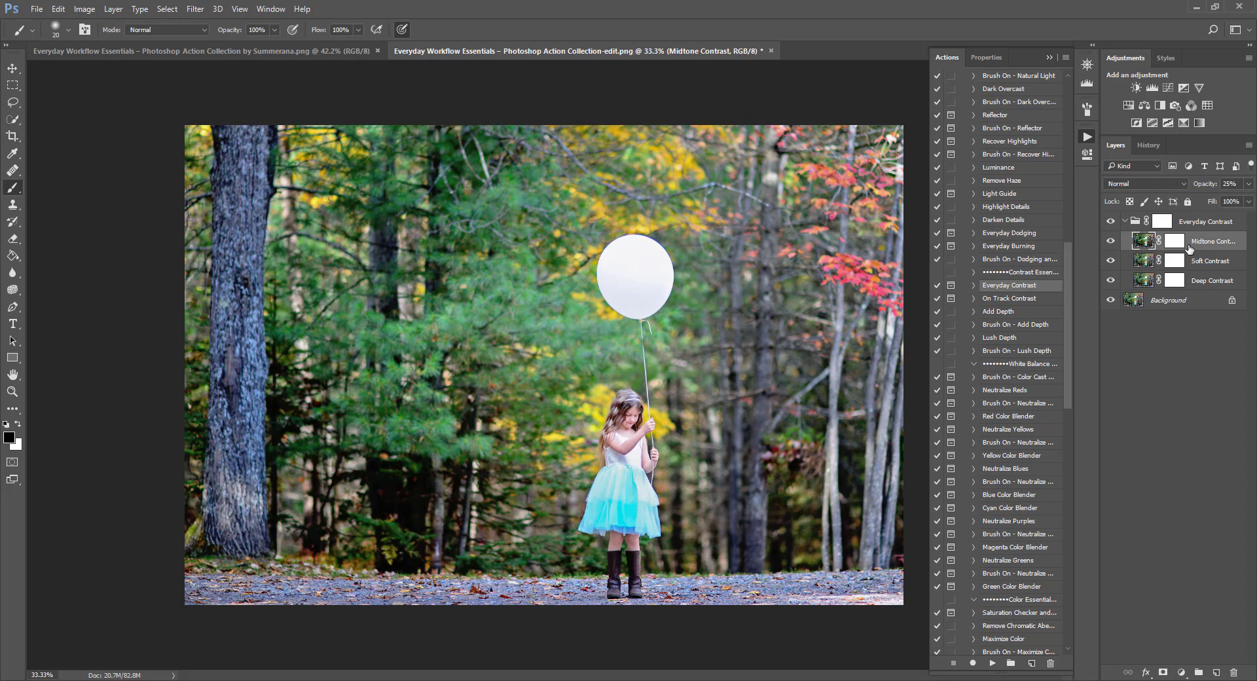
left_click(1135, 263)
left_click(1136, 244)
left_click(1135, 275)
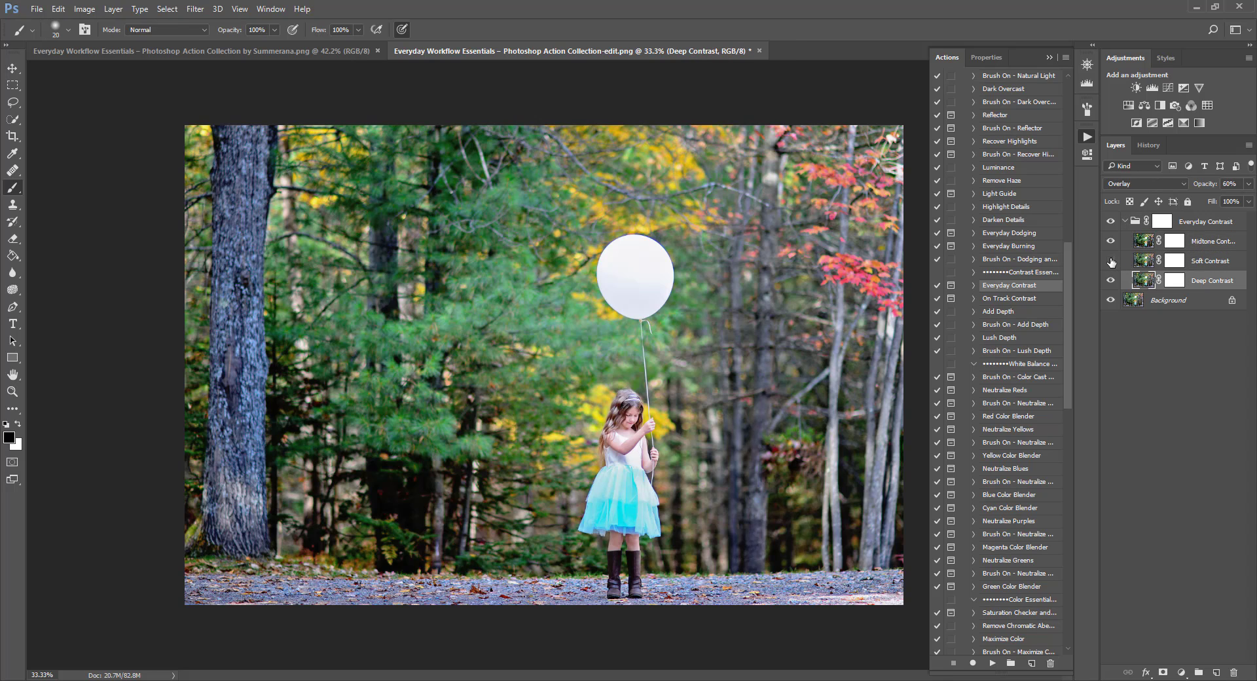
left_click(1216, 222)
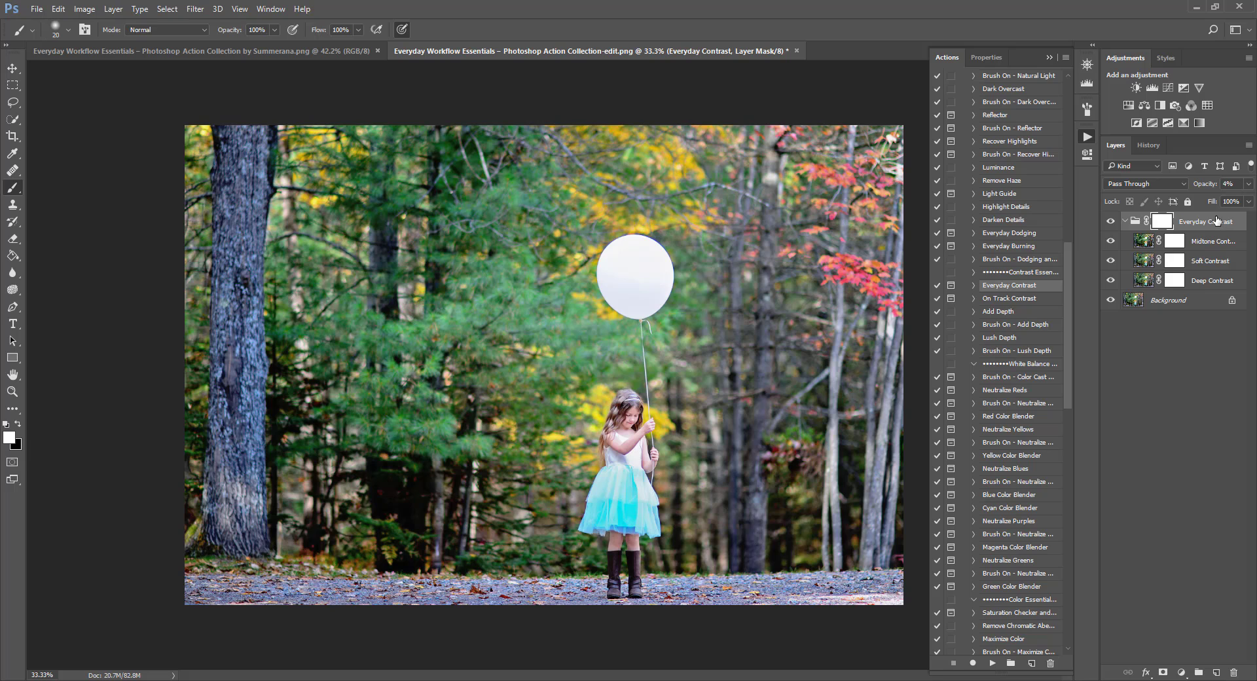
left_click(1217, 221)
left_click(1110, 222)
left_click(1109, 222)
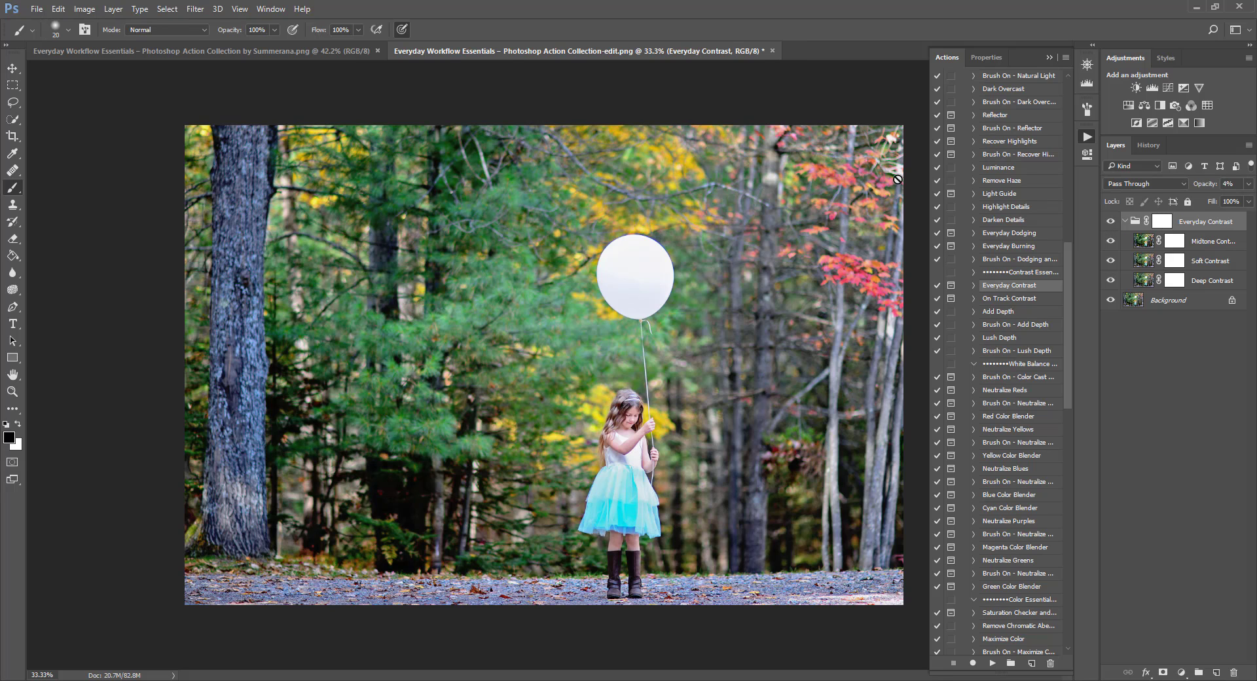
Step: Flatten the image and run the On Track Contrast action, accepting its message
left_click(113, 9)
left_click(131, 494)
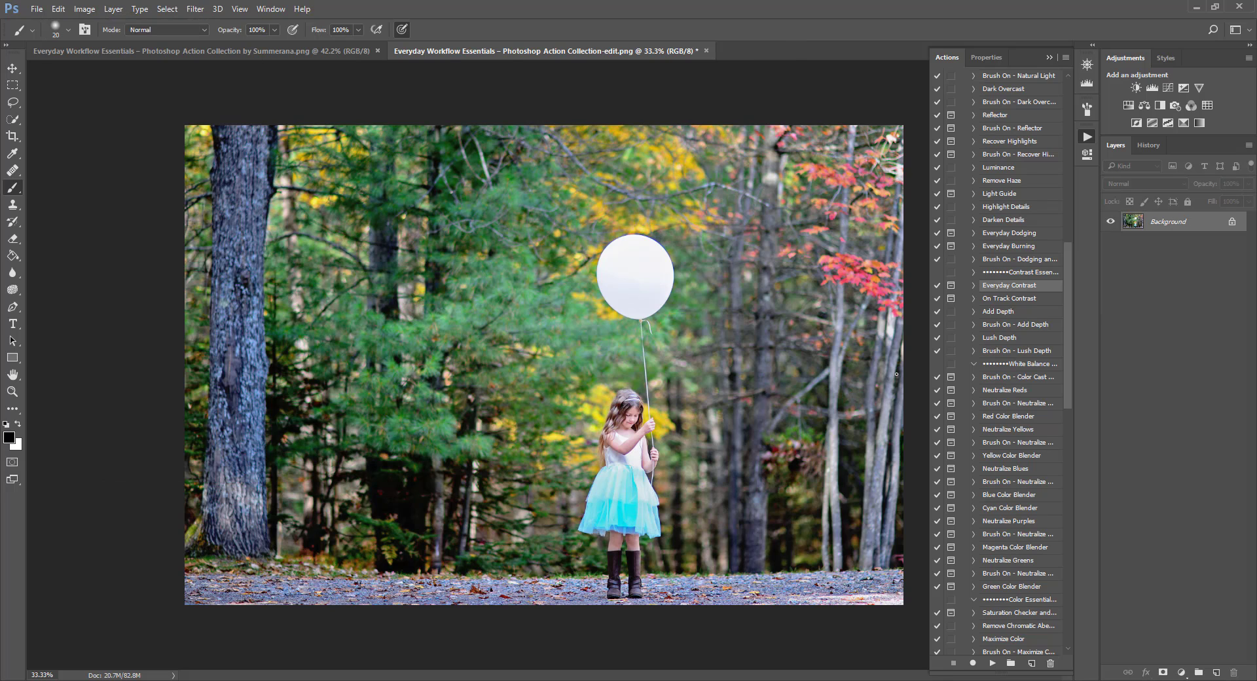
left_click(1008, 300)
left_click(993, 663)
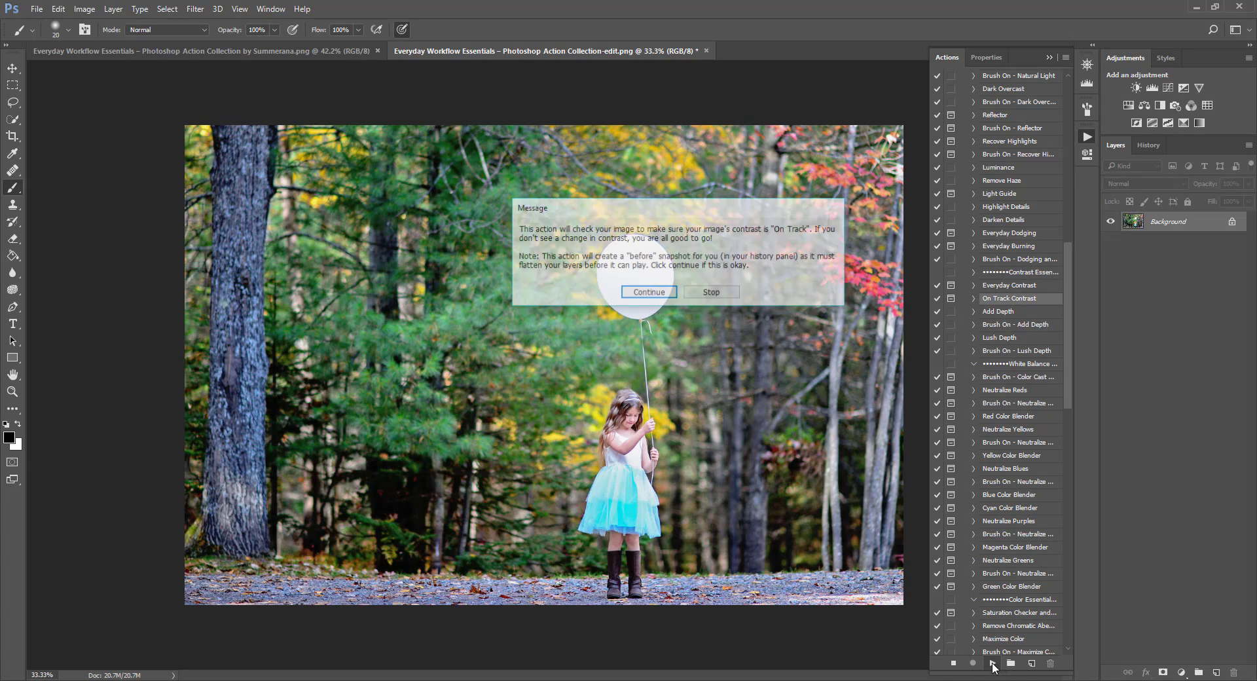
key("Return")
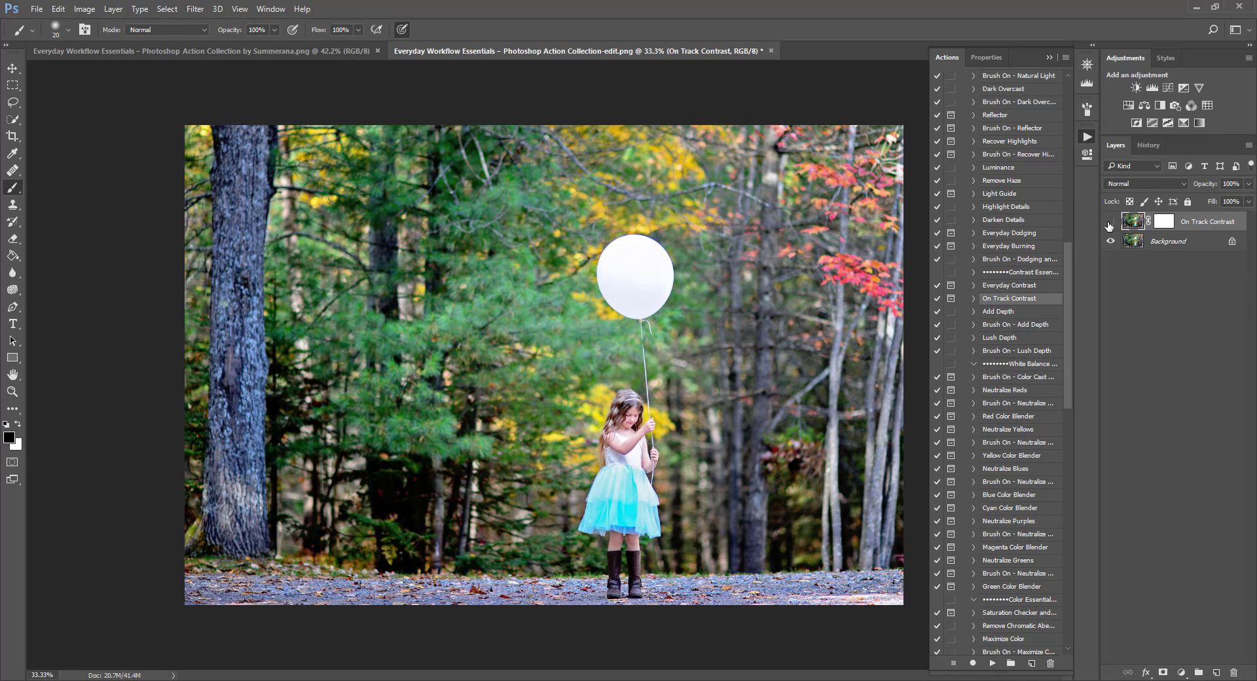
Step: Compare the photo with and without the On Track Contrast layer and lower that layer's opacity
left_click(1109, 223)
left_click(1109, 223)
left_click(1109, 222)
left_click(1109, 222)
left_click(1109, 222)
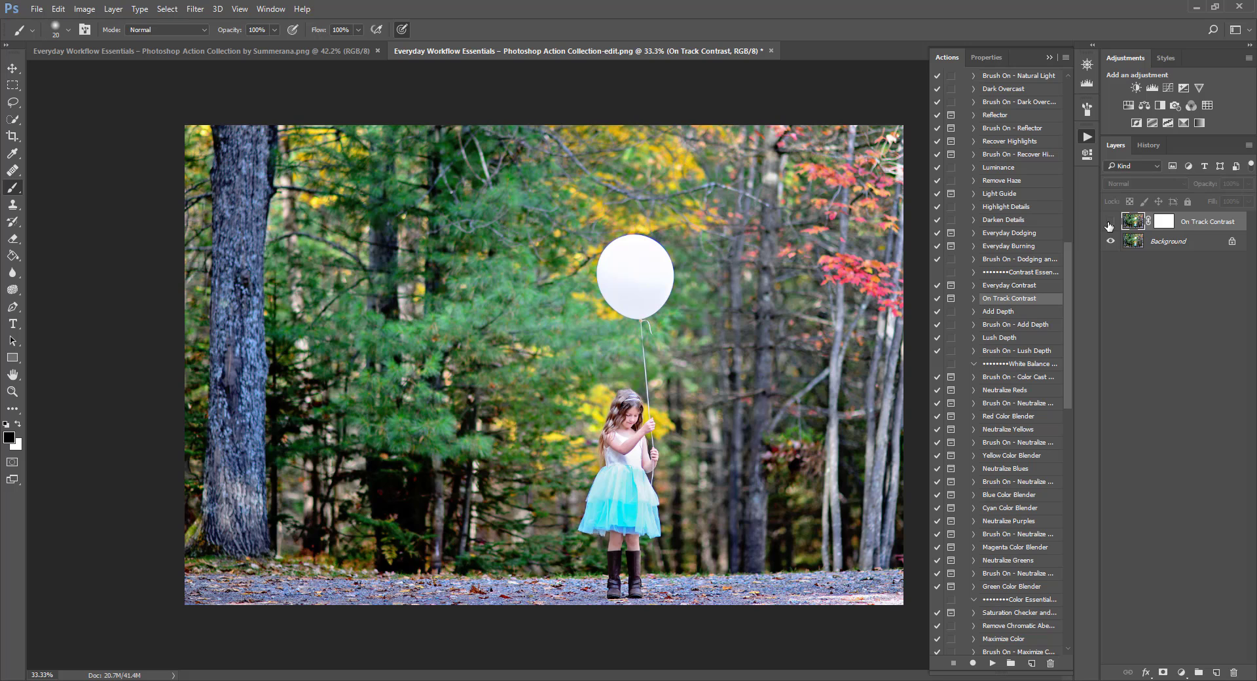
left_click(1110, 222)
left_click(1109, 224)
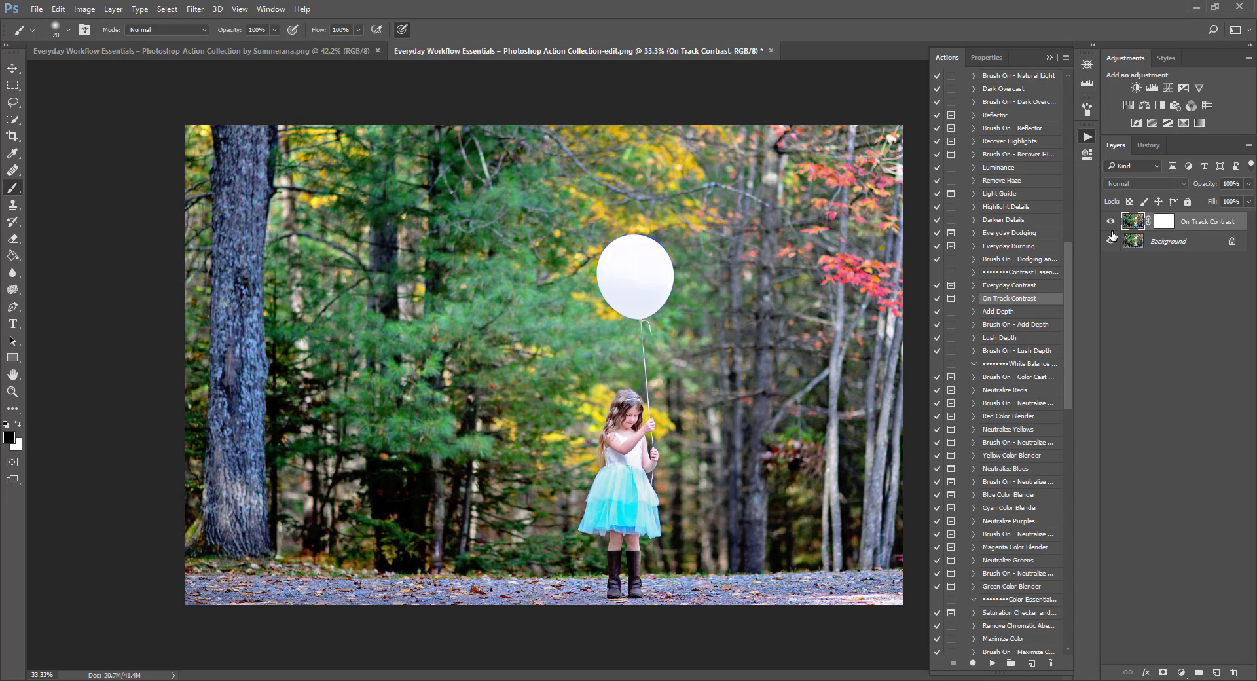
left_click_drag(1249, 184, 1226, 199)
Step: Run the Brush On - Color Cast action, accepting its message, and sample green foliage beside the balloon as the fill color
left_click(1001, 311)
left_click(1001, 314)
left_click(1008, 379)
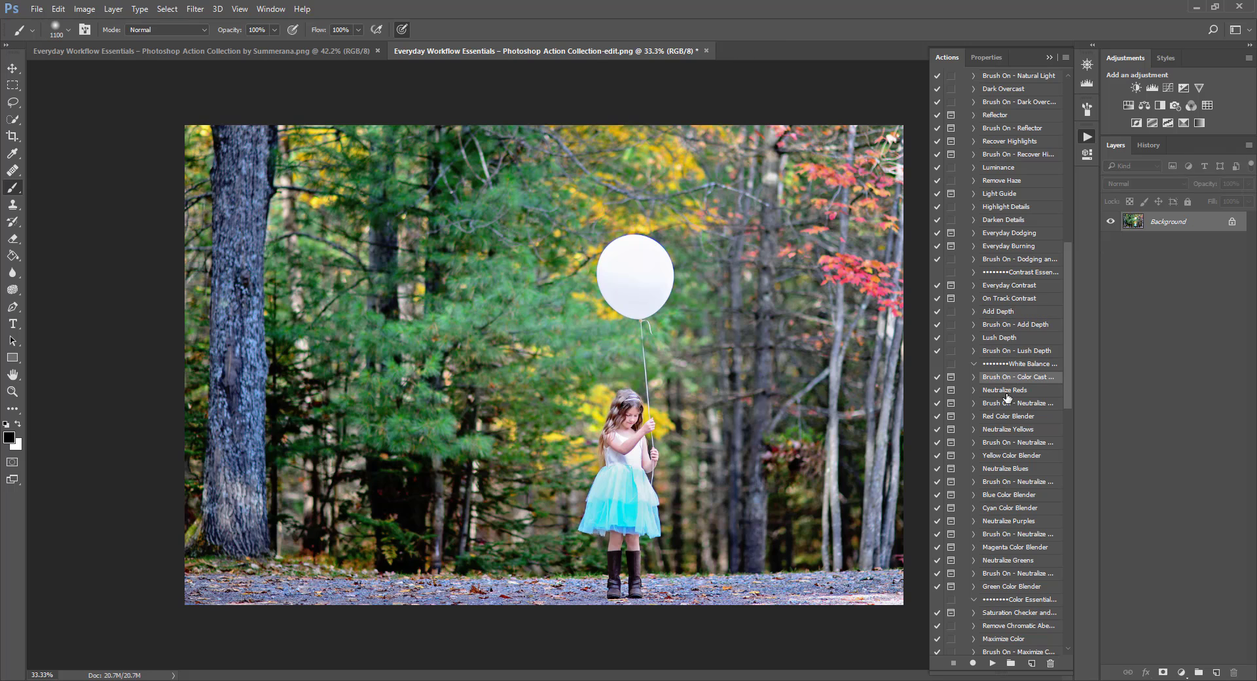
left_click(993, 663)
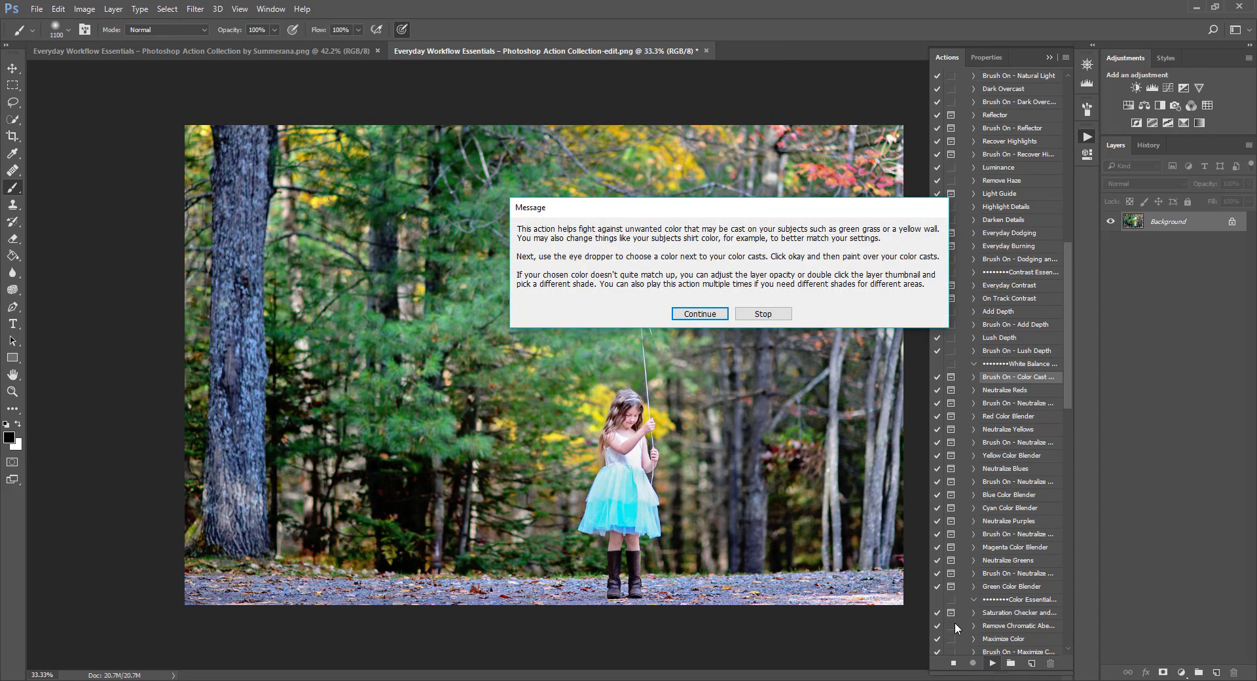
key("Return")
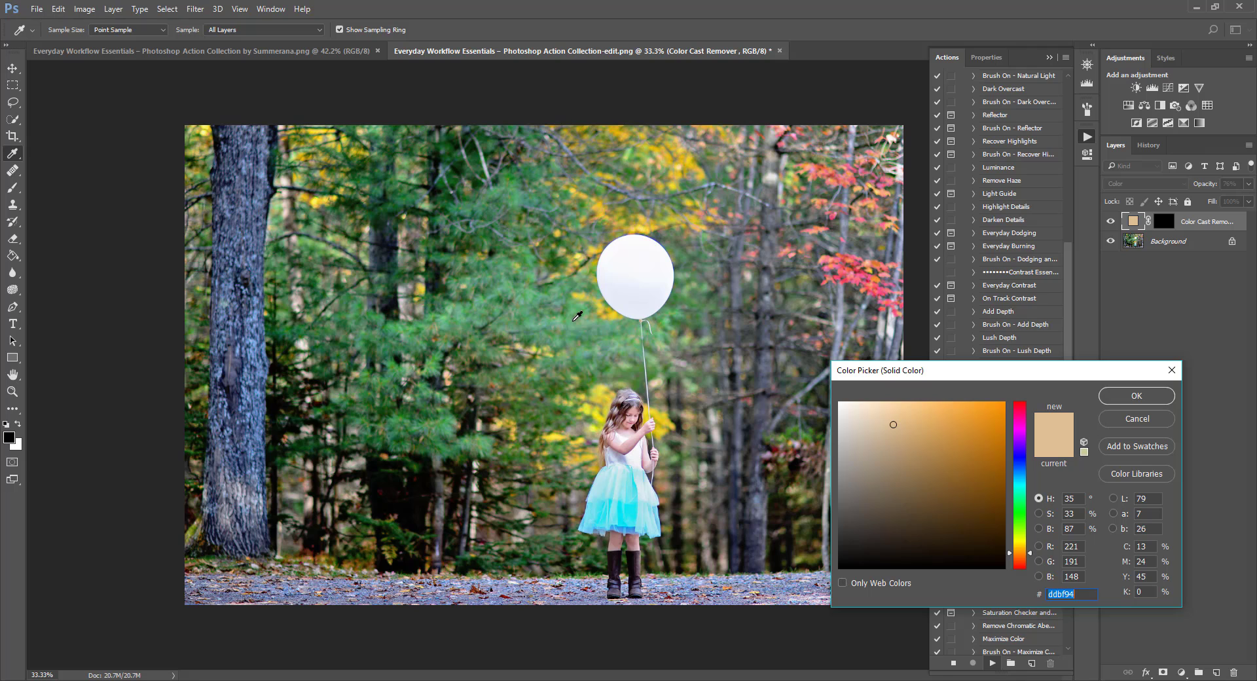
left_click(574, 321)
left_click(1139, 396)
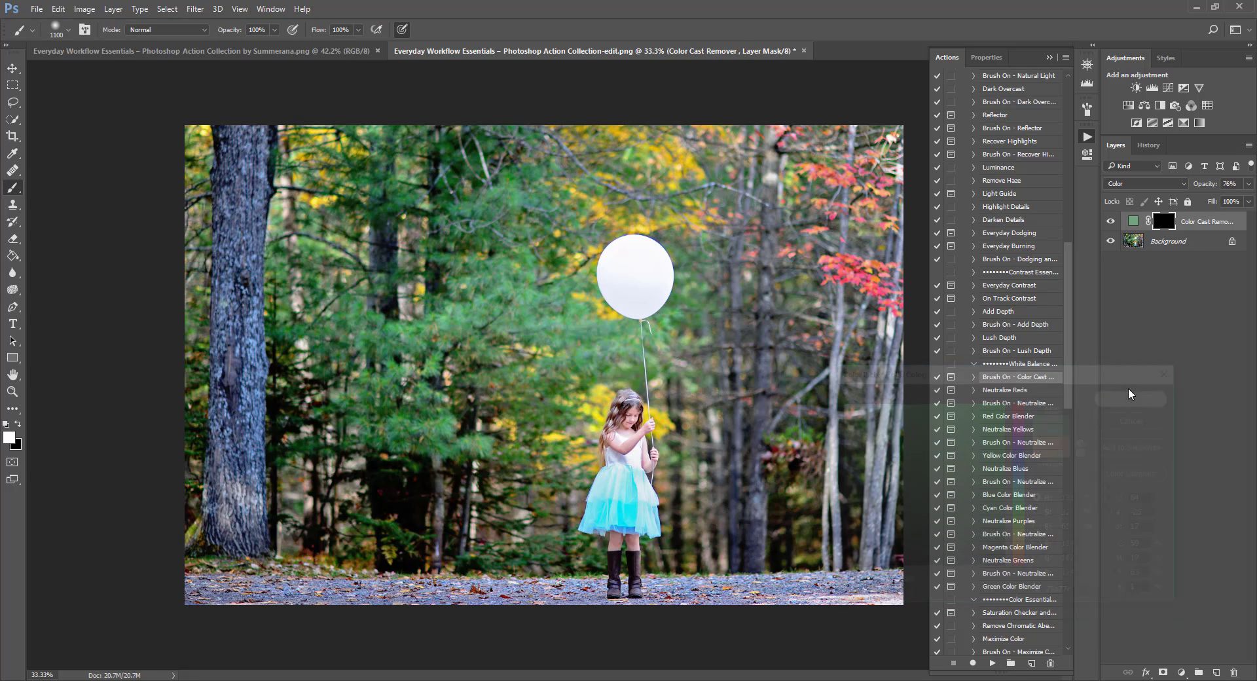
Step: Reduce the brush size and paint the green over the yellow and red foliage, then check the Color Cast Remover layer's effect
key("bracketleft")
key("bracketleft")
key("bracketleft")
key("bracketleft")
key("bracketleft")
key("bracketleft")
key("bracketleft")
key("bracketleft")
key("bracketleft")
key("bracketleft")
key("bracketleft")
key("bracketleft")
key("bracketleft")
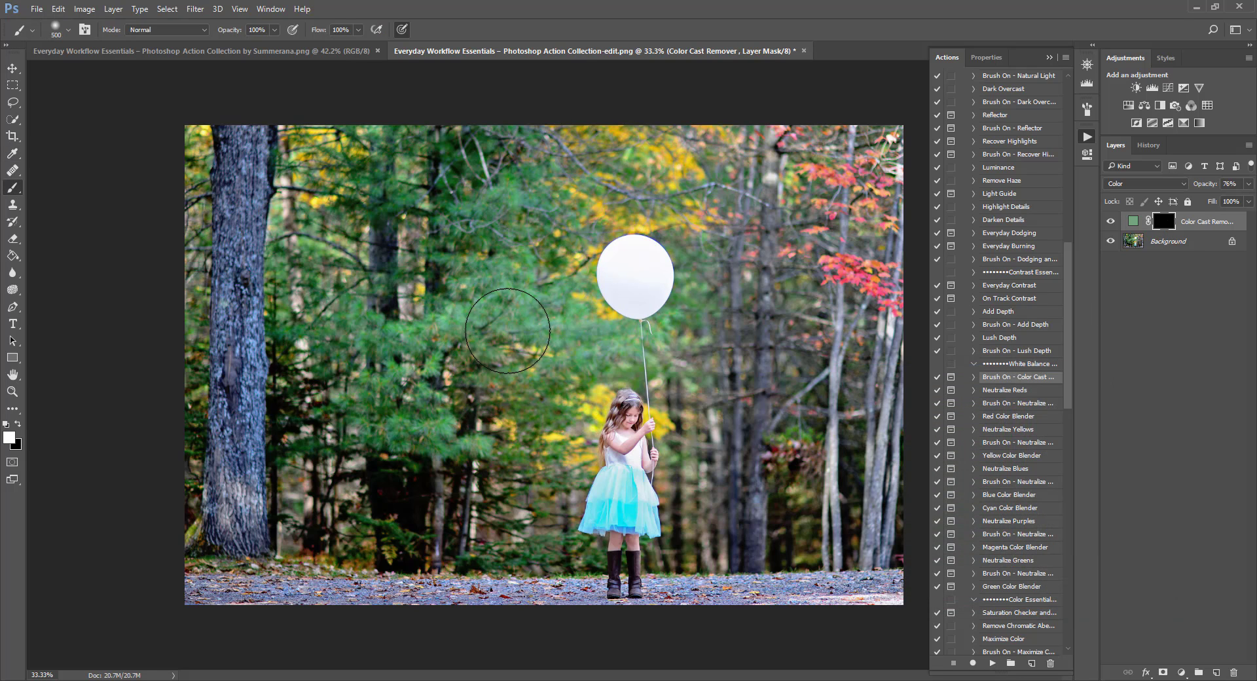
key("bracketleft")
key("bracketleft")
mouse_move(541, 355)
left_mouse_down()
mouse_move(499, 388)
mouse_move(502, 425)
mouse_move(555, 419)
left_mouse_up()
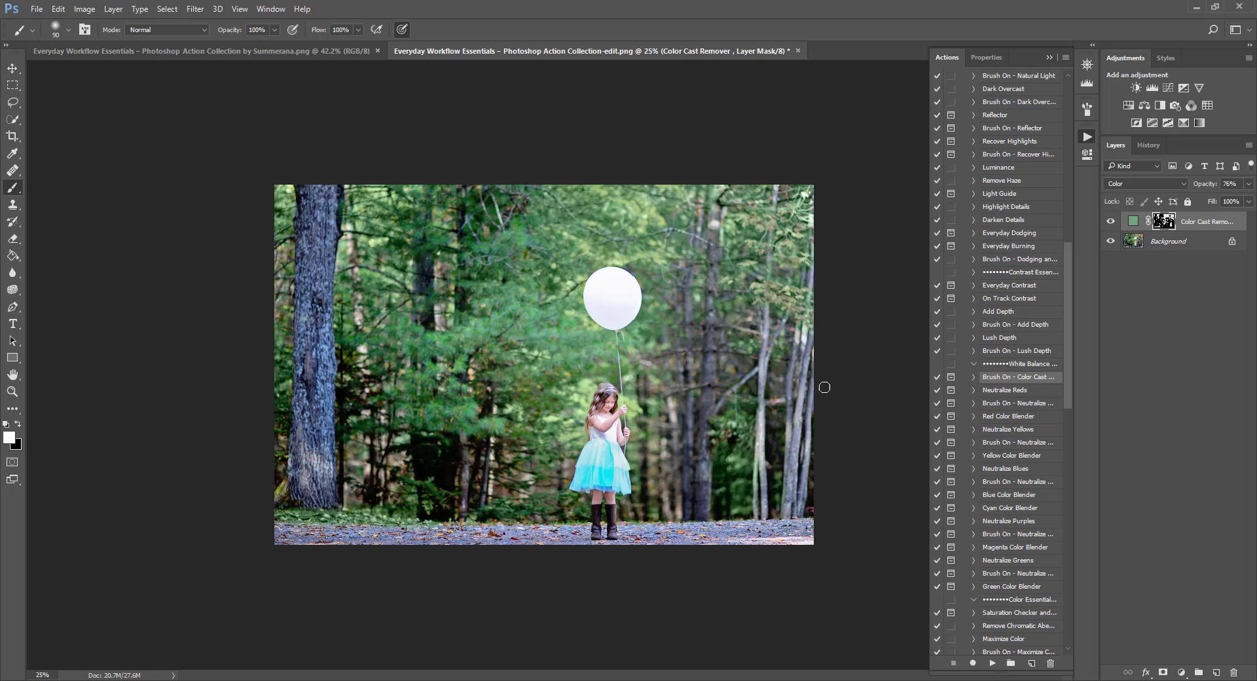
left_click(1111, 222)
Step: Run the Brush On - Color Cast action again with a dark brown fill color
left_click(992, 663)
key("Return")
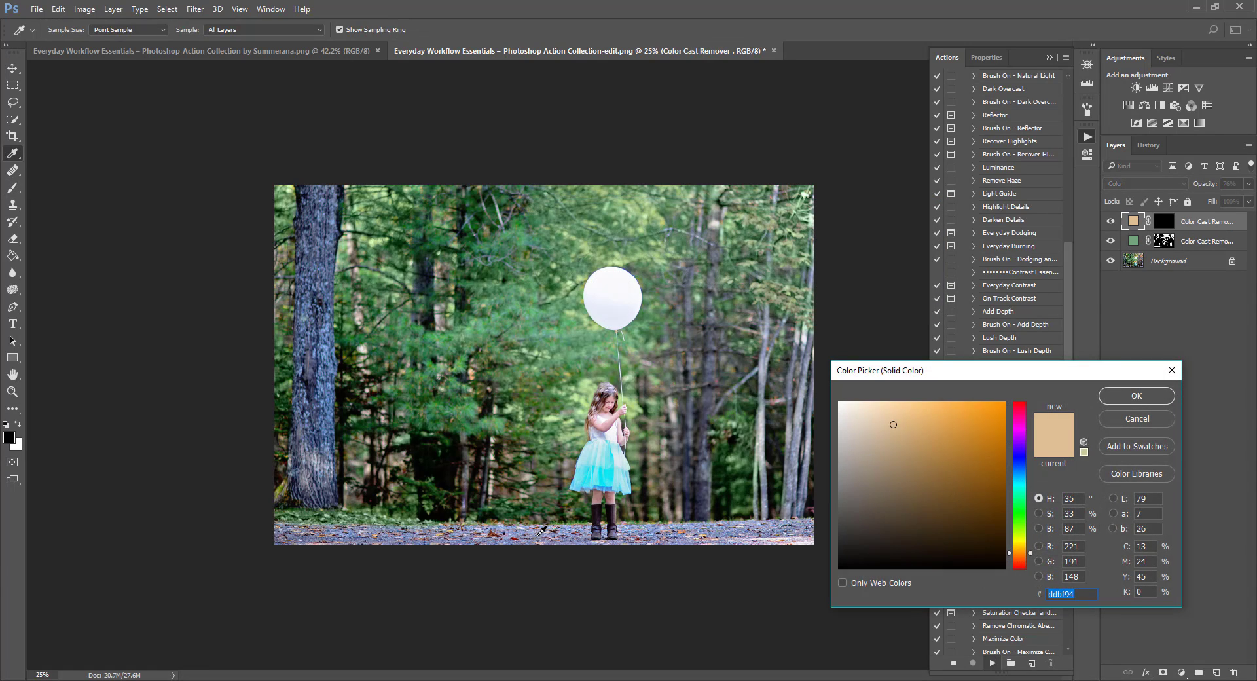
left_click_drag(982, 537, 983, 539)
left_click(1124, 397)
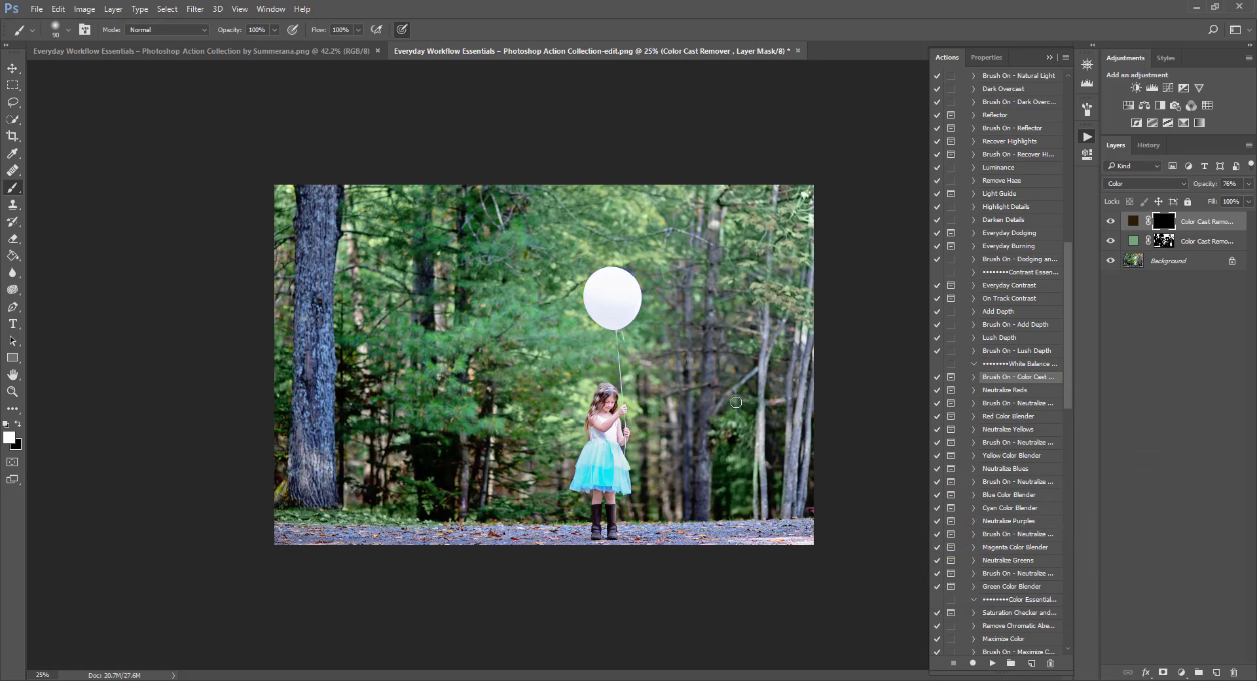
Step: Paint the brown over the bluish tree trunks and, with a larger brush, over the gravel path
mouse_move(309, 300)
left_mouse_down()
mouse_move(316, 182)
mouse_move(318, 424)
left_mouse_up()
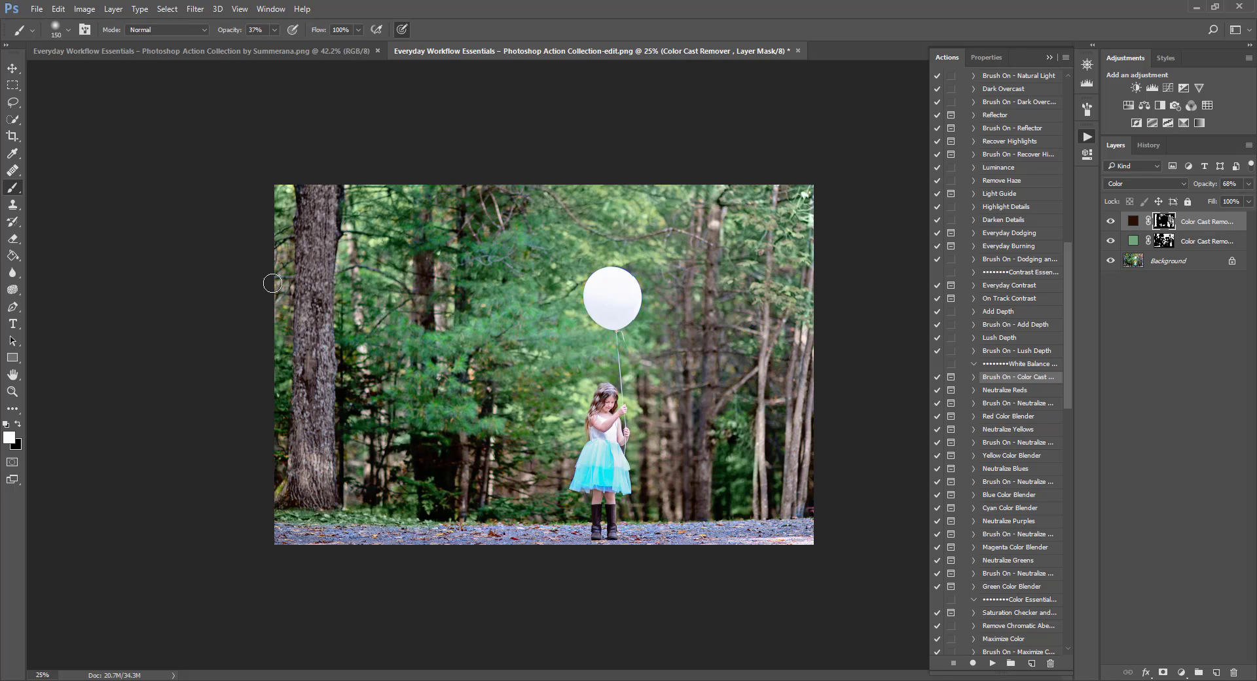
key("bracketright")
key("bracketright")
mouse_move(790, 536)
left_mouse_down()
mouse_move(497, 517)
mouse_move(522, 512)
left_mouse_up()
Step: Run the Brush On - Color Cast action again and sample brown #593628 from the girl's hair as the fill color
left_click(993, 663)
key("Return")
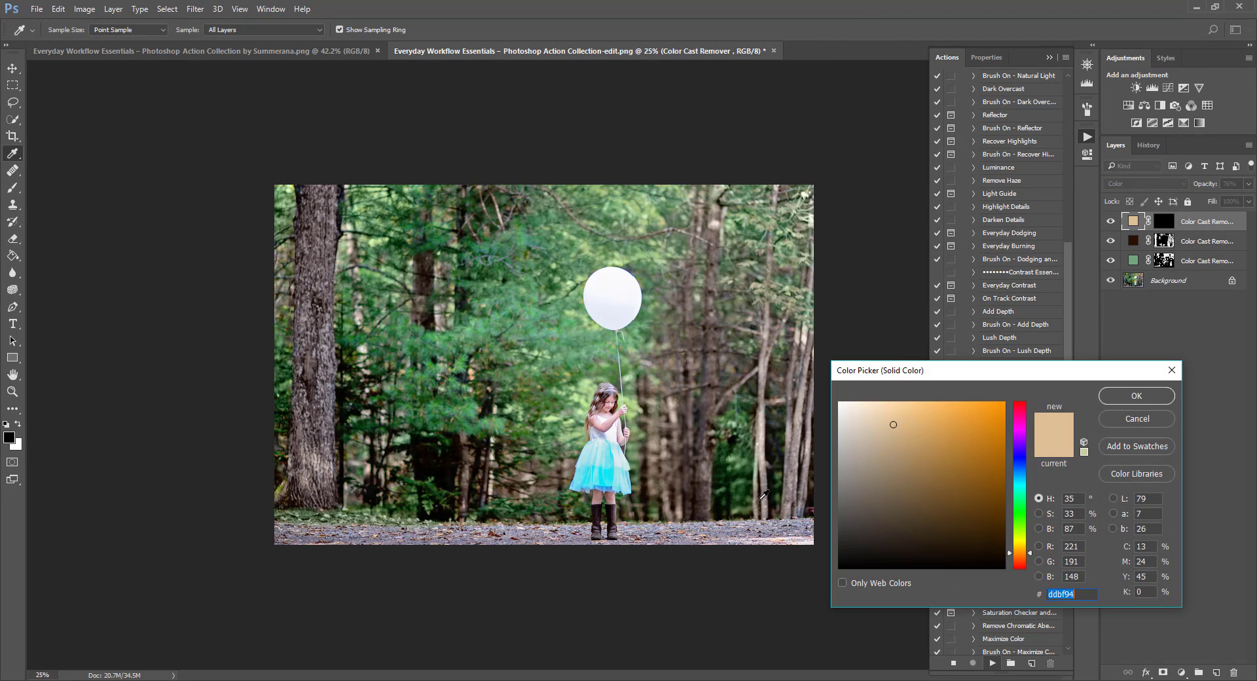
key("ctrl+plus")
key("ctrl+plus")
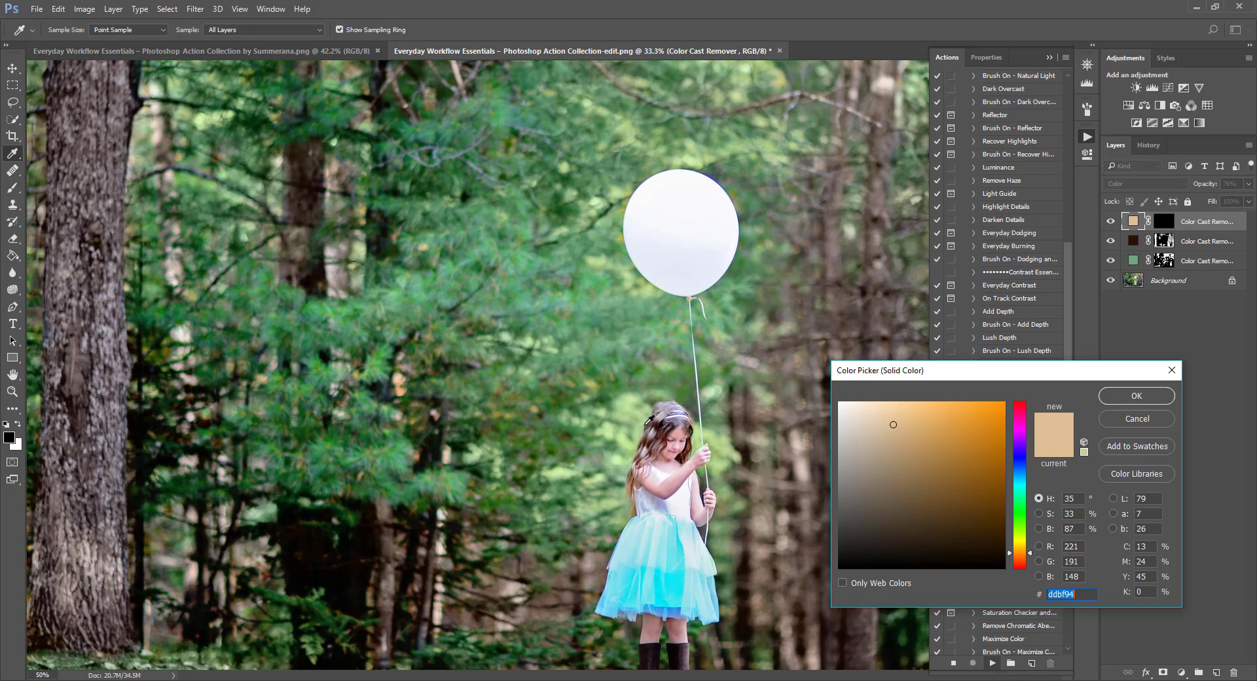
left_click(655, 436)
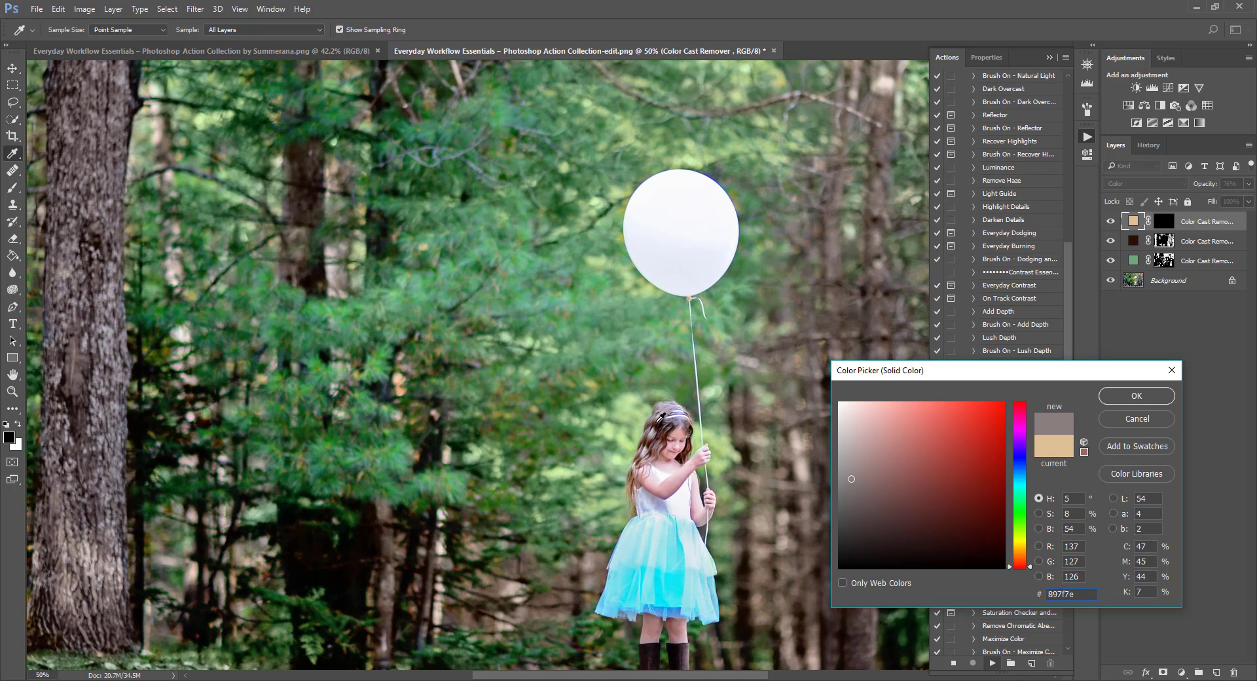
left_click(668, 429)
left_click(670, 426)
left_click(665, 436)
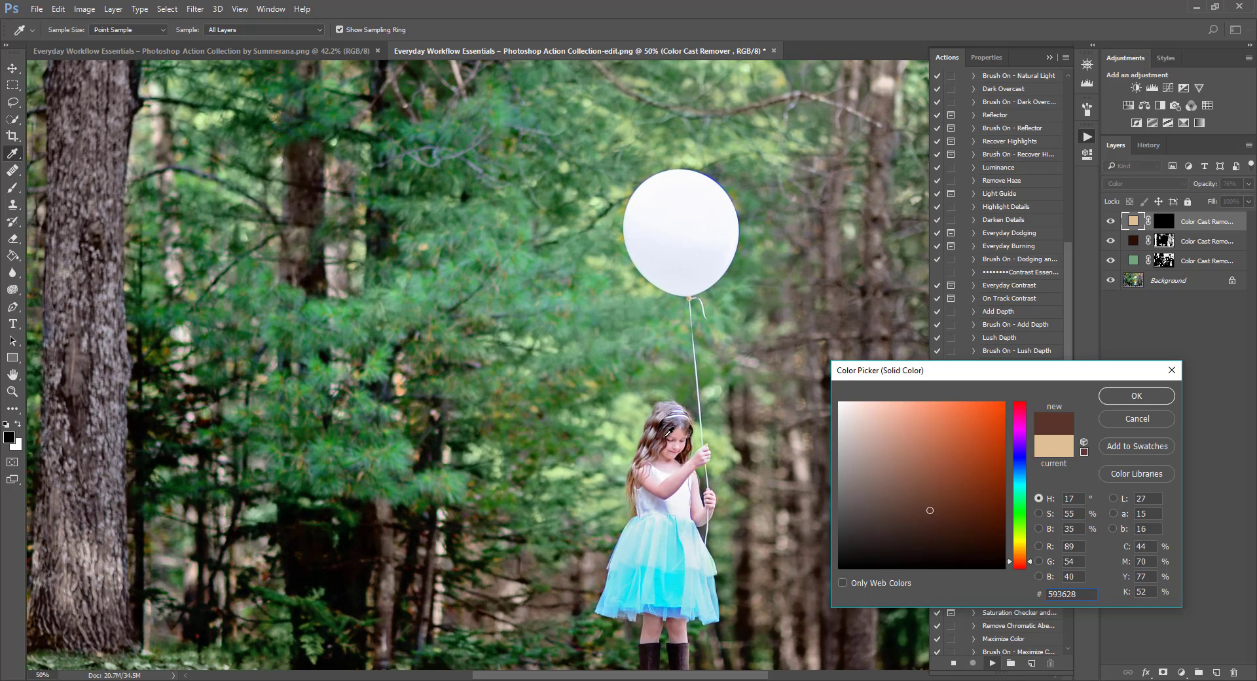
left_click(1136, 395)
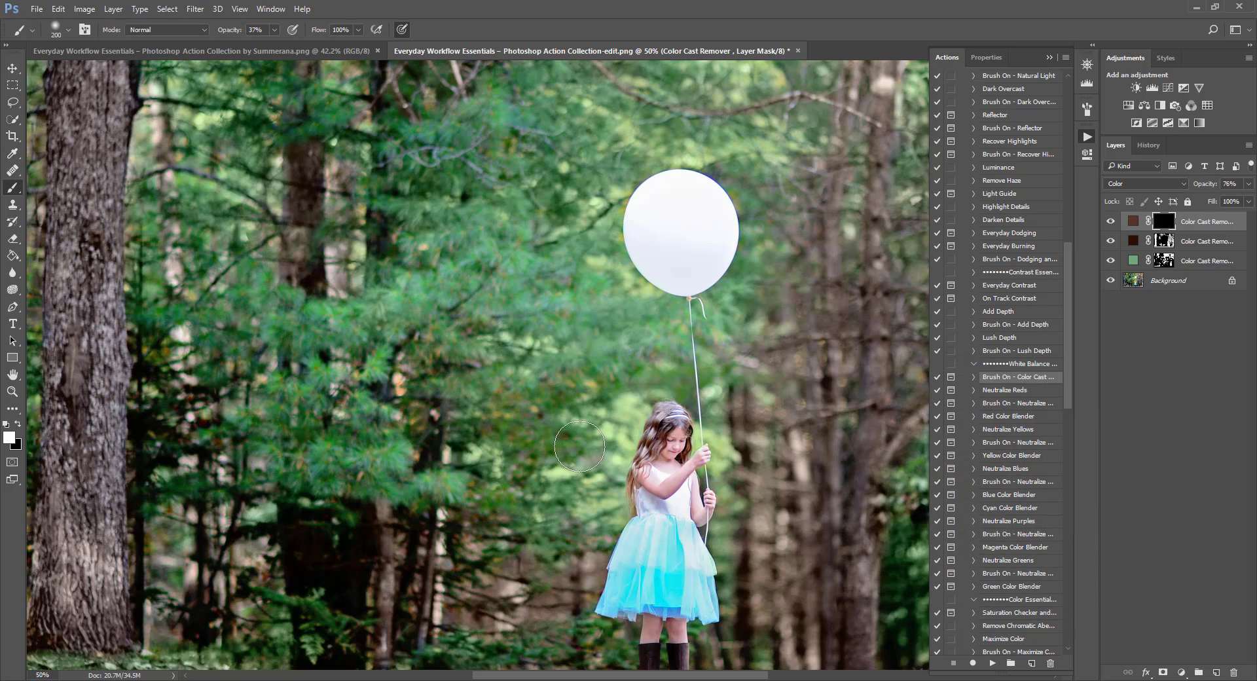
Step: Paint the hair brown over the girl's hair and boots with a size 40 brush at 100% opacity, and adjust the layer's opacity
key("bracketleft")
key("bracketleft")
key("bracketleft")
key("bracketleft")
key("bracketleft")
key("bracketleft")
key("bracketleft")
key("bracketleft")
key("bracketleft")
left_click_drag(275, 30, 329, 53)
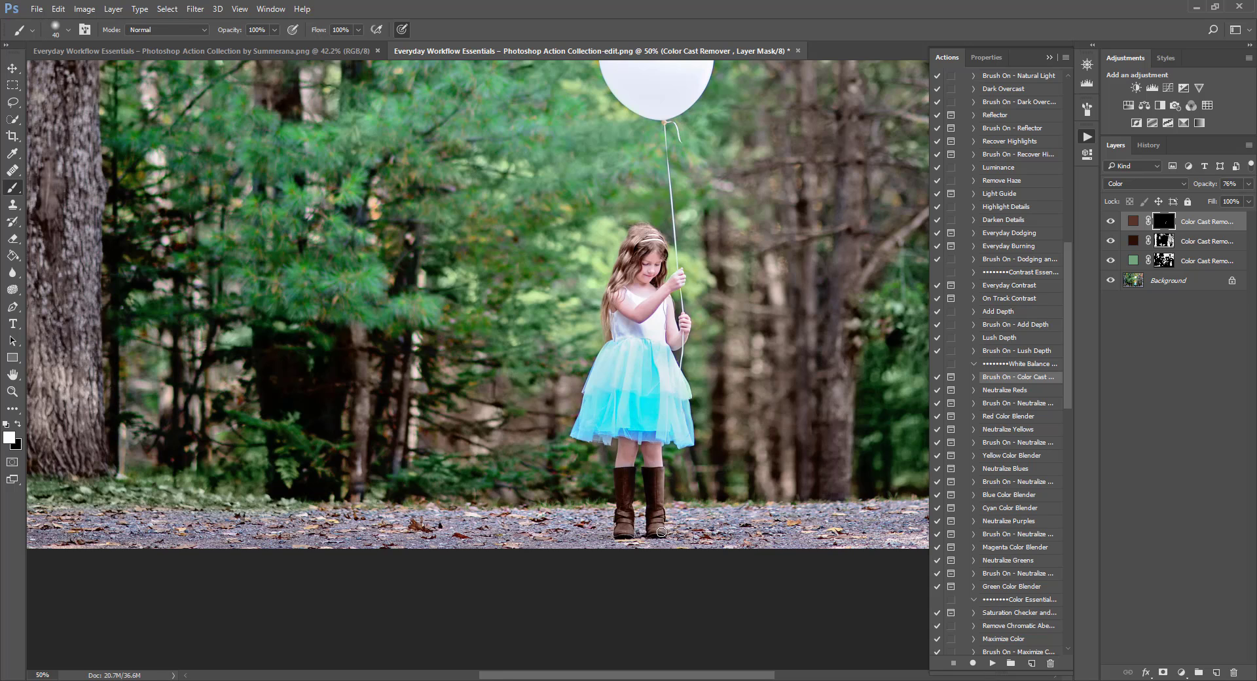
key("ctrl+minus")
key("ctrl+minus")
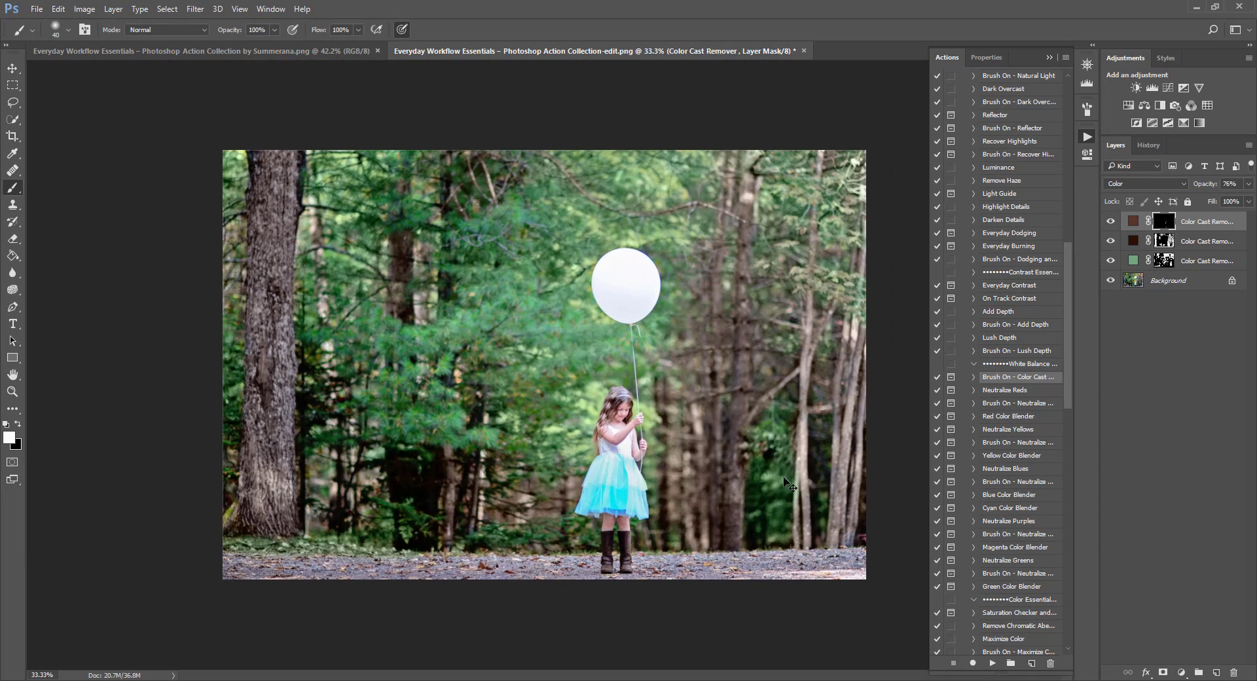
key("ctrl+plus")
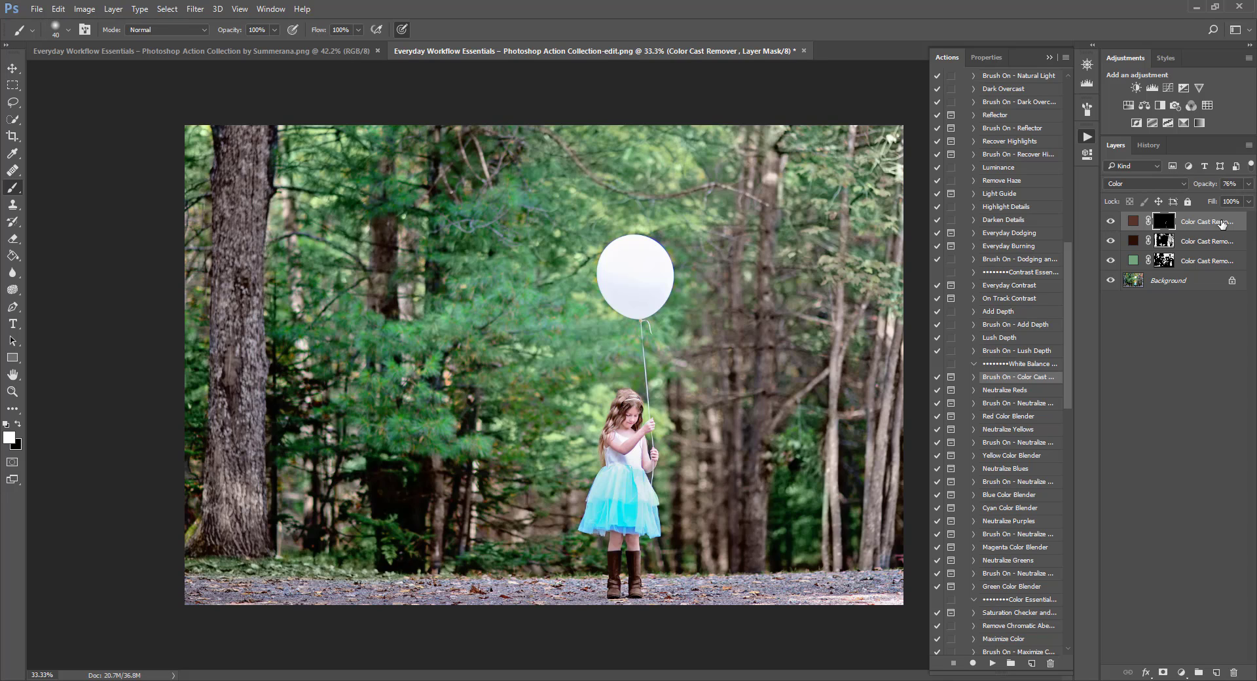
left_click(1247, 185)
left_click_drag(1232, 199, 1228, 200)
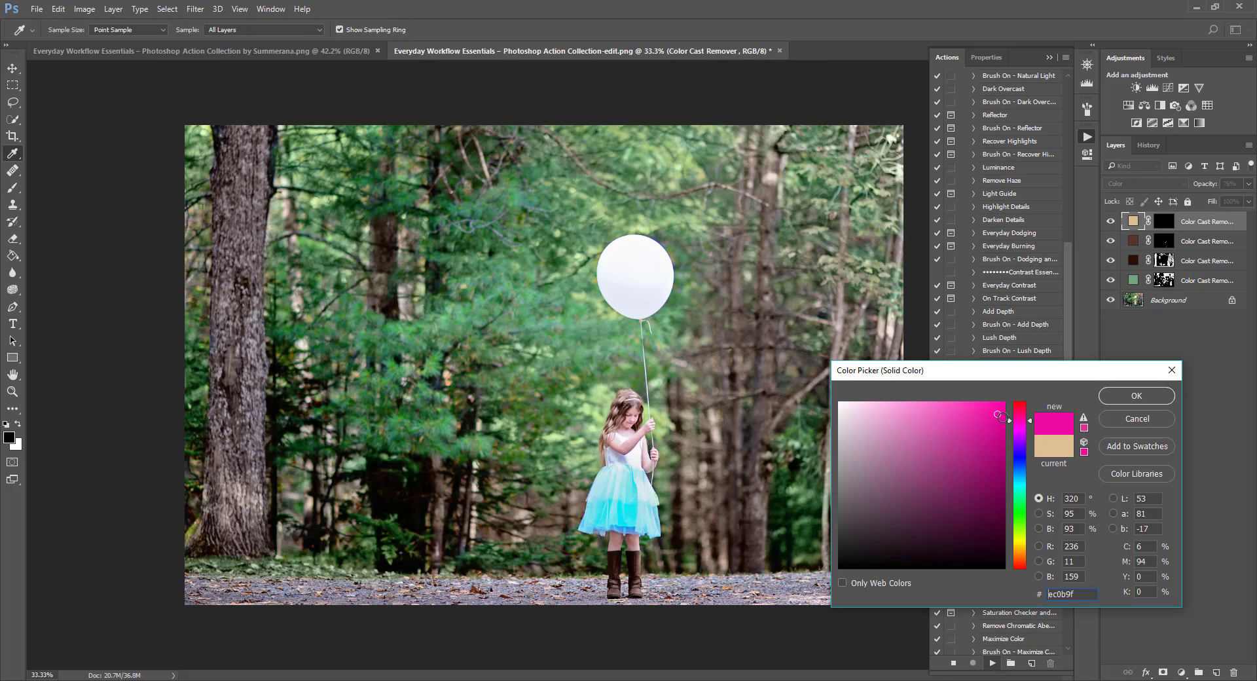
Step: Choose a magenta fill for the new Color Cast Remover layer and paint it over the skirt and balloon with a size 125 brush
left_click_drag(995, 417, 989, 428)
left_click(1142, 399)
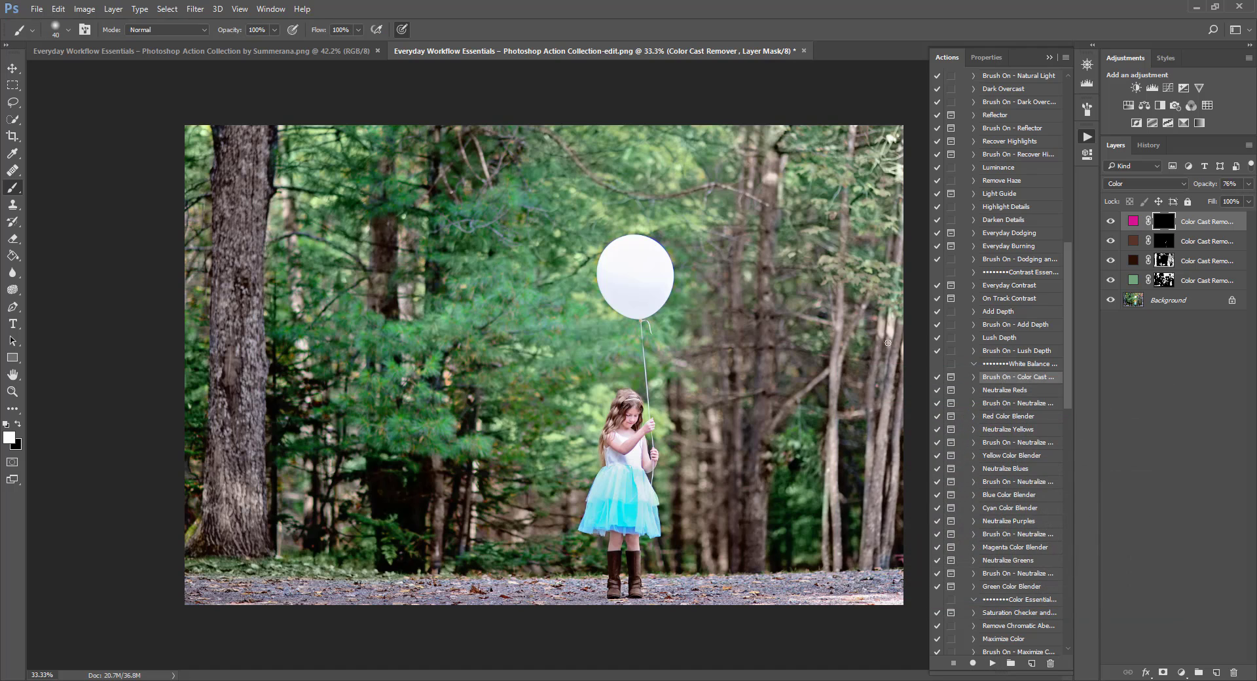
key("bracketright")
key("bracketright")
key("bracketright")
key("bracketright")
mouse_move(609, 481)
left_mouse_down()
mouse_move(607, 498)
mouse_move(615, 472)
left_mouse_up()
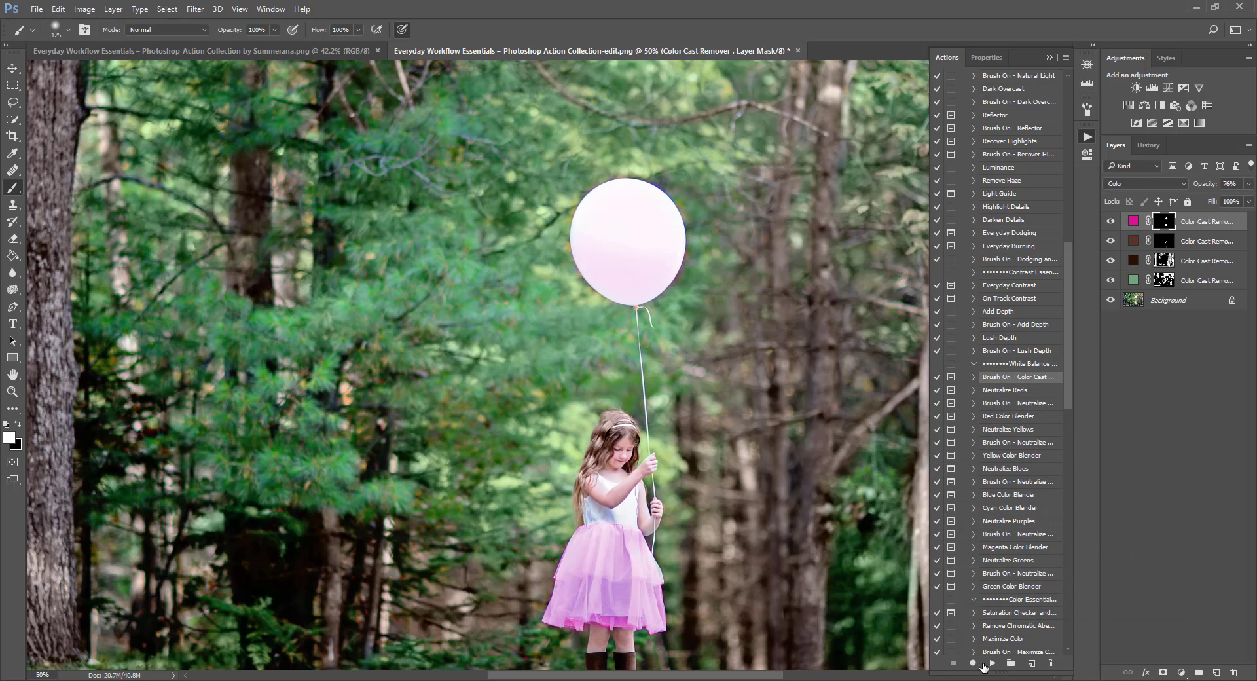
Step: Run the Brush On - Color Cast action again and set the fill color to hot pink #ec0080
left_click(992, 663)
left_click(699, 313)
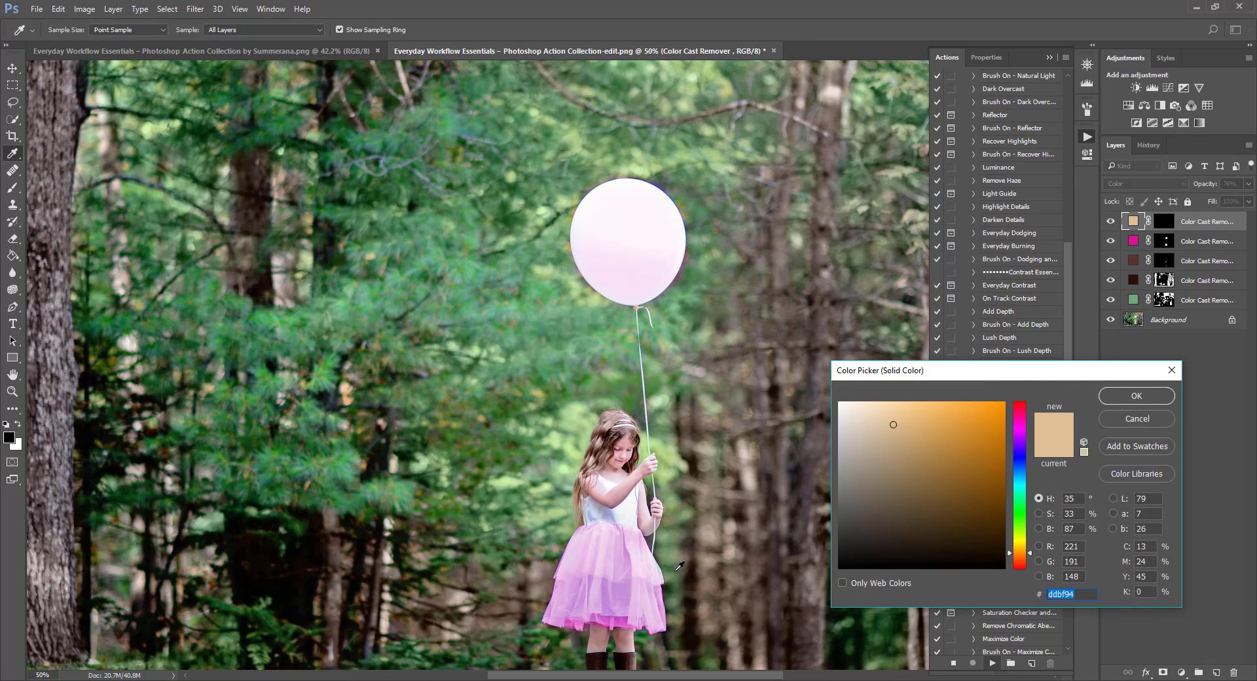
left_click(610, 615)
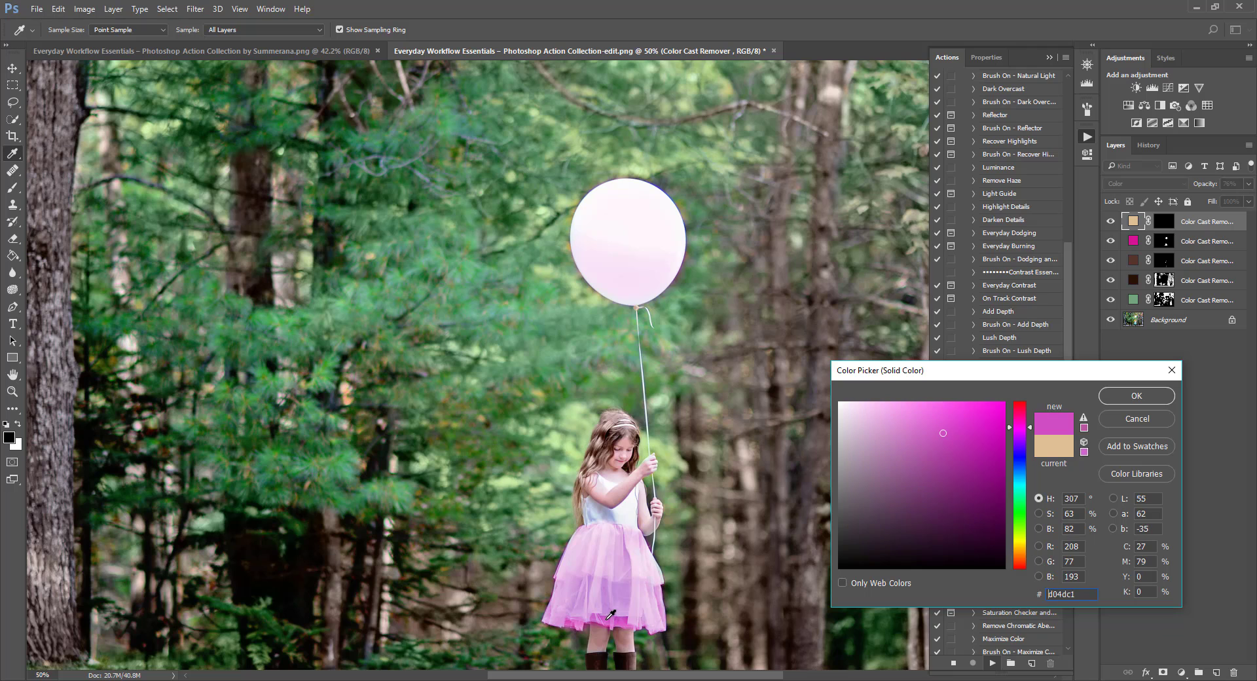
left_click(1004, 414)
left_click(1020, 415)
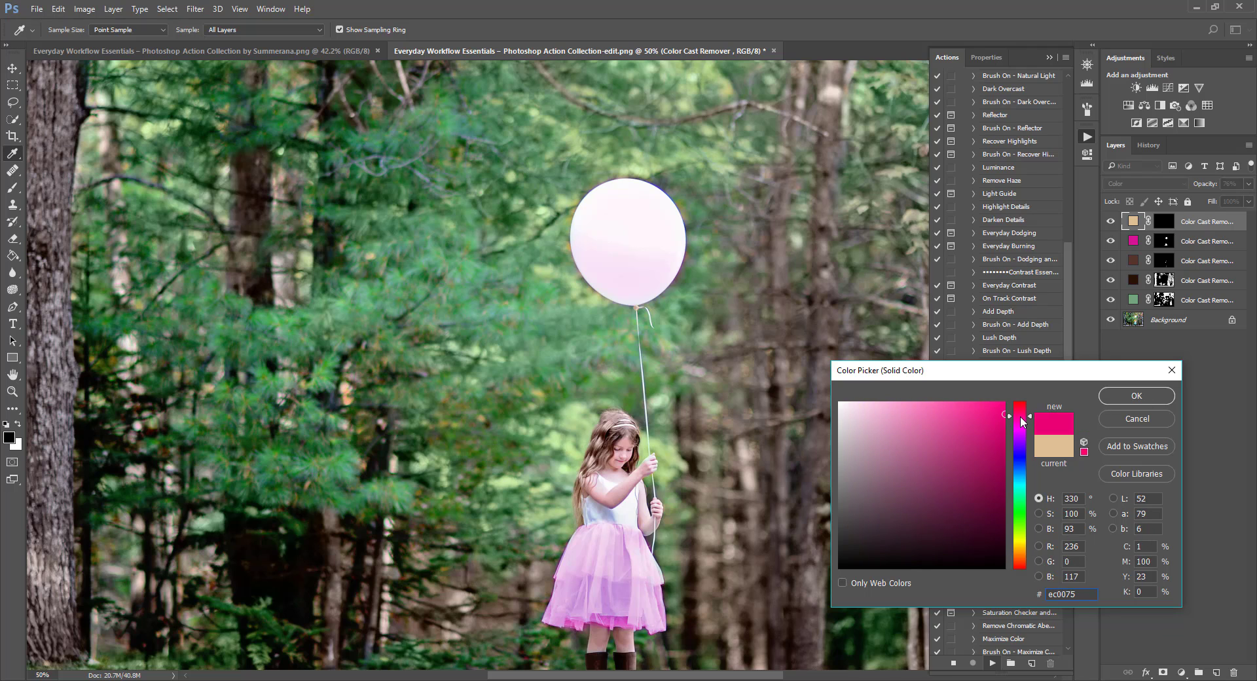
left_click(1136, 396)
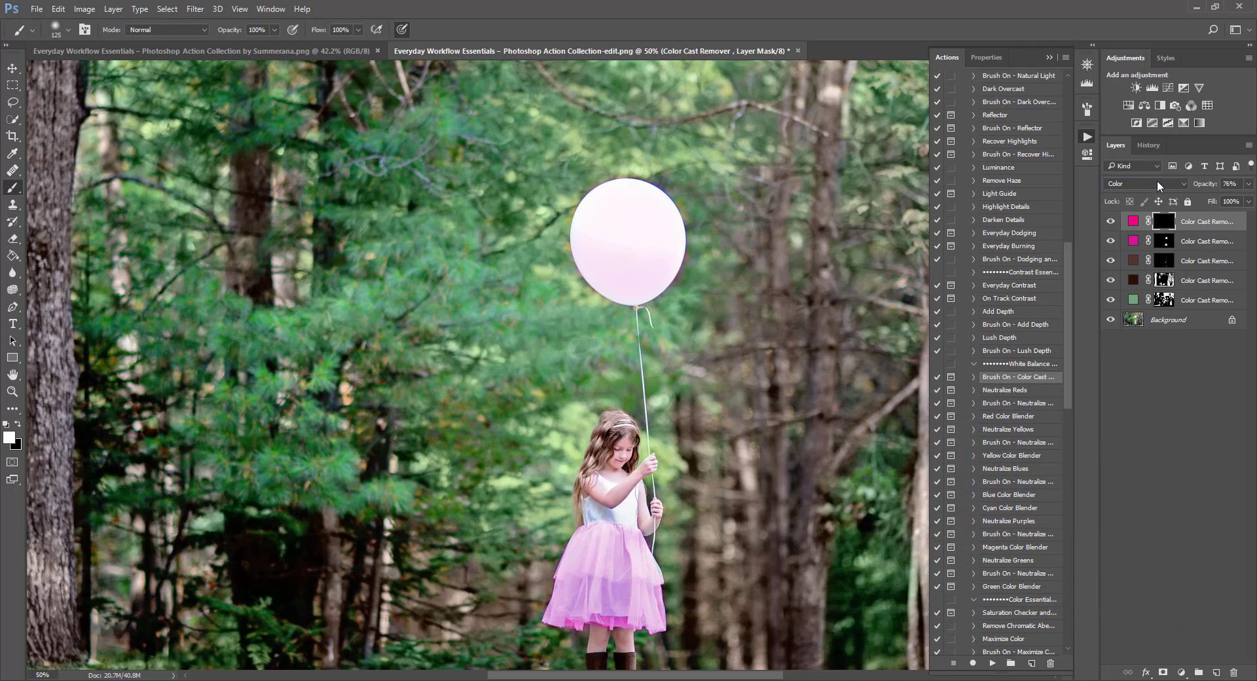
Step: Set the hot pink Color Cast Remover layer's blending mode to Normal
left_click(1156, 183)
left_click(1161, 196)
left_click(1140, 184)
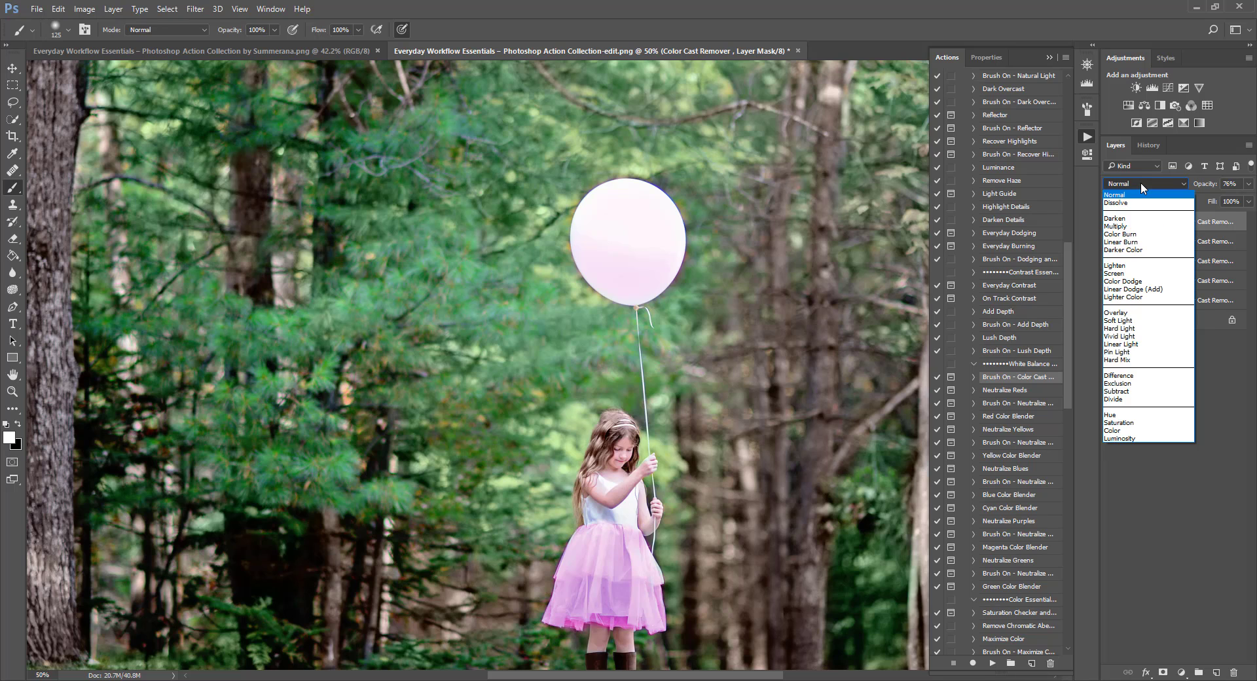
left_click(1152, 195)
left_click(1186, 219)
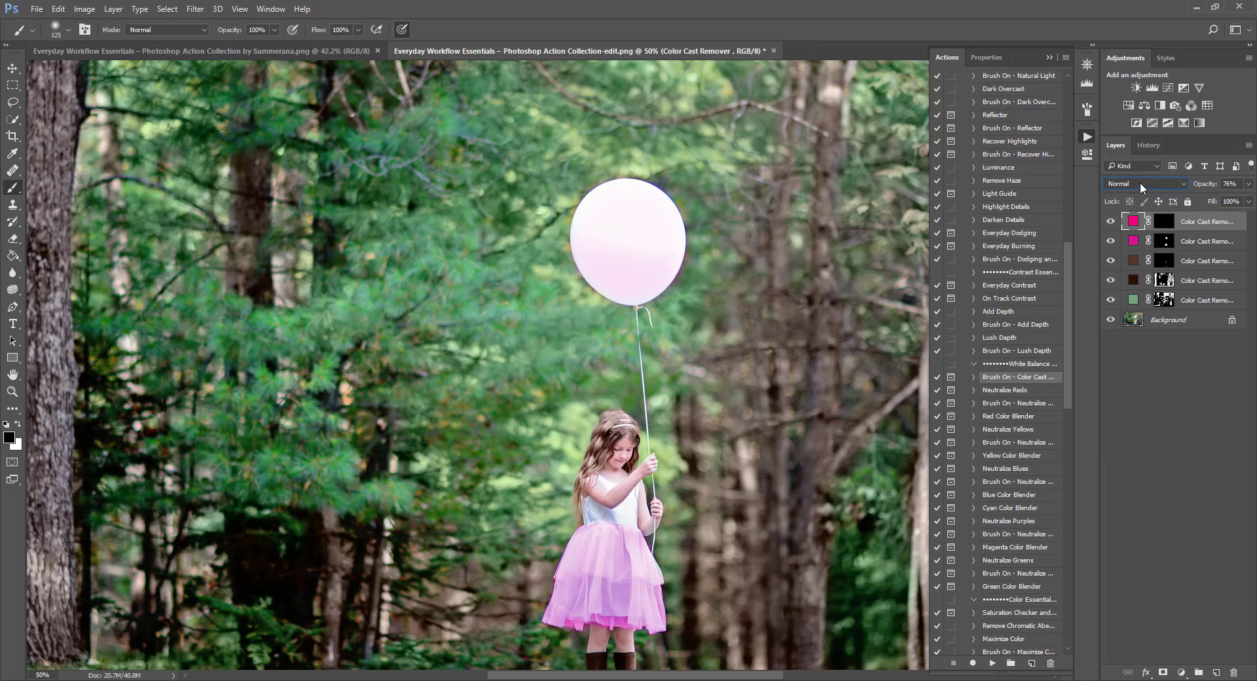
Step: Shift the top Color Cast Remover layer's pink fill slightly in hue and set the layer's opacity to 24%
double_click(1134, 221)
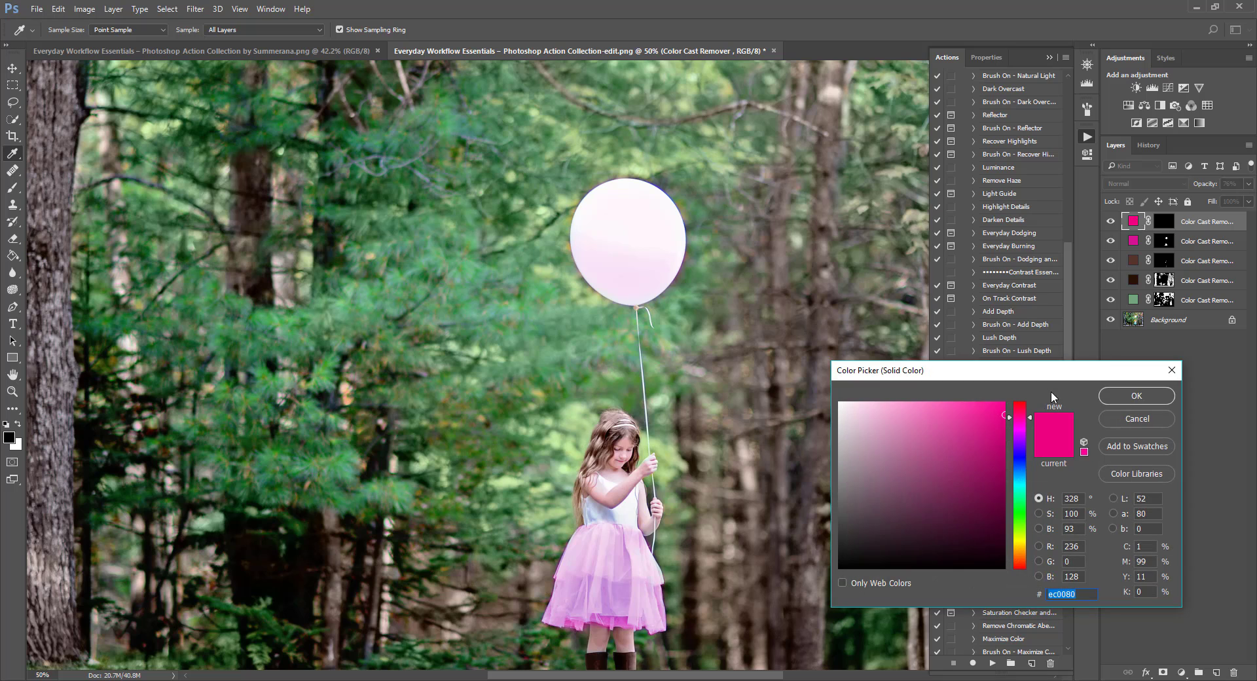
left_click_drag(1021, 421, 1020, 418)
left_click(1152, 395)
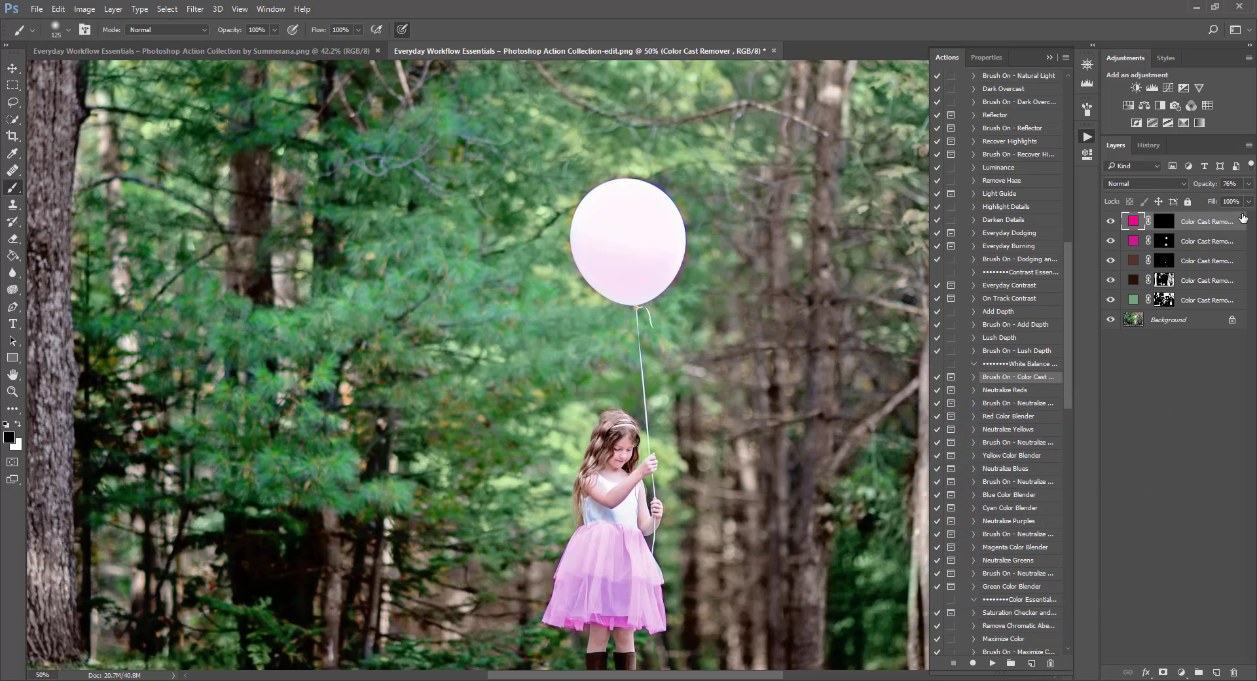
left_click(1248, 184)
left_click_drag(1234, 203, 1201, 205)
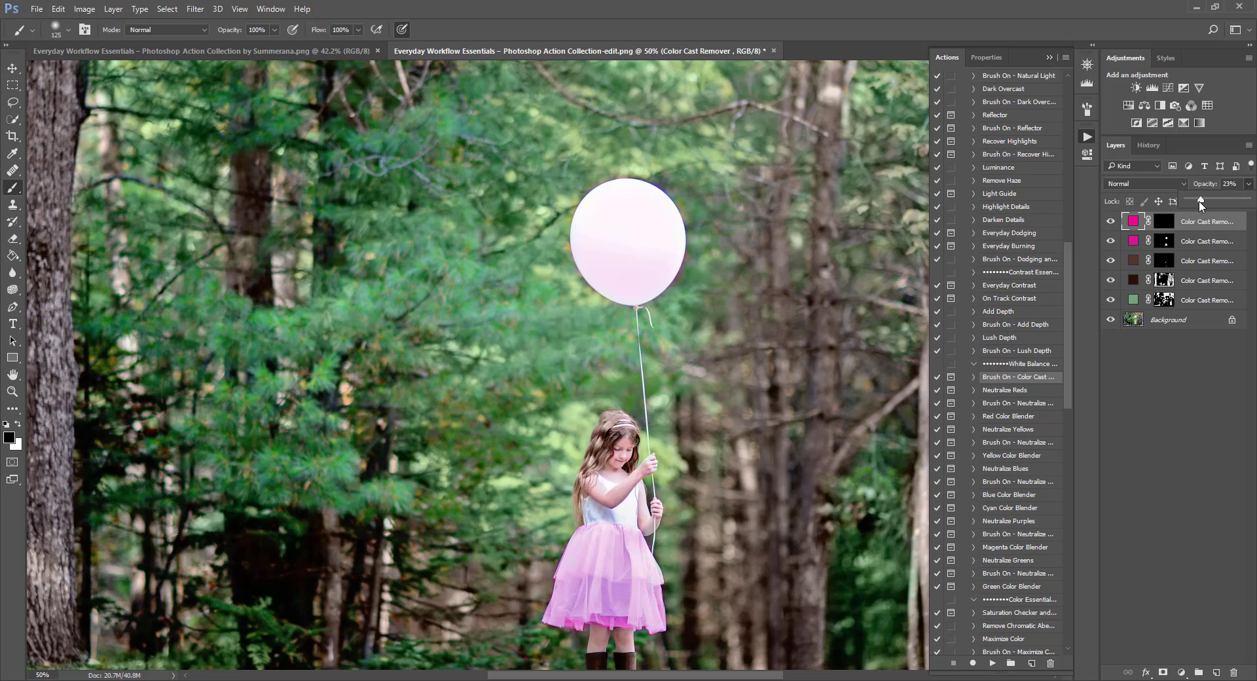
Step: Paint white over the balloon on the top Color Cast Remover layer's mask with a soft brush
left_click(1164, 223)
key("x")
key("bracketright")
key("bracketright")
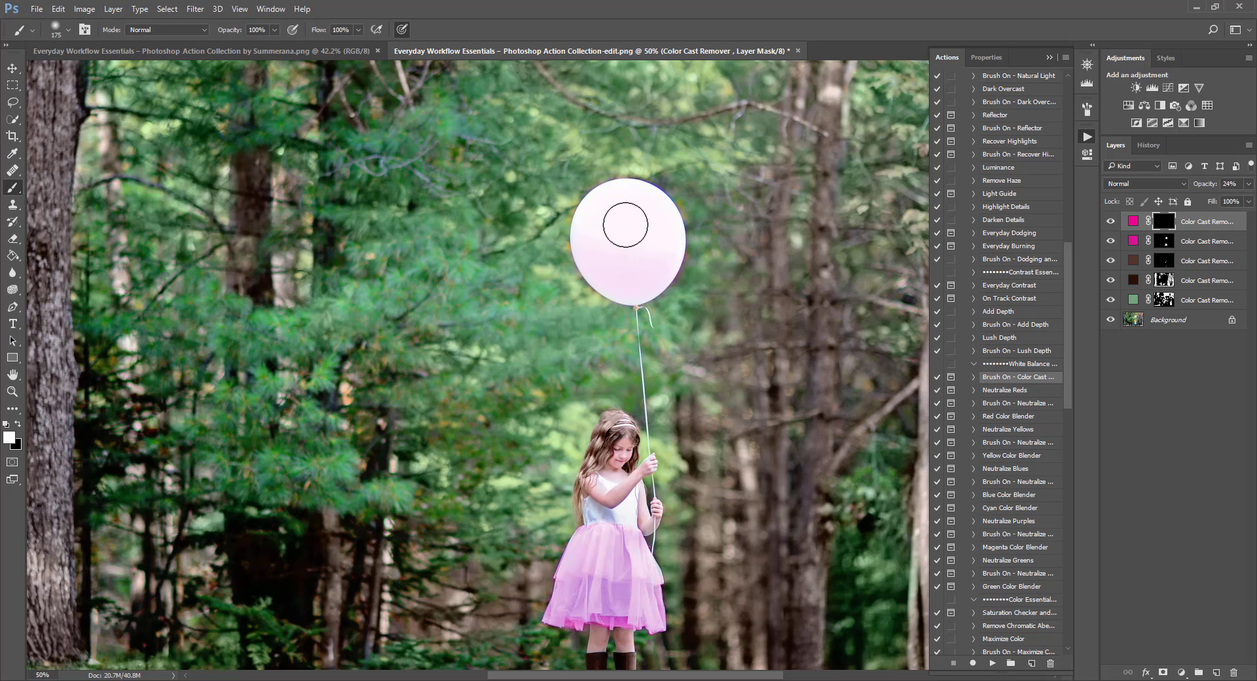
key("bracketleft")
key("bracketleft")
mouse_move(608, 218)
left_mouse_down()
mouse_move(644, 234)
mouse_move(637, 262)
mouse_move(638, 207)
mouse_move(603, 222)
mouse_move(595, 254)
mouse_move(638, 256)
mouse_move(630, 272)
mouse_move(655, 262)
mouse_move(656, 234)
mouse_move(603, 206)
left_mouse_up()
key("bracketleft")
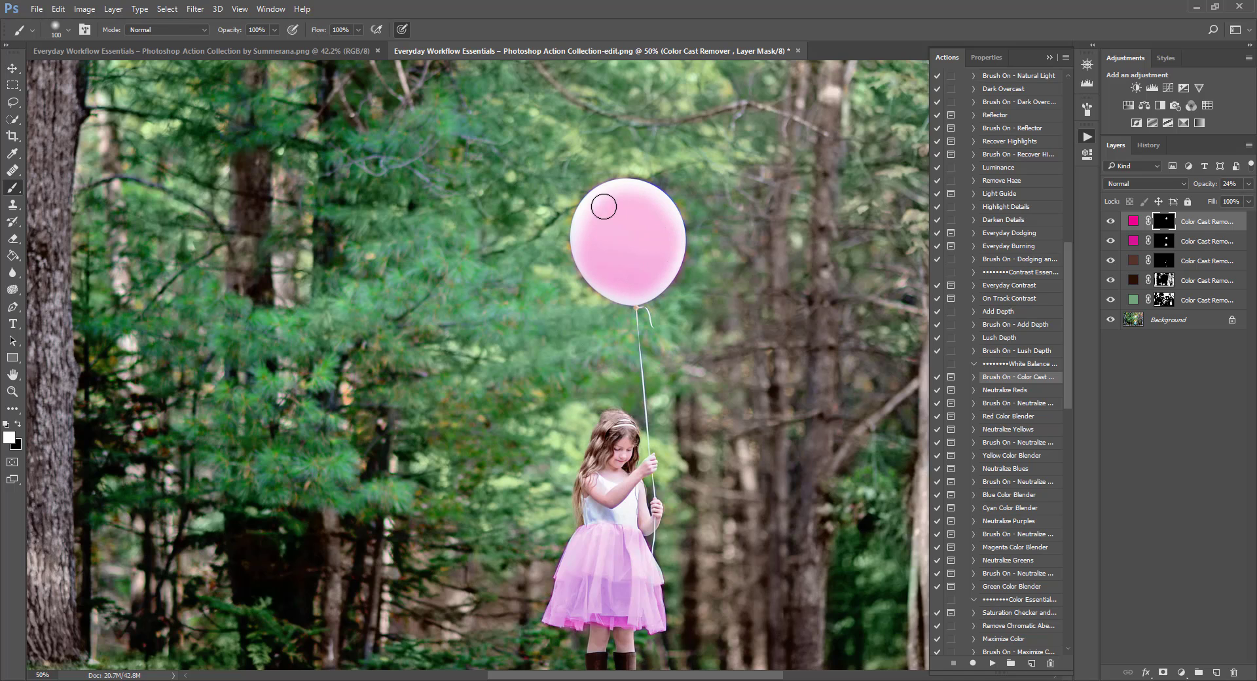
Step: Reduce the brush size to 35 and lower the top Color Cast Remover layer's opacity to 10%
key("bracketleft")
key("bracketleft")
key("bracketleft")
key("bracketleft")
key("bracketleft")
key("bracketleft")
left_click(1247, 184)
left_click_drag(1202, 199, 1194, 203)
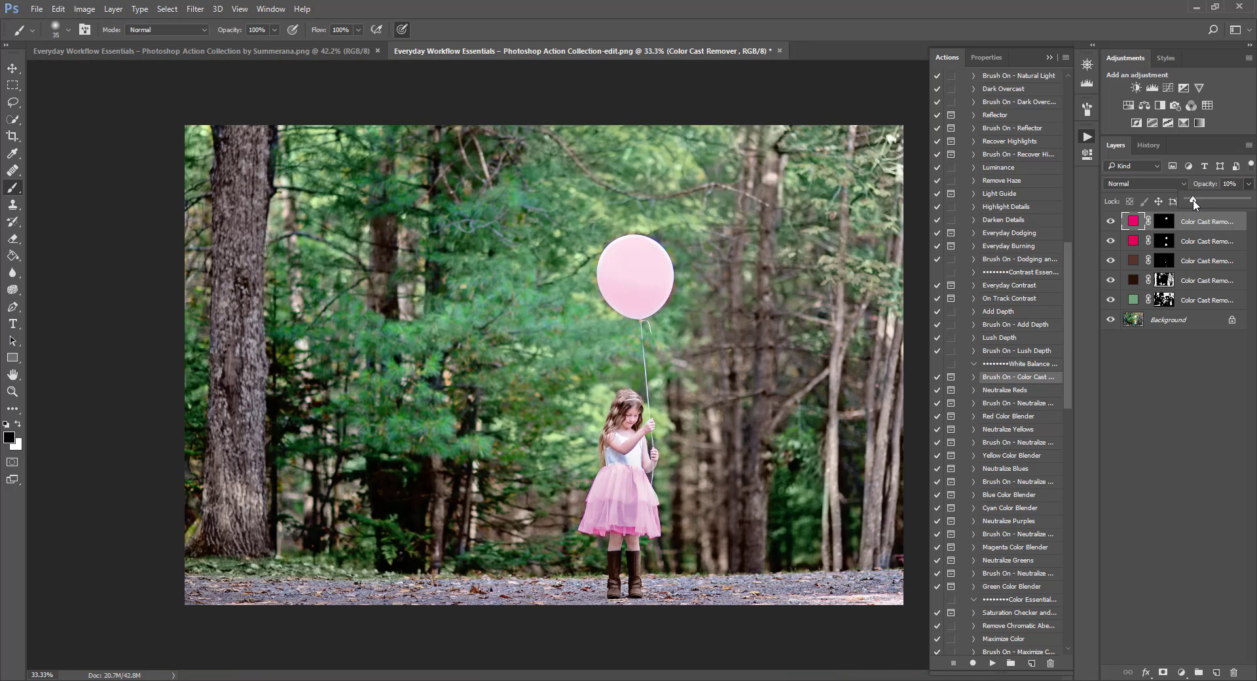
Step: Try the Neutralize Reds action with the Reds color range and remove the resulting layer group
left_click(1008, 391)
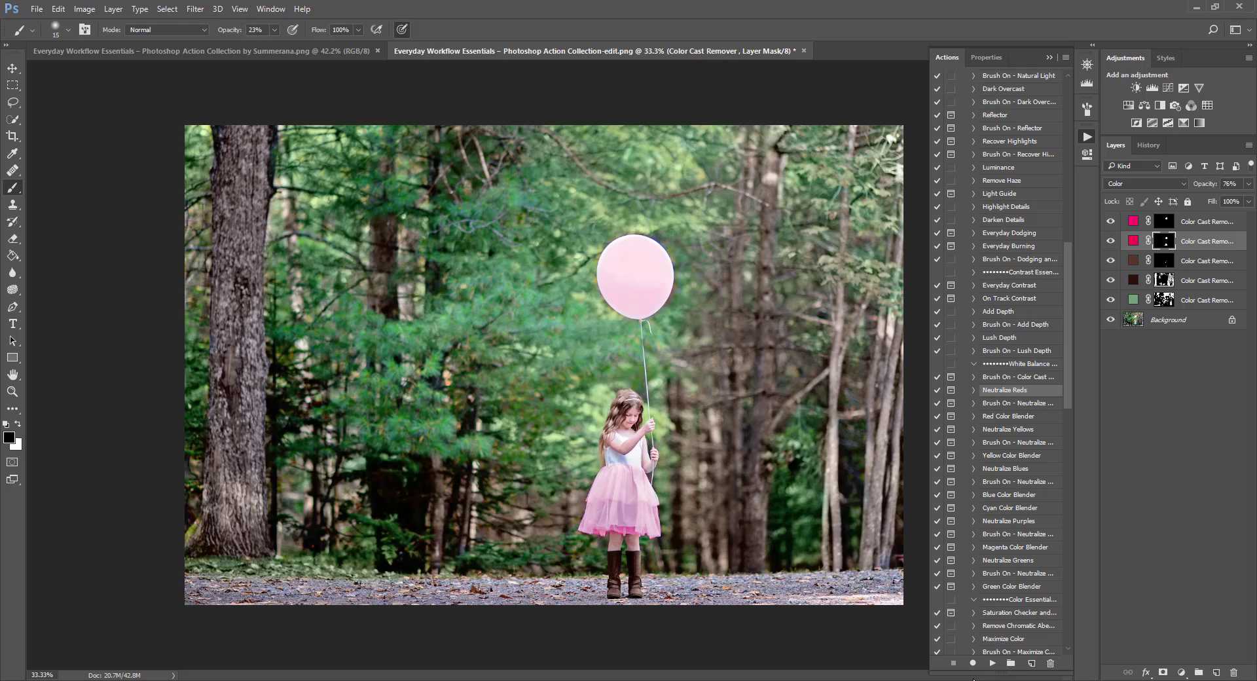
left_click(992, 663)
left_click(590, 272)
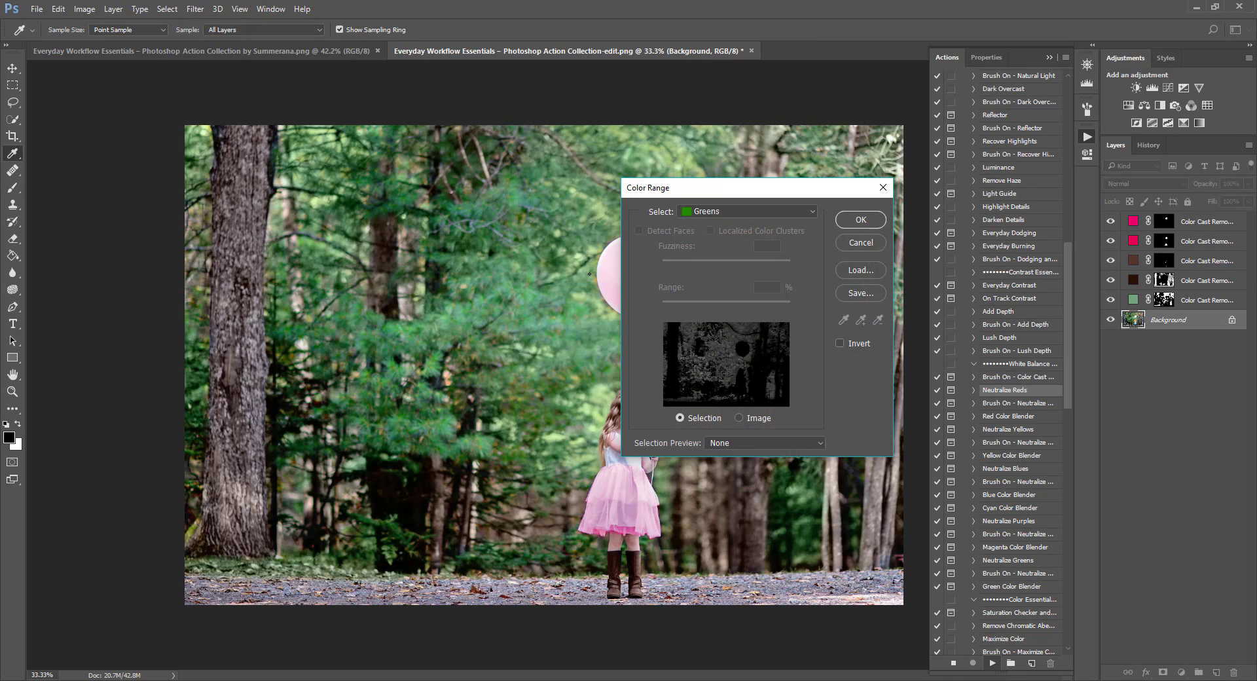
left_click(730, 208)
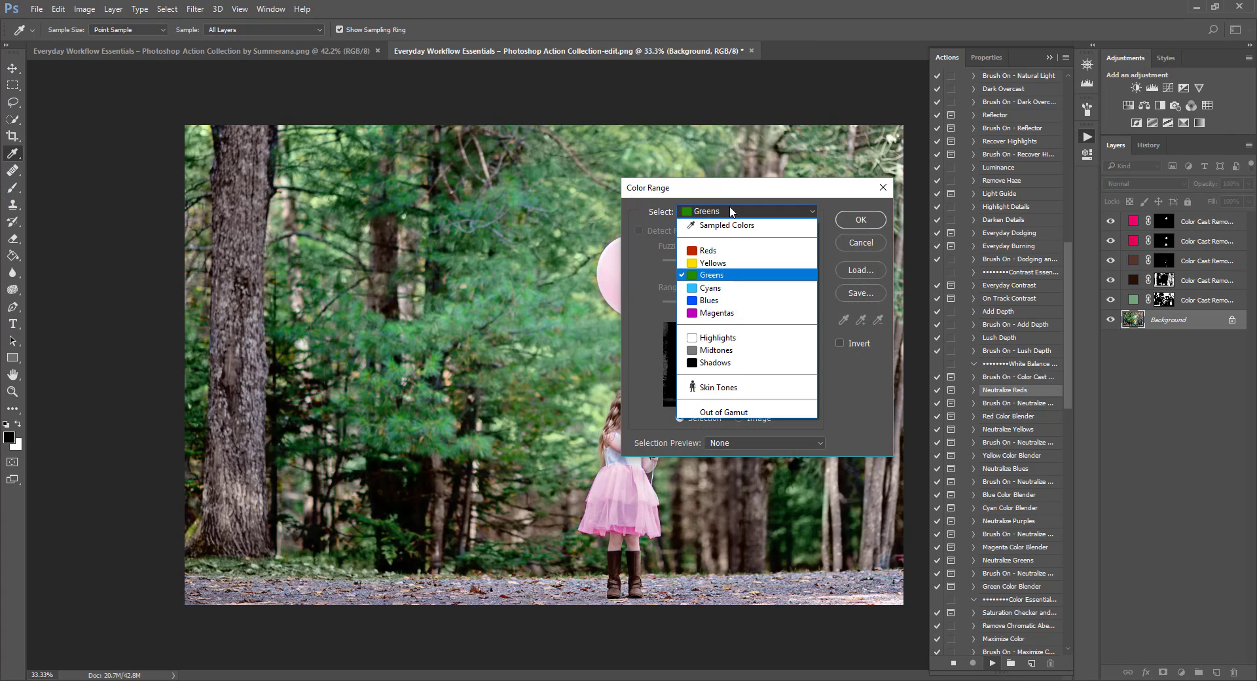
left_click(687, 252)
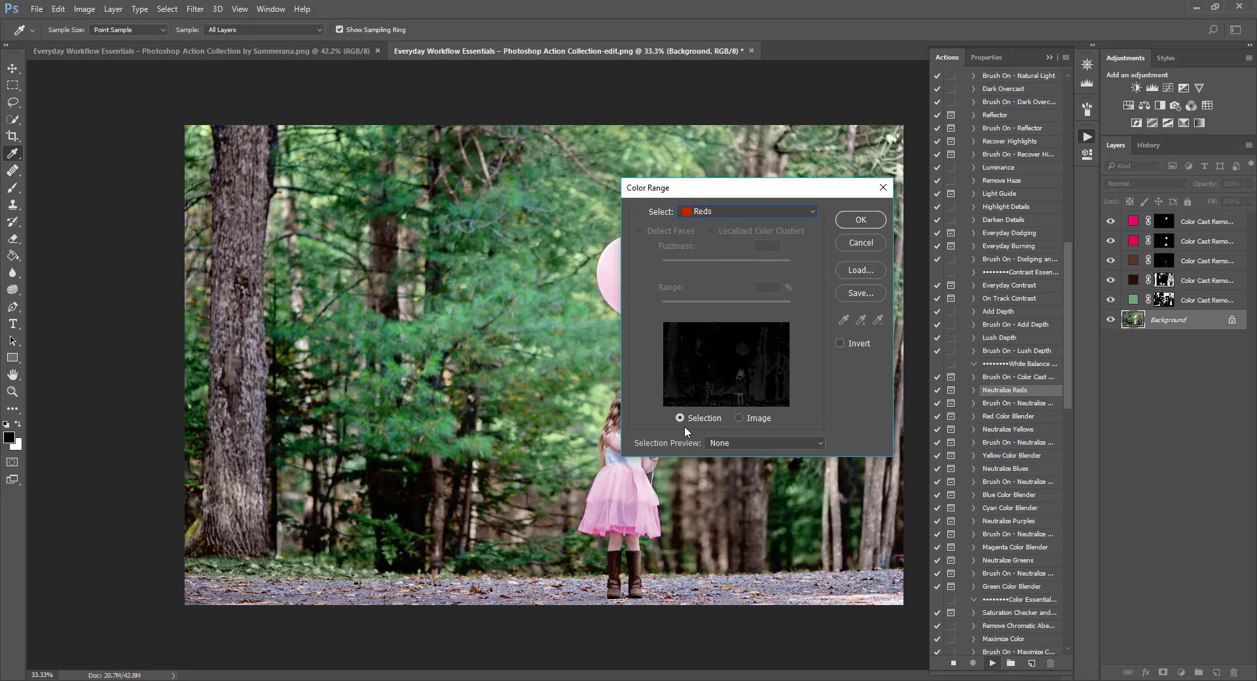
left_click(734, 211)
left_click(862, 221)
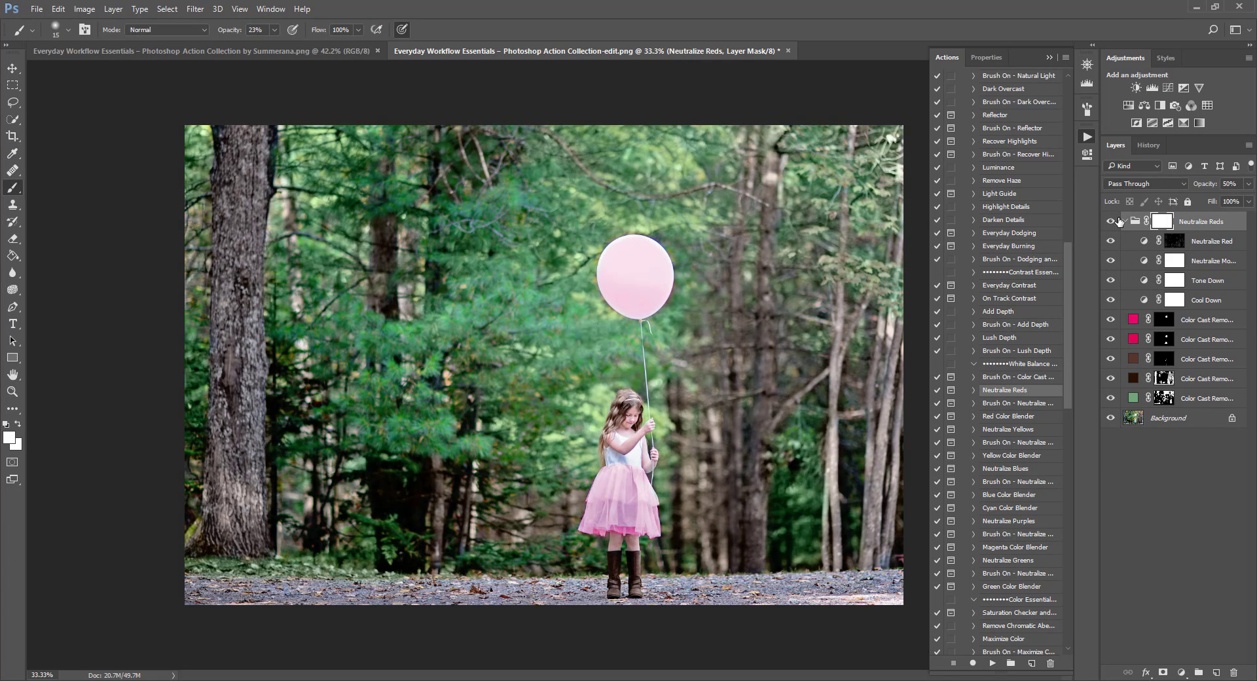
left_click(1111, 222)
left_click_drag(1222, 220, 1207, 526)
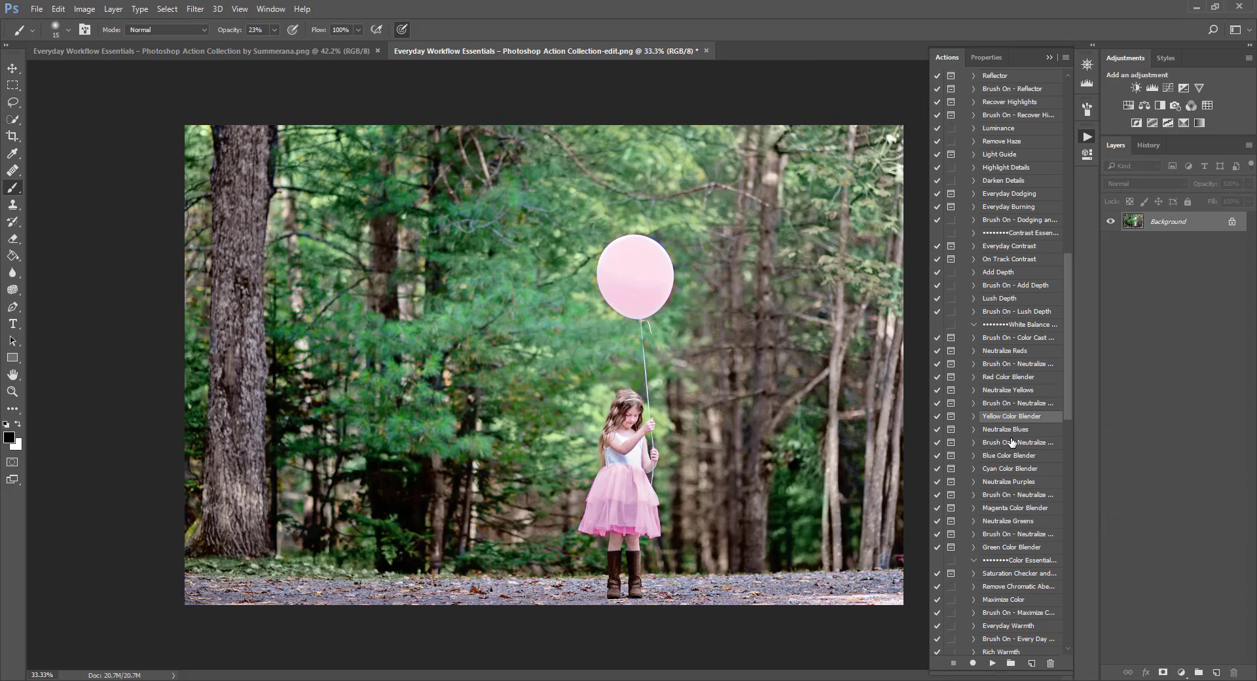
Step: Run the Neutralize Blues action and choose Blues as its Color Range selection
left_click(1008, 429)
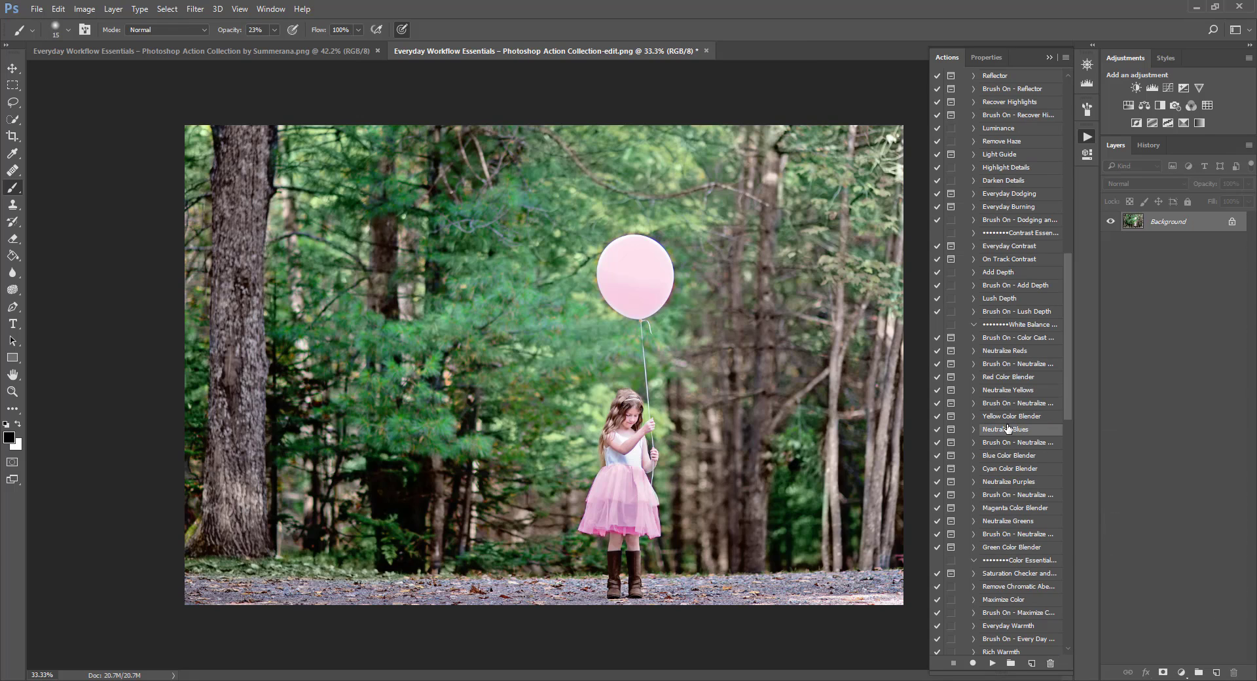
left_click(993, 662)
key("Return")
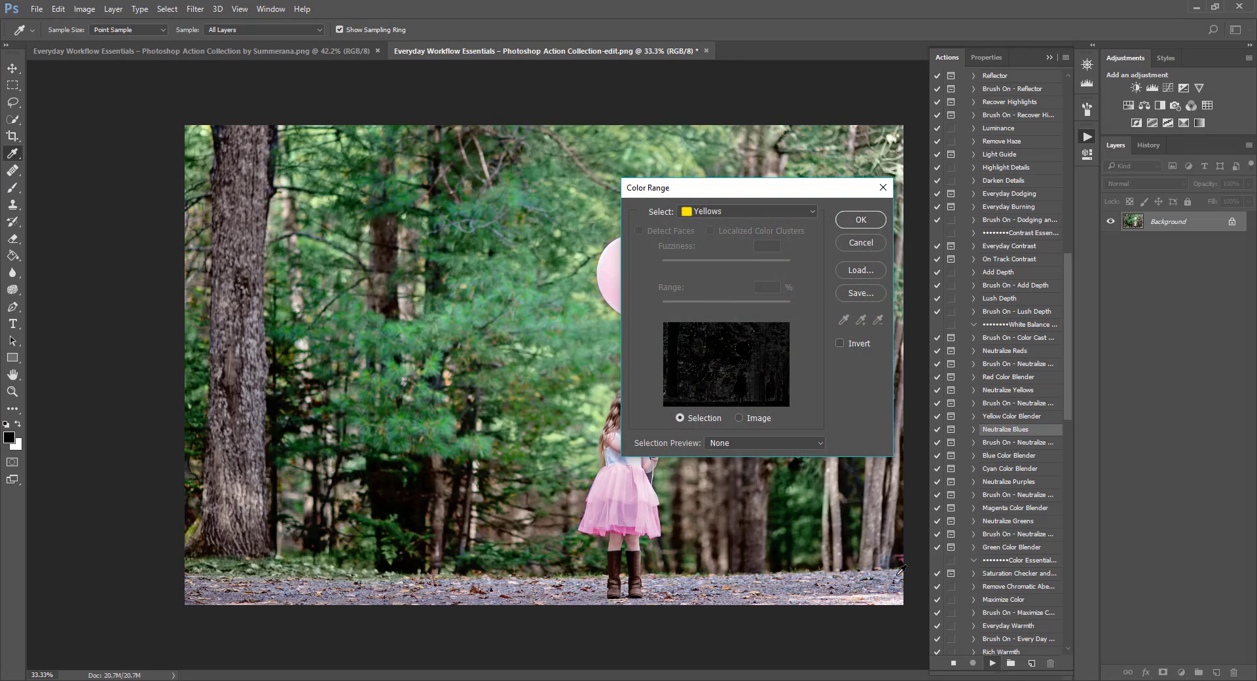
left_click(746, 211)
left_click(719, 296)
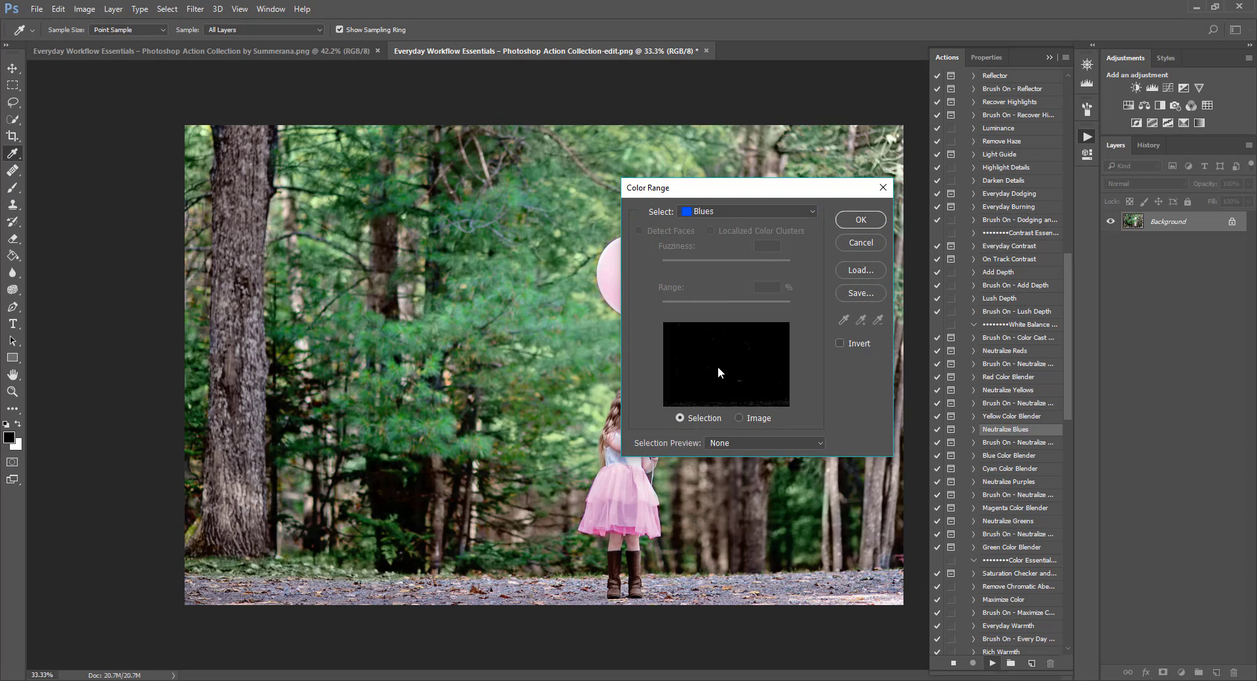
Step: Switch the Color Range selection to Sampled Colors and sample the pine branches, then the bluish gravel path
left_click(769, 212)
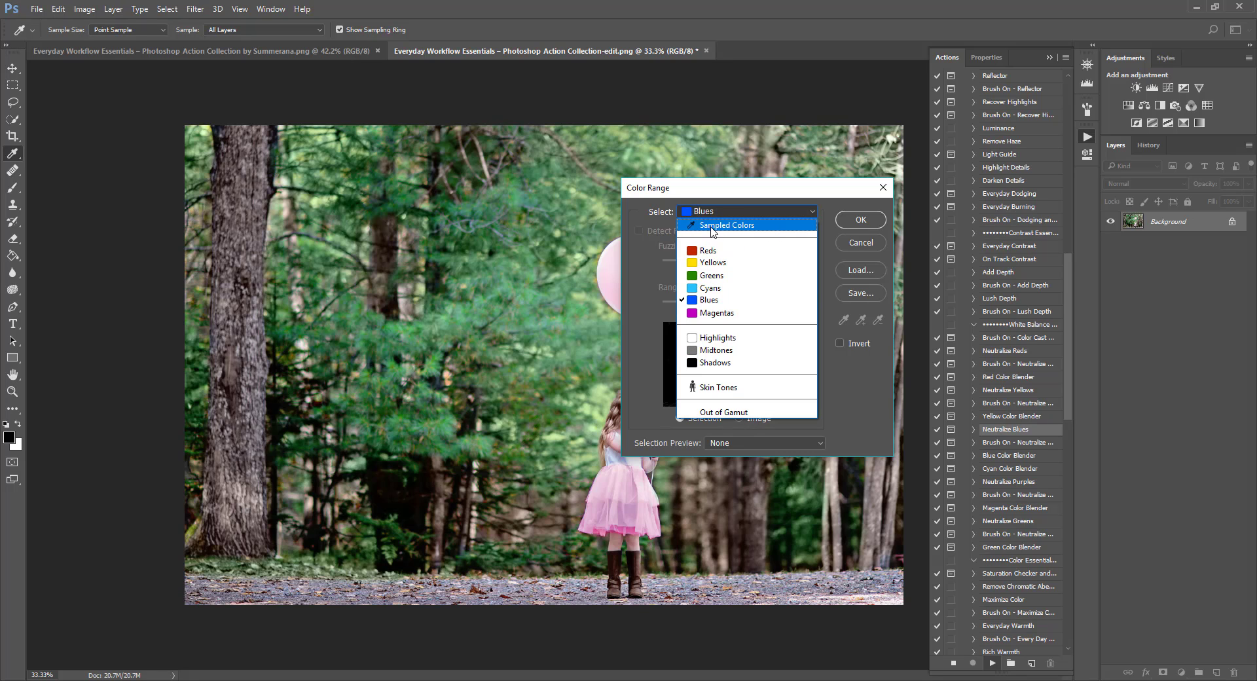
left_click(712, 226)
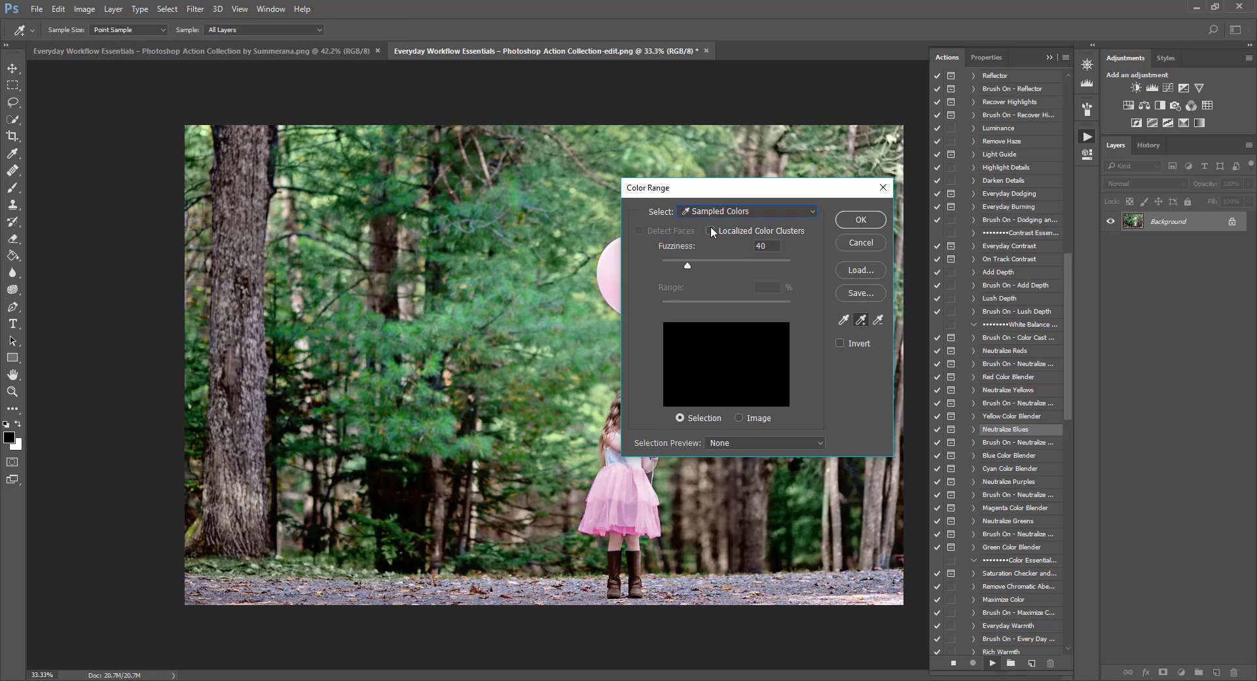
left_click(859, 320)
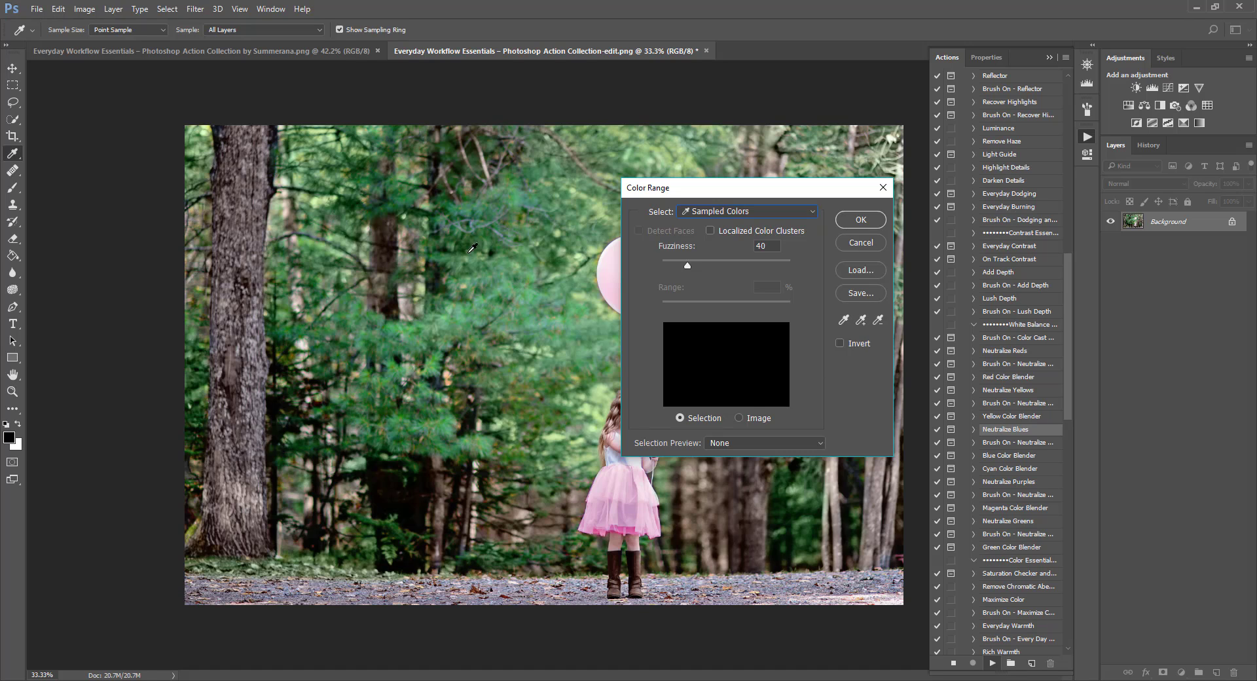
left_click(478, 214)
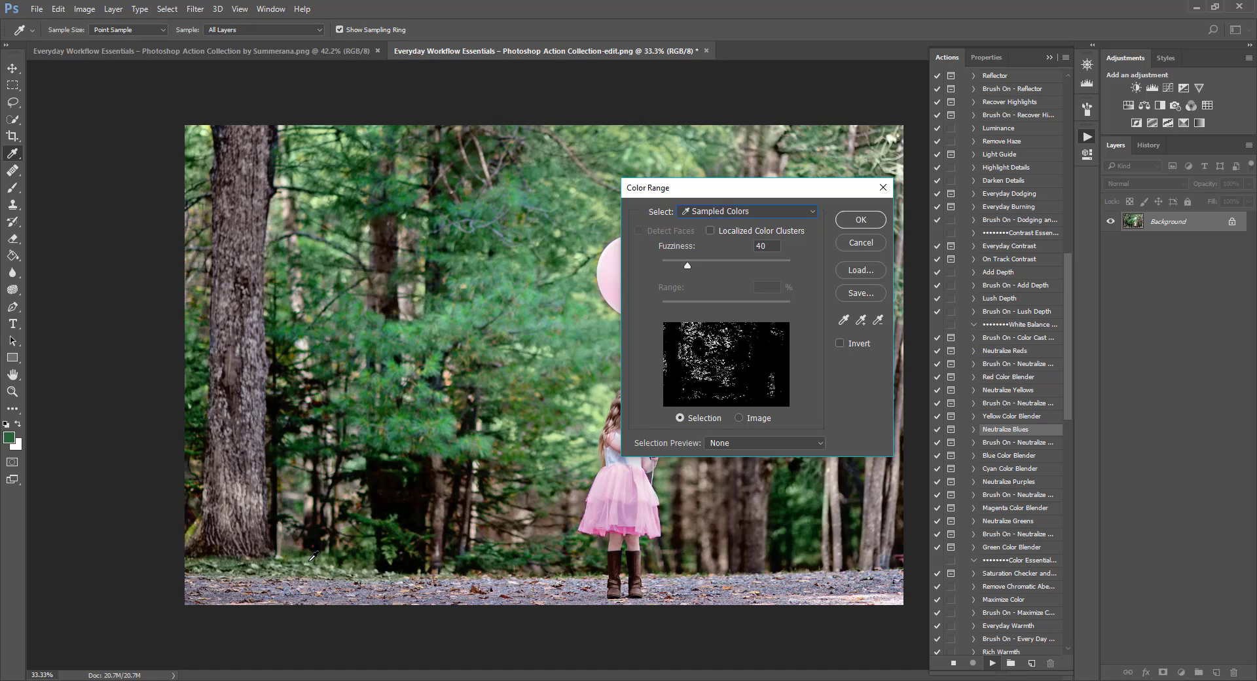
left_click(323, 587)
Step: Add the girl's bodice, the gravel and the background behind her to the sampled colors and accept the color range
left_click_drag(727, 188, 776, 125)
left_click(910, 257)
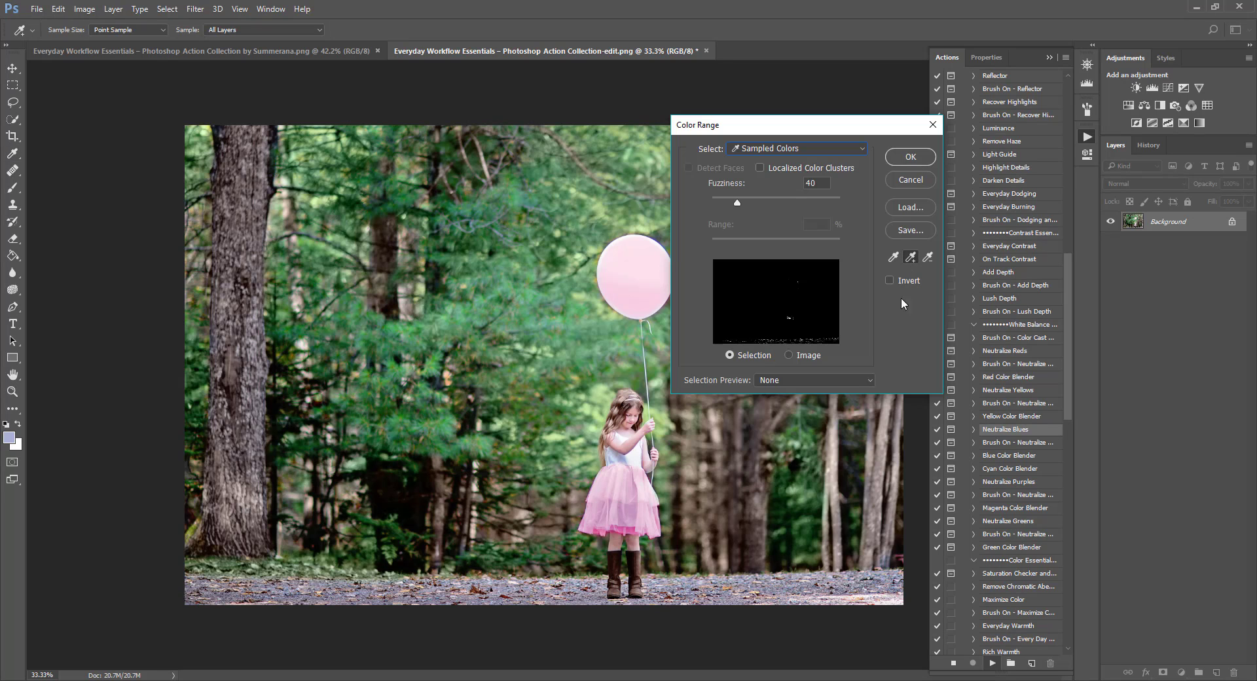
left_click(620, 461)
left_click(620, 462)
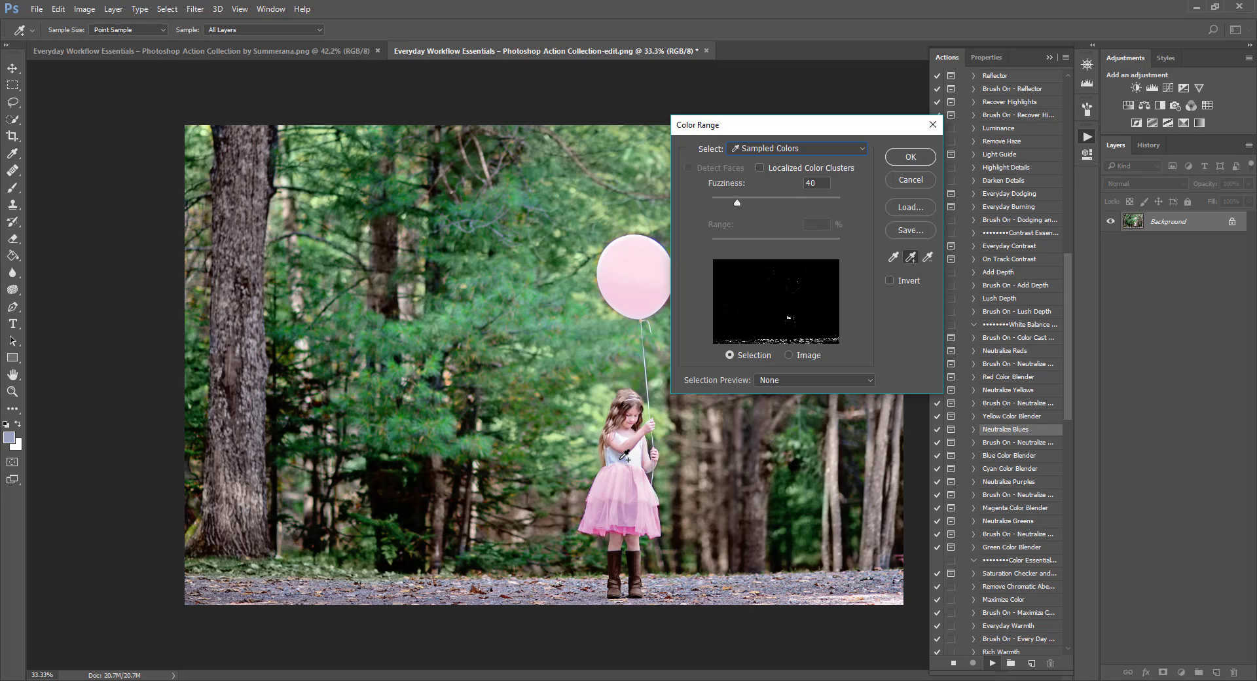
left_click(681, 580)
left_click(692, 533)
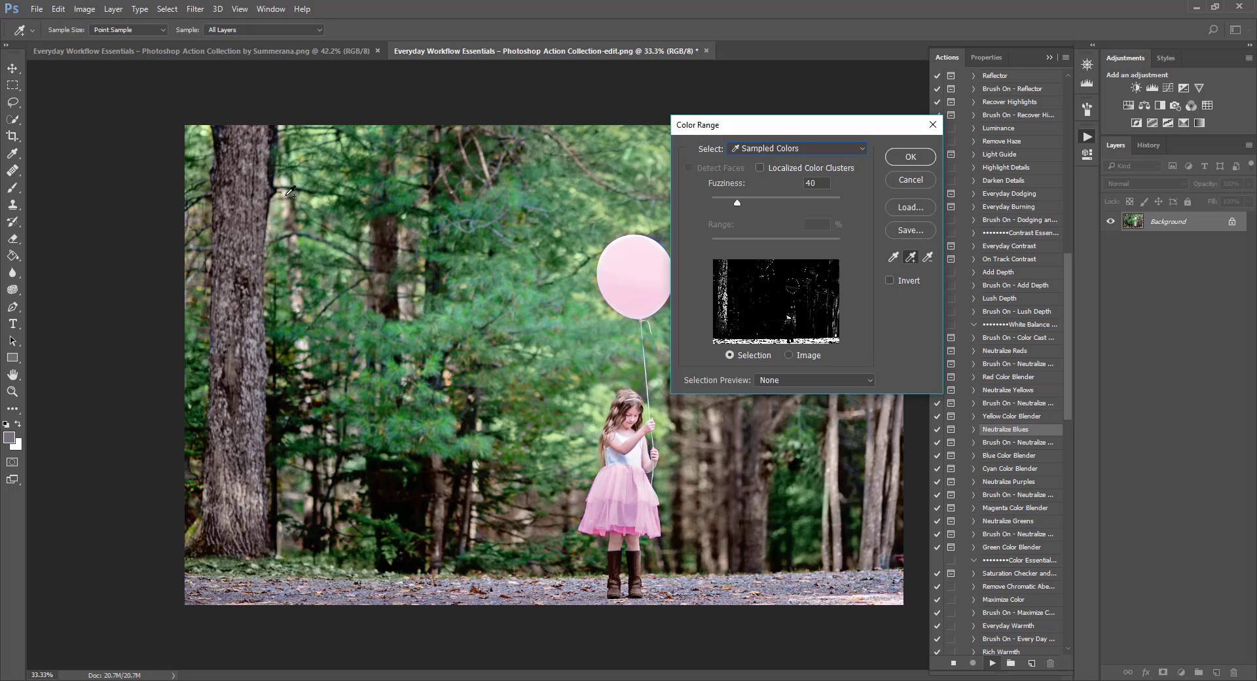
left_click(914, 155)
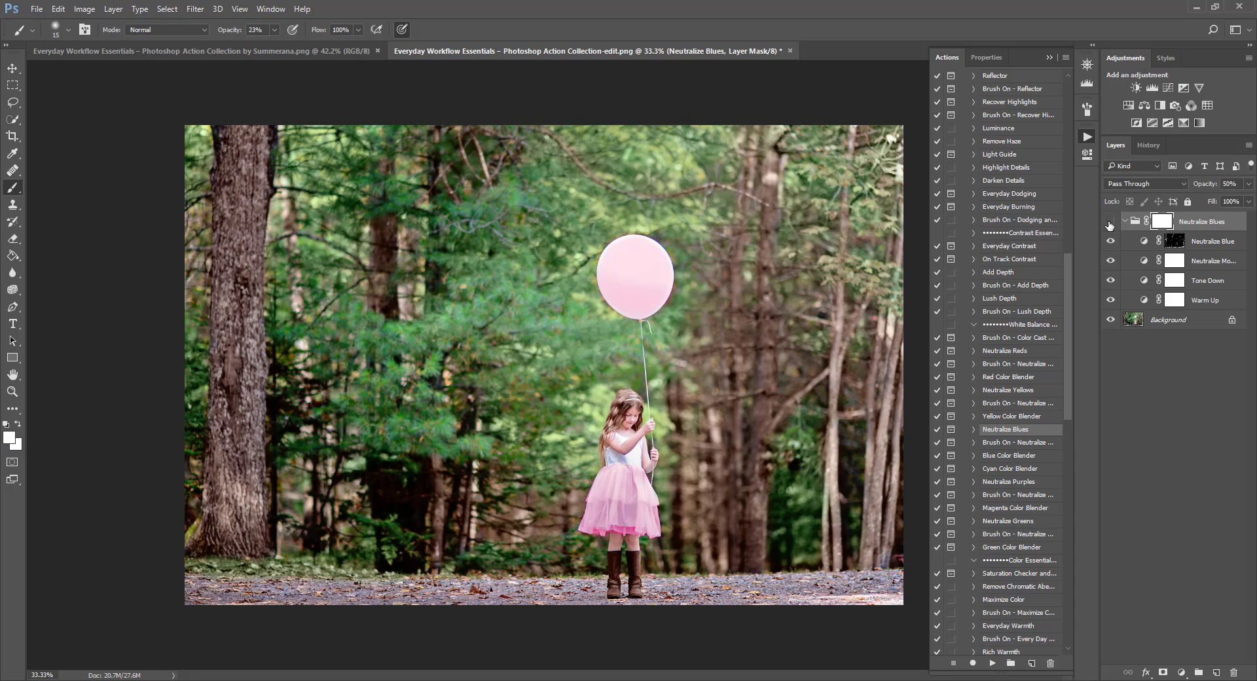
Step: Fine-tune the Neutralize Blues group's opacity and check the adjustment layers inside it
left_click(1249, 183)
left_click_drag(1217, 199, 1213, 206)
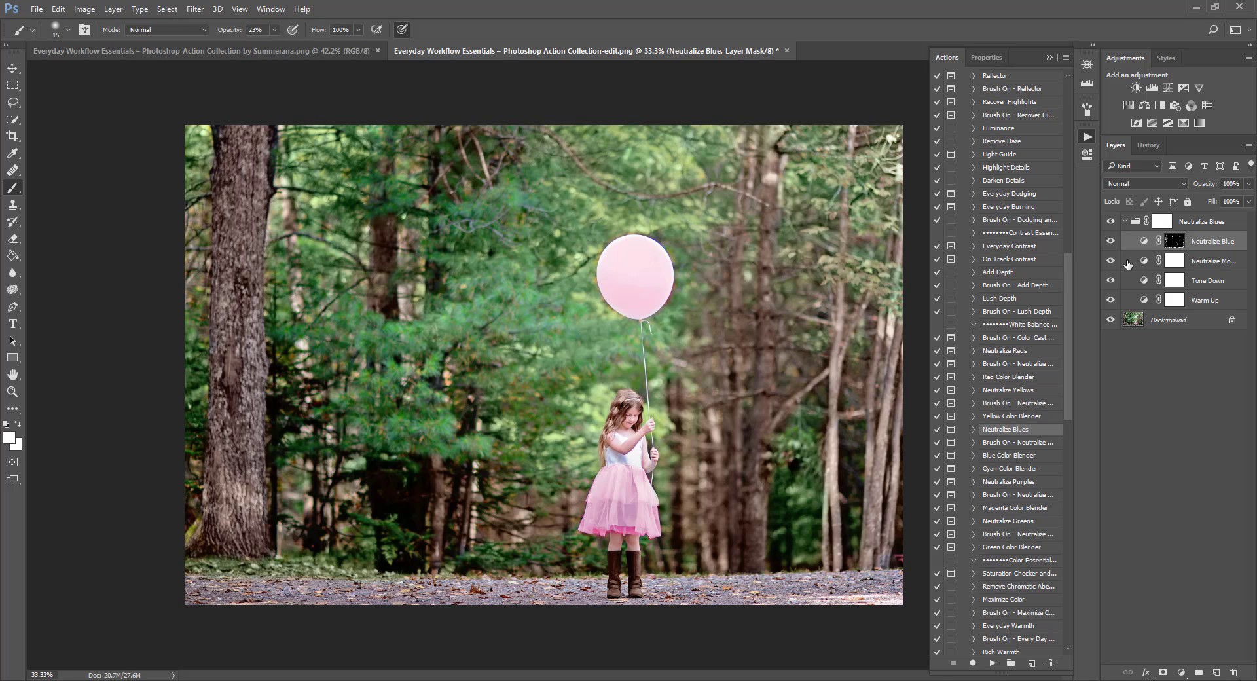
left_click(1126, 261)
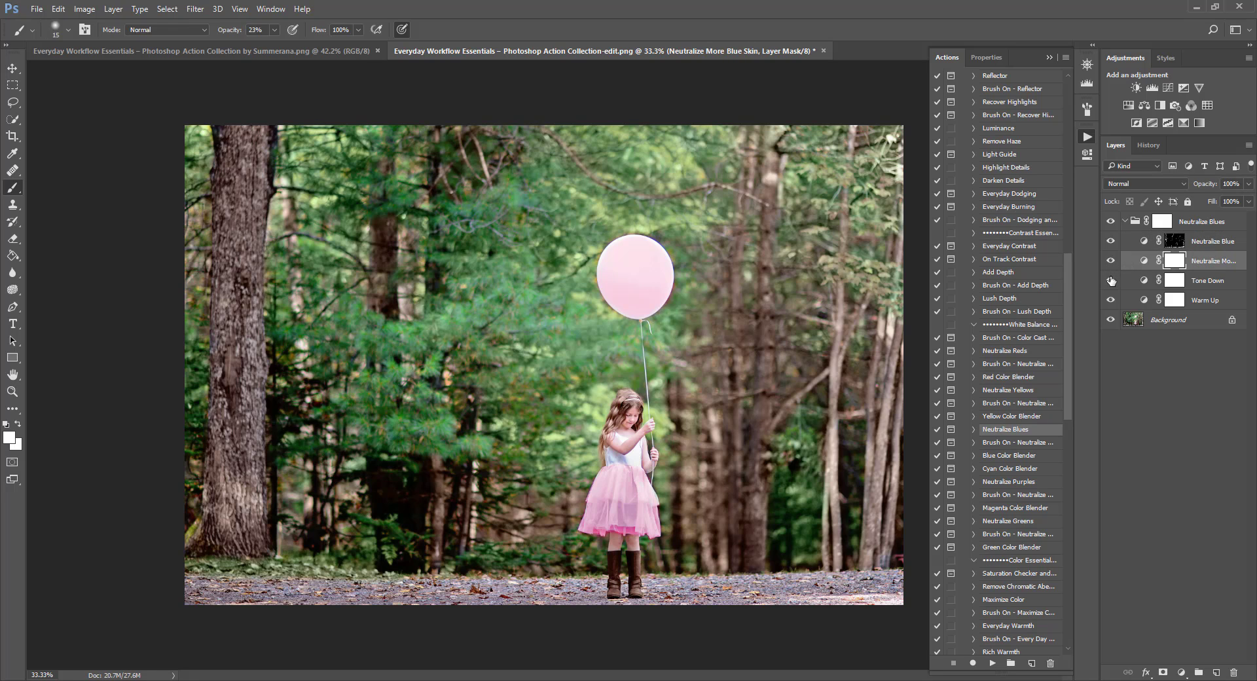
left_click(1201, 221)
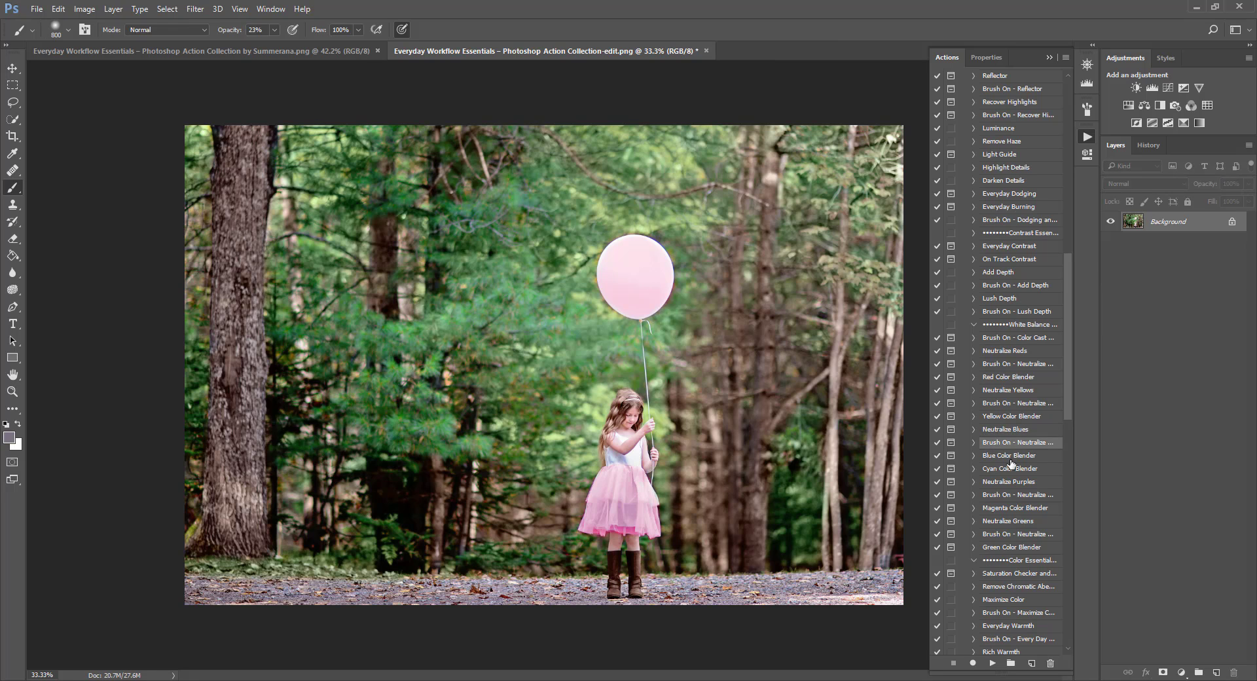
Step: Try the Blue Color Blender action's Selective Color layer and delete the resulting group
left_click(1010, 460)
left_click(991, 663)
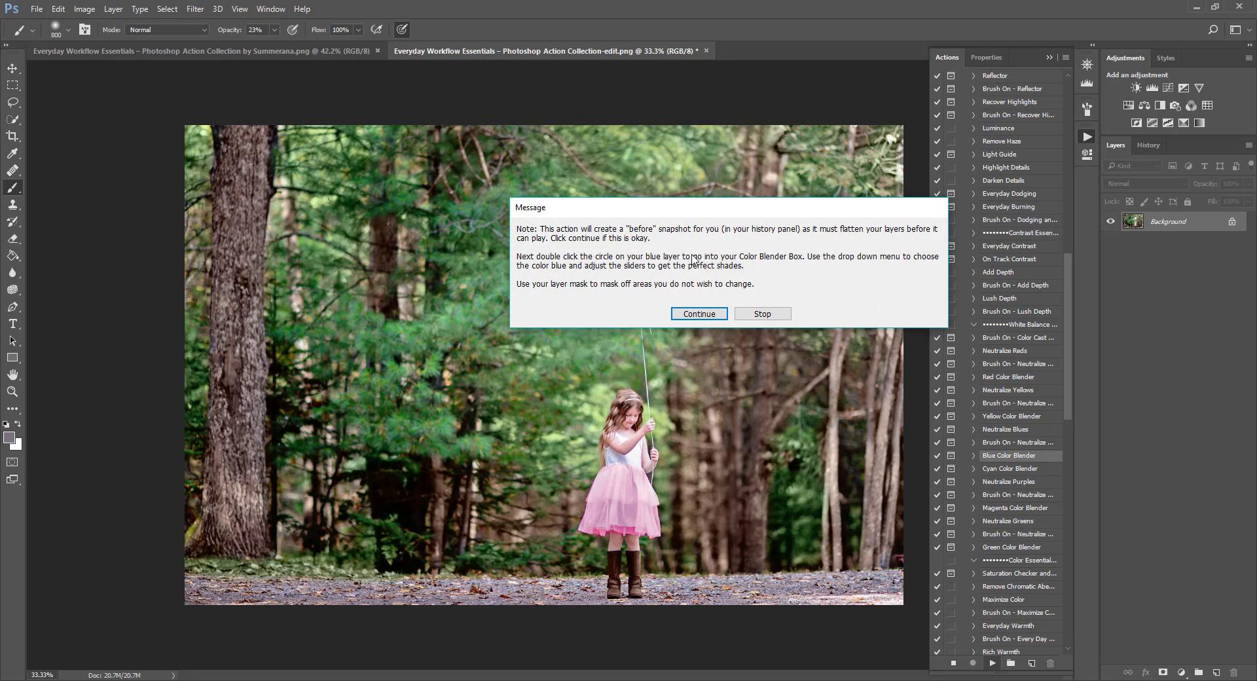
left_click(697, 313)
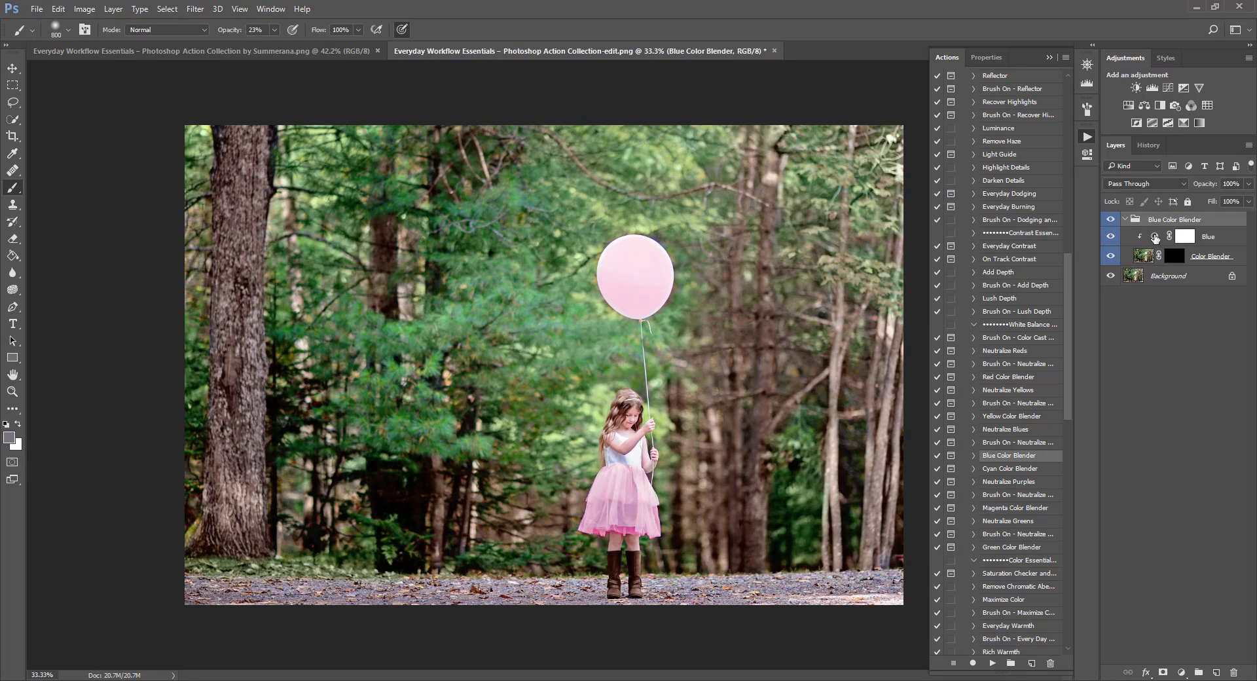
double_click(1155, 237)
left_click(982, 116)
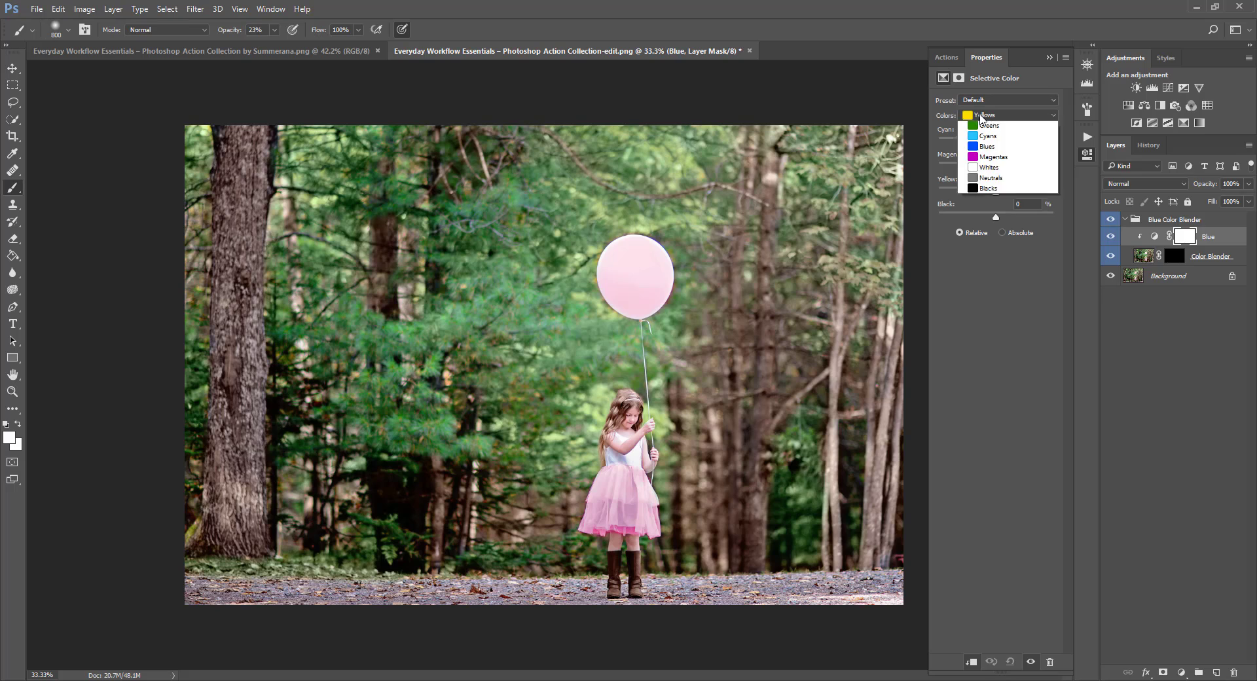
left_click(987, 169)
left_click_drag(995, 168, 1233, 672)
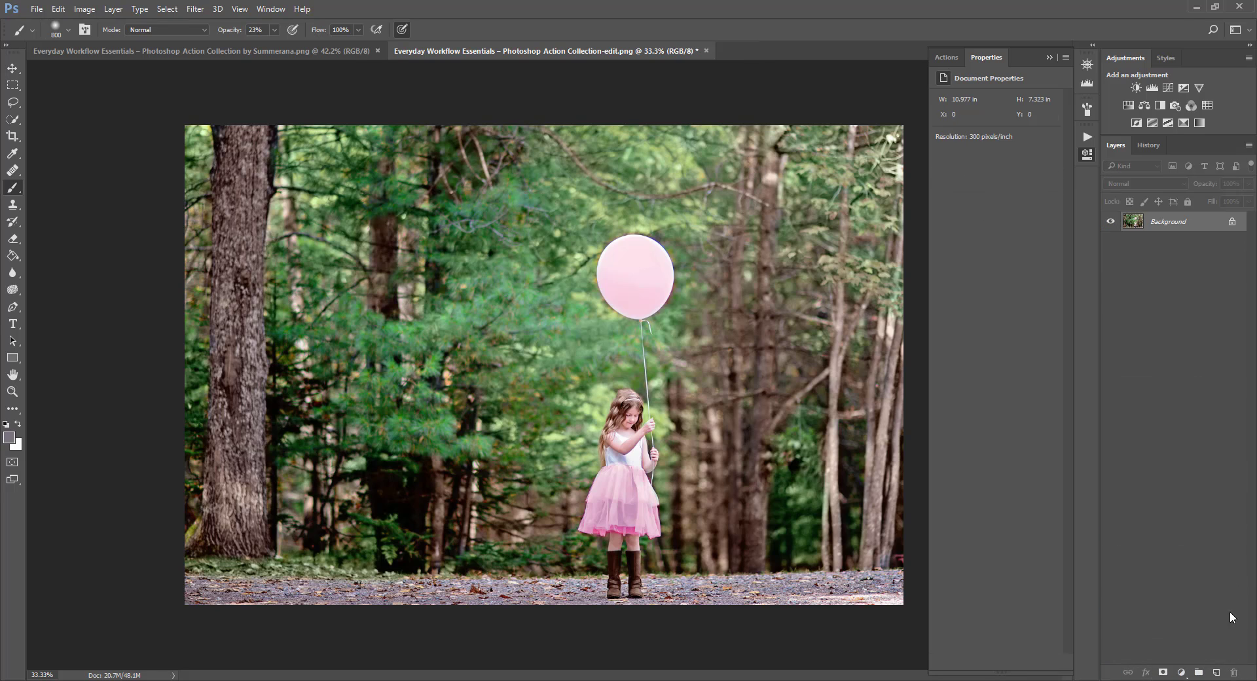
Step: Run the Neutralize Purples action and accept the existing sampled colors as its color range
left_click(1087, 140)
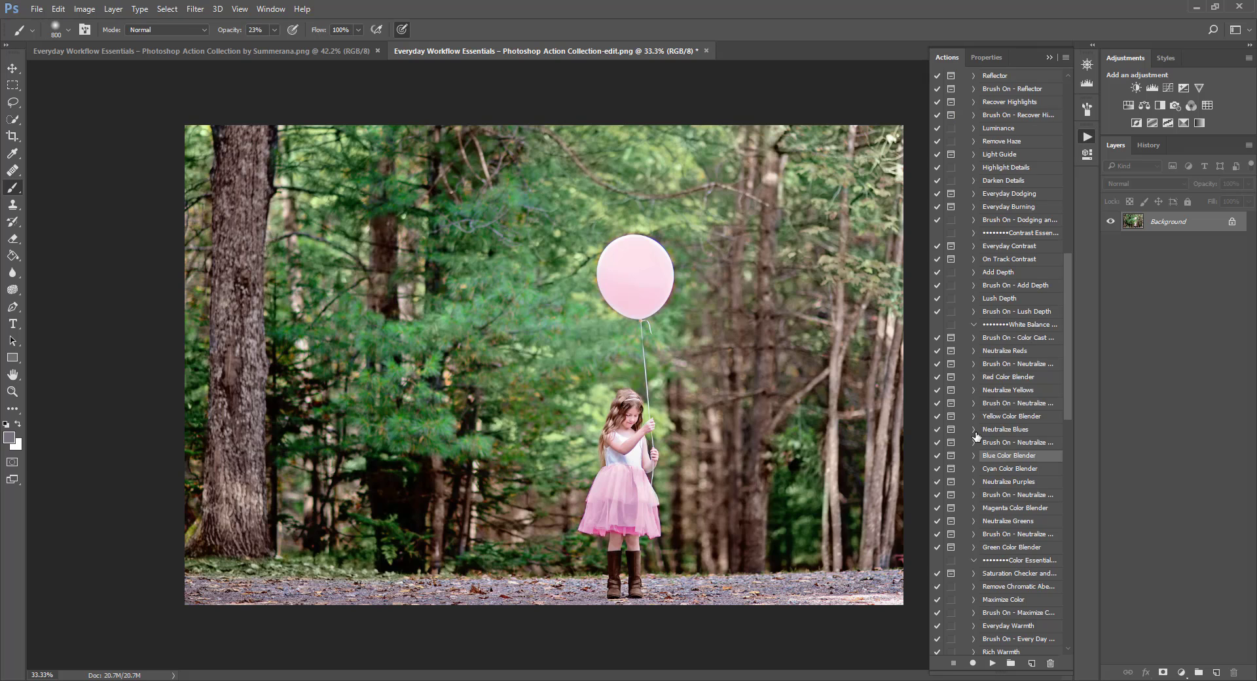
left_click(1001, 469)
left_click(1004, 484)
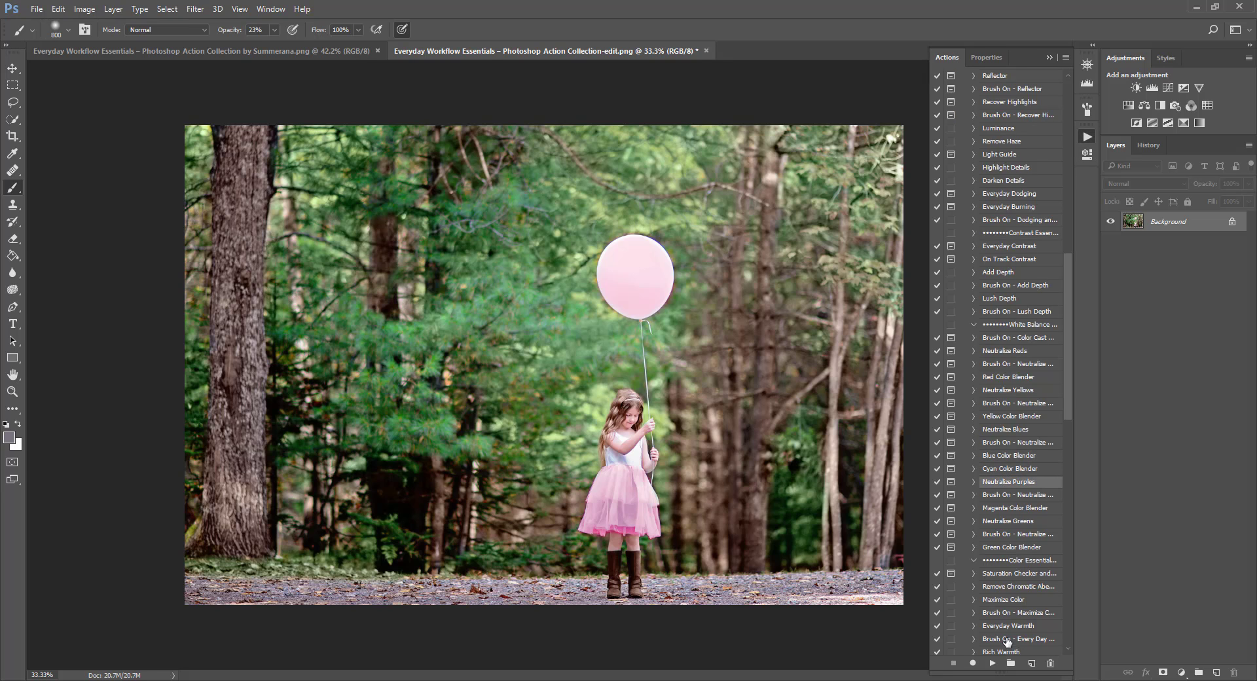
left_click(992, 663)
key("Return")
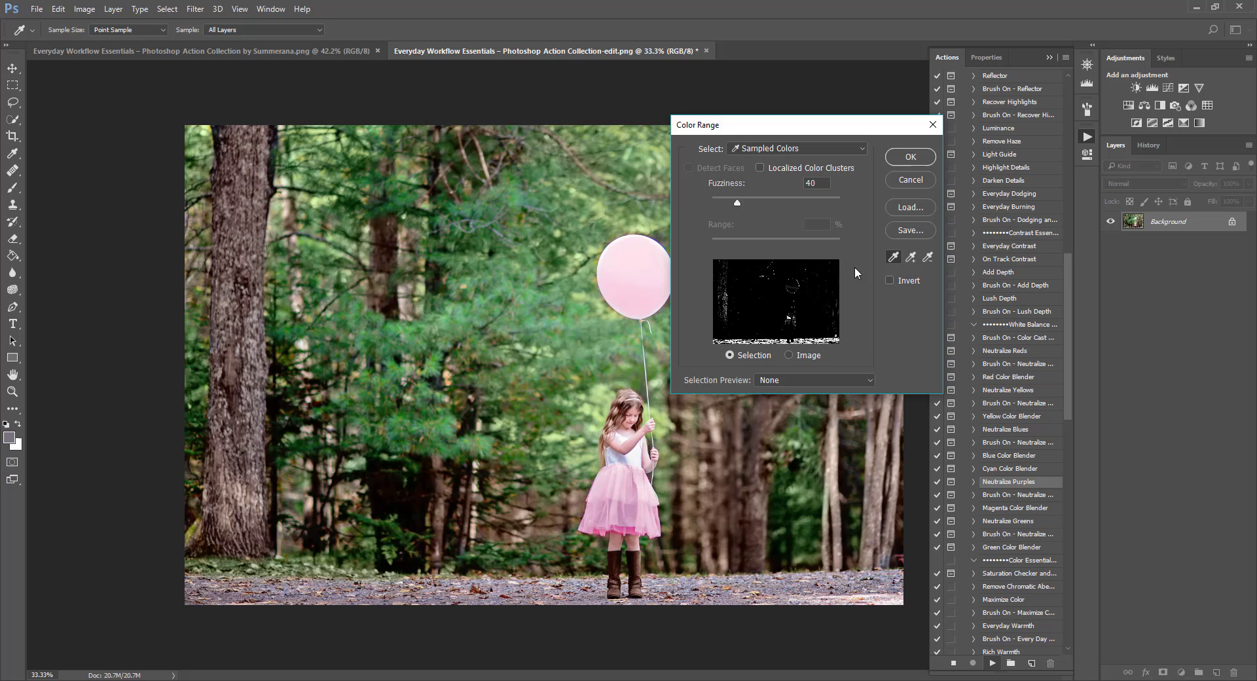
left_click(910, 158)
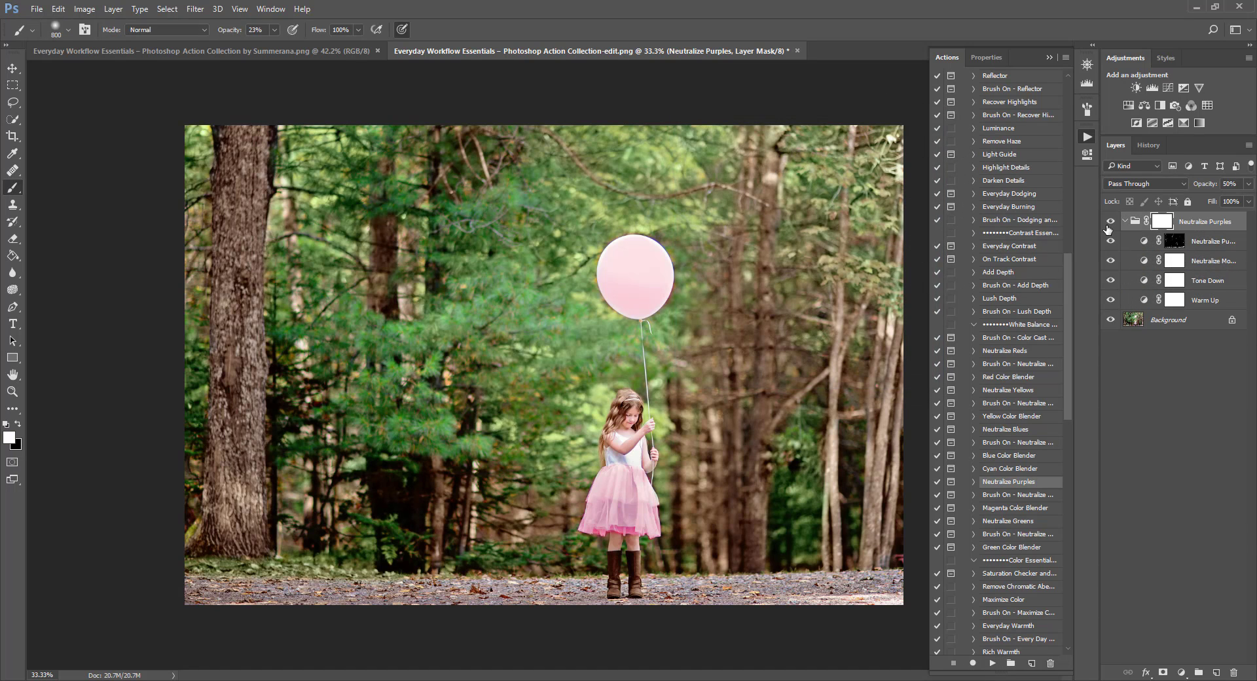
Step: Set the Neutralize Purples group's opacity to 28% and flatten the image
left_click(1250, 184)
left_click_drag(1188, 205, 1206, 205)
left_click(114, 9)
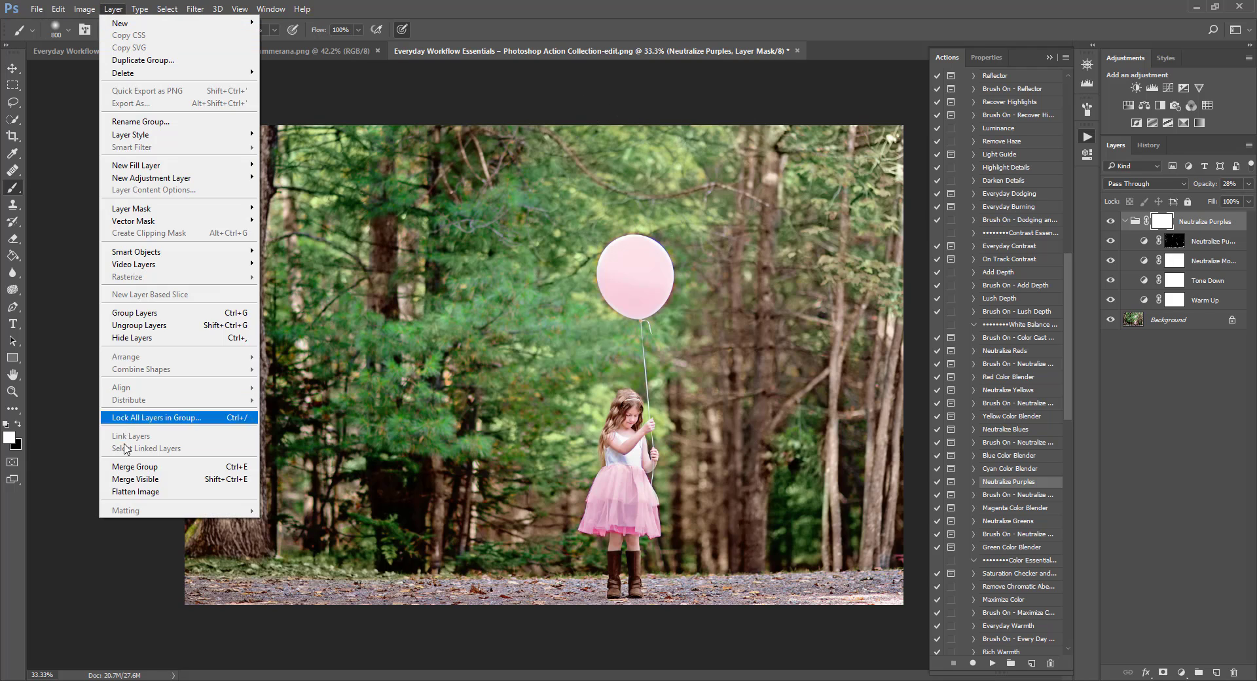
left_click(136, 491)
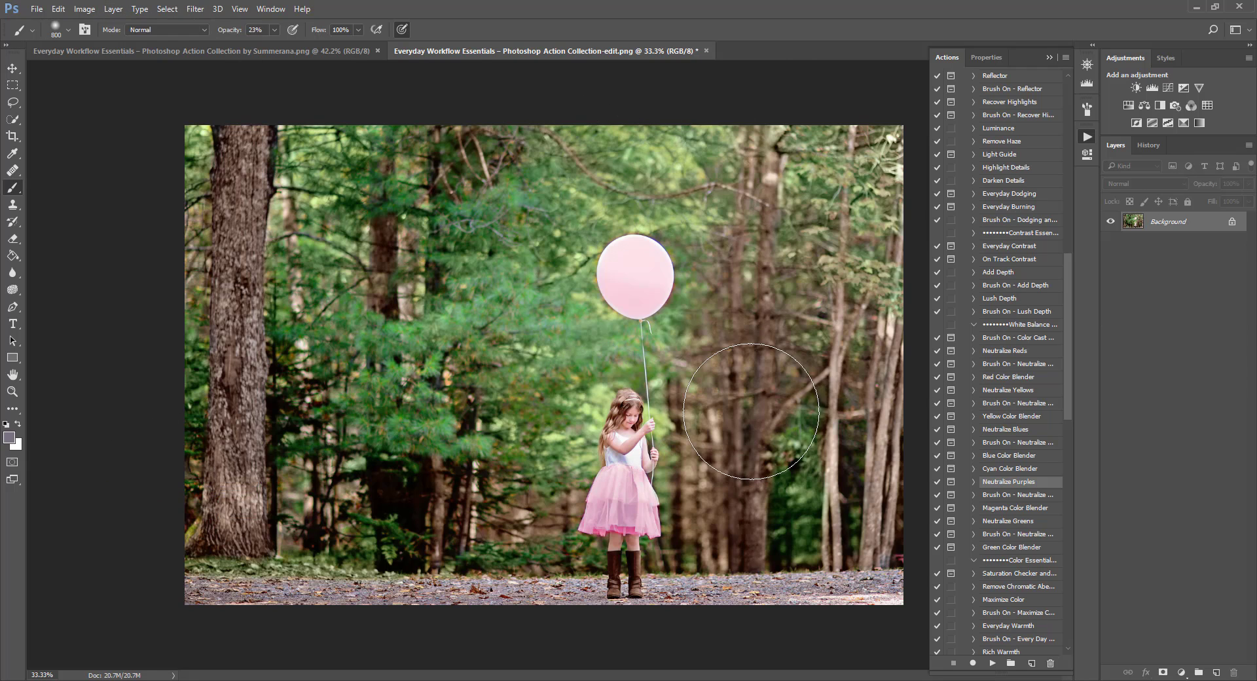
Step: Zoom in to 100% on the girl to examine the colors of her dress and skin
key("ctrl+plus")
key("ctrl+plus")
key("ctrl+plus")
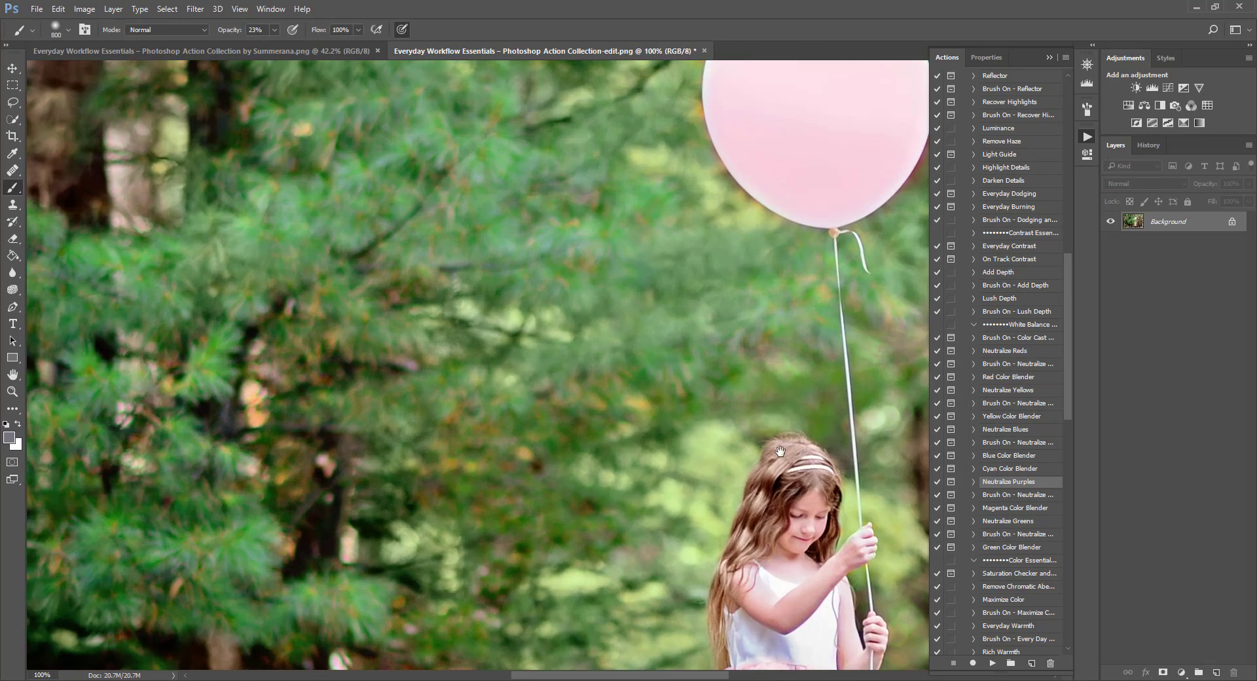
left_click_drag(781, 458, 605, 214)
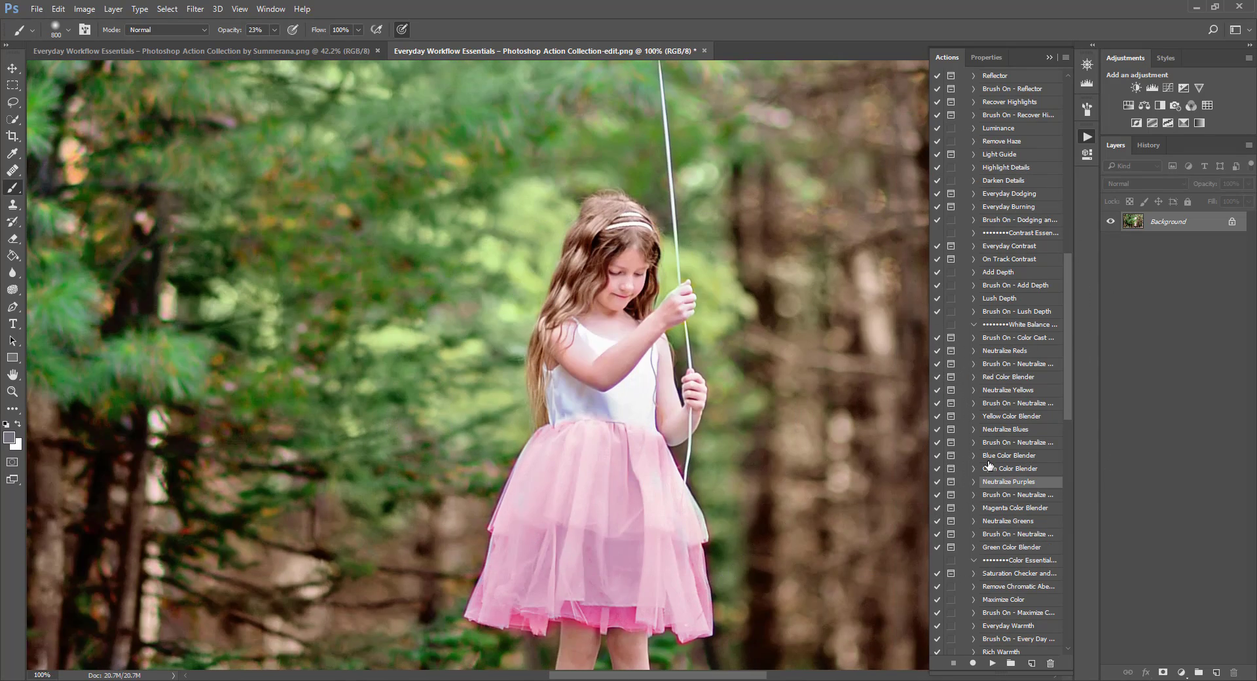
Step: Run the Brush On - Neutralize Purples action with the existing sampled colors and reduce the brush size for detailed mask work on the girl
left_click(1015, 496)
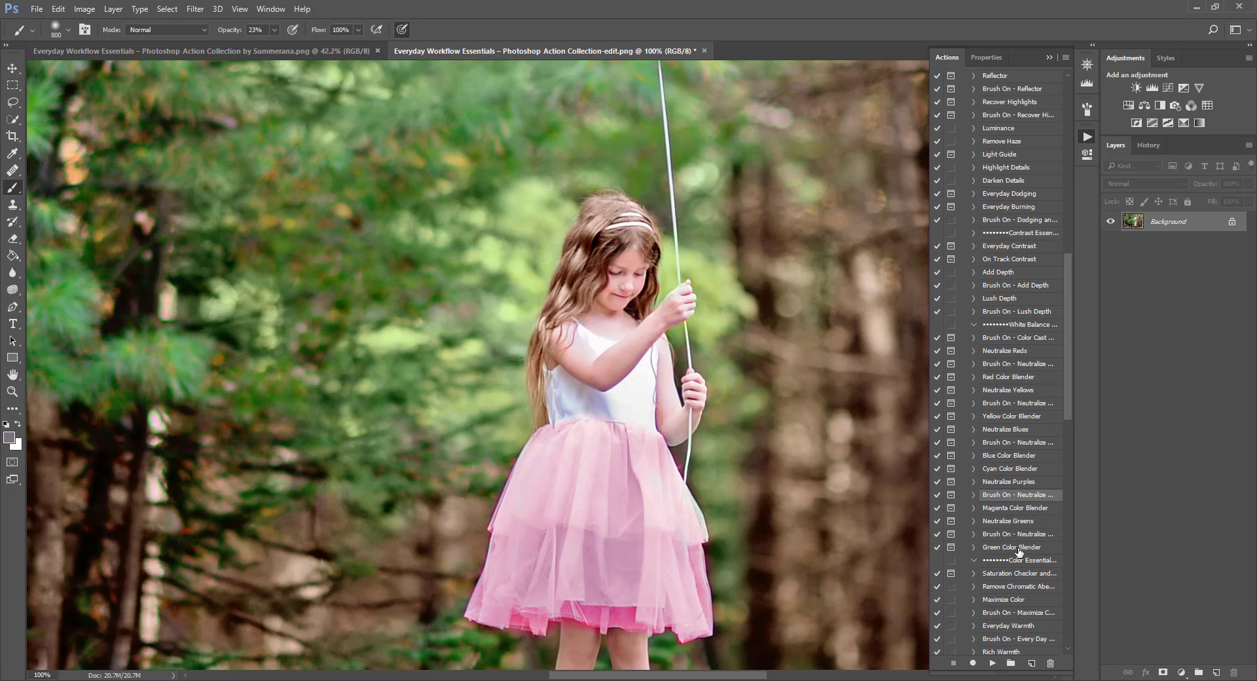
left_click(992, 663)
key("Return")
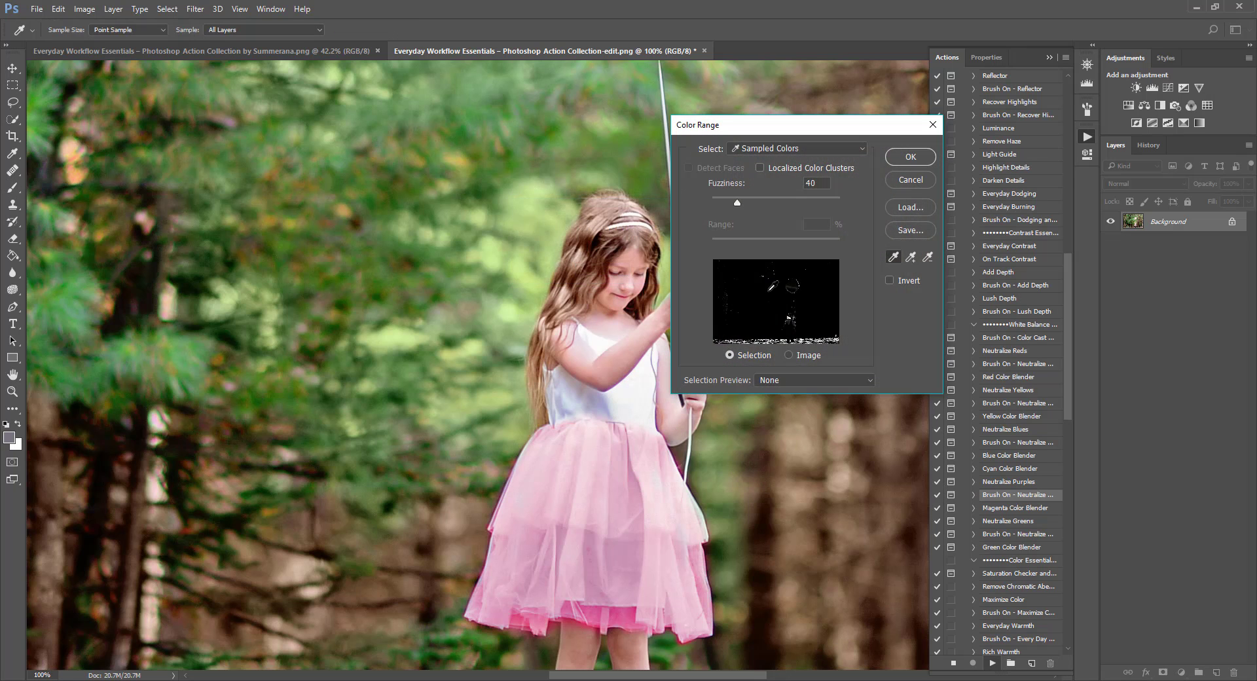
left_click(909, 158)
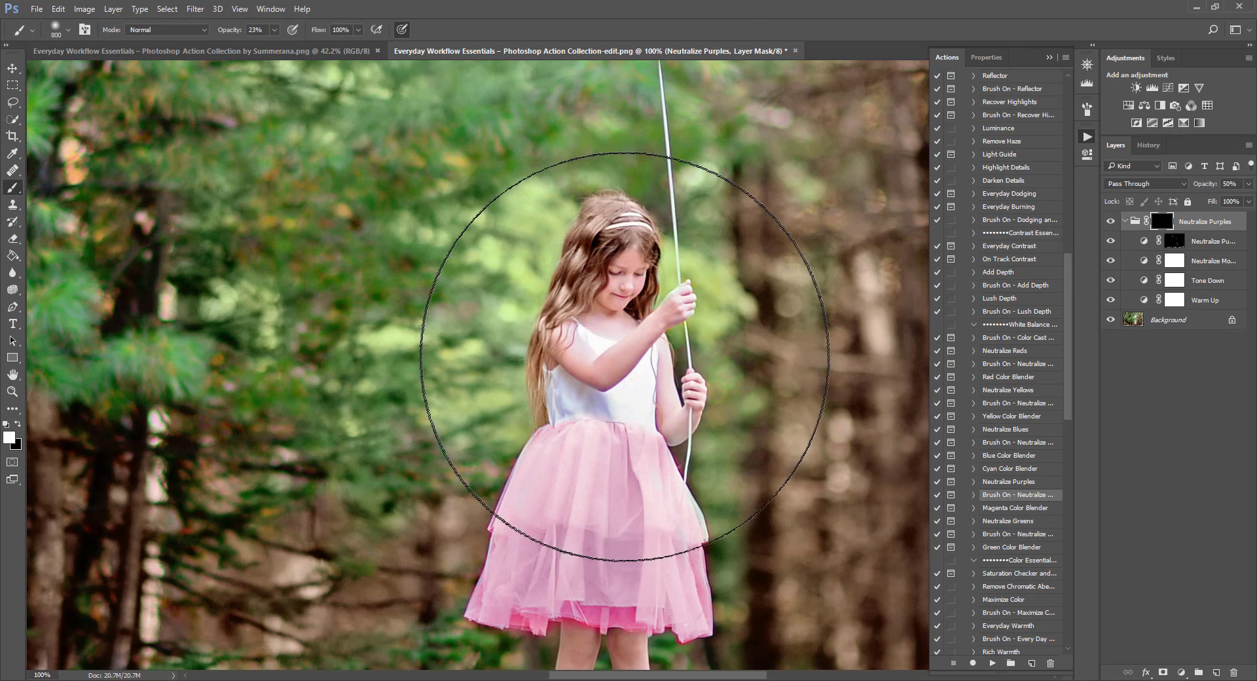
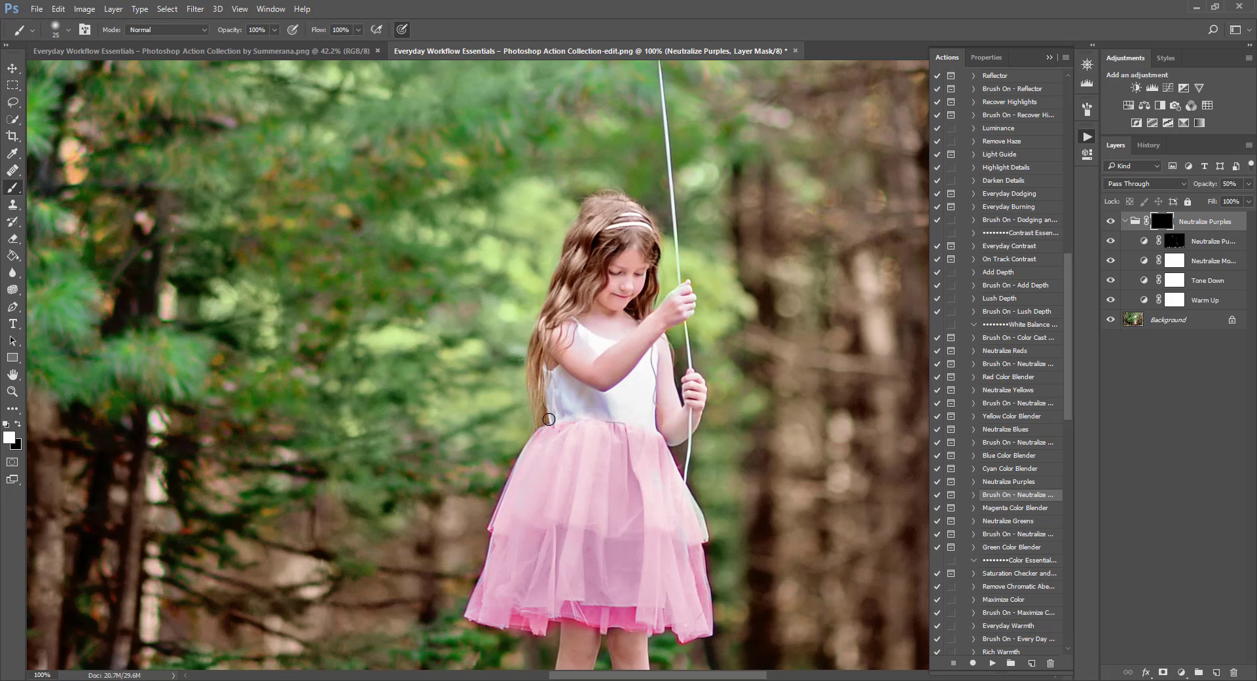
key("bracketleft")
key("bracketleft")
key("ctrl+minus")
key("ctrl+minus")
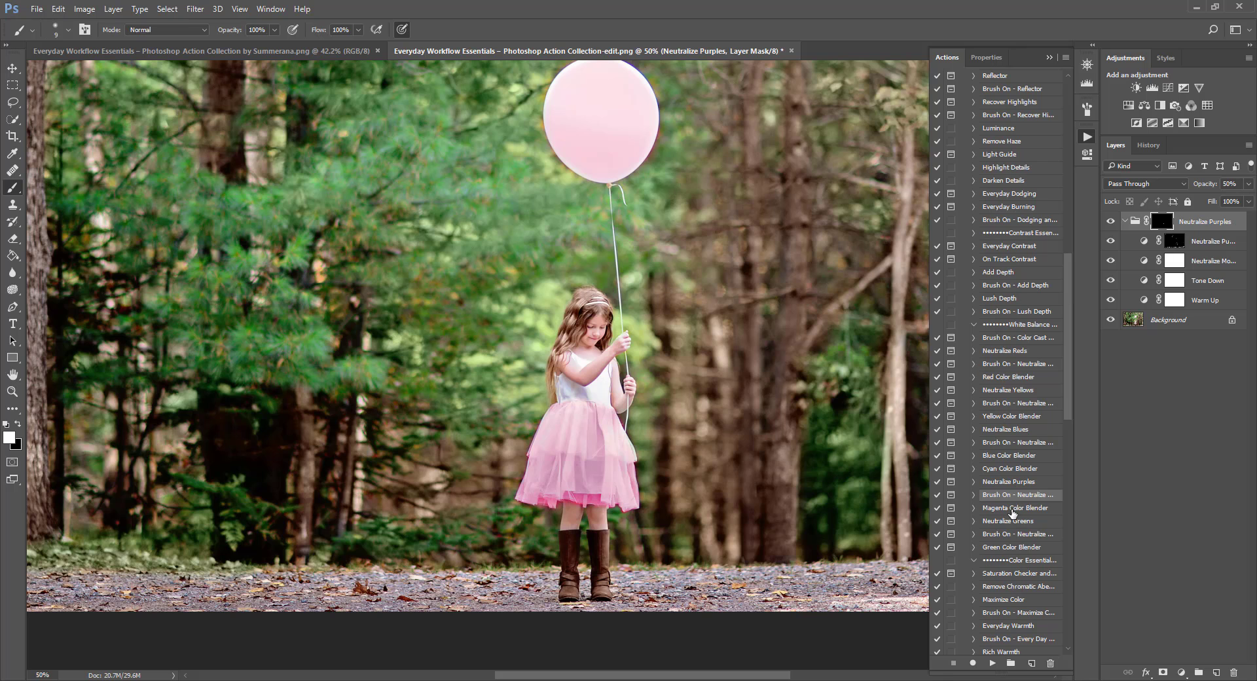
Step: Run the Green Color Blender action and open the Selective Color settings of its Green layer
left_click(1009, 521)
key("ctrl+minus")
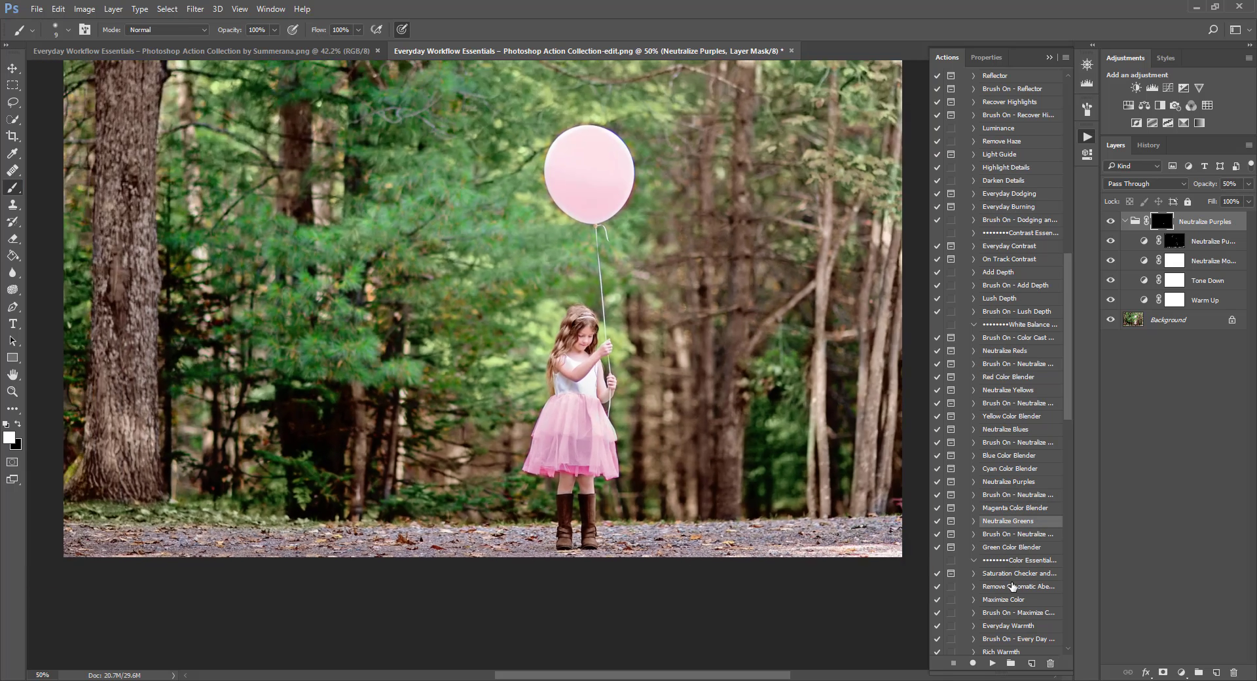
left_click(992, 662)
key("Return")
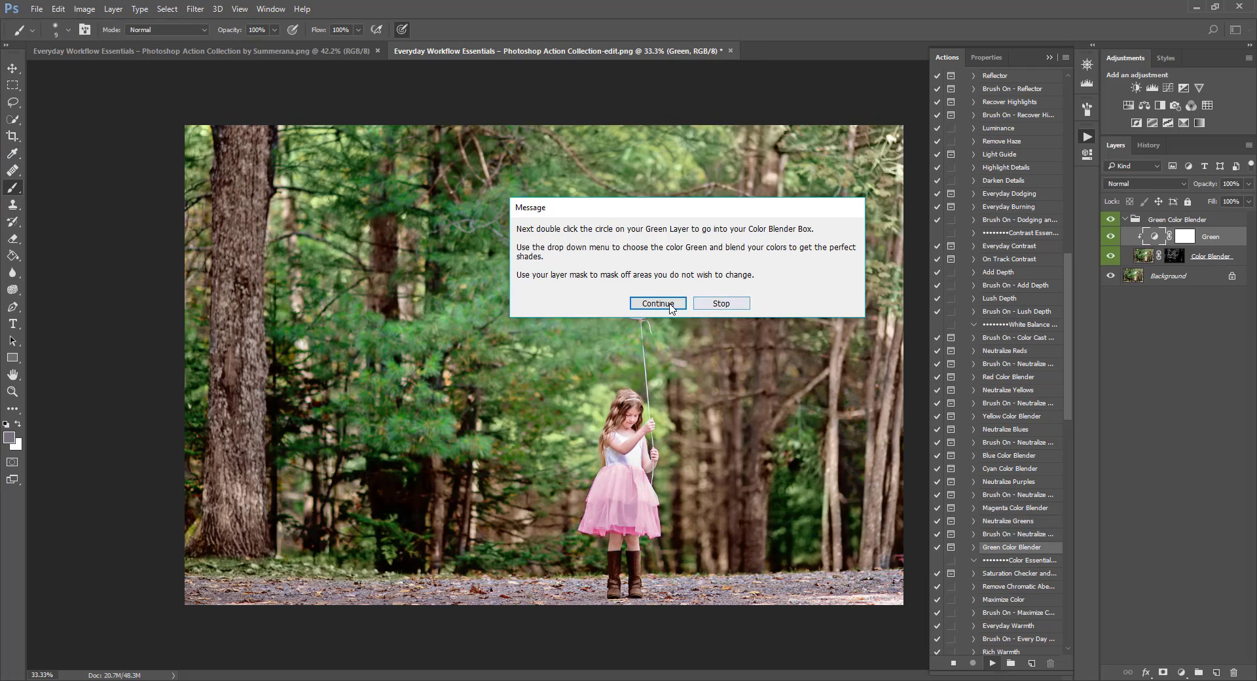
left_click(669, 305)
double_click(1154, 236)
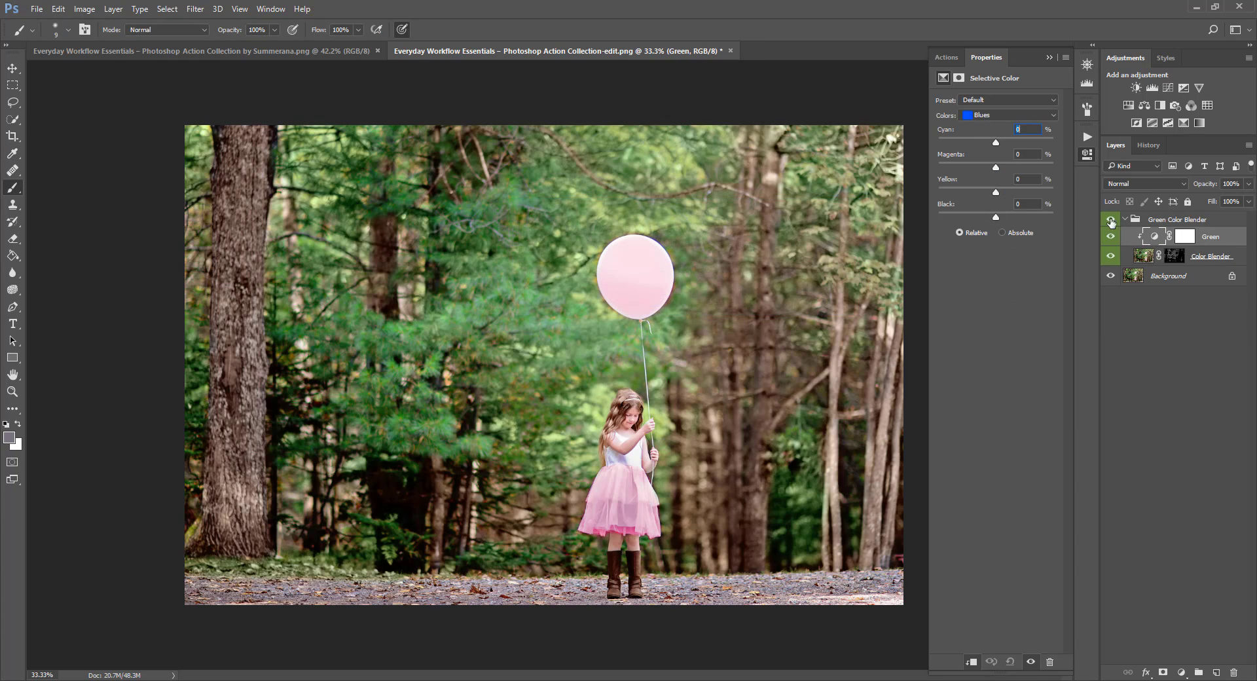
Step: In the Green layer's Selective Color settings, set the Greens' cyan and magenta to -100% and raise their yellow
left_click(982, 115)
left_click(989, 148)
left_click_drag(995, 167, 938, 167)
left_click_drag(995, 142, 1053, 142)
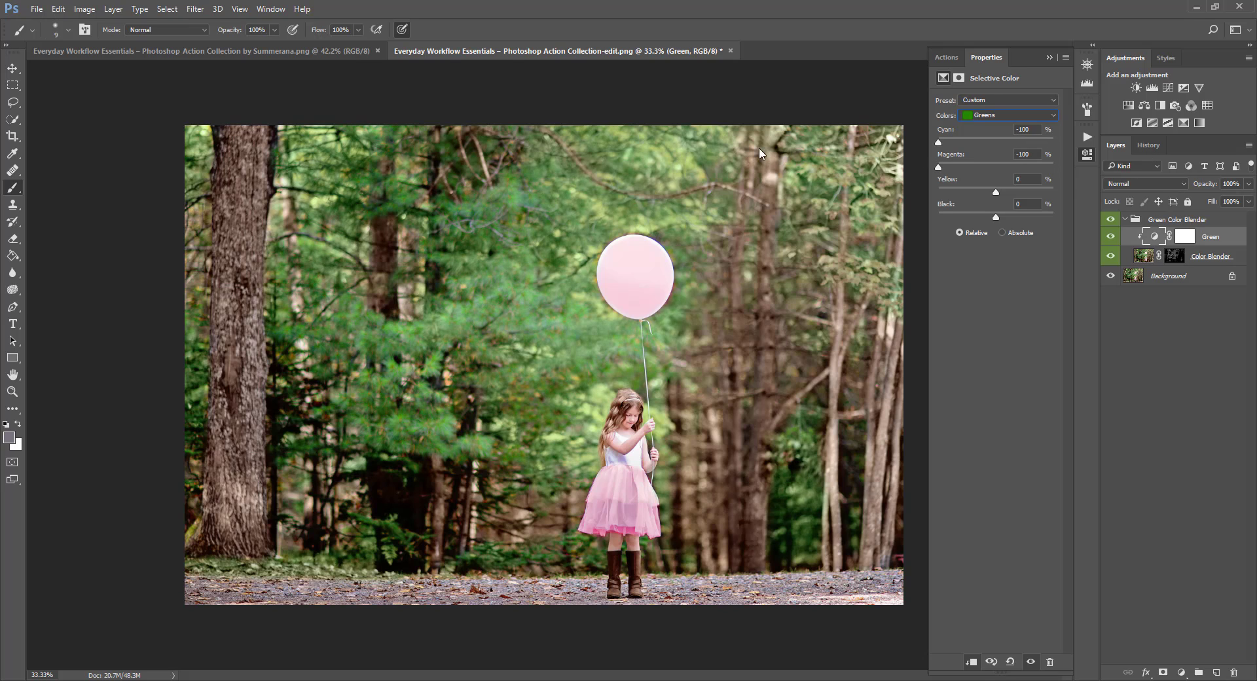
left_click_drag(996, 192, 1053, 192)
left_click_drag(729, 212, 1053, 191)
Step: Set the Green Color Blender group's opacity to 37% and flatten the image
left_click(1219, 219)
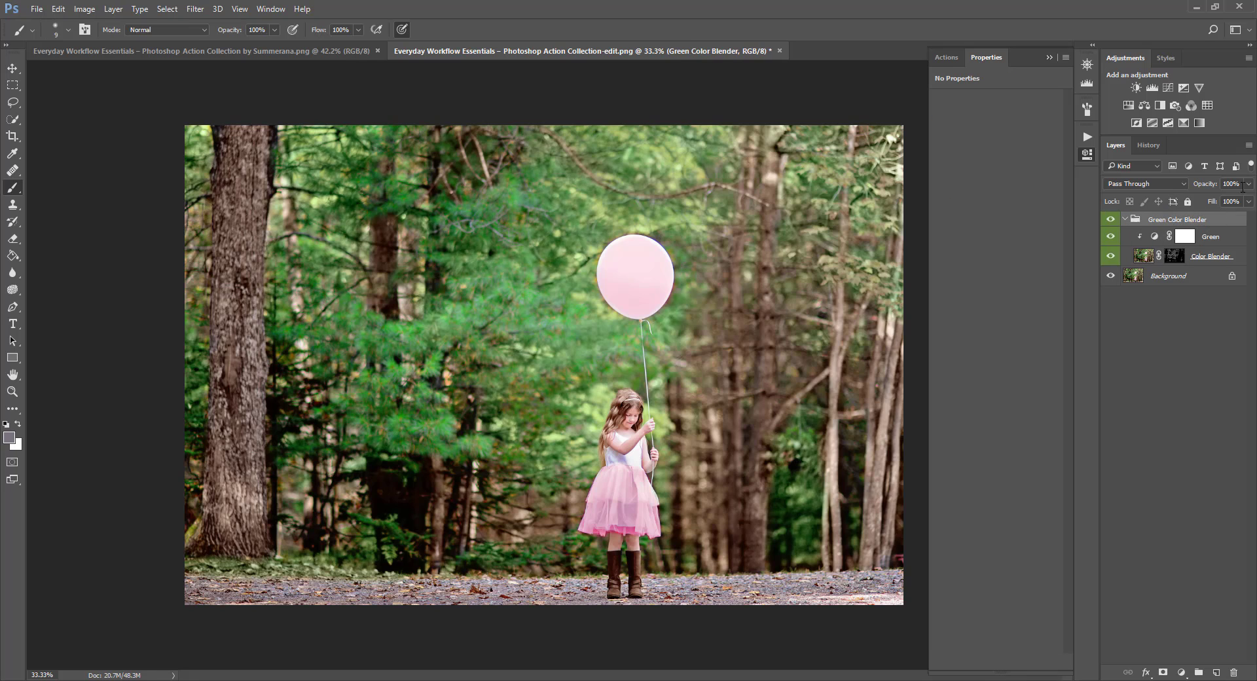
left_click(1248, 184)
left_click(1086, 136)
left_click(1005, 573)
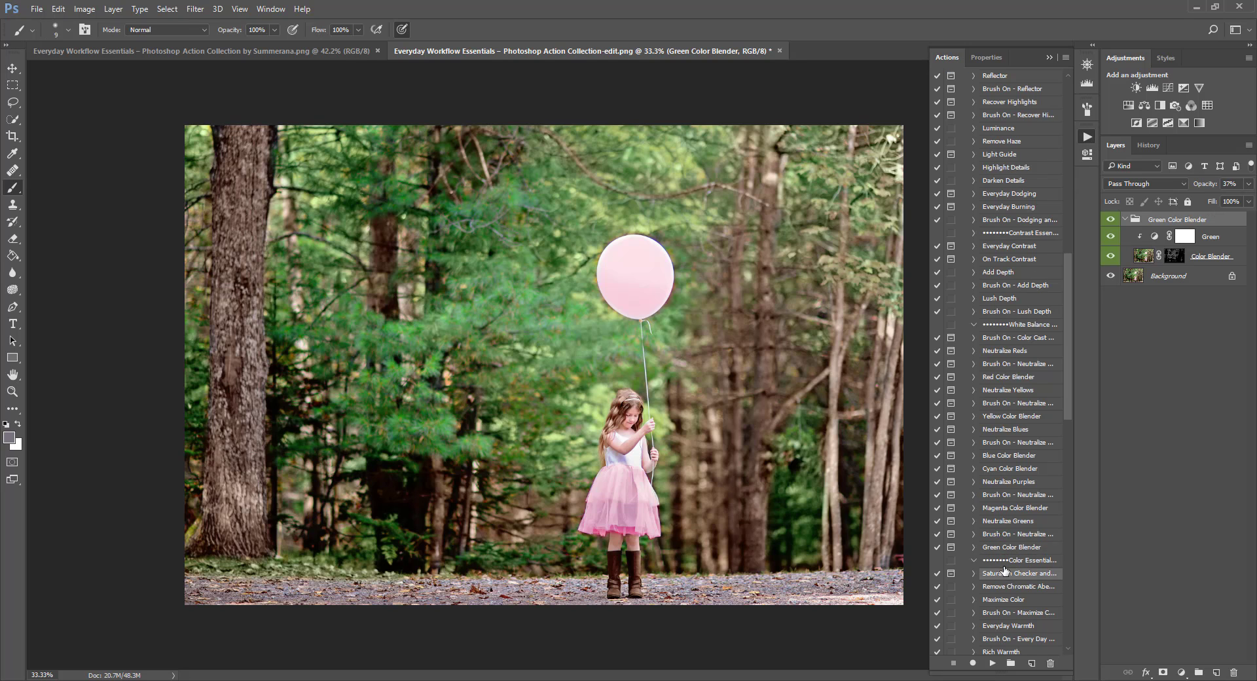
scroll(1005, 571, "down", 10)
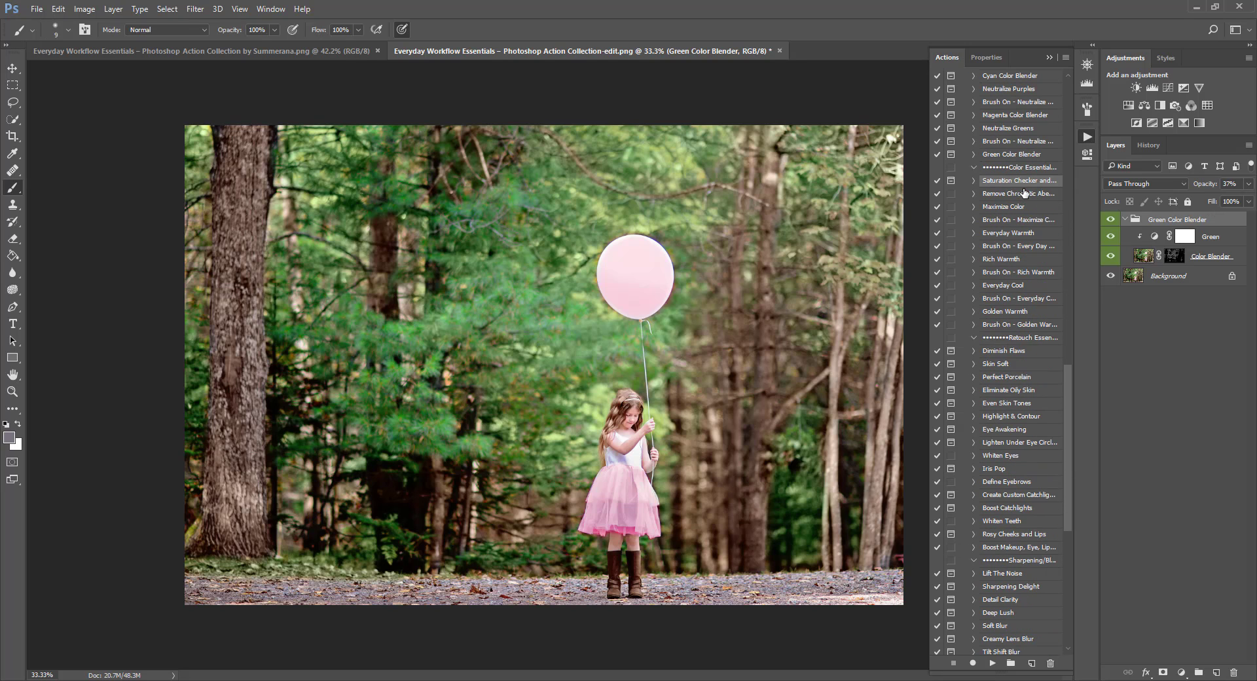
left_click(114, 9)
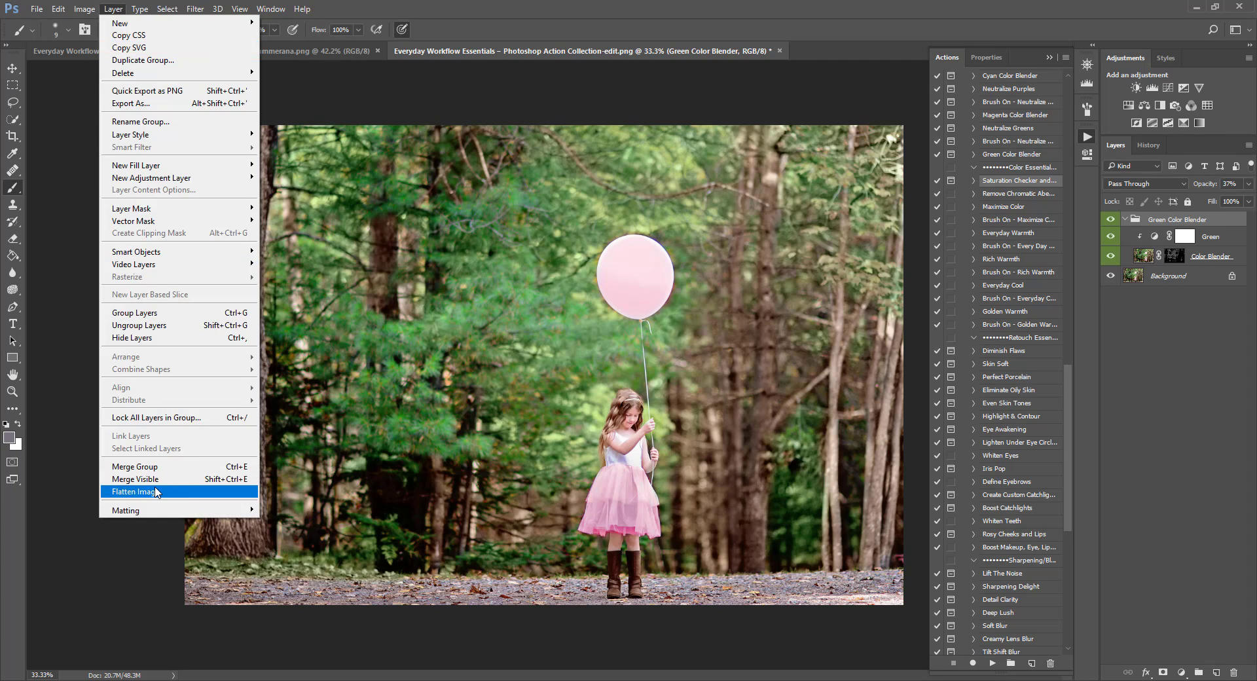
left_click(164, 490)
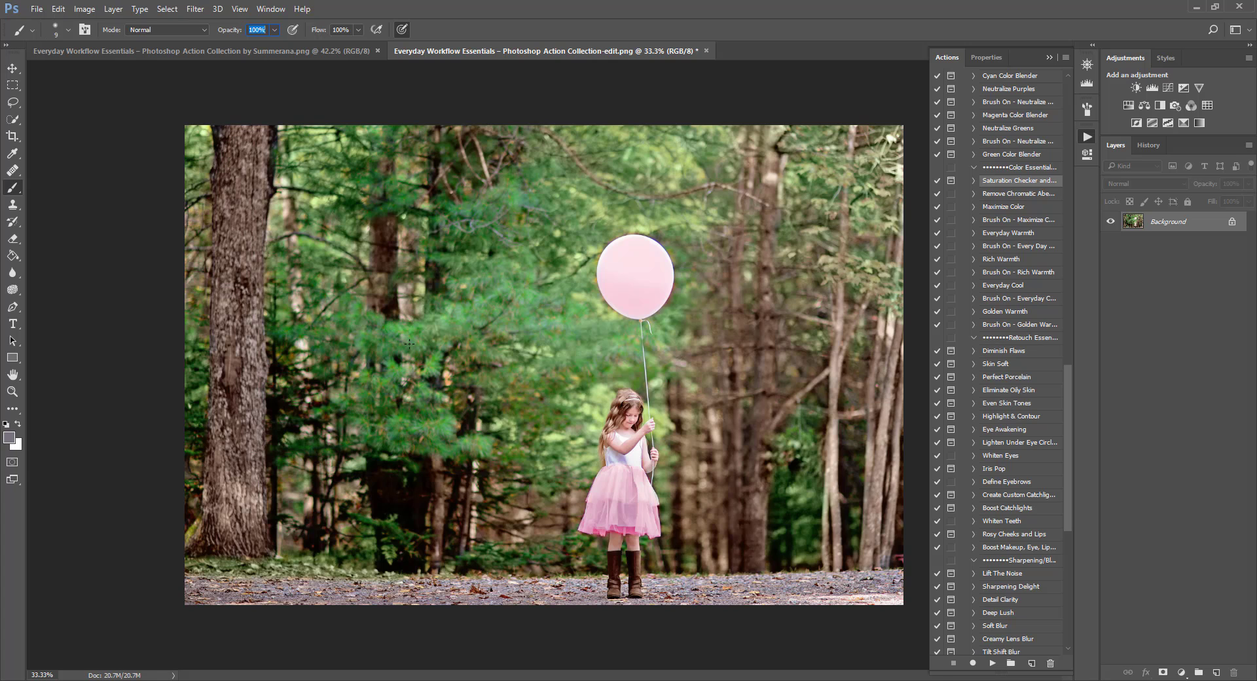
Step: Run the Saturation Checker and Toner action, show its Saturation Checker layer and select the Tone Down layer's mask
left_click(992, 663)
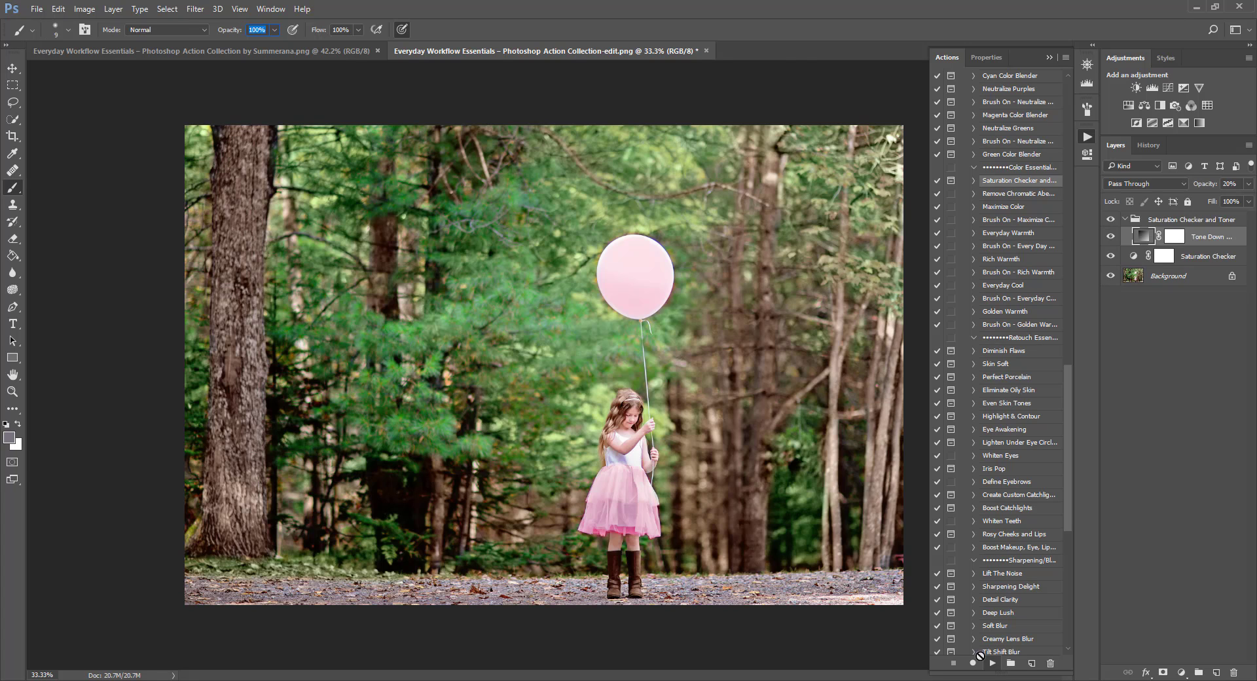
key("Return")
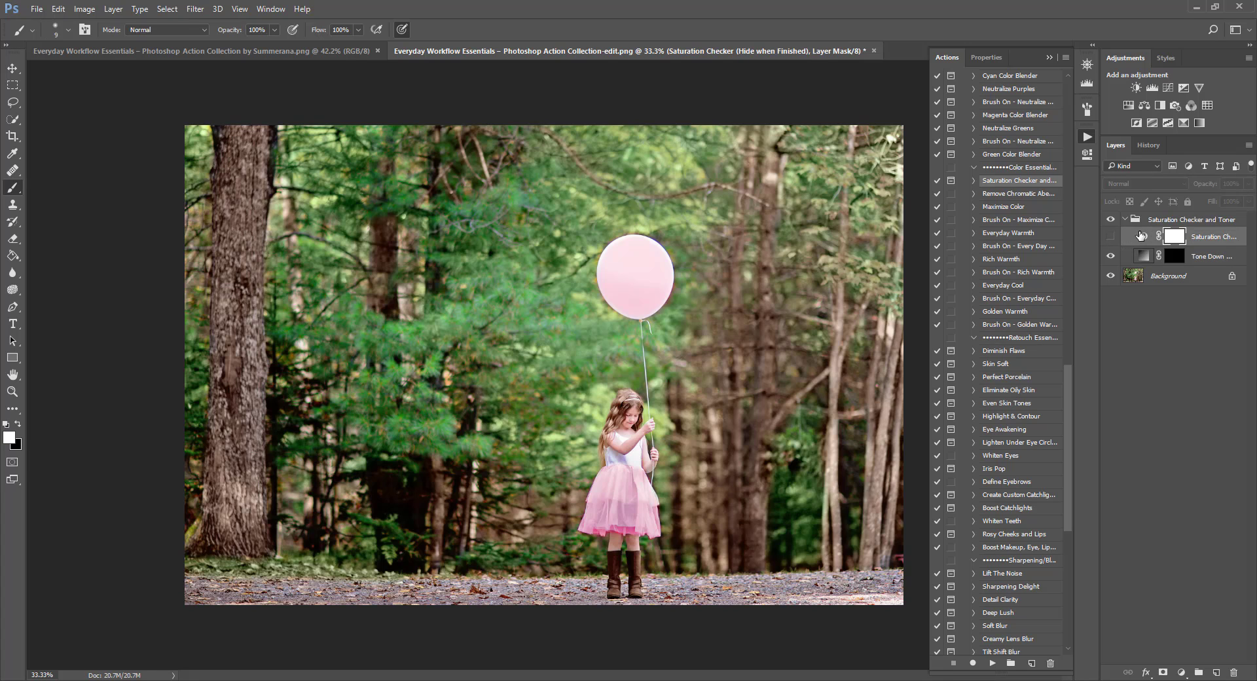
left_click(1111, 237)
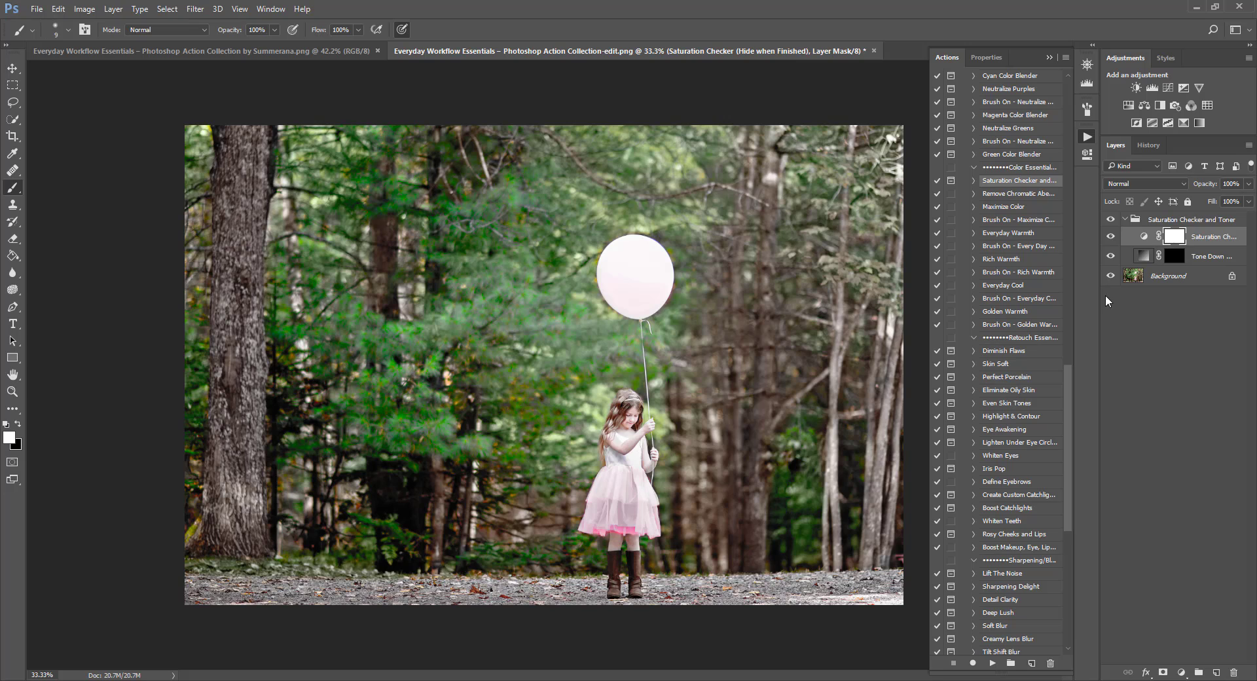
left_click(1176, 259)
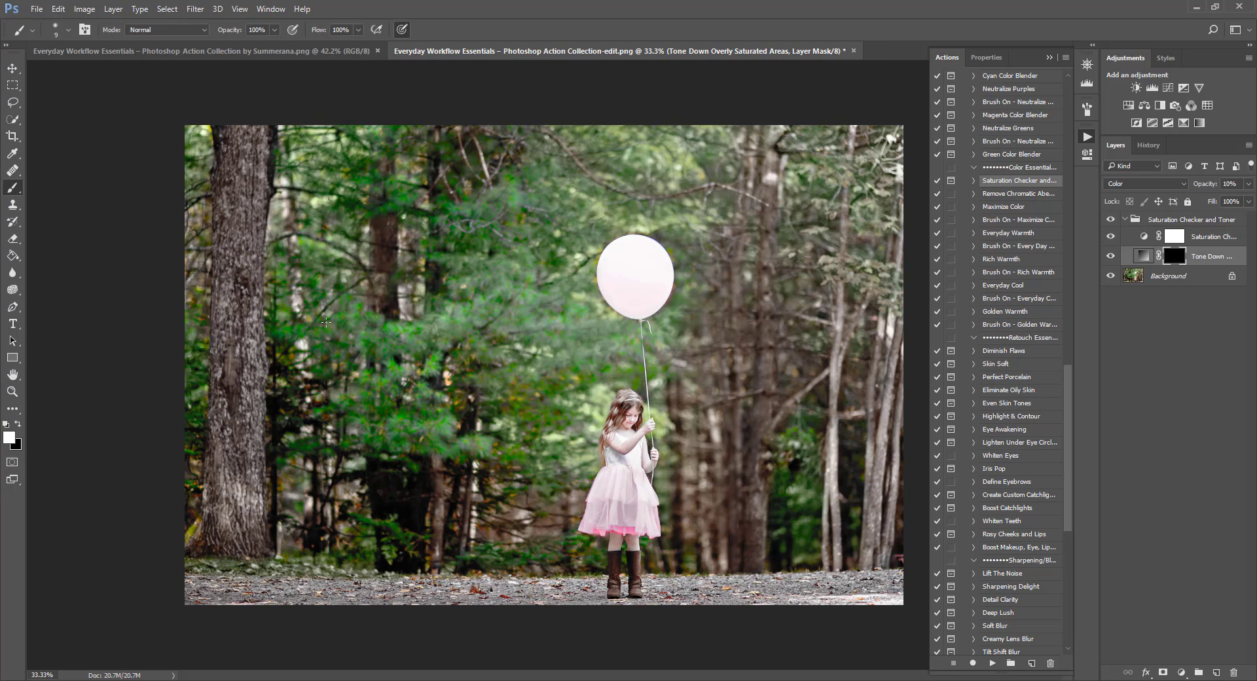
Step: Brush the Tone Down layer's mask over the oversaturated pink hem of the dress, adjusting the brush size to fit
key("bracketright")
key("ctrl+plus")
key("ctrl+plus")
scroll(713, 516, "down", 8)
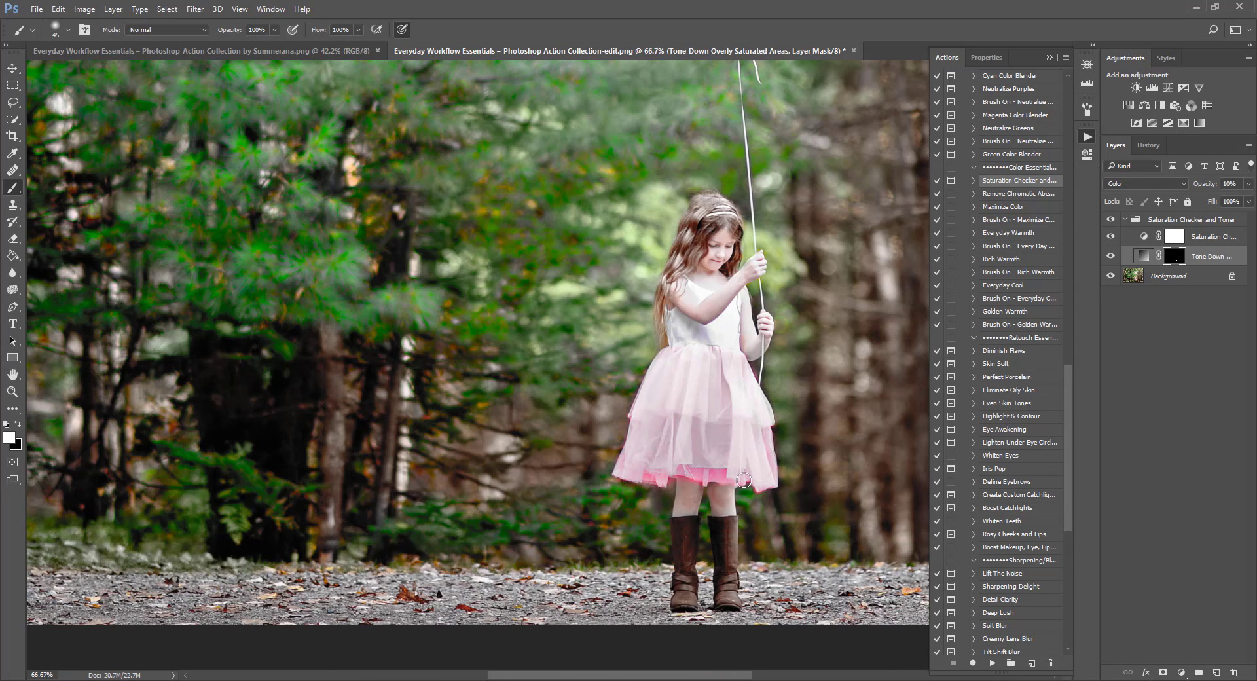
key("bracketleft")
key("bracketleft")
key("bracketleft")
Step: Set the Tone Down layer's opacity to 46% and hide the Saturation Checker layer
left_click(1247, 183)
left_click_drag(1192, 202, 1217, 205)
left_click(1112, 237)
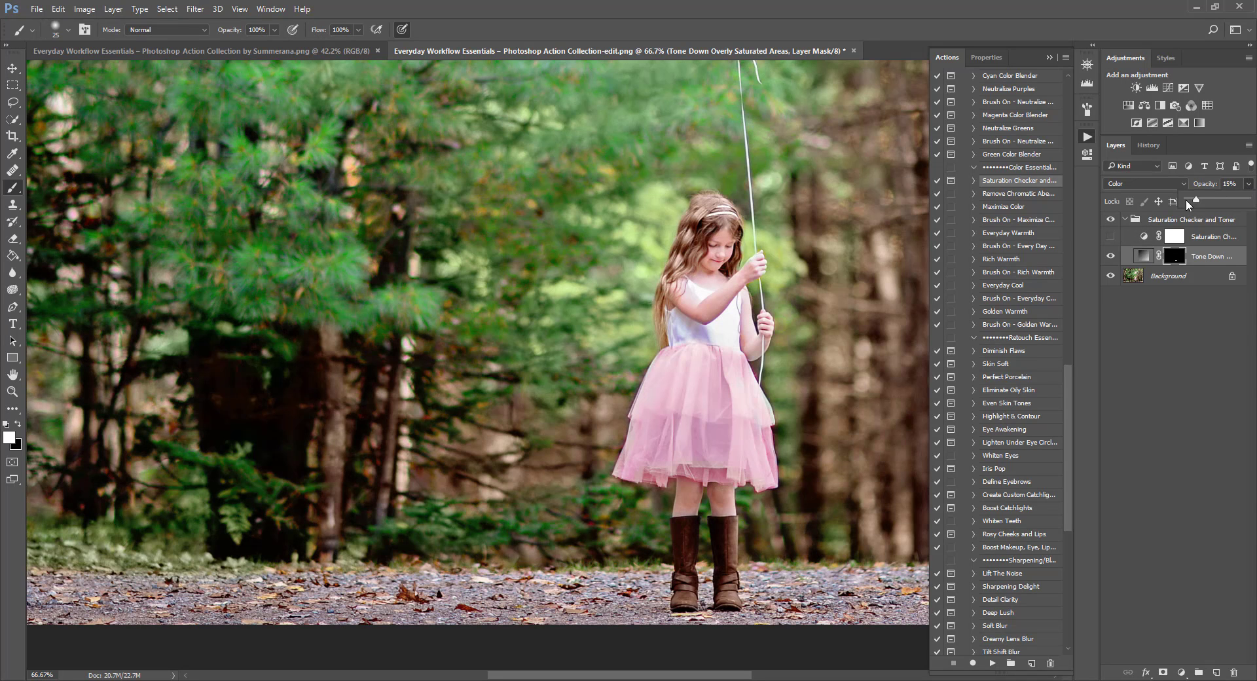
left_click_drag(1206, 205, 1215, 205)
Step: Brush the Tone Down layer's mask over the oversaturated green branches in the background
left_click(665, 353)
key("ctrl+minus")
key("ctrl+minus")
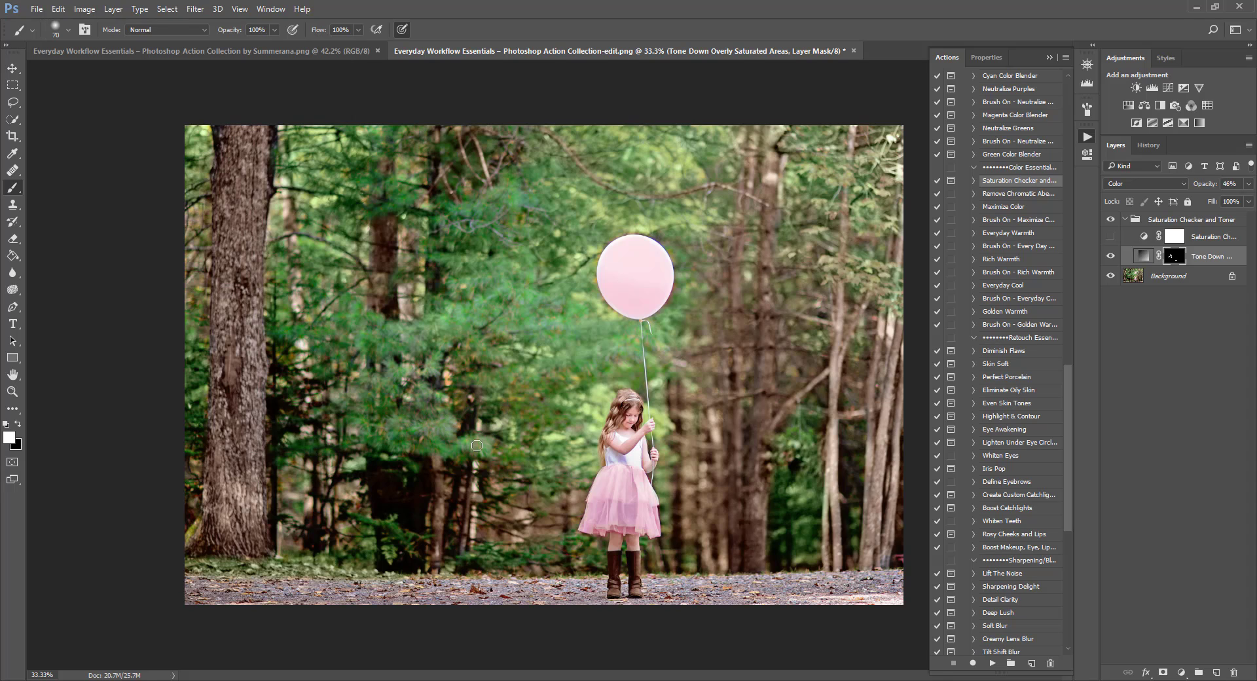
Step: Paint the Tone Down layer's mask over the oversaturated foliage with a 175 px brush and lower the layer's opacity to 22%
key("bracketright")
key("bracketright")
key("bracketright")
left_click(1111, 238)
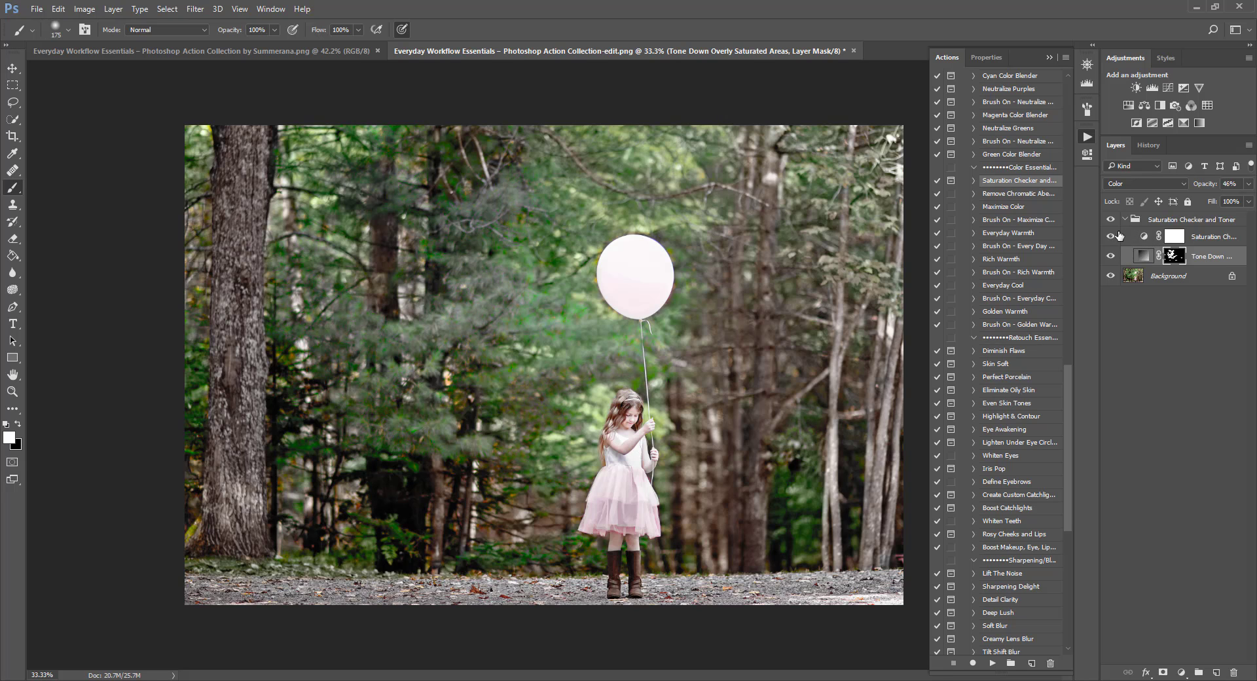
left_click(1110, 236)
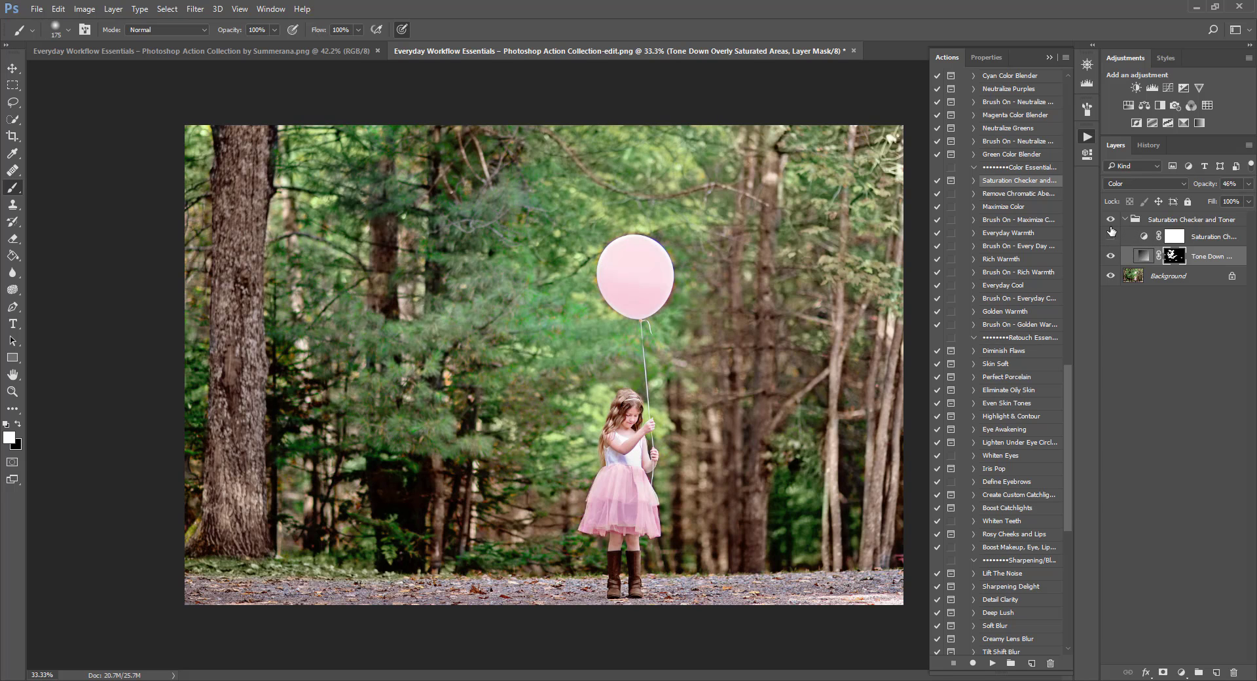
left_click(1220, 255)
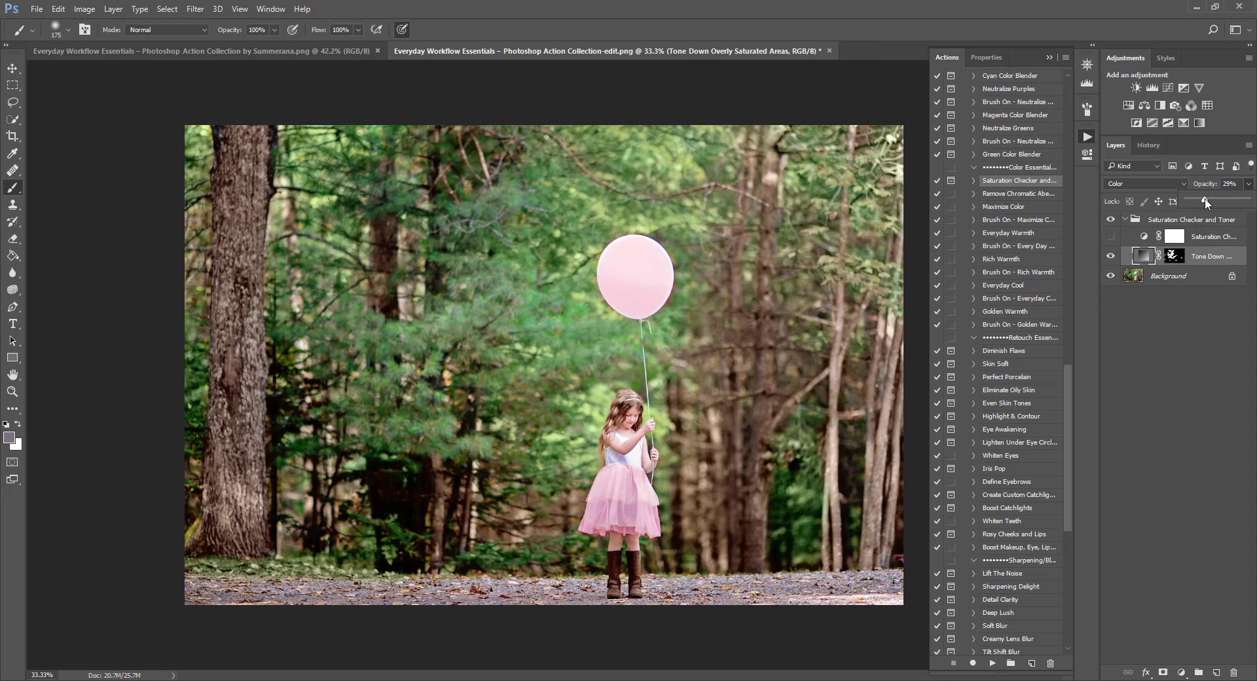
left_click_drag(1180, 198, 1198, 200)
Step: Flatten the image and run the Remove Chromatic Aberration action
left_click(113, 8)
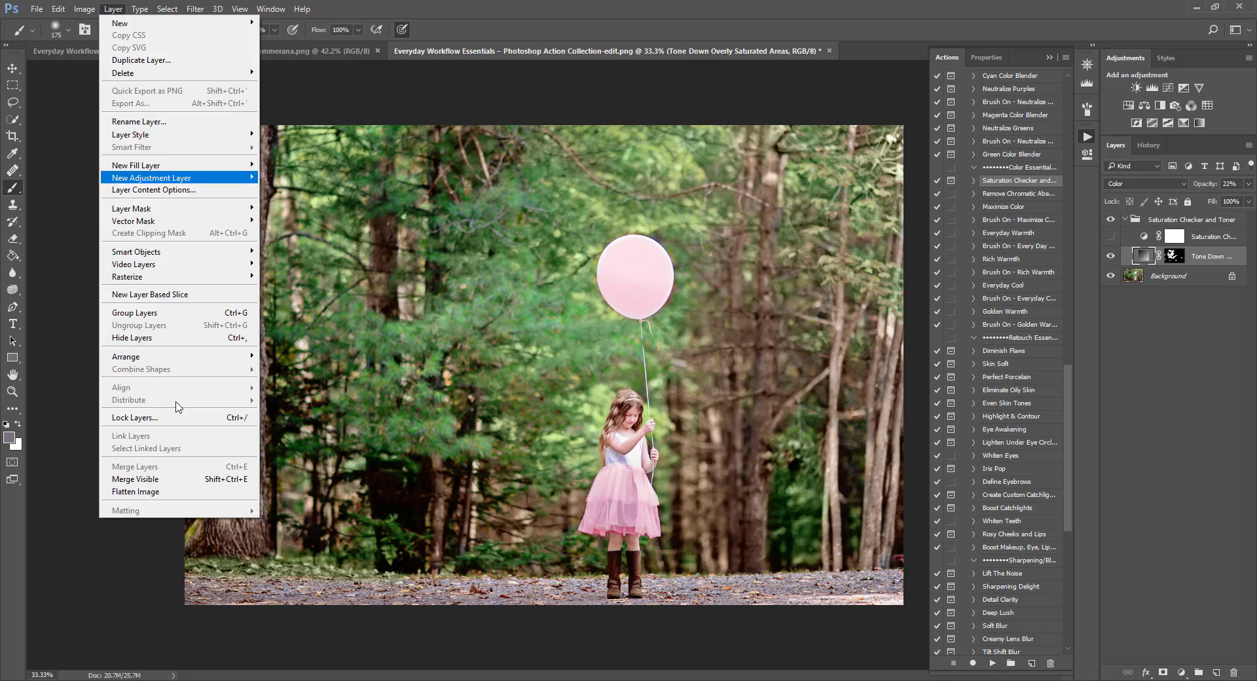
left_click(165, 493)
left_click(564, 263)
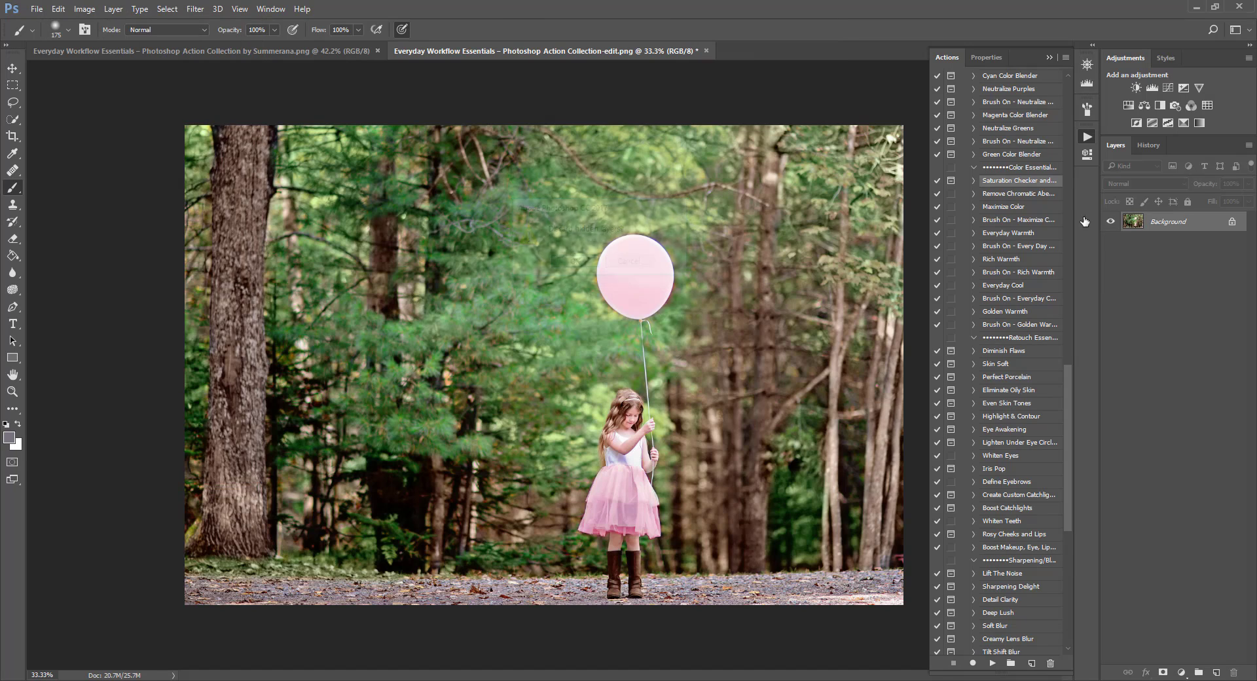
left_click(992, 663)
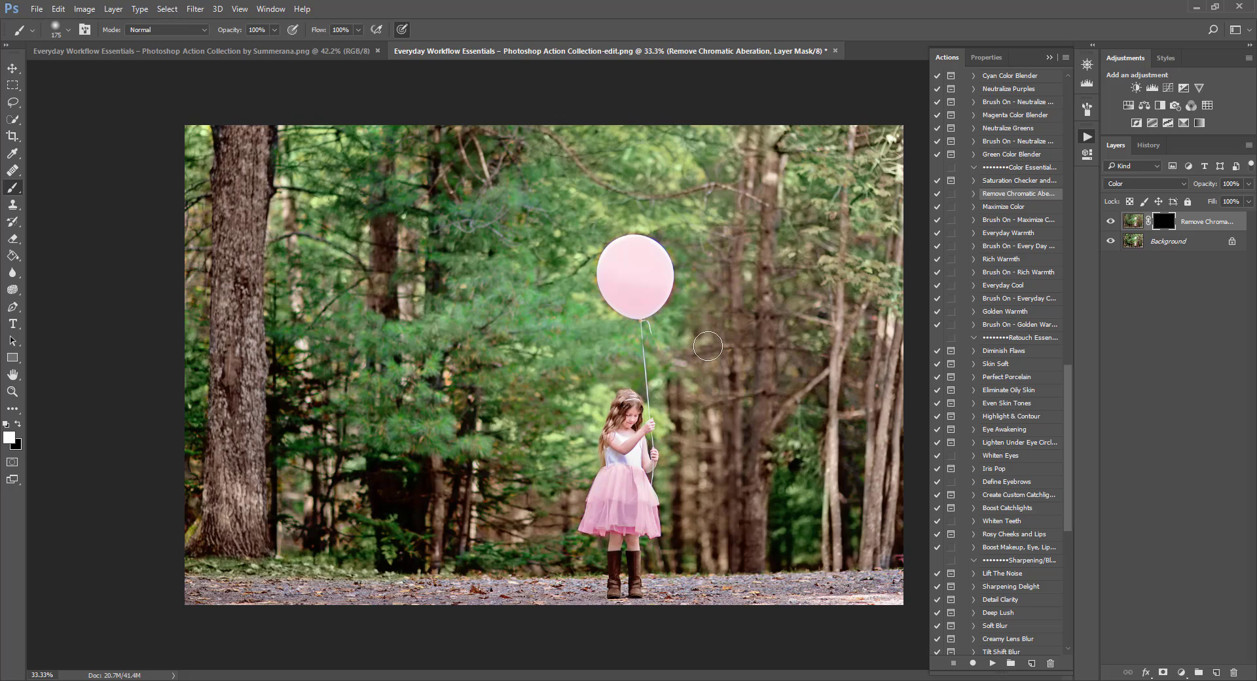
Step: Paint away the colour fringing around the balloon's edge with a brush of about 10 px and set the layer's opacity to 79%
key("ctrl+plus")
key("ctrl+plus")
key("ctrl+plus")
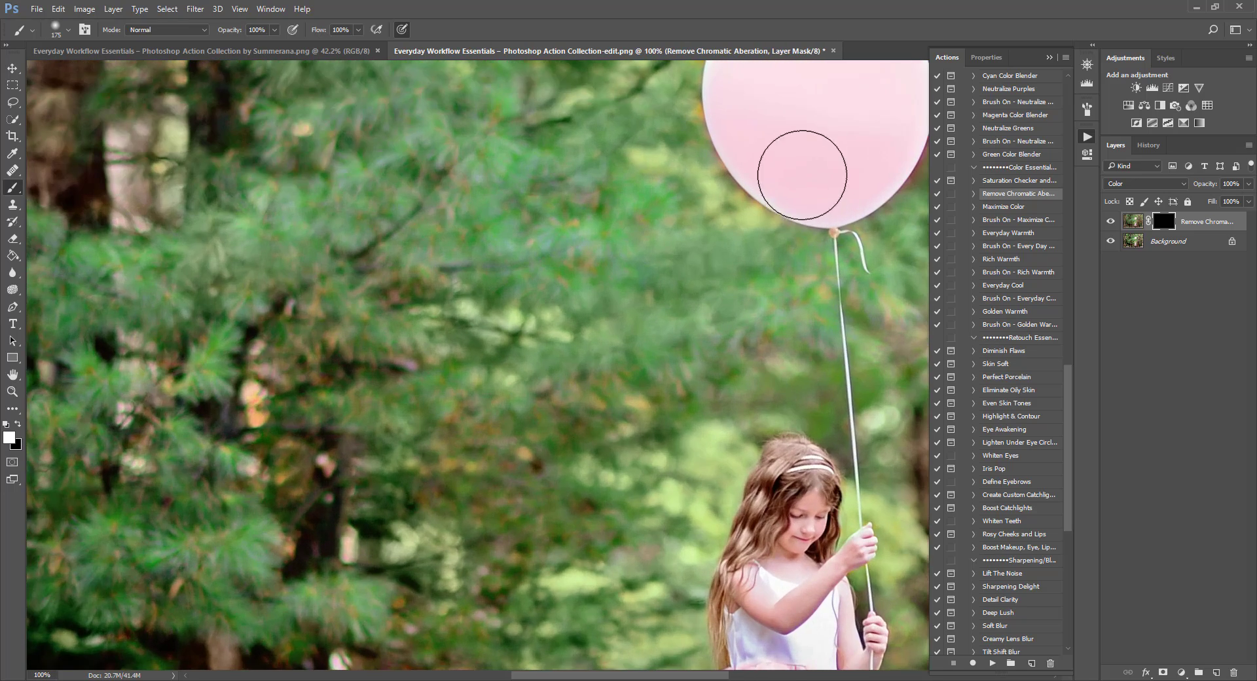
left_click_drag(732, 257, 642, 418)
key("ctrl+plus")
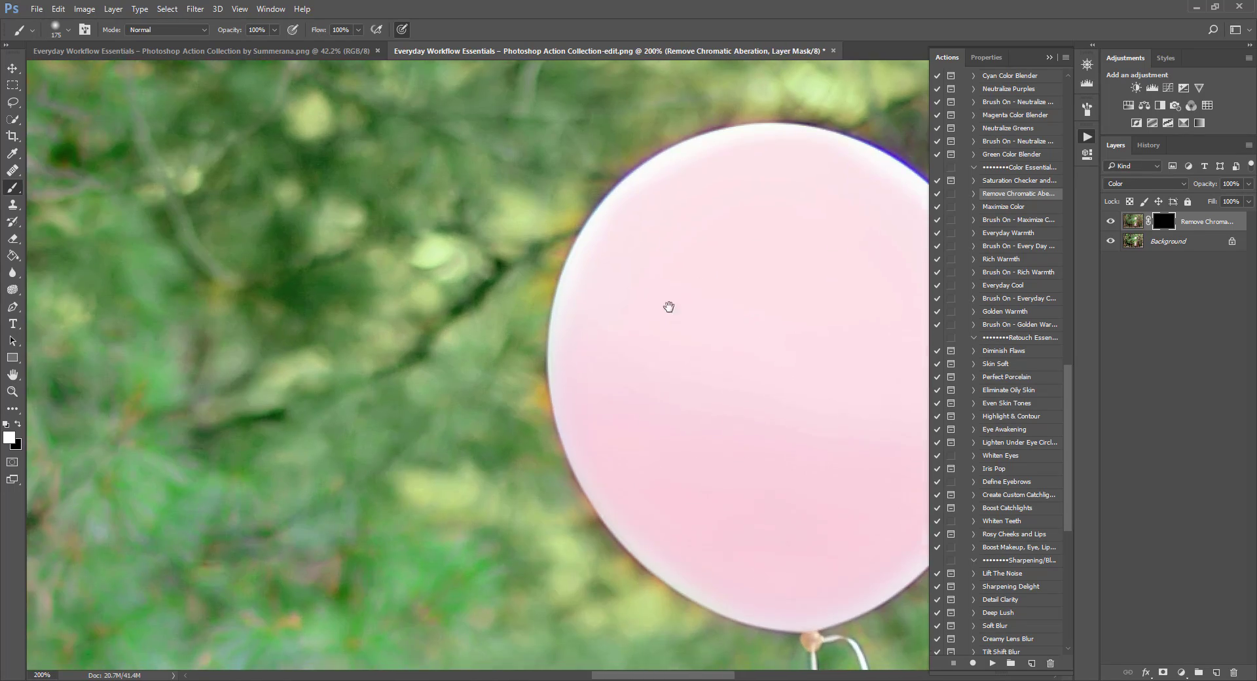
left_click_drag(668, 307, 516, 330)
key("bracketleft")
key("bracketleft")
key("bracketleft")
key("bracketleft")
key("bracketleft")
key("bracketleft")
key("bracketleft")
key("bracketleft")
key("bracketleft")
key("bracketleft")
key("bracketleft")
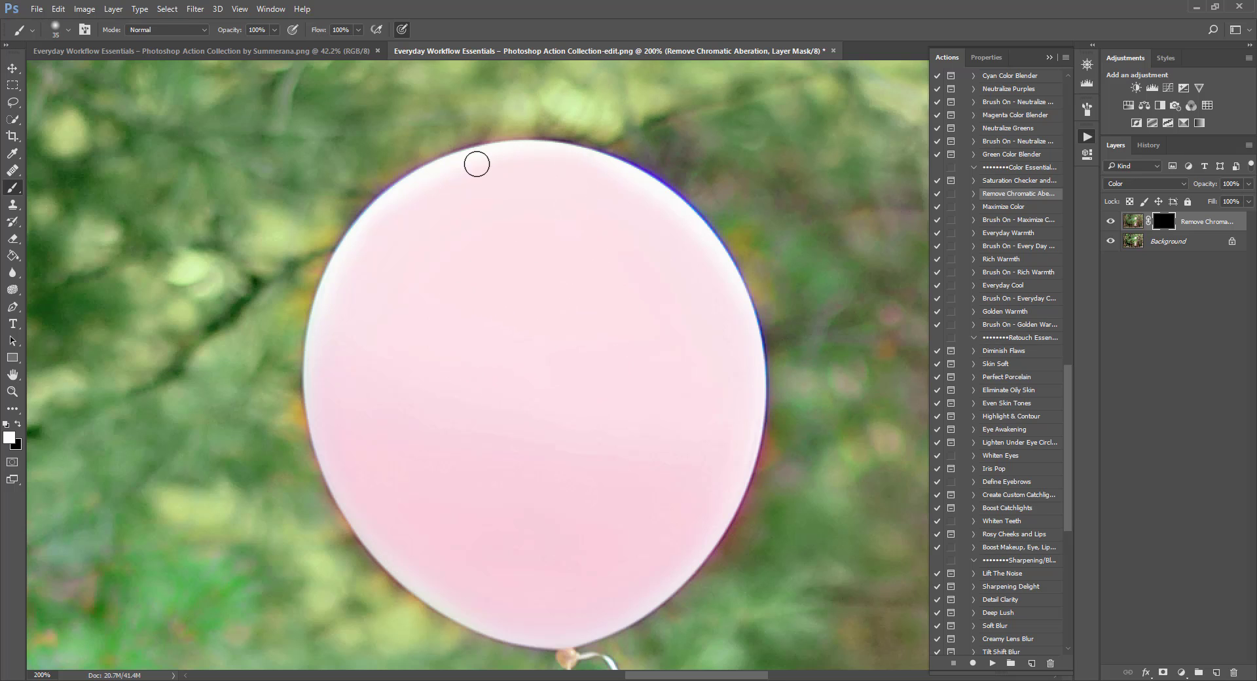
key("bracketleft")
key("bracketleft")
key("bracketleft")
key("bracketleft")
key("bracketleft")
key("bracketleft")
key("bracketleft")
key("bracketleft")
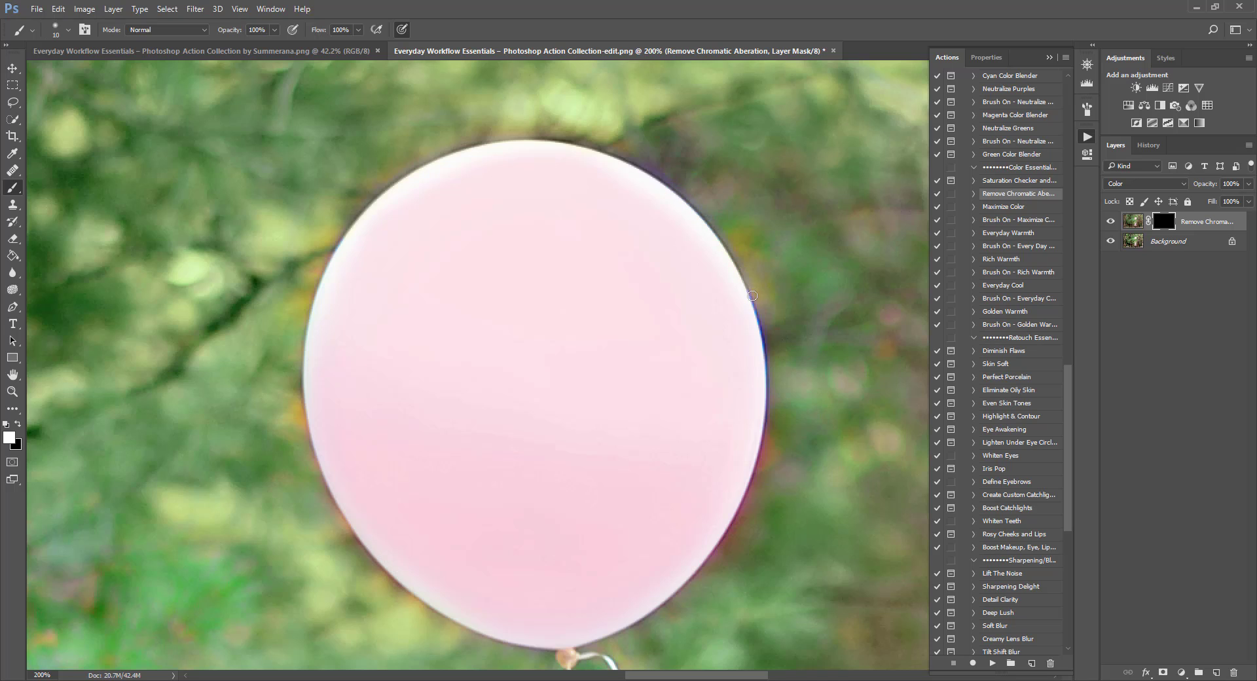
left_click_drag(768, 357, 759, 439)
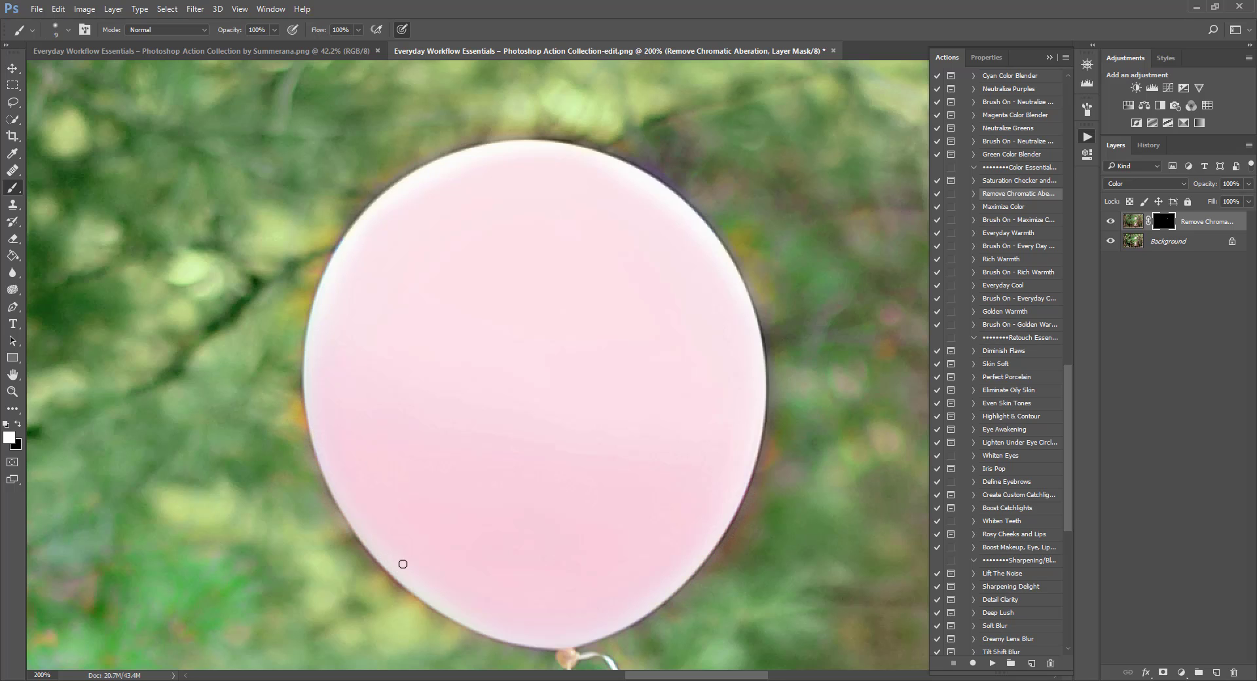
left_click(1247, 184)
left_click_drag(1255, 207, 1233, 204)
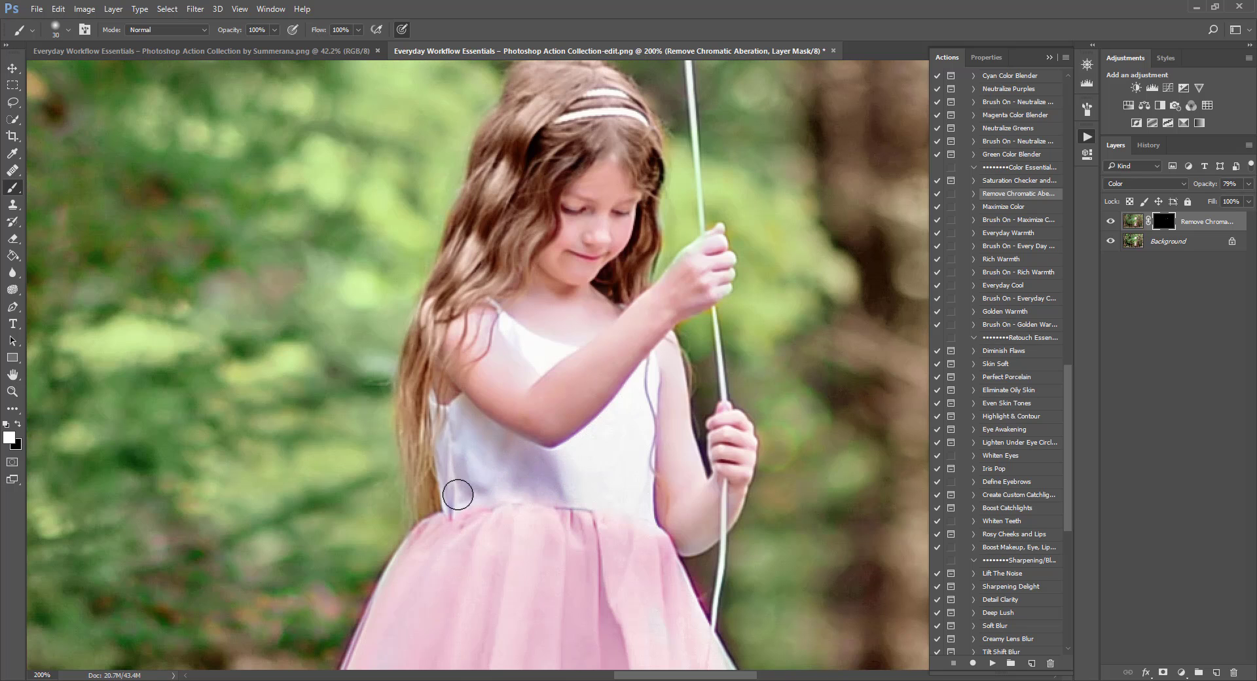
Step: Paint away the colour fringing along the edges of the girl's skirt with a 30 px brush at 49% opacity
key("bracketleft")
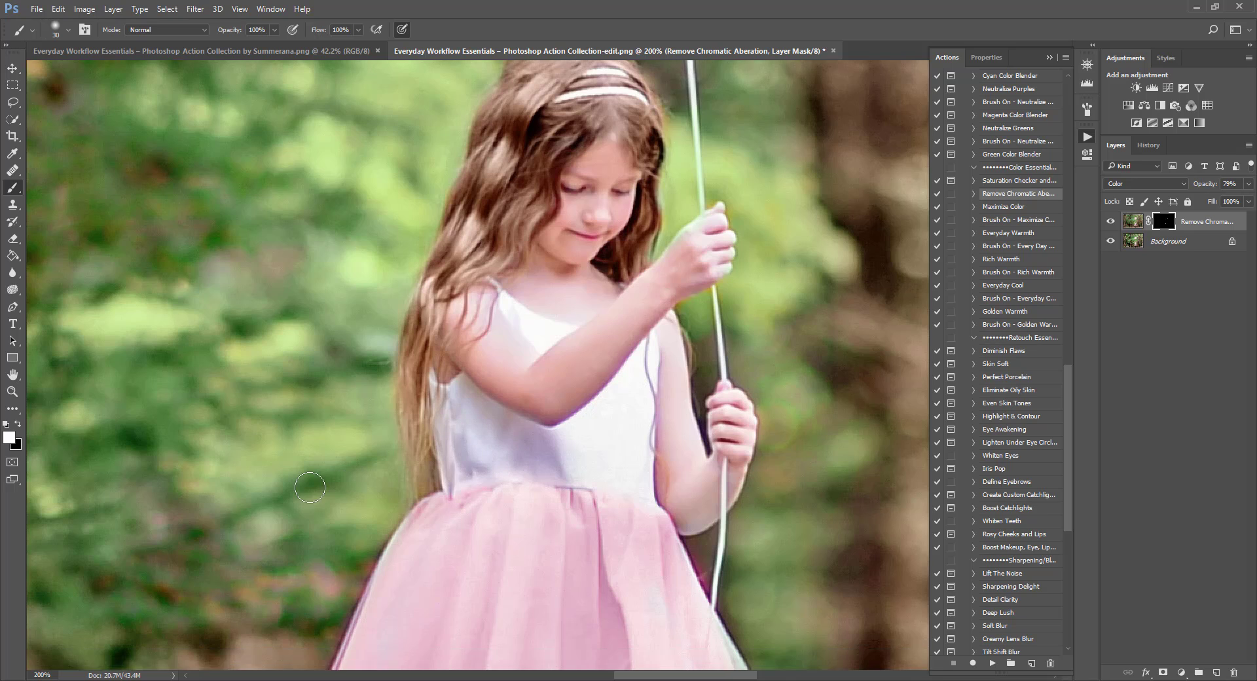
scroll(309, 490, "down", 5)
key("bracketleft")
key("bracketleft")
key("bracketleft")
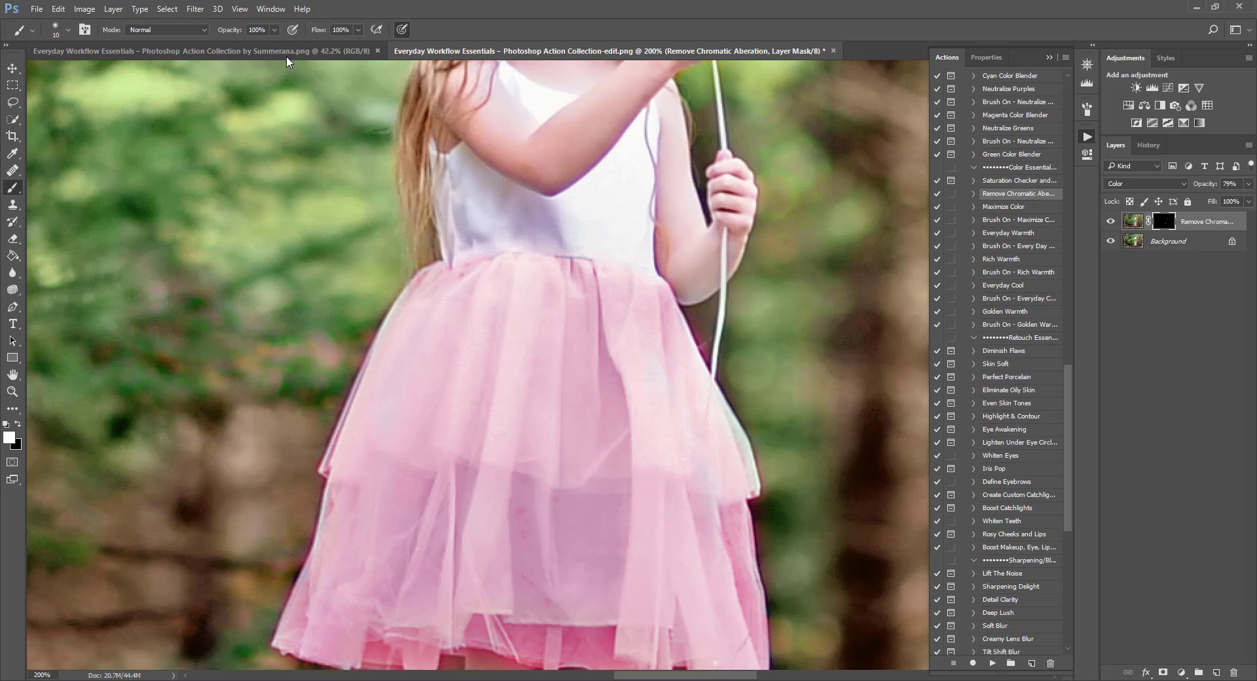
left_click(270, 30)
left_click_drag(247, 45, 243, 44)
key("bracketright")
key("bracketright")
left_click_drag(342, 416, 287, 598)
scroll(341, 556, "down", 3)
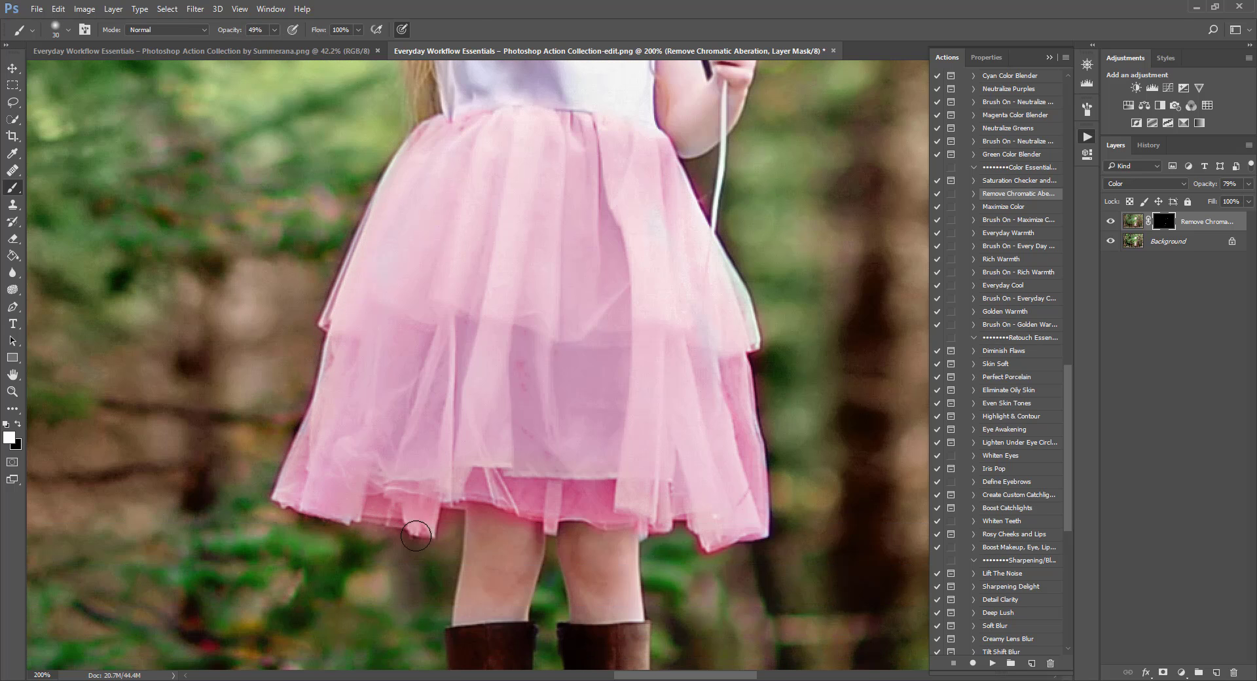
key("bracketright")
mouse_move(506, 496)
left_mouse_down()
mouse_move(752, 459)
mouse_move(747, 359)
mouse_move(777, 527)
mouse_move(756, 540)
mouse_move(724, 548)
mouse_move(674, 516)
mouse_move(651, 527)
mouse_move(574, 506)
mouse_move(503, 512)
mouse_move(544, 519)
mouse_move(271, 512)
mouse_move(308, 366)
mouse_move(274, 478)
mouse_move(331, 349)
mouse_move(337, 273)
mouse_move(373, 210)
left_mouse_up()
Step: Run the Brush On - Color Cast action and sample the light skin tone ecc7c6 from the girl's forearm as its fill colour
key("ctrl+minus")
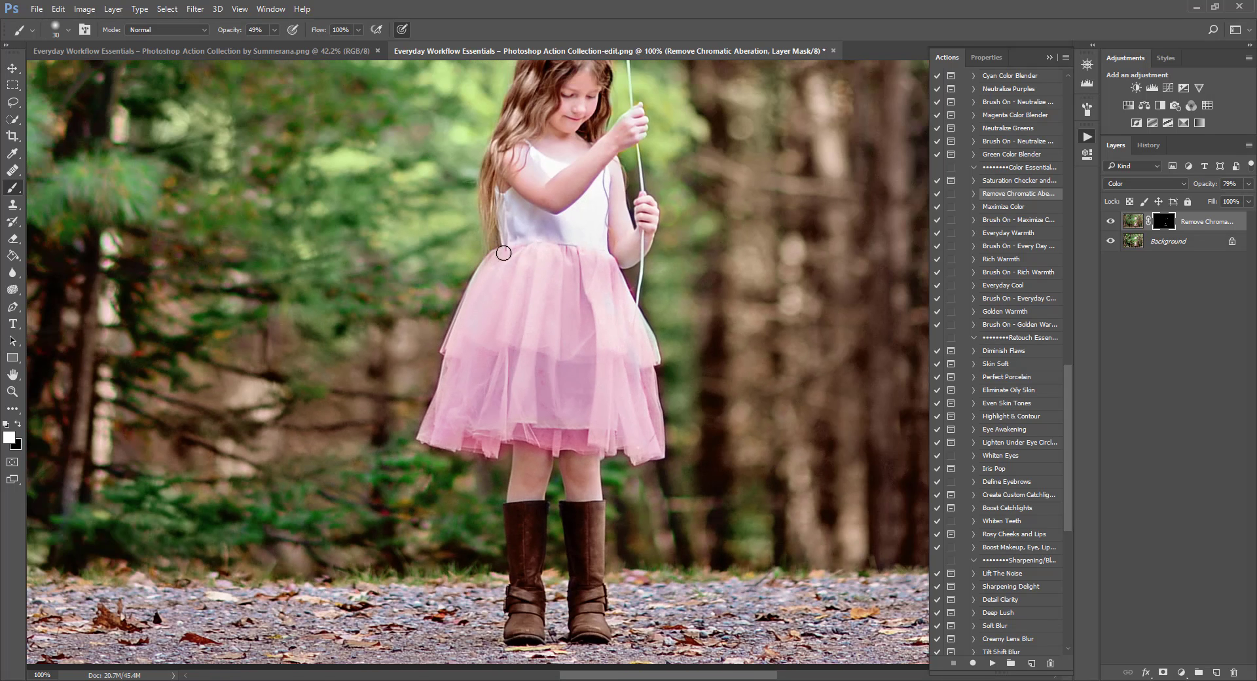
key("ctrl+minus")
key("ctrl+minus")
key("ctrl+minus")
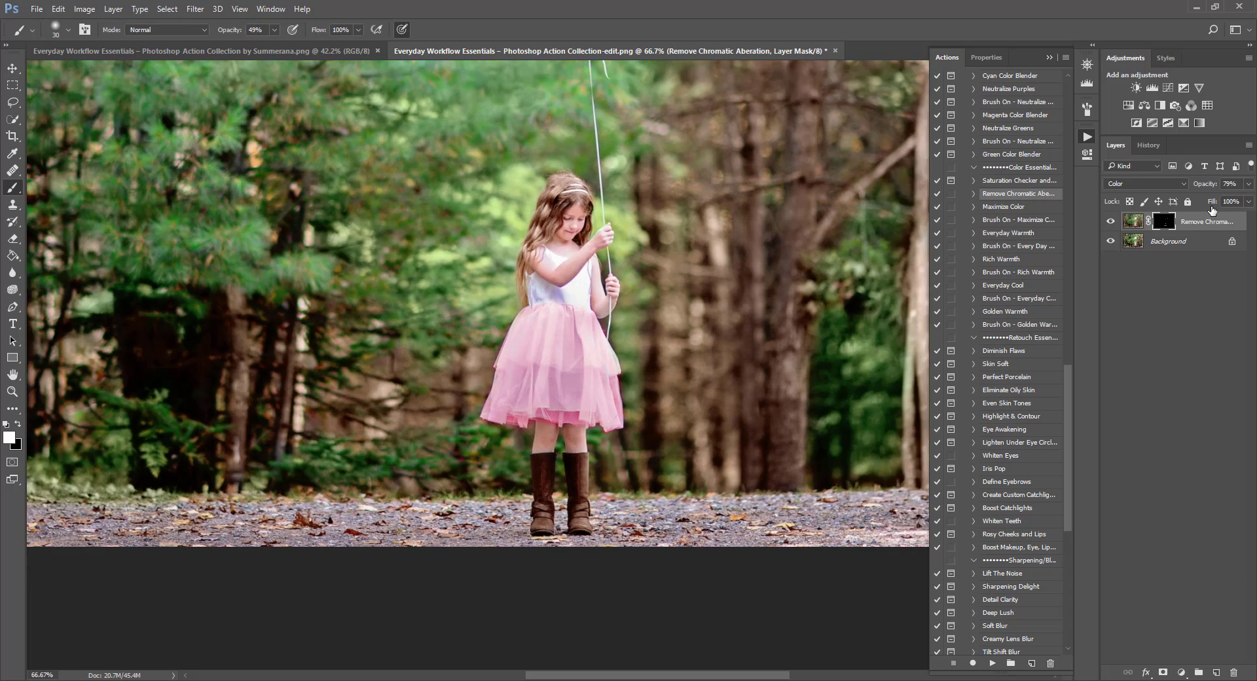
key("ctrl+minus")
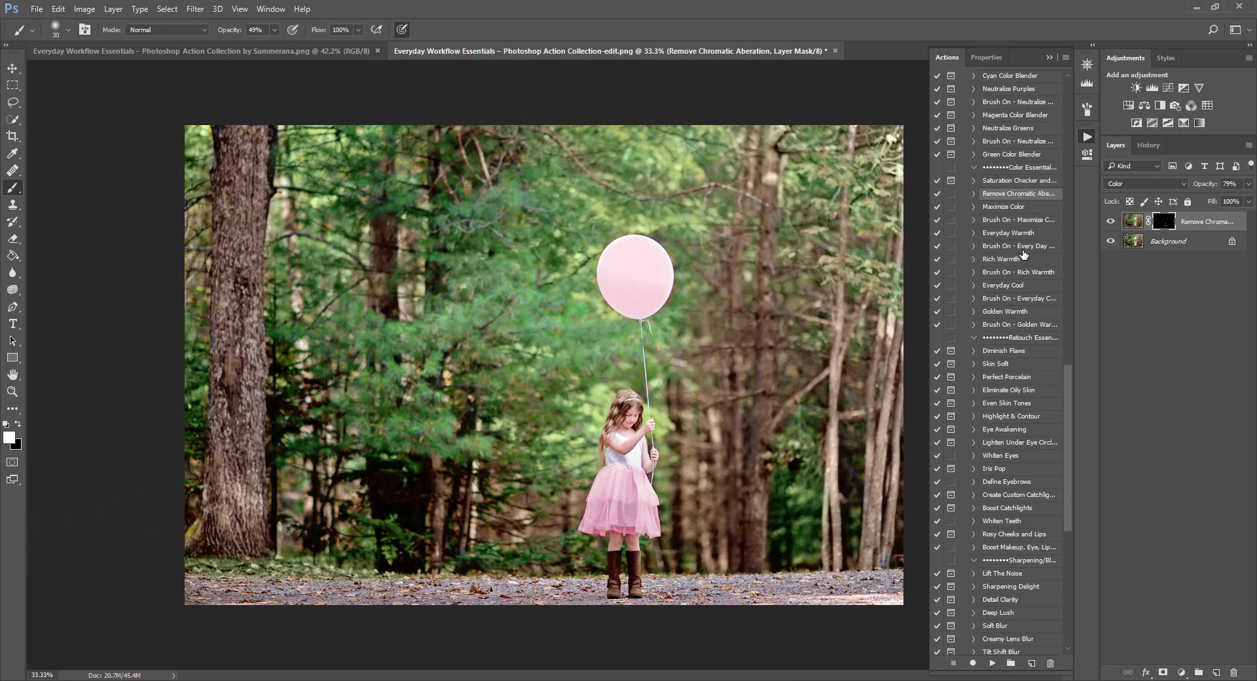
scroll(1024, 253, "up", 10)
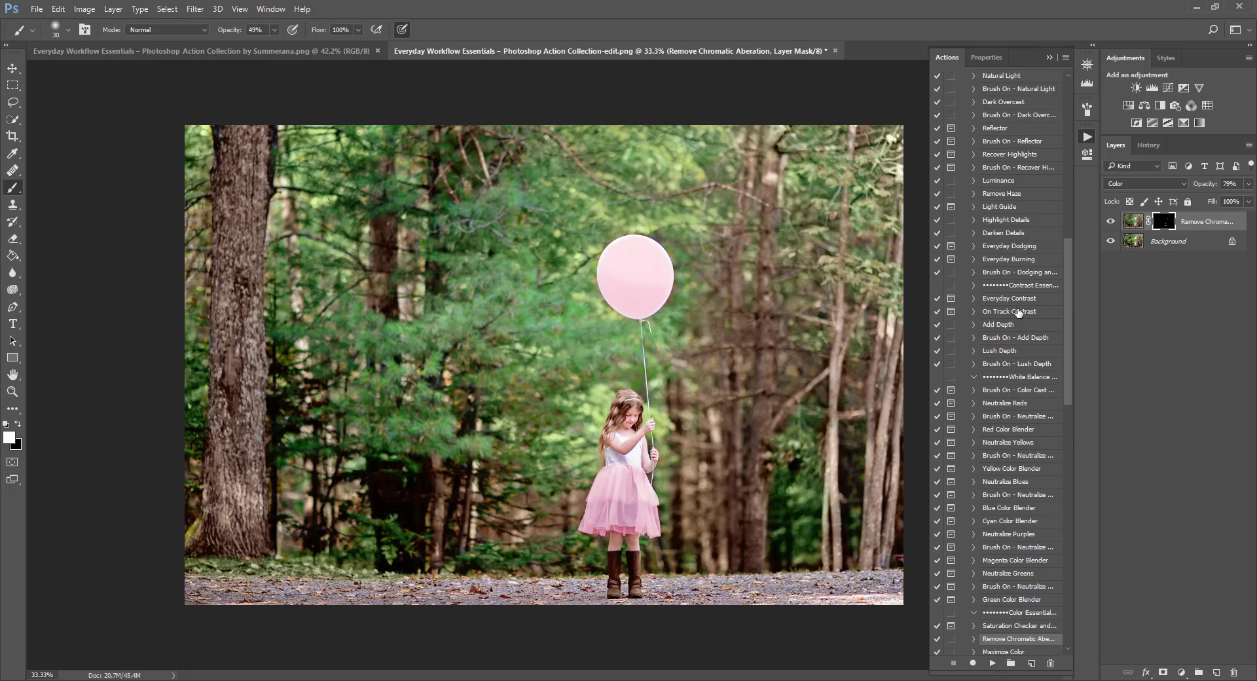
scroll(1017, 304, "up", 1)
left_click(999, 443)
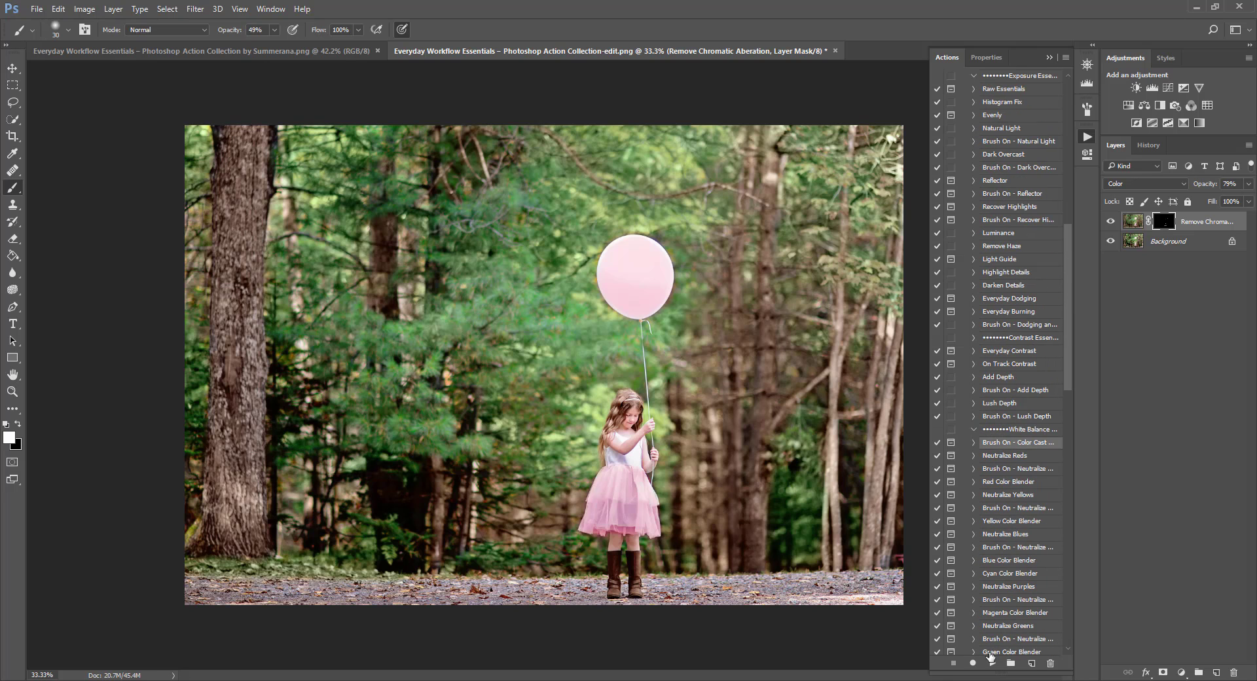
left_click(993, 663)
left_click(699, 314)
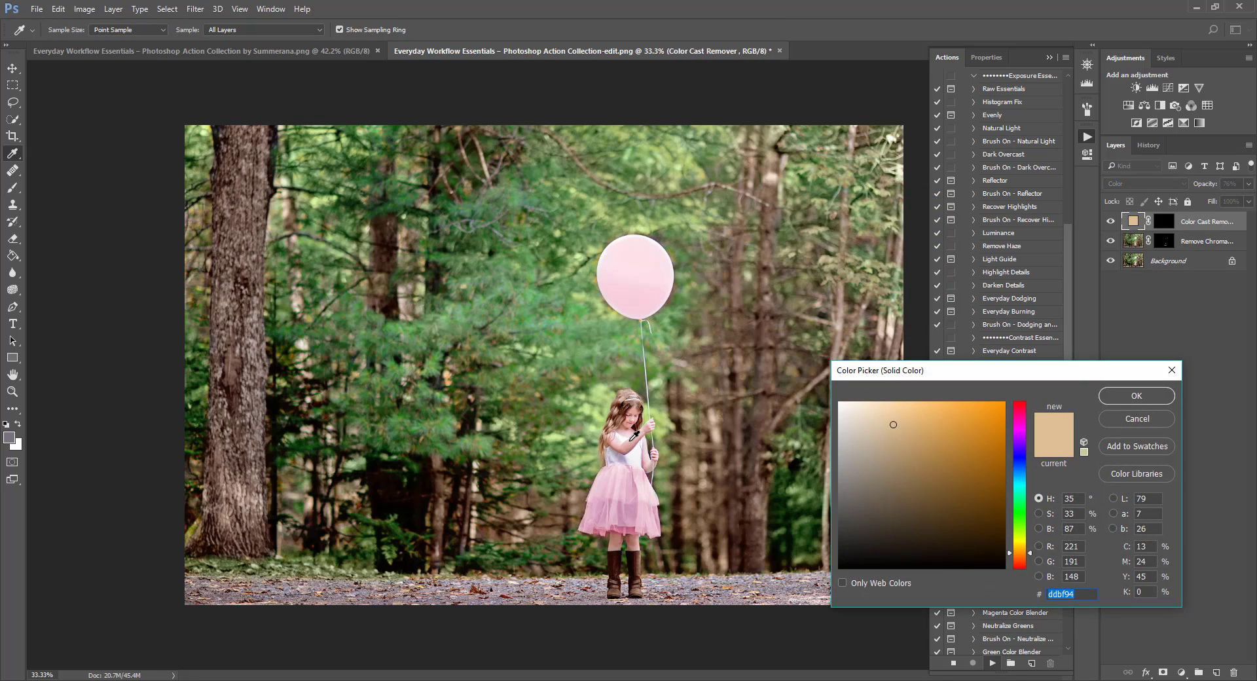
key("ctrl+plus")
key("ctrl+plus")
key("ctrl+plus")
left_click_drag(710, 445, 493, 278)
left_click(609, 406)
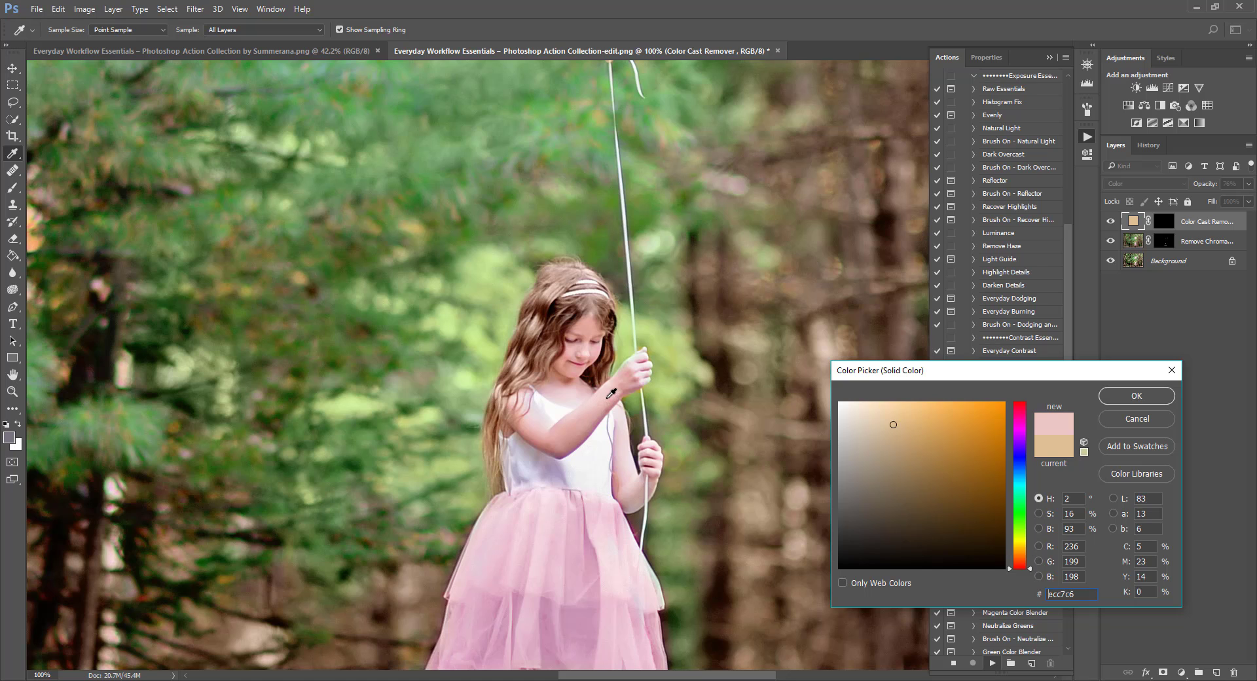
left_click(1134, 396)
Step: Paint the Color Cast fill onto the girl's raised arm with a 10 px brush, raising the brush opacity to 100%
key("ctrl+plus")
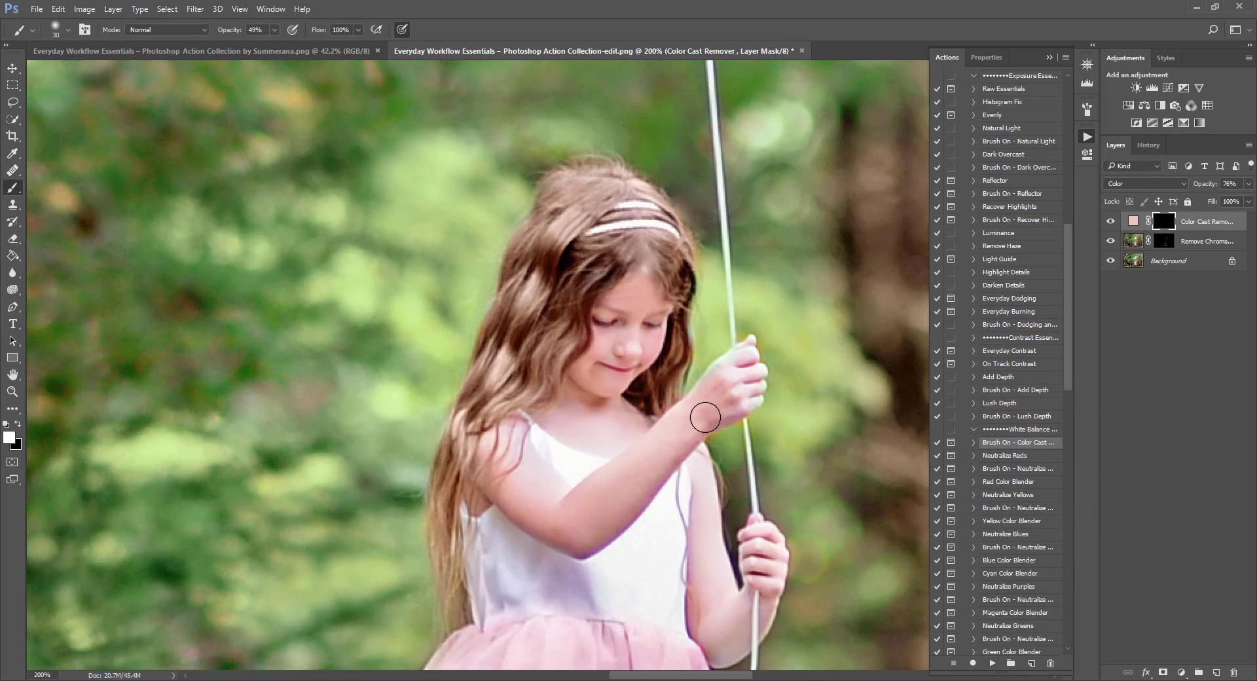
left_click_drag(648, 395, 573, 285)
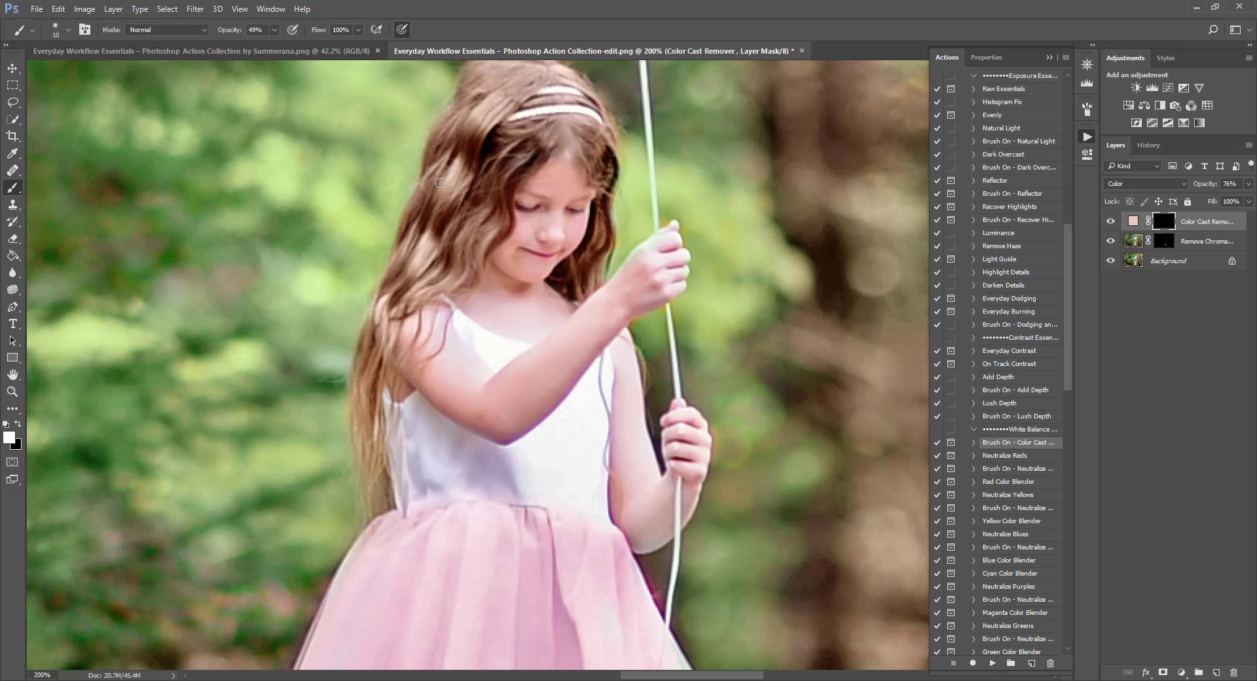
left_click(274, 30)
left_click_drag(273, 45, 331, 54)
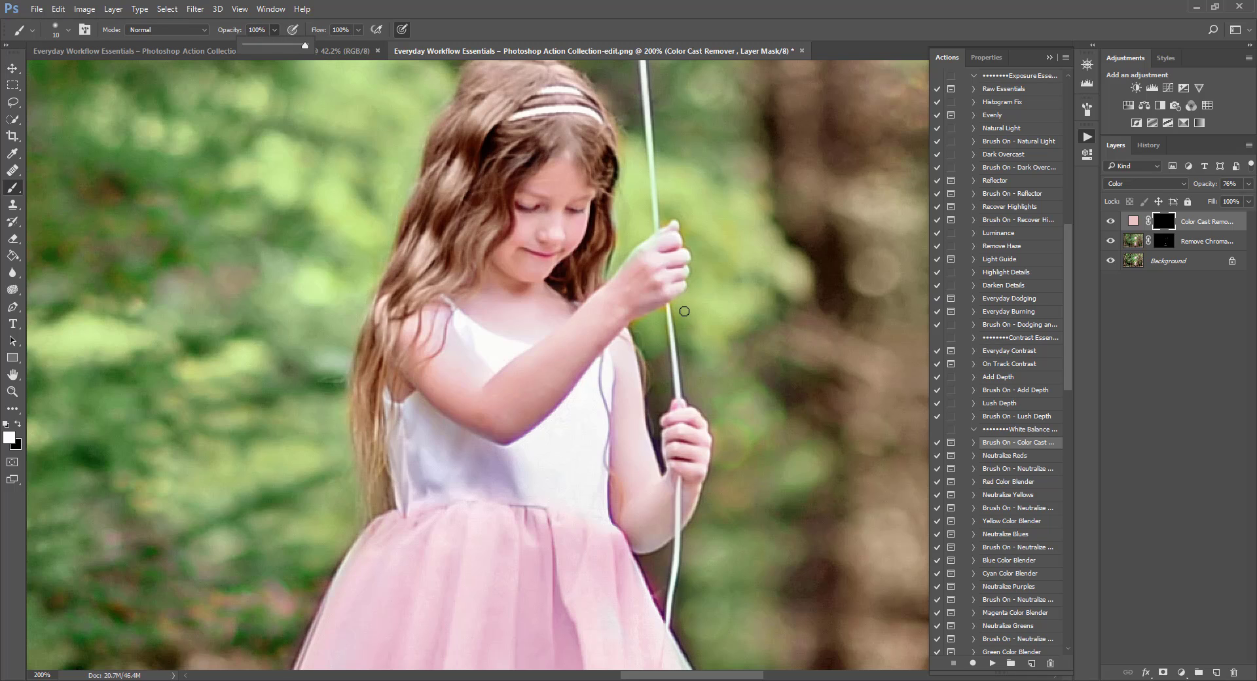
left_click(657, 299)
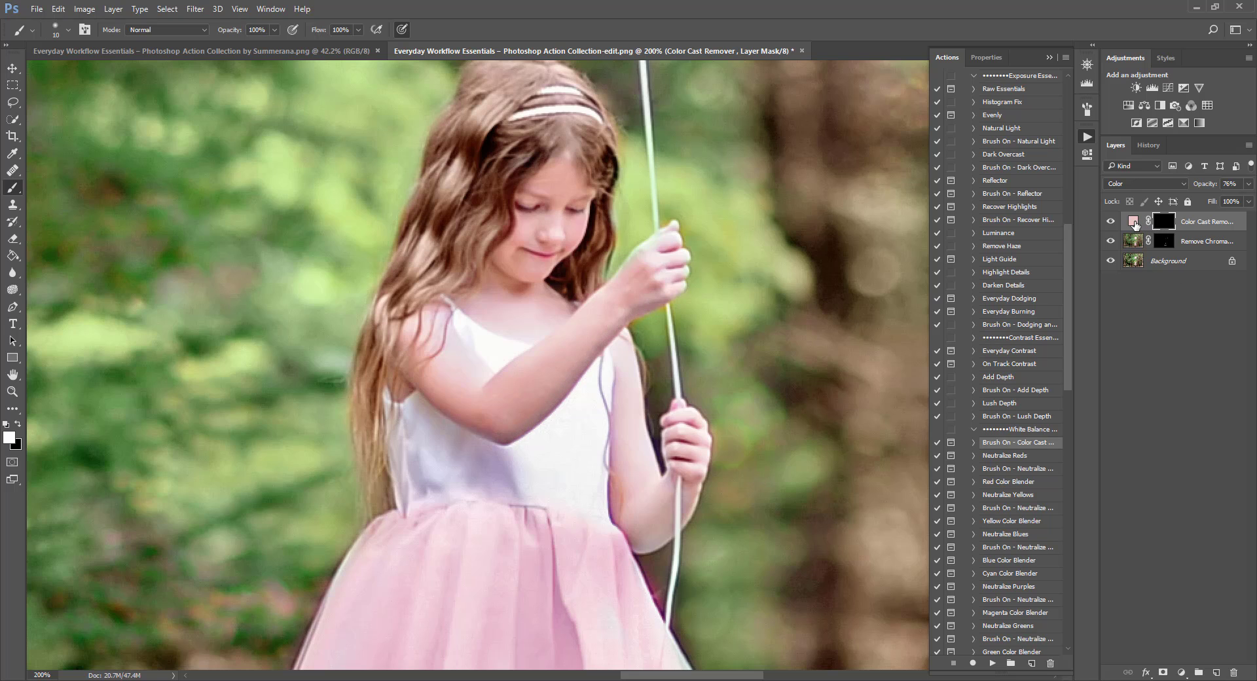
Step: Change the Color Cast fill to the darker skin tone c6908b sampled from the arm and brush it over the arm's discoloured edges
double_click(1134, 222)
left_click(548, 393)
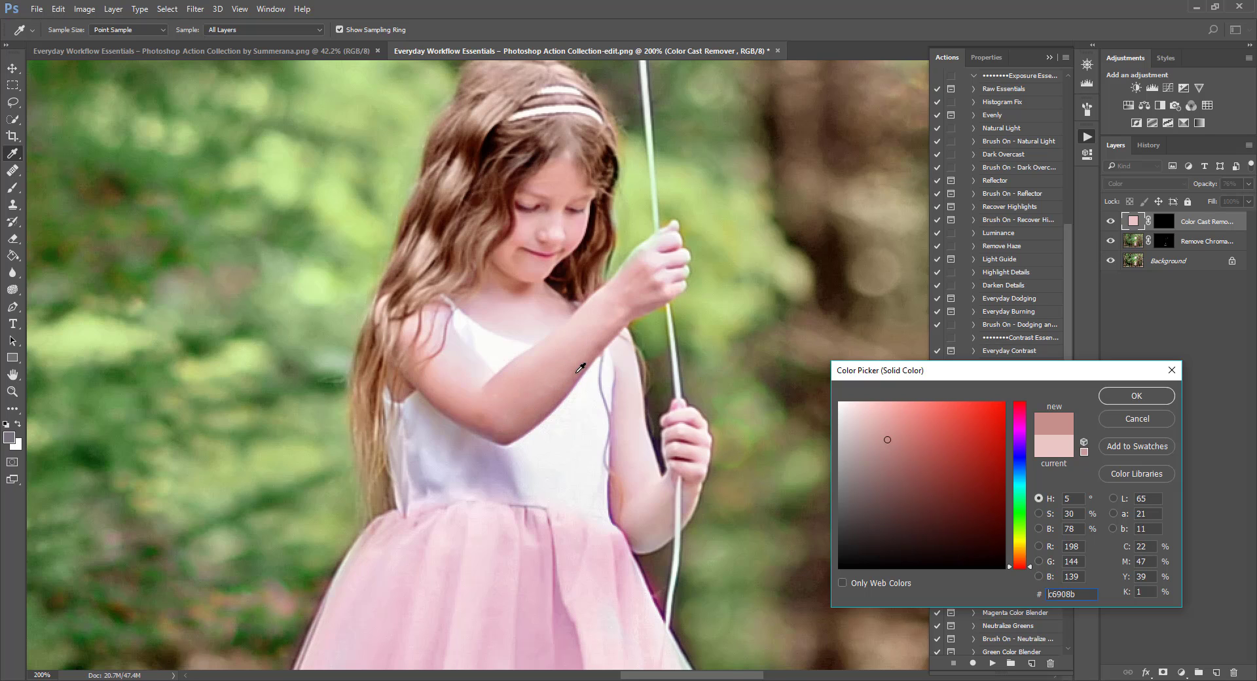
left_click(1136, 395)
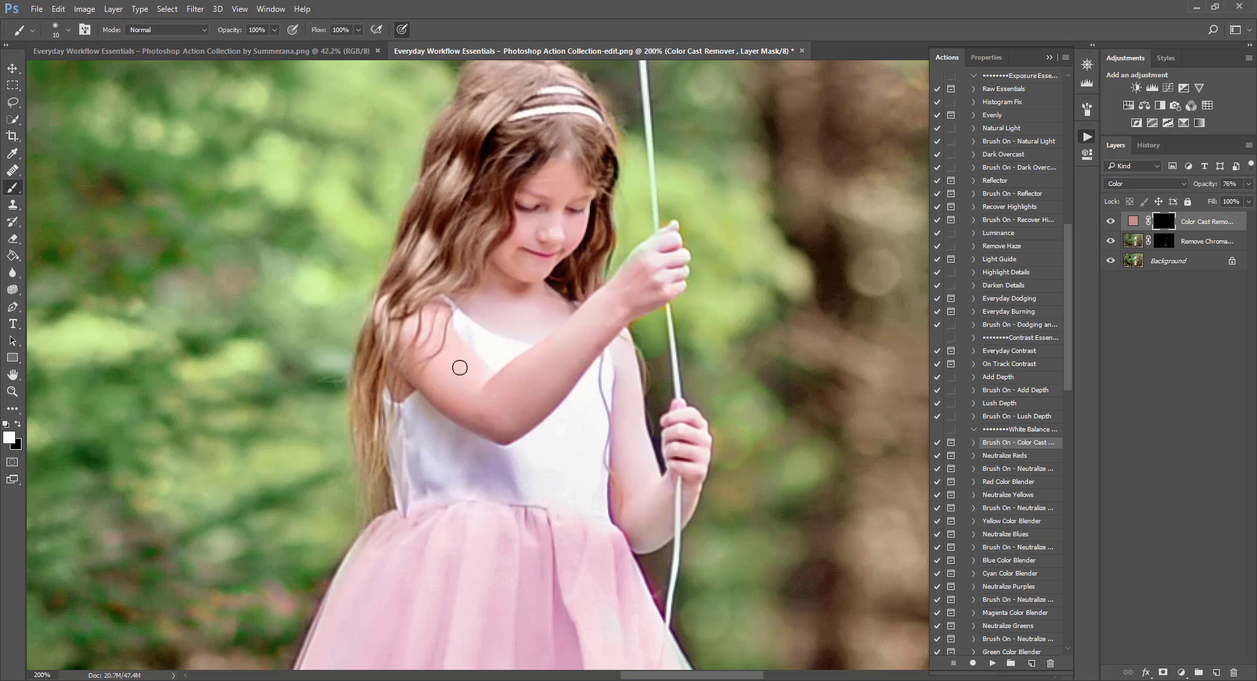
key("bracketright")
key("bracketright")
key("bracketleft")
key("bracketleft")
key("bracketleft")
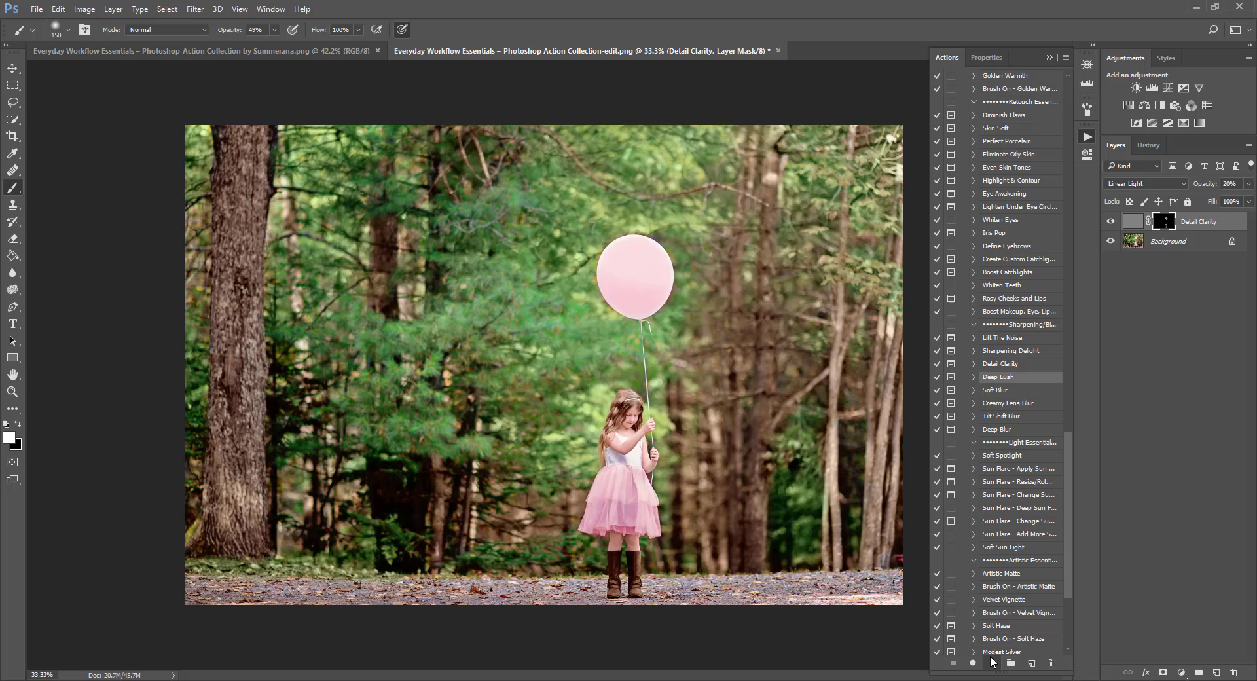
Step: Run the Deep Lush action, compare the image with and without it, and set its layer opacity to 35%
left_click(993, 663)
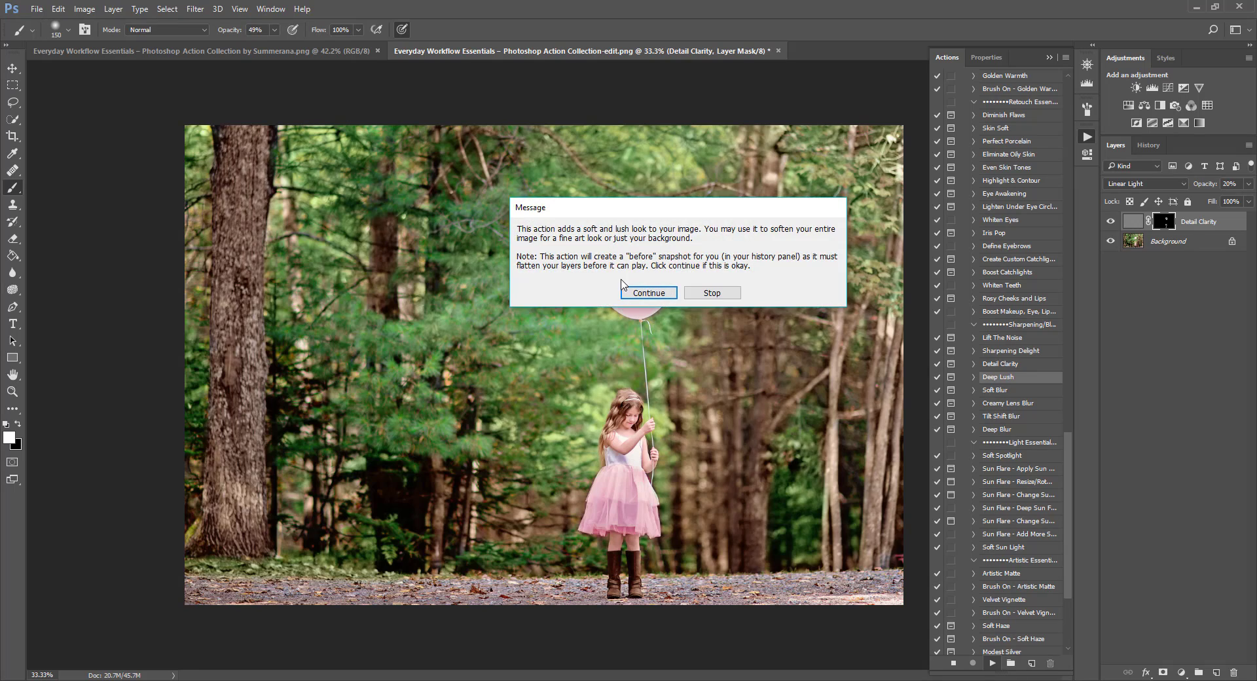
left_click(640, 294)
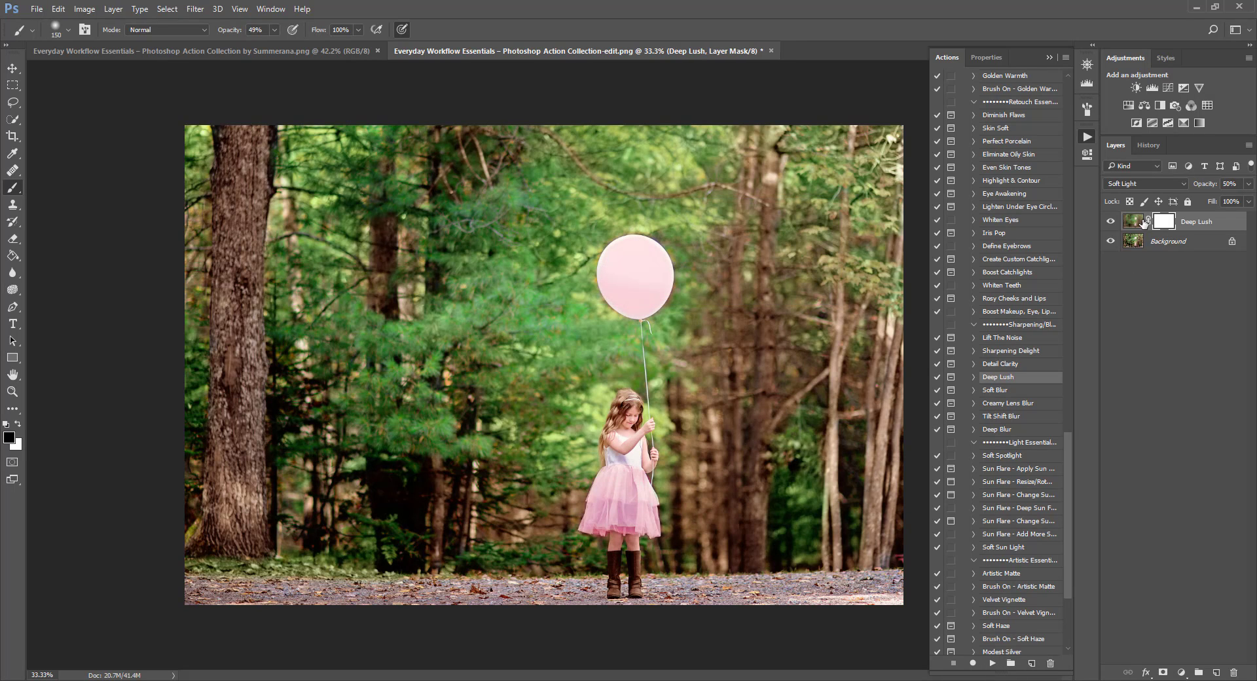
left_click(1110, 220)
left_click(1109, 221)
left_click(1110, 222)
left_click(1110, 222)
left_click(1248, 184)
left_click_drag(1233, 198, 1234, 199)
Step: Paint black on the Deep Lush mask over the girl with a 300 px brush at 45% opacity and compare before and after
left_click(1165, 225)
left_click(254, 45)
left_click(498, 15)
key("bracketright")
key("bracketright")
key("bracketright")
key("bracketright")
key("4")
key("5")
left_click(1110, 221)
left_click(1110, 222)
left_click(1110, 222)
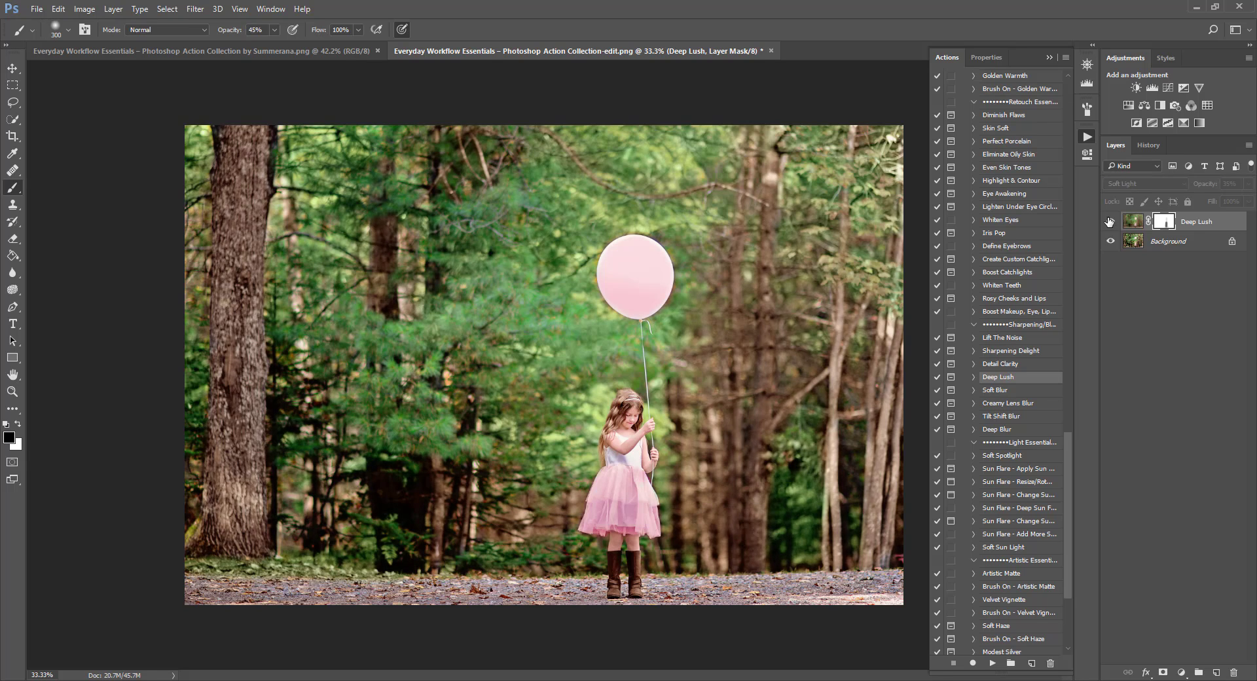
left_click(1109, 221)
Step: Run the Soft Blur action, allowing it to flatten the layers
left_click(1003, 391)
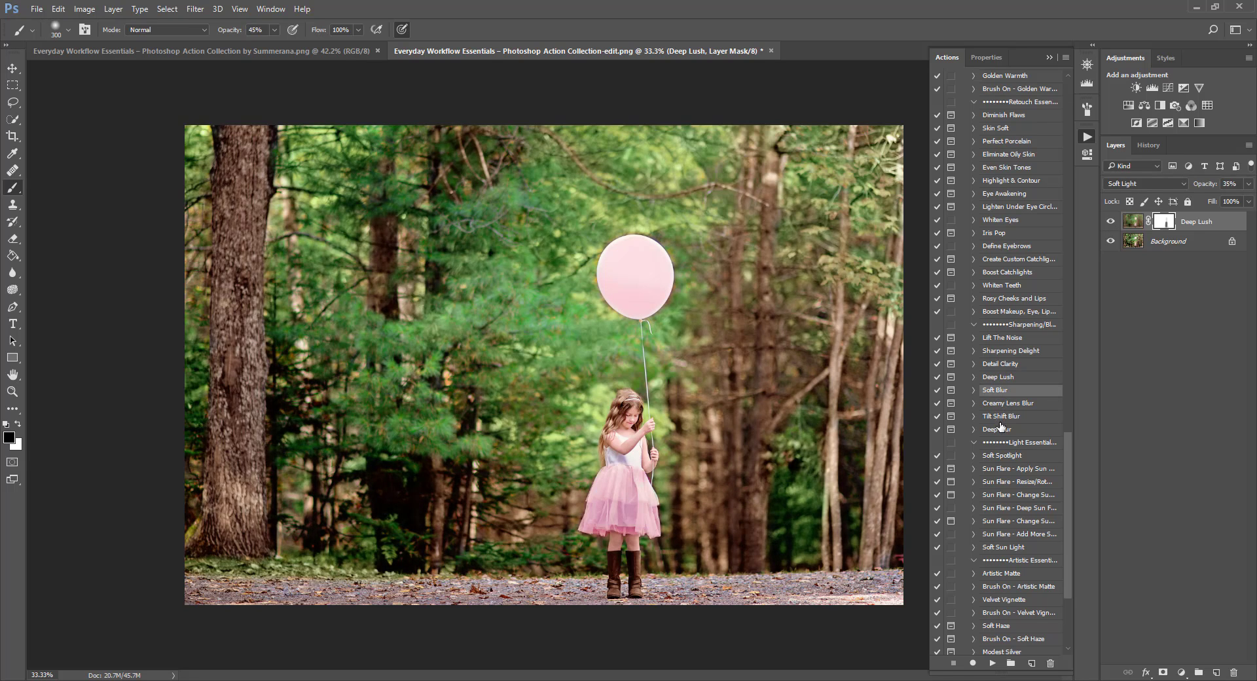
left_click(992, 663)
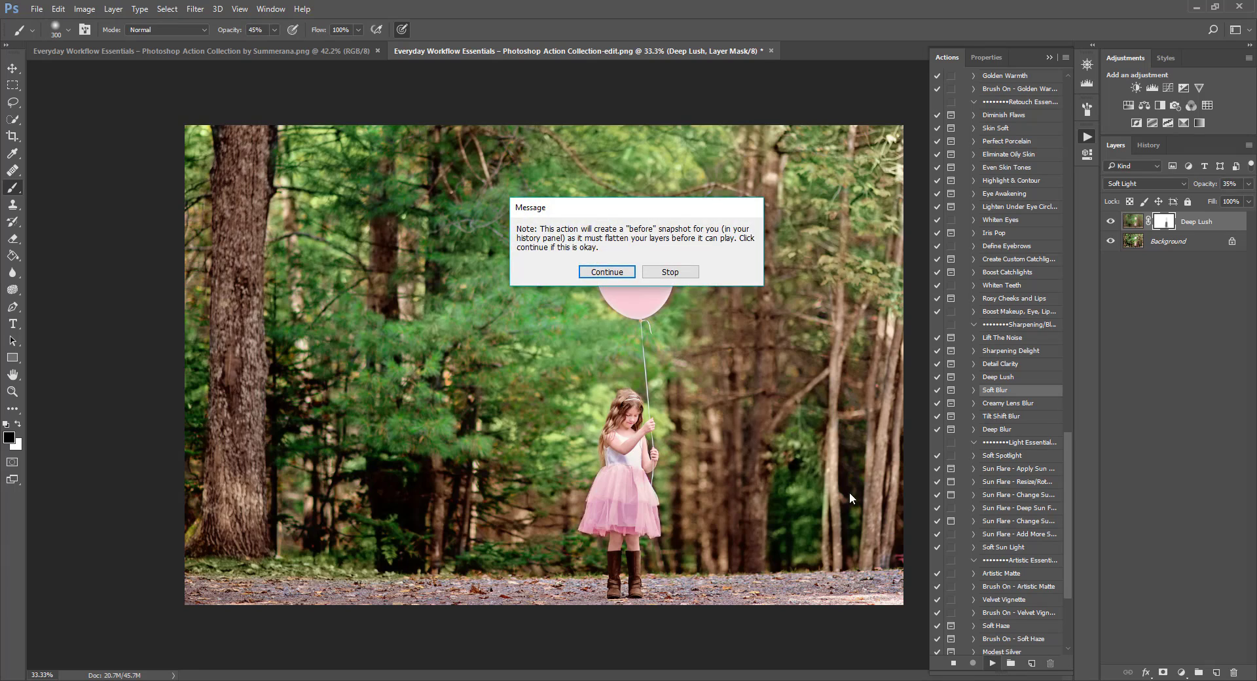
key("Return")
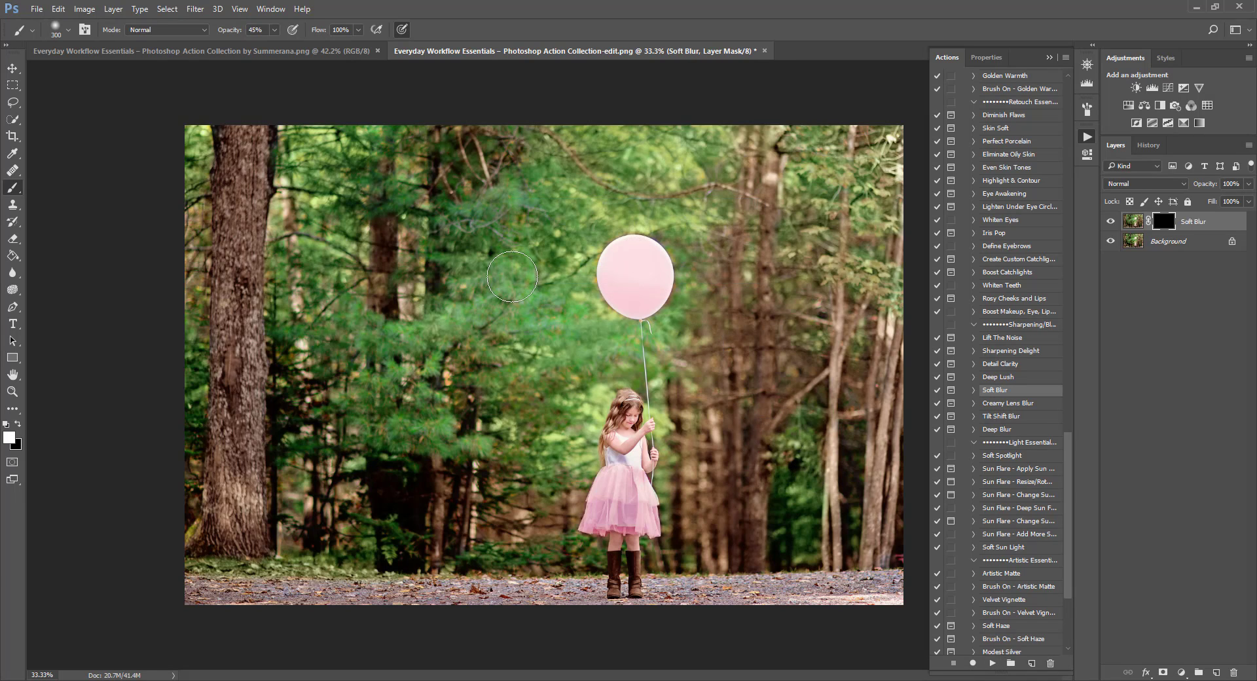
Step: Paint white on the Soft Blur mask over the forest around the girl at 100% opacity, and undo the last brush stroke
key("bracketright")
key("bracketright")
key("bracketright")
key("bracketright")
key("bracketright")
mouse_move(414, 260)
left_mouse_down()
mouse_move(415, 185)
mouse_move(306, 187)
left_mouse_up()
mouse_move(276, 33)
left_mouse_down()
mouse_move(273, 48)
mouse_move(497, 6)
left_mouse_up()
mouse_move(255, 157)
left_mouse_down()
mouse_move(273, 304)
mouse_move(186, 313)
mouse_move(141, 404)
mouse_move(273, 472)
mouse_move(206, 476)
mouse_move(440, 473)
mouse_move(469, 398)
mouse_move(510, 358)
mouse_move(558, 148)
mouse_move(814, 153)
mouse_move(803, 293)
mouse_move(877, 138)
mouse_move(876, 466)
mouse_move(791, 403)
mouse_move(749, 431)
mouse_move(734, 503)
mouse_move(955, 461)
mouse_move(871, 312)
mouse_move(873, 356)
left_mouse_up()
key("bracketleft")
key("bracketleft")
key("bracketleft")
key("bracketleft")
key("bracketleft")
key("bracketleft")
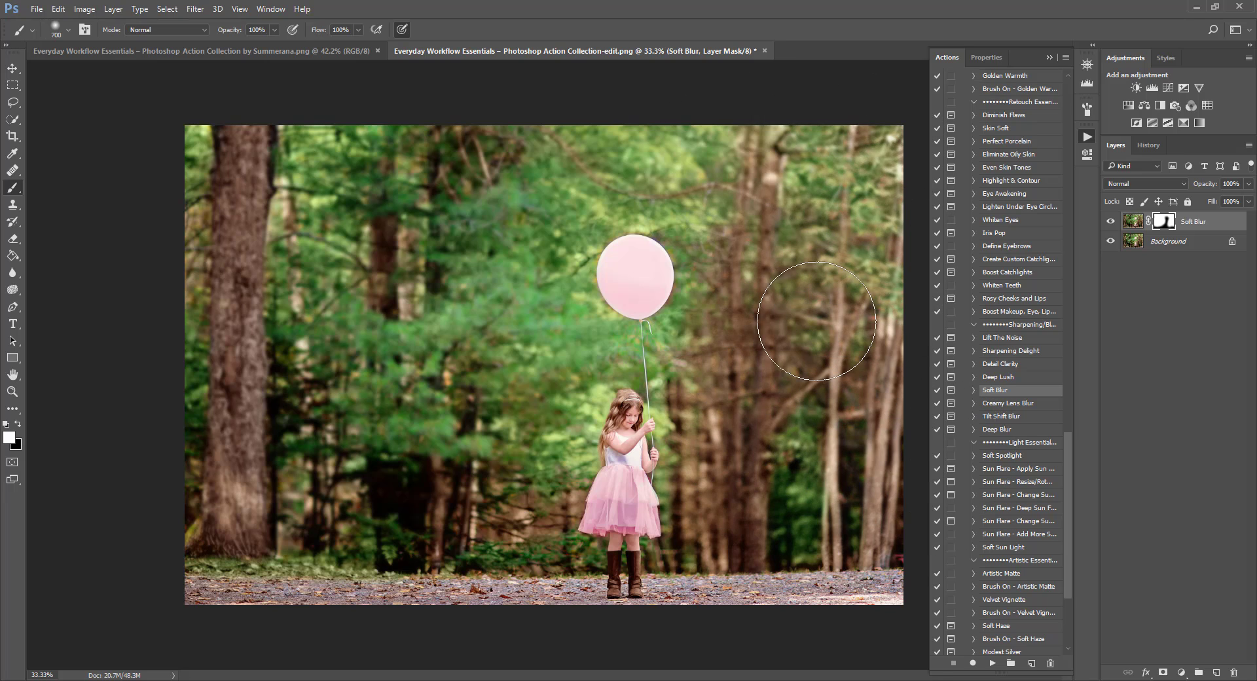
key("bracketleft")
mouse_move(535, 471)
left_mouse_down()
mouse_move(570, 460)
mouse_move(558, 526)
mouse_move(503, 528)
mouse_move(479, 548)
mouse_move(582, 551)
left_mouse_up()
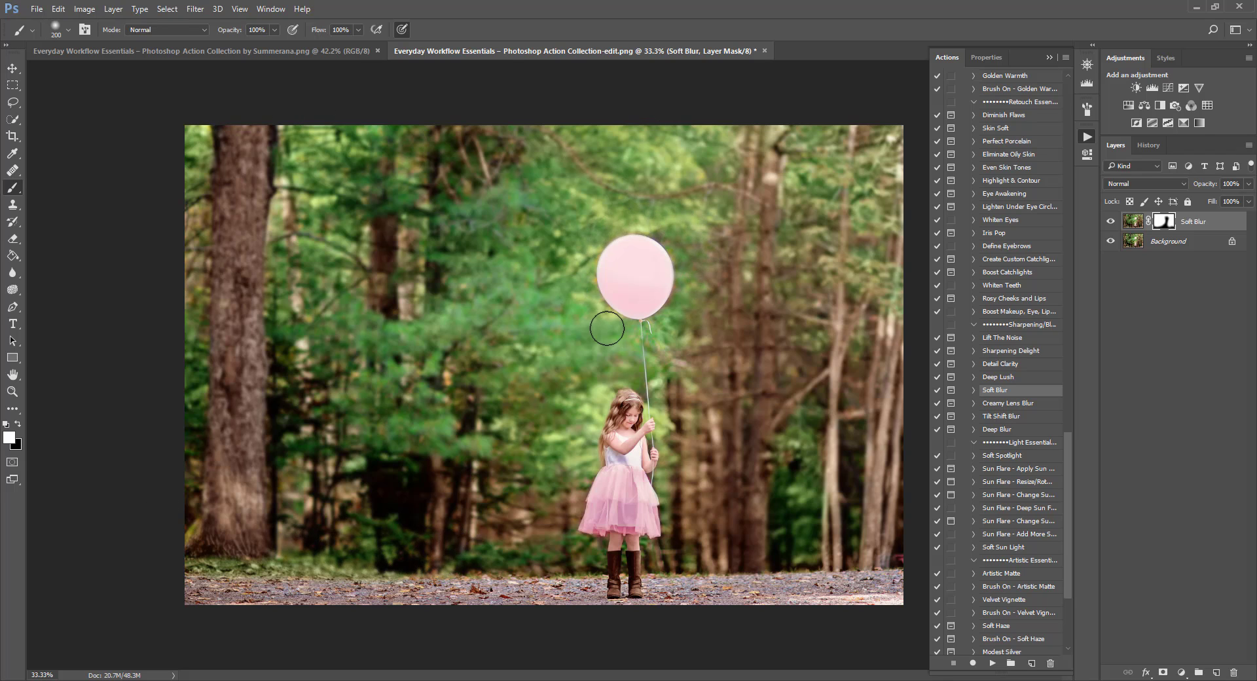
left_click(60, 10)
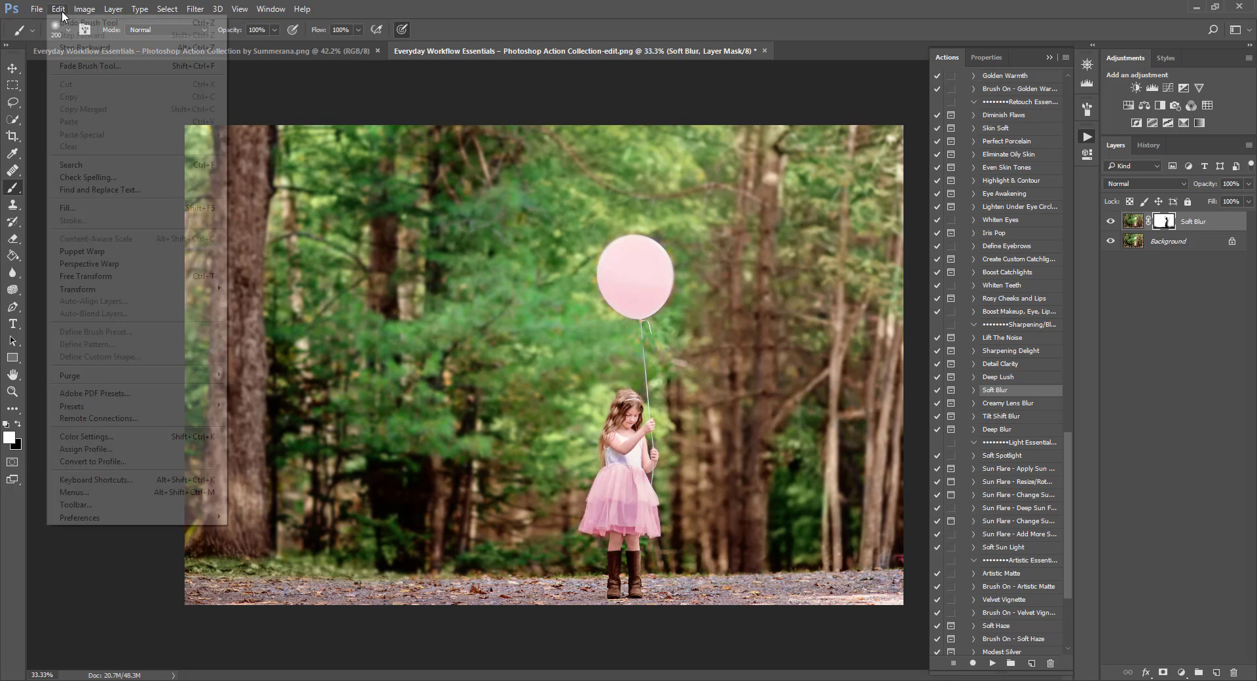
left_click(85, 23)
Step: Delete the Soft Blur layer and duplicate the Background layer
left_click_drag(1208, 288, 1233, 672)
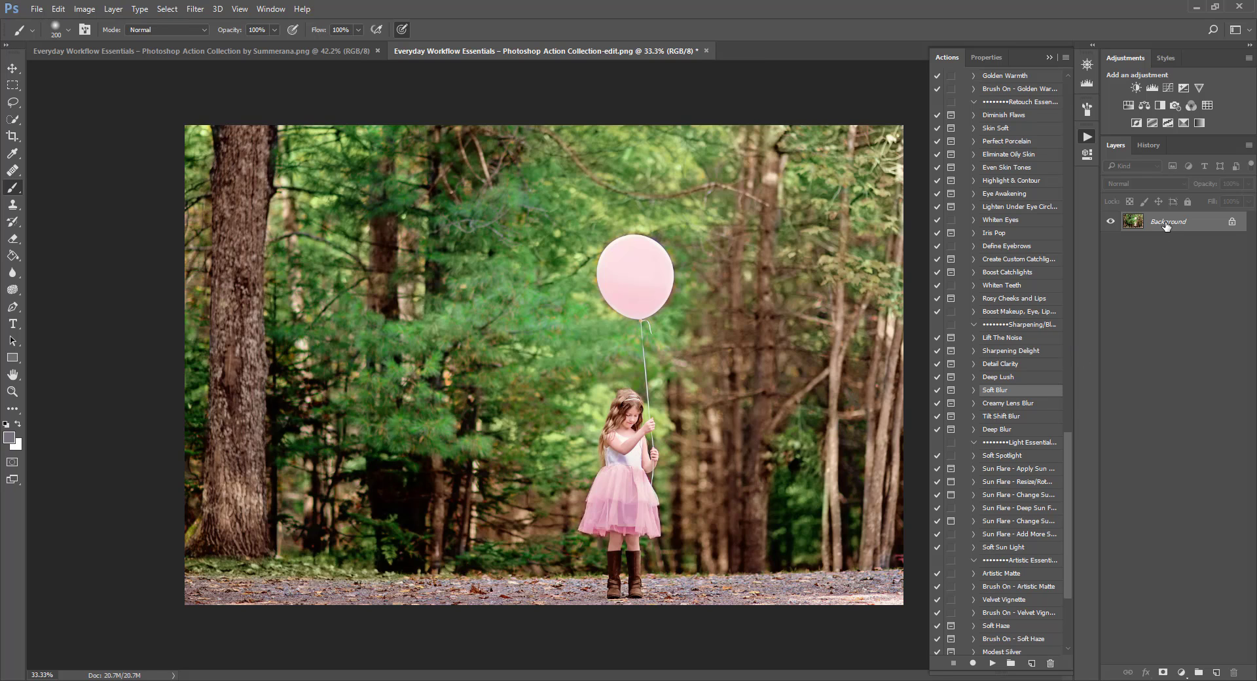
right_click(1166, 225)
left_click(1131, 250)
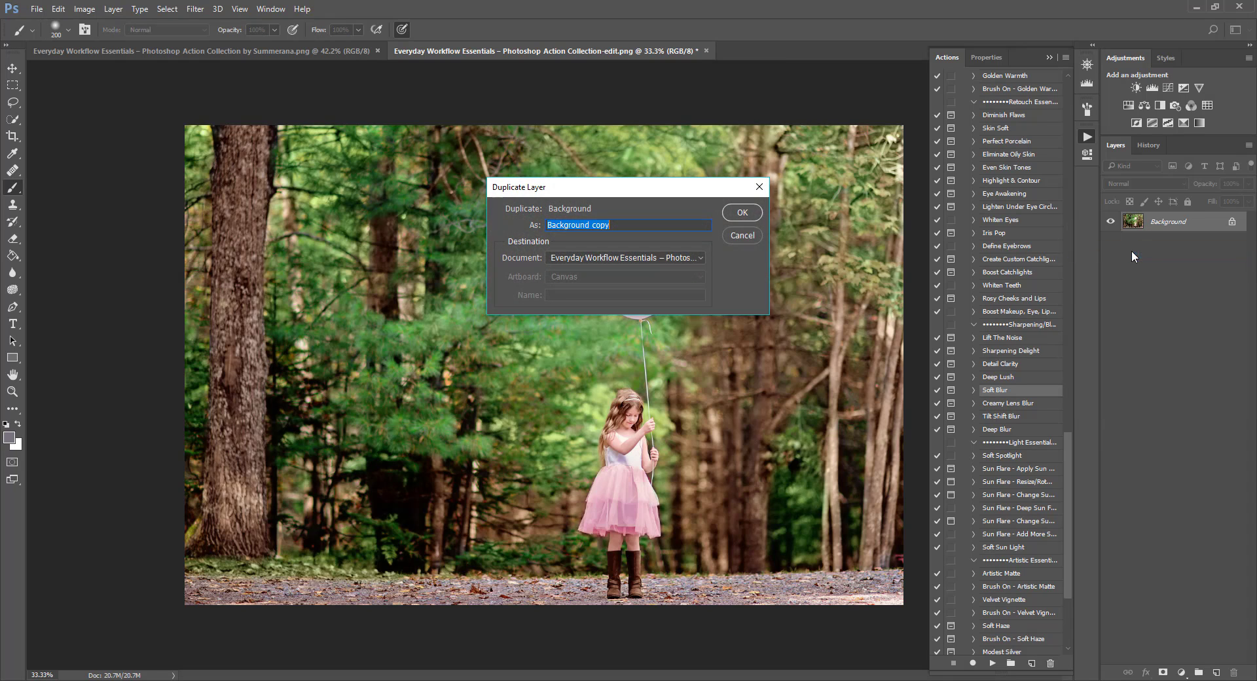
left_click(743, 211)
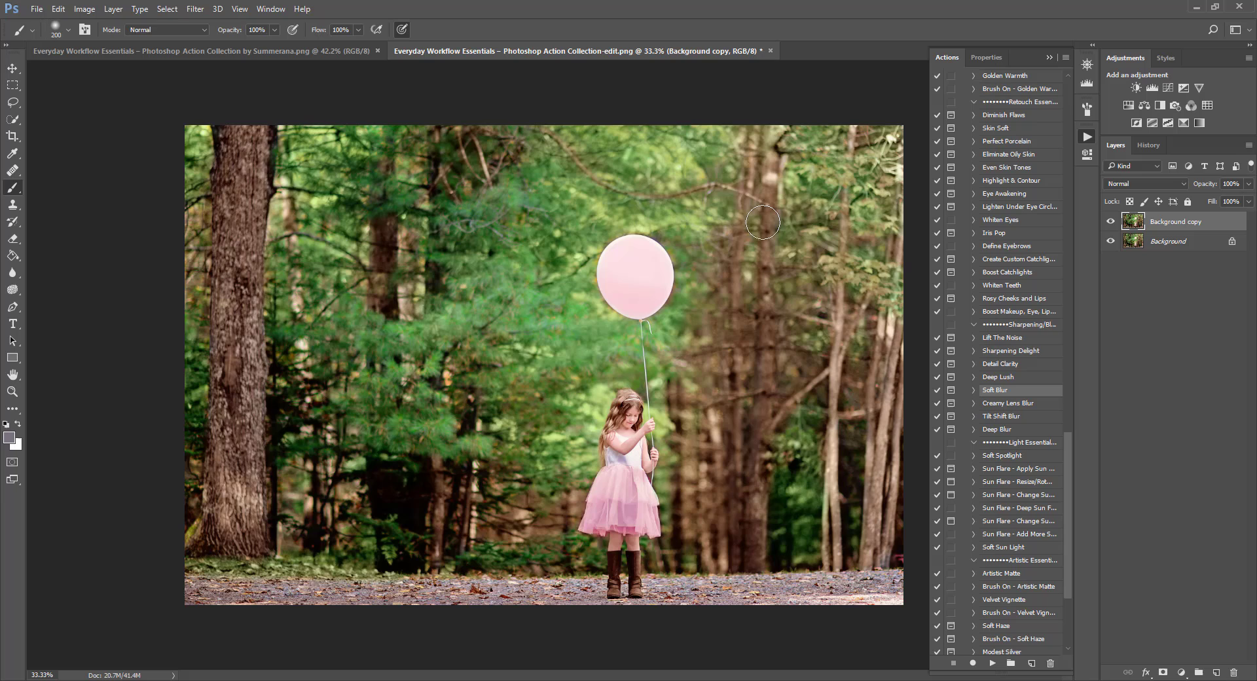
Step: Select the balloon, its string and the girl with the Quick Selection tool
left_click(11, 120)
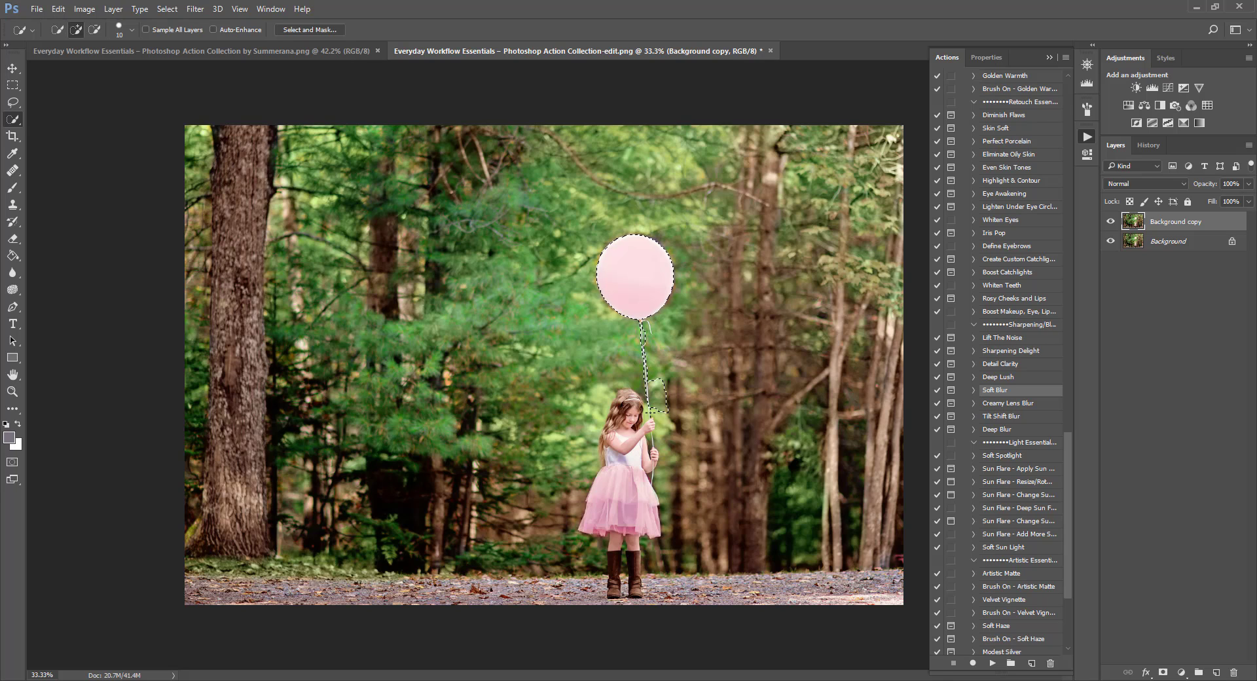
mouse_move(650, 413)
left_mouse_down()
mouse_move(651, 427)
mouse_move(619, 422)
mouse_move(615, 568)
mouse_move(631, 575)
mouse_move(634, 554)
mouse_move(637, 572)
left_mouse_up()
key("bracketright")
key("bracketright")
key("bracketright")
key("bracketright")
key("bracketright")
key("bracketright")
key("bracketleft")
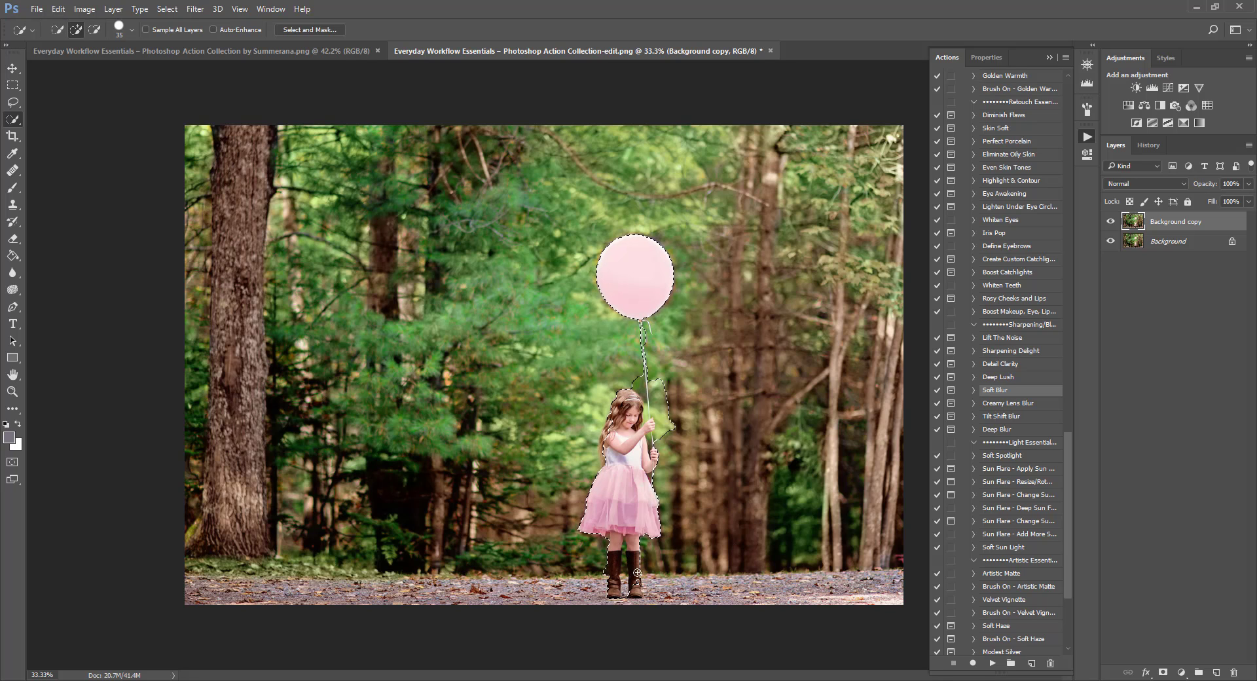
Step: Subtract the patch of forest beside the string and above the girl's head from the selection
key("ctrl+plus")
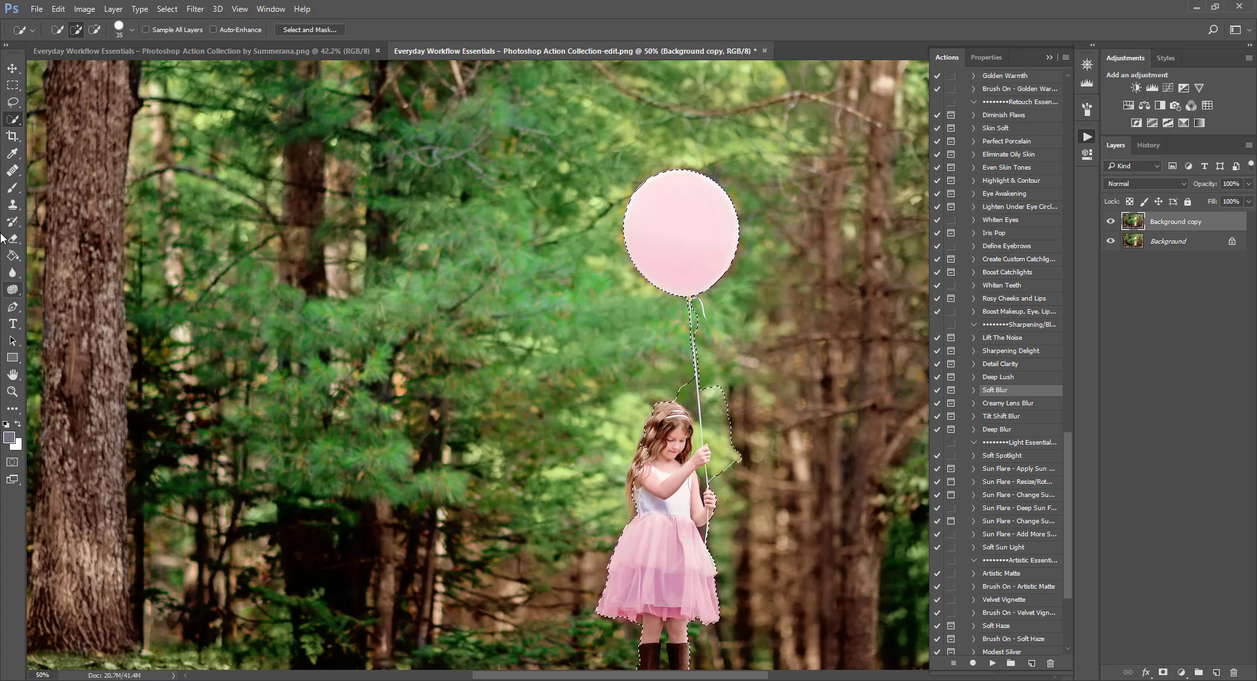
left_click(95, 30)
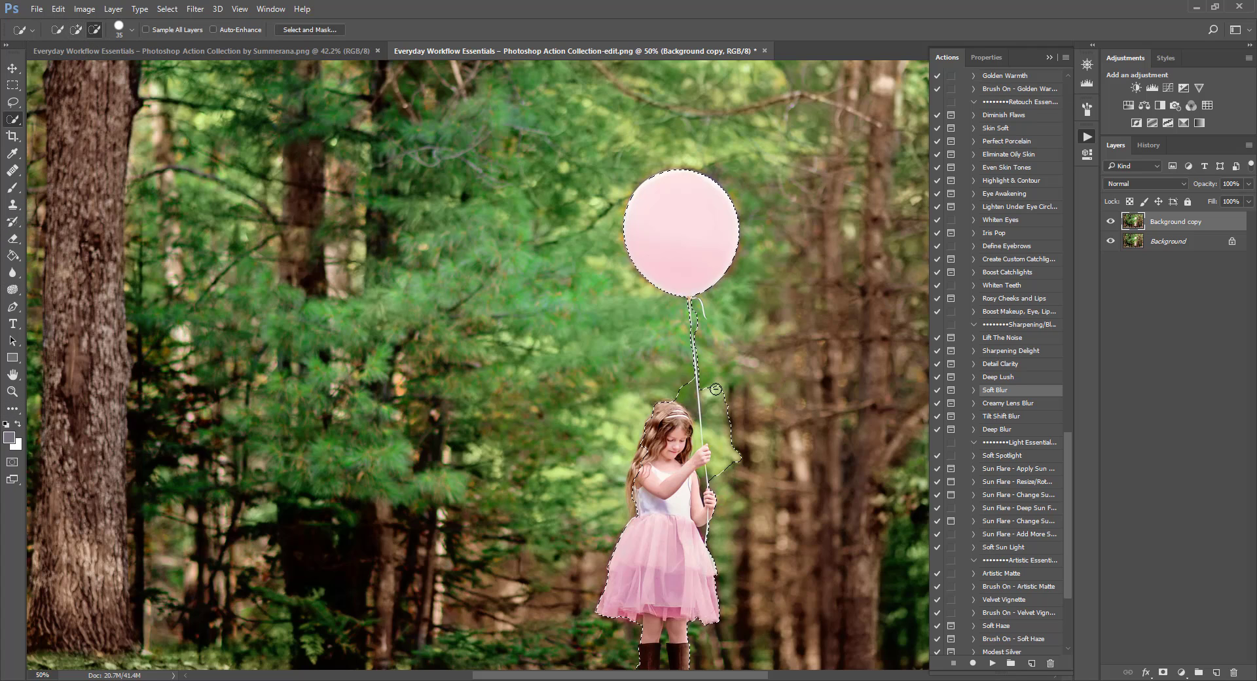
left_click_drag(716, 389, 715, 391)
left_click_drag(724, 431, 727, 465)
key("bracketleft")
key("bracketleft")
key("bracketleft")
left_click_drag(693, 413, 685, 398)
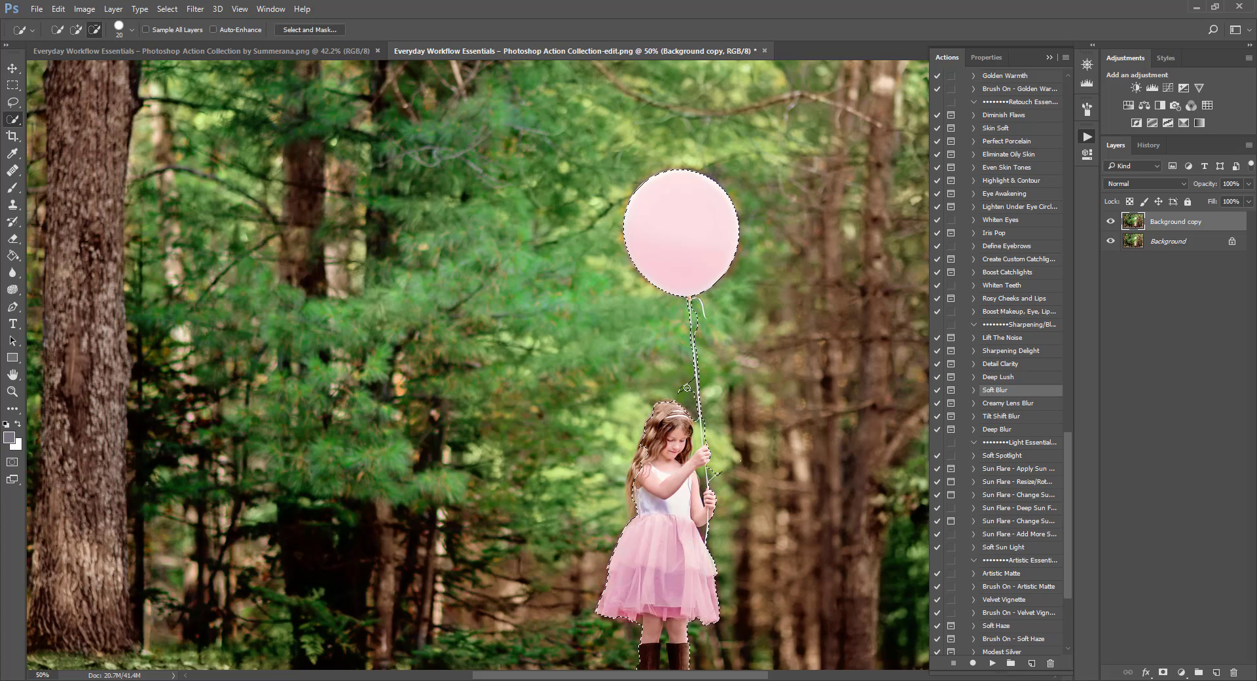
Step: Refine the selection in Select and Mask, adding the missed edges around the girl's hair, skirt and boots with a 20 px brush
scroll(686, 387, "down", 3)
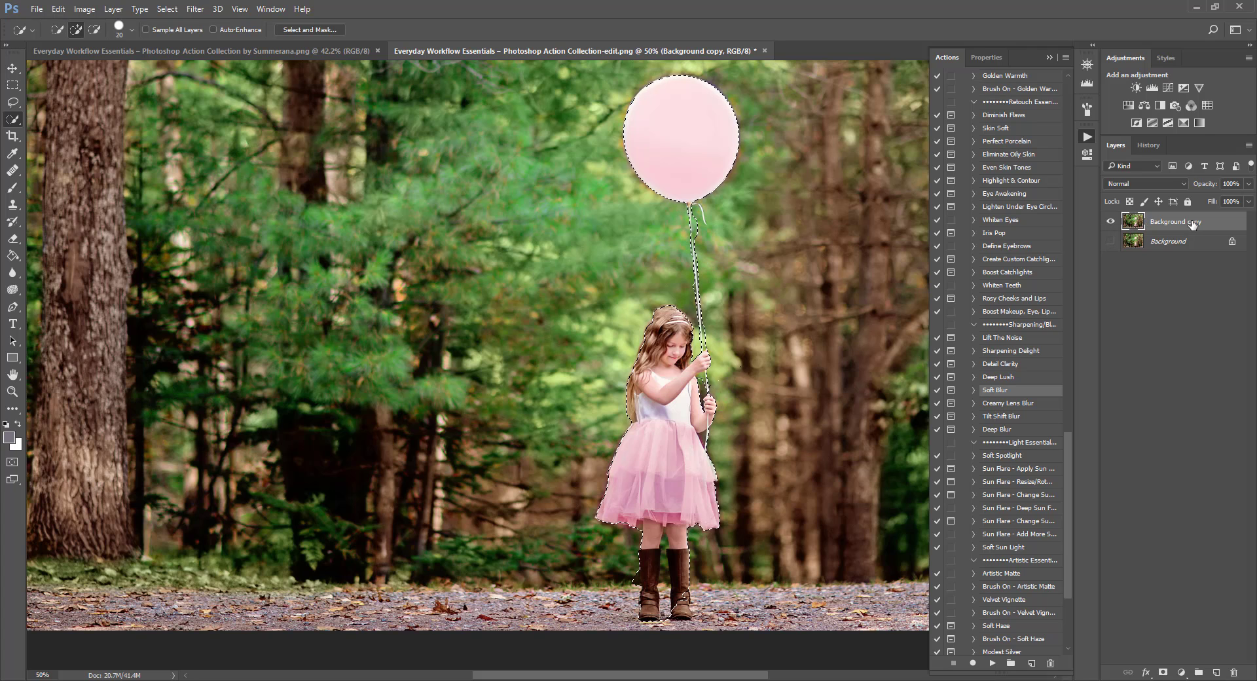
right_click(708, 153)
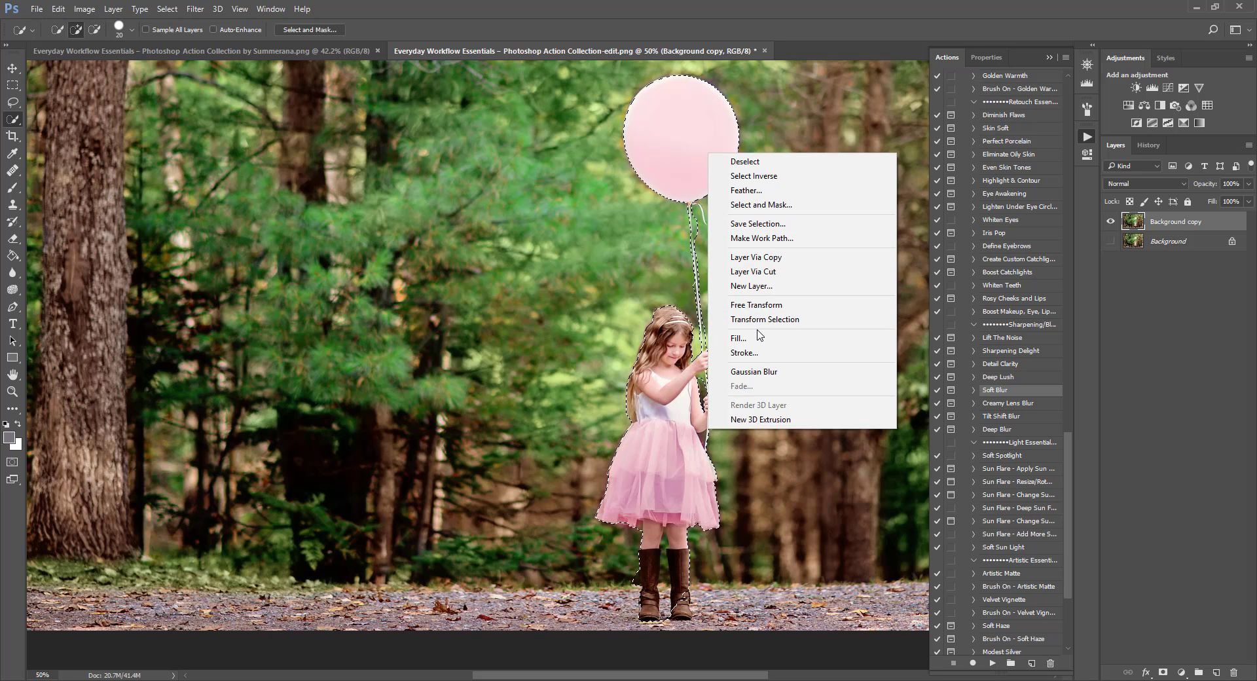
left_click(763, 204)
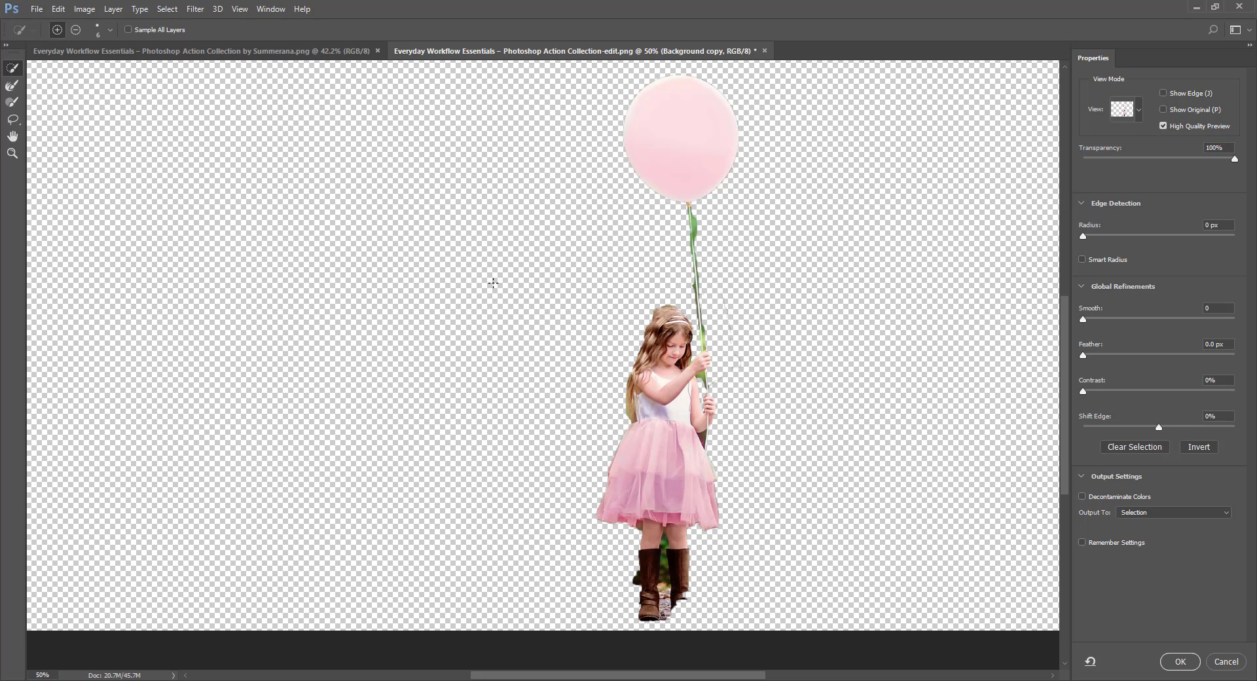
key("bracketright")
key("bracketright")
key("bracketright")
left_click(655, 316)
key("bracketleft")
key("bracketright")
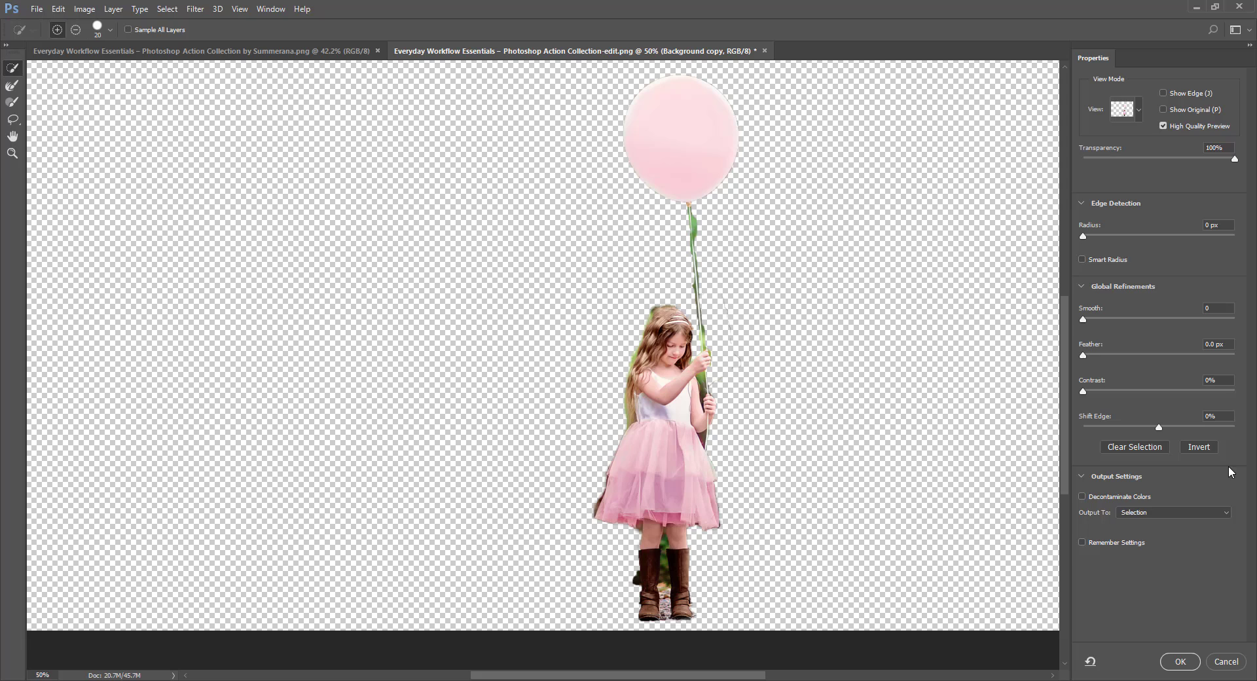
Step: Enable Smart Radius, shift the edge to -8%, and output the selection as a new layer with layer mask
left_click(1084, 236)
left_click_drag(1156, 426, 1155, 426)
left_click(1141, 515)
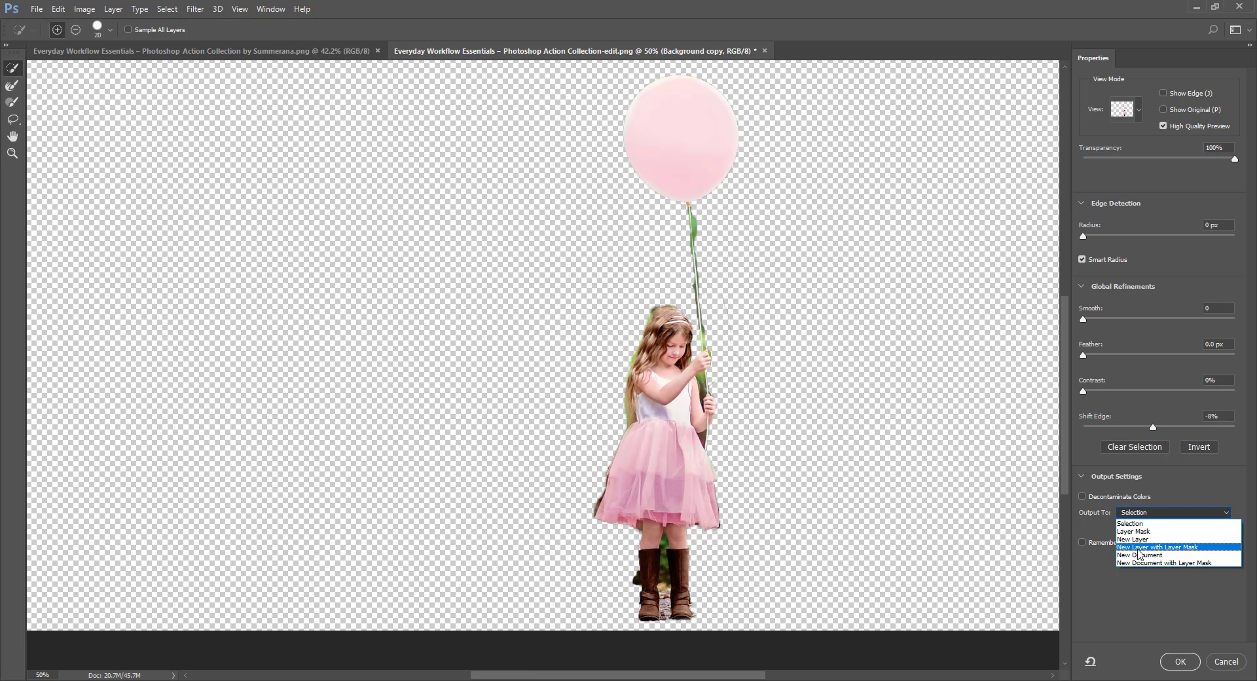
left_click(1139, 548)
left_click(1180, 661)
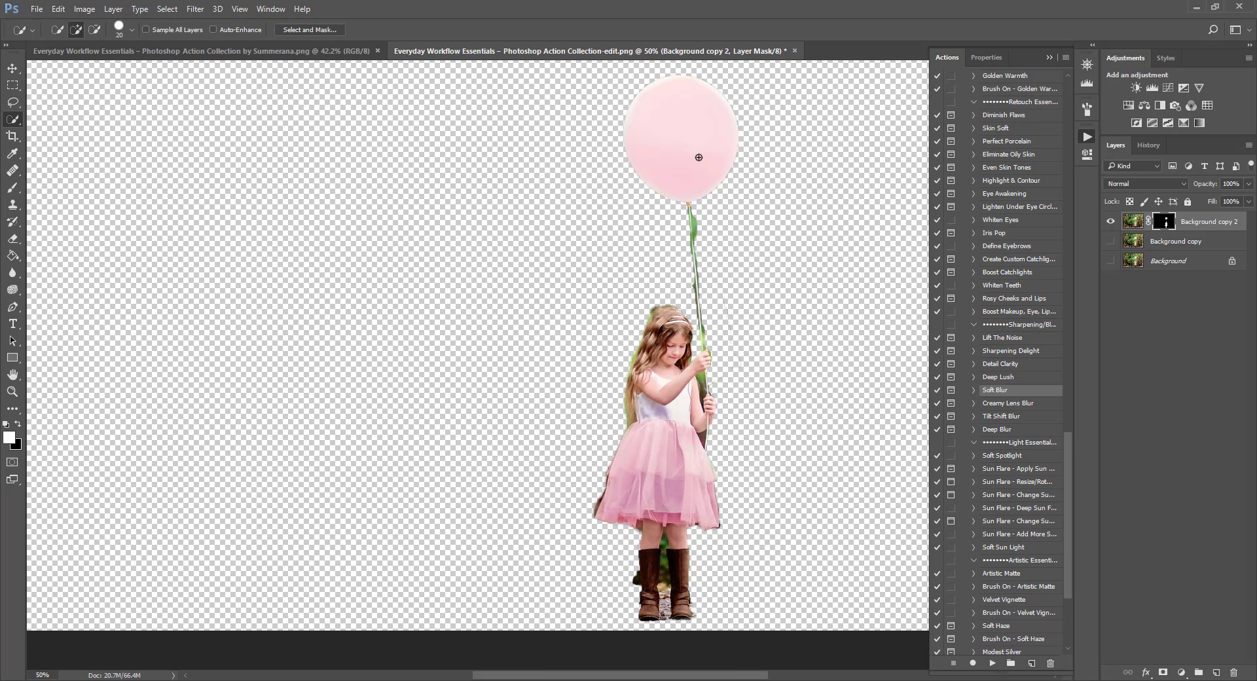
Step: Show the Background copy layer, play the Soft Blur action on it from its Set current layer command, and show the Background layer
left_click(1119, 244)
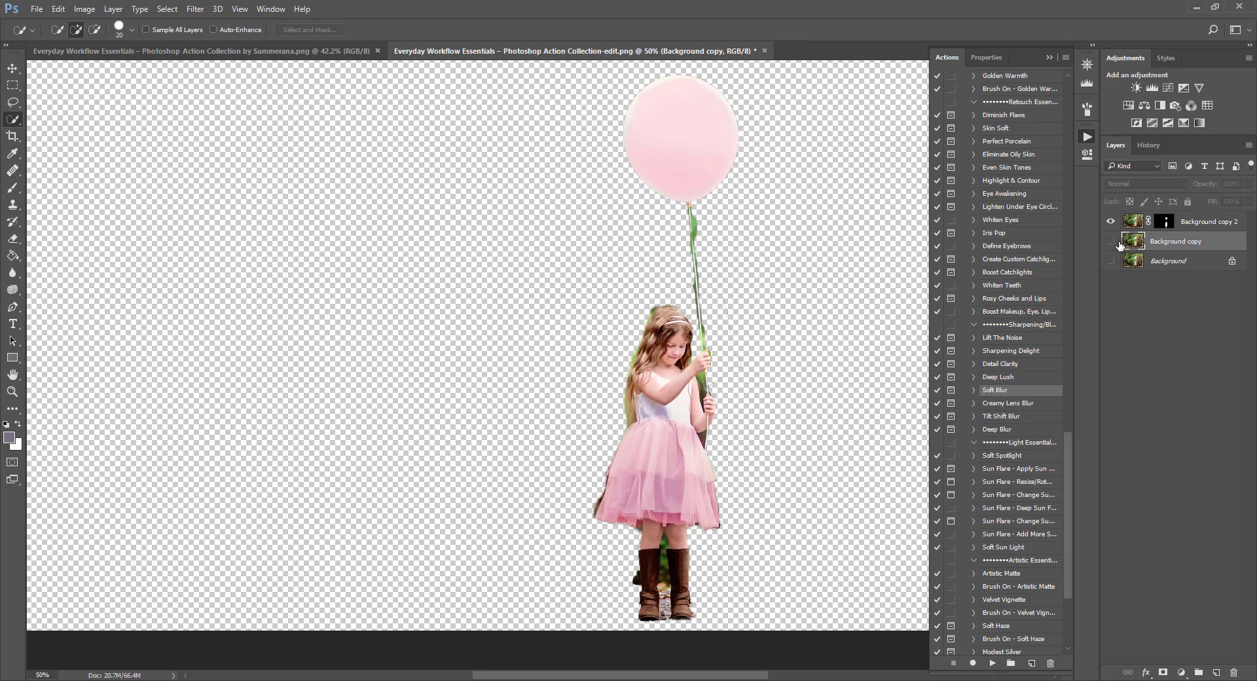
left_click(1111, 243)
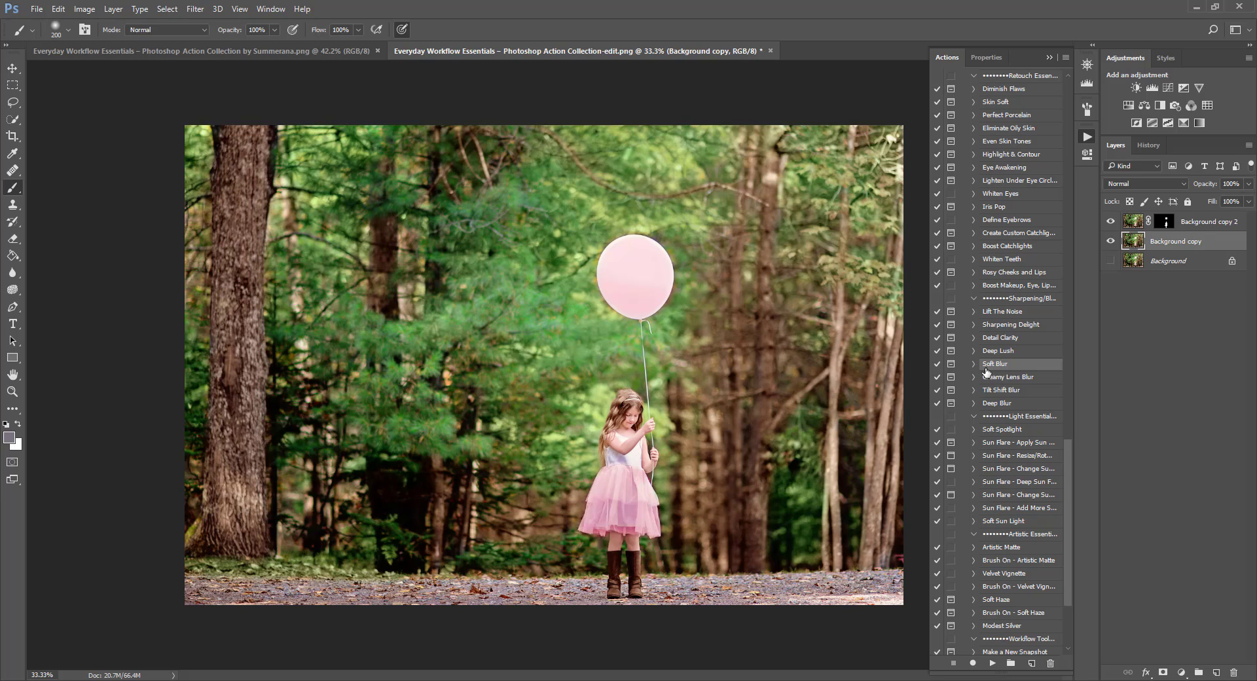
left_click(974, 364)
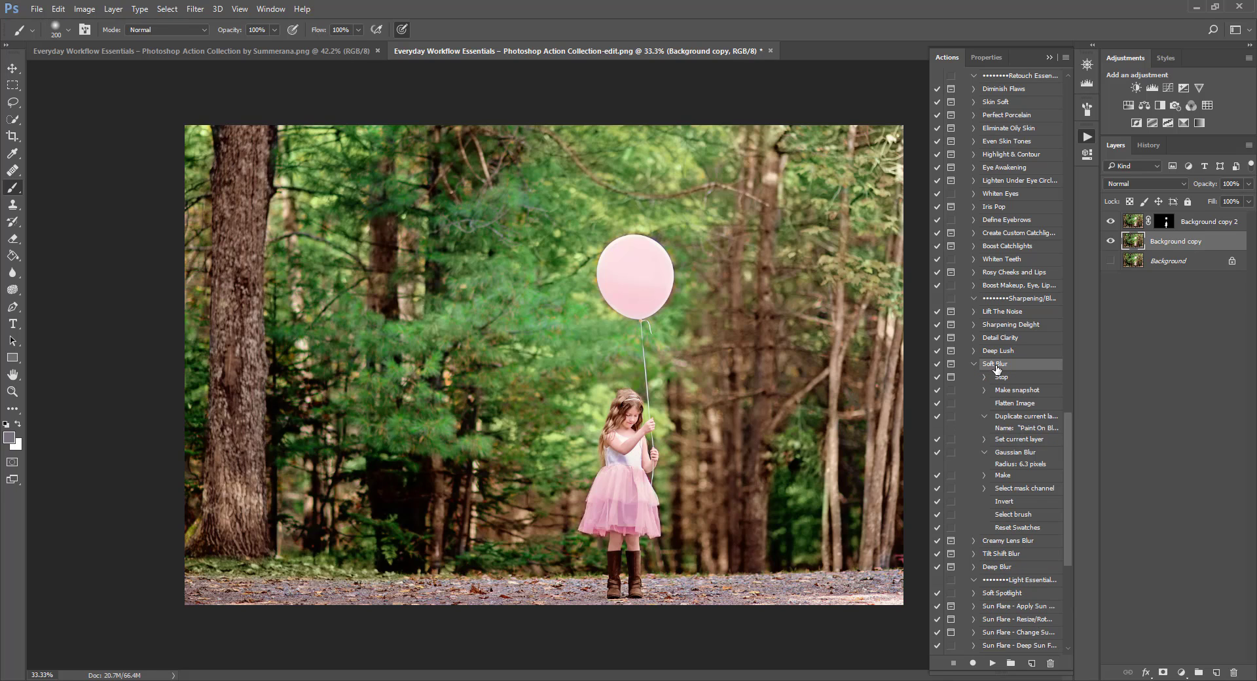
left_click(1019, 439)
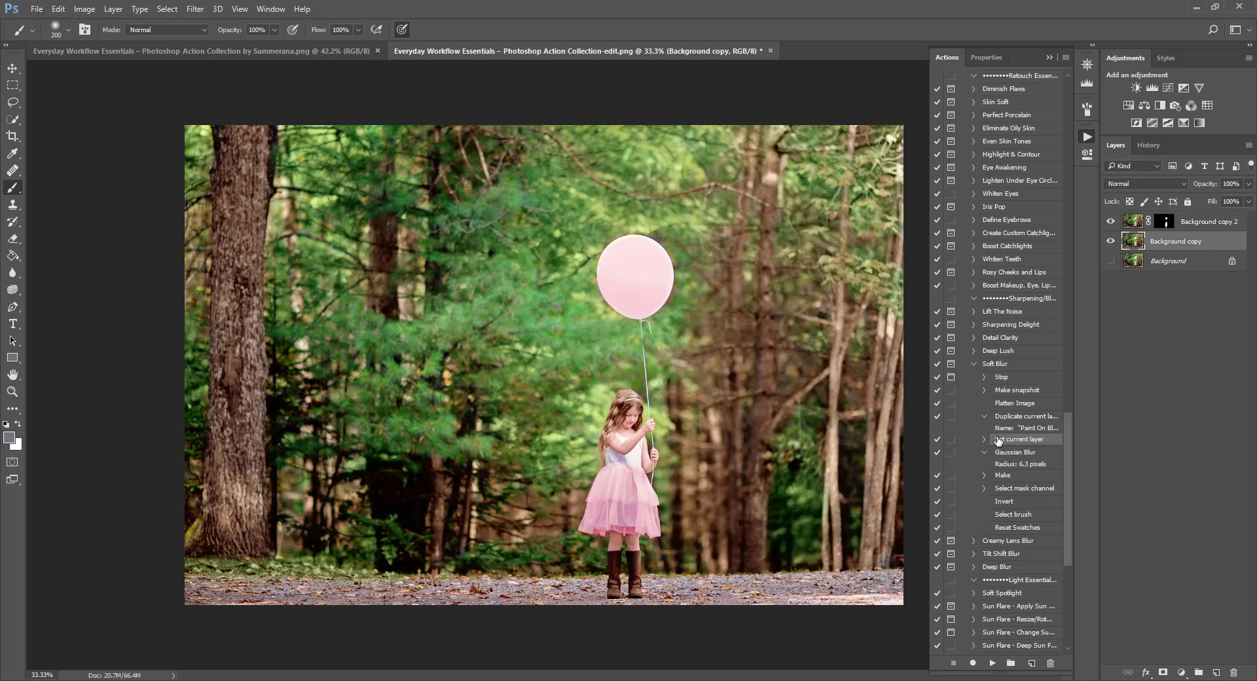
left_click(993, 663)
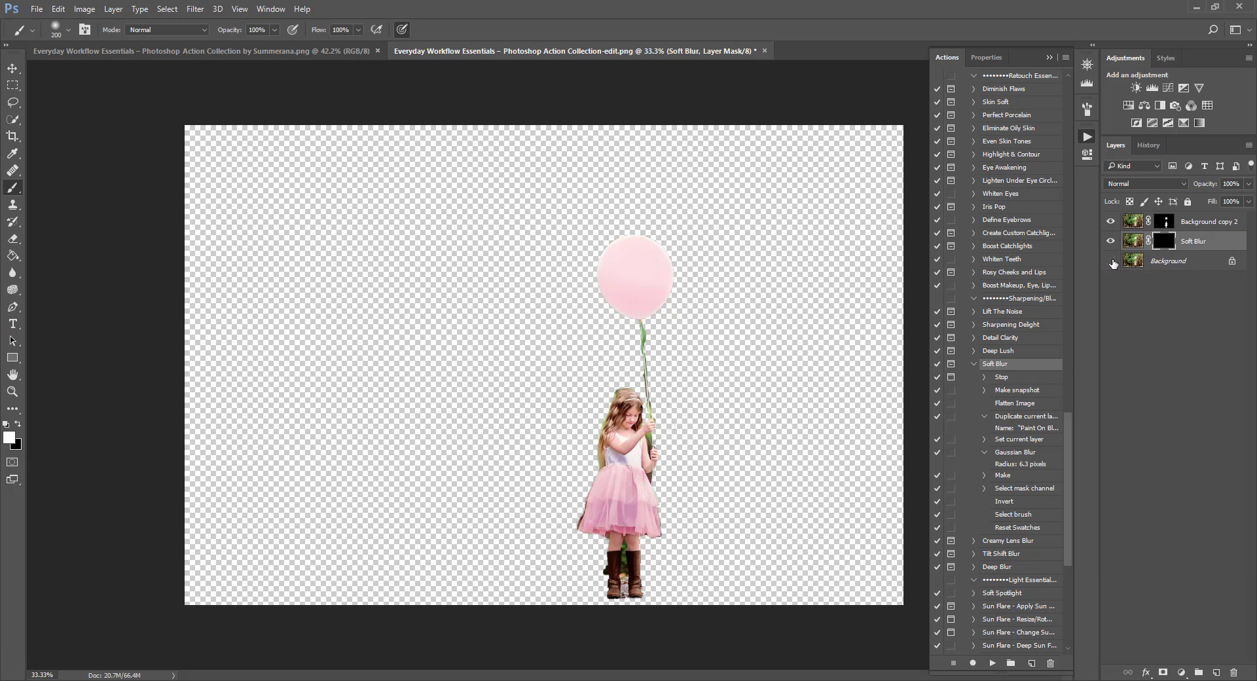
left_click(1109, 261)
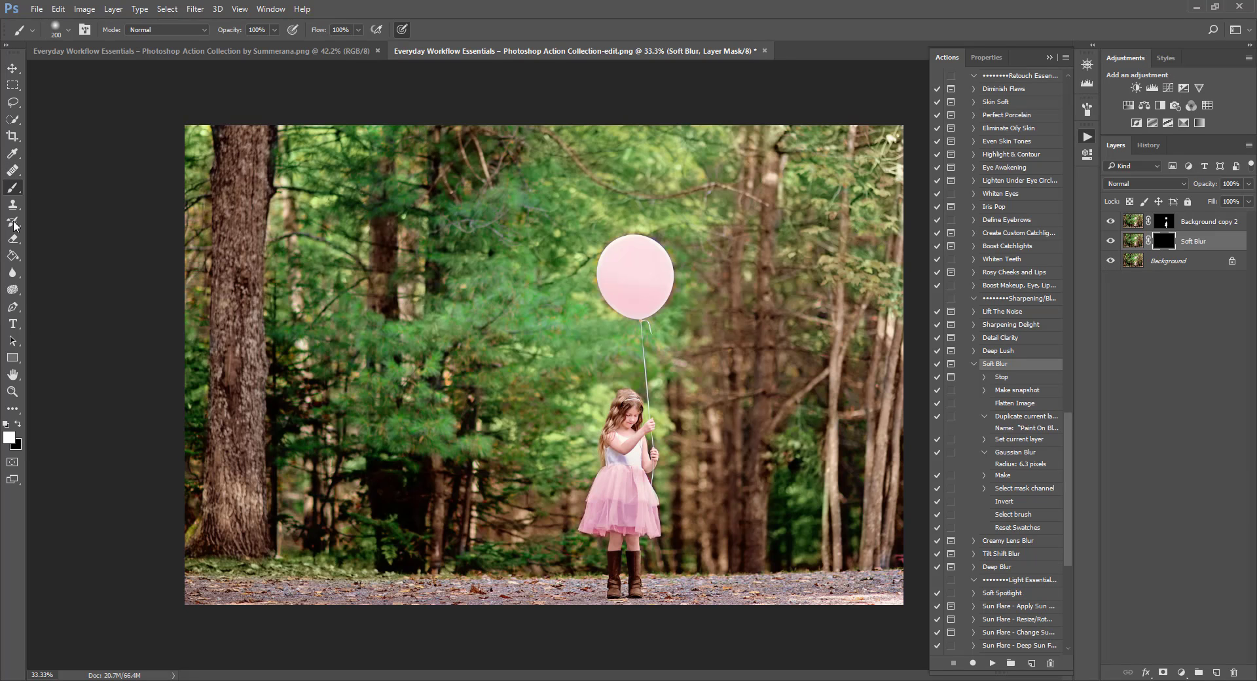
Step: Paint white over the whole Soft Blur mask and compare the image with and without the cut-out girl layer
key("bracketright")
key("bracketright")
key("bracketright")
mouse_move(211, 228)
left_mouse_down()
mouse_move(258, 166)
mouse_move(358, 155)
mouse_move(521, 204)
mouse_move(513, 260)
mouse_move(468, 335)
mouse_move(552, 394)
mouse_move(263, 463)
mouse_move(301, 475)
mouse_move(584, 448)
mouse_move(559, 399)
mouse_move(648, 316)
mouse_move(771, 257)
mouse_move(837, 188)
mouse_move(988, 149)
mouse_move(547, 432)
mouse_move(652, 437)
left_mouse_up()
key("bracketleft")
key("bracketleft")
key("bracketleft")
key("bracketleft")
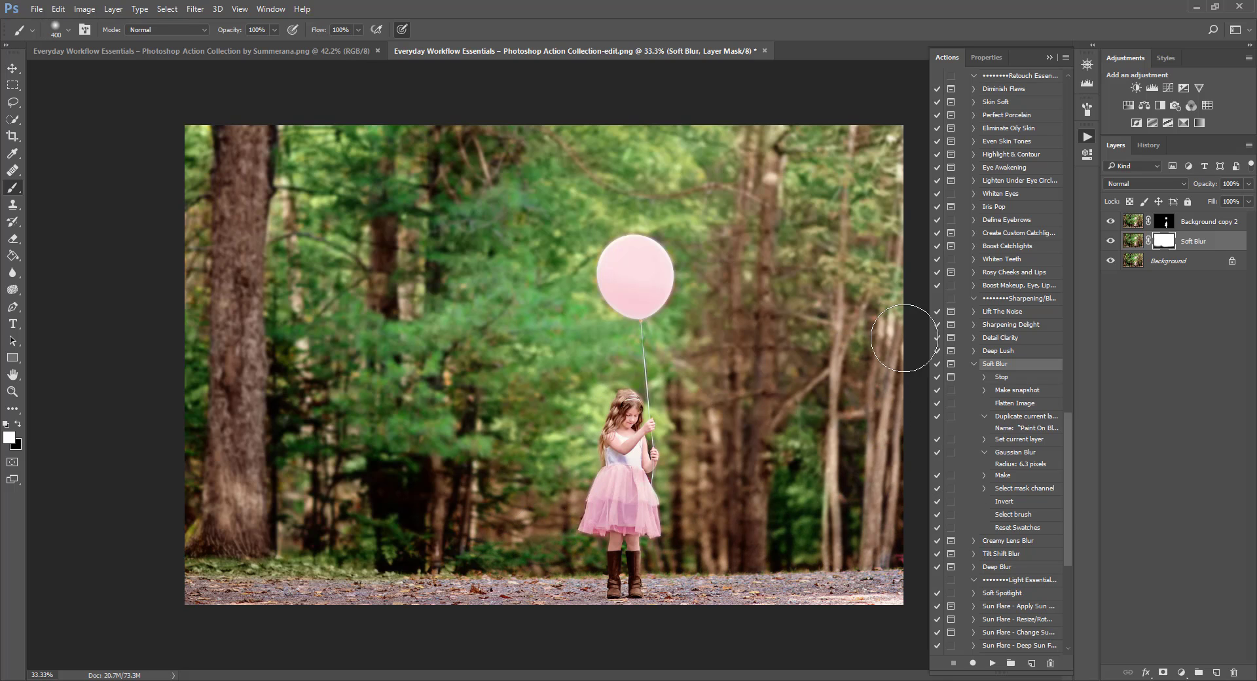
left_click(1109, 222)
left_click(1108, 222)
left_click(1109, 222)
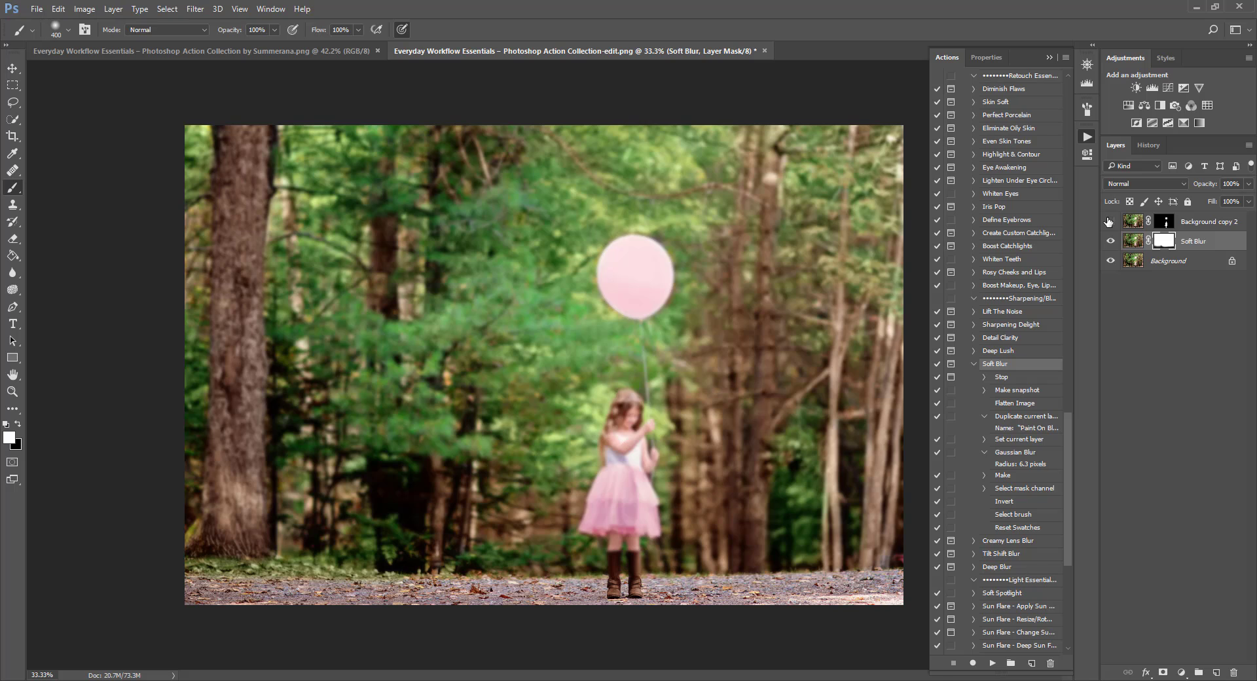
left_click(1108, 221)
Step: Paint black on the Soft Blur mask at 54% brush opacity over the balloon, its string and the girl
left_click(1161, 221)
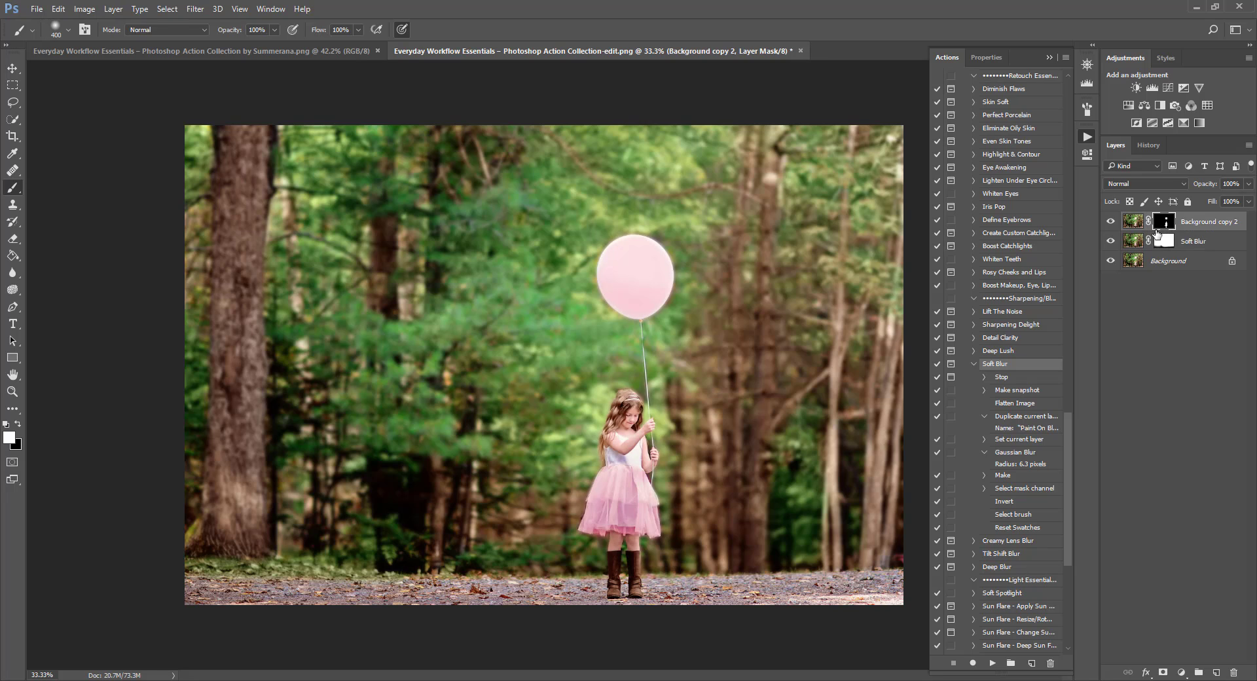
left_click(1163, 240)
left_click(20, 424)
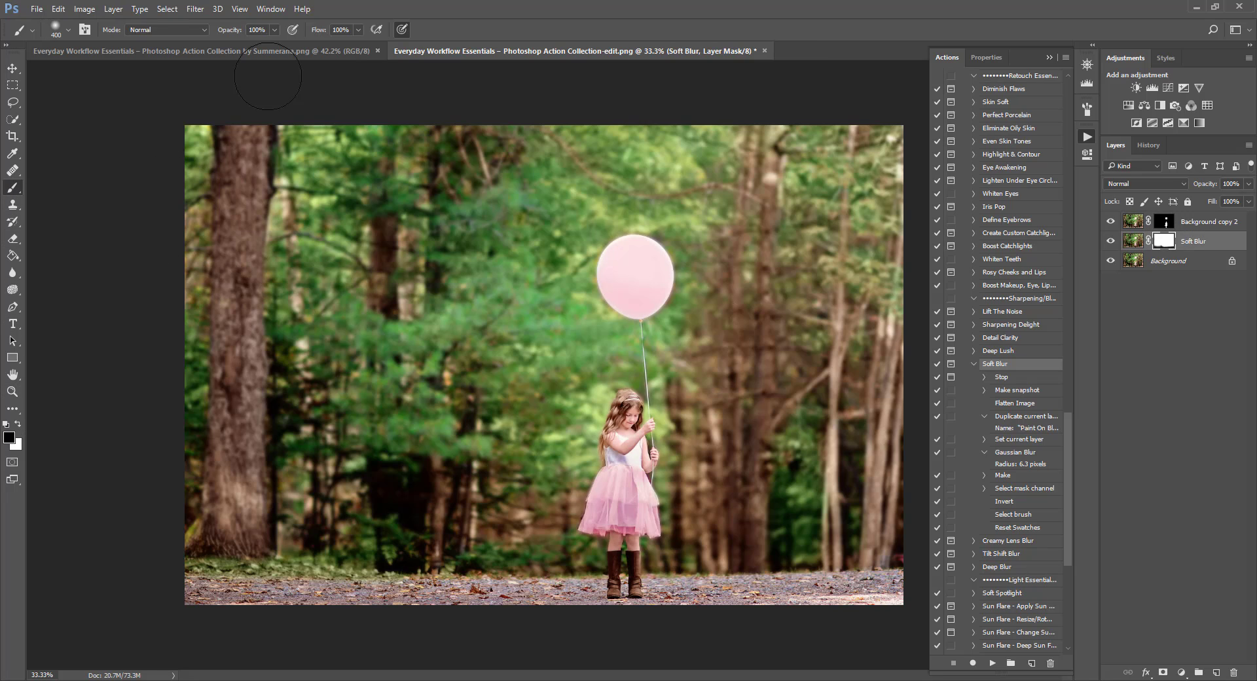
left_click(274, 30)
left_click_drag(278, 45, 246, 45)
key("bracketleft")
key("bracketleft")
key("bracketleft")
key("bracketleft")
key("bracketleft")
key("bracketleft")
key("bracketleft")
mouse_move(650, 318)
left_mouse_down()
mouse_move(672, 271)
mouse_move(643, 241)
left_mouse_up()
key("bracketright")
key("bracketright")
key("bracketright")
mouse_move(613, 434)
left_mouse_down()
mouse_move(587, 529)
mouse_move(612, 536)
mouse_move(610, 566)
mouse_move(634, 565)
mouse_move(653, 495)
left_mouse_up()
key("bracketleft")
key("bracketleft")
key("bracketleft")
key("bracketleft")
key("bracketleft")
key("bracketleft")
key("bracketleft")
key("bracketleft")
key("bracketleft")
key("bracketleft")
key("bracketleft")
key("bracketleft")
key("bracketleft")
key("bracketleft")
key("bracketleft")
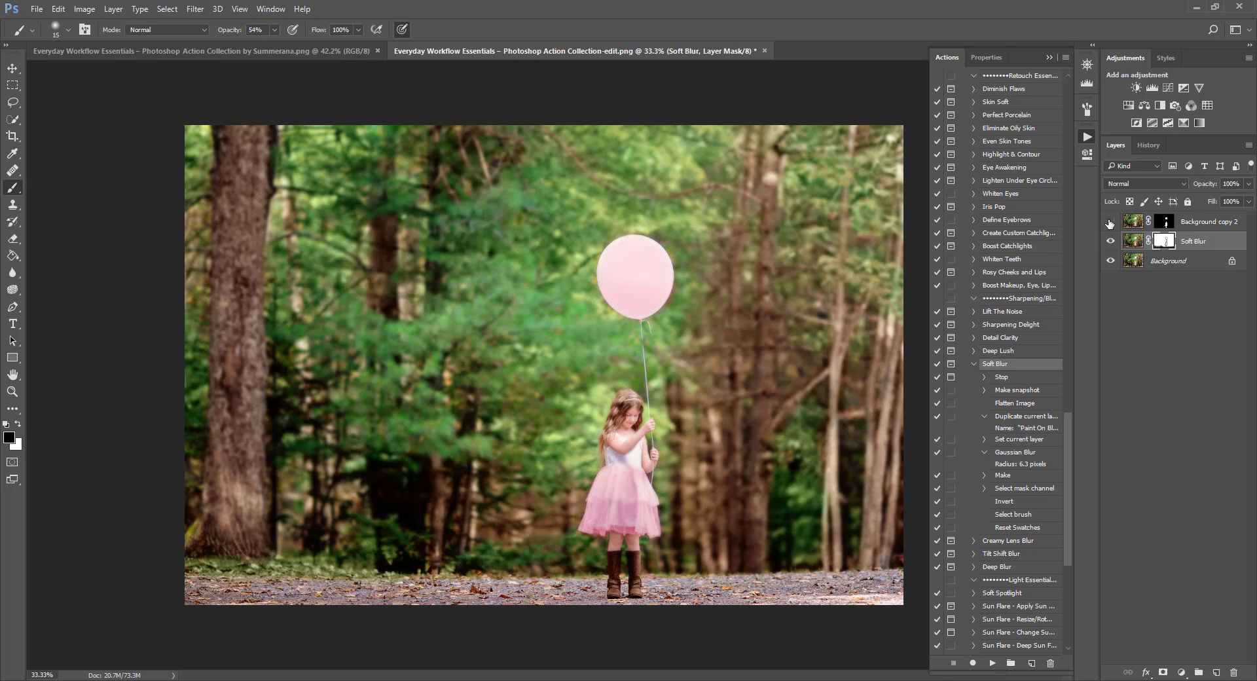
Step: Compare the image with and without the Soft Blur layer, both with the cut-out girl layer hidden and shown
left_click(1109, 222)
left_click(1109, 242)
left_click(1109, 242)
left_click(1110, 242)
left_click(1110, 243)
left_click(1109, 242)
left_click(1109, 242)
left_click(1111, 222)
left_click(1164, 221)
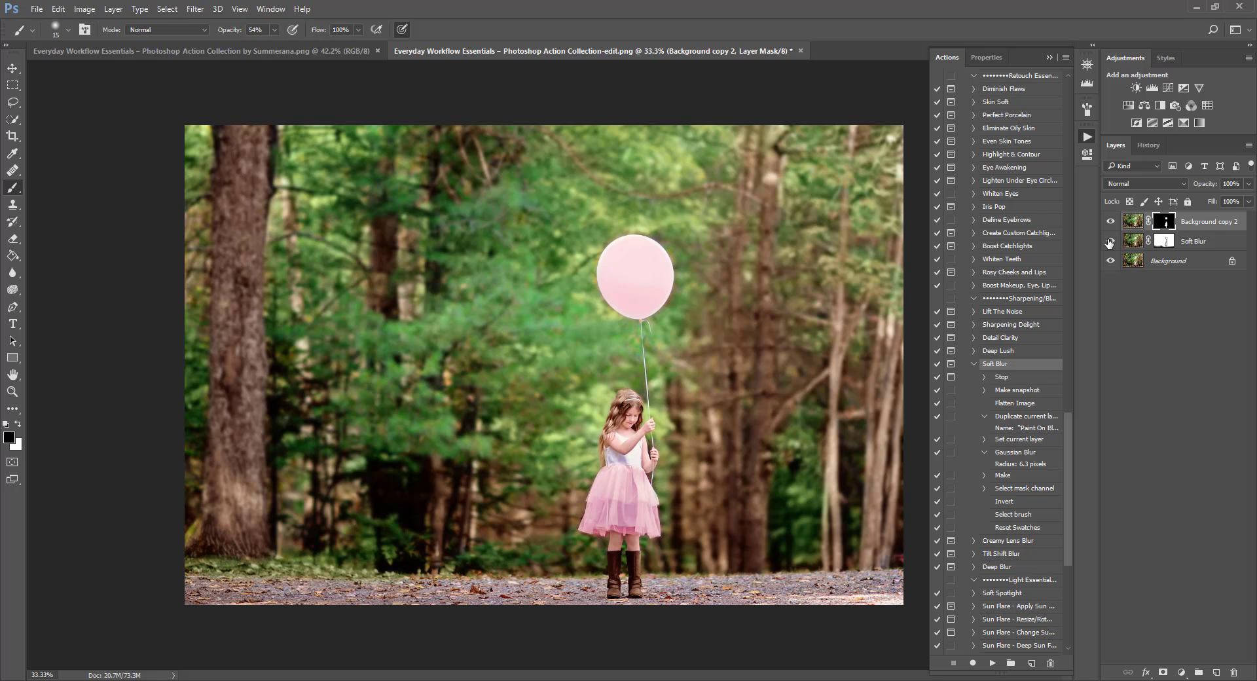
left_click(1110, 242)
left_click(1110, 242)
left_click(1110, 243)
left_click(1109, 243)
left_click(1109, 242)
left_click(1110, 242)
Step: Set the Soft Blur layer's opacity to 88%
left_click(1204, 241)
left_click(1248, 201)
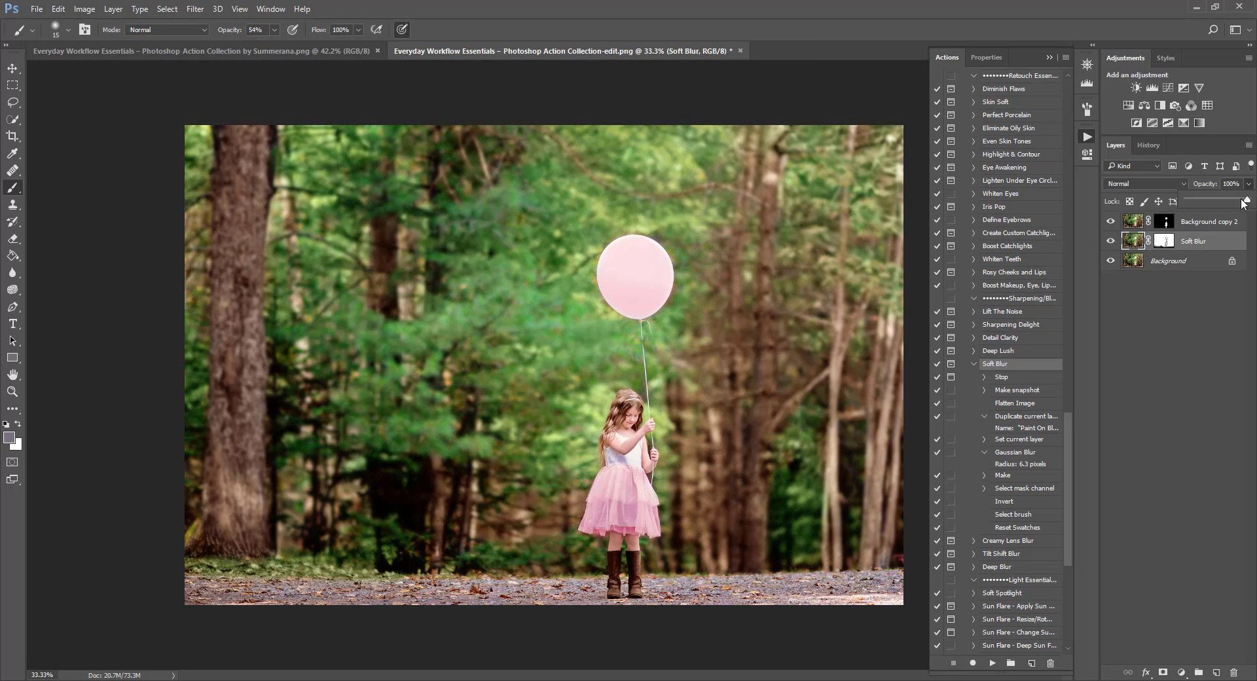
mouse_move(1244, 199)
left_mouse_down()
mouse_move(1206, 200)
mouse_move(1240, 210)
left_mouse_up()
Step: Flatten the image and run the Tilt Shift Blur action
left_click(974, 364)
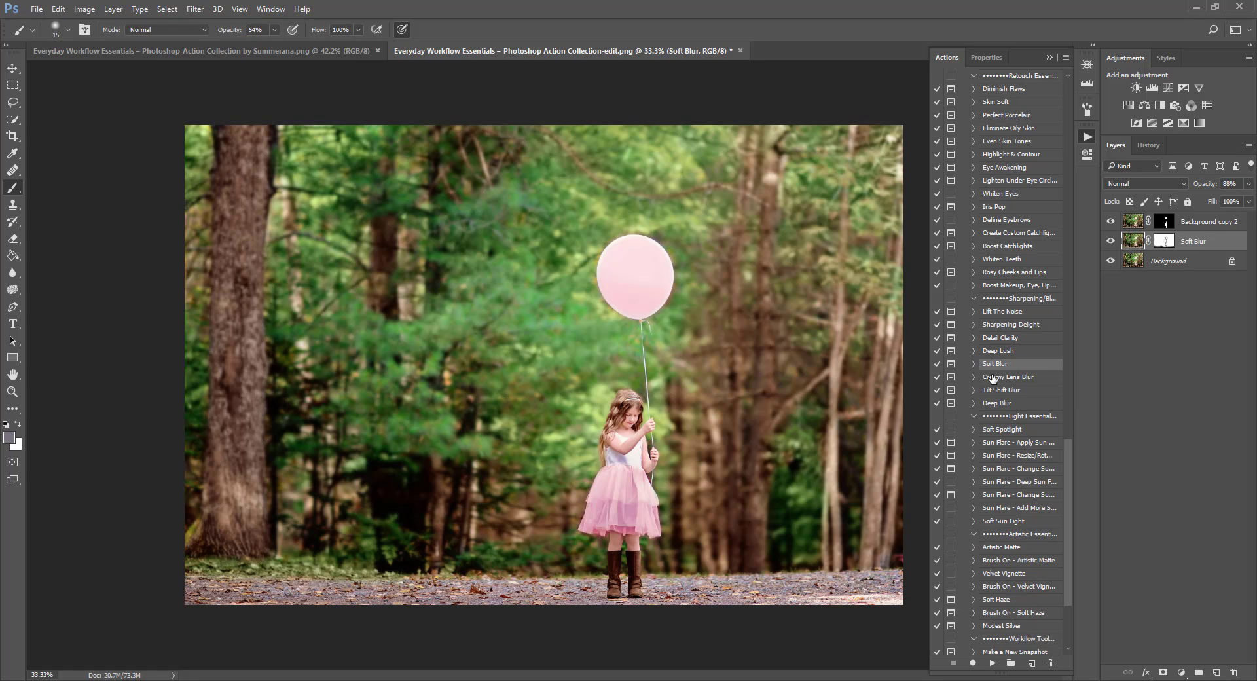
left_click(113, 9)
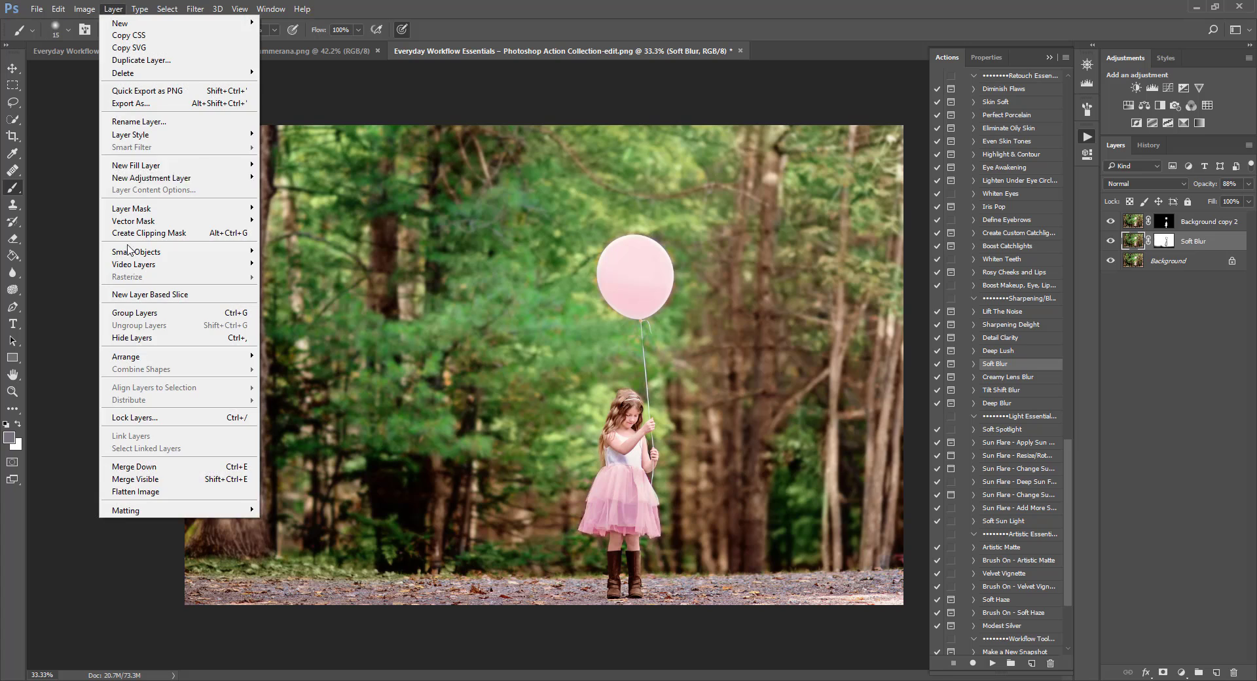
left_click(164, 493)
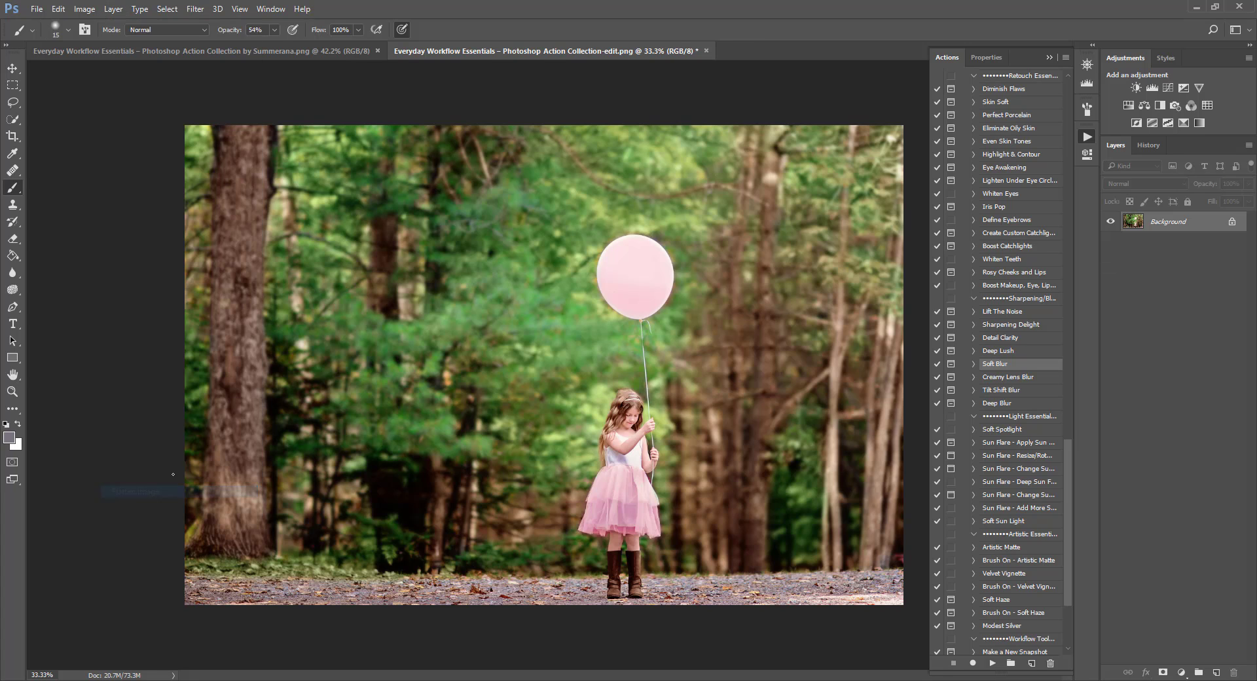
left_click(1005, 390)
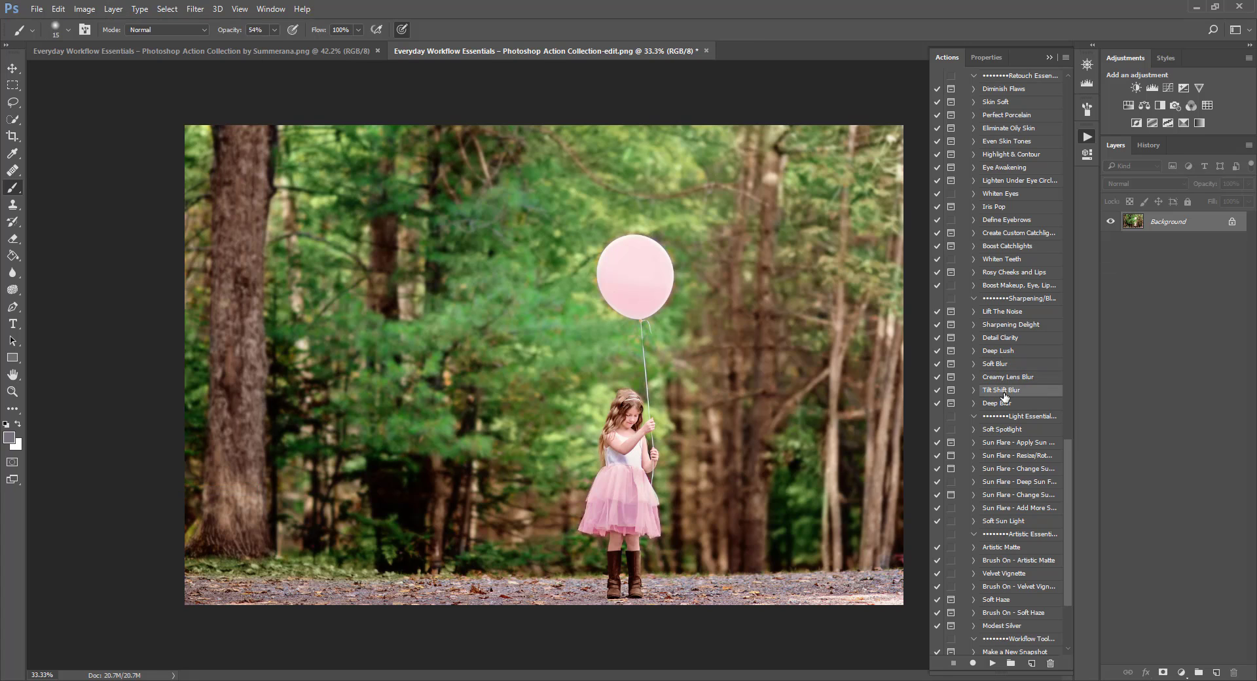
left_click(991, 664)
key("Return")
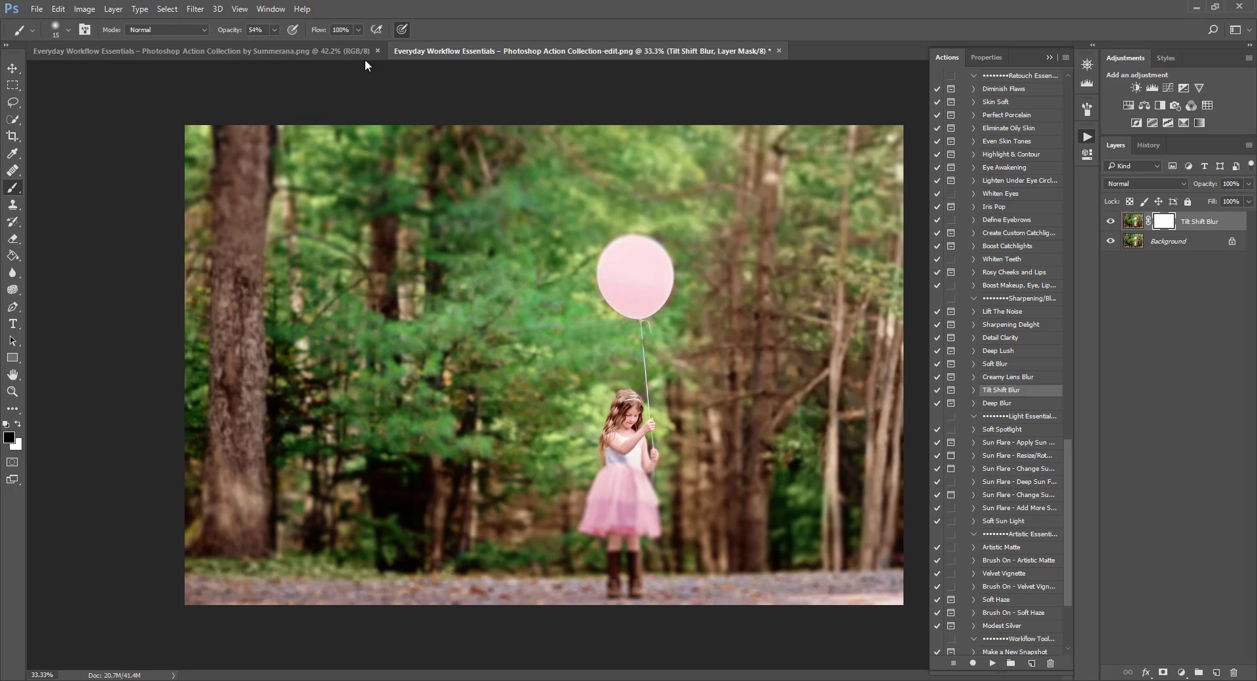
Step: Paint black at 100% brush opacity on the Tilt Shift Blur mask over the girl and balloon, and hide the layer
left_click_drag(306, 47, 493, 44)
key("bracketright")
key("bracketright")
key("bracketright")
key("bracketright")
key("bracketright")
key("bracketright")
key("bracketright")
key("bracketright")
key("bracketright")
key("bracketright")
key("bracketright")
key("bracketright")
key("bracketright")
key("bracketright")
left_click(633, 449)
left_click(635, 274)
left_click(1111, 226)
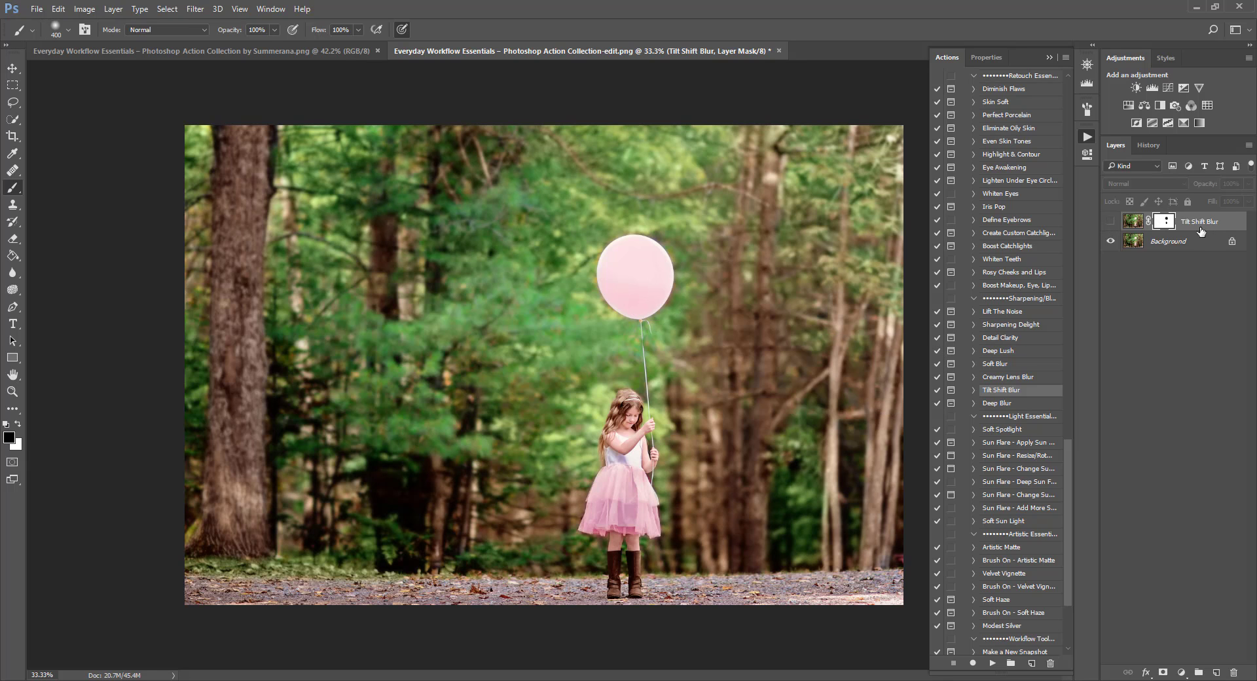
Step: Run the Deep Blur action and paint white on its mask over the background trees with an 800 px brush
left_click(1005, 402)
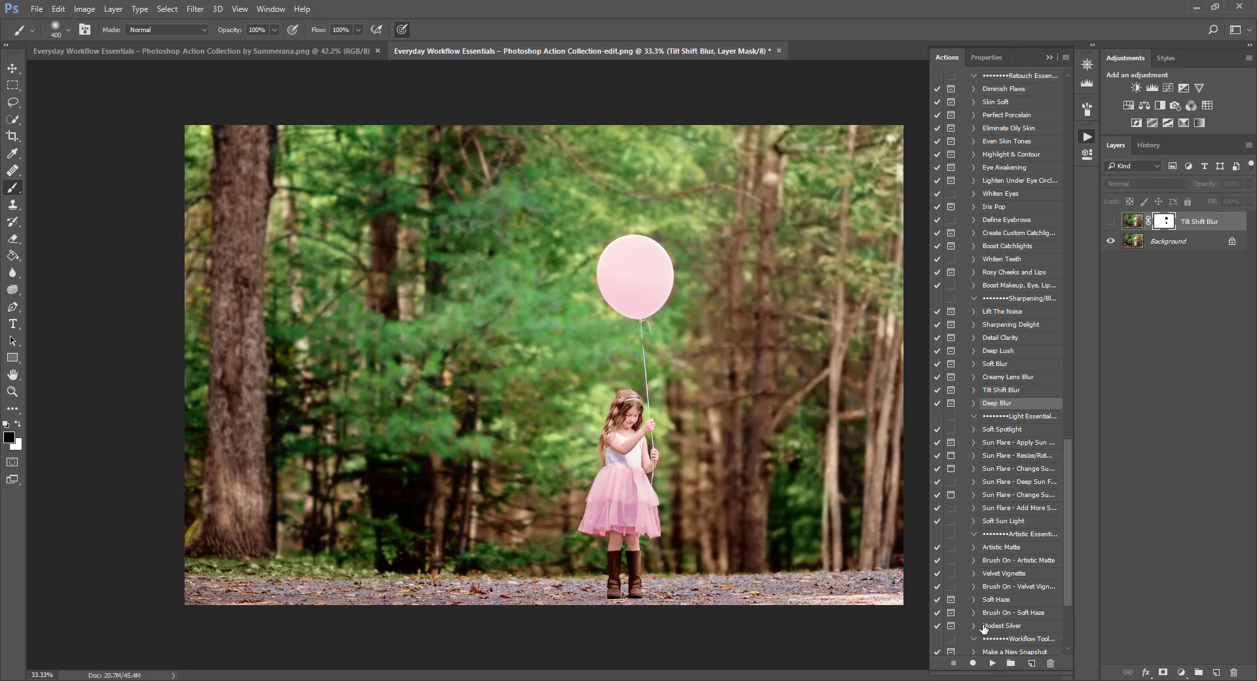
left_click(992, 663)
left_click(598, 272)
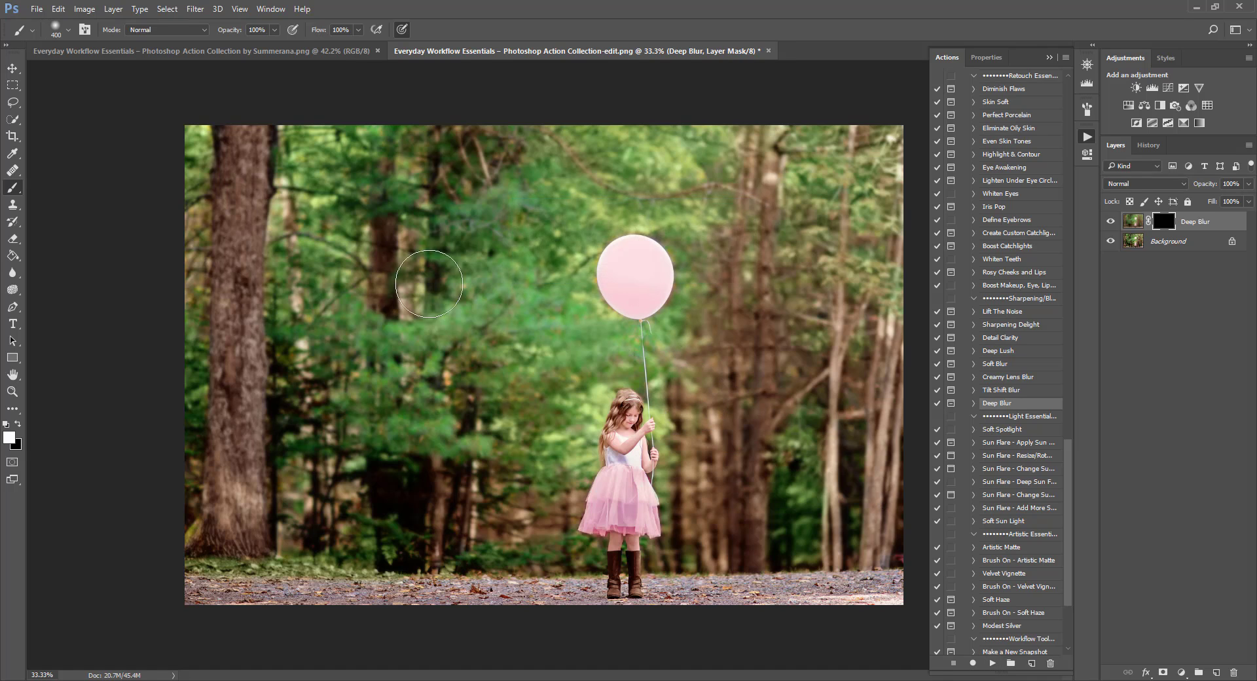
key("bracketright")
key("bracketright")
key("bracketright")
key("bracketright")
mouse_move(337, 236)
left_mouse_down()
mouse_move(155, 159)
mouse_move(407, 194)
mouse_move(307, 322)
mouse_move(420, 382)
mouse_move(319, 420)
mouse_move(229, 237)
mouse_move(519, 342)
left_mouse_up()
mouse_move(293, 469)
left_mouse_down()
mouse_move(409, 442)
mouse_move(479, 403)
mouse_move(434, 182)
mouse_move(909, 147)
mouse_move(836, 177)
mouse_move(812, 417)
mouse_move(756, 338)
mouse_move(866, 342)
mouse_move(809, 269)
mouse_move(843, 295)
mouse_move(839, 350)
mouse_move(454, 382)
mouse_move(687, 294)
left_mouse_up()
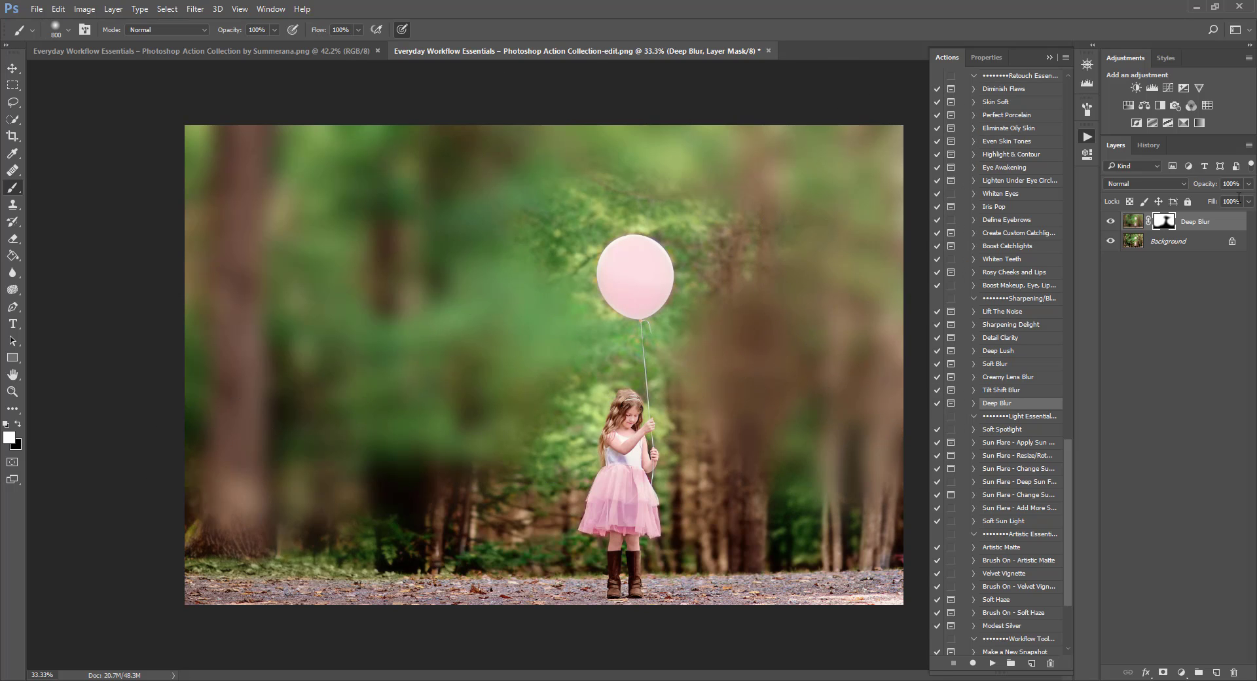
Step: Hide and delete the Deep Blur layer
left_click(1110, 221)
left_click_drag(1214, 223, 1232, 674)
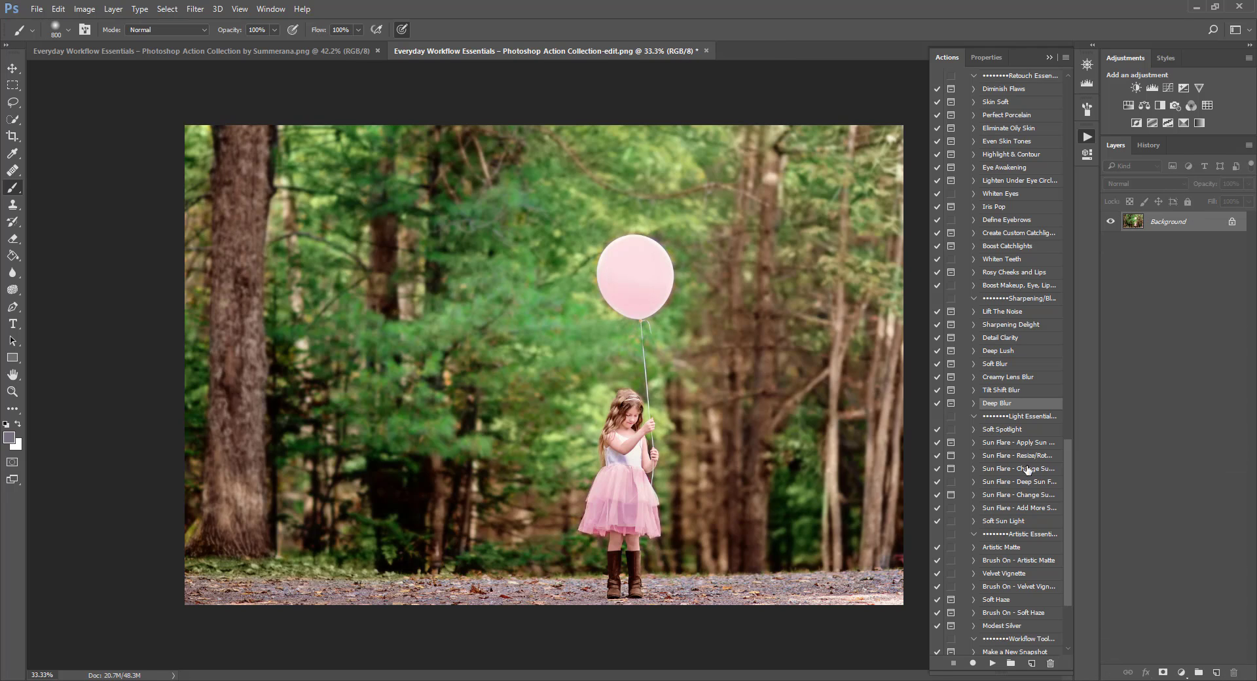
Step: Run the Soft Spotlight action and adjust the opacity of its layer
left_click(1004, 430)
left_click(992, 663)
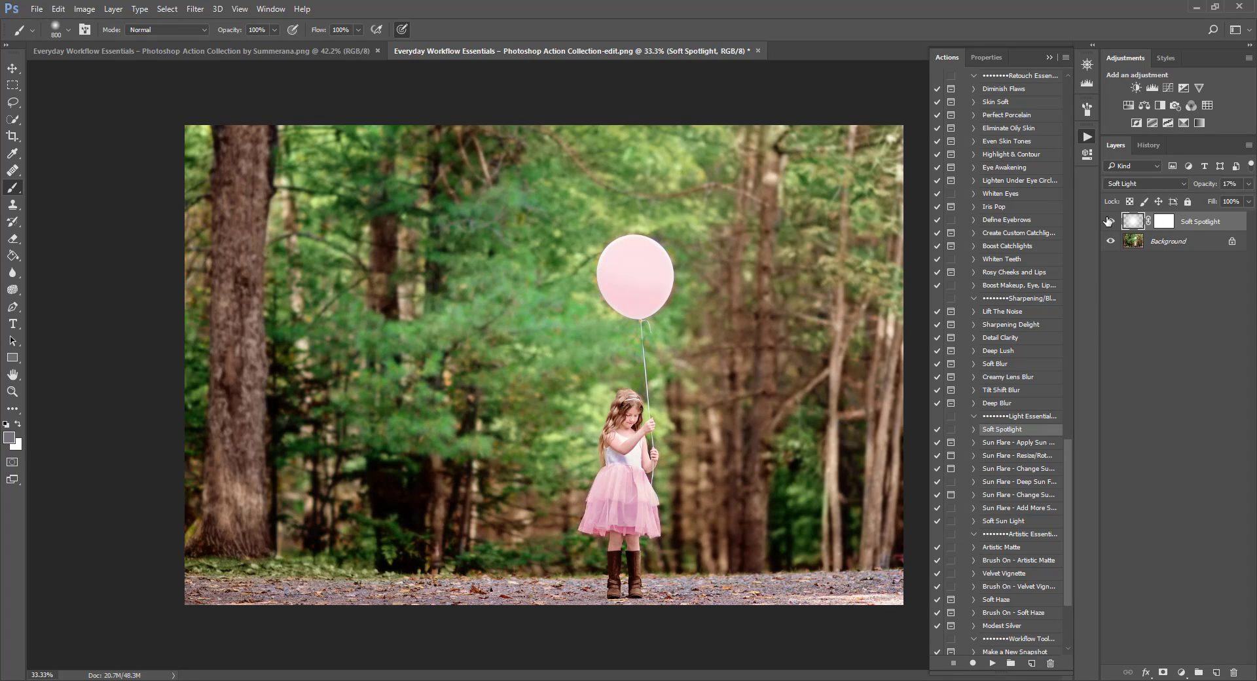
left_click(1248, 183)
left_click_drag(1189, 198, 1190, 197)
Step: Apply a sun flare with the Sun Flare - Apply action and move it up to the photo's top edge
left_click(1030, 444)
left_click(992, 663)
key("Return")
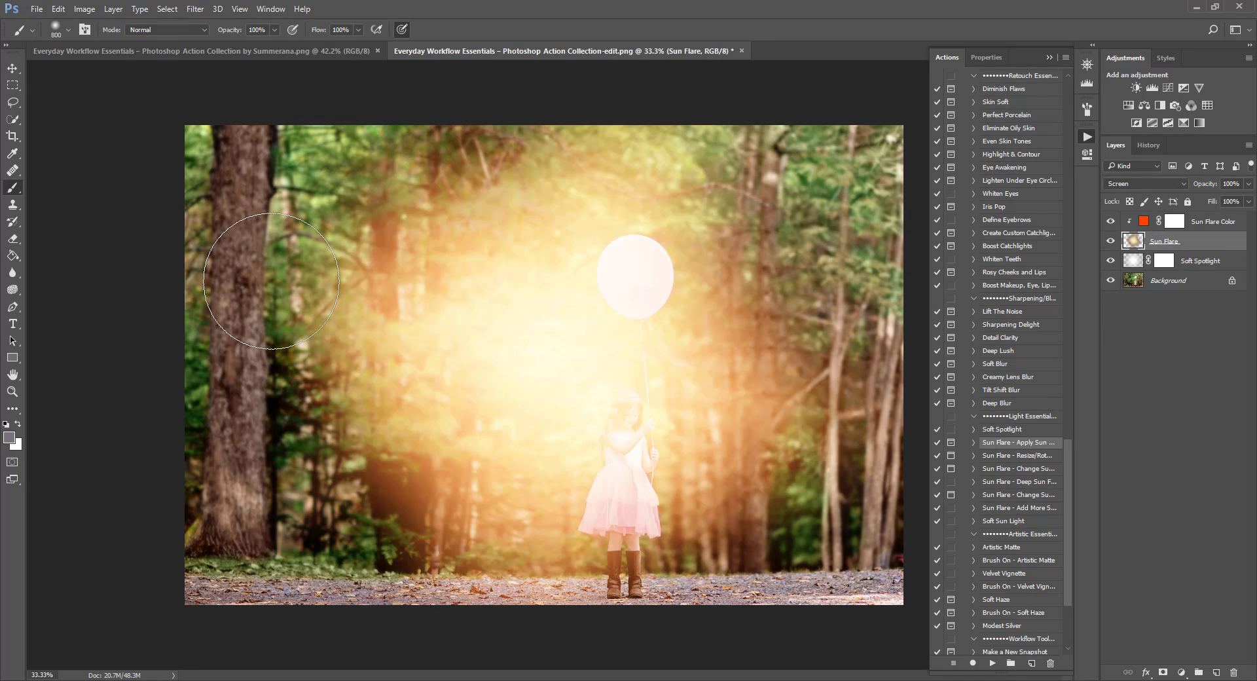
left_click(16, 70)
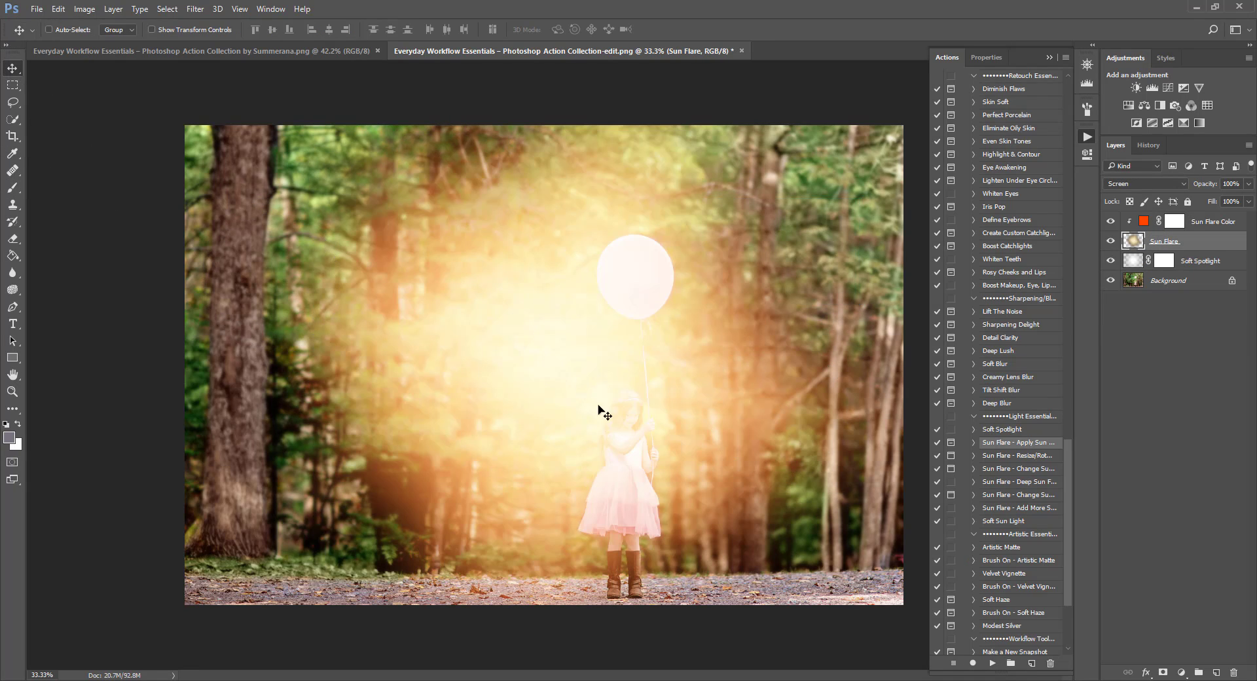
left_click_drag(599, 413, 545, 111)
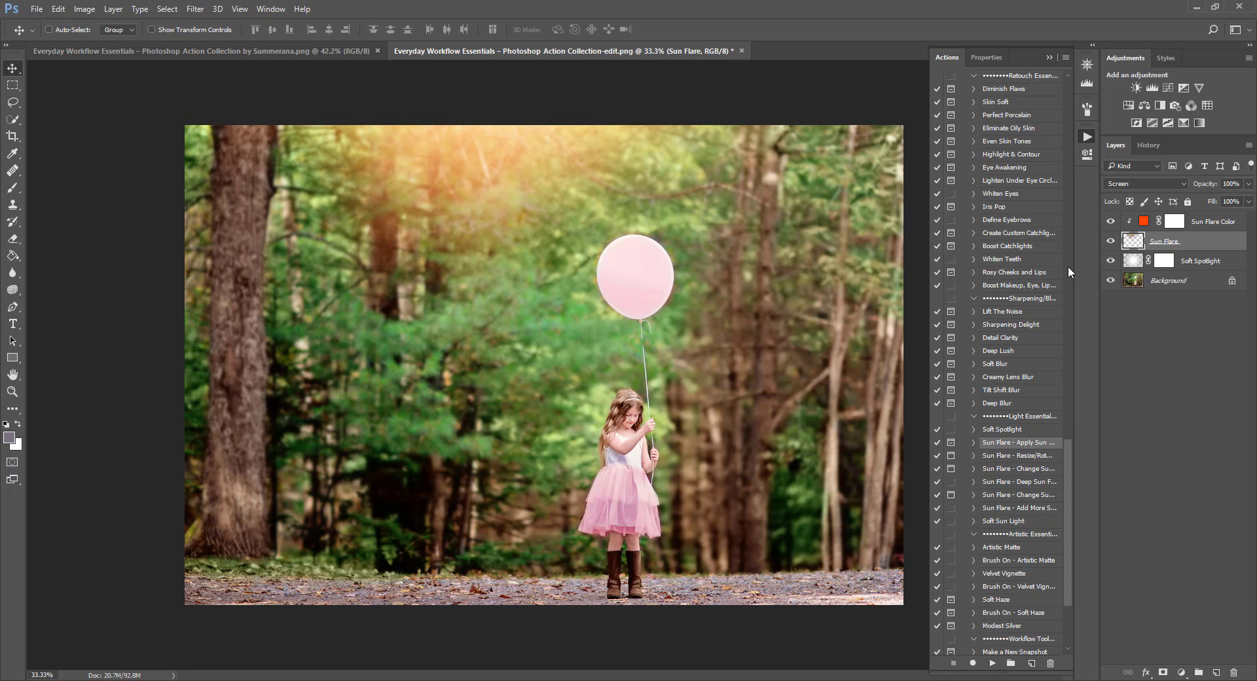
Step: Inspect the fill colour of the Sun Flare Color layer
double_click(1142, 221)
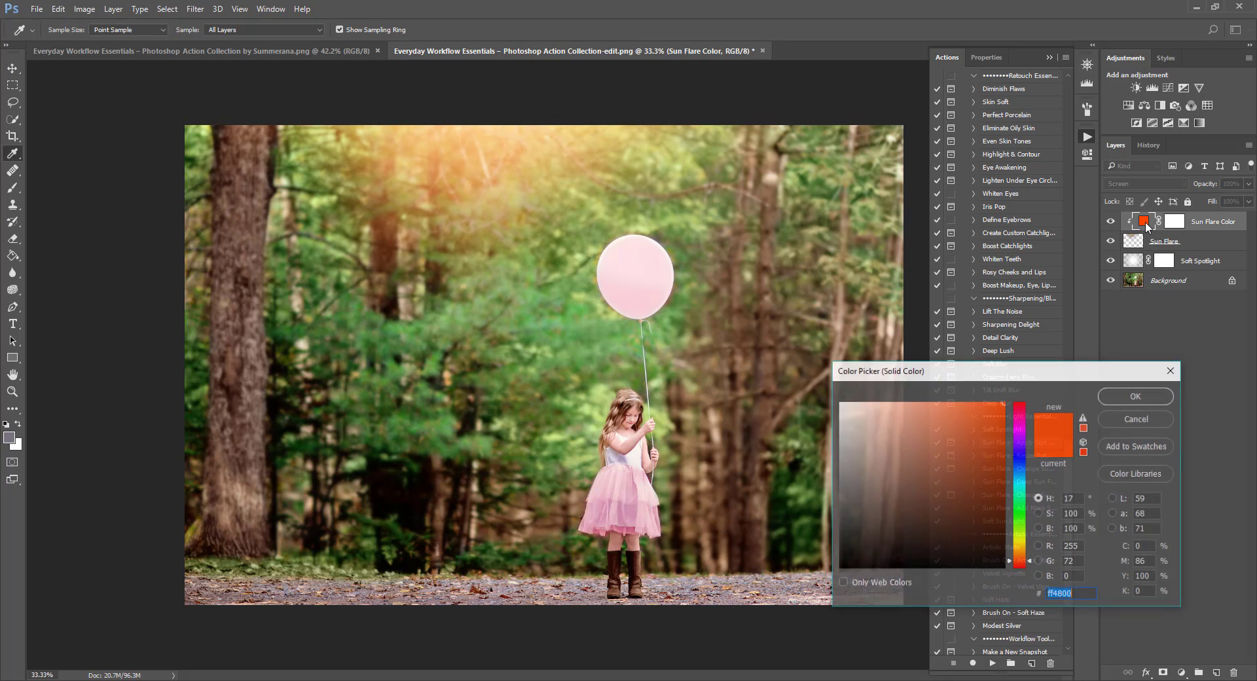
left_click(1127, 396)
Step: Run the Sun Flare resize/rotate action and scale the flare to about 99% width and 101% height
left_click(1015, 455)
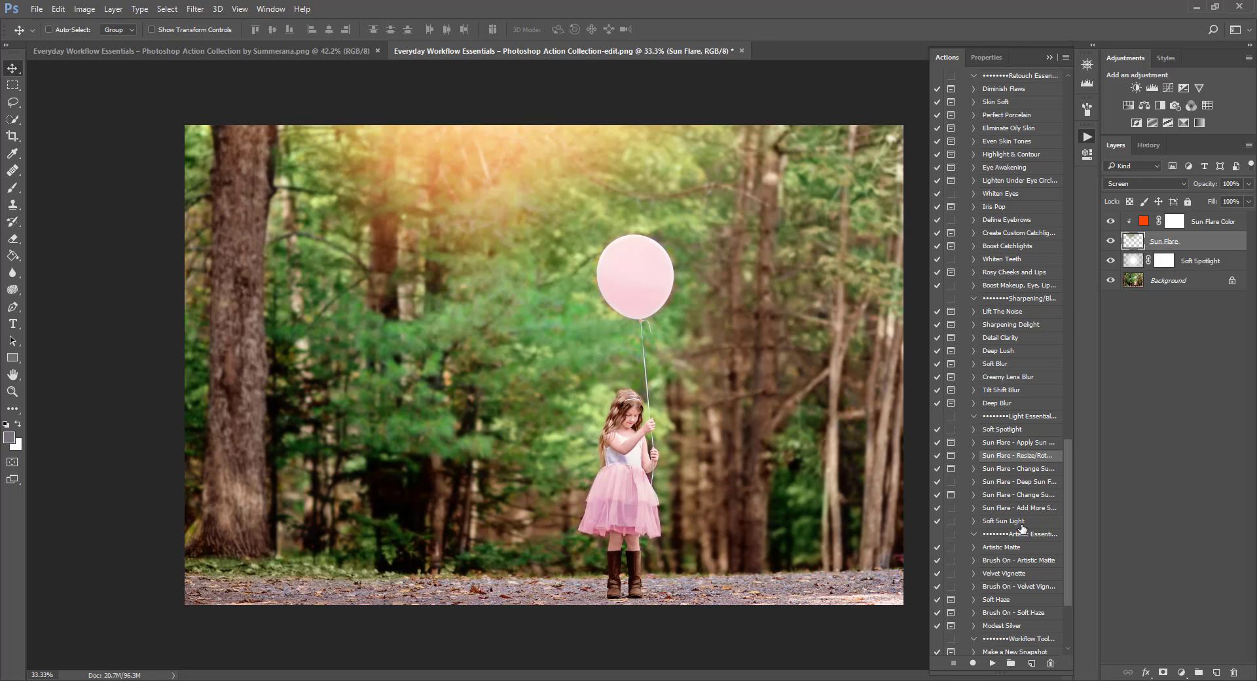
left_click(992, 663)
left_click(606, 272)
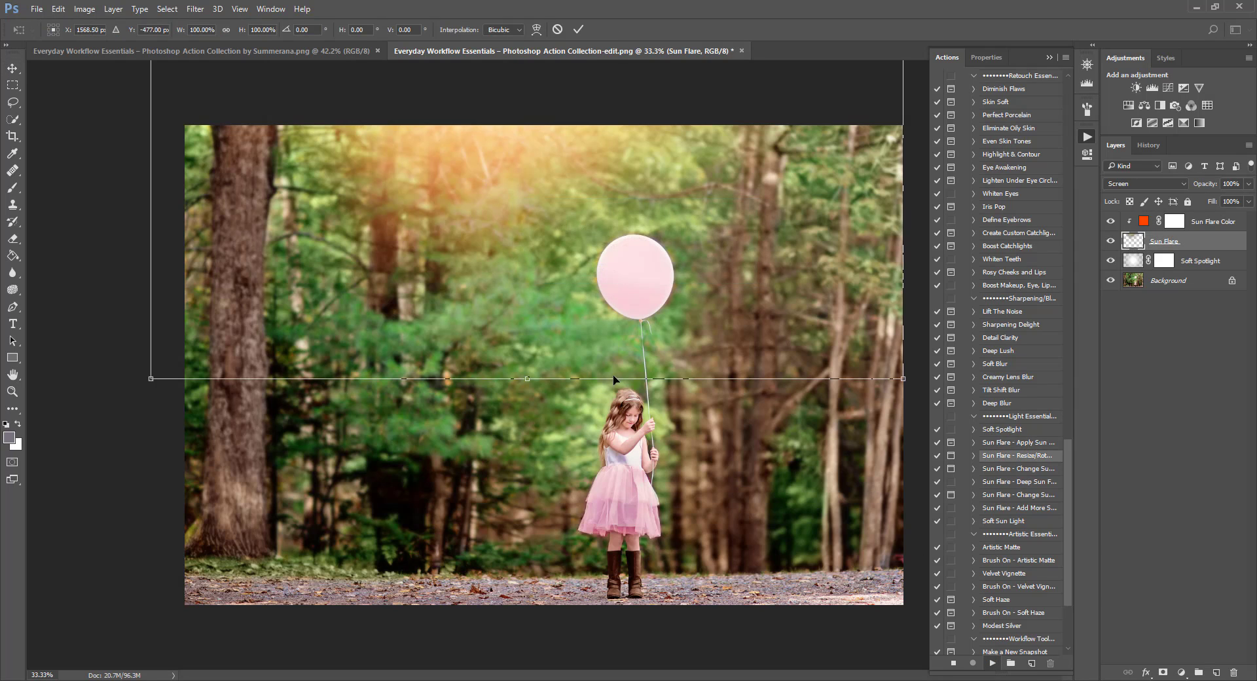
mouse_move(151, 378)
left_mouse_down()
mouse_move(42, 452)
mouse_move(295, 353)
mouse_move(102, 402)
mouse_move(164, 576)
mouse_move(382, 599)
mouse_move(822, 563)
mouse_move(134, 415)
mouse_move(156, 394)
left_mouse_up()
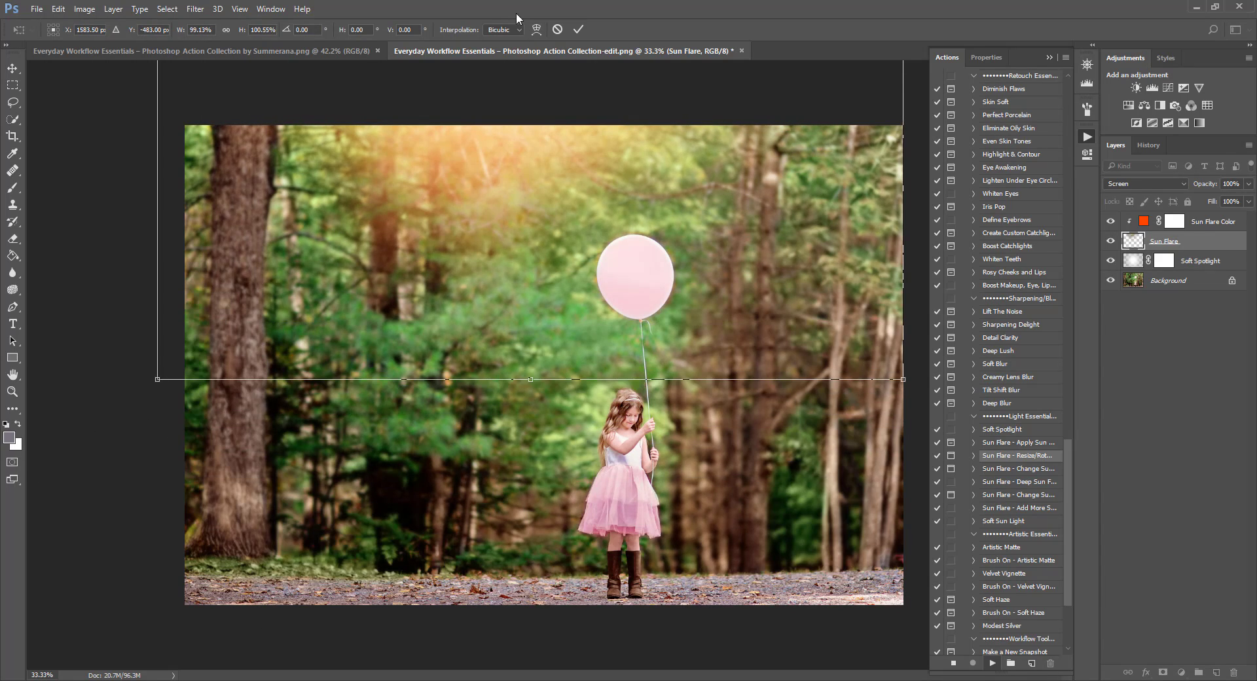
left_click(578, 29)
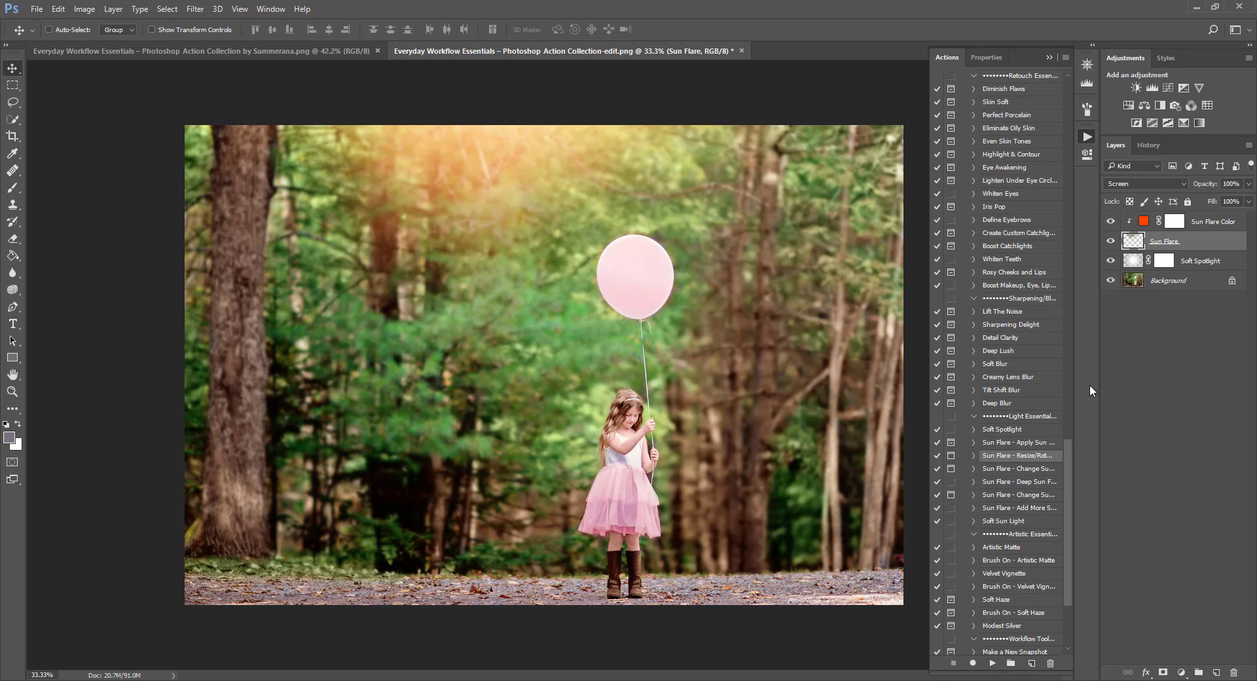
Step: Run the flare-reshaping Sun Flare action, giving the flare a perspective skew of about -7.9° and moving it higher
left_click(1012, 467)
left_click(992, 663)
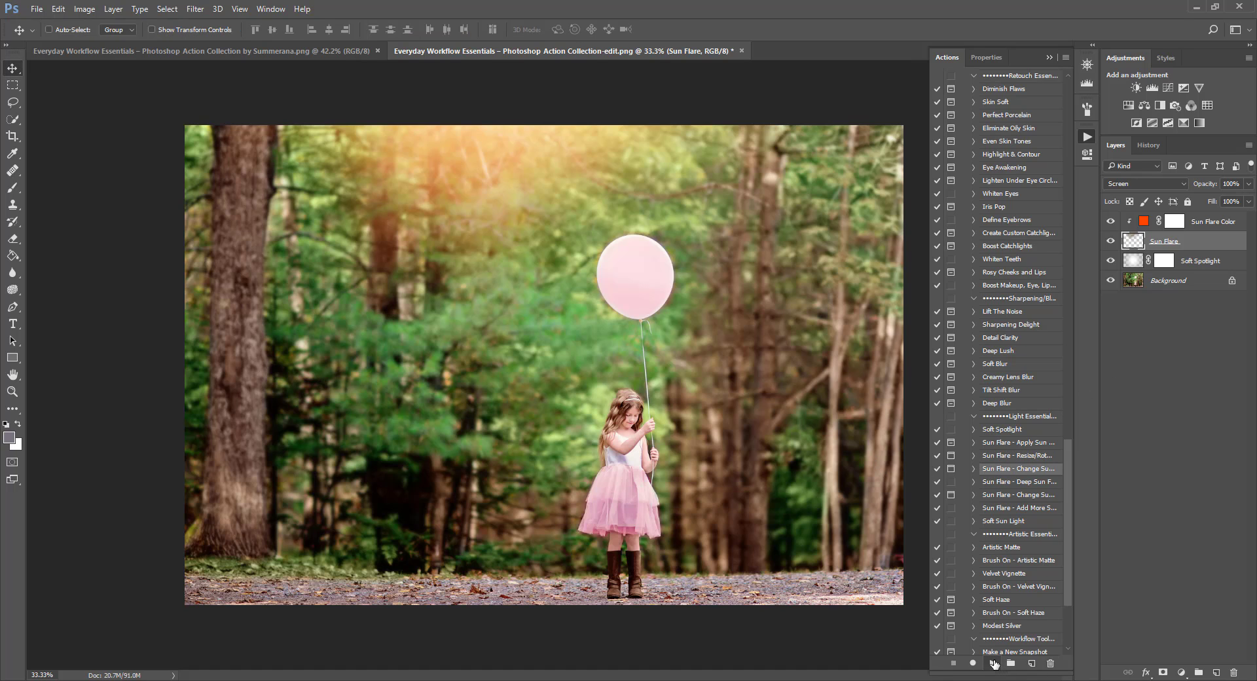
key("Return")
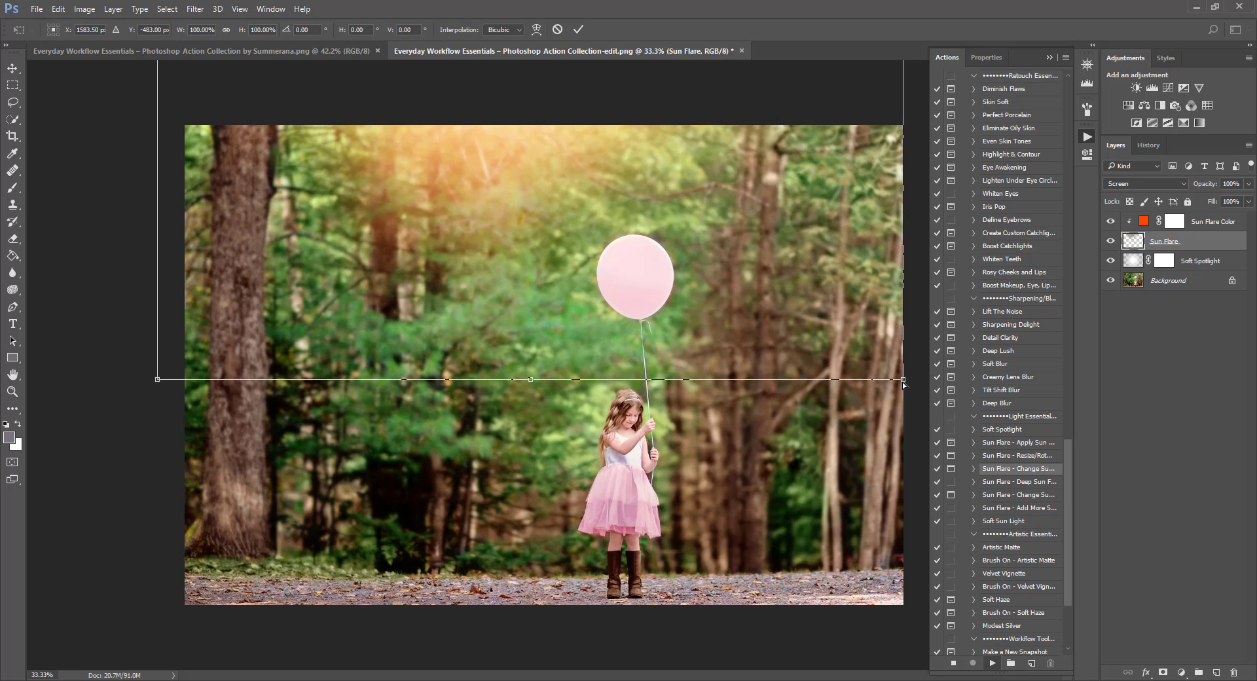
left_click_drag(913, 382, 581, 363)
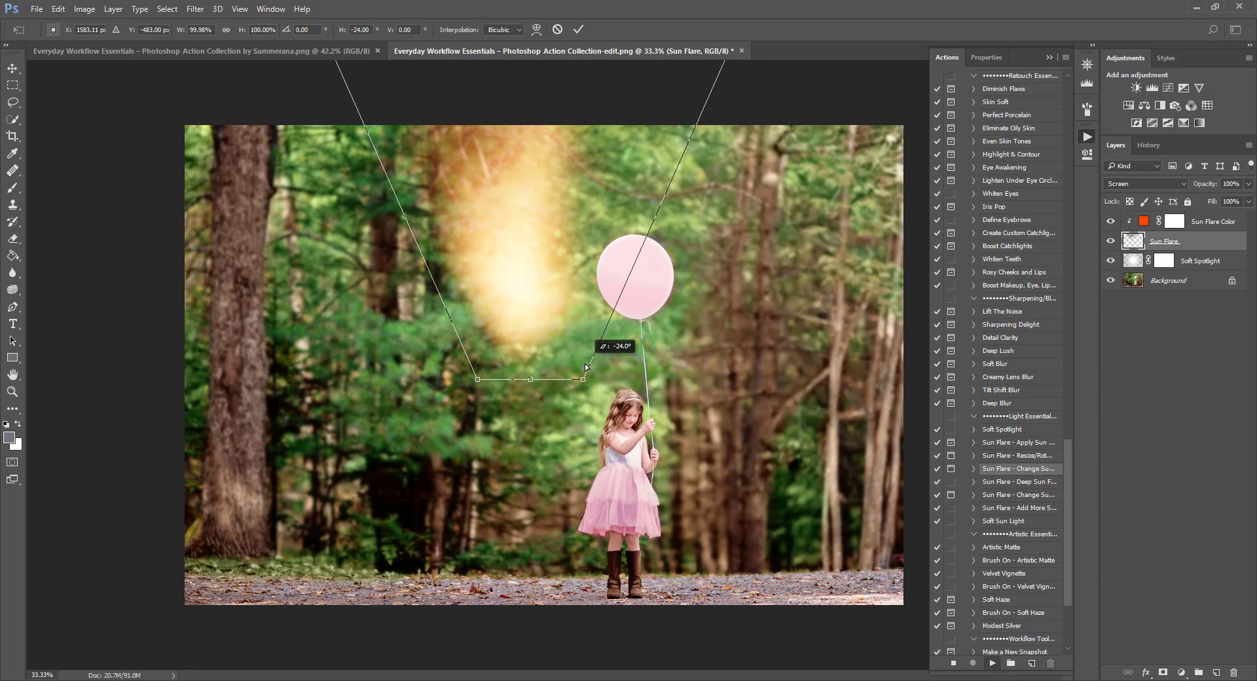
left_click_drag(538, 300, 428, 249)
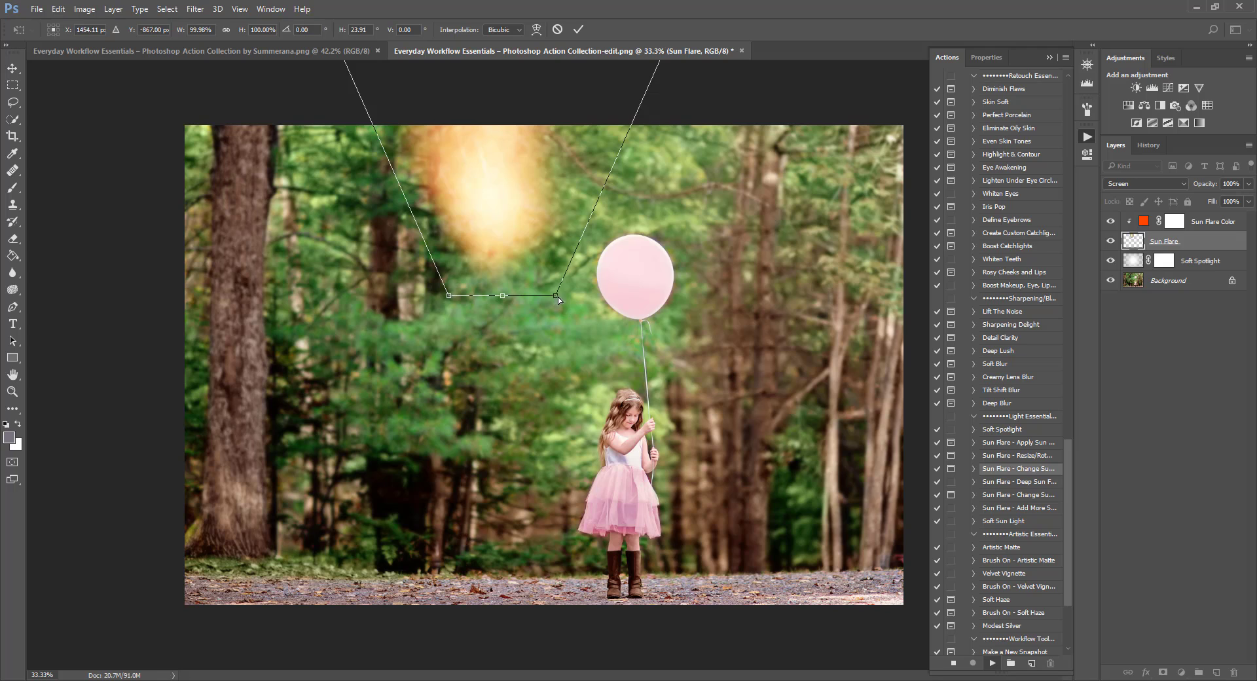
left_click_drag(556, 296, 793, 338)
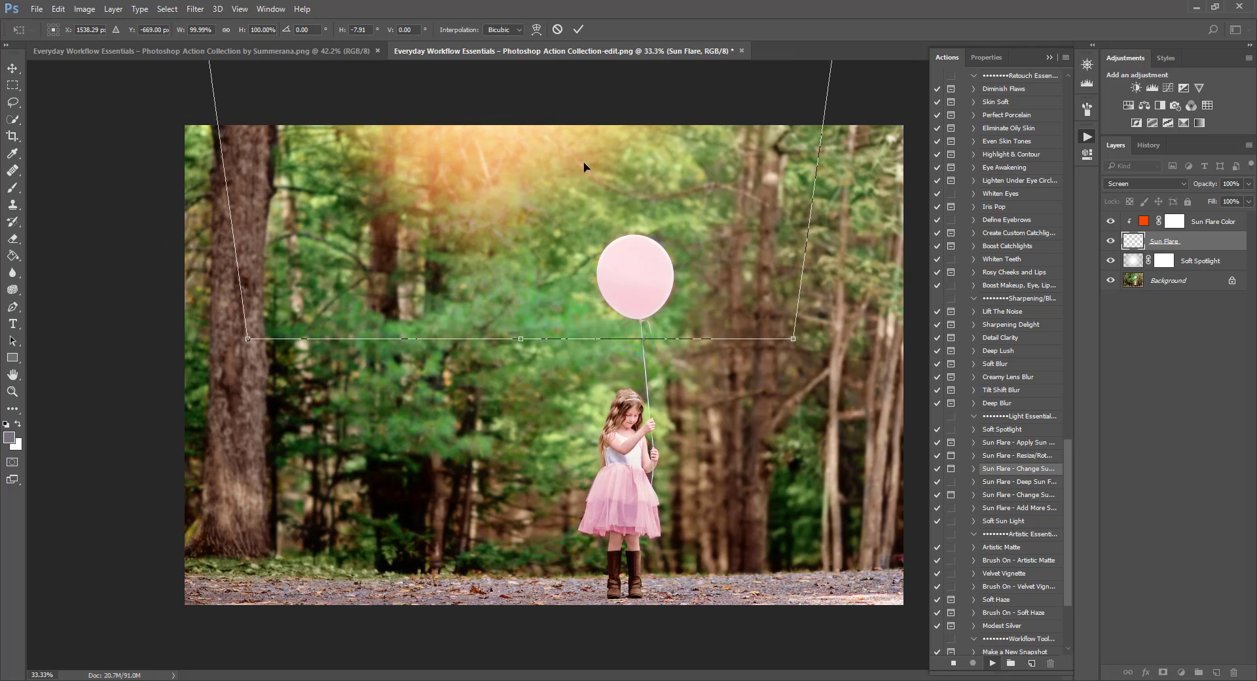
left_click(579, 30)
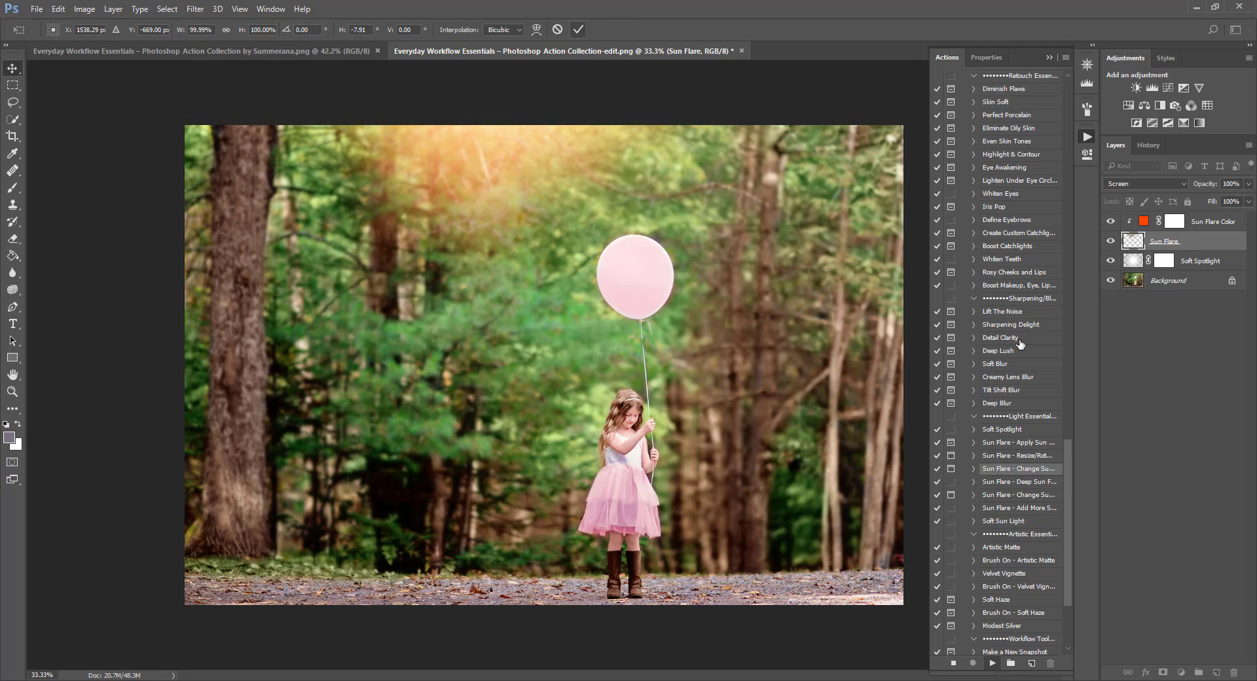
Step: Run the Sun Flare - Deep Sun Flare action and hide the Deep Sun Flare layer
left_click(1001, 482)
left_click(993, 663)
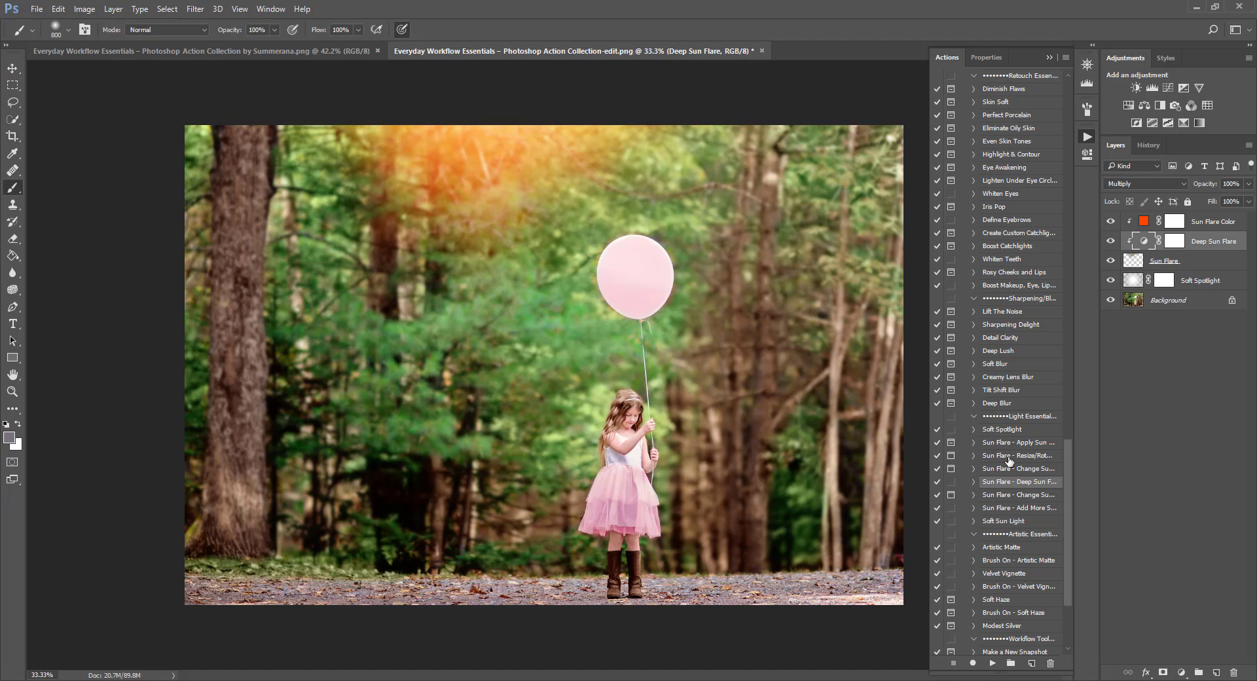
left_click(1111, 242)
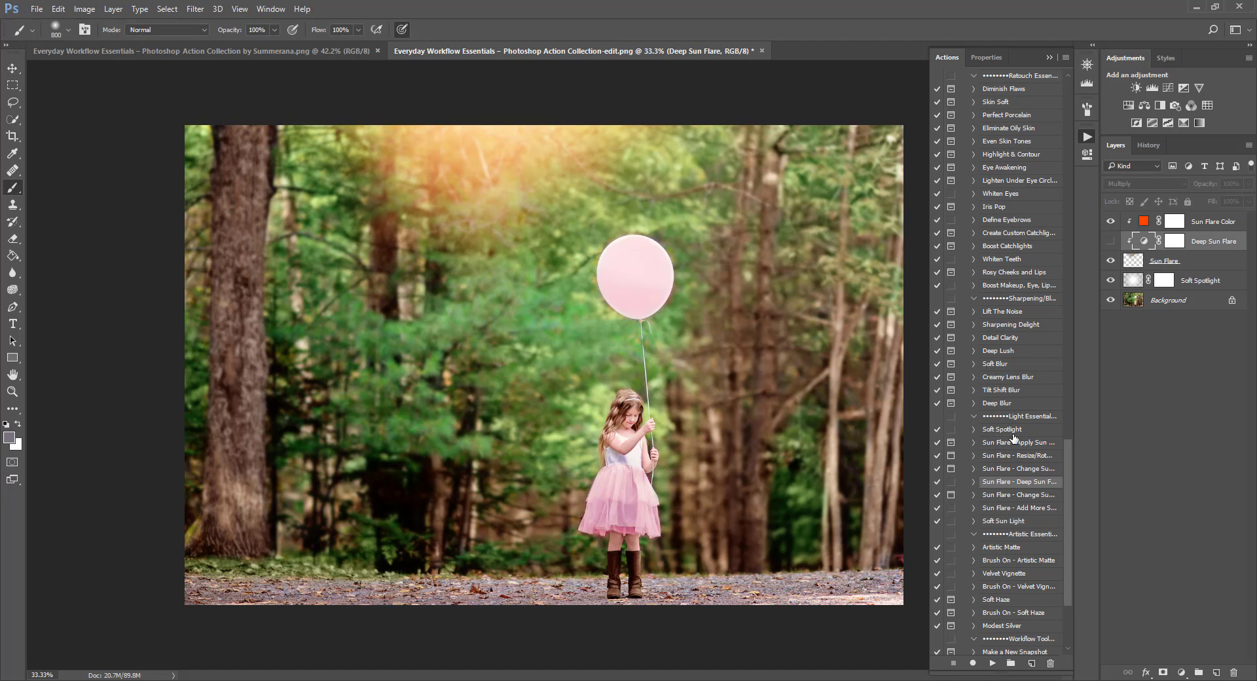
Step: Run the flare colour-change action, accepting the offered colour, and the action that adds more sun flare colour
left_click(1015, 496)
left_click(992, 663)
left_click(614, 272)
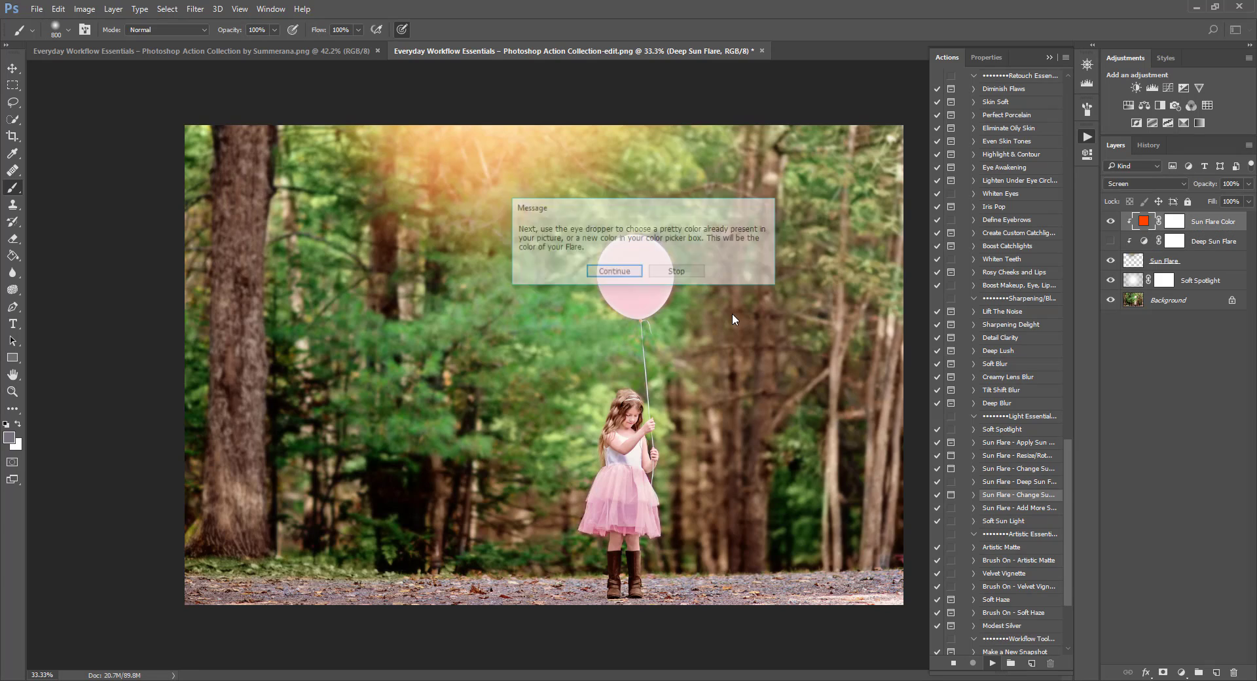
left_click(1134, 396)
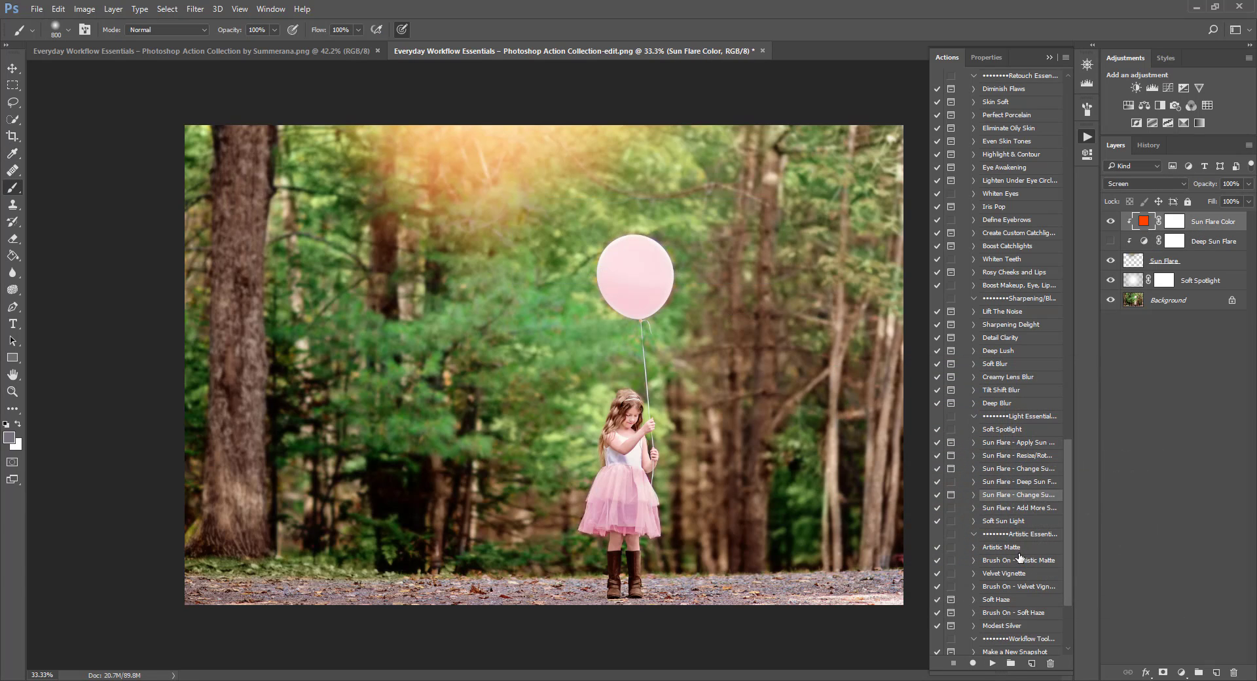
left_click(1021, 510)
left_click(992, 663)
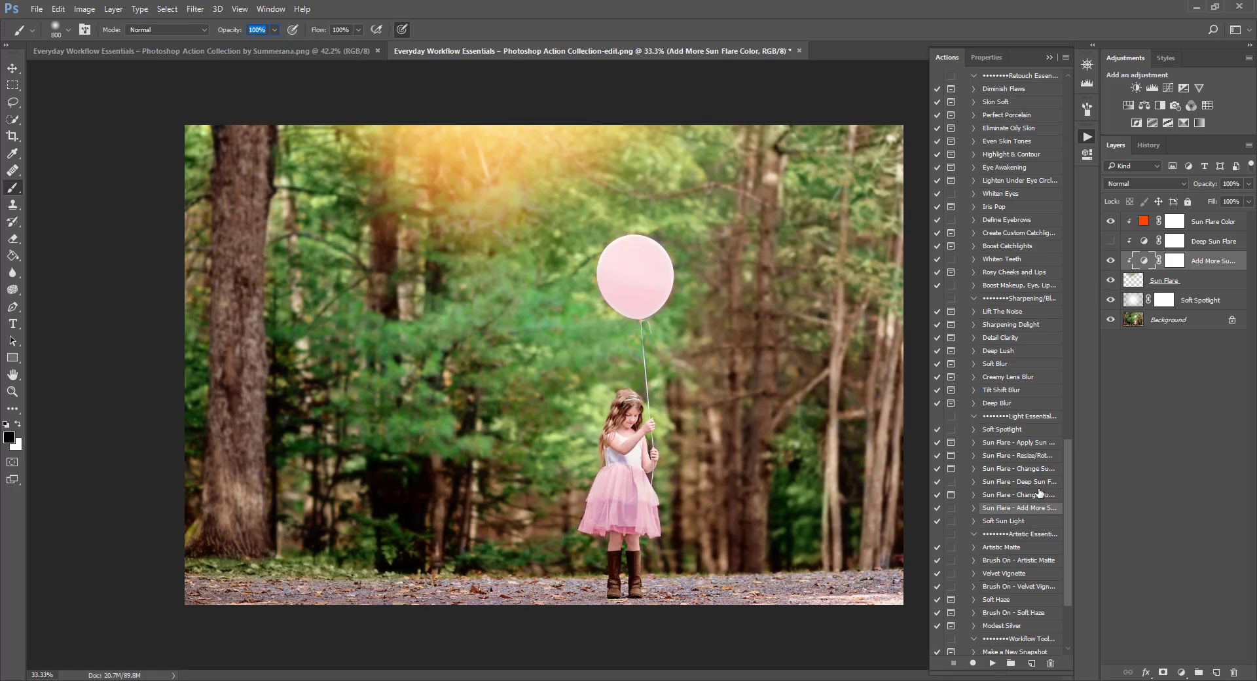
Step: With the Sun Flare layer hidden, run the Soft Sun Light action and set its new layer's opacity to 13%
left_click(1022, 522)
left_click(1111, 281)
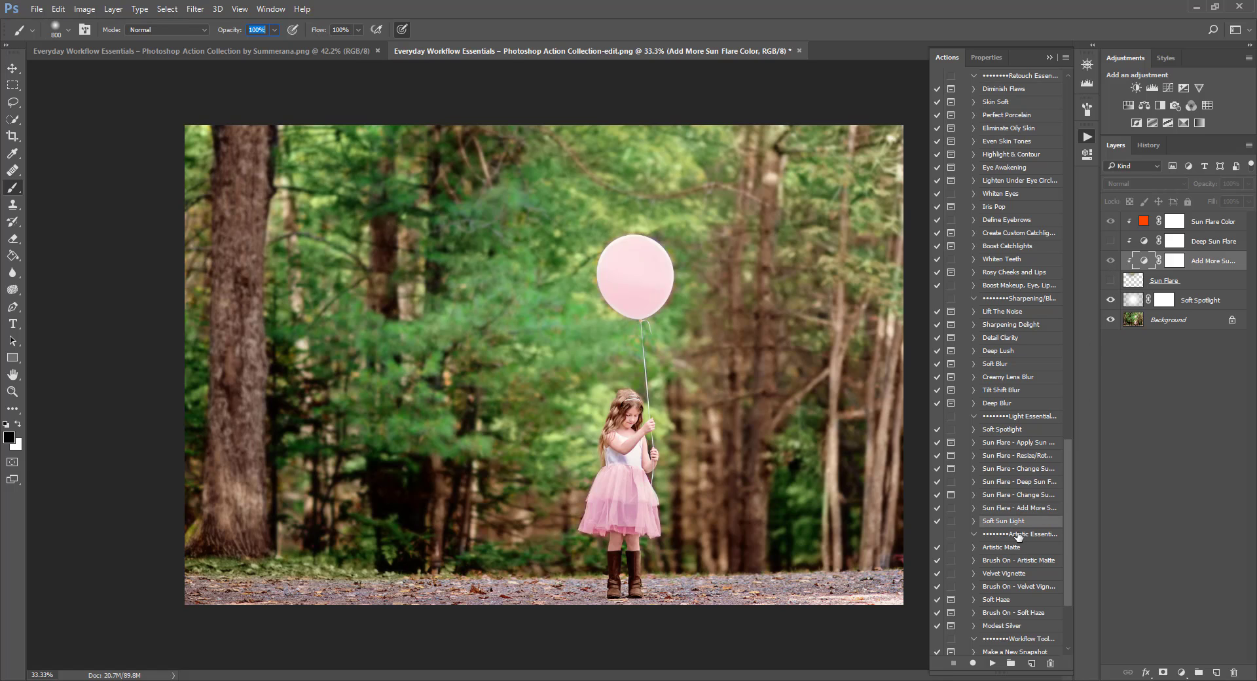
left_click(992, 663)
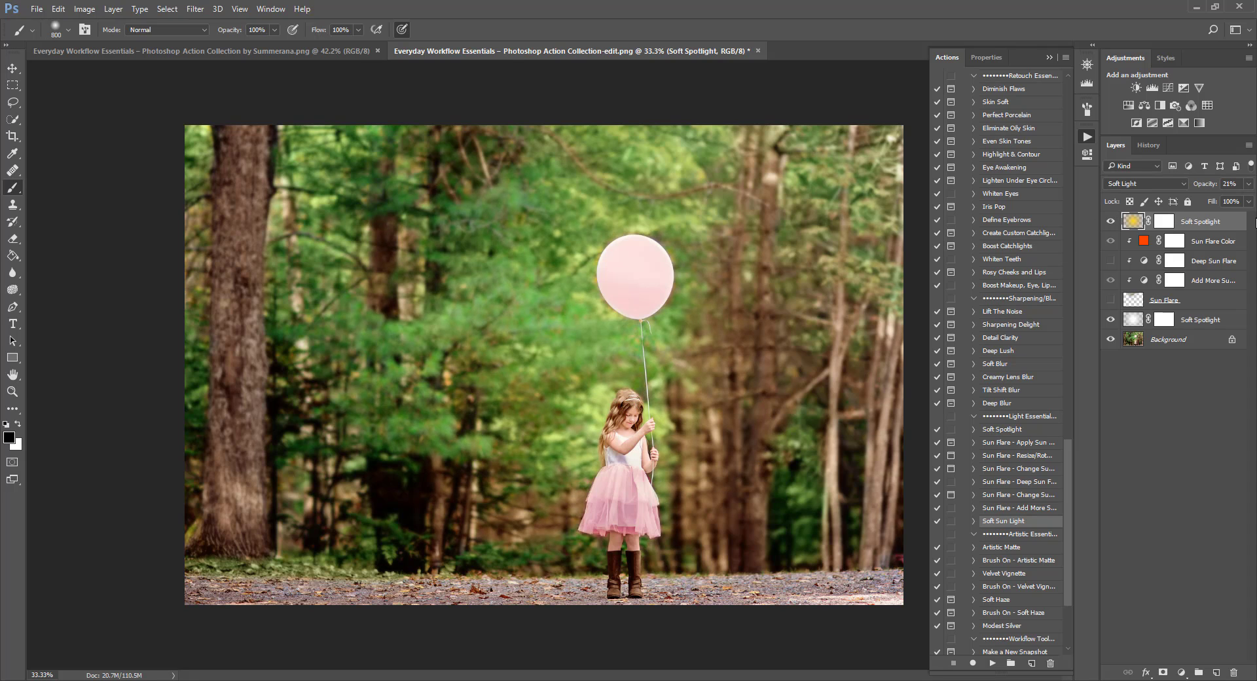
left_click(1248, 185)
Step: Run the Artistic Matte action and set the opacity of its More Depth layer to 63%
left_click(1008, 548)
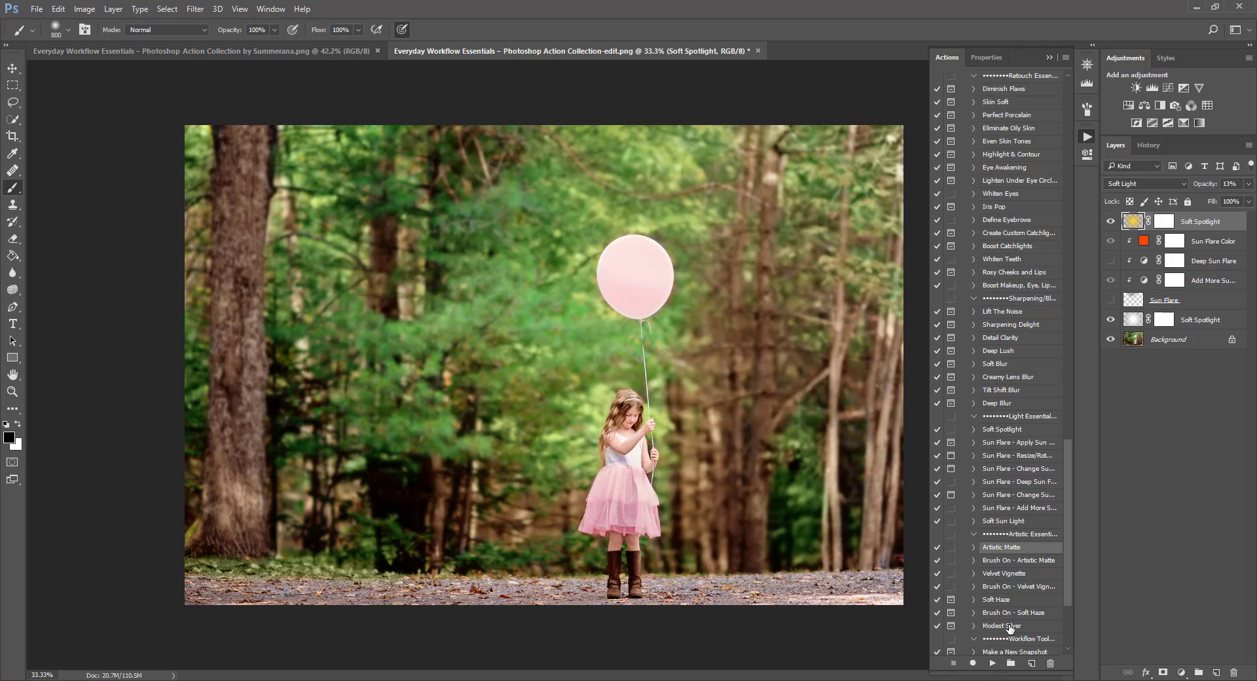
left_click(992, 663)
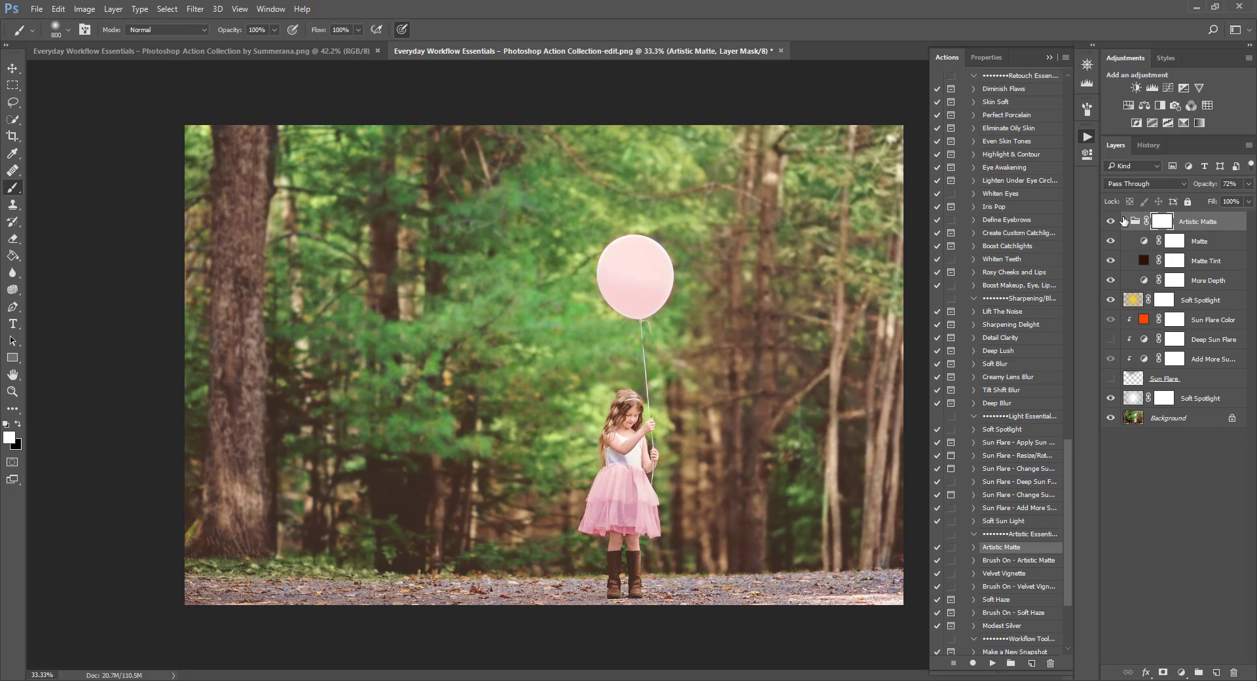
left_click(1210, 241)
left_click(1202, 262)
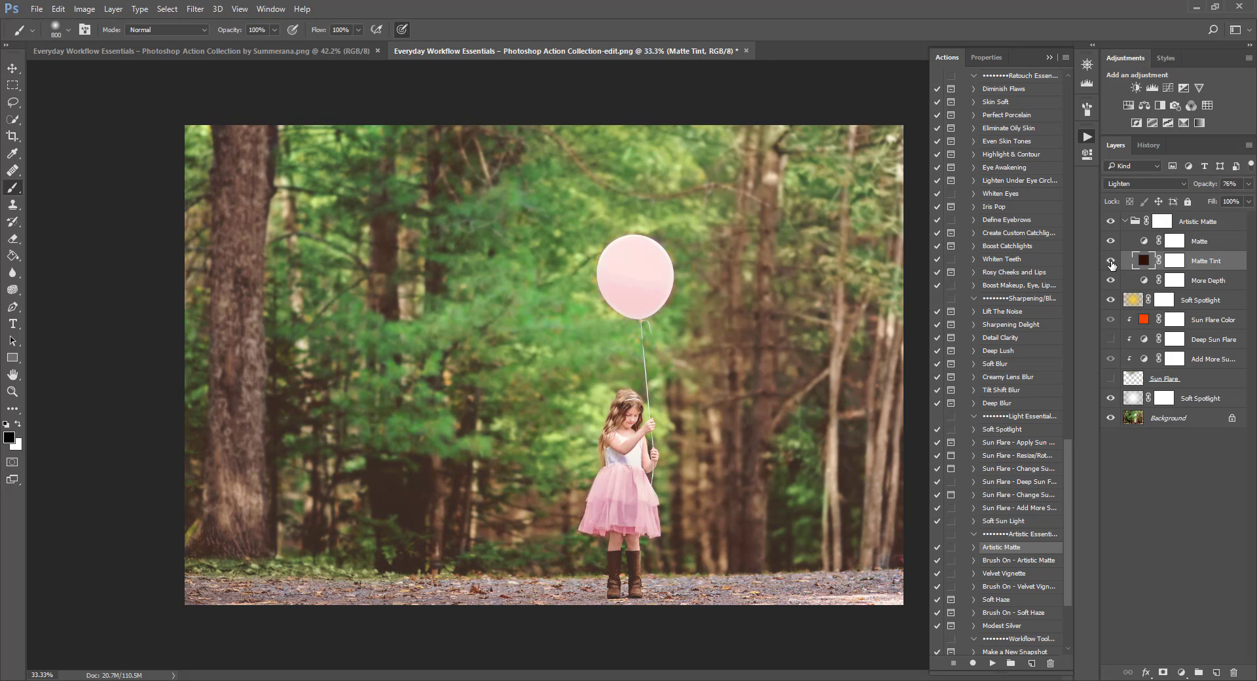
left_click(1129, 281)
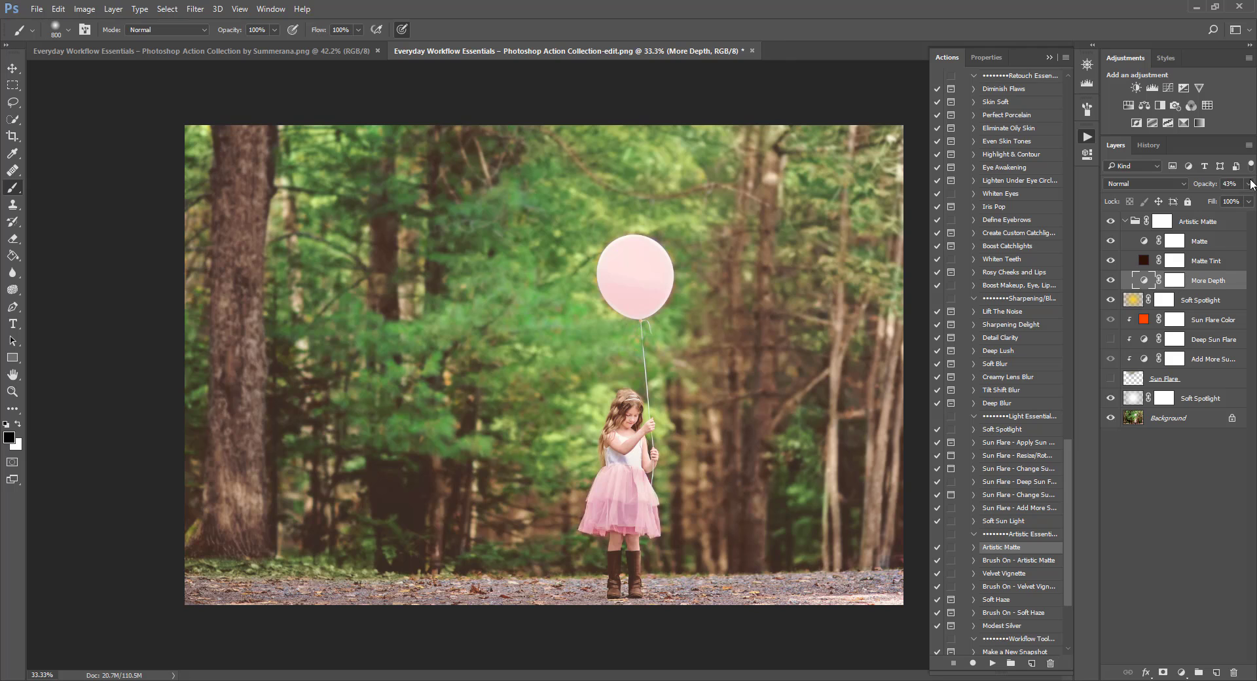
left_click(1251, 184)
left_click_drag(1213, 200, 1225, 200)
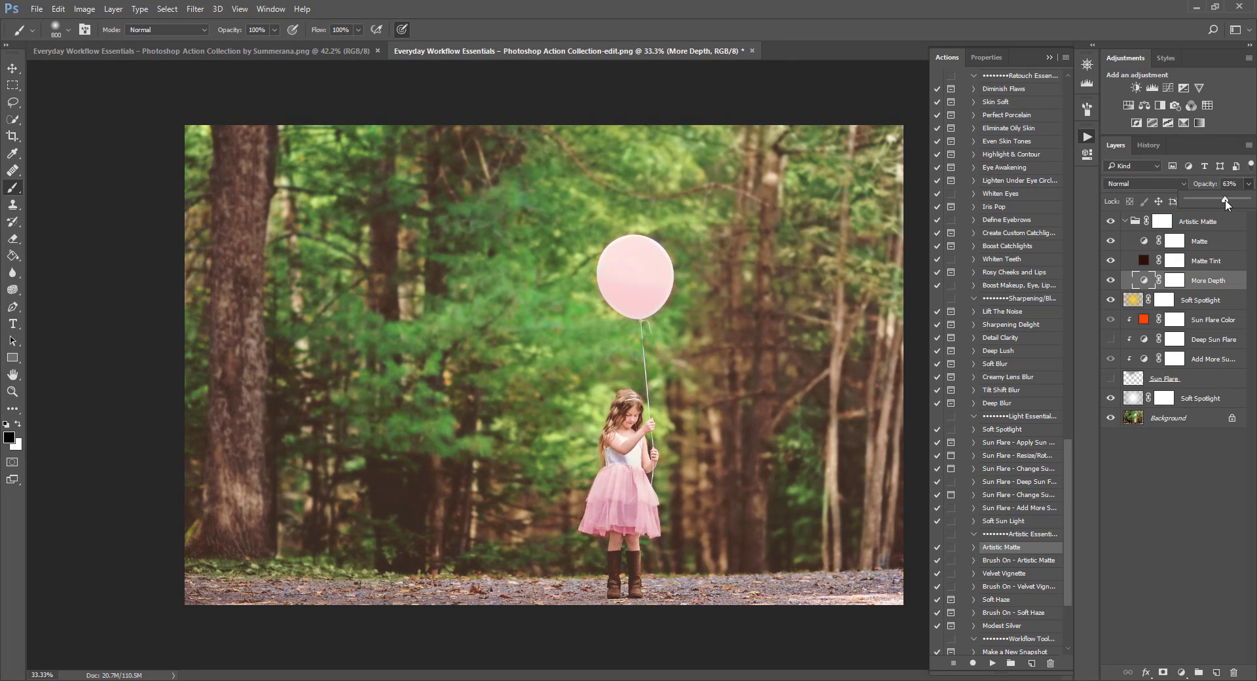
Step: Reduce the Artistic Matte group's opacity and set the Matte layer's opacity to 46%
left_click(1208, 222)
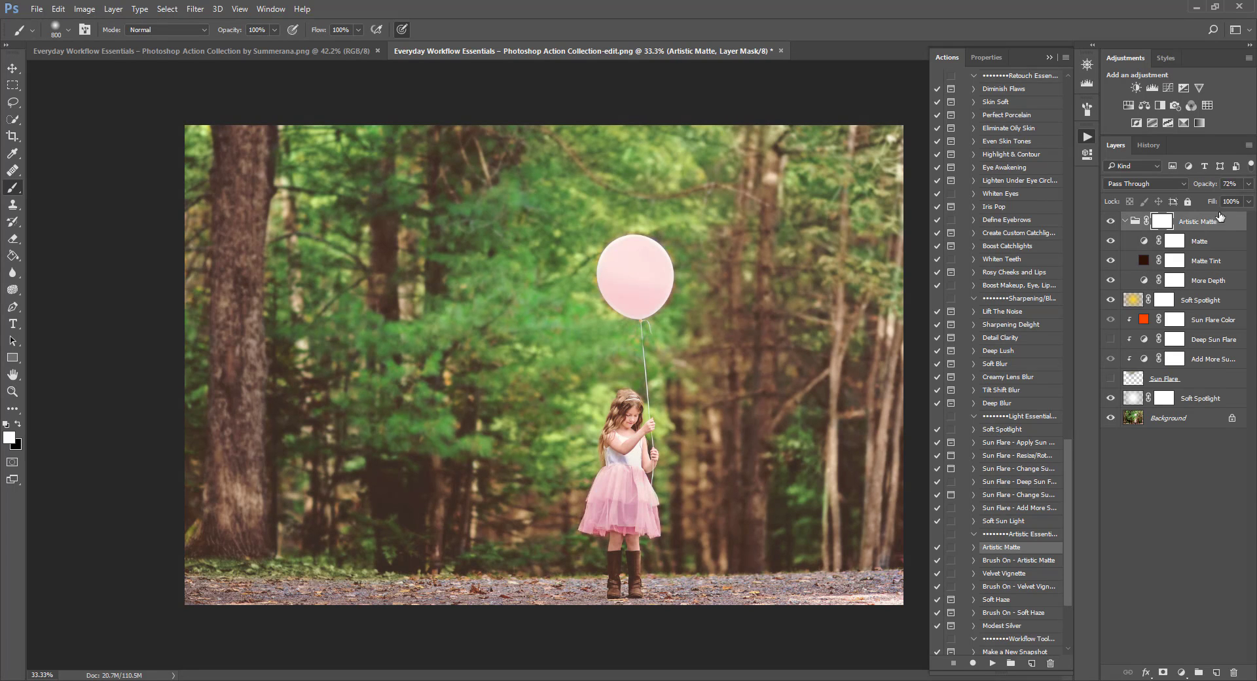
left_click(1248, 185)
mouse_move(1229, 201)
left_mouse_down()
mouse_move(1253, 204)
mouse_move(1220, 205)
left_mouse_up()
left_click(1218, 242)
left_click(1248, 183)
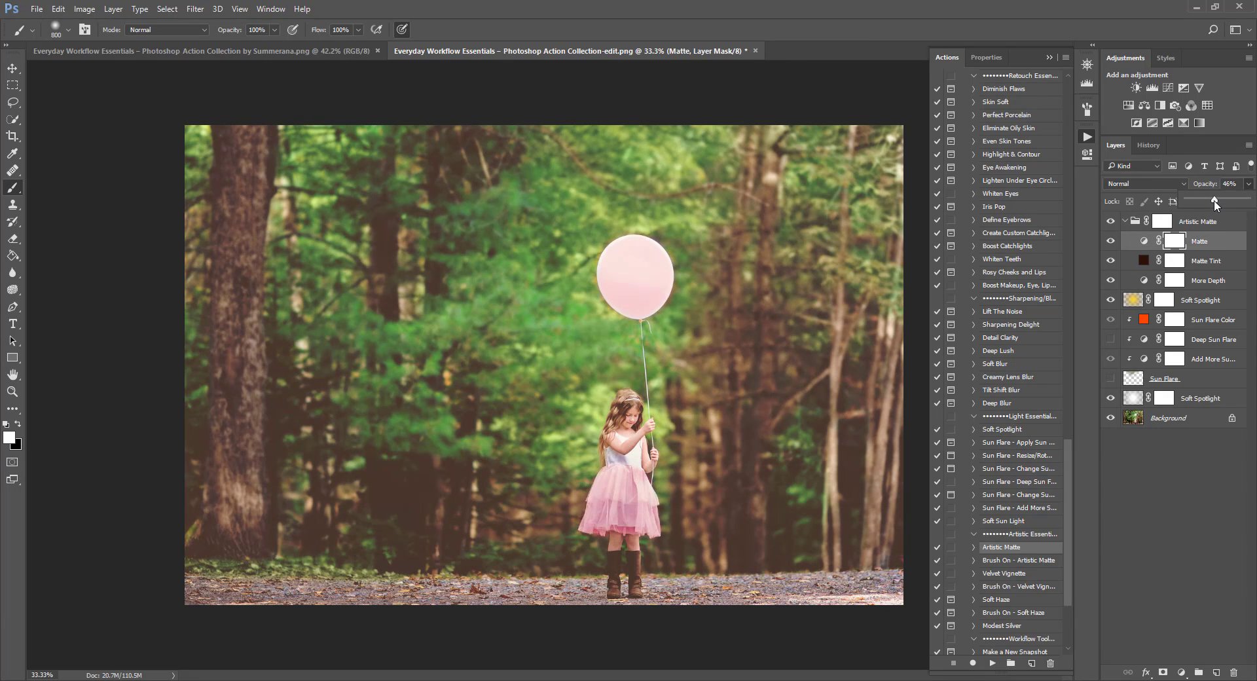
Step: Set the Artistic Matte group's opacity to 27% and paint its mask black over the balloon string and girl with a smaller brush
left_click(1181, 223)
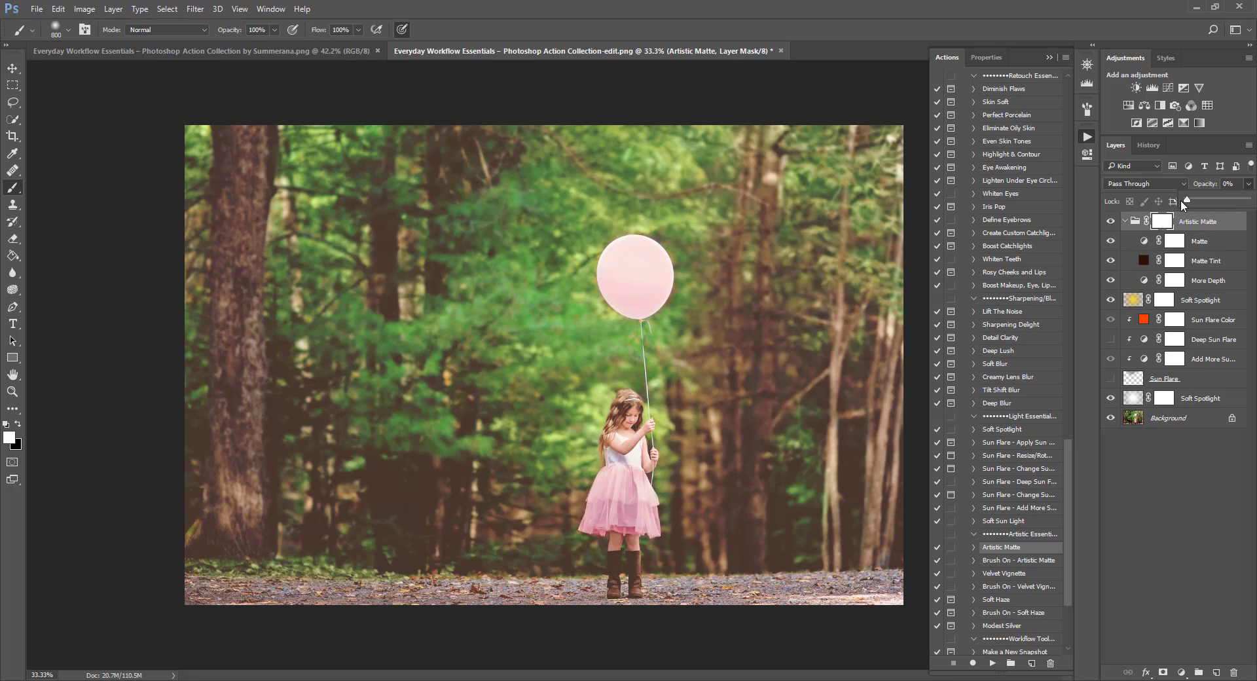
mouse_move(1182, 205)
left_mouse_down()
mouse_move(1213, 209)
mouse_move(1195, 207)
left_mouse_up()
left_click(18, 425)
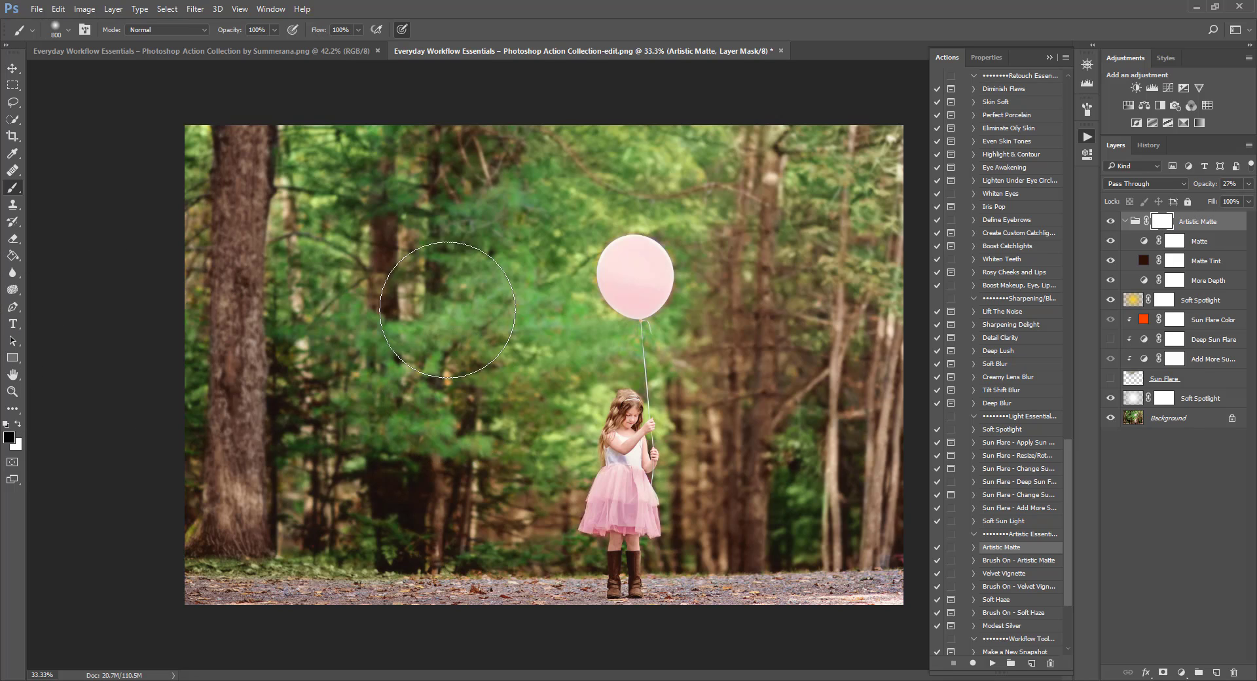
key("bracketleft")
key("bracketleft")
key("bracketleft")
key("bracketleft")
key("bracketleft")
key("bracketleft")
key("bracketleft")
key("bracketleft")
key("bracketleft")
key("bracketleft")
mouse_move(652, 291)
left_mouse_down()
mouse_move(633, 319)
mouse_move(639, 418)
mouse_move(622, 440)
mouse_move(638, 398)
left_mouse_up()
key("bracketright")
key("bracketright")
key("bracketright")
mouse_move(627, 512)
left_mouse_down()
mouse_move(619, 529)
mouse_move(642, 582)
mouse_move(629, 432)
left_mouse_up()
Step: Lower the Artistic Matte group's opacity, set its More Depth layer to 100% opacity, and compare the image with the group hidden and shown
left_click(1248, 186)
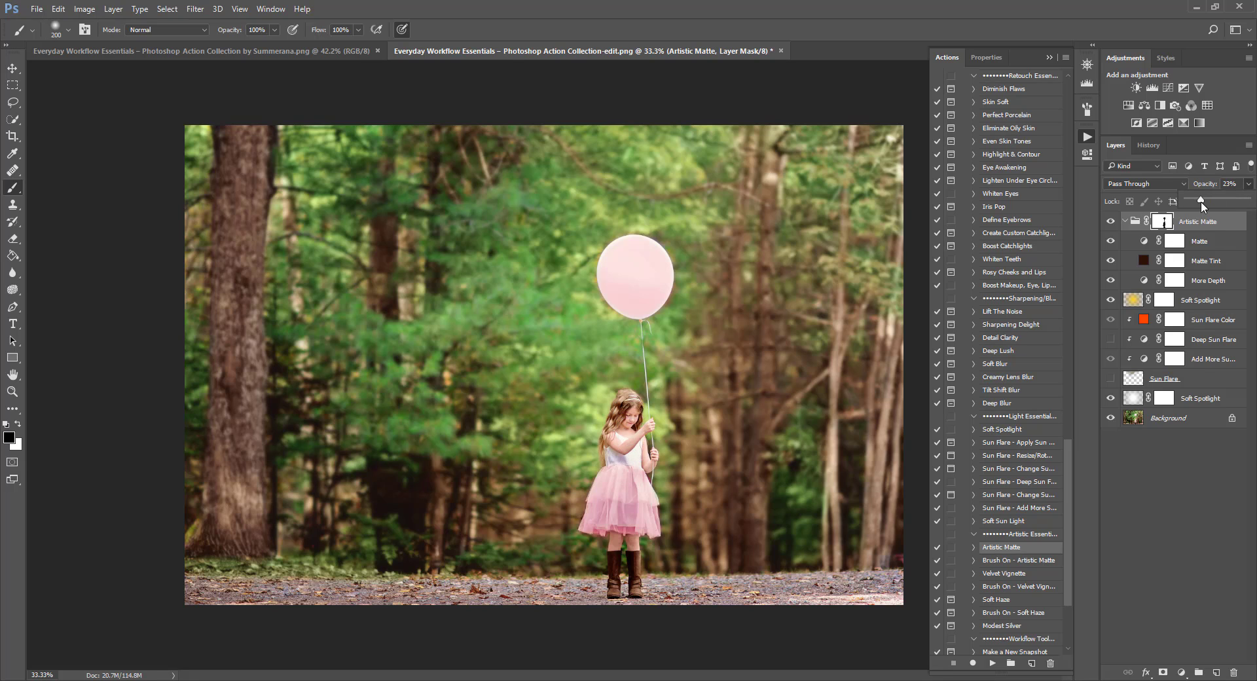
left_click_drag(1201, 206, 1195, 204)
left_click(1208, 280)
left_click(1248, 184)
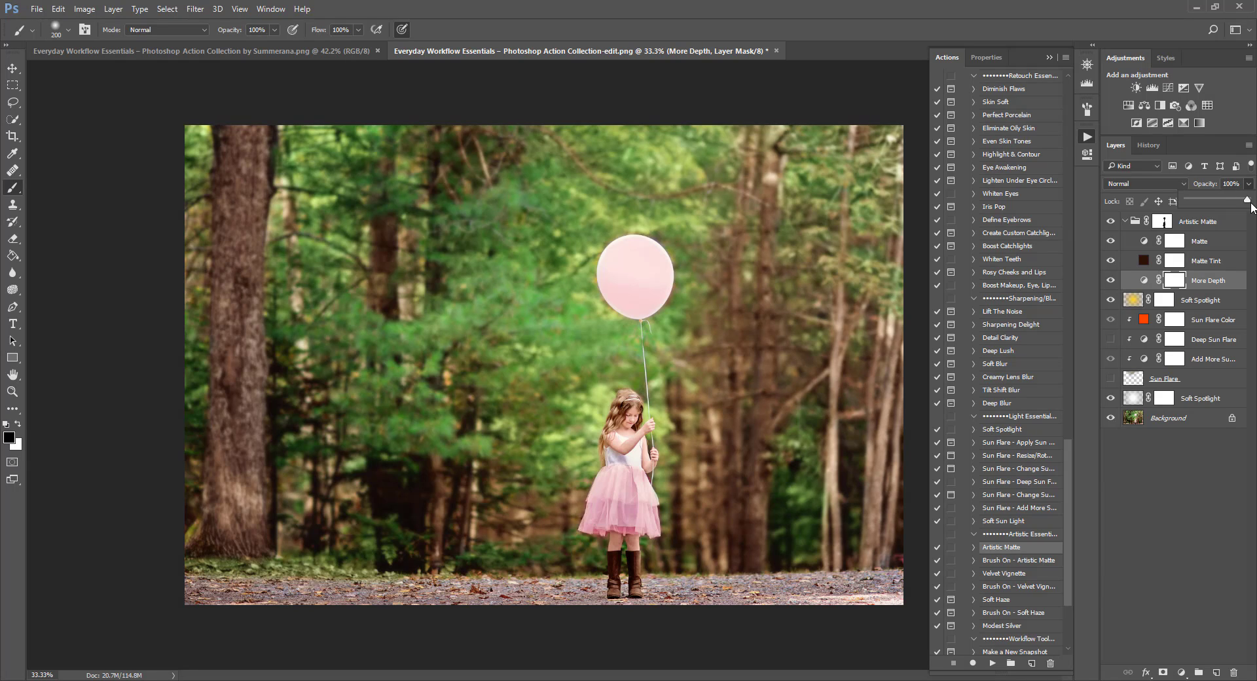
left_click(1112, 224)
left_click(1112, 223)
left_click(1112, 223)
left_click(1112, 224)
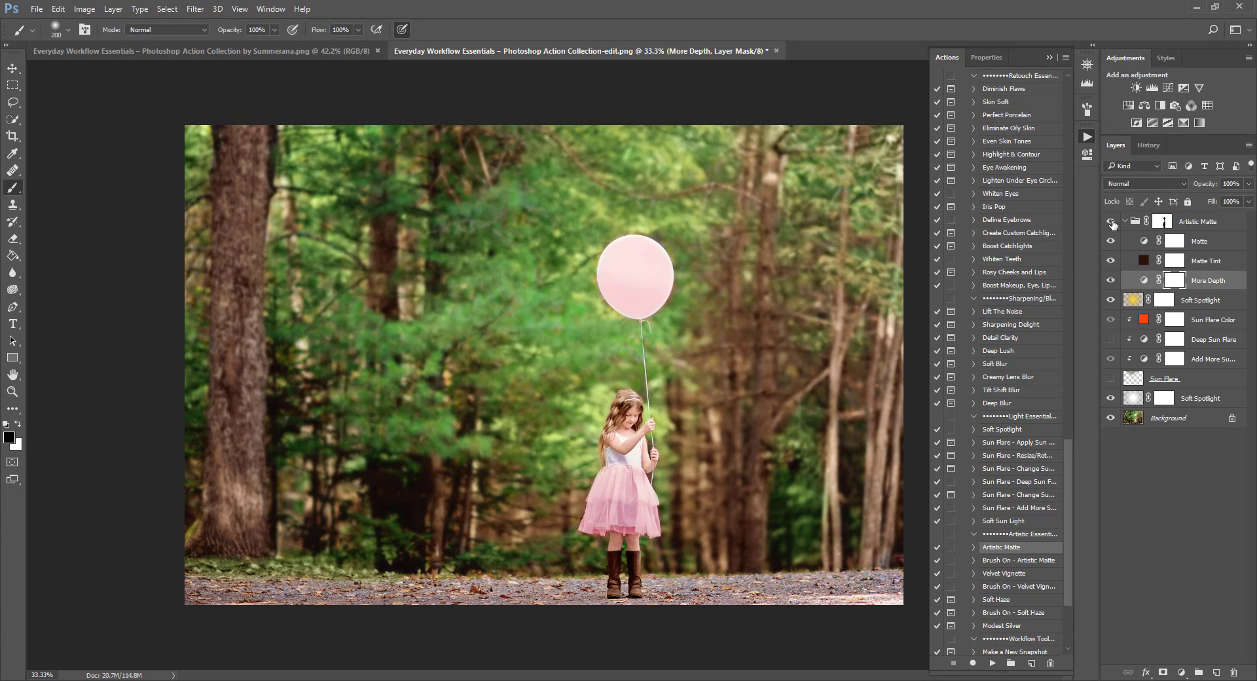
Step: Run the Velvet Vignette action, compare the image with and without its layer, and set the layer's opacity to 26%
left_click(999, 560)
scroll(1008, 511, "down", 4)
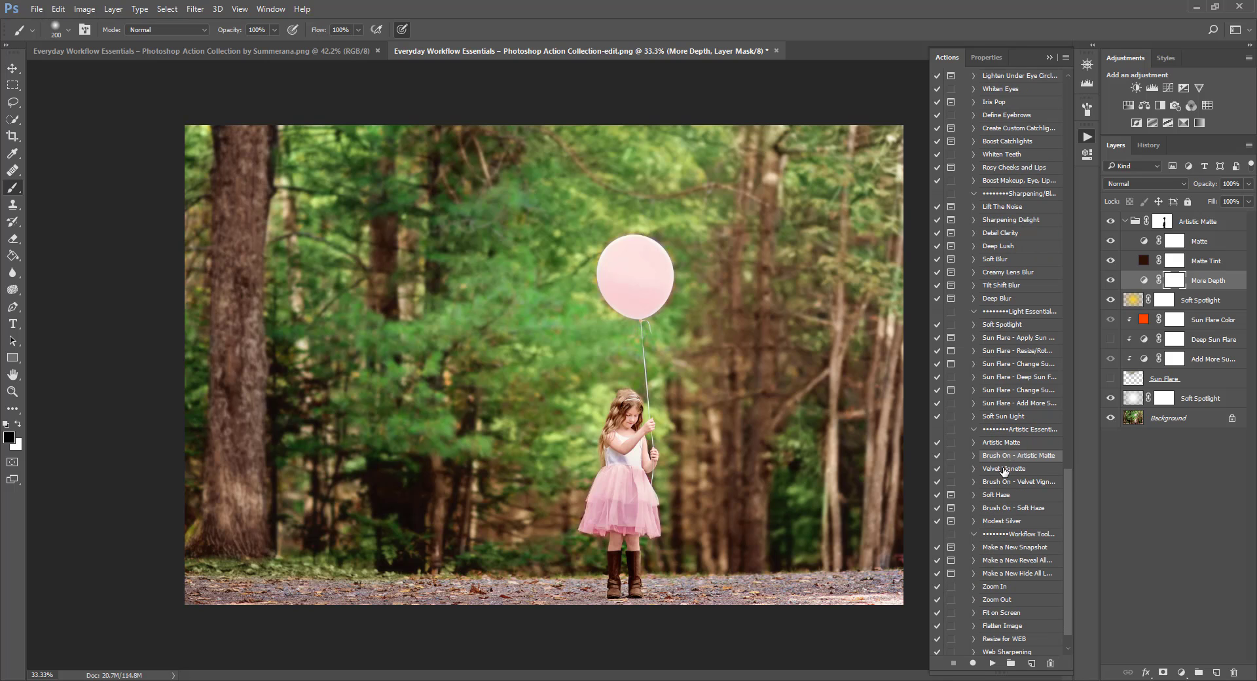
left_click(1003, 469)
left_click(992, 663)
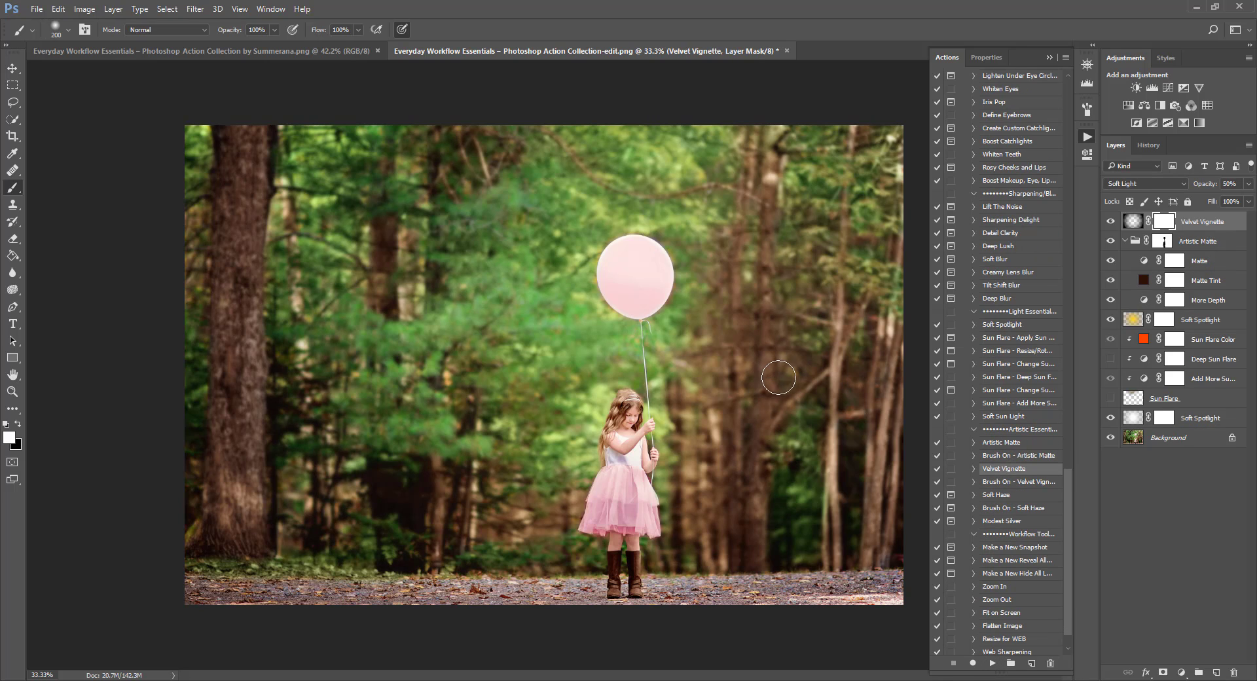
left_click(1109, 222)
left_click(1109, 222)
left_click(1110, 222)
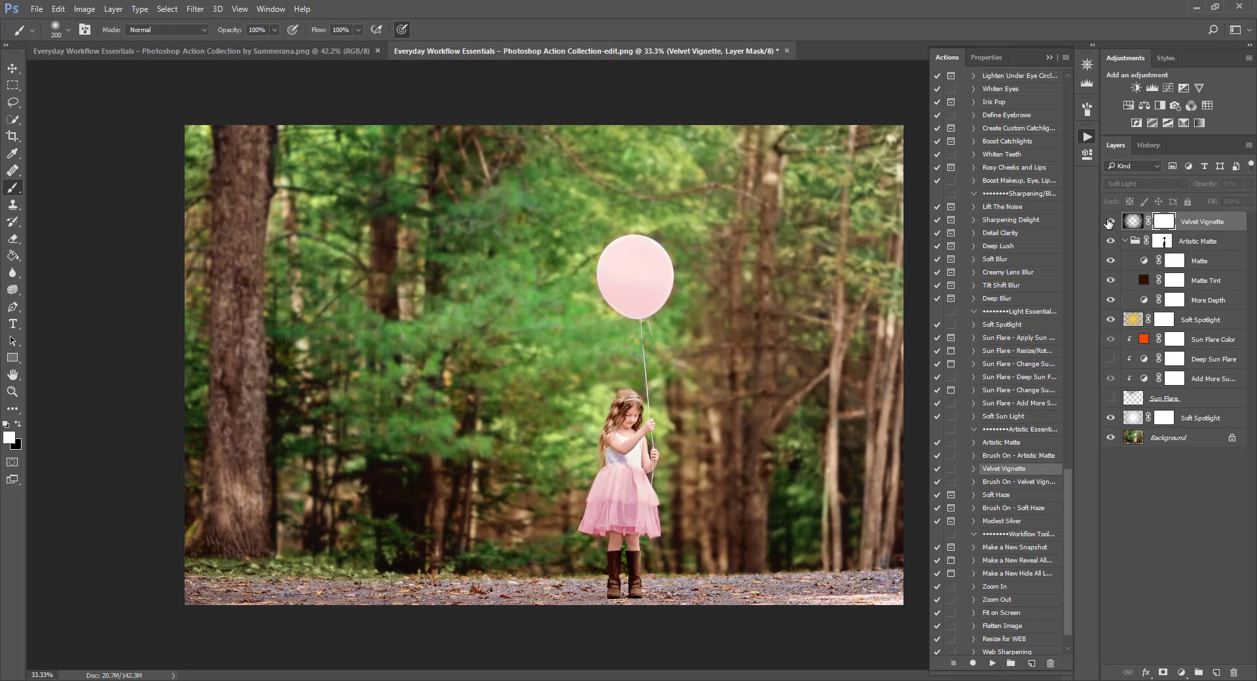
left_click(1110, 222)
left_click(1110, 222)
left_click(1110, 221)
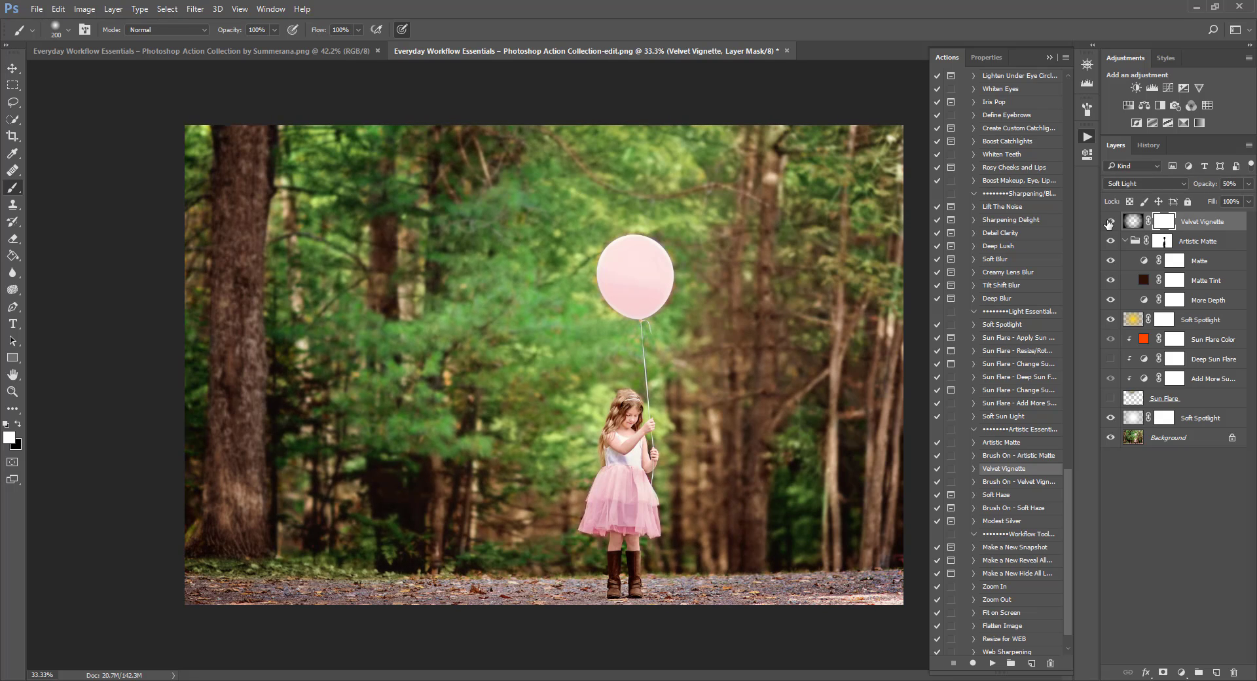
left_click_drag(1207, 203, 1203, 202)
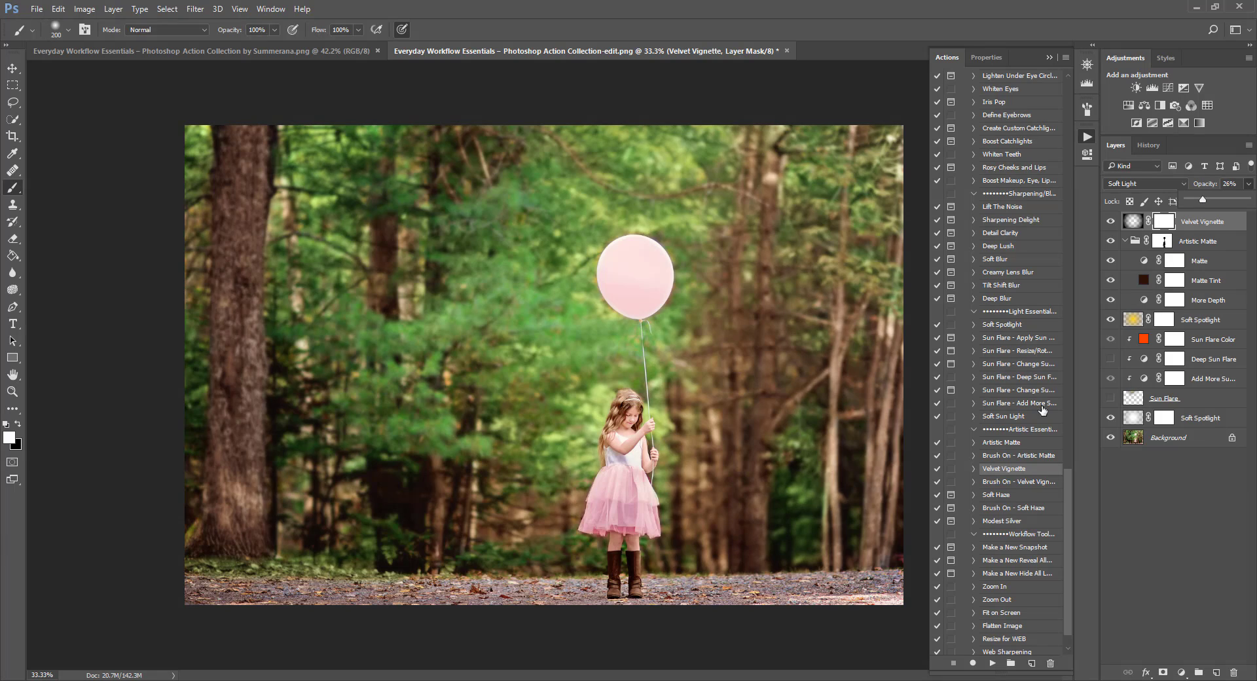
Step: Run the Soft Haze action, sampling the dark brown #523420 from the background trees as the haze colour
left_click(1005, 482)
left_click(1002, 497)
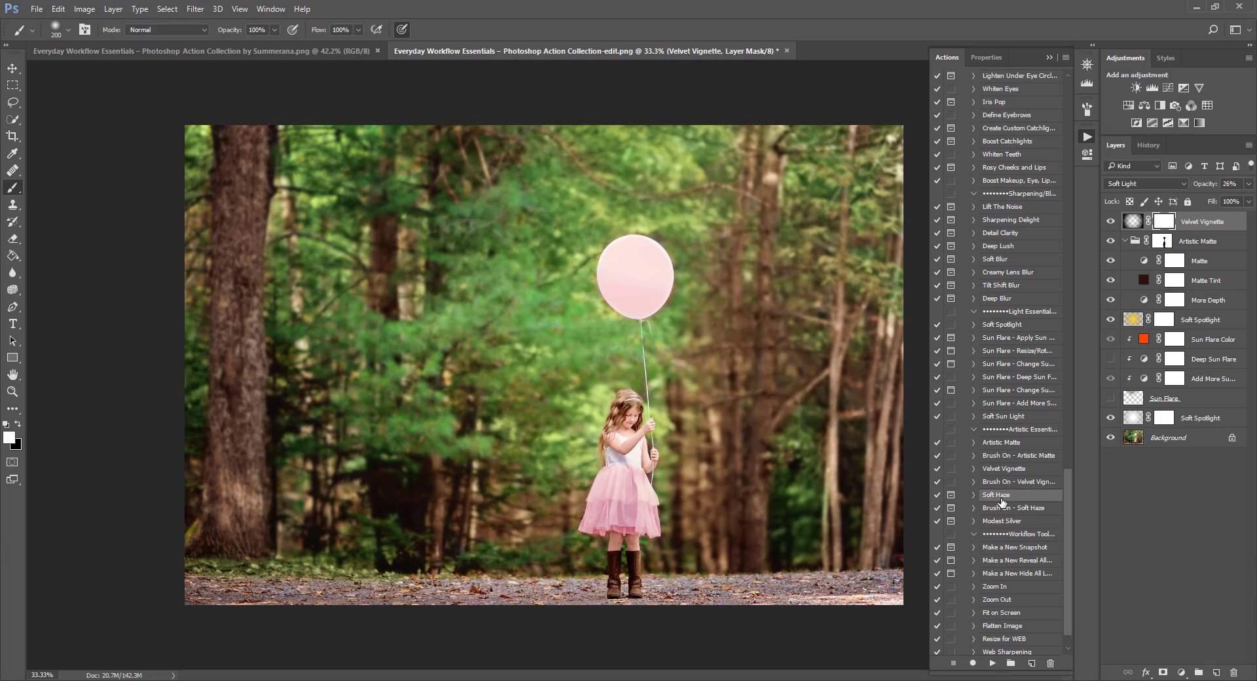
left_click(990, 662)
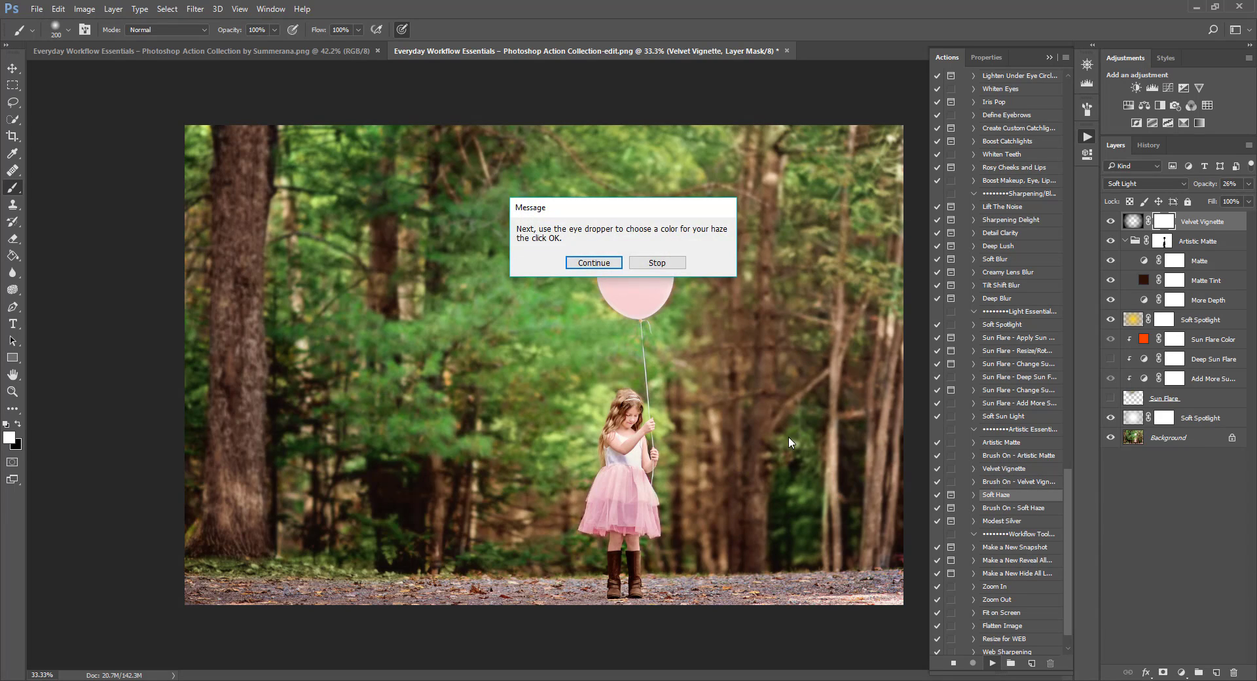
left_click(588, 259)
left_click(742, 574)
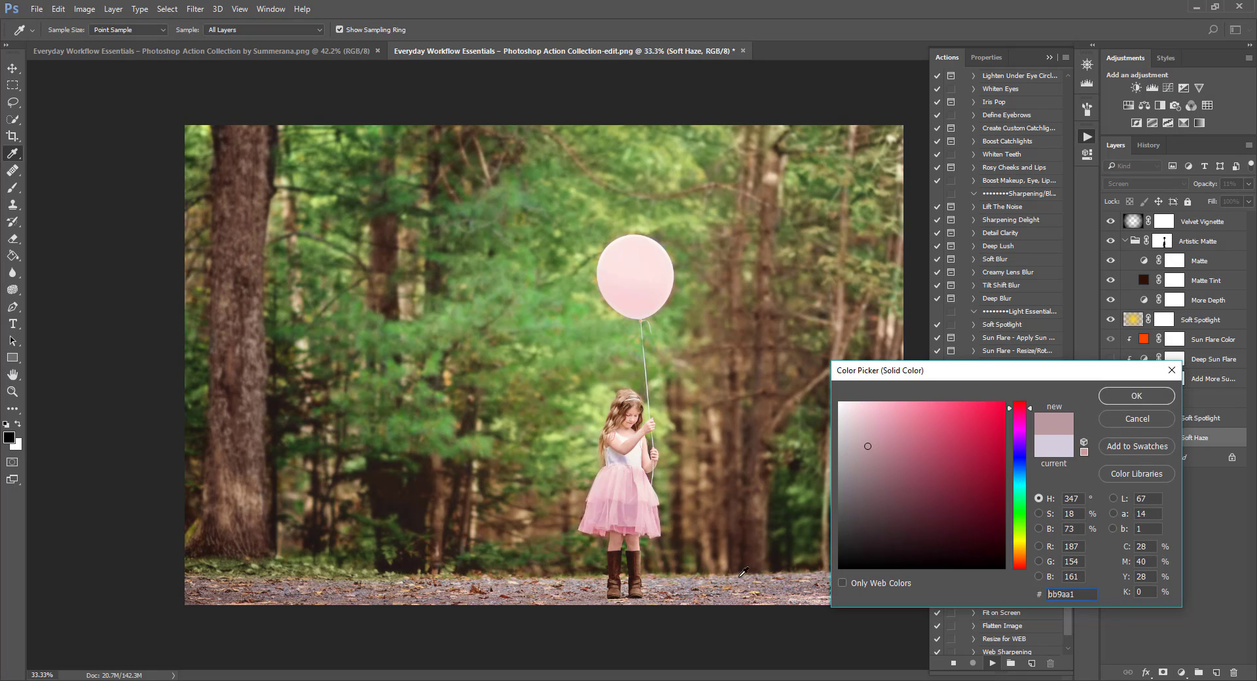
left_click_drag(766, 375, 765, 390)
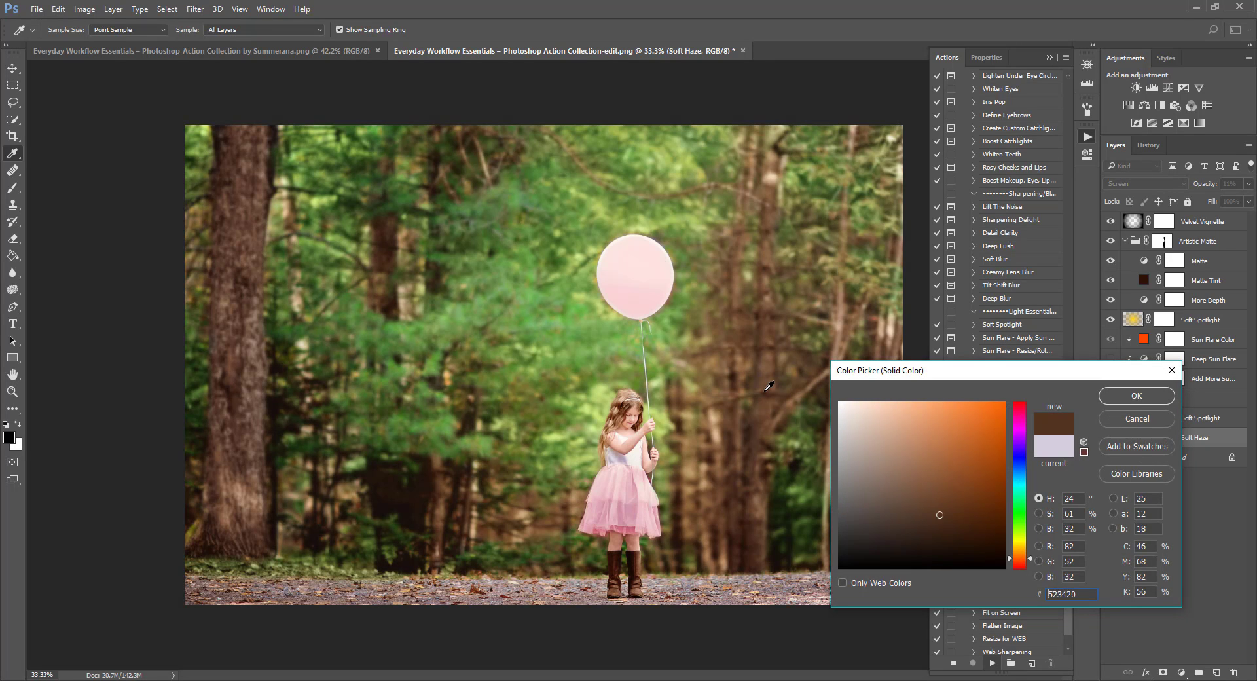
left_click(1123, 395)
Step: Set the Soft Haze layer's opacity to 7% and hide the layer
left_click(1246, 186)
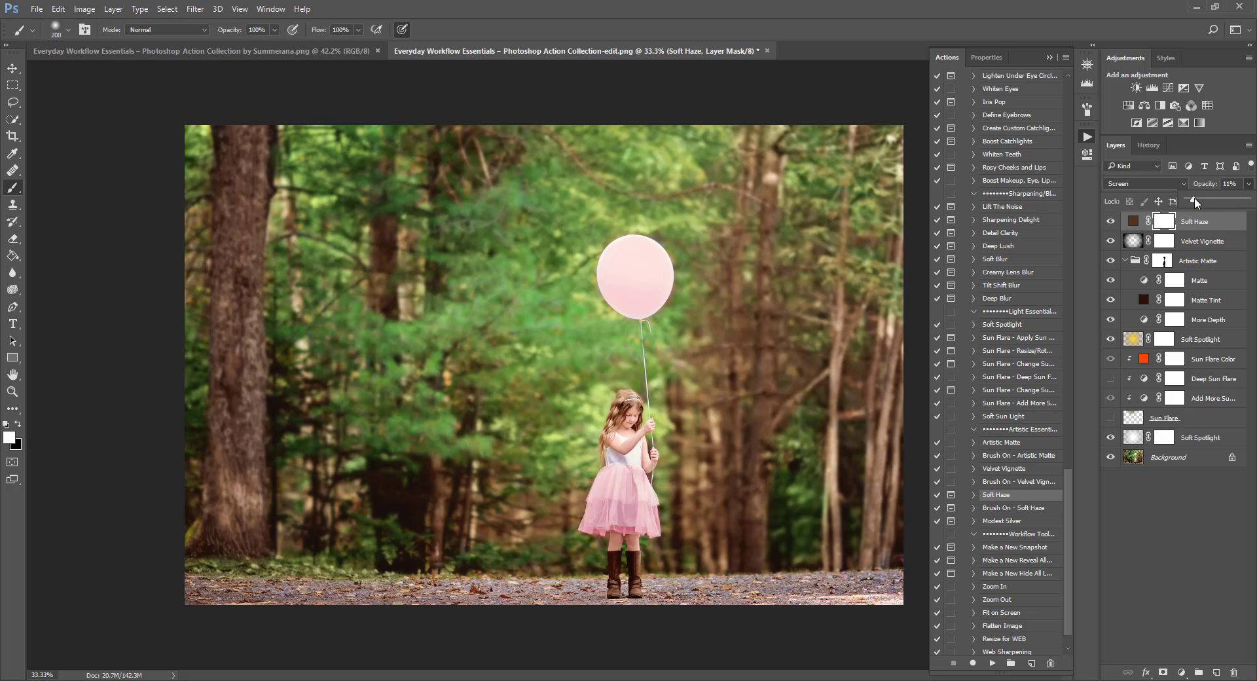
left_click_drag(1194, 199, 1159, 206)
left_click(1110, 221)
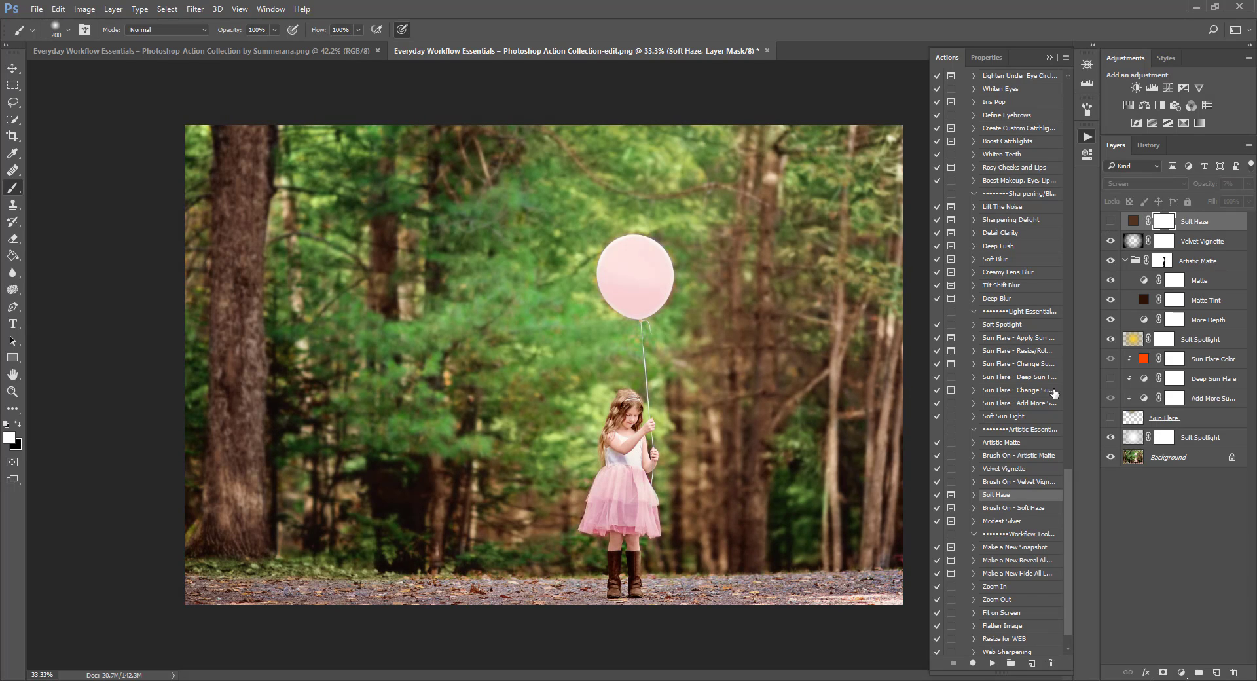
Step: Try the Modest Silver black-and-white action and delete the layer it adds
left_click(1023, 511)
left_click(1018, 521)
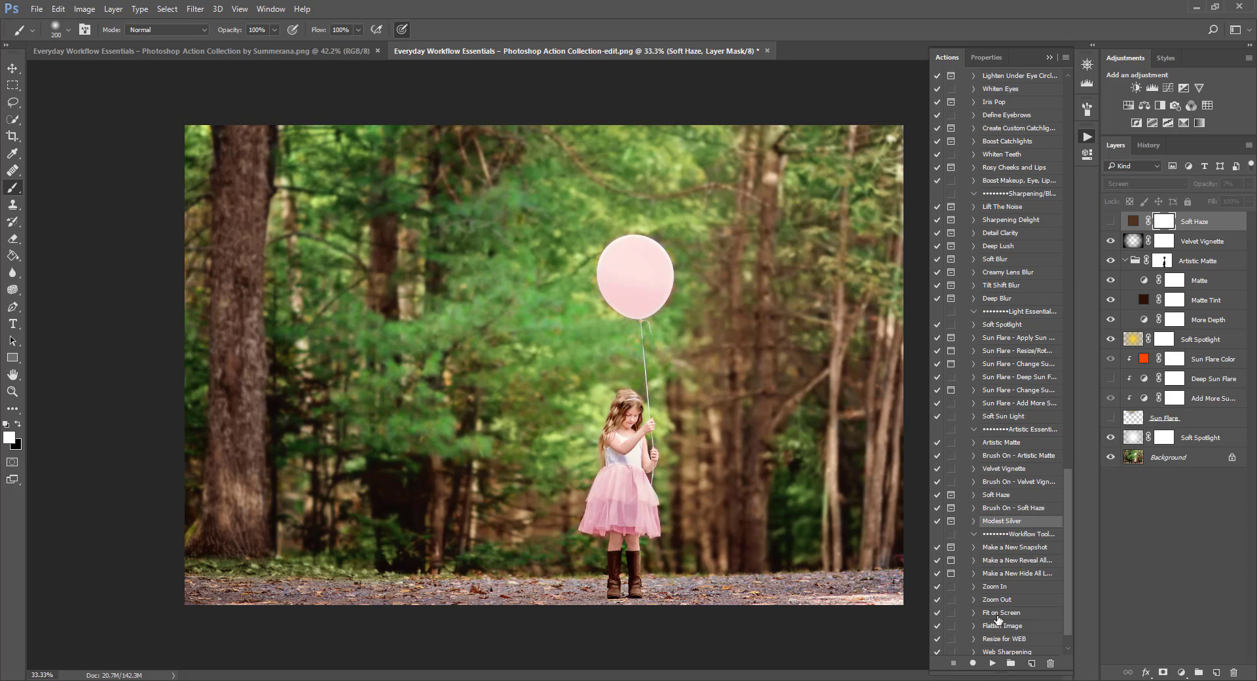
left_click(992, 663)
left_click(578, 265)
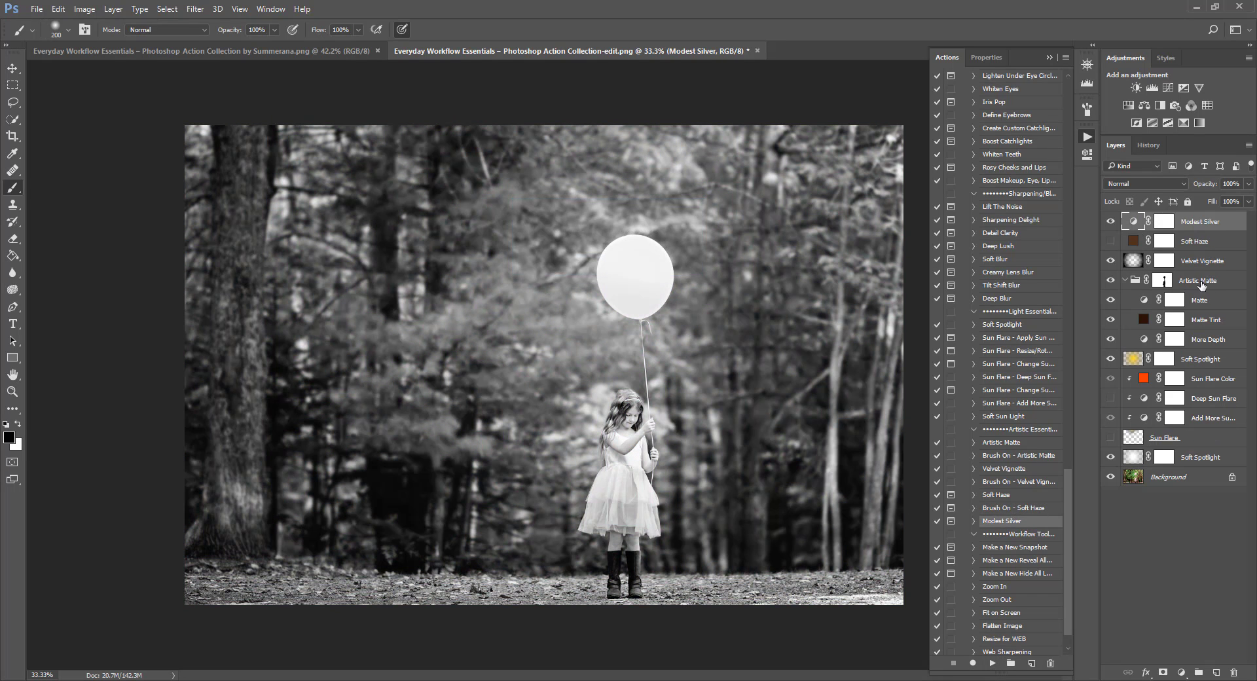
left_click(1111, 221)
left_click_drag(1189, 231, 1233, 672)
Step: Look through the workflow tool actions and run Zoom In and Fit on Screen on the photo
left_click(1018, 547)
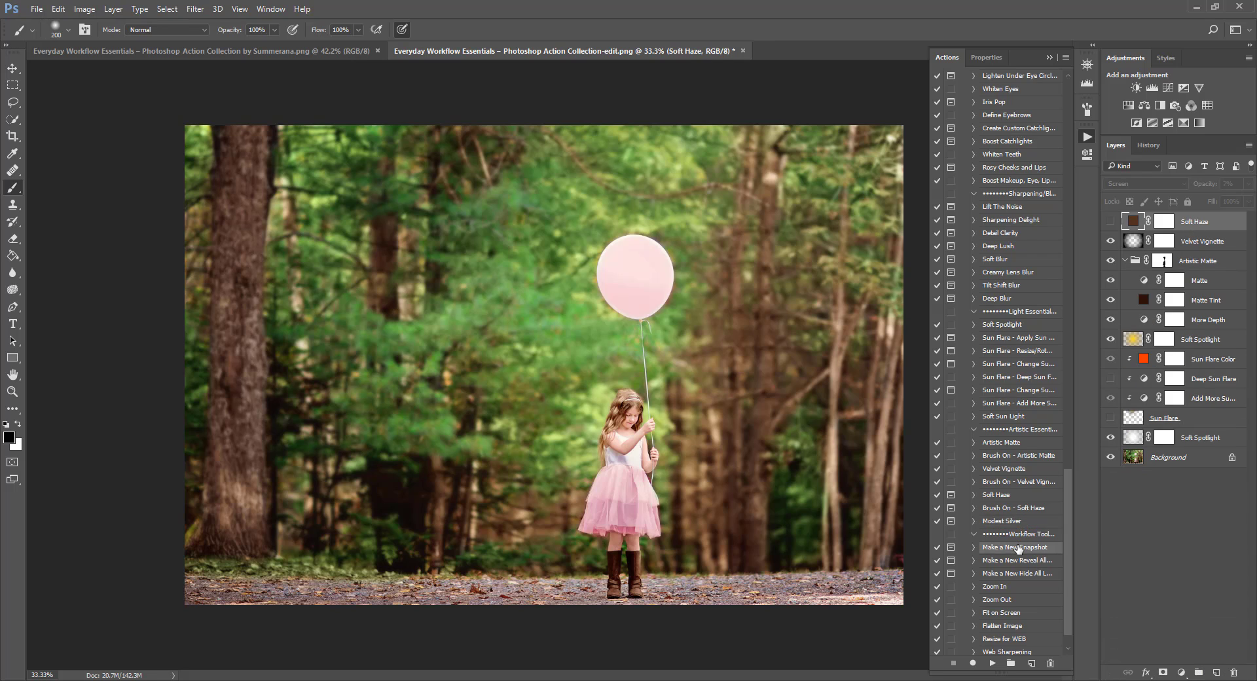
scroll(1017, 553, "down", 1)
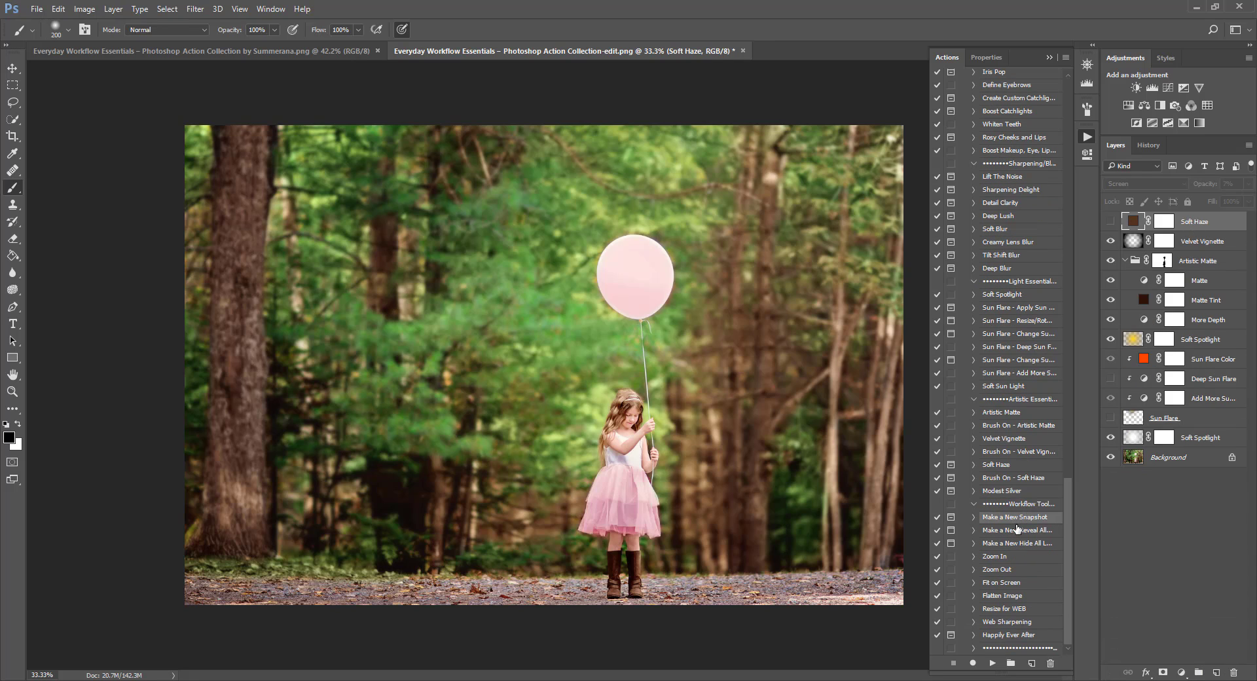
left_click(1016, 530)
left_click(1015, 544)
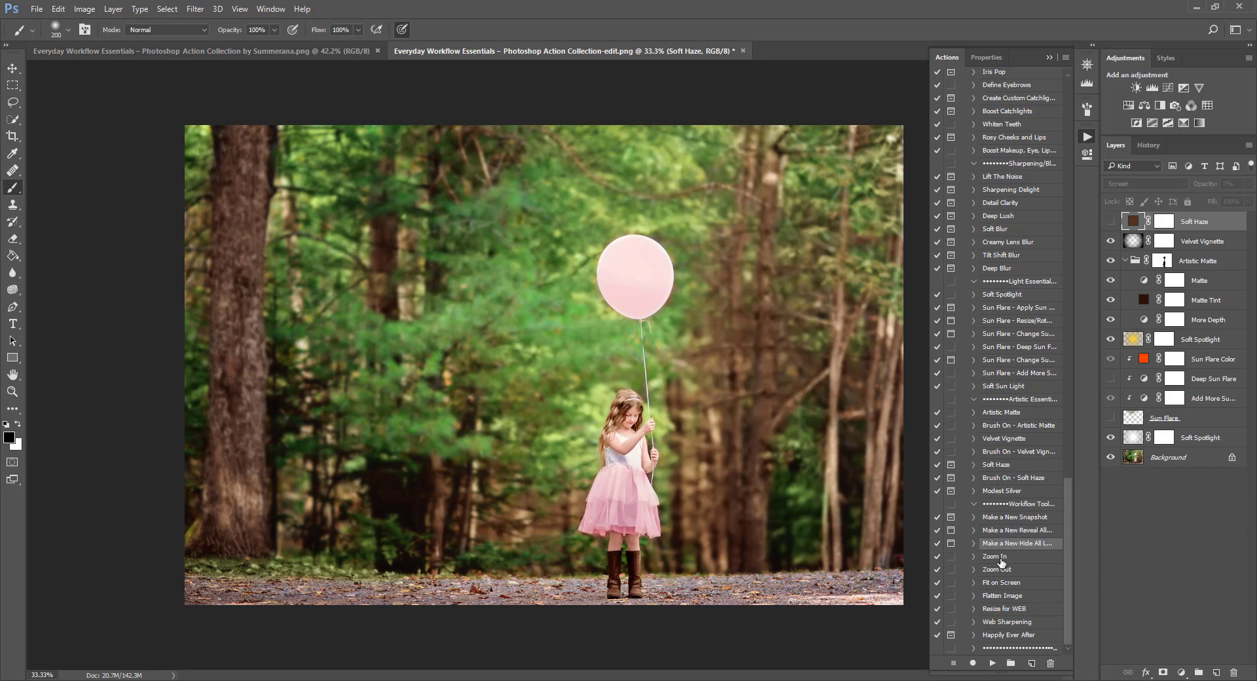
left_click(1001, 557)
left_click(989, 662)
left_click(990, 662)
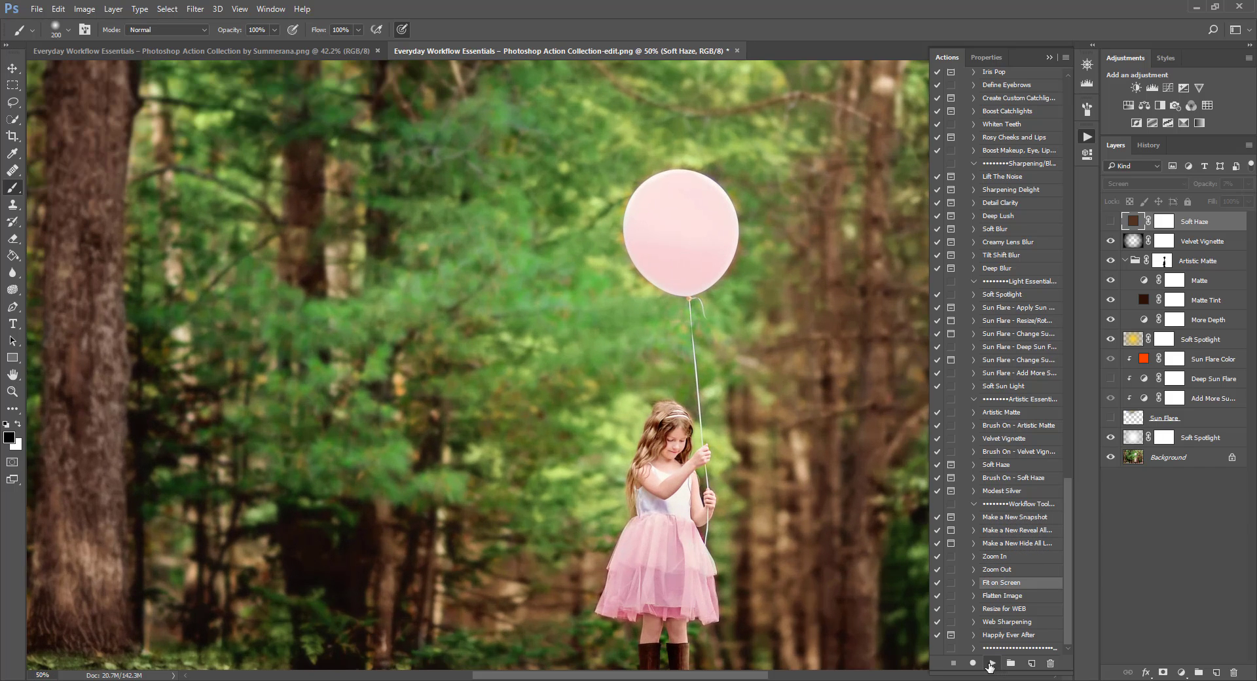
Step: Compare the original photo with the edited version by going from the opening state to Snapshot 21 in the history
left_click(1008, 608)
left_click(1006, 622)
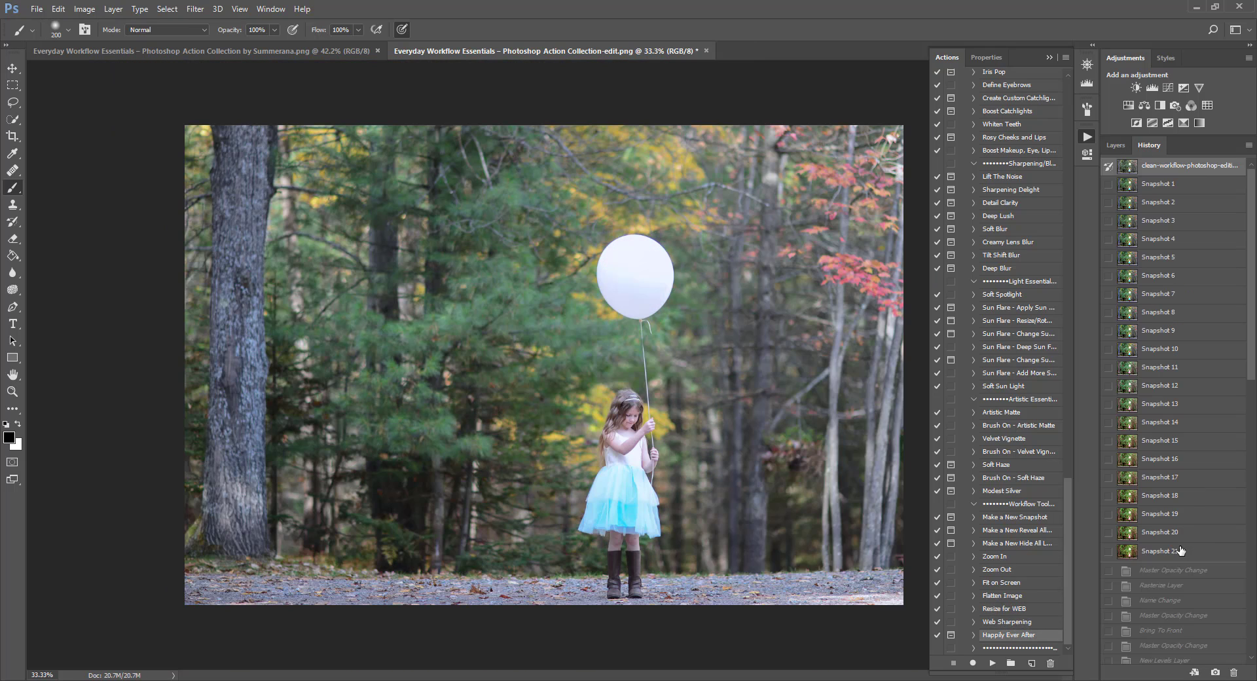
left_click(1179, 552)
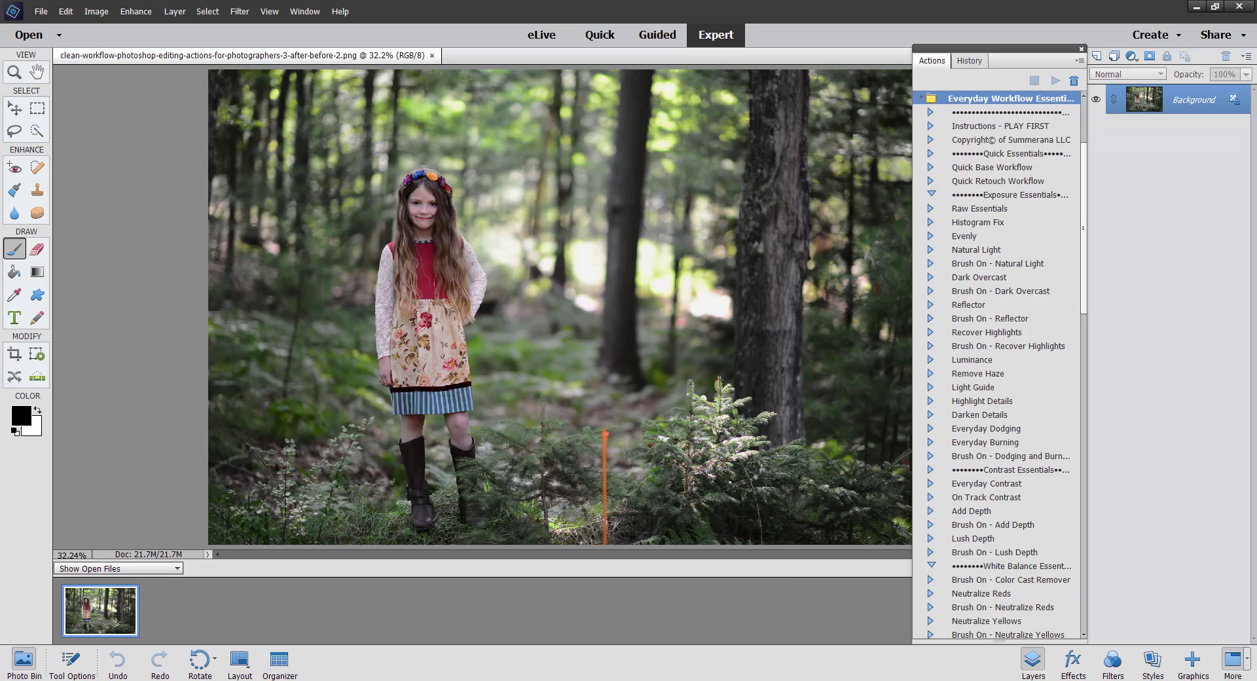
Step: In Photoshop Elements, run the Quick Base Workflow action on the forest portrait and compare the image with its group hidden and shown
left_click(988, 169)
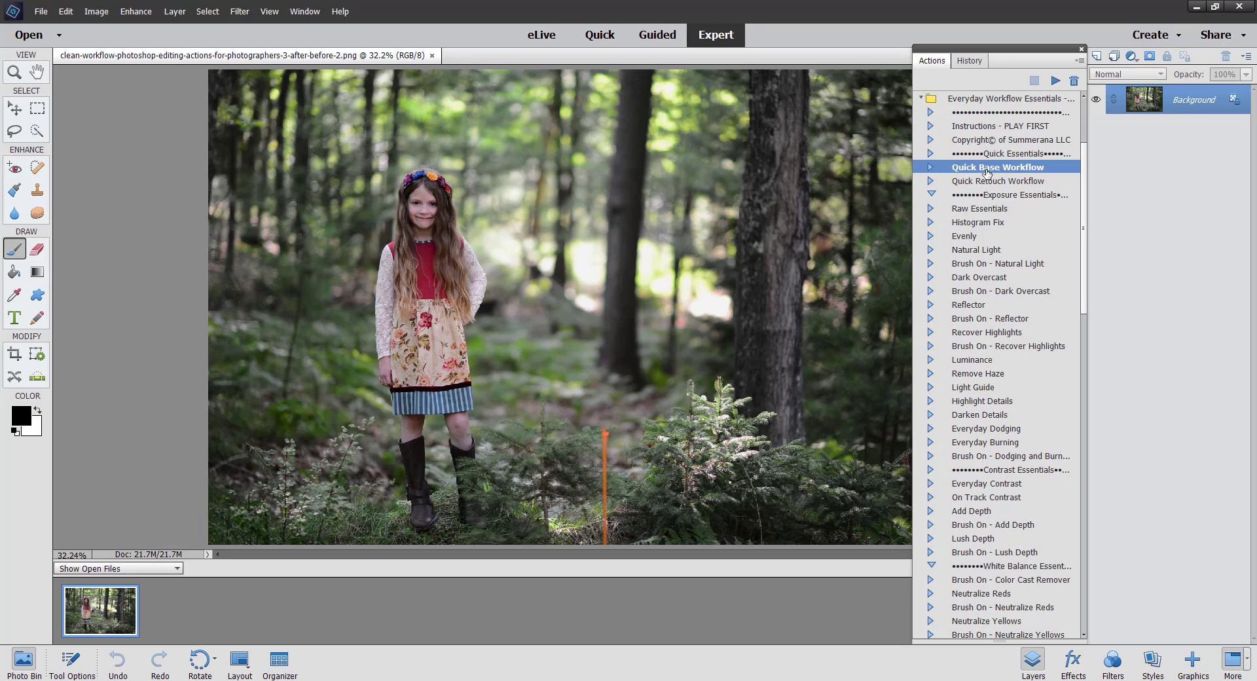
left_click(1054, 81)
left_click(629, 262)
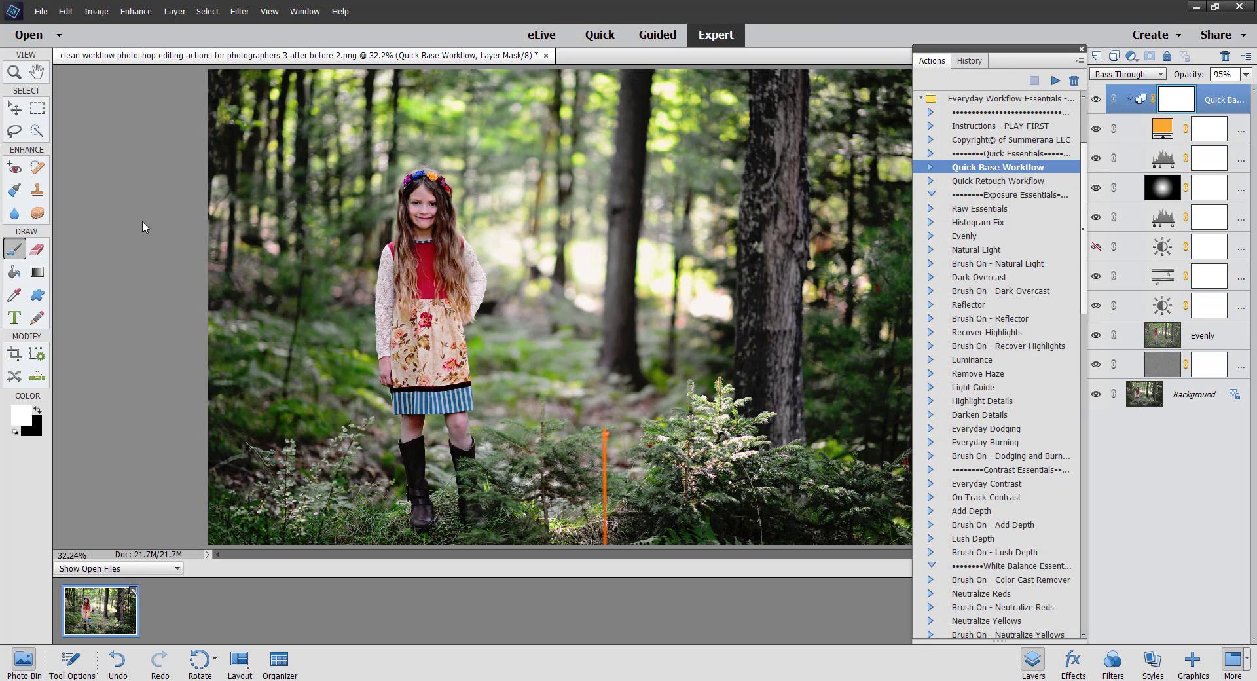
left_click(1093, 101)
left_click(1093, 100)
Step: Flatten the forest portrait into a single background layer
left_click(980, 182)
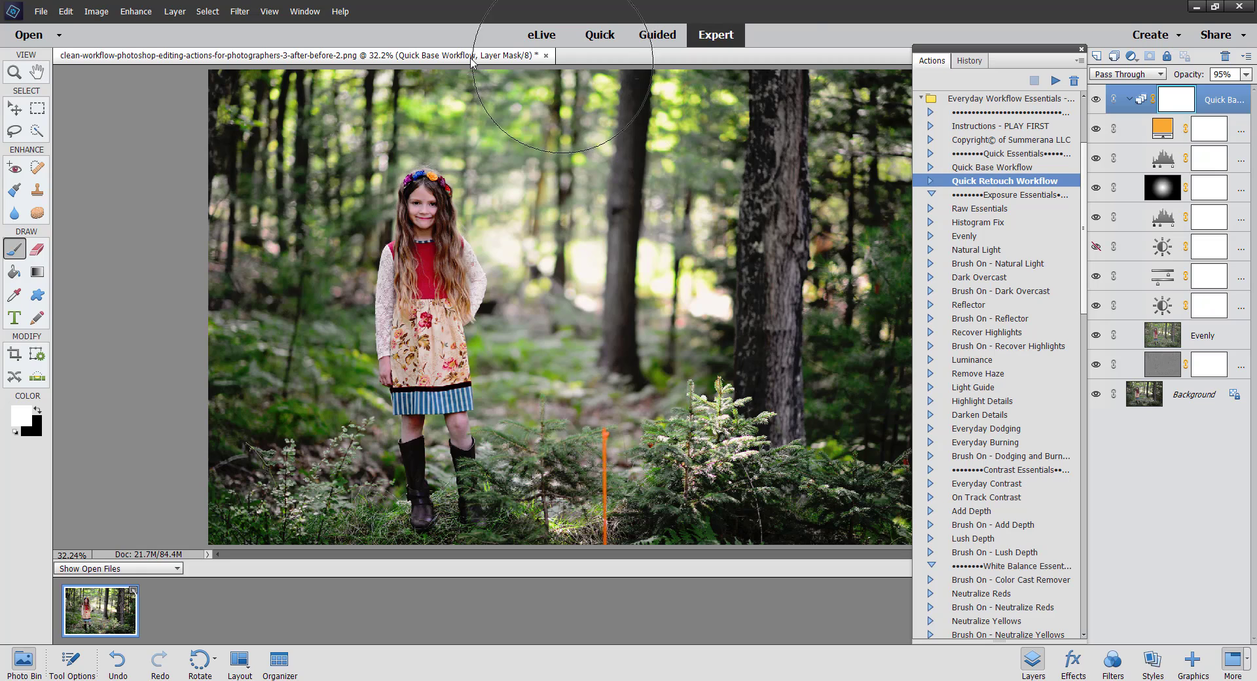
left_click(175, 11)
left_click(197, 299)
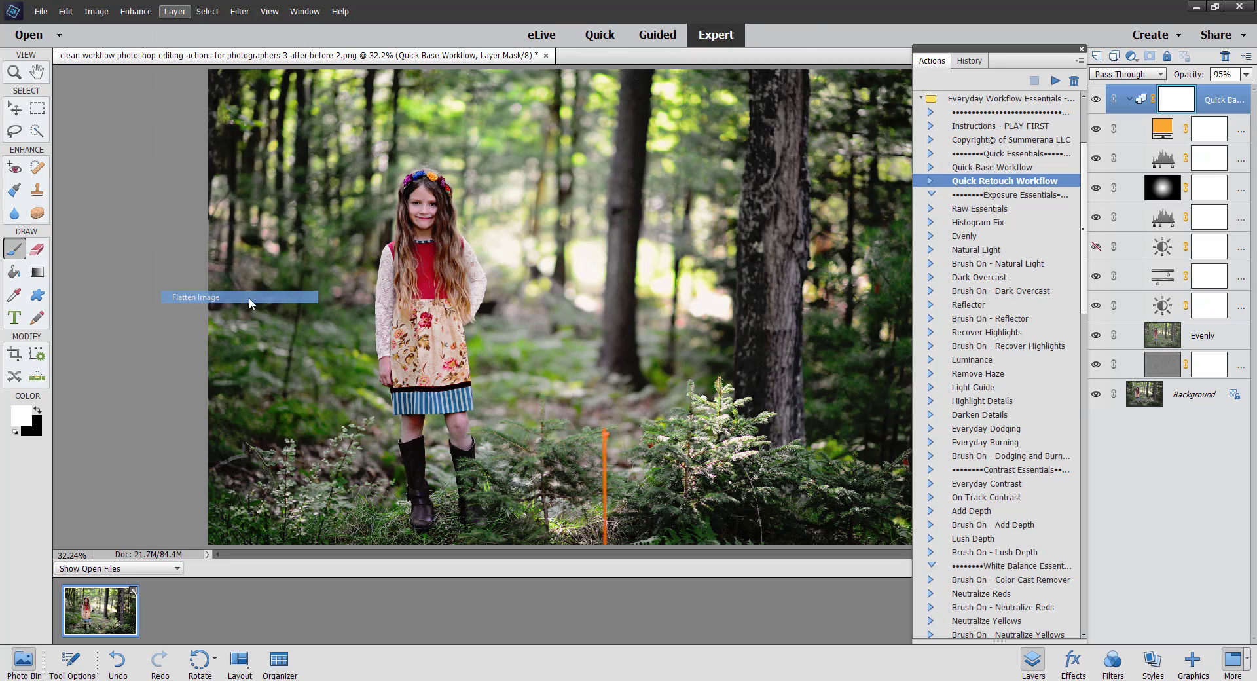
left_click(603, 262)
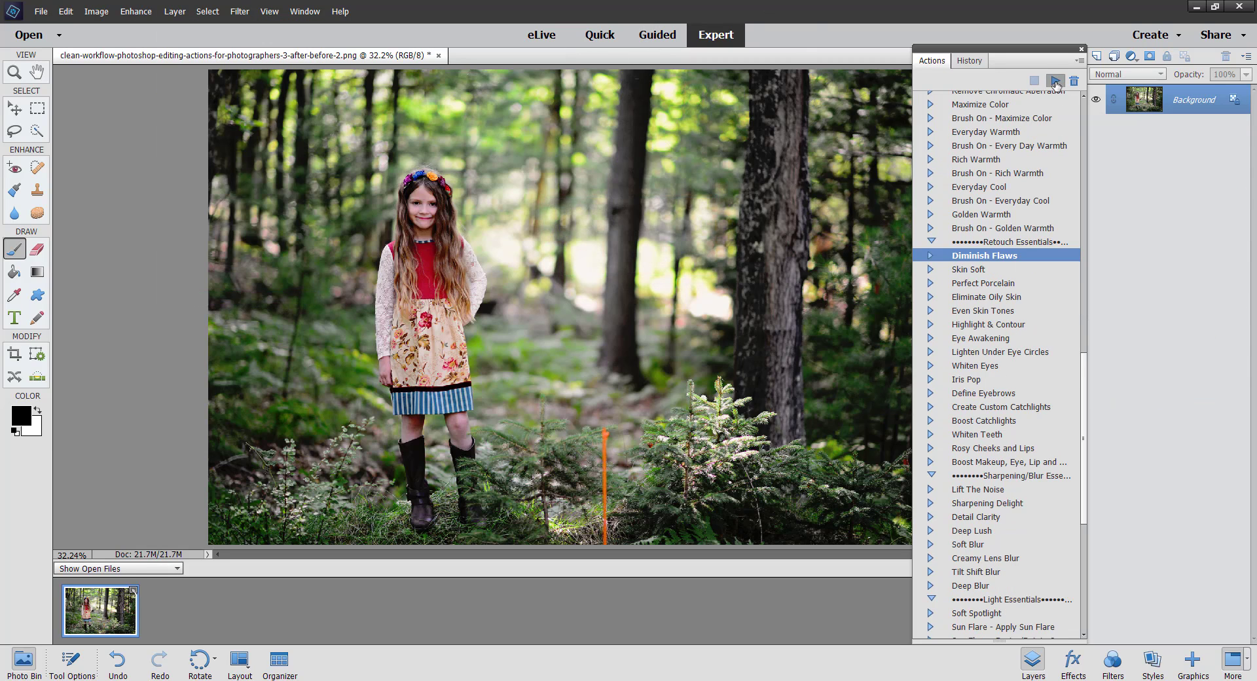
Step: Run the Diminish Flaws action and choose the Healing Brush for working on its retouching layer
left_click(791, 345)
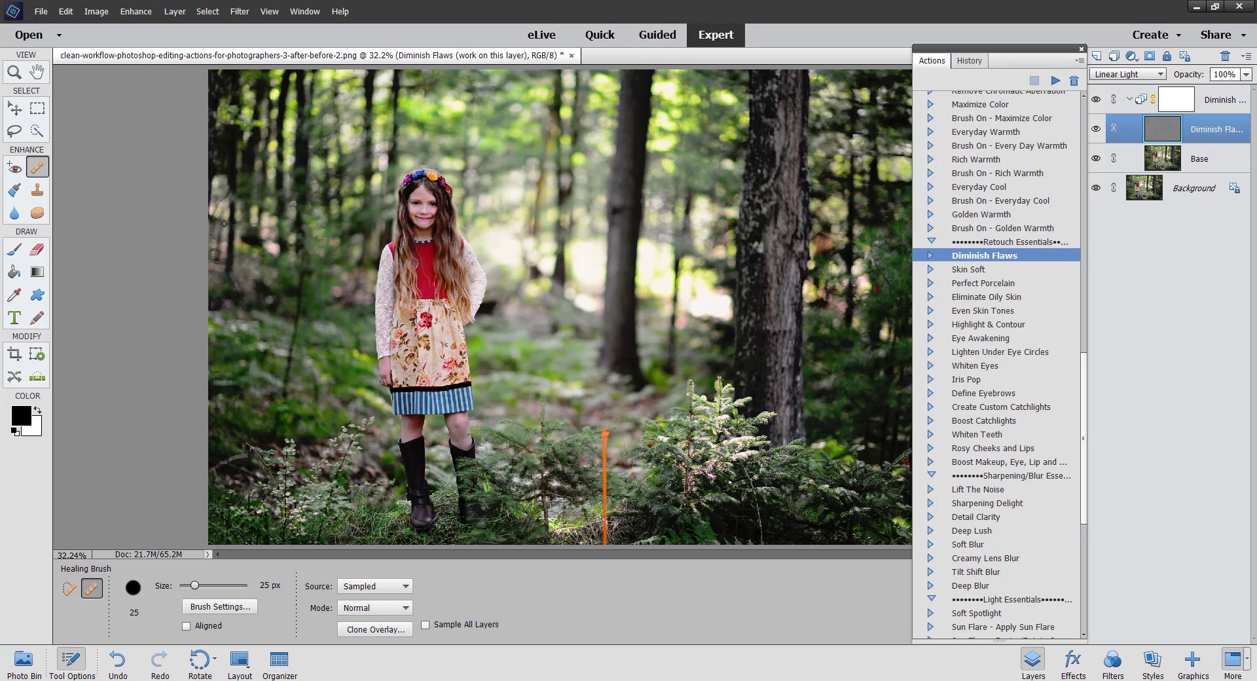
key("ctrl")
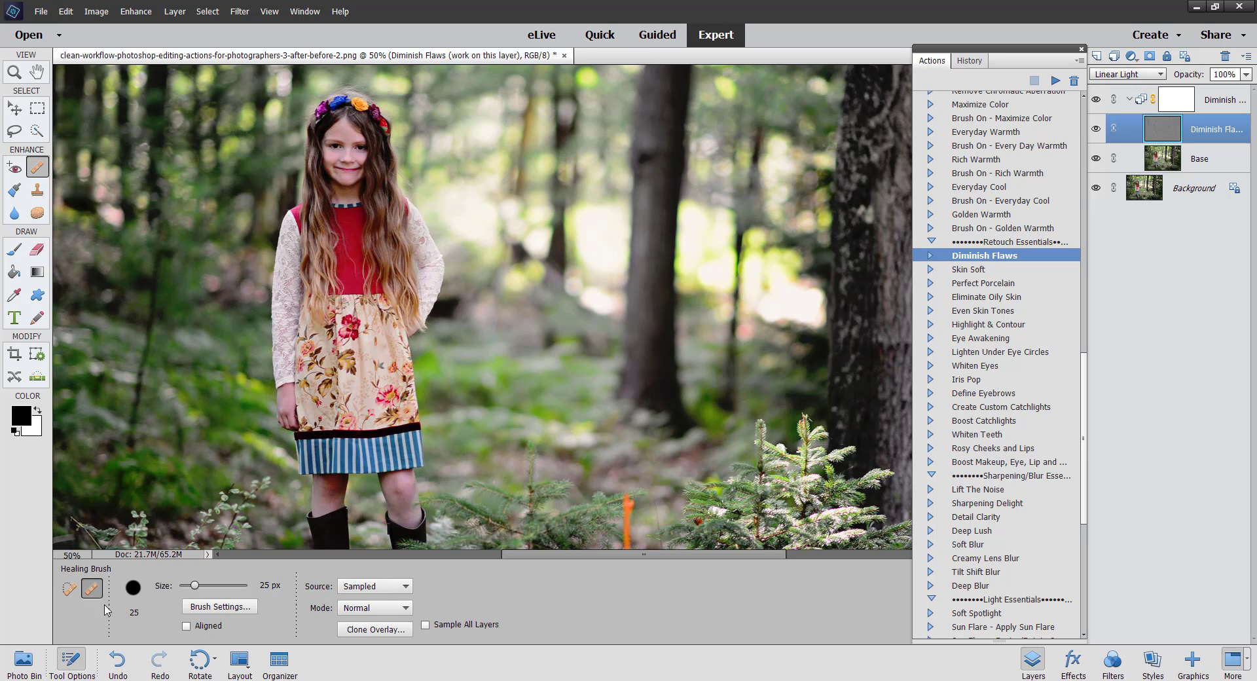
left_click(68, 594)
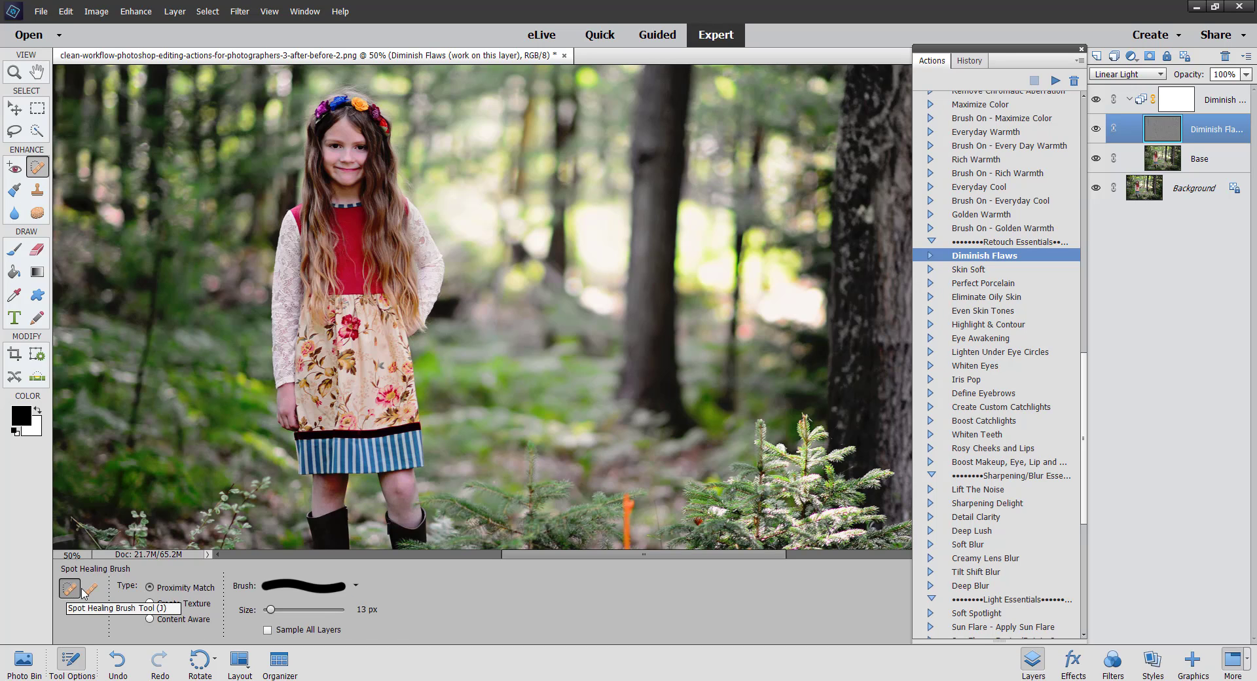
left_click(92, 590)
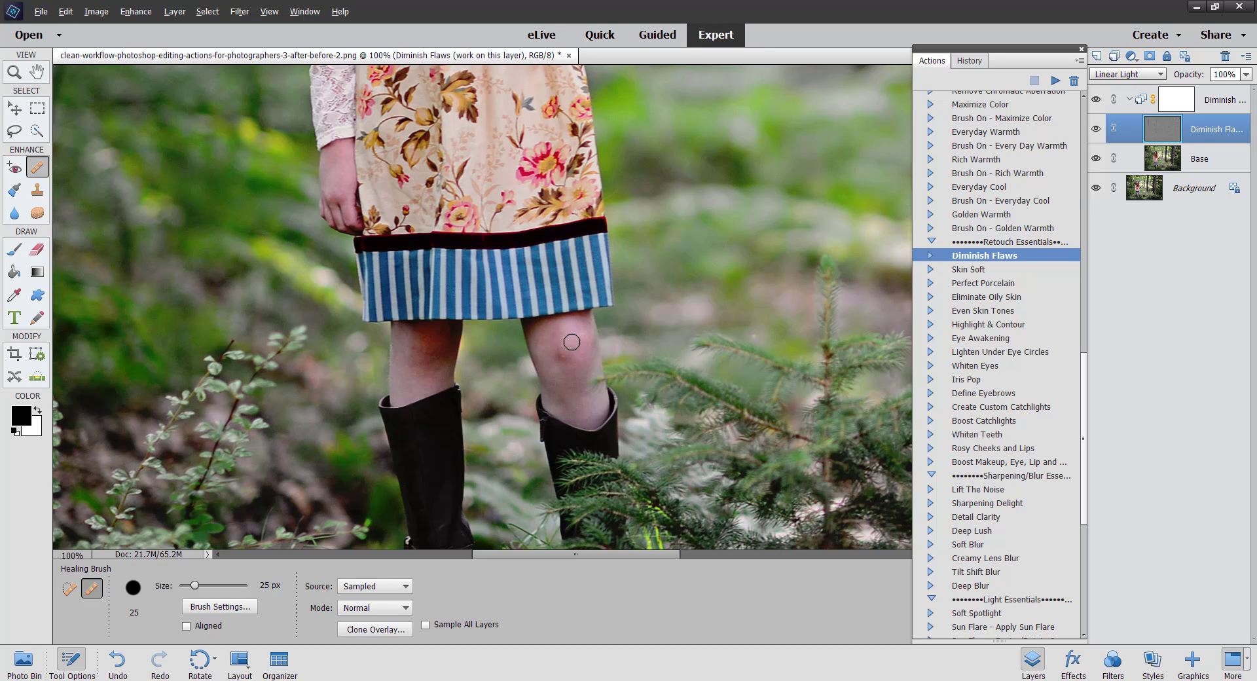
Step: Heal the skin flaws on the girl's knees and face on the Diminish Flaws retouching layer with the 25 px Healing Brush
left_click(570, 335, "alt")
left_click(565, 354)
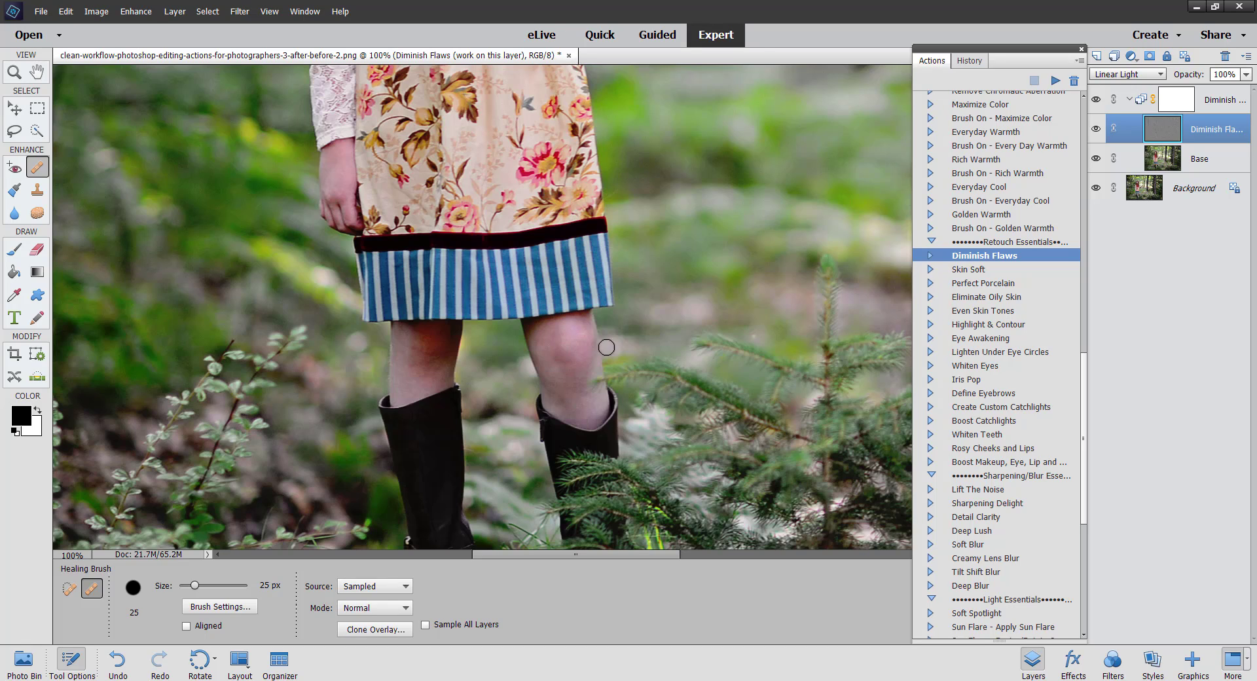
left_click(571, 338, "alt")
left_click(426, 387, "alt")
scroll(369, 330, "up", 5)
scroll(370, 330, "up", 9)
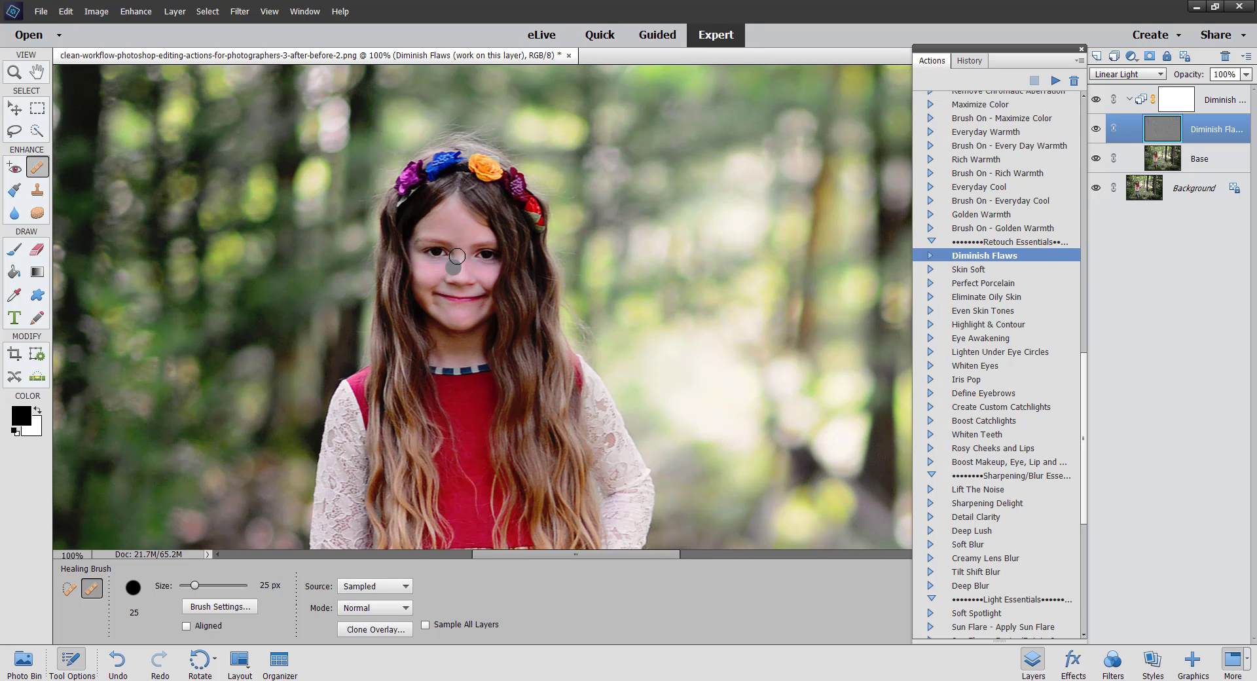
left_click(468, 109, "alt")
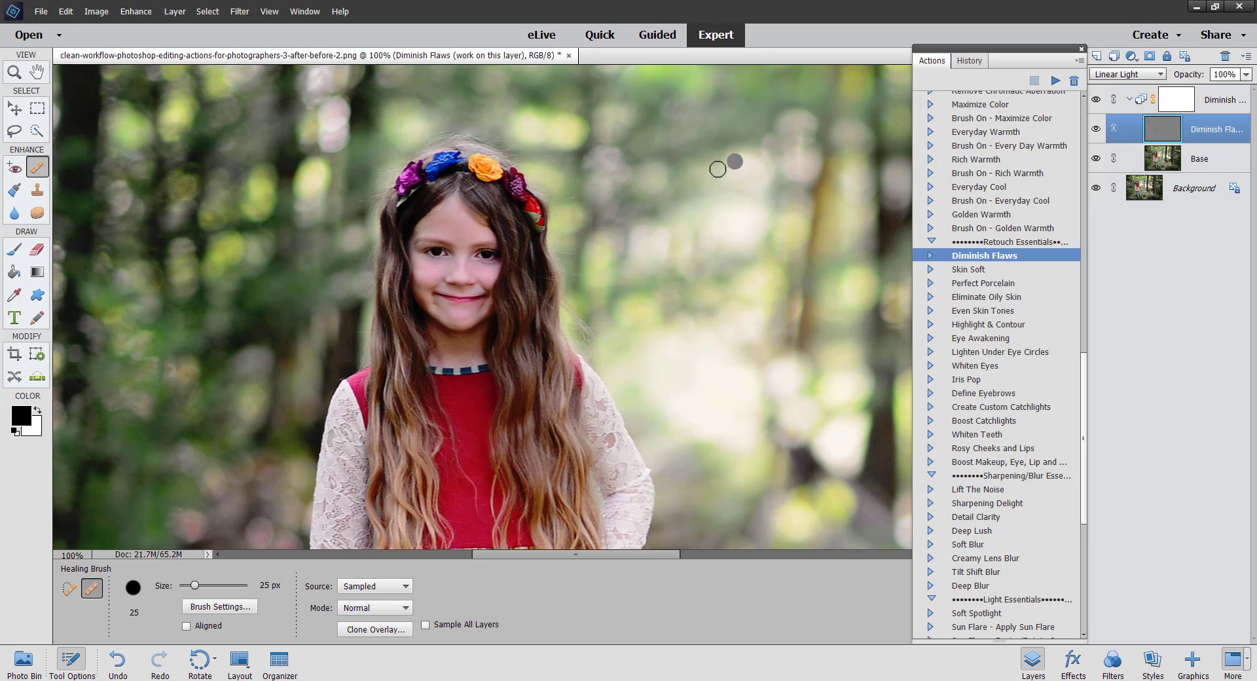
Step: Try lowering the opacity of the Diminish Flaws group
key("ctrl+minus")
key("ctrl+minus")
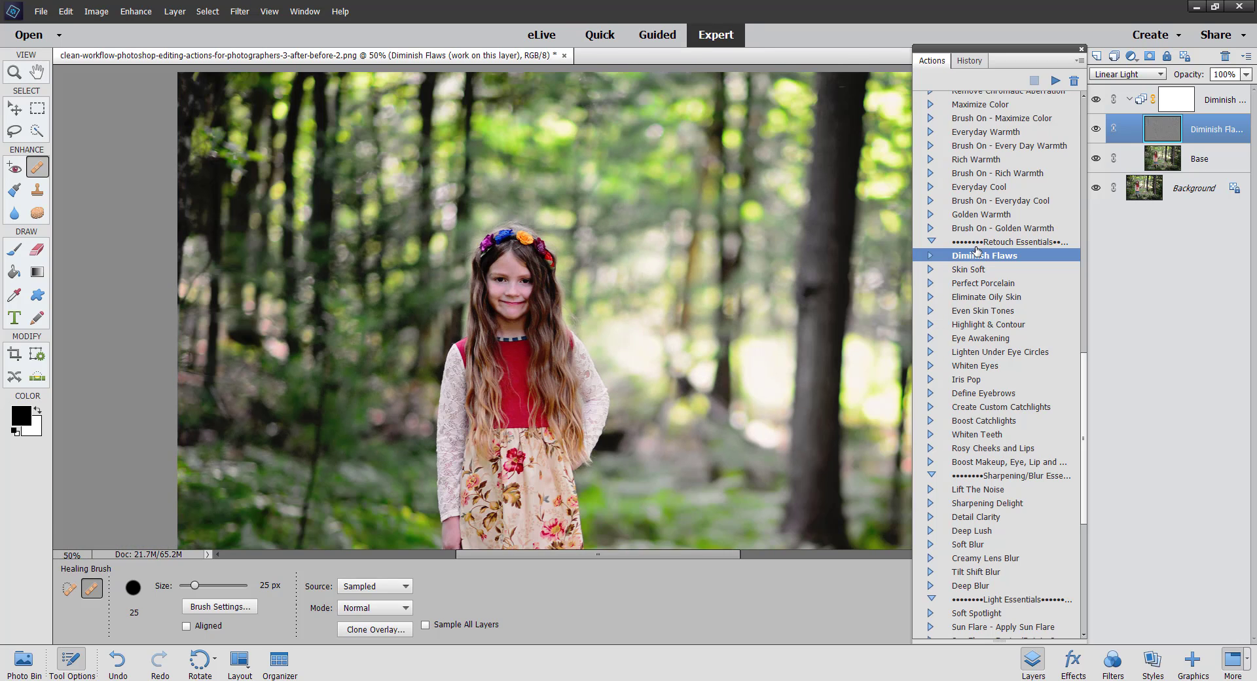
left_click(1195, 100)
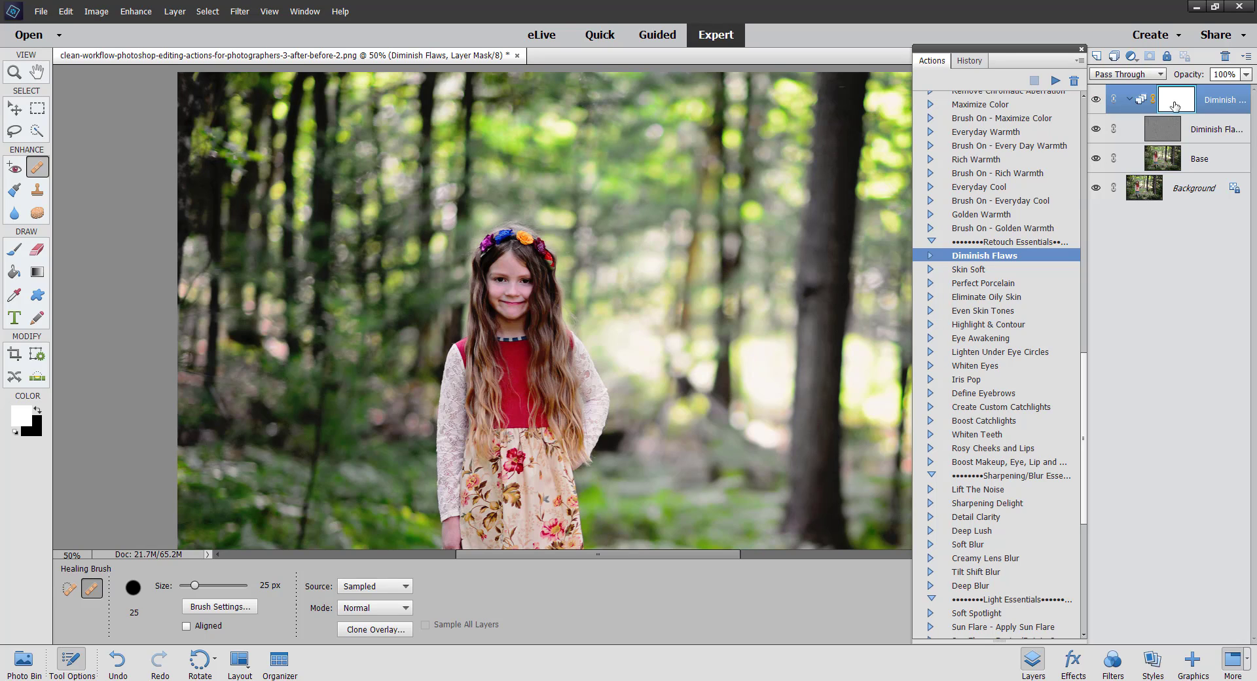
left_click(1246, 74)
mouse_move(1242, 89)
left_mouse_down()
mouse_move(1226, 91)
mouse_move(1255, 94)
left_mouse_up()
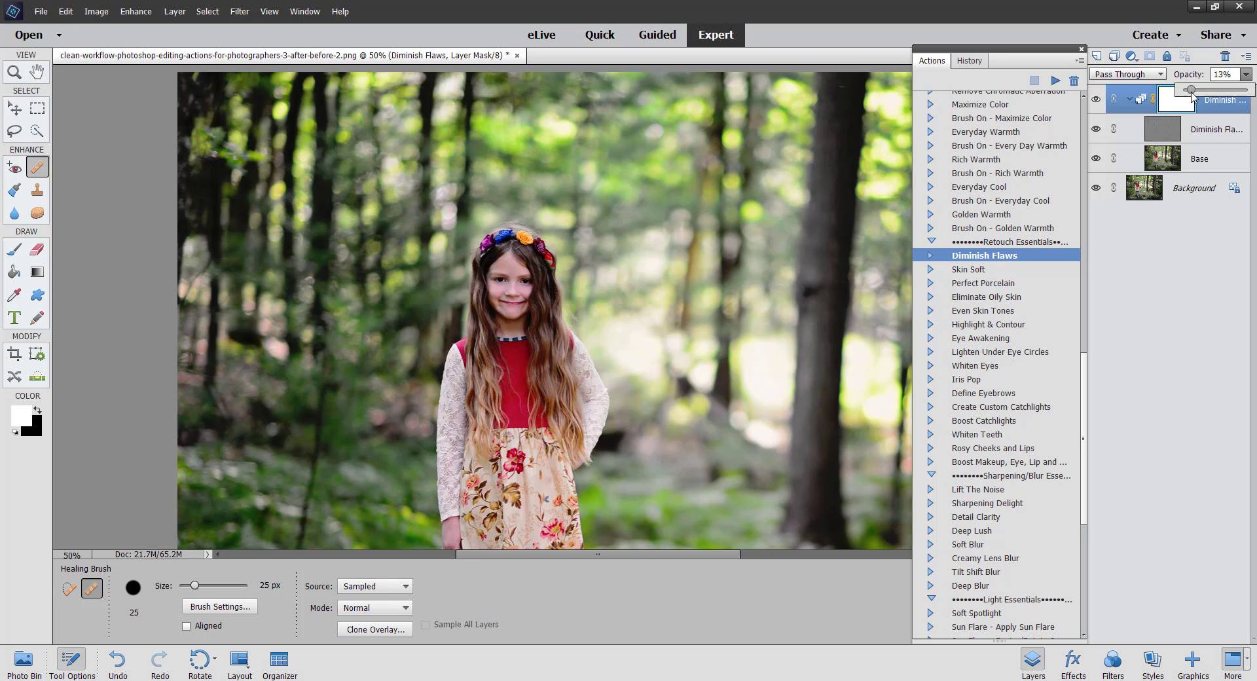
left_click(1216, 136)
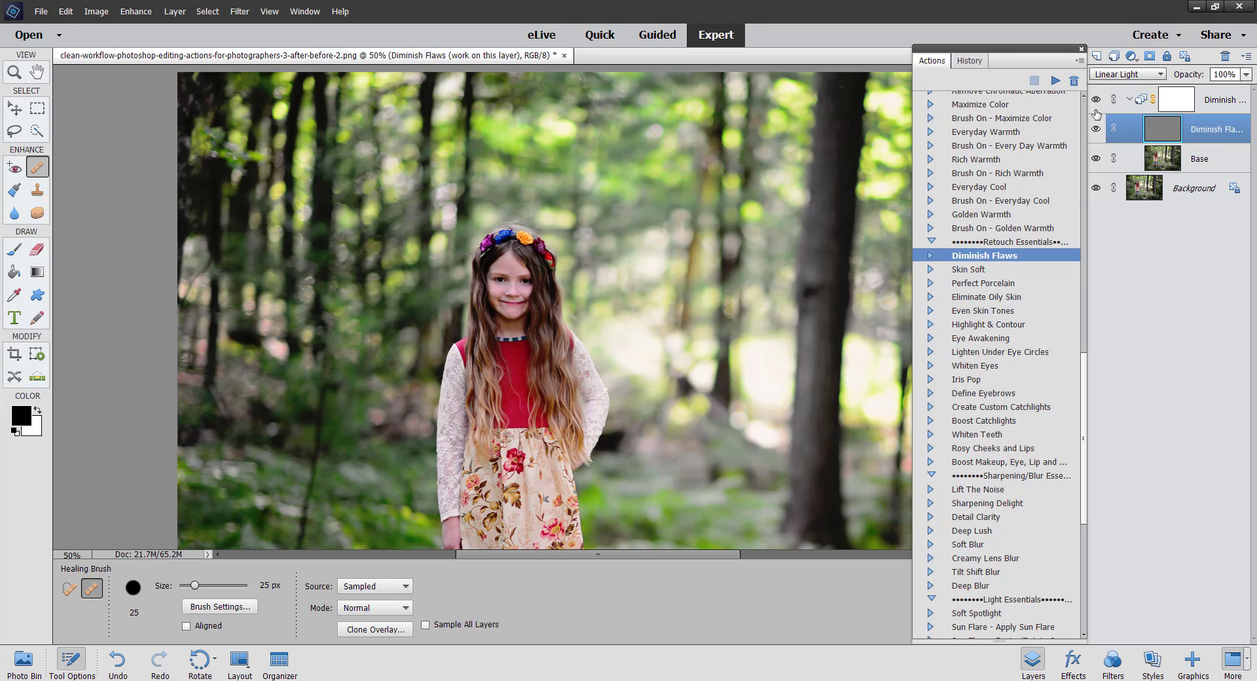
Step: Set the opacity of the Diminish Flaws retouching layer to 91%
left_click(1246, 74)
left_click(1211, 161)
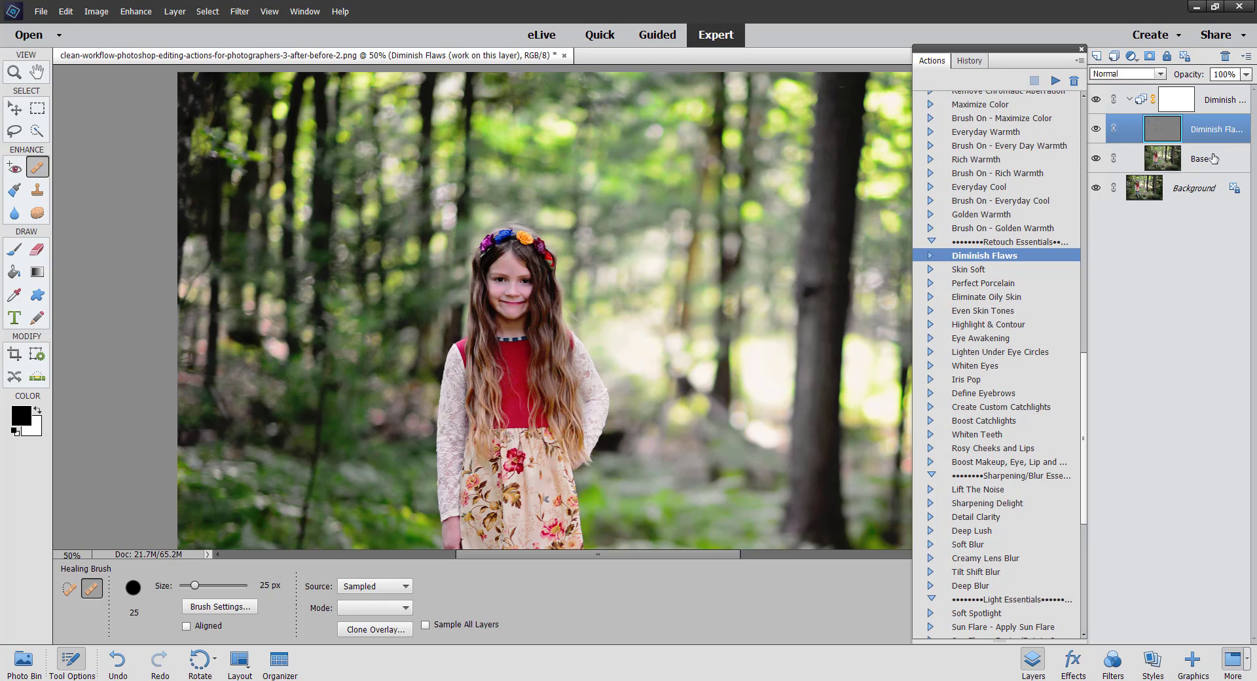
left_click(1216, 138)
left_click(1217, 163)
left_click(1220, 138)
left_click(1217, 161)
left_click(1220, 134)
left_click(1217, 158)
left_click(1220, 128)
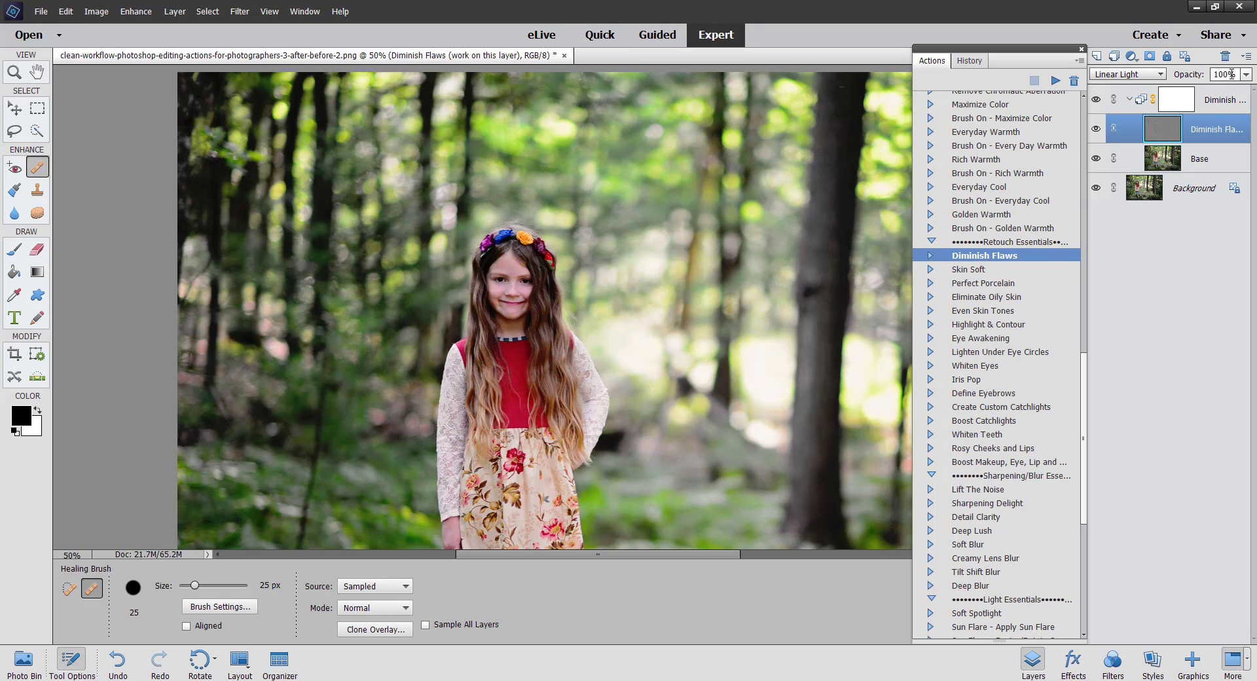
type("91")
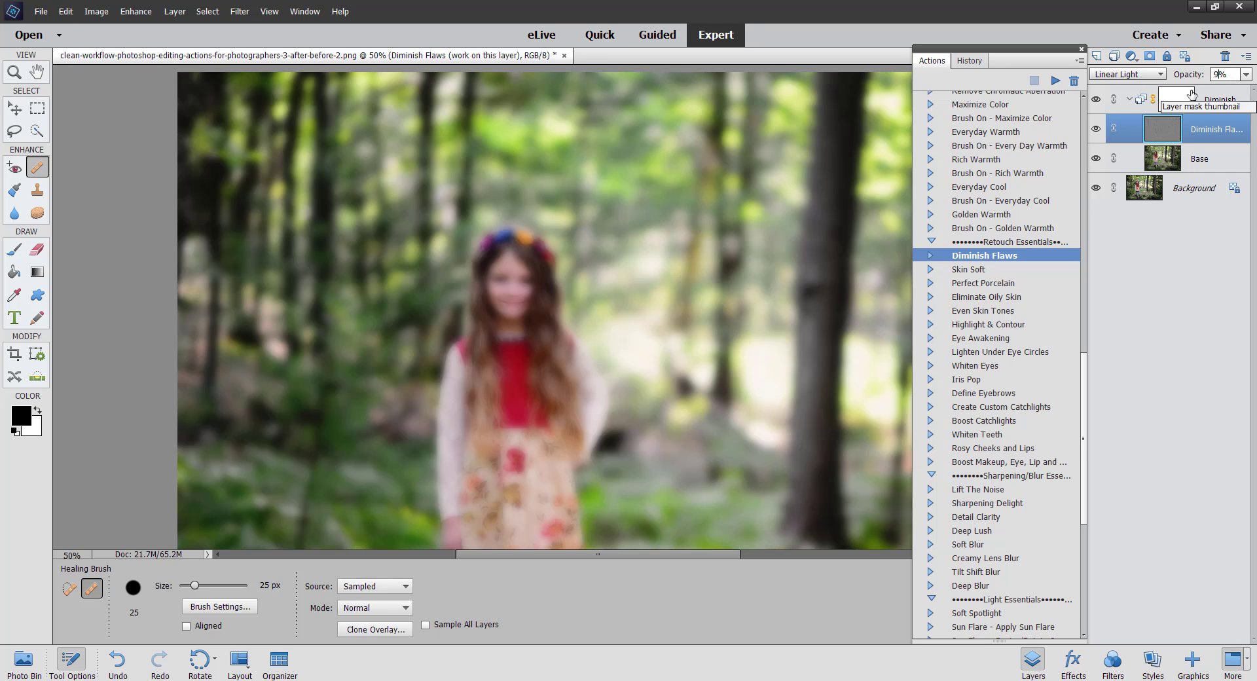
Step: Set the opacity of the Base layer in the Diminish Flaws group to 91%
left_click(1214, 161)
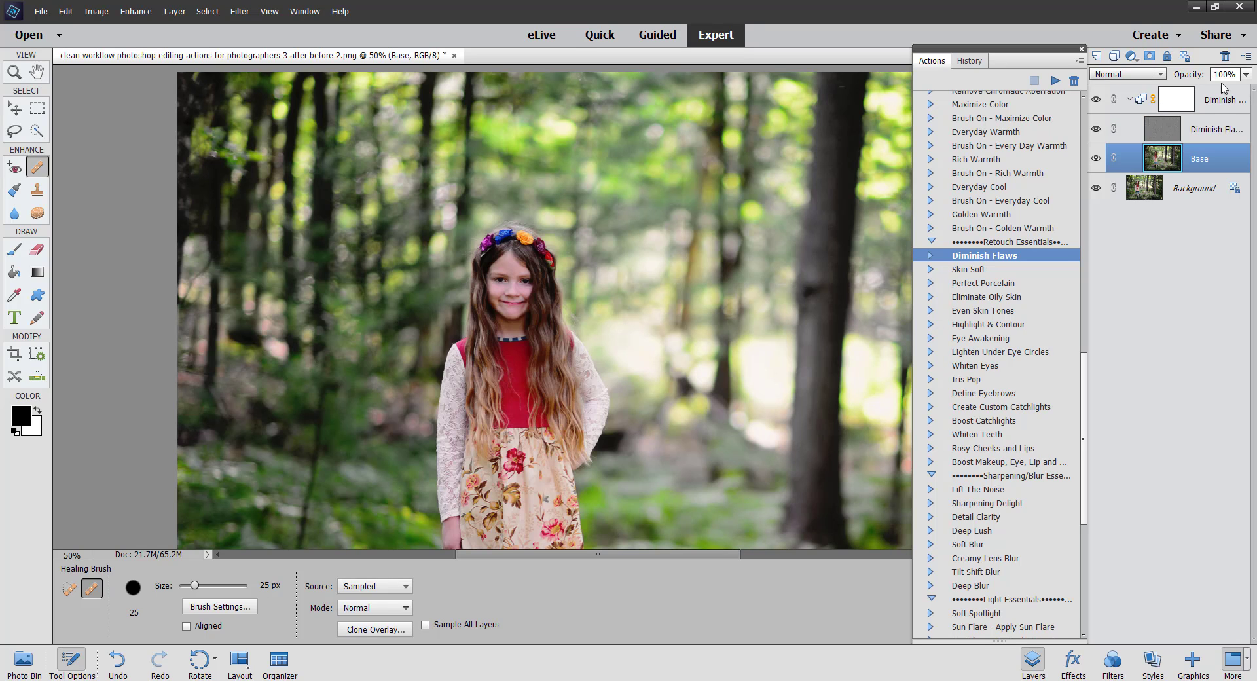
type("91")
left_click(1216, 135)
left_click(1212, 157)
left_click(1214, 134)
left_click(1213, 157)
Step: Run the Skin Soft action on the forest portrait
left_click(975, 270)
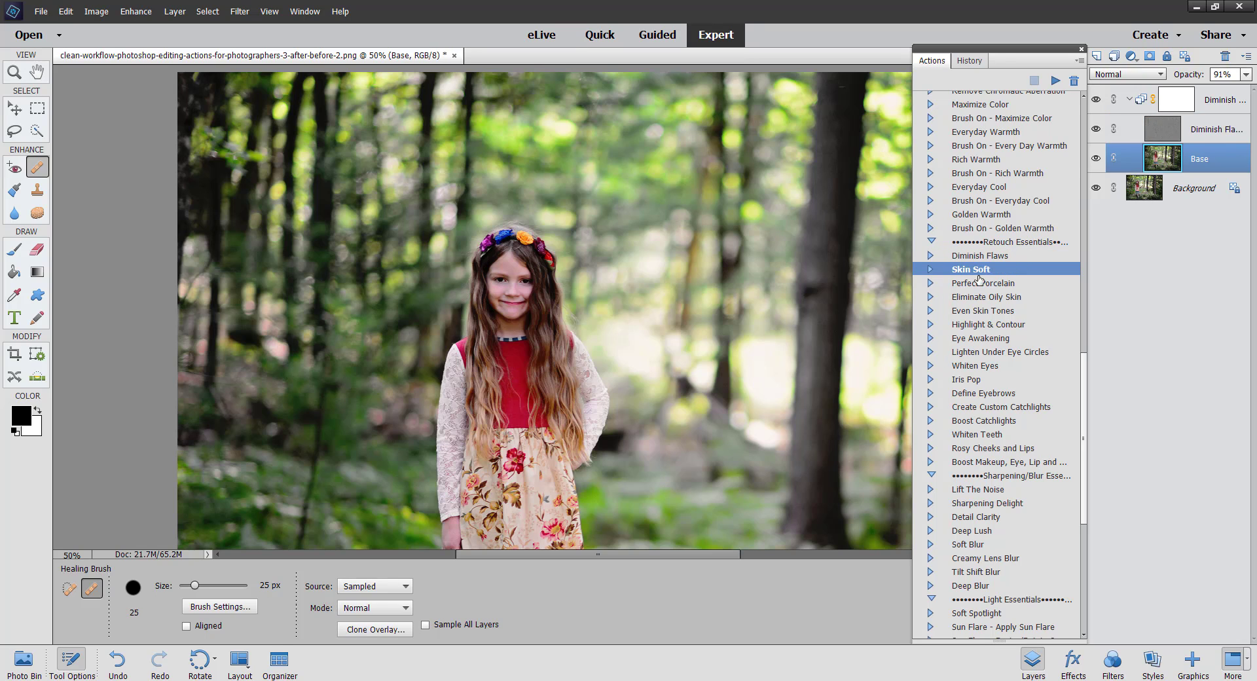
left_click(1055, 82)
left_click(774, 334)
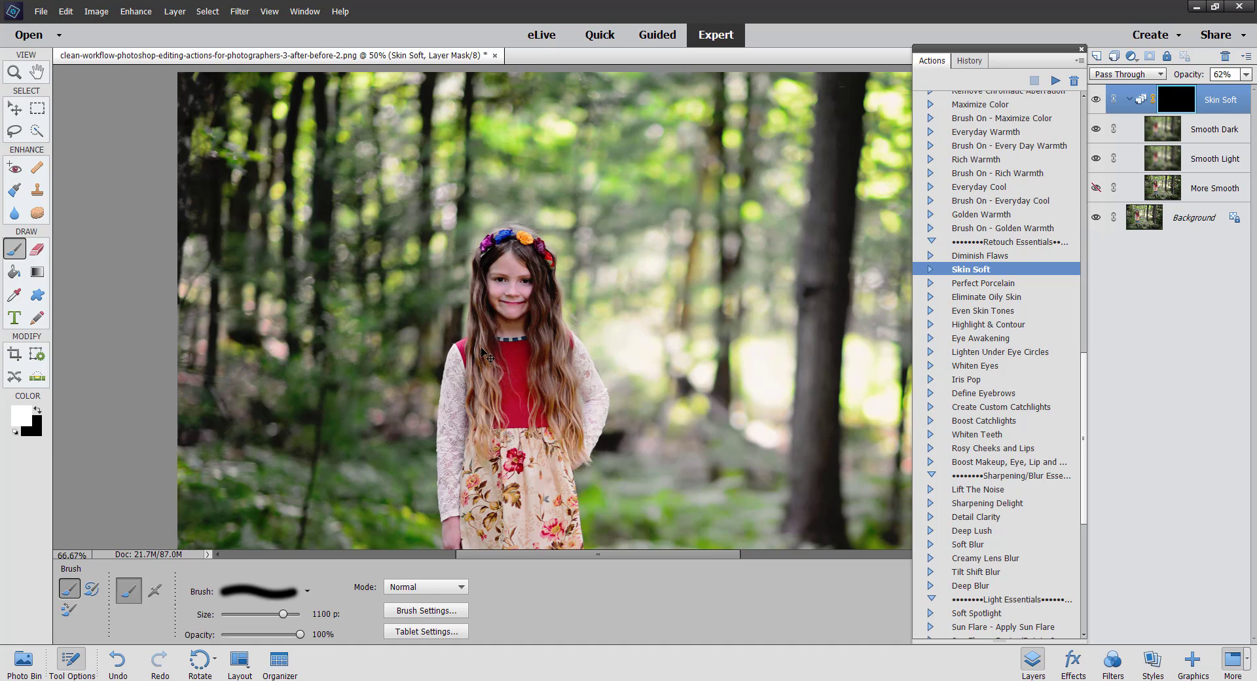
Step: Reduce the brush size to 20 px and keep its hardness at 0% for painting on the Skin Soft mask
key("ctrl+equal")
key("ctrl+equal")
key("ctrl+minus")
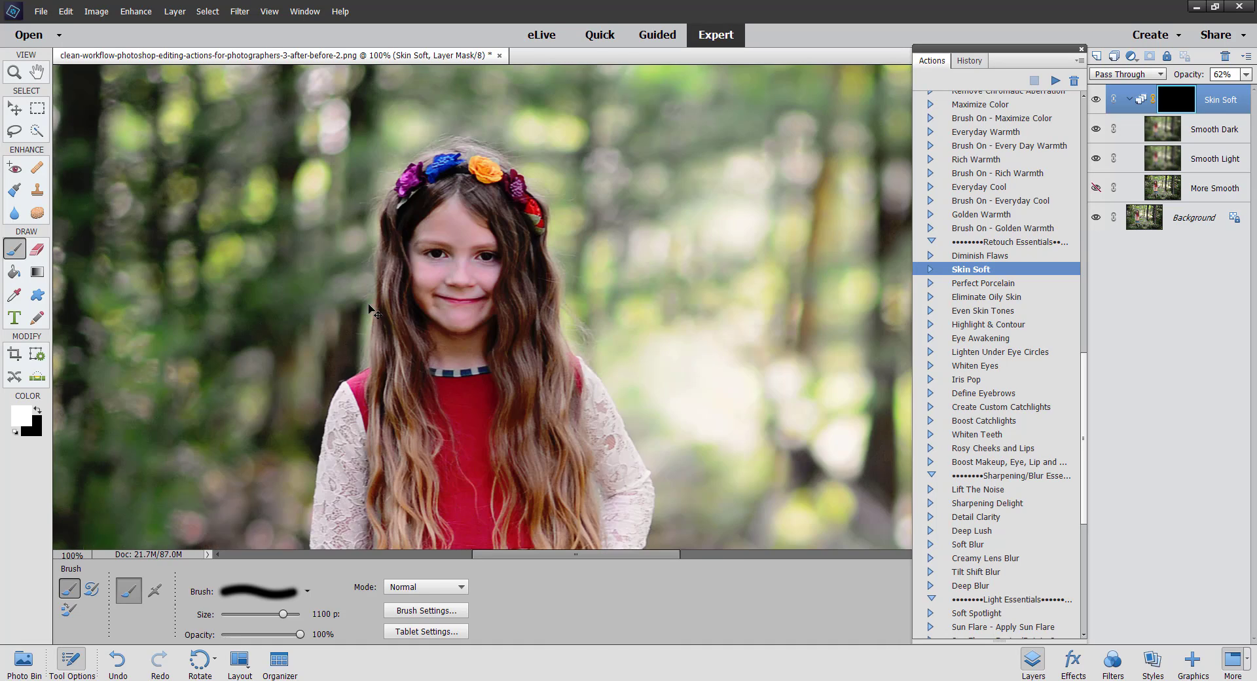
key("bracketleft")
key("bracketleft")
key("bracketleft")
key("bracketleft")
key("bracketleft")
key("bracketleft")
key("bracketleft")
key("bracketleft")
key("bracketleft")
key("bracketleft")
key("bracketleft")
key("bracketleft")
key("bracketleft")
key("bracketleft")
key("bracketleft")
key("bracketleft")
key("bracketleft")
key("bracketleft")
key("bracketleft")
key("bracketleft")
key("bracketleft")
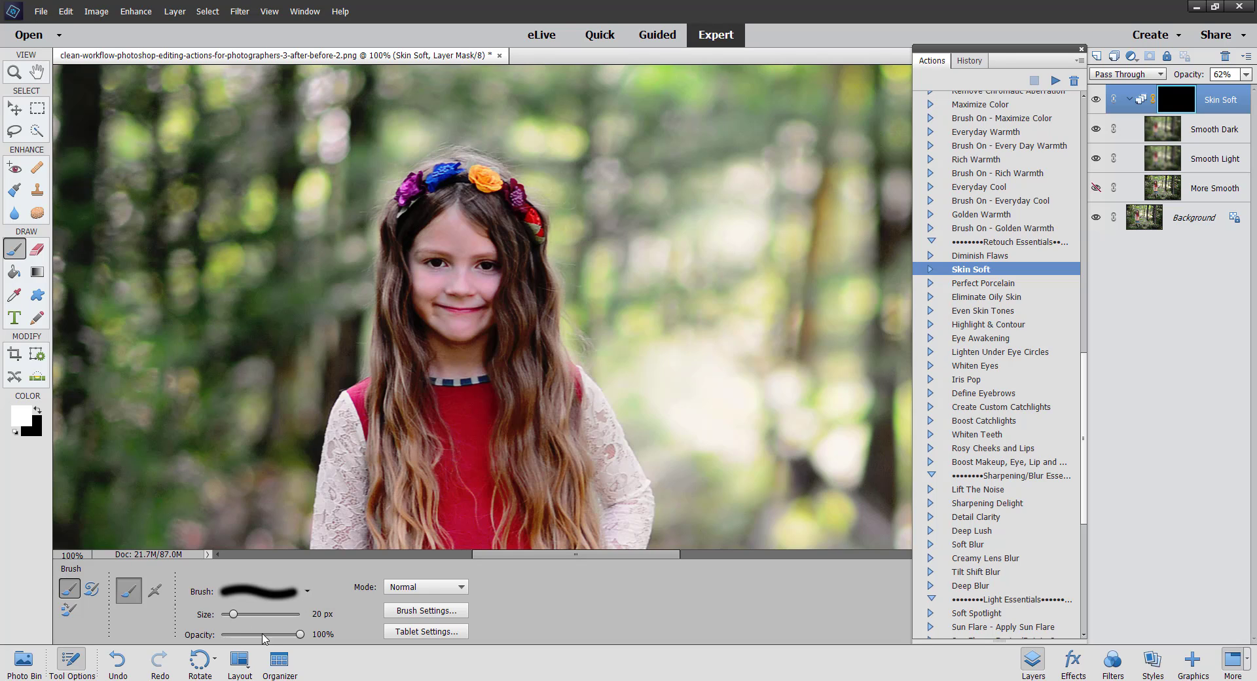
left_click(428, 611)
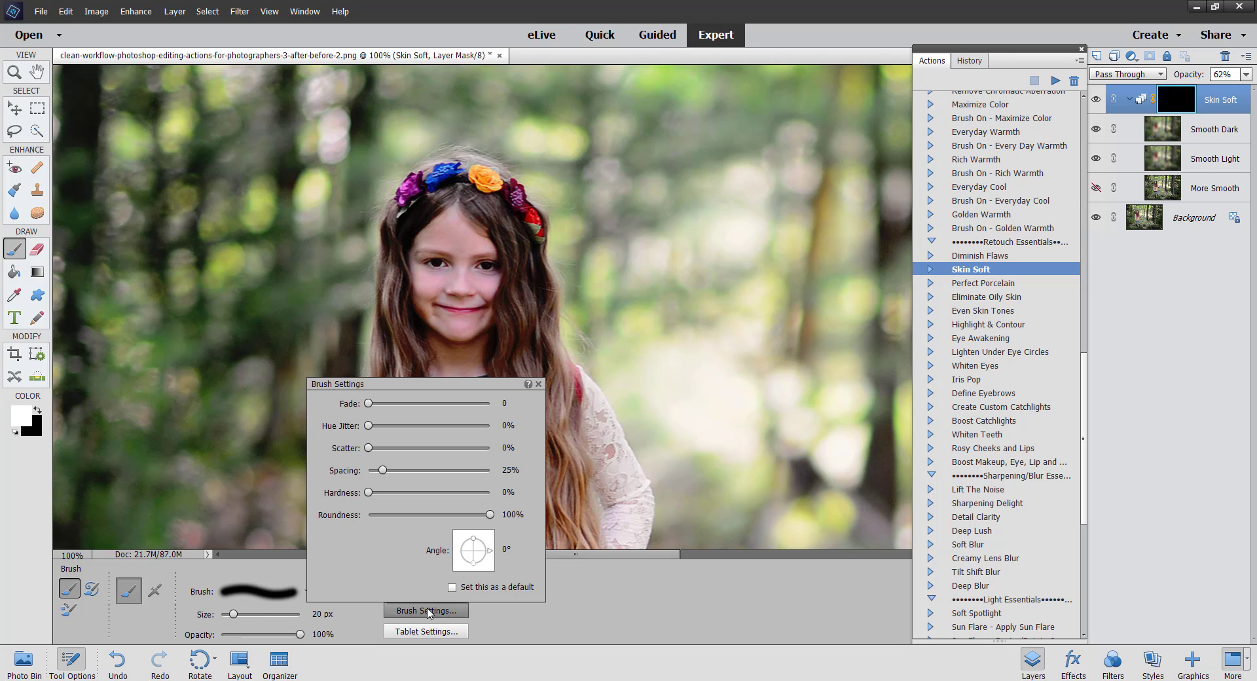
mouse_move(377, 495)
left_mouse_down()
mouse_move(434, 493)
mouse_move(356, 497)
left_mouse_up()
left_click(1227, 370)
Step: Paint the skin softening onto the girl's face on the Skin Soft mask with a 30 px white brush
key("bracketleft")
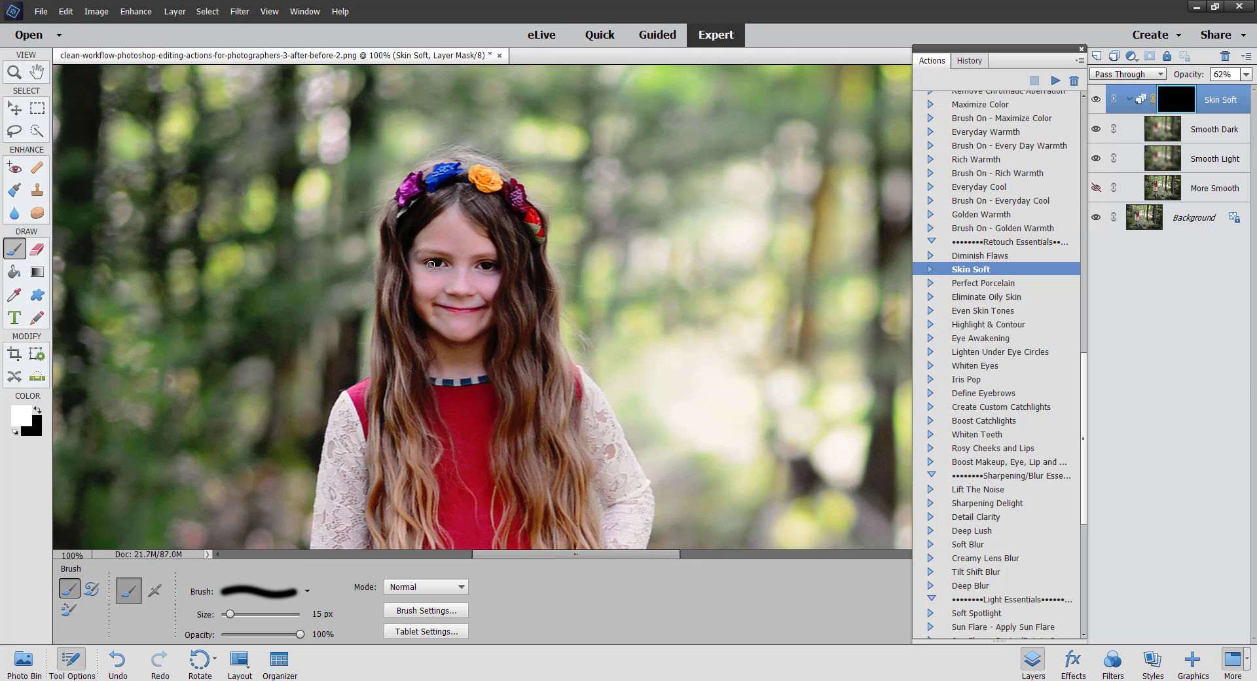
key("bracketright")
key("bracketright")
key("bracketright")
mouse_move(438, 234)
left_mouse_down()
mouse_move(477, 246)
mouse_move(451, 247)
left_mouse_up()
key("ctrl+equal")
scroll(356, 281, "up", 1)
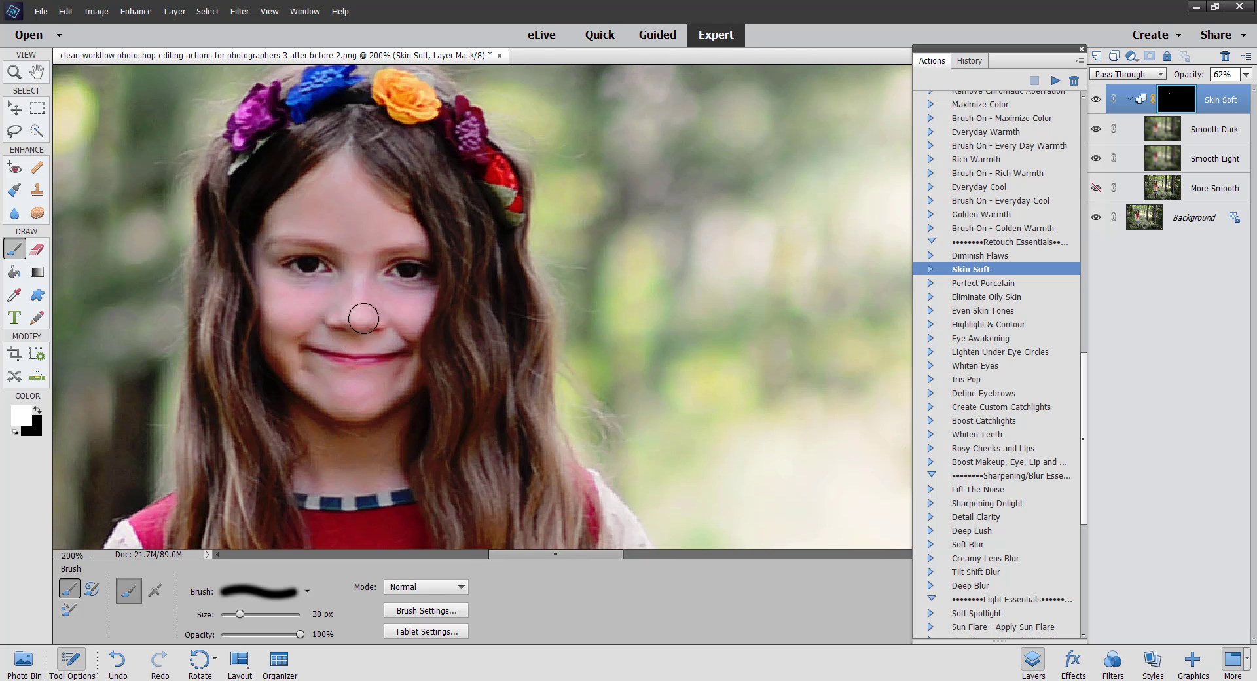
mouse_move(359, 278)
left_mouse_down()
mouse_move(289, 294)
mouse_move(415, 313)
mouse_move(323, 379)
left_mouse_up()
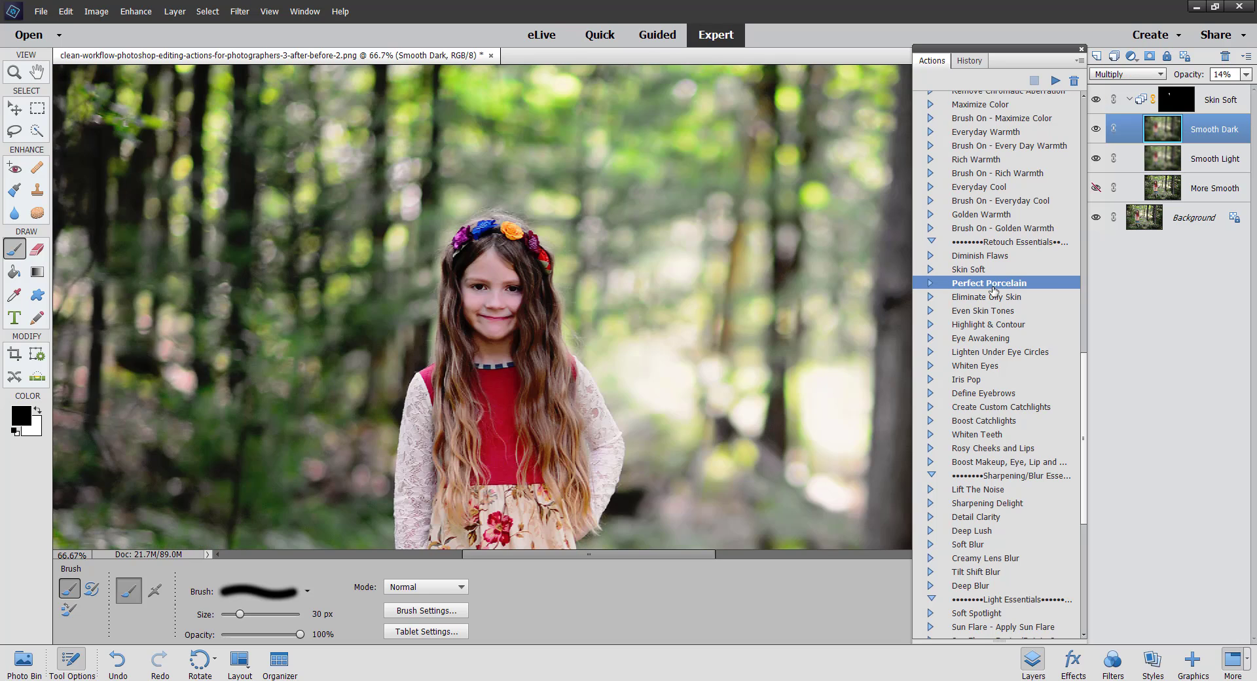
Step: Run the Perfect Porcelain action and accept the pink fill colour ebbcb4
left_click(1055, 81)
left_click(668, 281)
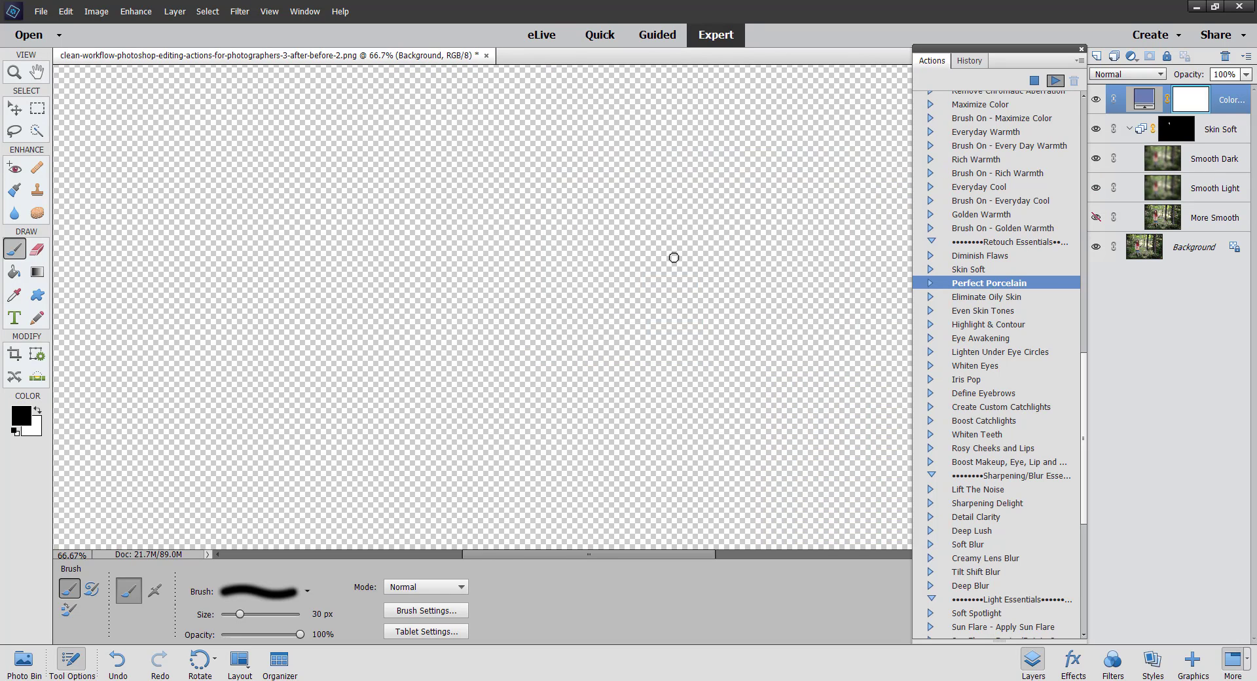
left_click_drag(524, 148, 632, 149)
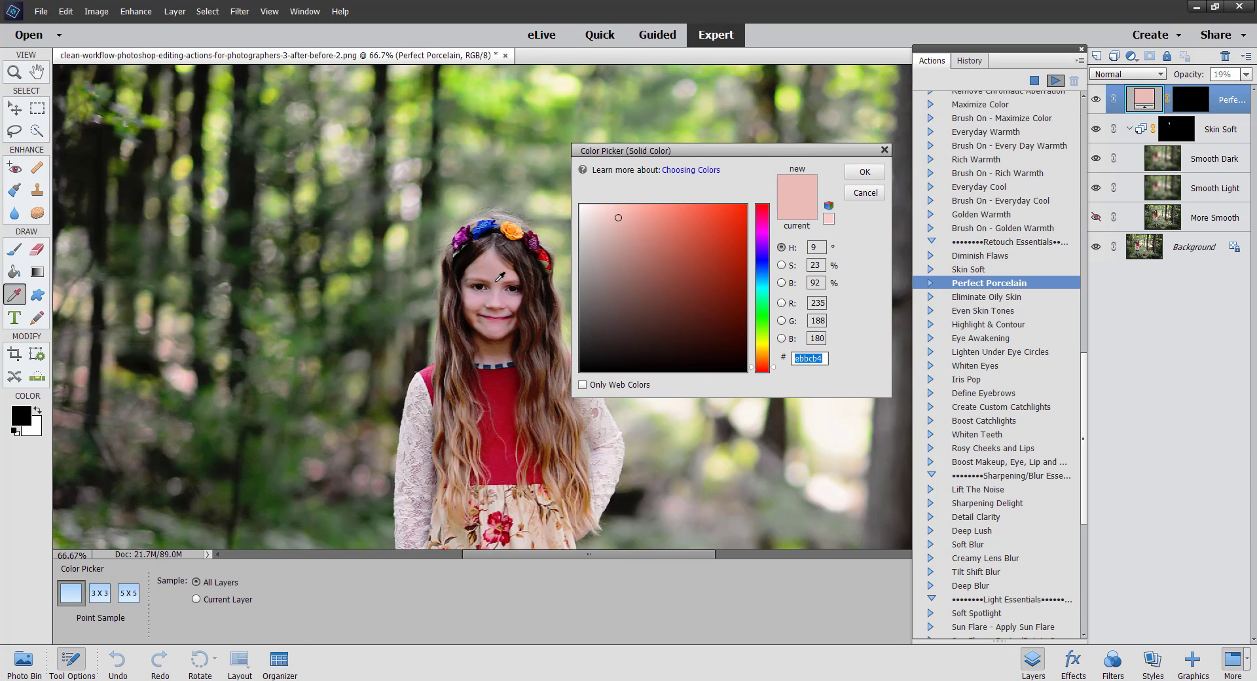
left_click(859, 171)
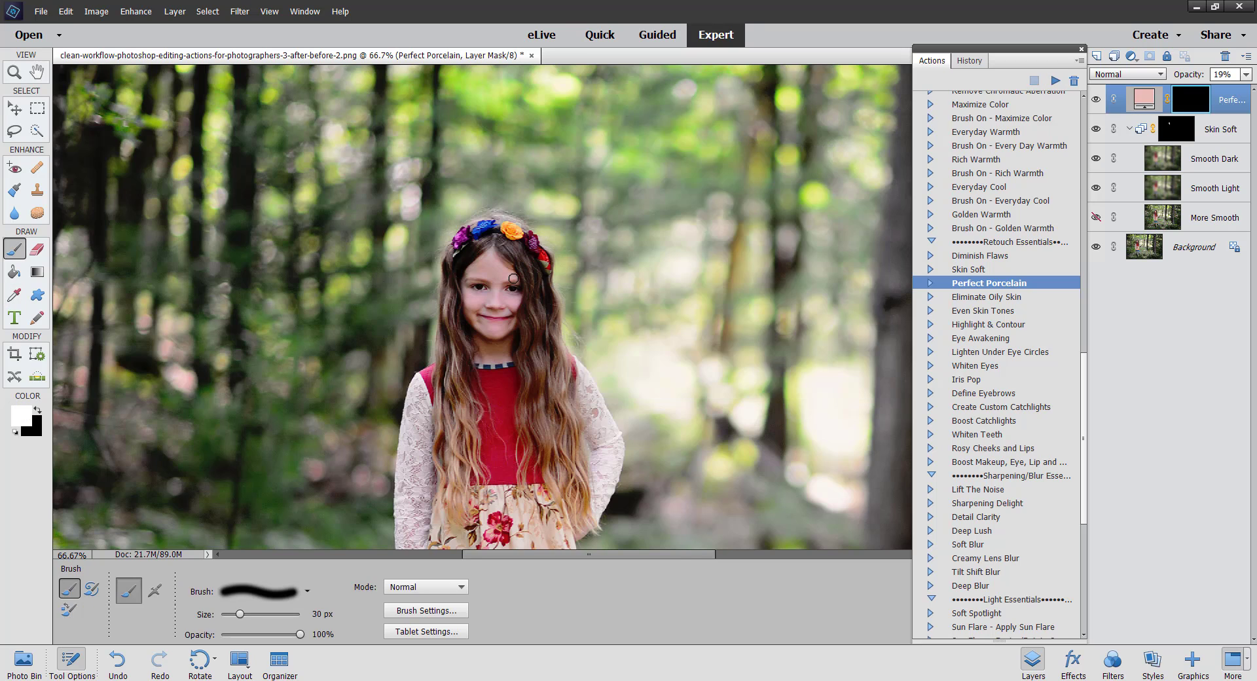
Step: Paint the porcelain tone over the cheeks, nose and chin on the Perfect Porcelain mask with a 15 px white brush
key("ctrl+equal")
key("ctrl+equal")
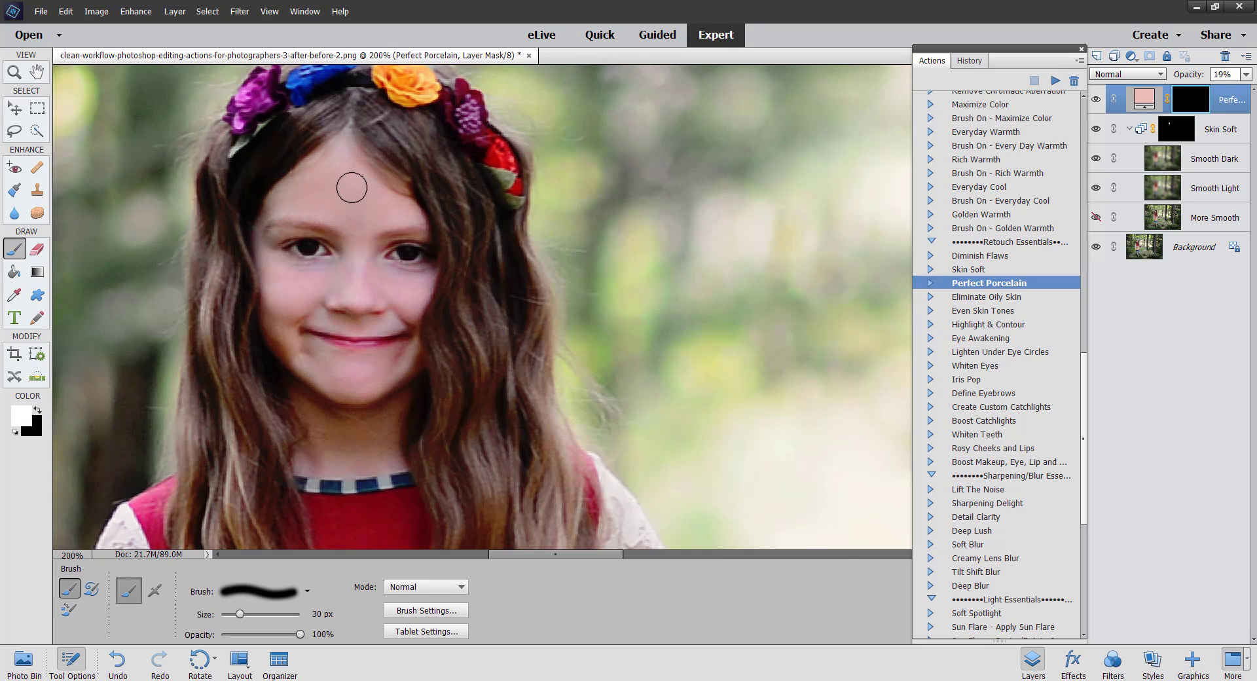
key("bracketleft")
key("bracketleft")
key("bracketleft")
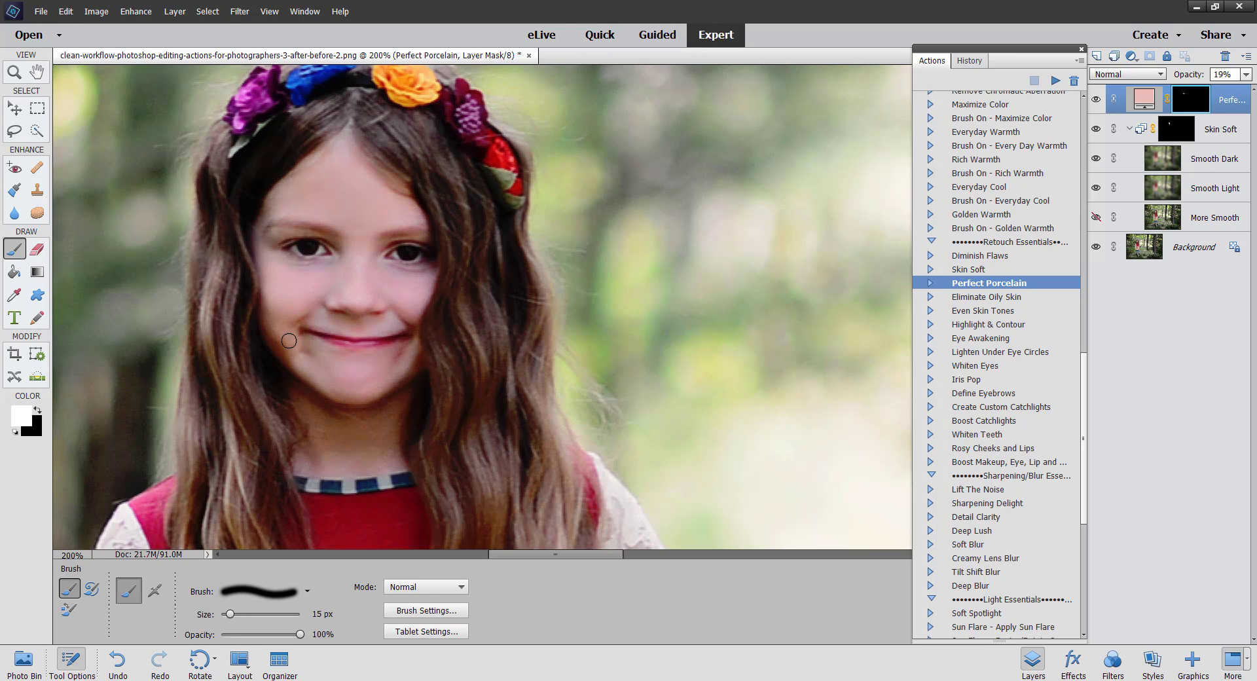
mouse_move(289, 341)
left_mouse_down()
mouse_move(303, 309)
mouse_move(333, 322)
mouse_move(388, 317)
left_mouse_up()
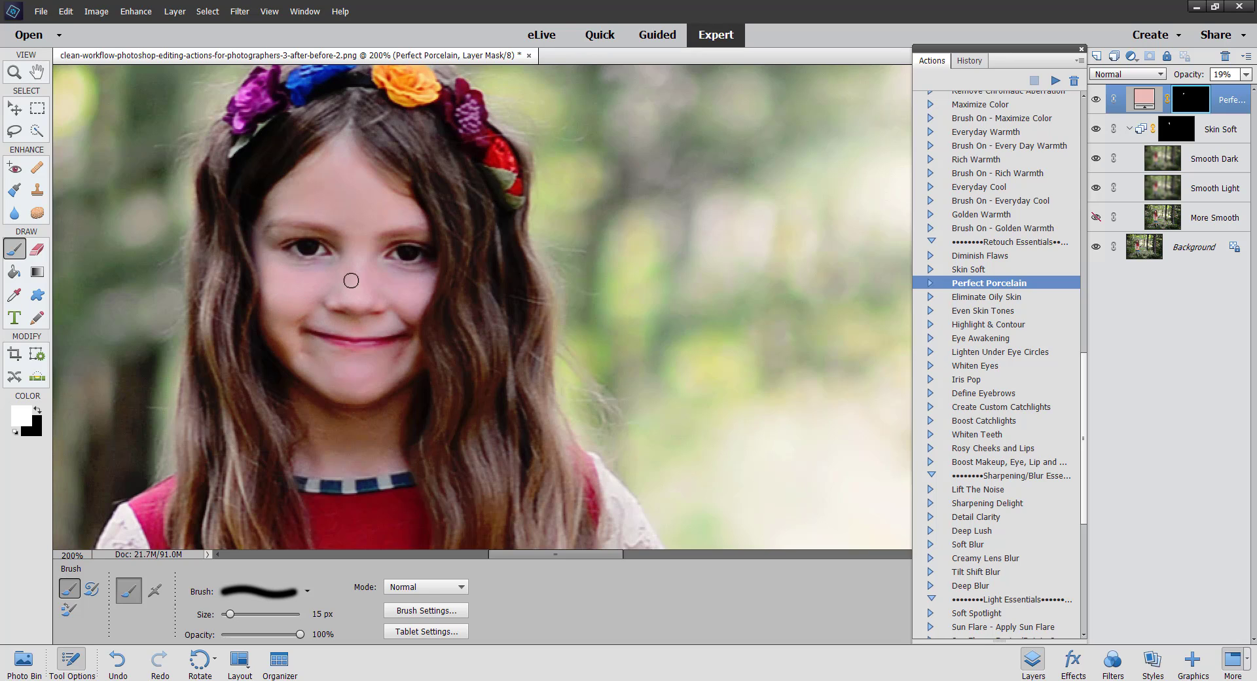
mouse_move(351, 280)
left_mouse_down()
mouse_move(394, 301)
mouse_move(420, 281)
mouse_move(409, 352)
mouse_move(335, 378)
left_mouse_up()
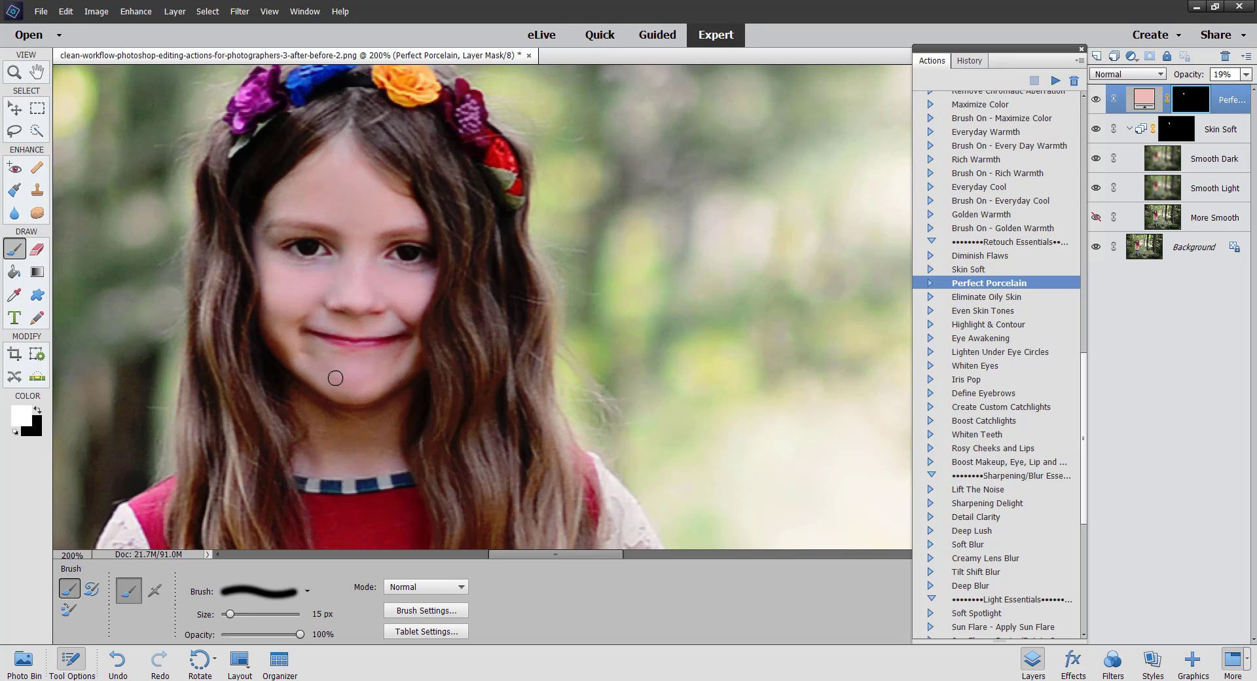
Step: Enlarge the brush to 45 px and lower the Perfect Porcelain layer's opacity to 14%
key("ctrl+minus")
key("ctrl+minus")
key("bracketright")
key("bracketright")
key("bracketright")
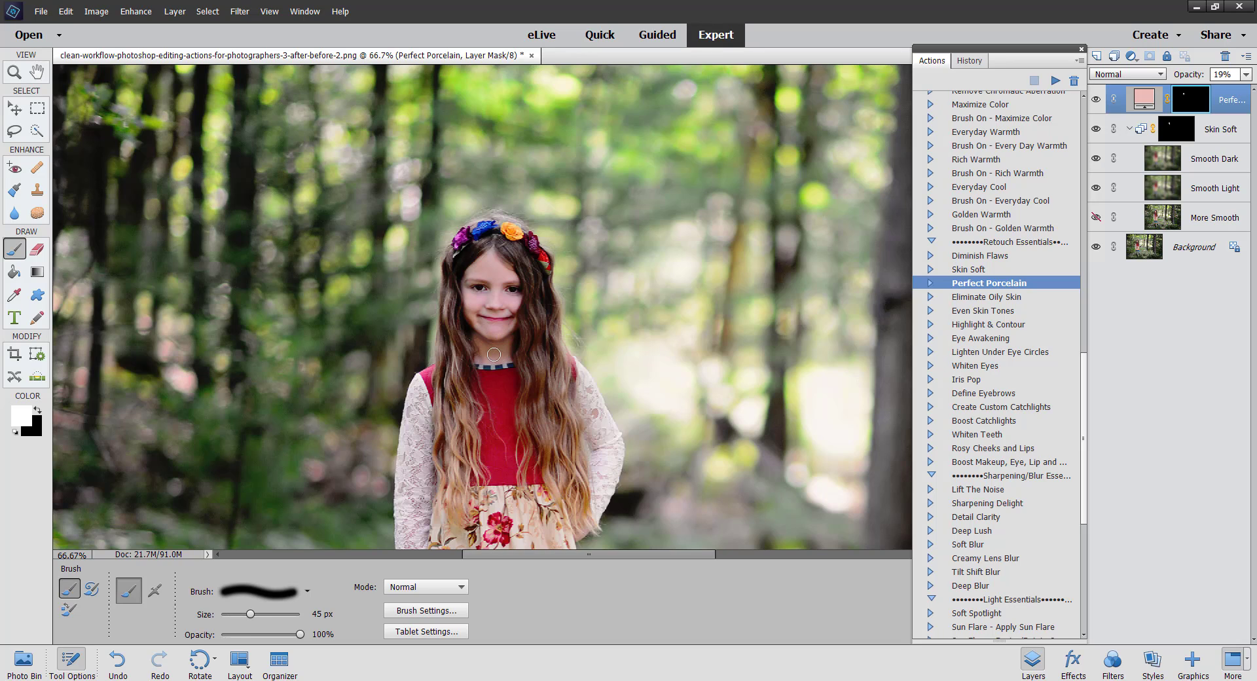
left_click(1245, 74)
left_click_drag(1195, 92, 1199, 95)
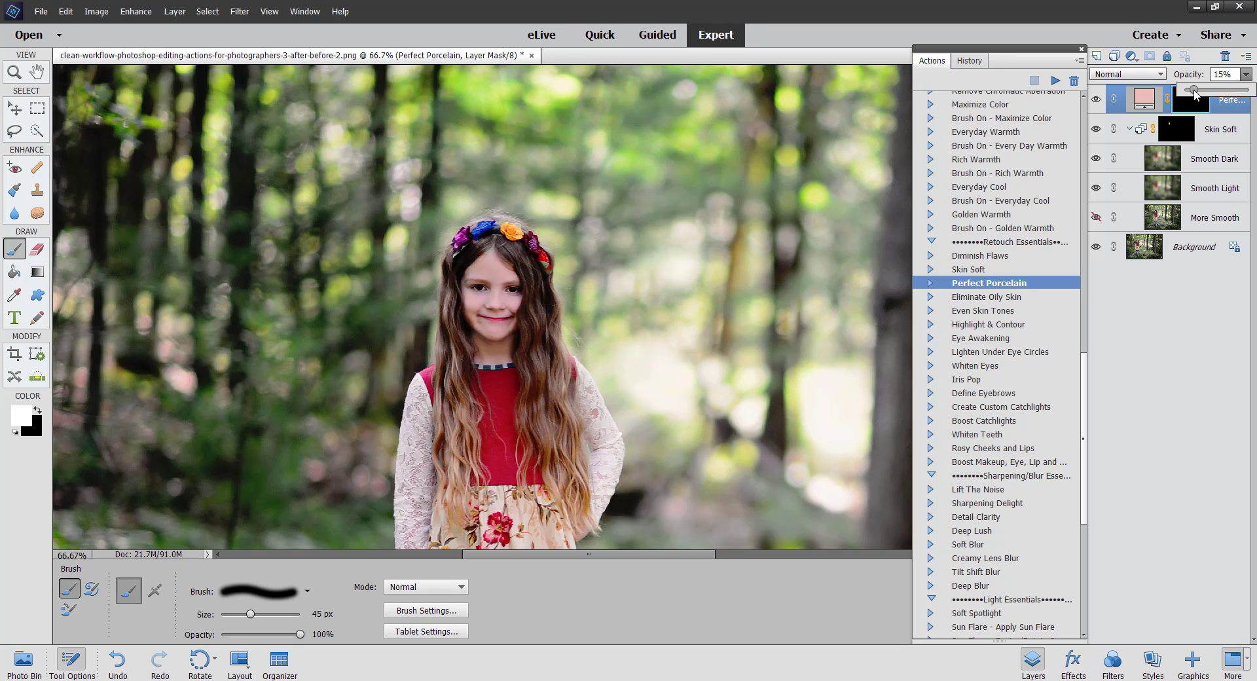
Step: Paint the porcelain tone over the girl's knees on the Perfect Porcelain mask with a 50 px brush
key("ctrl+minus")
key("ctrl+minus")
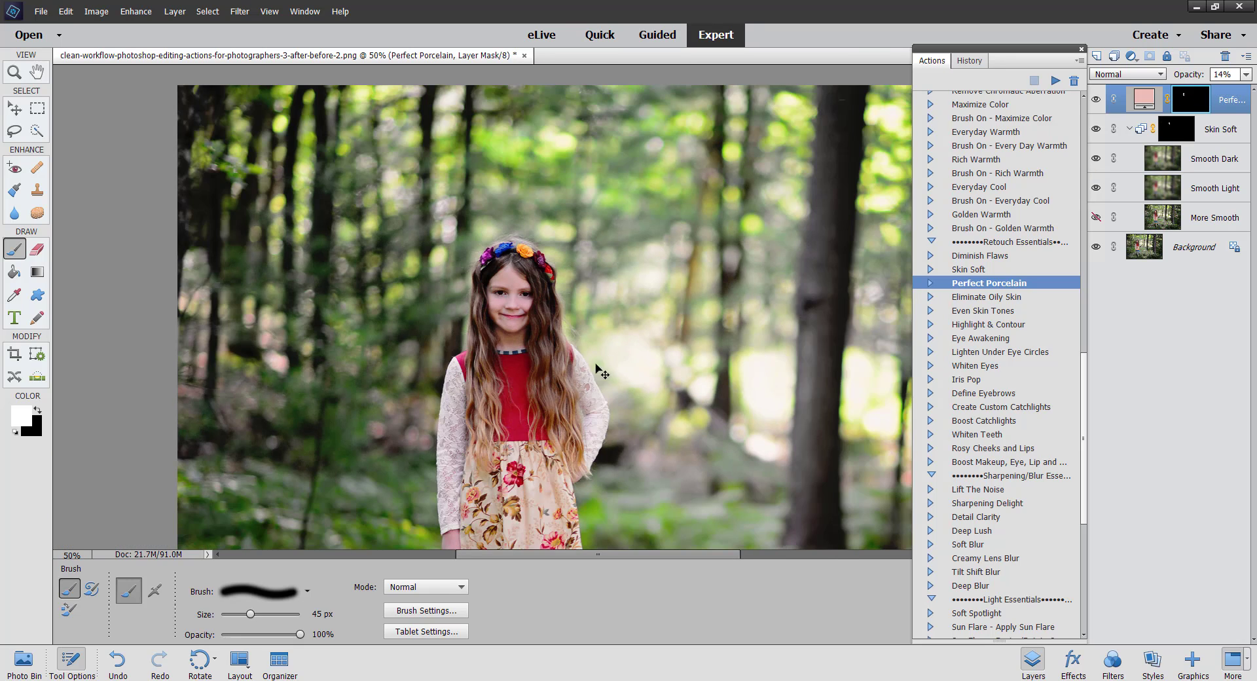
left_click_drag(562, 466, 589, 314)
key("bracketright")
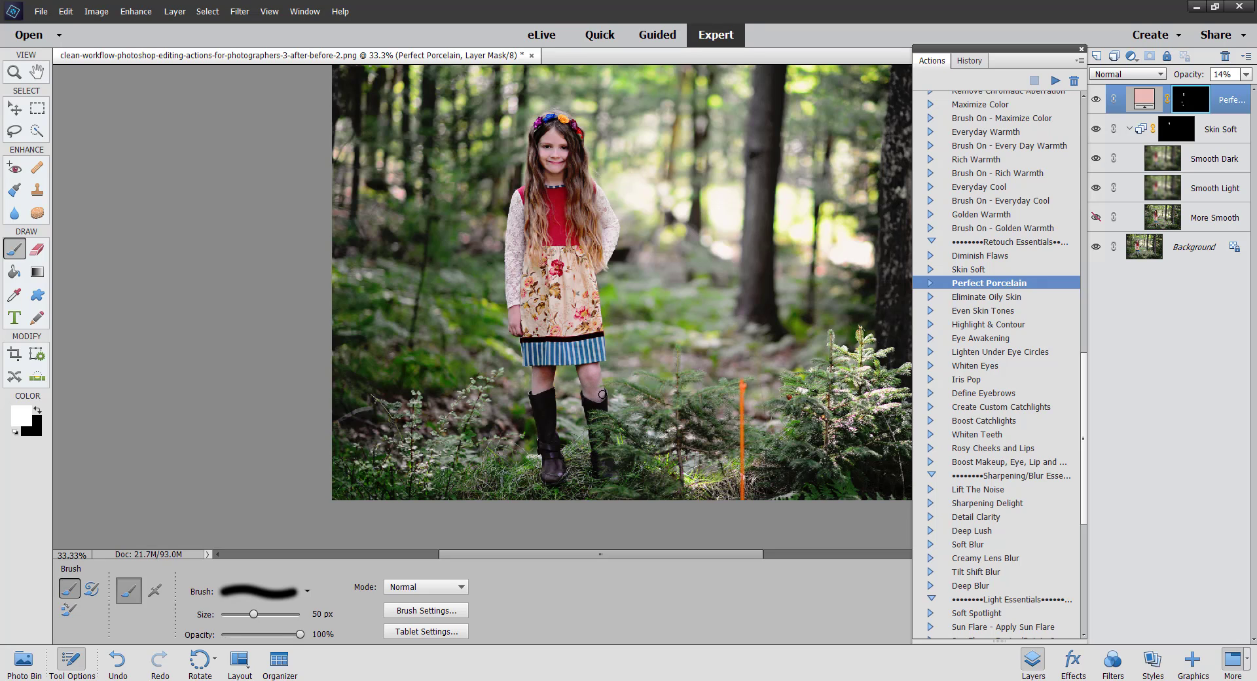
Step: Paint the skin softening onto the girl's knees on the Skin Soft group's mask
left_click(1175, 134)
key("ctrl+plus")
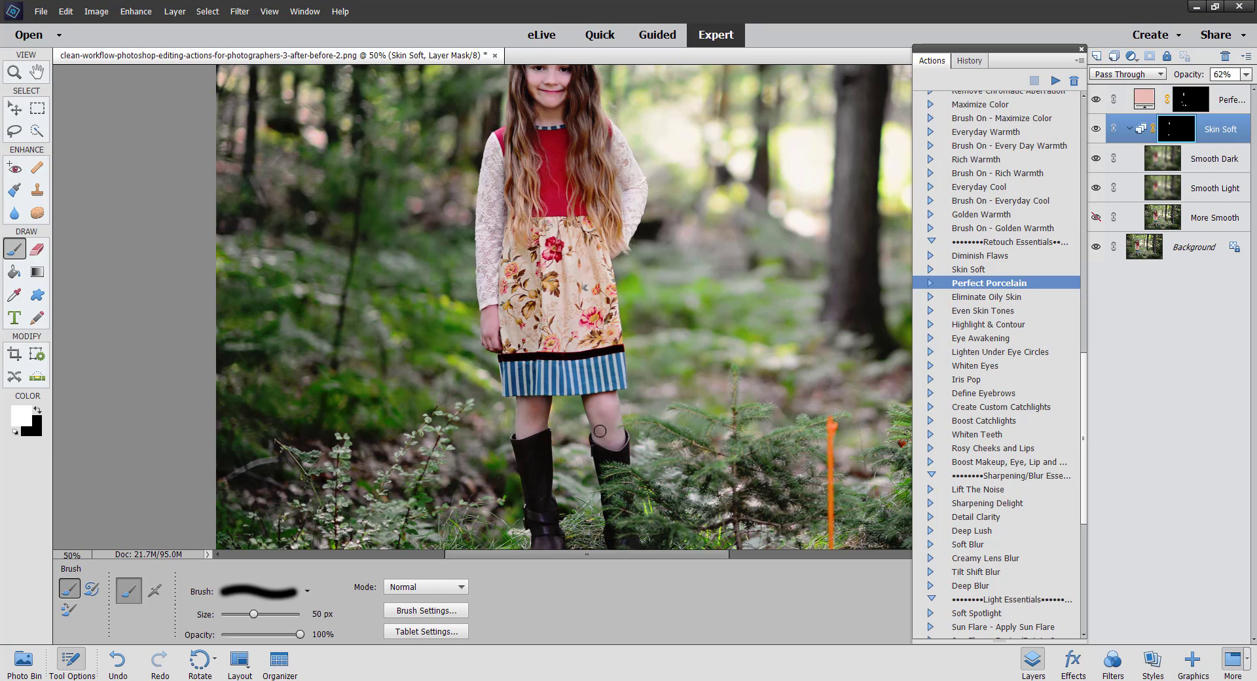
key("ctrl+minus")
key("ctrl+minus")
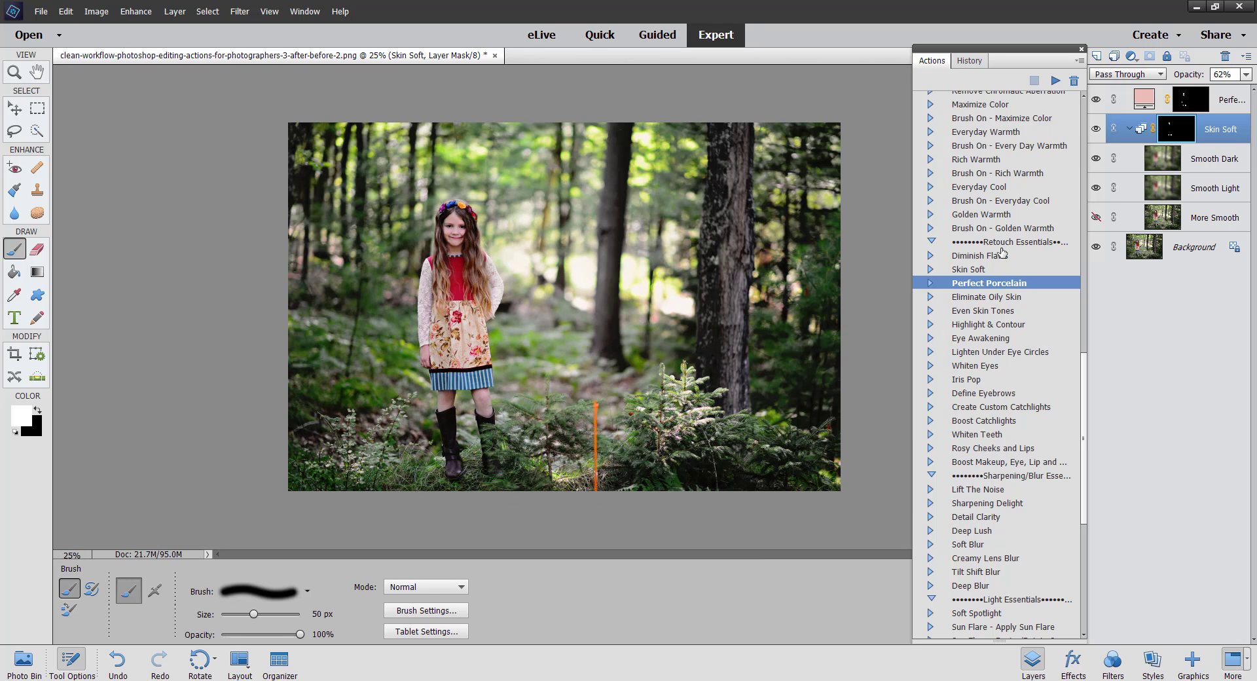
Step: Look through the remaining Retouch Essentials actions, from Eliminate Oily Skin to Define Eyebrows and beyond
left_click(991, 298)
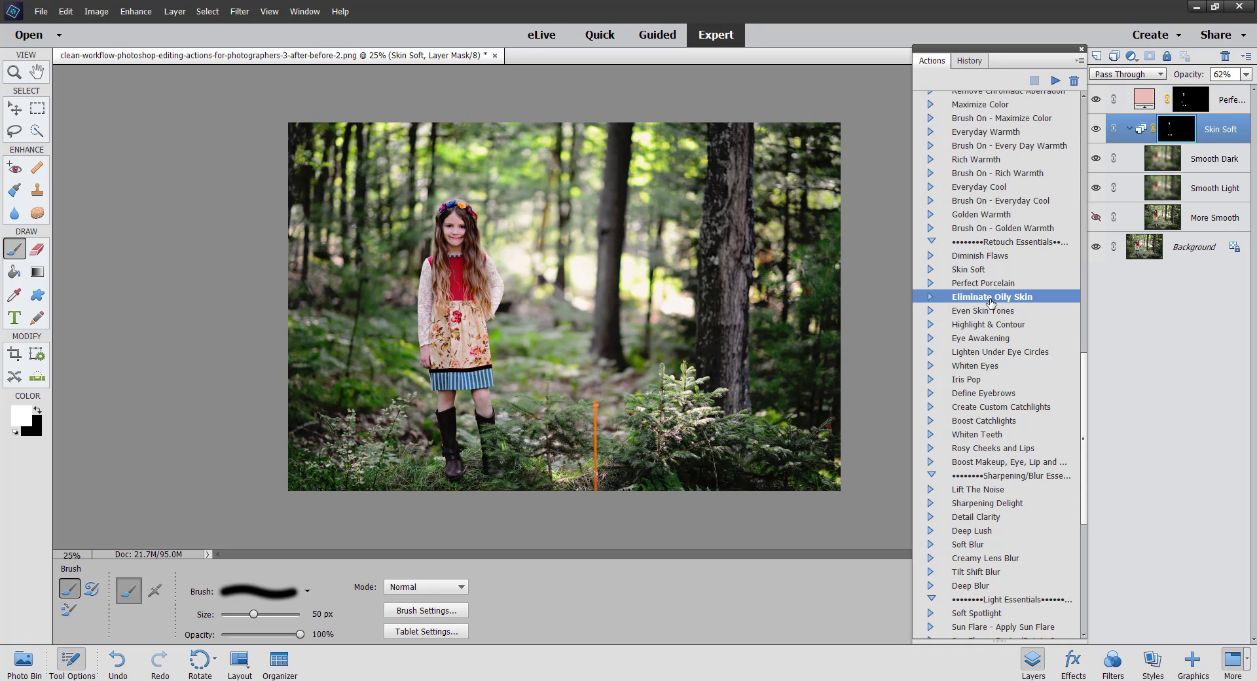
left_click(967, 326)
left_click(988, 353)
left_click(989, 366)
left_click(988, 381)
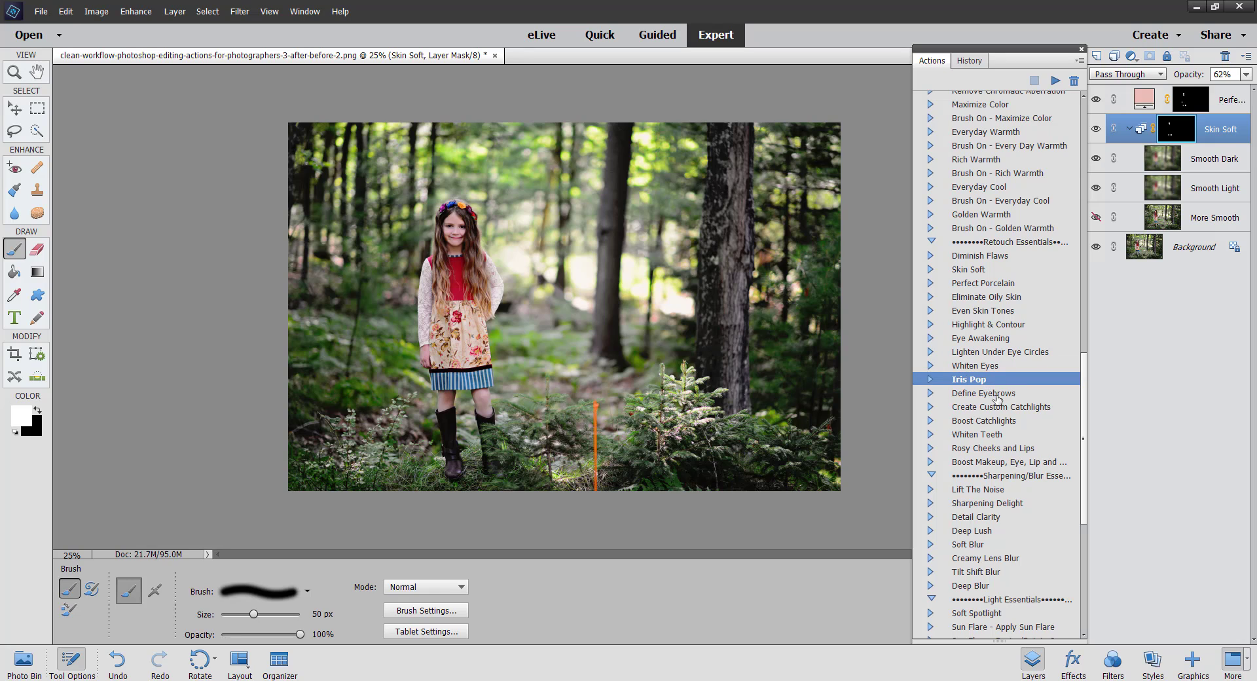
left_click(996, 396)
scroll(994, 399, "down", 6)
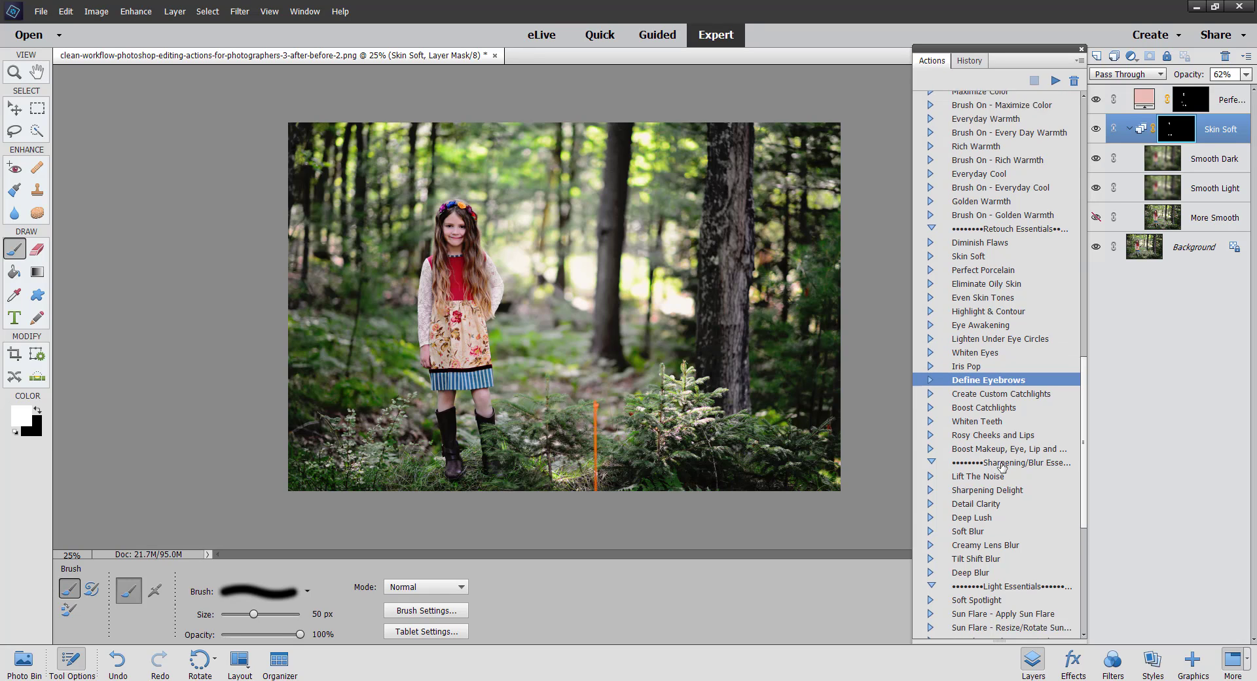
Step: Run the Create Custom Catchlights action on the forest portrait
left_click(994, 242)
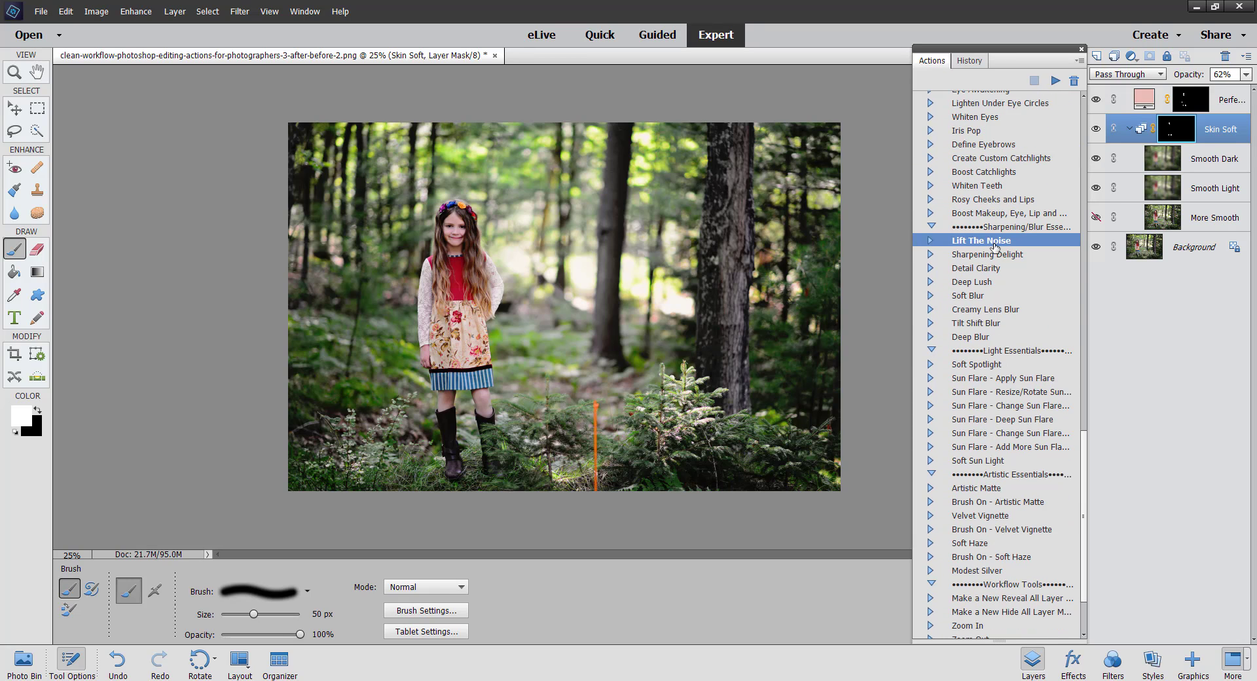
left_click(994, 215)
left_click(991, 199)
left_click(987, 186)
left_click(985, 172)
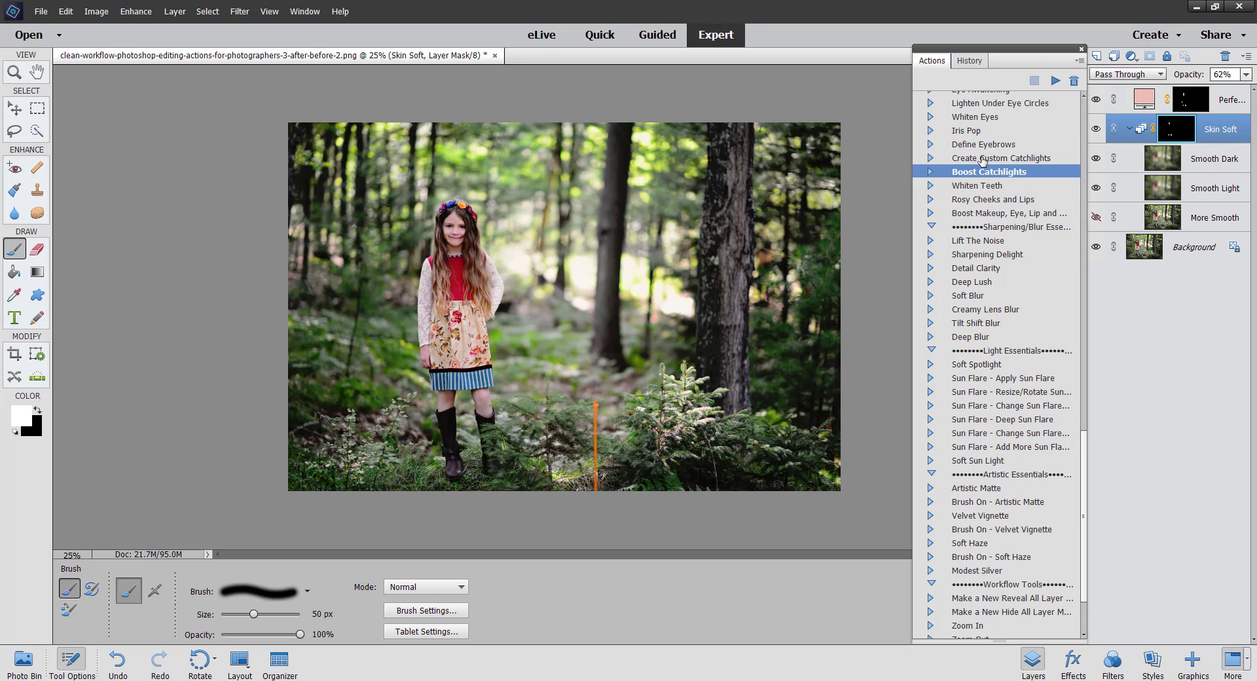
left_click(982, 160)
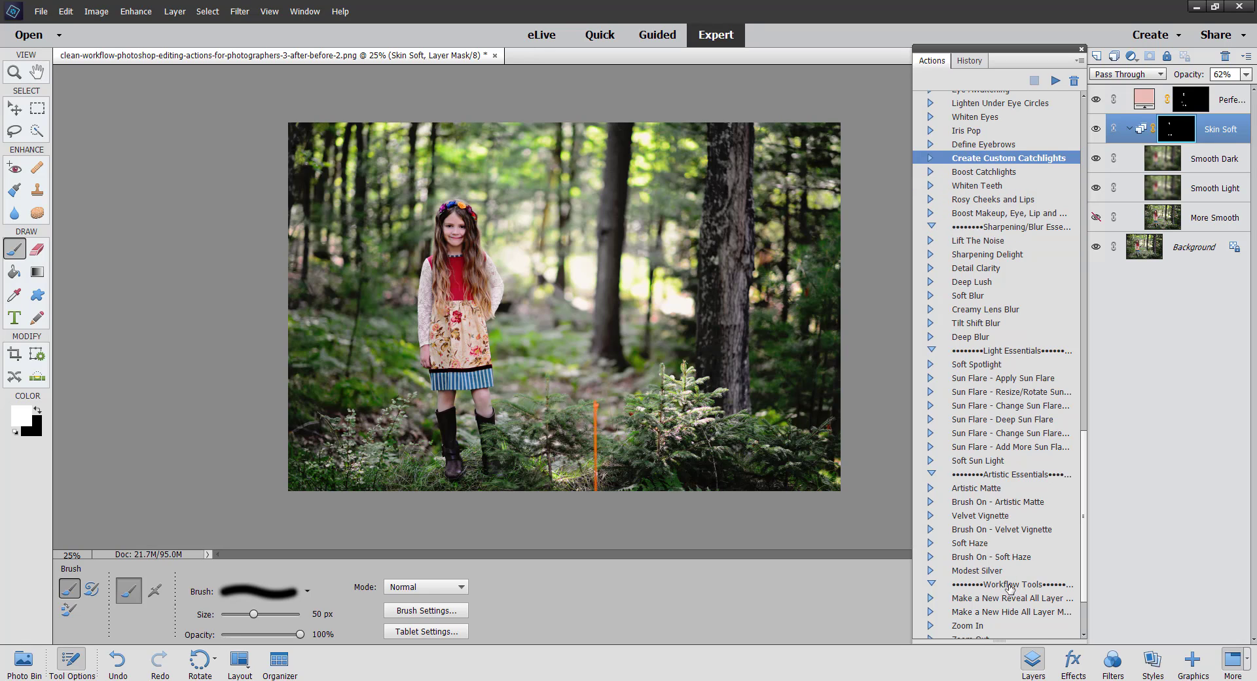
left_click(1056, 81)
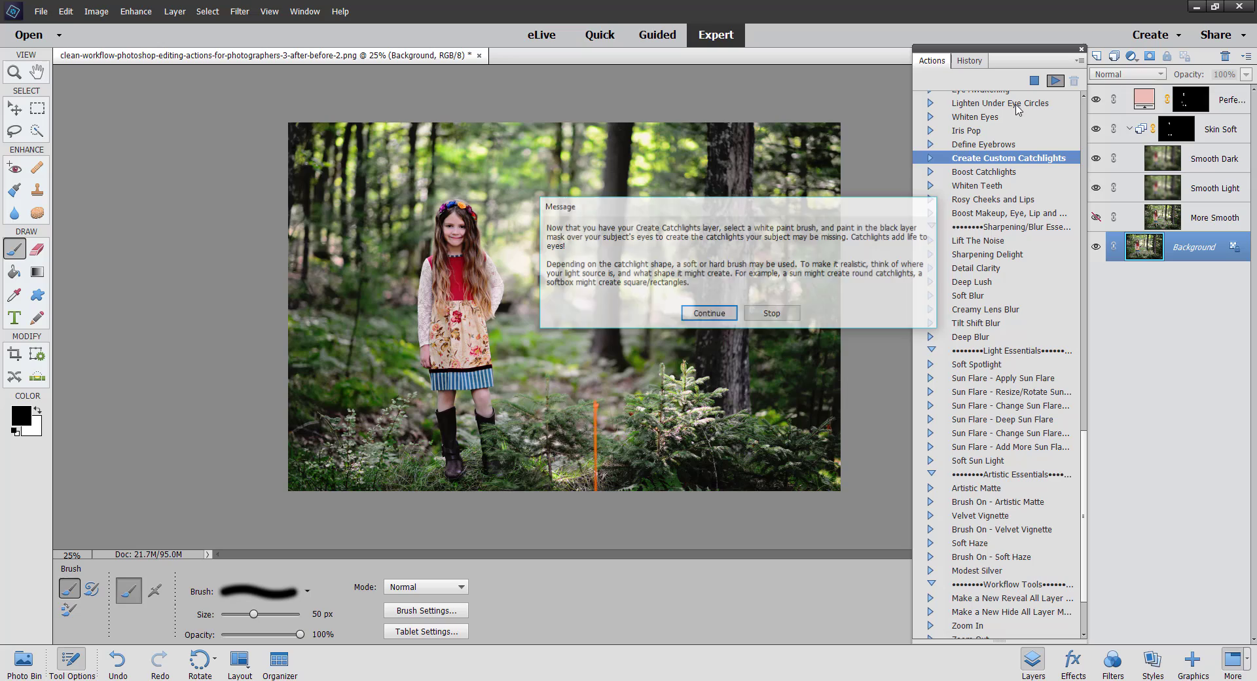
left_click(720, 315)
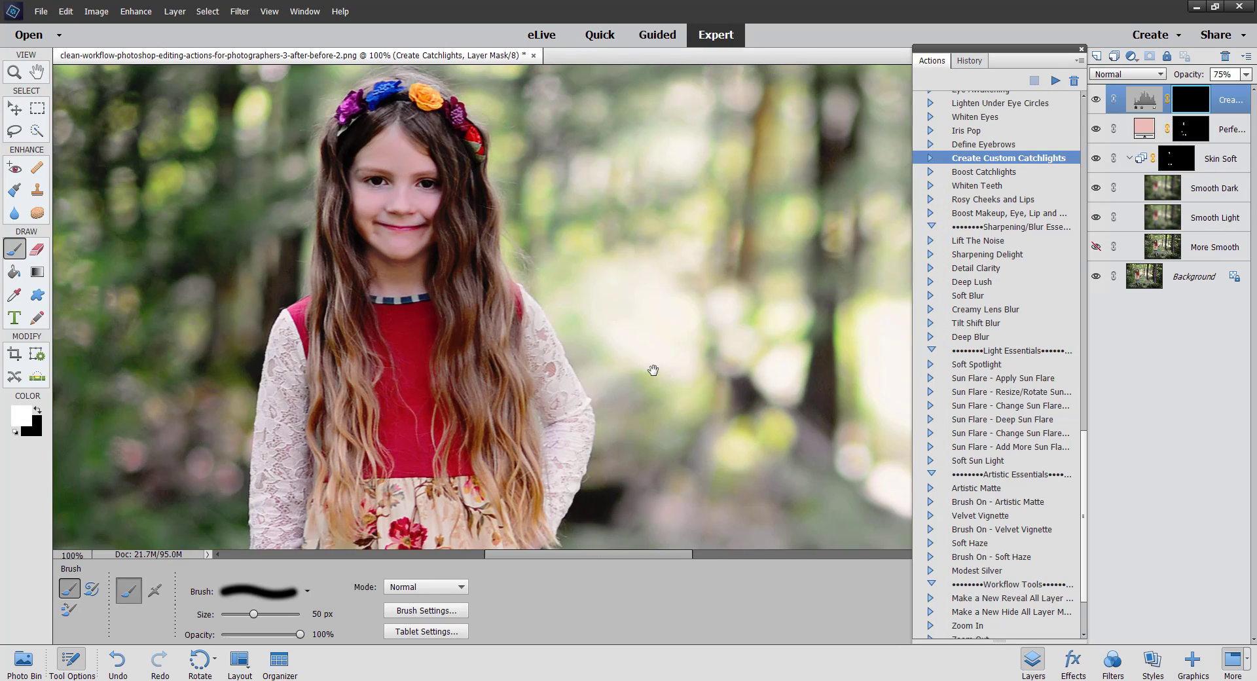
Step: Harden the brush and shrink it to 3 px for detail work on the girl's eyes
left_click_drag(653, 371, 663, 376)
key("ctrl+plus")
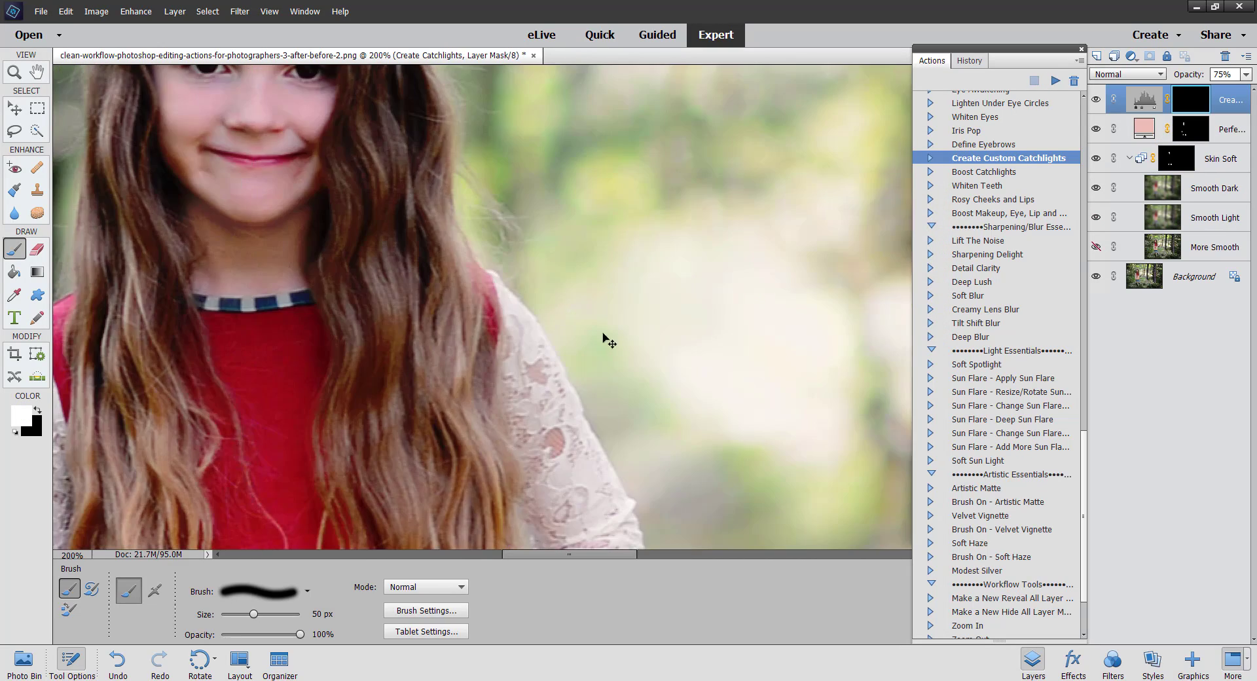
left_click_drag(440, 197, 661, 407)
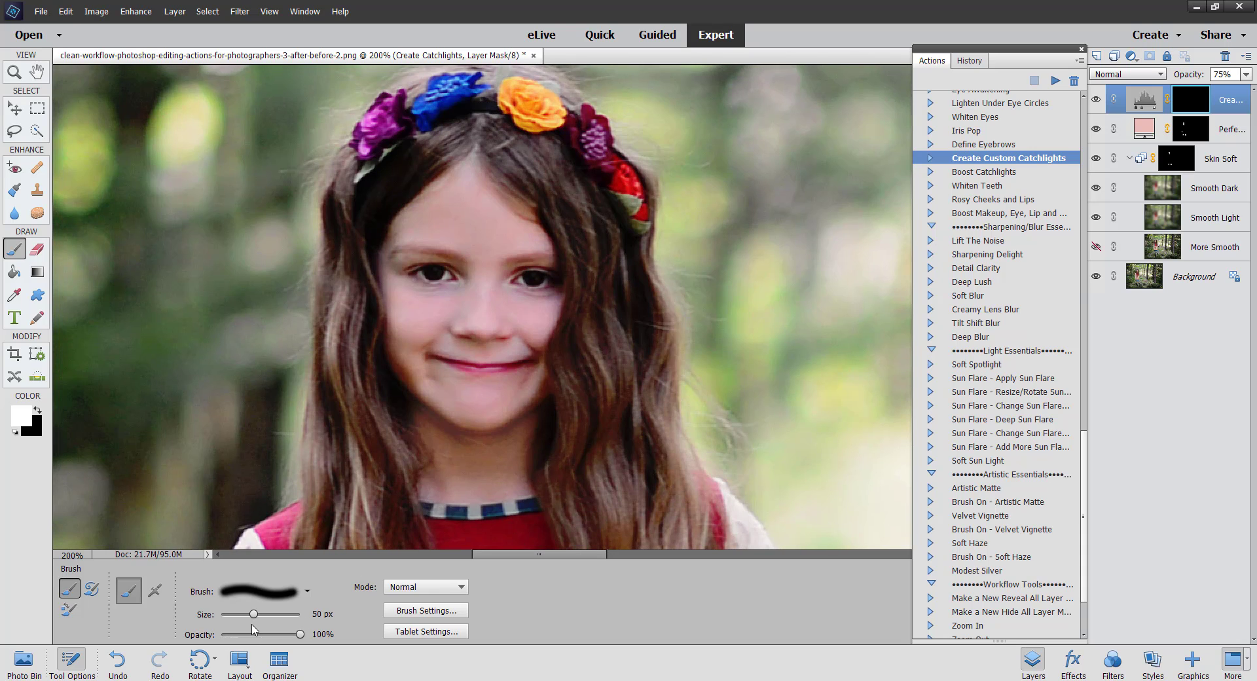
left_click(427, 611)
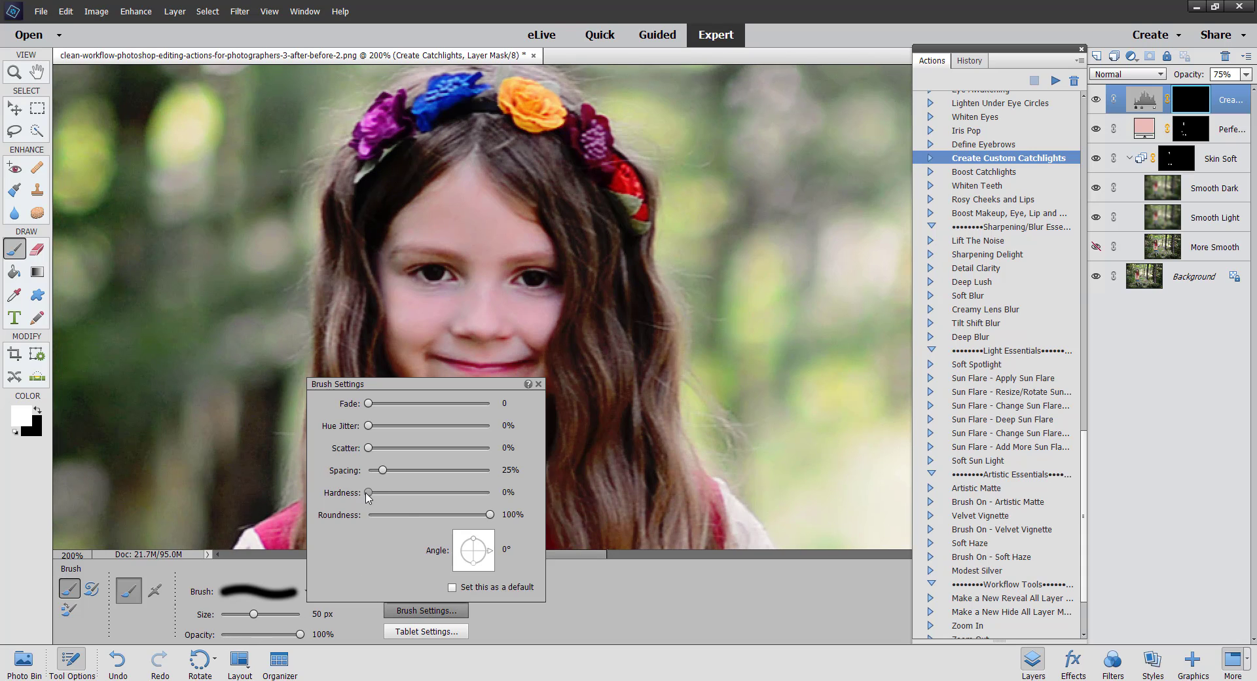
left_click(632, 613)
key("bracketleft")
key("bracketleft")
key("bracketleft")
key("bracketleft")
key("bracketleft")
key("bracketleft")
key("bracketleft")
key("bracketleft")
key("bracketleft")
key("bracketleft")
key("bracketleft")
key("bracketleft")
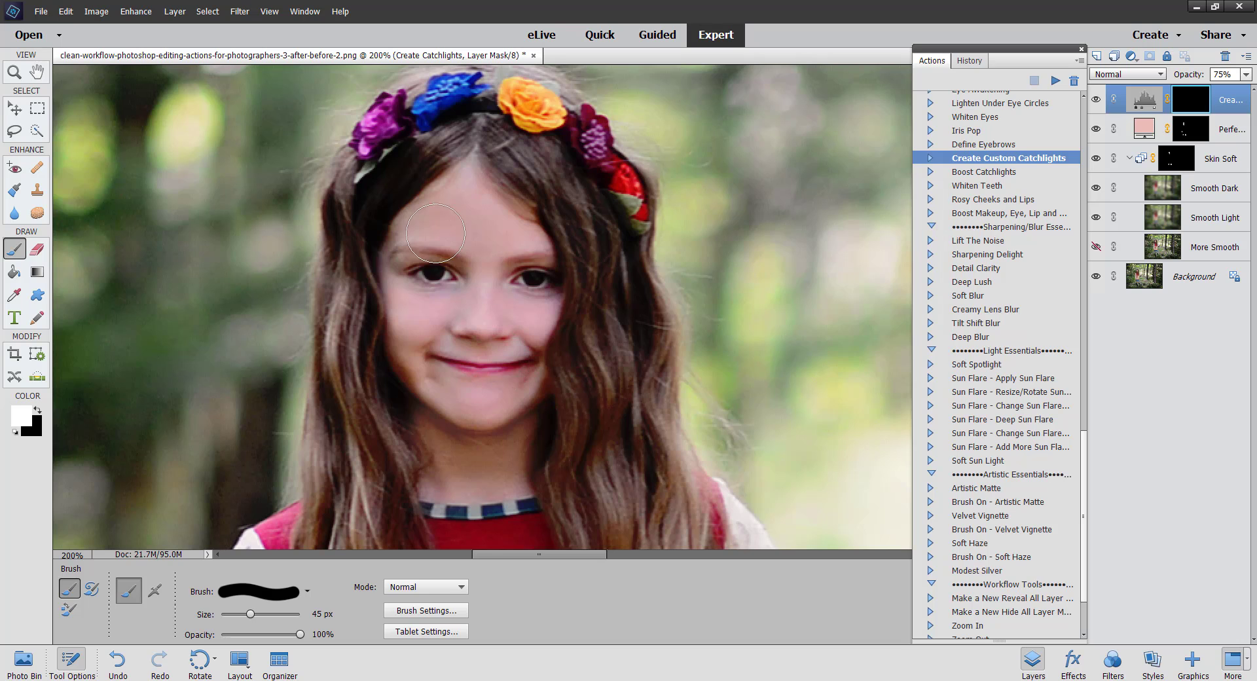
key("bracketright")
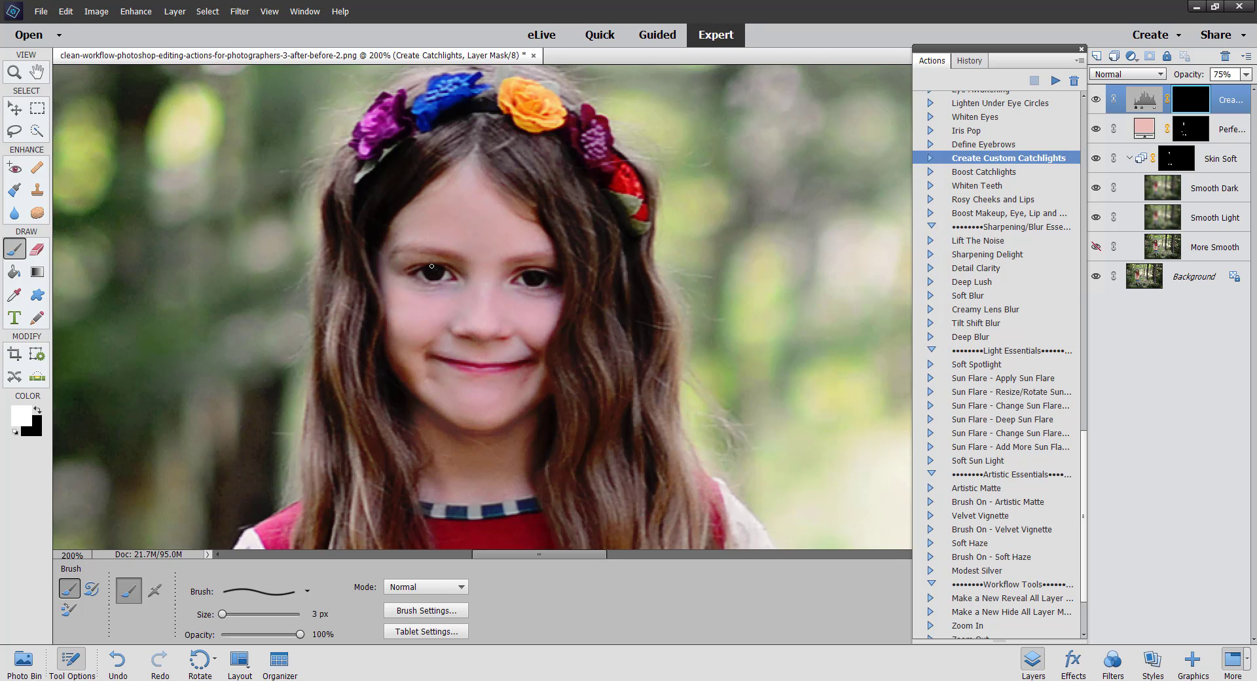
Step: Paint tiny white catchlights in the girl's eyes on the Create Catchlights mask, reducing the brush to 2 px
key("ctrl+minus")
key("ctrl+minus")
key("ctrl+minus")
key("ctrl+equal")
key("ctrl+equal")
key("ctrl+equal")
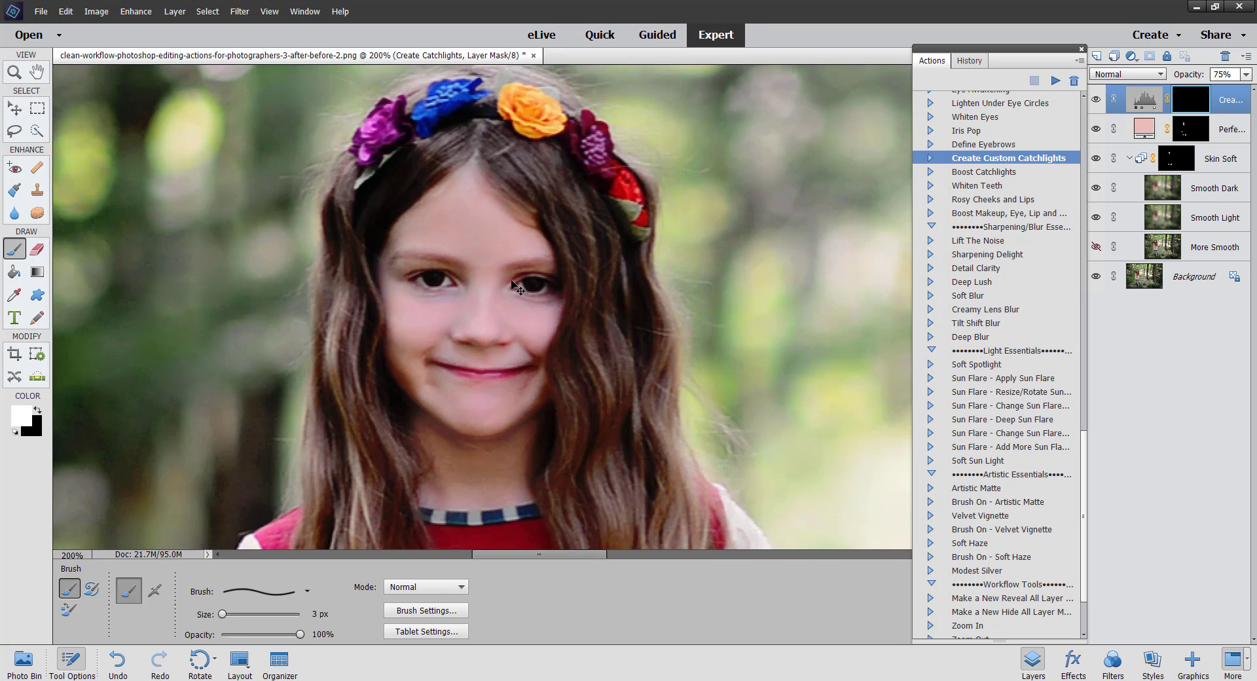
key("ctrl+minus")
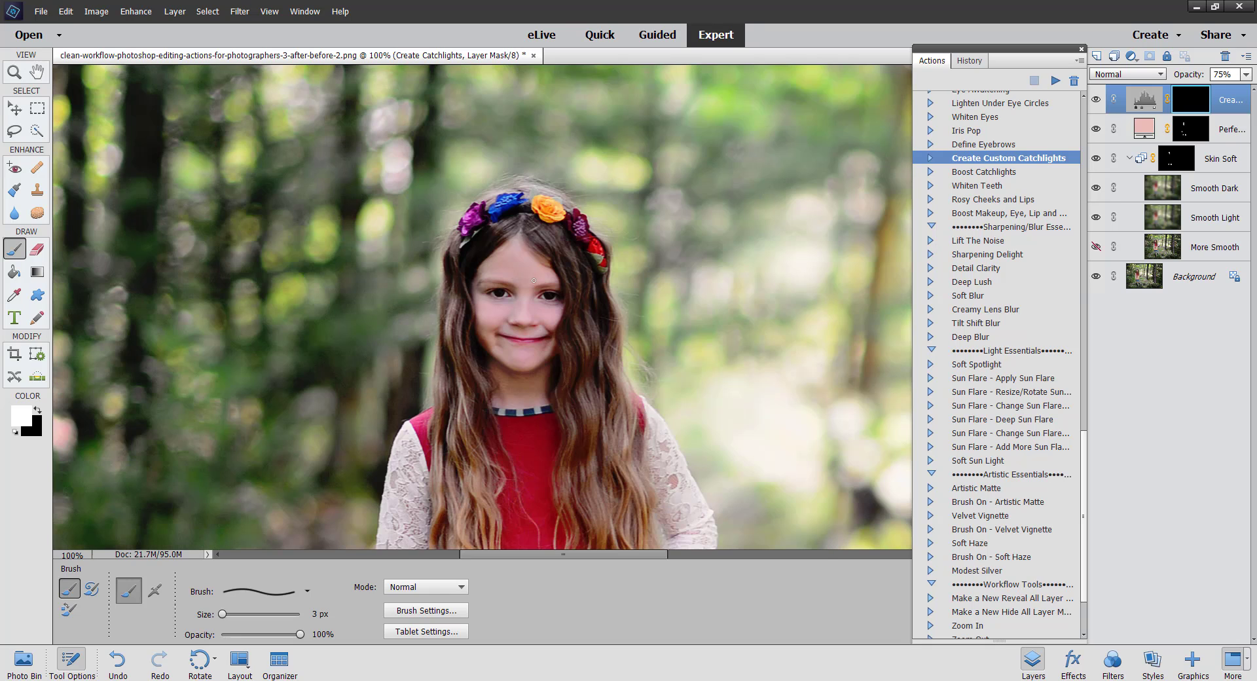
key("ctrl+equal")
key("bracketleft")
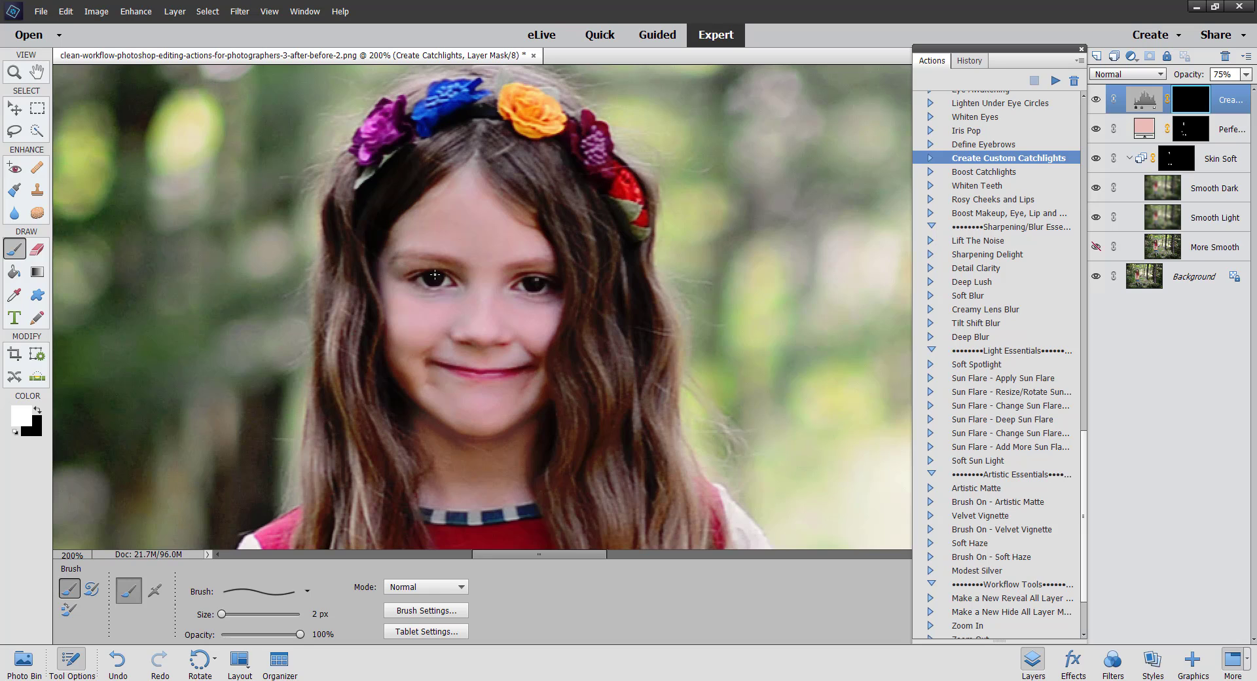
Step: Compare the whole portrait with and without the Create Catchlights layer
key("ctrl+minus")
key("ctrl+minus")
key("ctrl+minus")
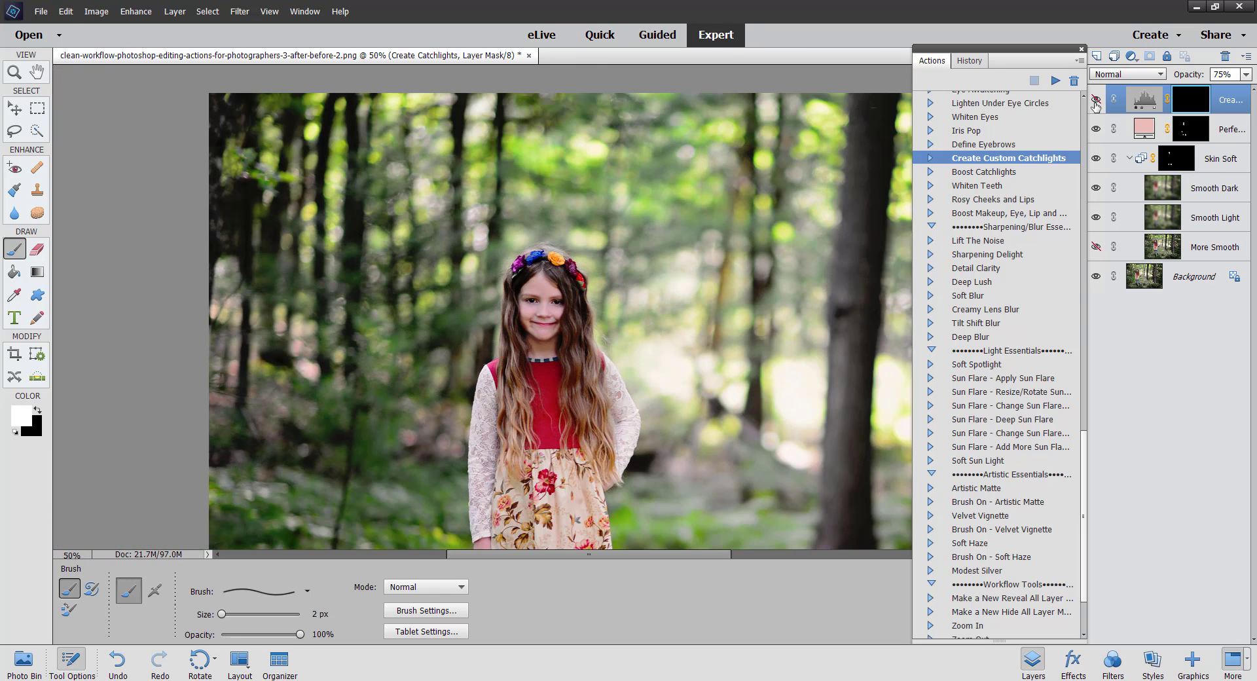
key("ctrl+minus")
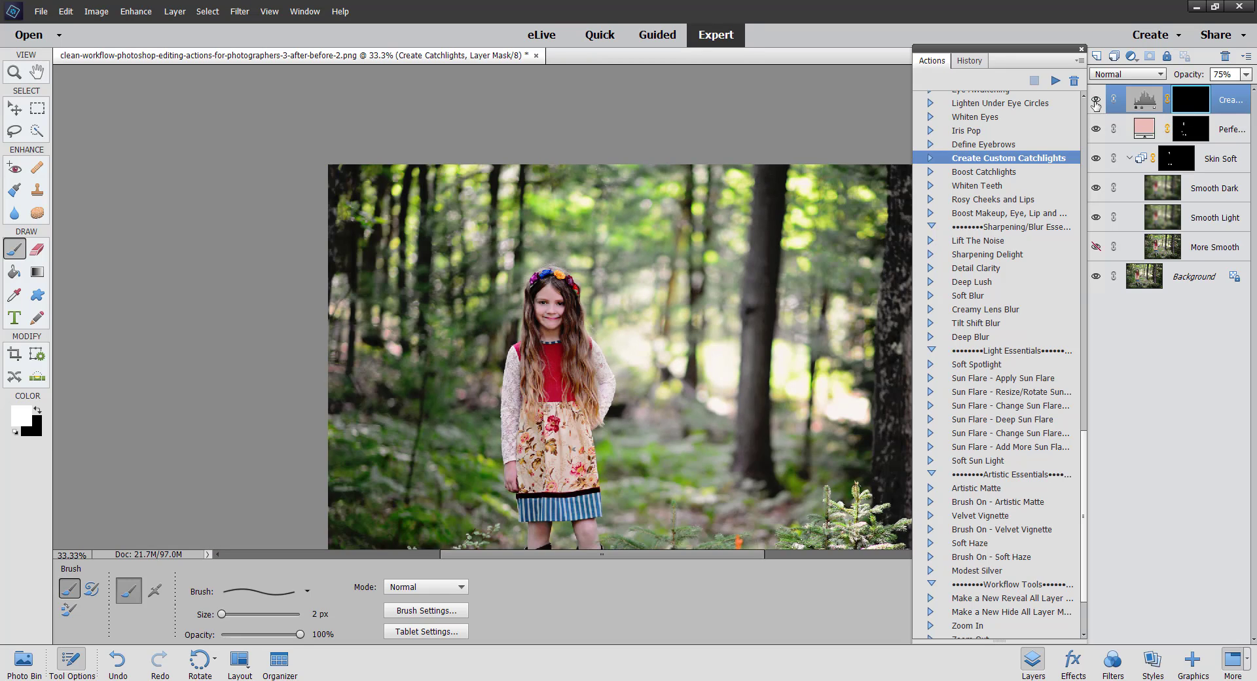
key("ctrl+0")
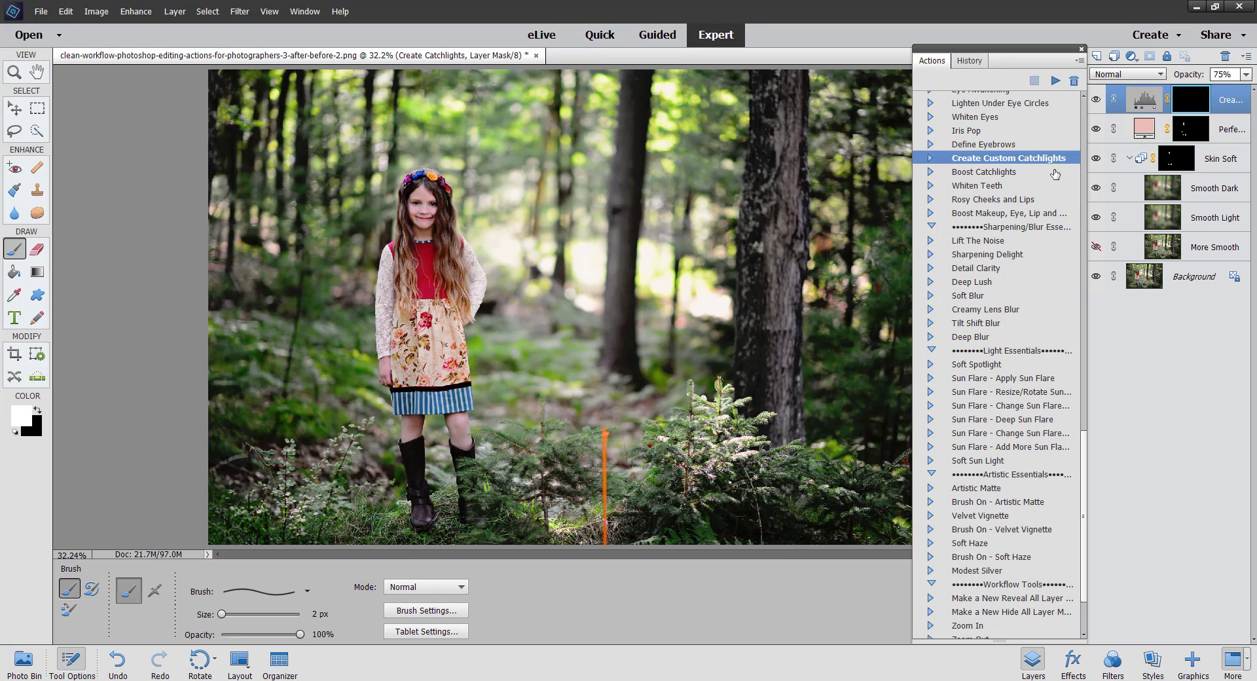
Step: Run the Deep Lush action, allowing it to flatten the existing layers
left_click(981, 269)
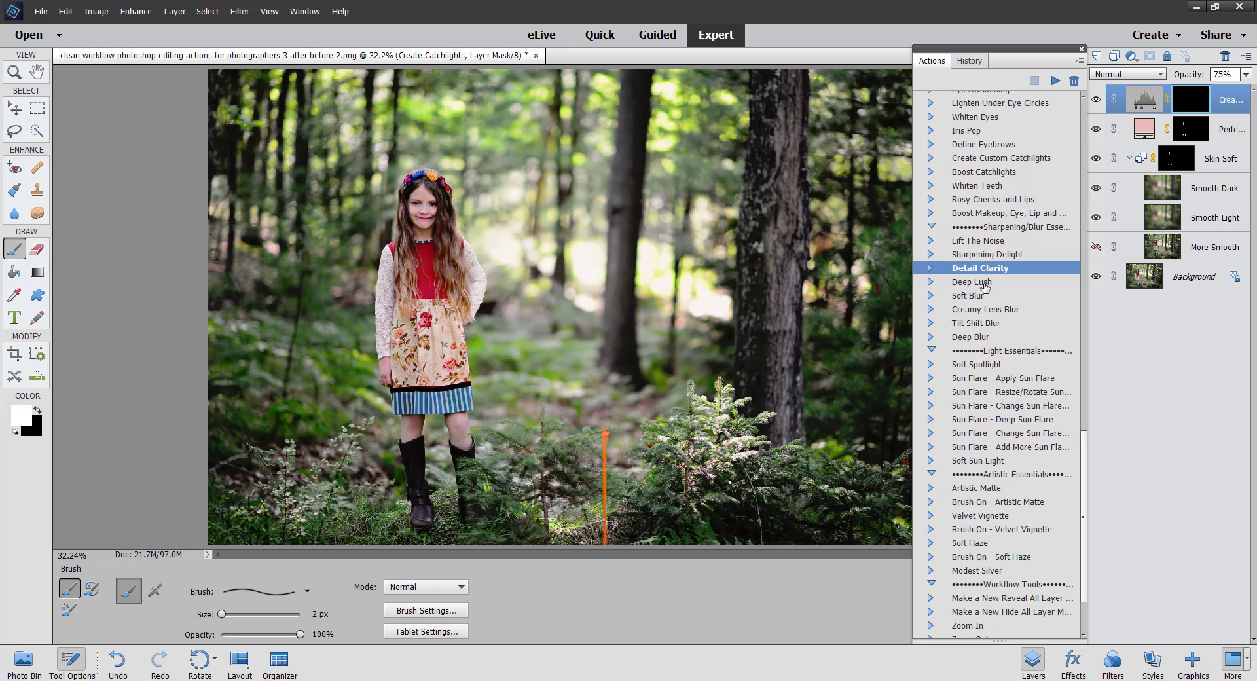
left_click(981, 282)
left_click(1056, 80)
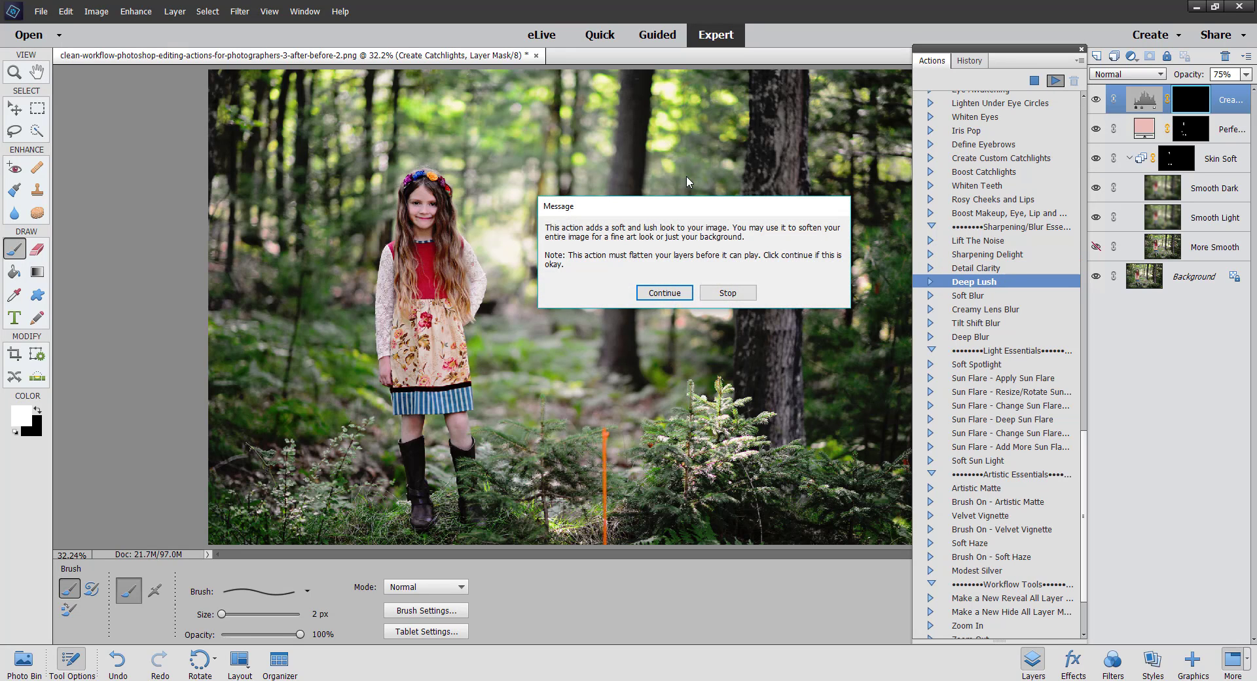
left_click(678, 294)
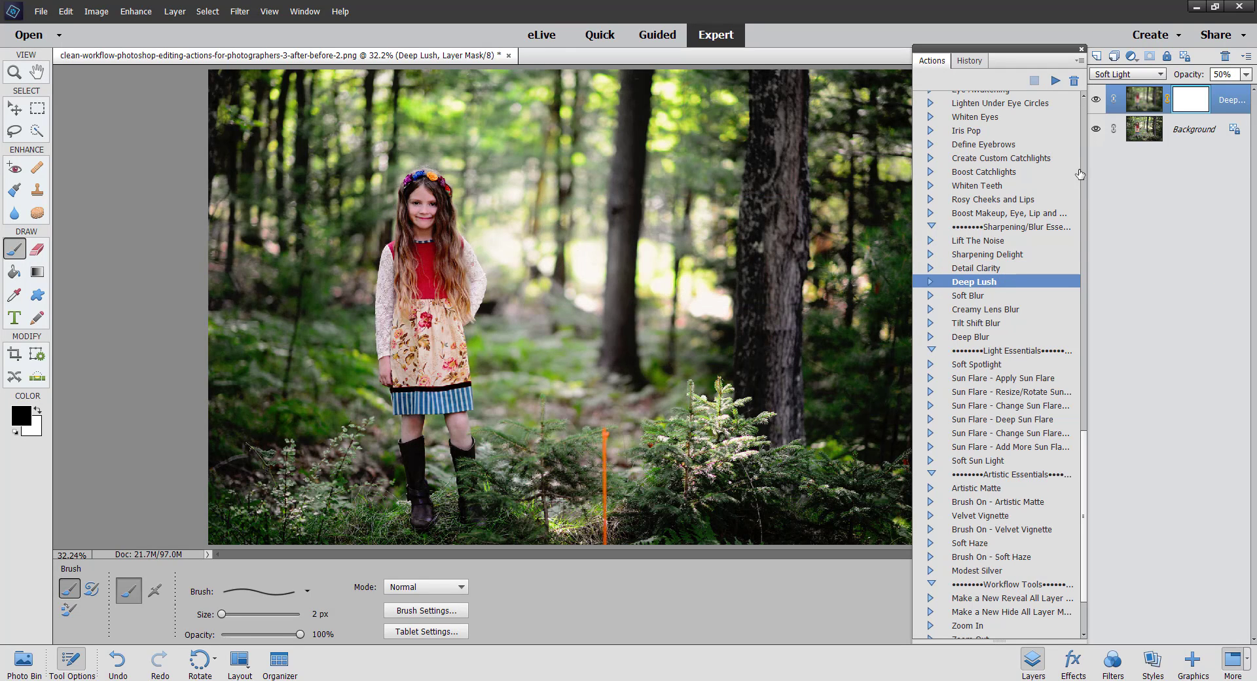
Step: Enlarge the brush to 250 px and paint the girl out of the Deep Lush layer's mask in black
key("bracketright")
key("bracketright")
key("bracketright")
key("bracketright")
key("bracketright")
key("bracketright")
key("bracketright")
key("bracketright")
key("bracketright")
key("bracketright")
key("bracketright")
key("bracketright")
key("bracketright")
key("bracketright")
key("bracketright")
key("bracketright")
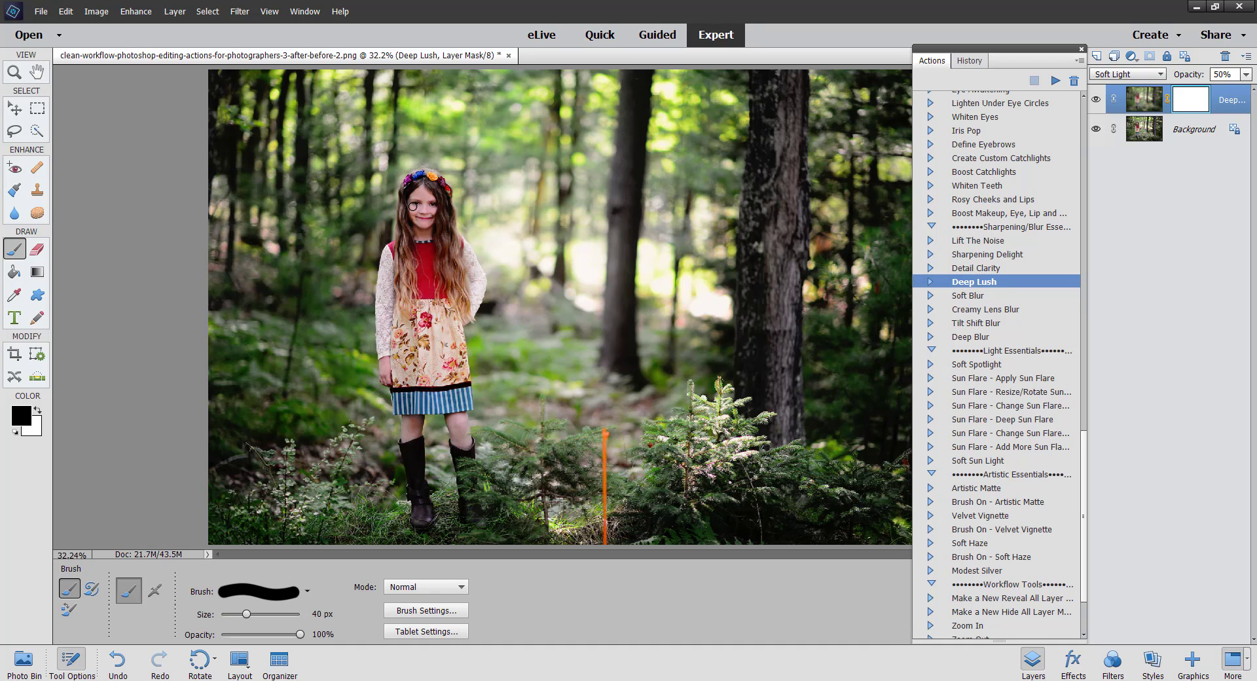
key("bracketright")
key("bracketright")
key("bracketright")
key("bracketright")
key("bracketright")
key("bracketright")
key("bracketright")
mouse_move(402, 295)
left_mouse_down()
mouse_move(426, 453)
mouse_move(465, 414)
mouse_move(475, 466)
mouse_move(442, 240)
mouse_move(422, 199)
mouse_move(471, 307)
left_mouse_up()
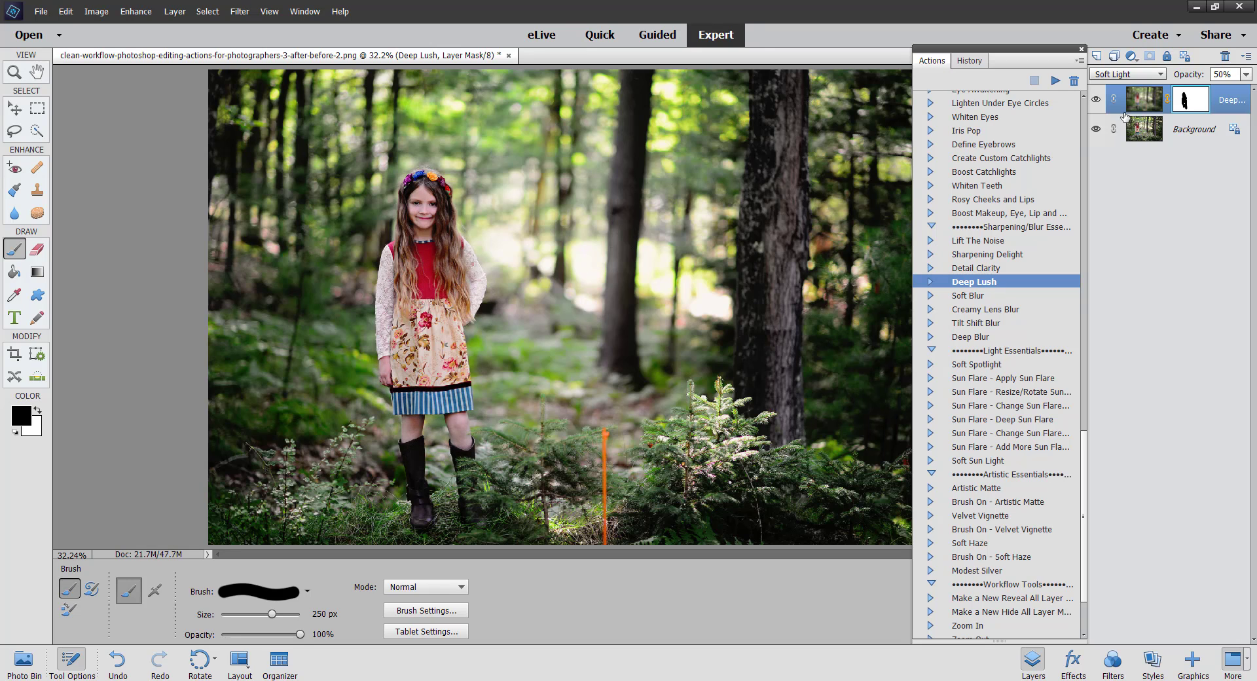
Step: Compare the image with and without the Deep Lush layer
left_click(1096, 101)
left_click(1097, 100)
left_click(1097, 100)
left_click(1096, 100)
left_click(1097, 101)
left_click(1097, 100)
Step: Run the Soft Blur action on the forest portrait
left_click(983, 312)
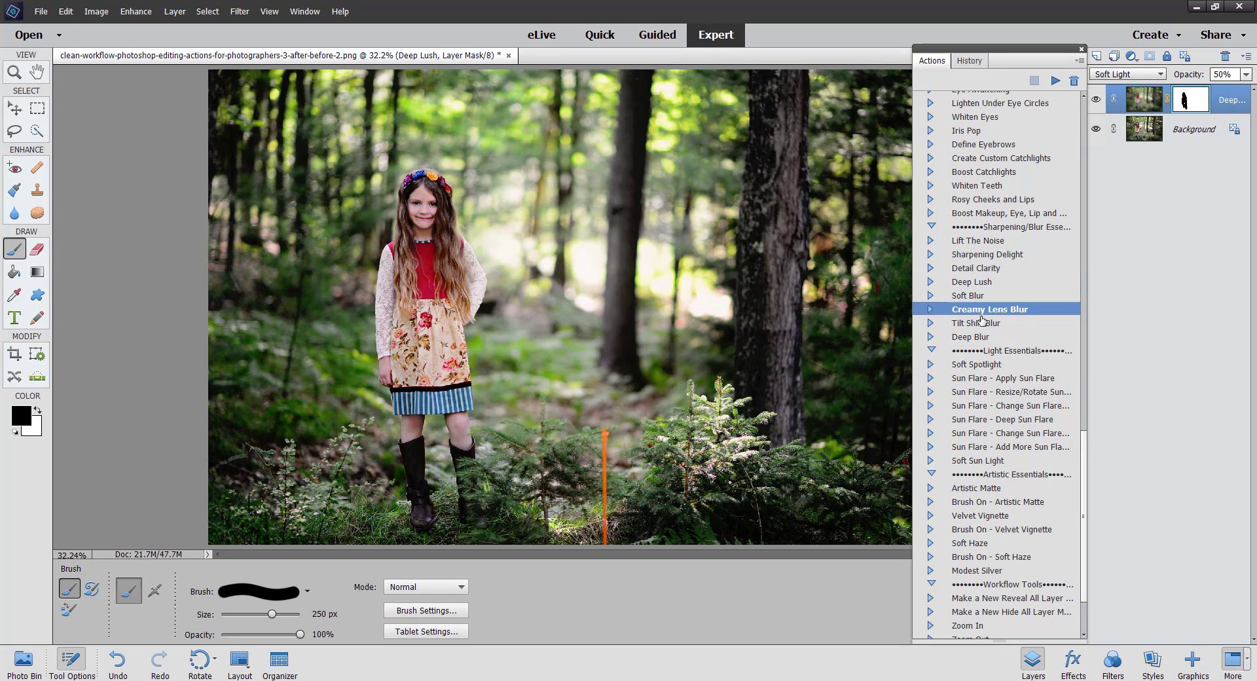
scroll(985, 312, "down", 3)
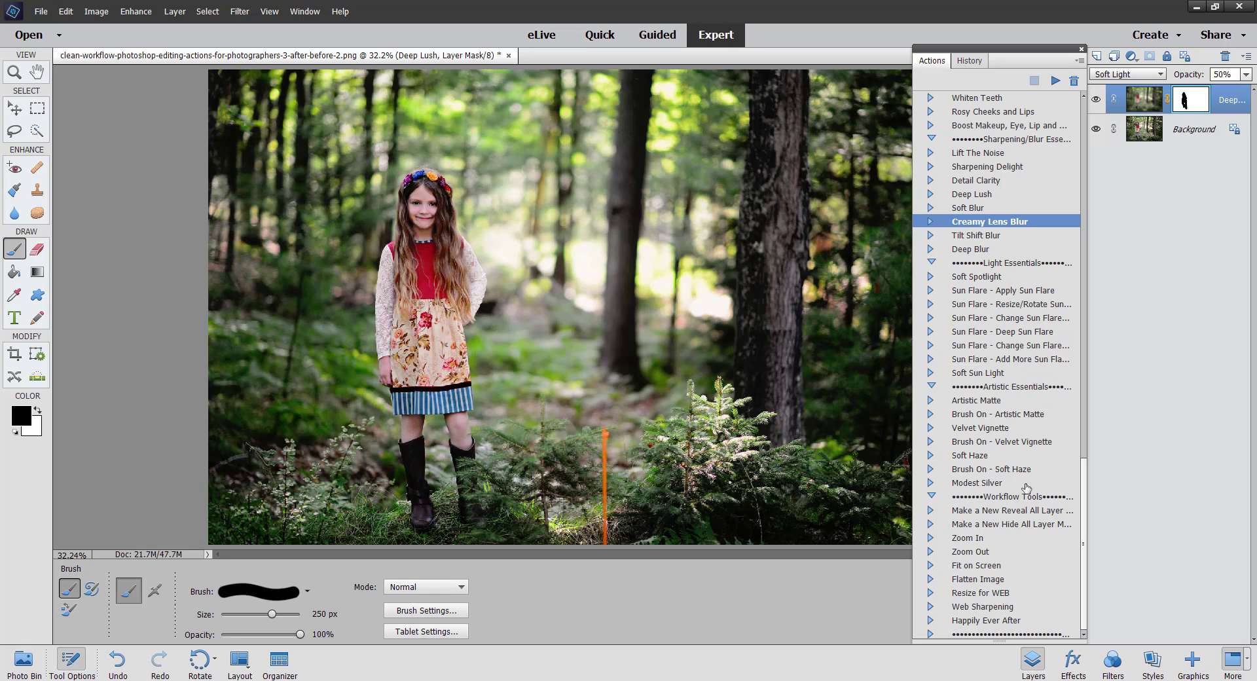
left_click(971, 193)
left_click(974, 208)
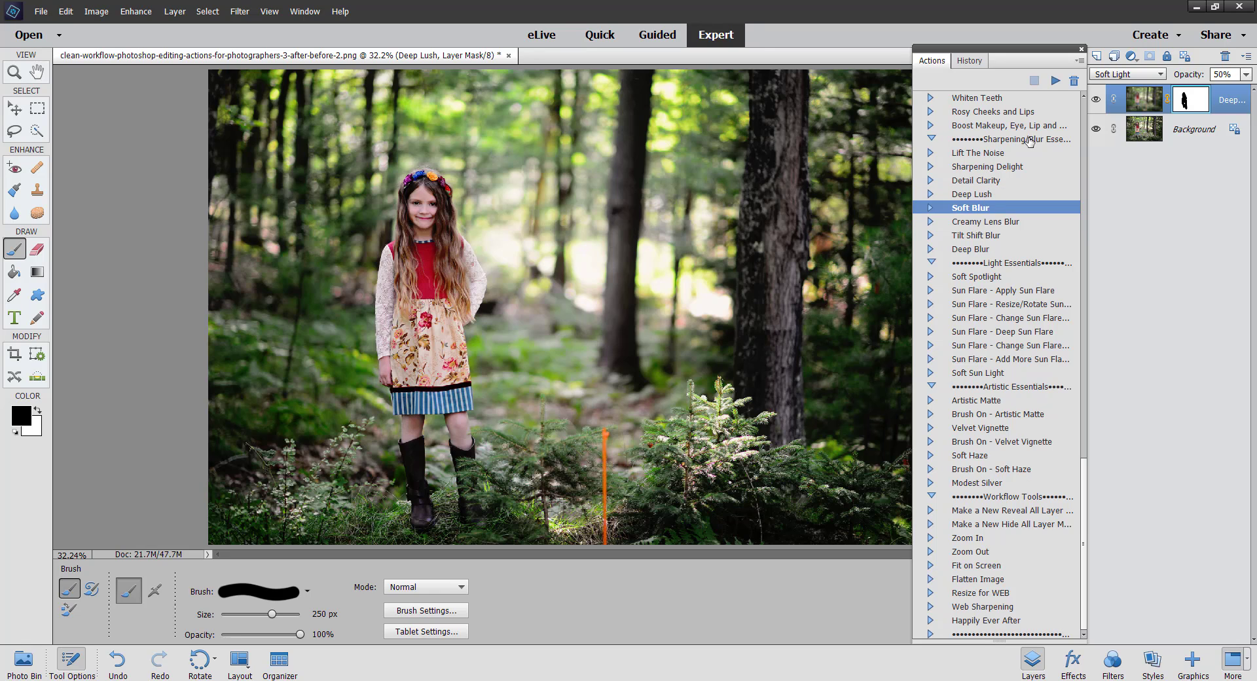
left_click(1054, 80)
left_click(664, 420)
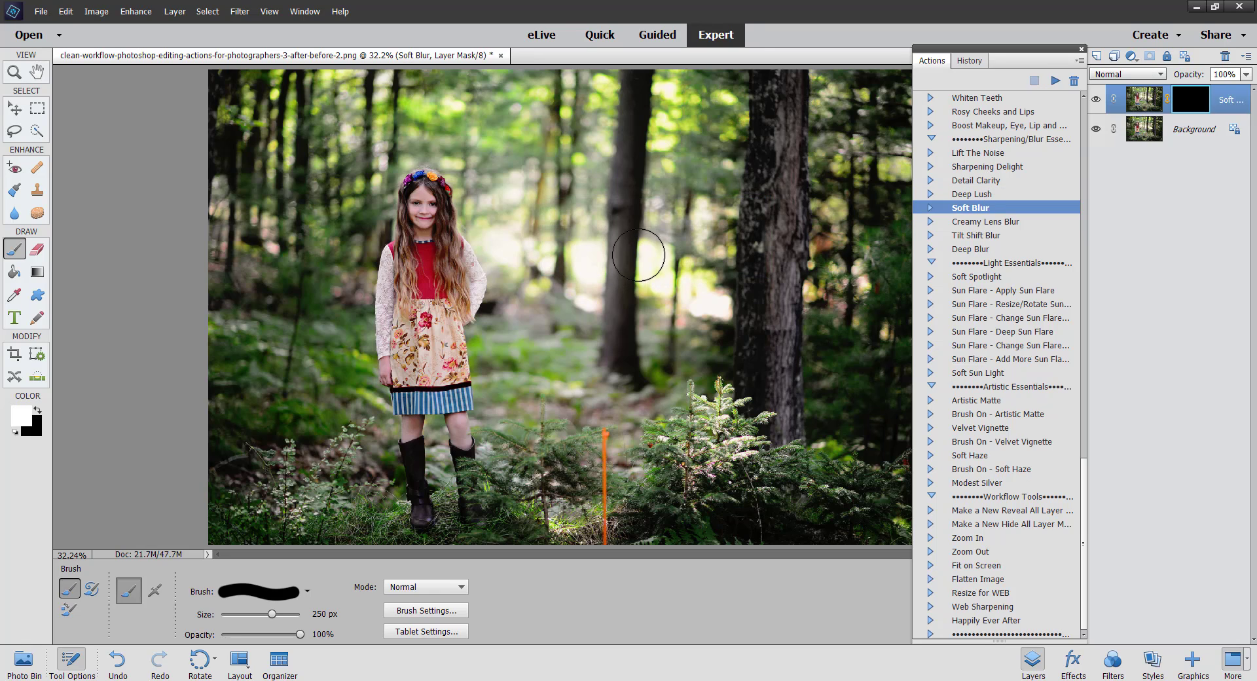
Step: Paint the blur over the forest background on the Soft Blur mask in white with a 500 to 600 px brush
key("bracketright")
key("bracketright")
key("bracketright")
key("bracketright")
key("bracketright")
key("bracketright")
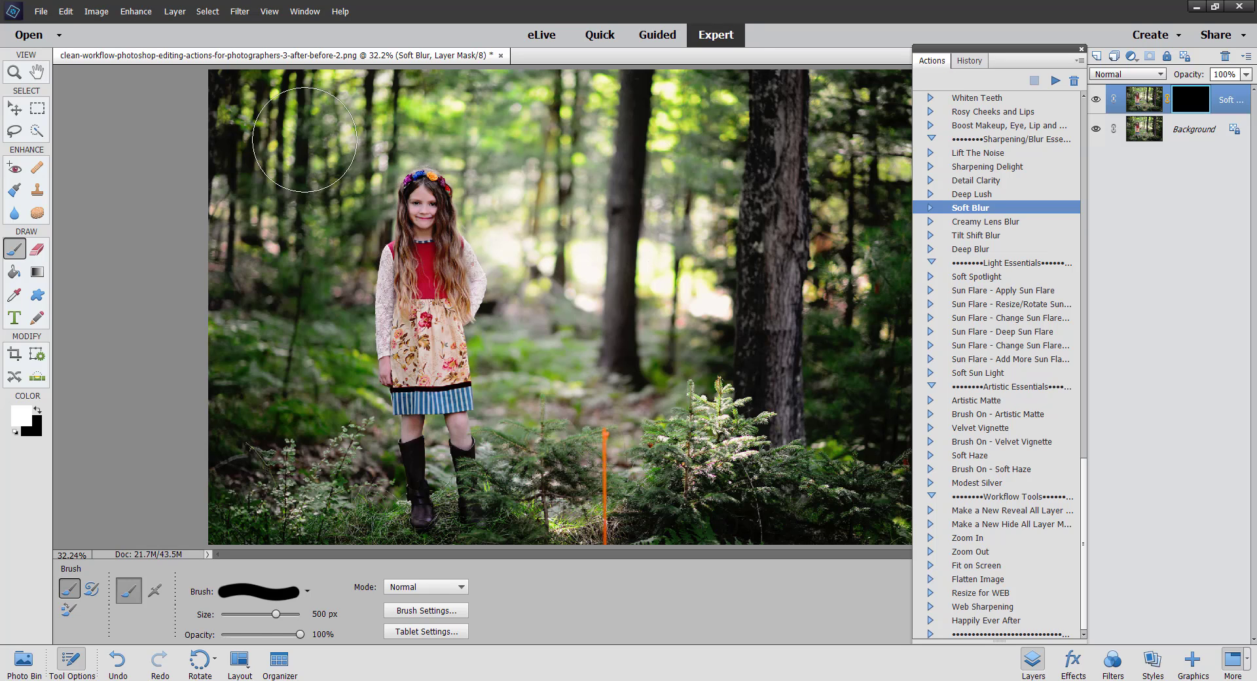
mouse_move(258, 178)
left_mouse_down()
mouse_move(300, 121)
mouse_move(280, 229)
left_mouse_up()
key("bracketleft")
key("bracketleft")
key("bracketleft")
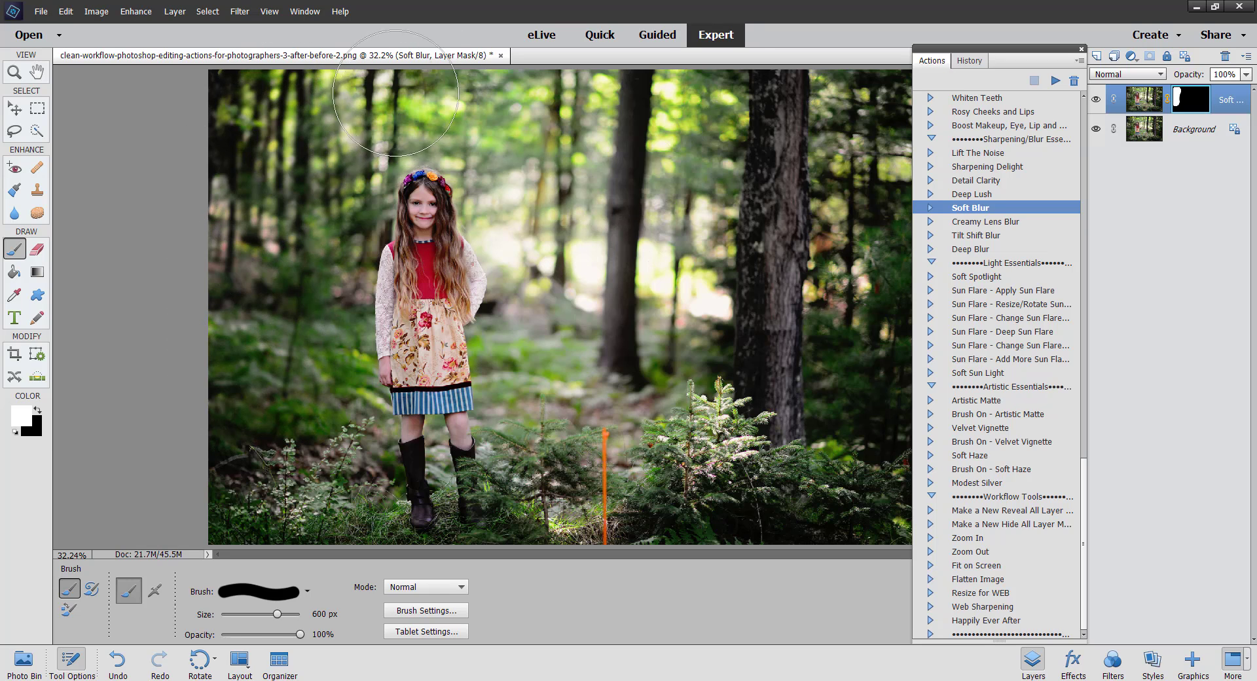
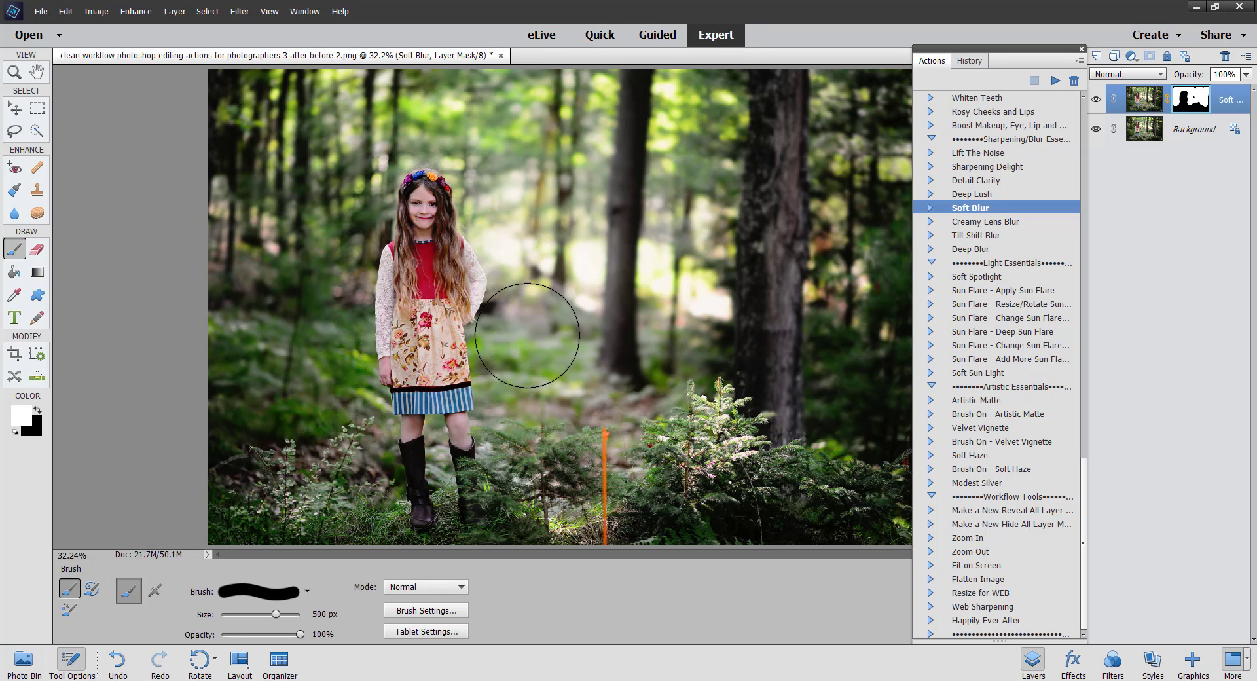
Step: Reduce the brush to 125 px and fill in the background blur closer to the girl on the Soft Blur mask
key("bracketleft")
key("bracketleft")
key("bracketleft")
key("bracketleft")
key("bracketleft")
key("bracketleft")
key("bracketleft")
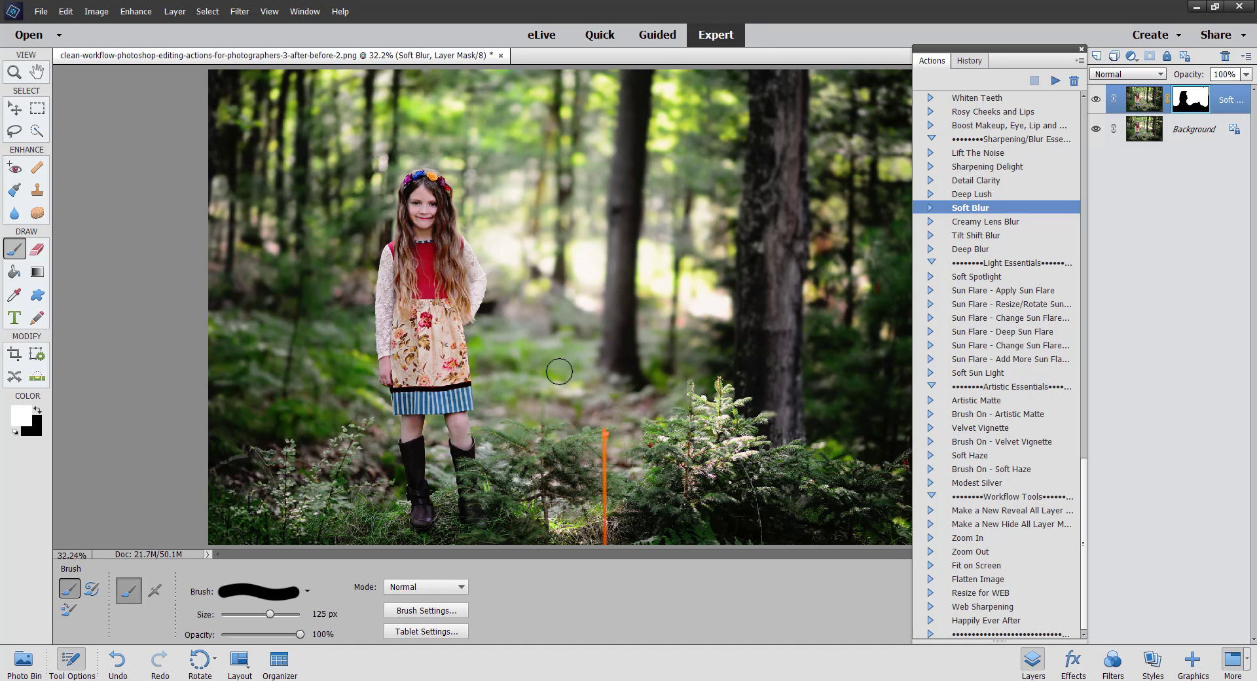
Step: Run the Soft Spotlight action and hide the layer it adds
left_click(990, 249)
left_click(989, 277)
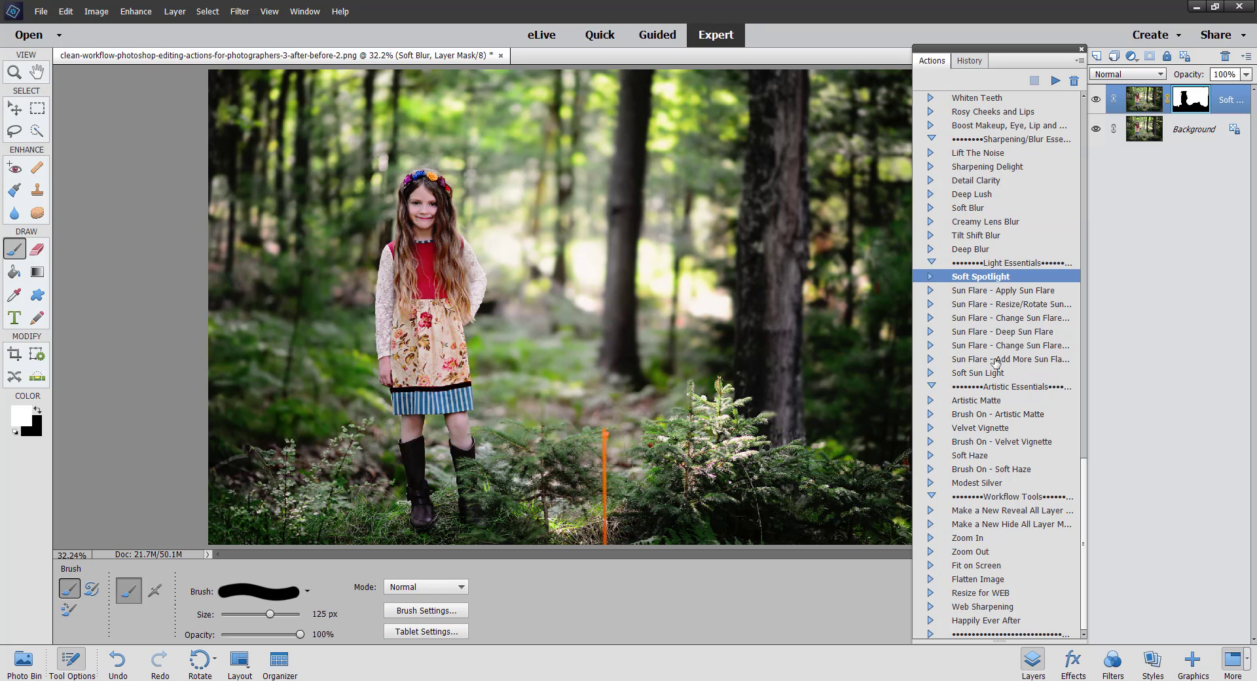
left_click(1055, 81)
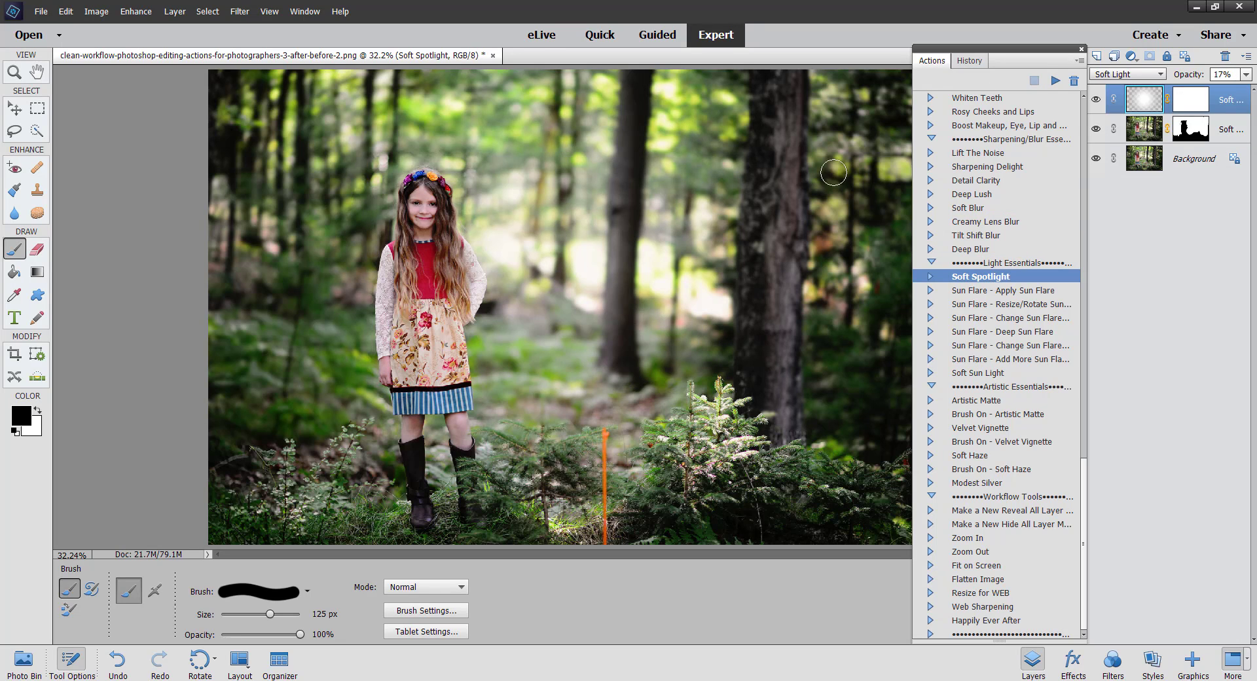
left_click(1096, 99)
Step: Run the Sun Flare - Apply Sun Flare action on the image
left_click(989, 290)
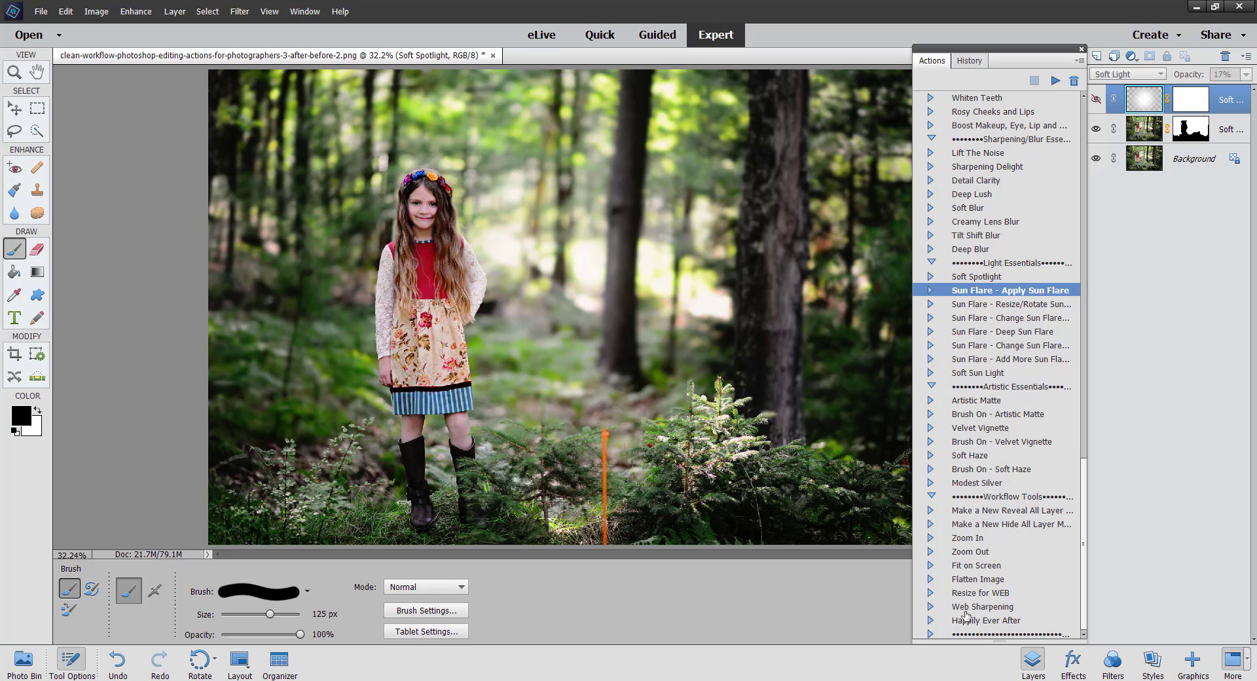
left_click(1055, 81)
left_click(684, 290)
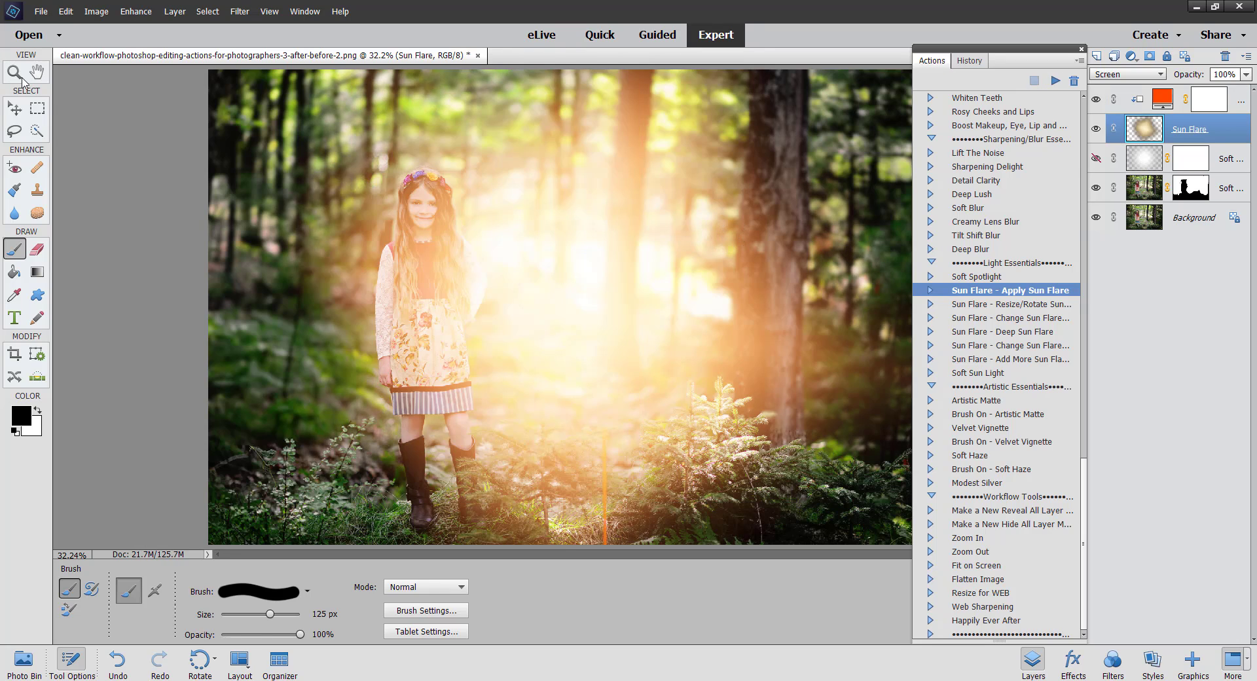
Step: Move the Sun Flare layer up to the upper edge of the photo and enlarge it to about 107% with constrained proportions
left_click(15, 108)
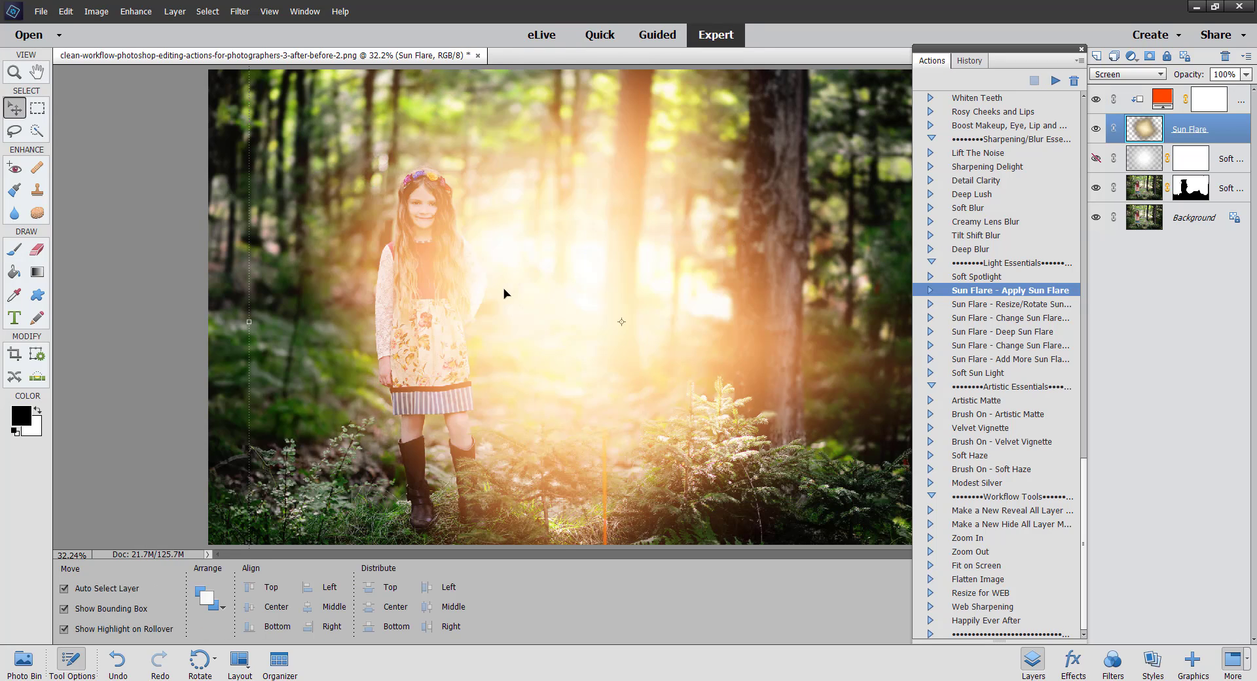
left_click_drag(504, 288, 547, 195)
left_click(1156, 131)
left_click(649, 302)
left_click(1148, 135)
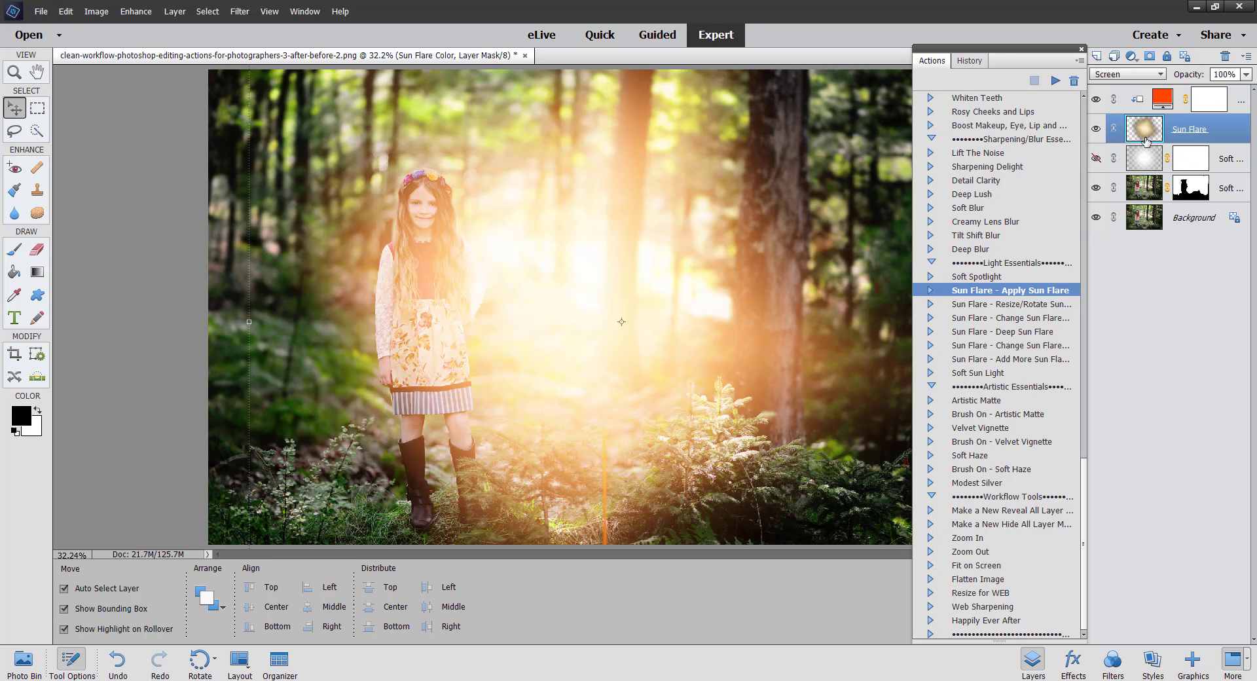
key("ctrl+minus")
key("ctrl+minus")
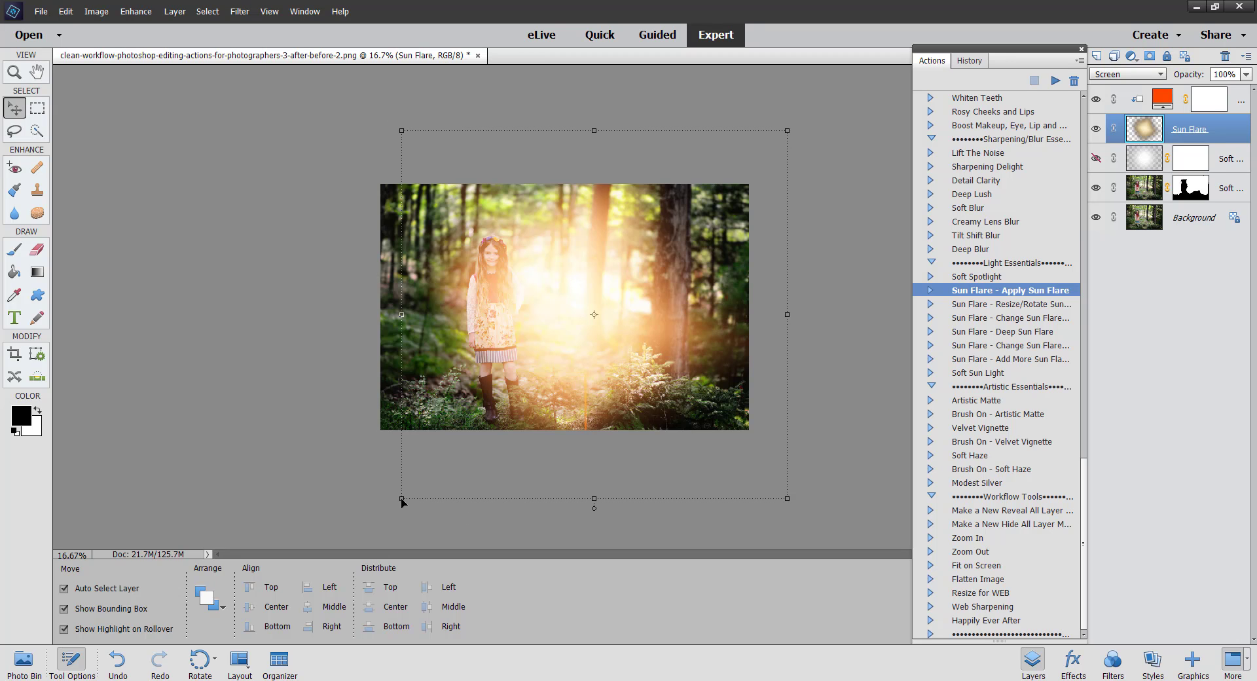
mouse_move(401, 498)
left_mouse_down()
mouse_move(410, 527)
mouse_move(463, 440)
mouse_move(411, 489)
mouse_move(418, 481)
left_mouse_up()
left_click_drag(620, 409, 651, 286)
left_click_drag(447, 360, 403, 403)
left_click_drag(594, 268, 602, 203)
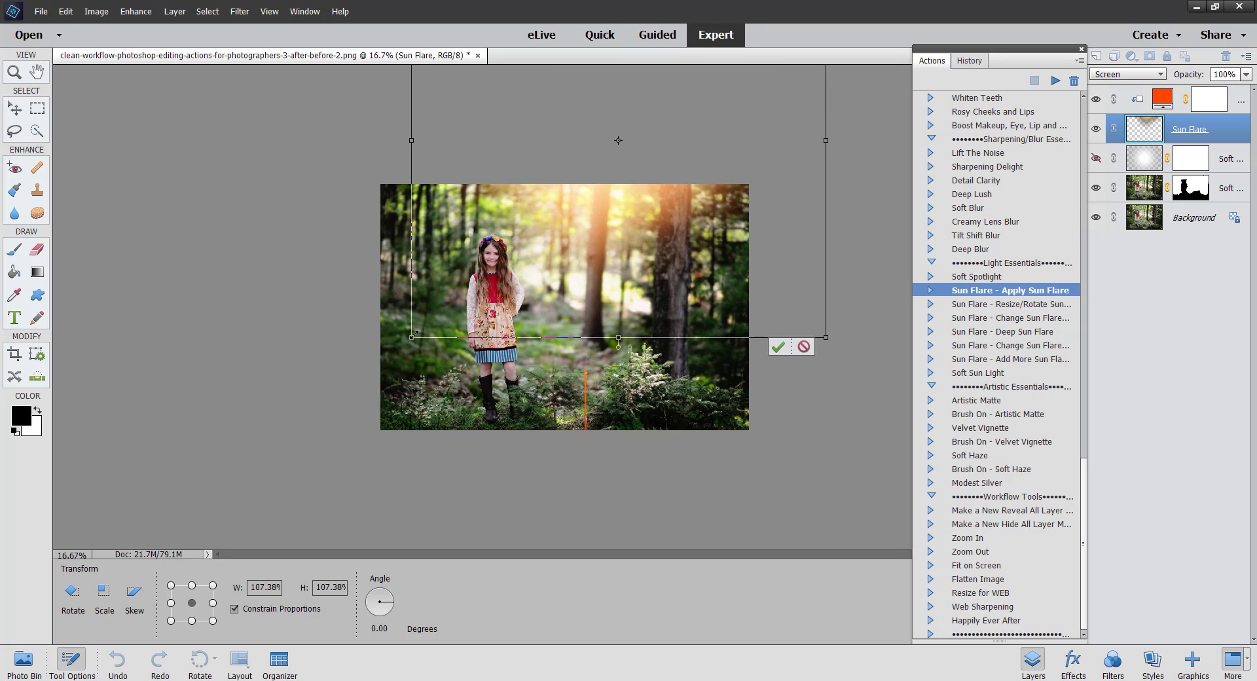
Step: Enlarge the Sun Flare further to about 112.8%, shift it so its glow shines in above the trees, and commit the transform
left_click_drag(429, 330, 438, 372)
left_click_drag(603, 278, 566, 225)
scroll(578, 255, "up", 2)
scroll(615, 245, "down", 1)
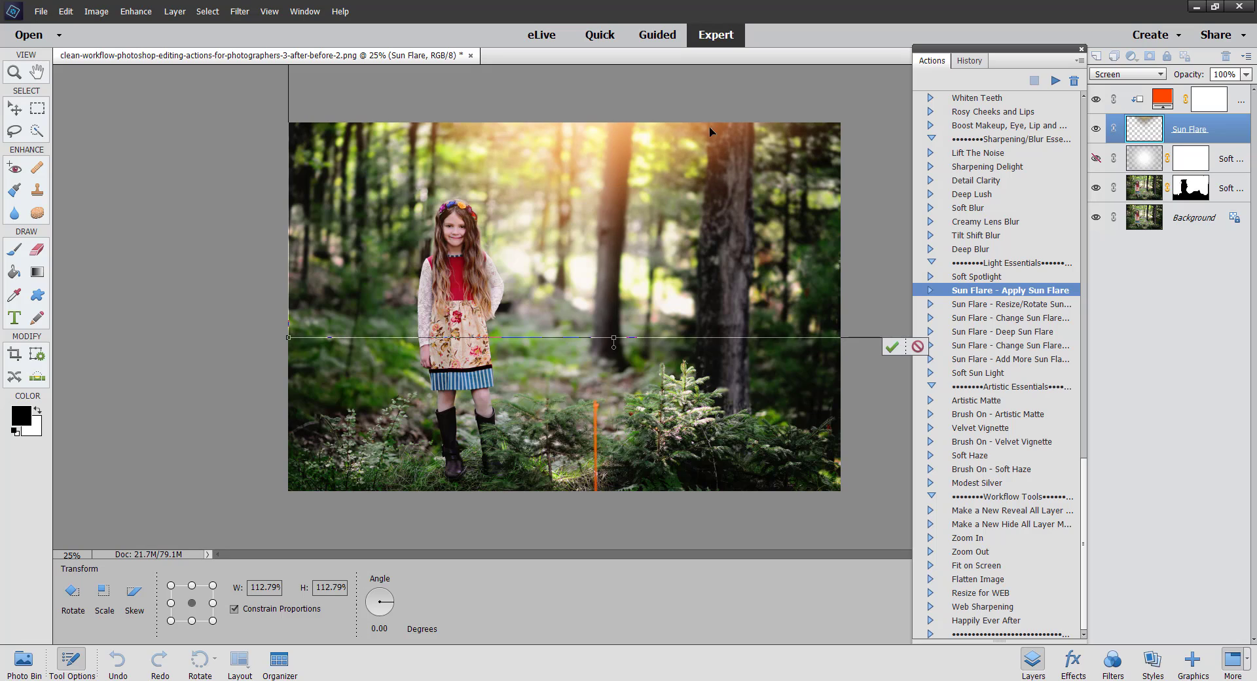
left_click(892, 347)
Step: Run the Sun Flare - Resize/Rotate action and accept the transform at 100% without altering the flare
left_click(1015, 308)
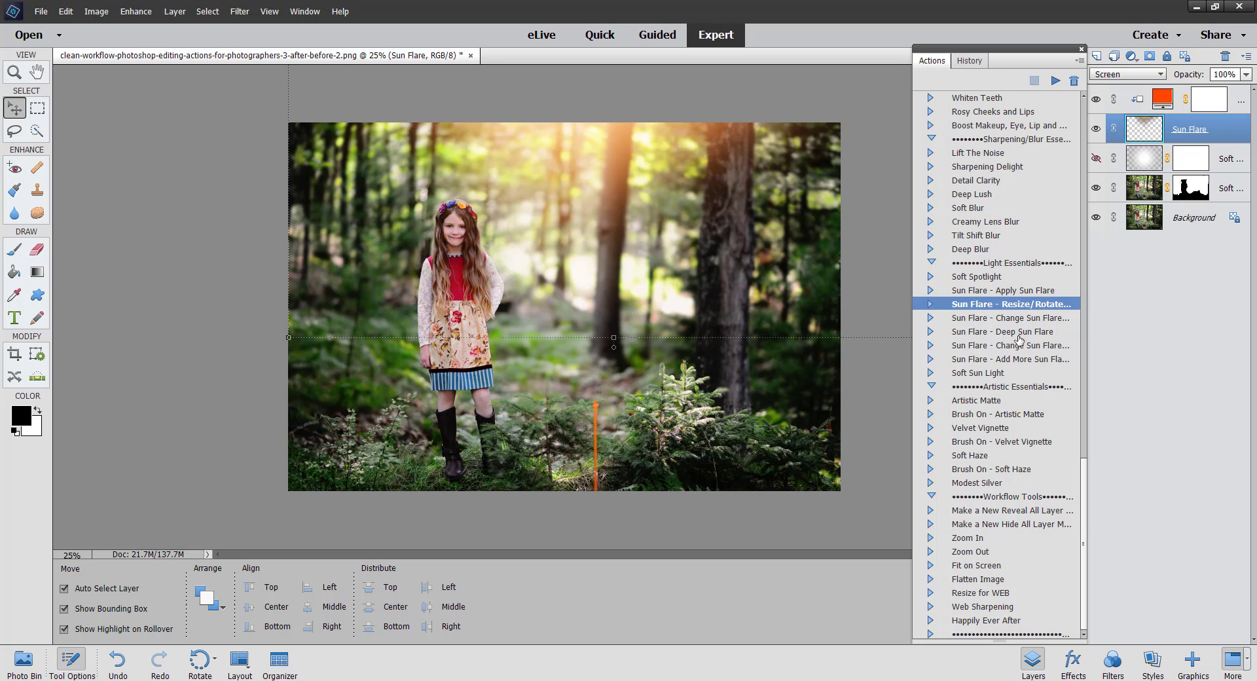
left_click(1055, 81)
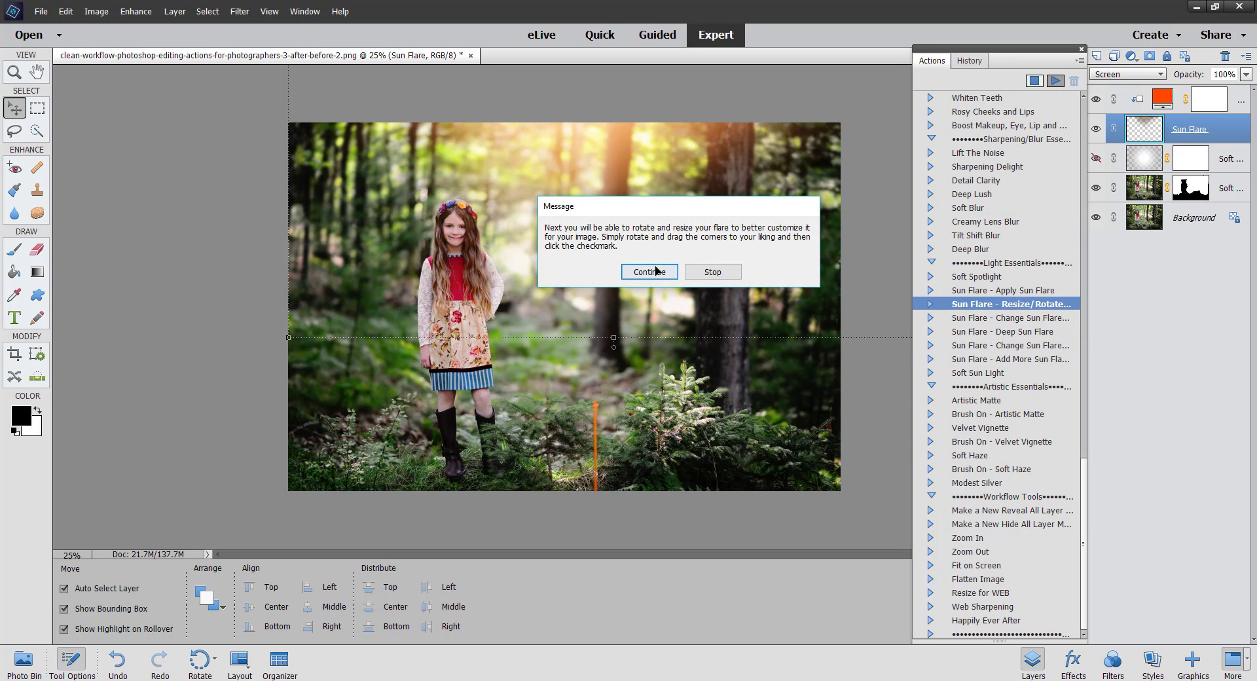
left_click(651, 285)
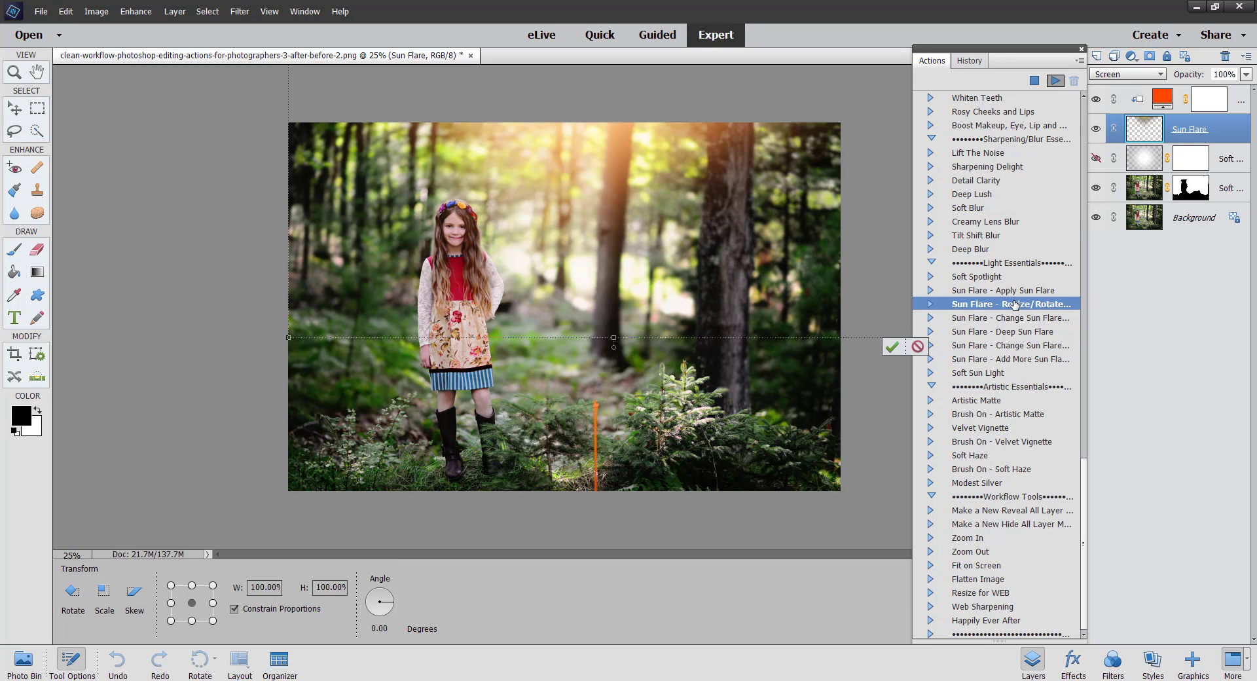
left_click(892, 348)
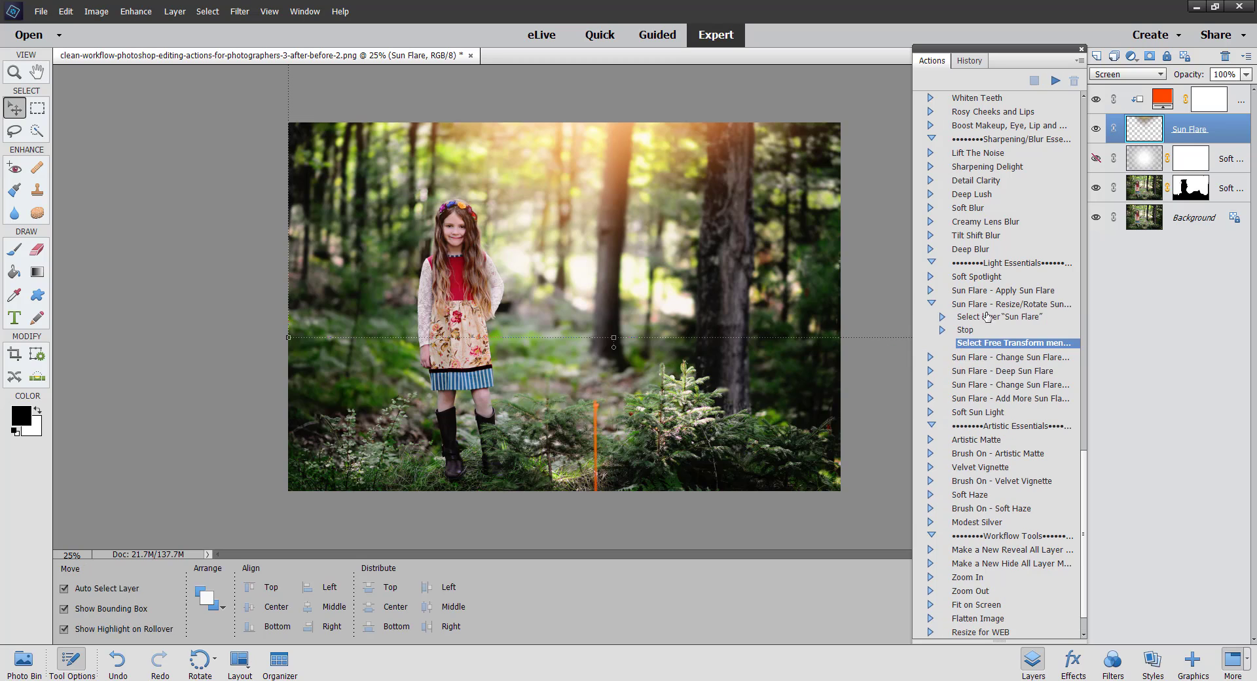
Step: Collapse the Resize/Rotate action's steps and run the Sun Flare - Deep Sun Flare action
left_click(931, 305)
left_click(975, 306)
left_click(982, 331)
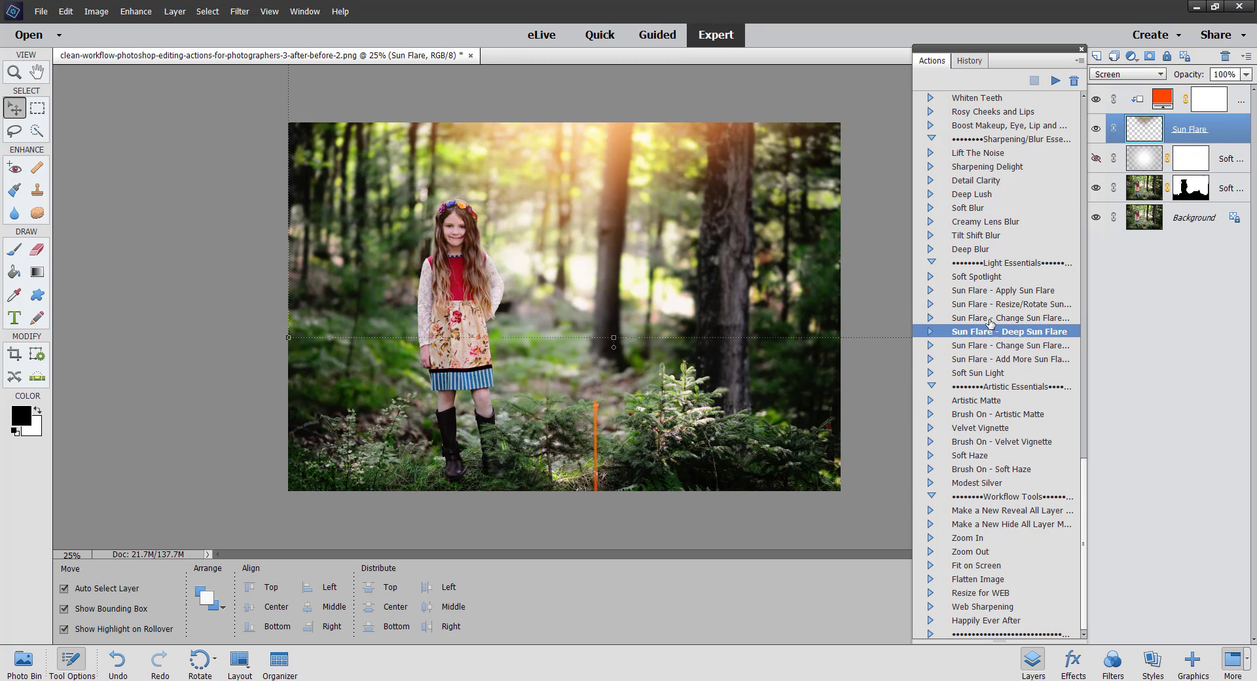
left_click(1055, 80)
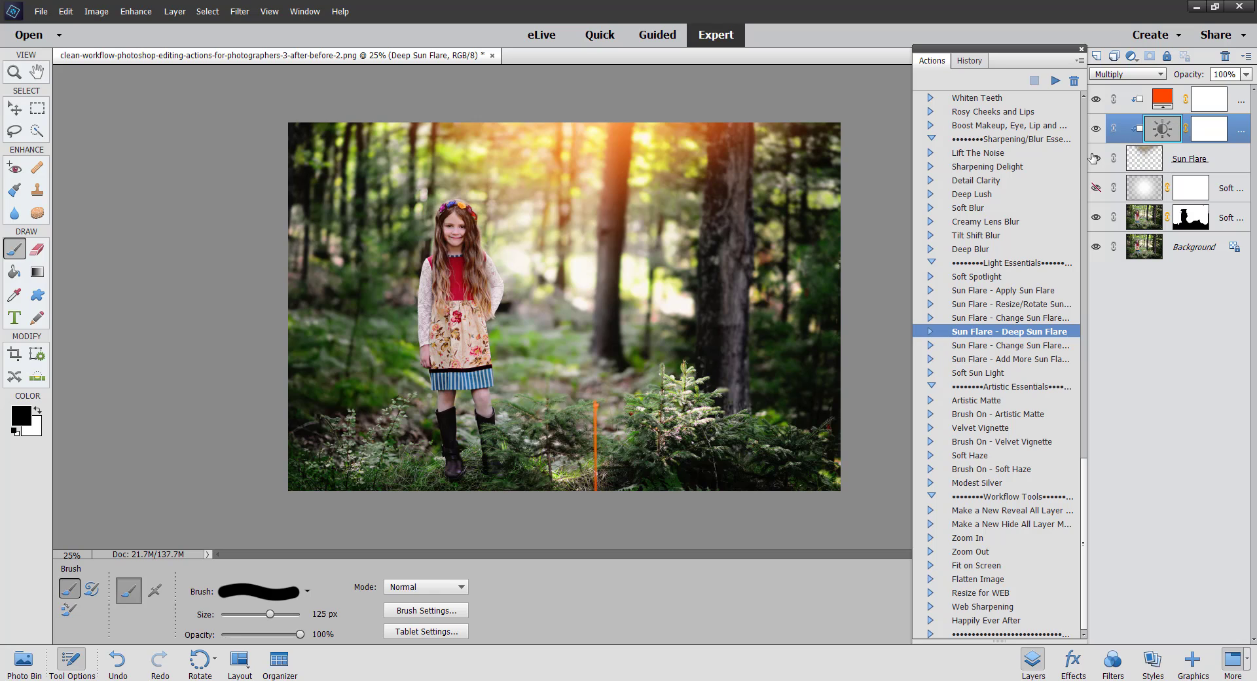
Step: Hide the Sun Flare layer and run the Soft Sun Light action on the image
left_click(1095, 159)
left_click(984, 373)
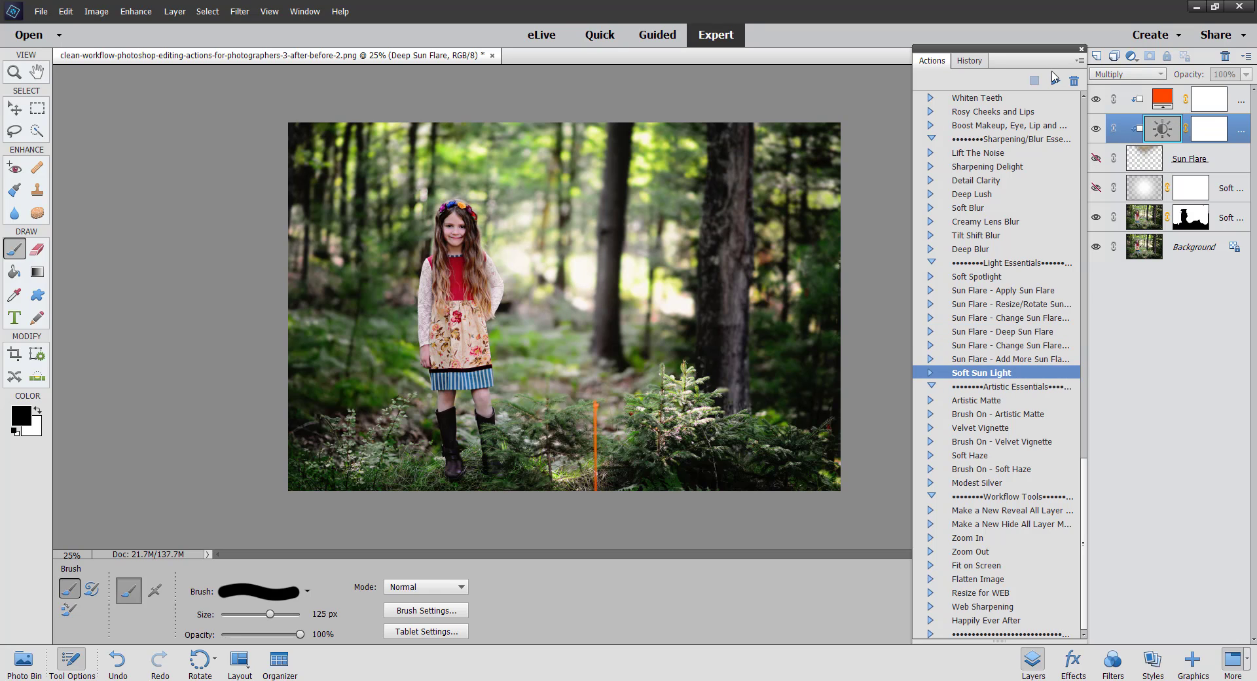
left_click(1055, 80)
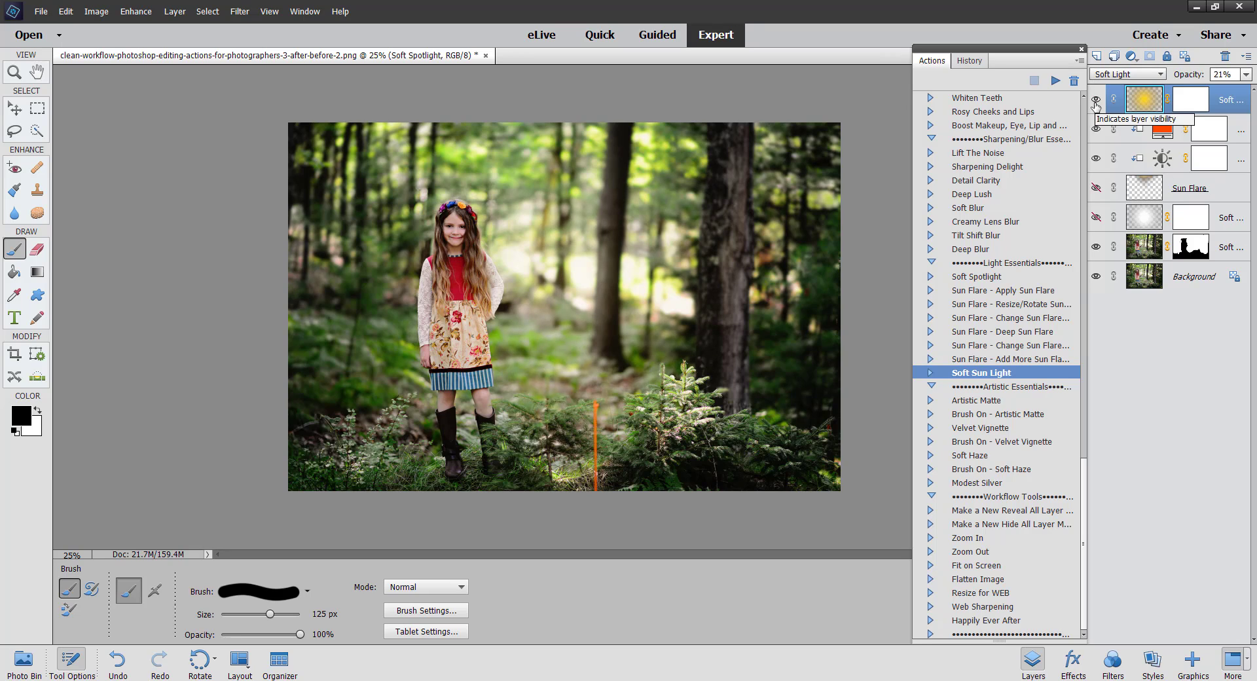
Step: Flatten the image into a single Background layer
left_click(973, 401)
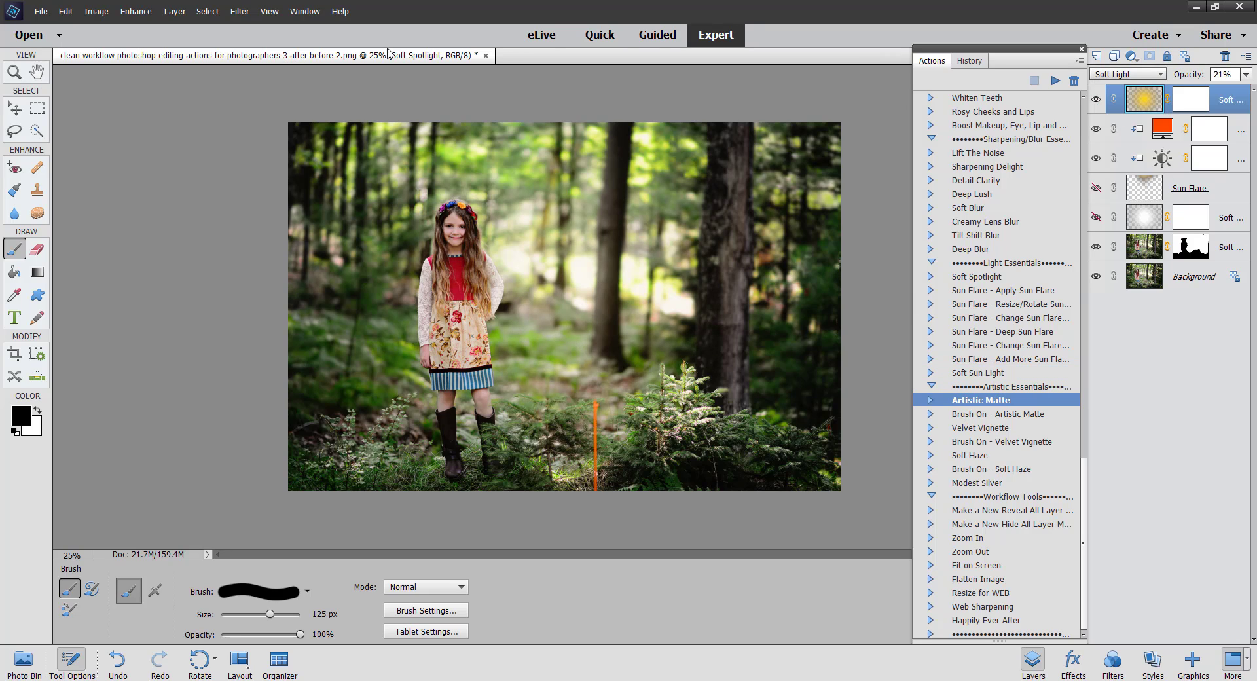
left_click(175, 11)
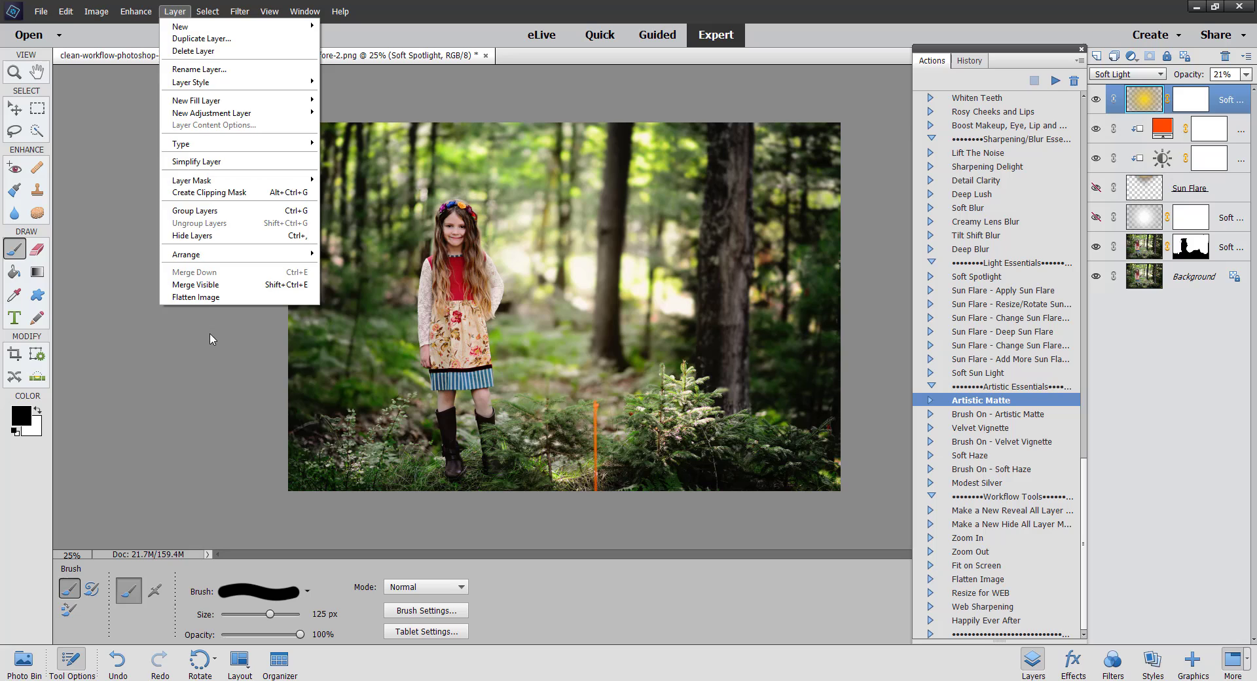
left_click(200, 298)
left_click(596, 265)
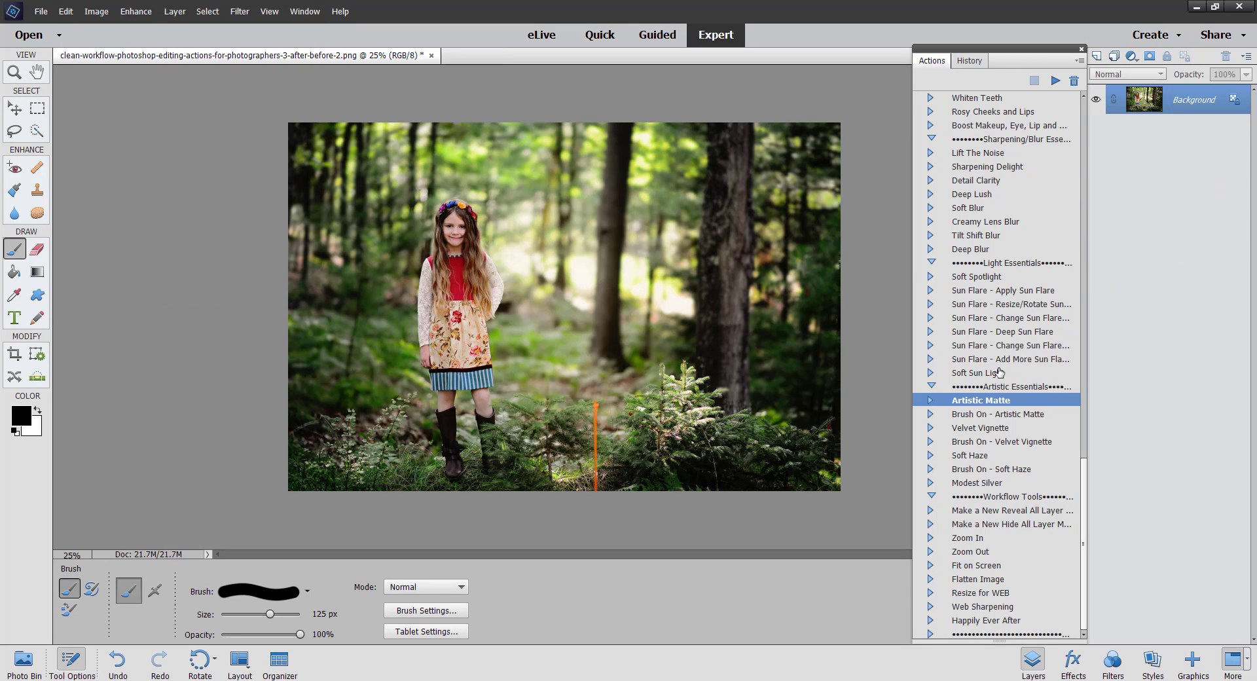
Step: Run the Neutralize Yellows action from the White Balance Essentials on the flattened image
left_click(1084, 254)
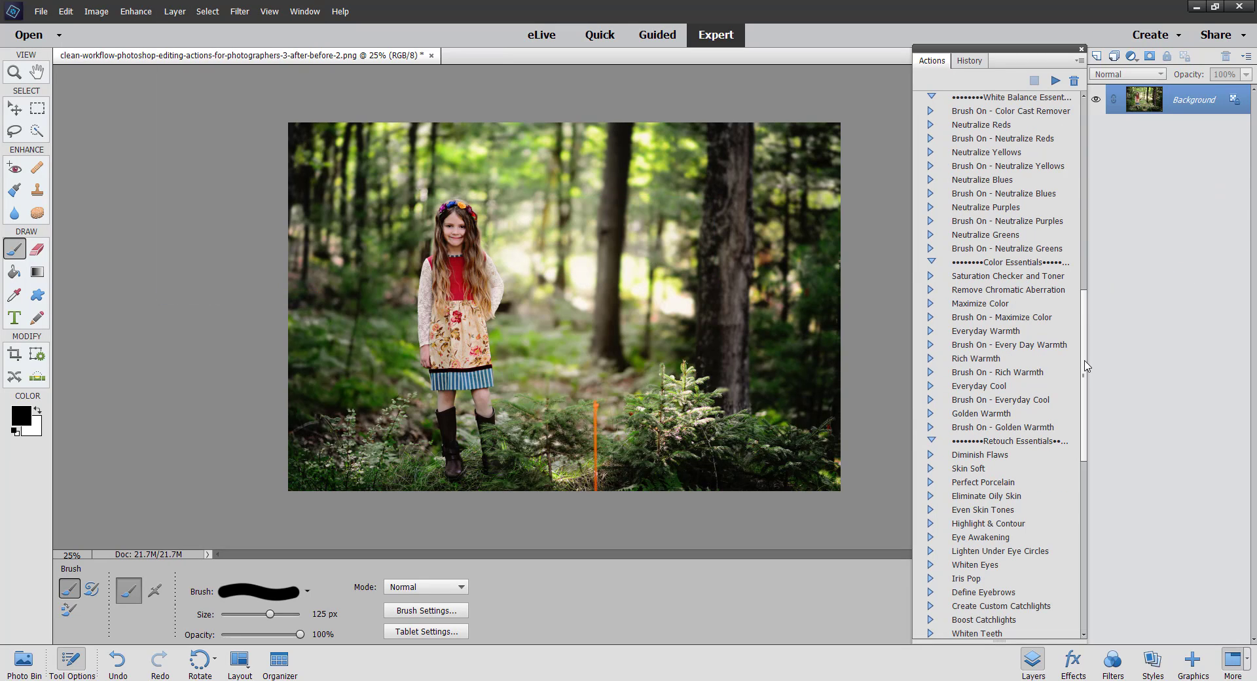
left_click_drag(1085, 367, 1081, 335)
left_click(978, 218)
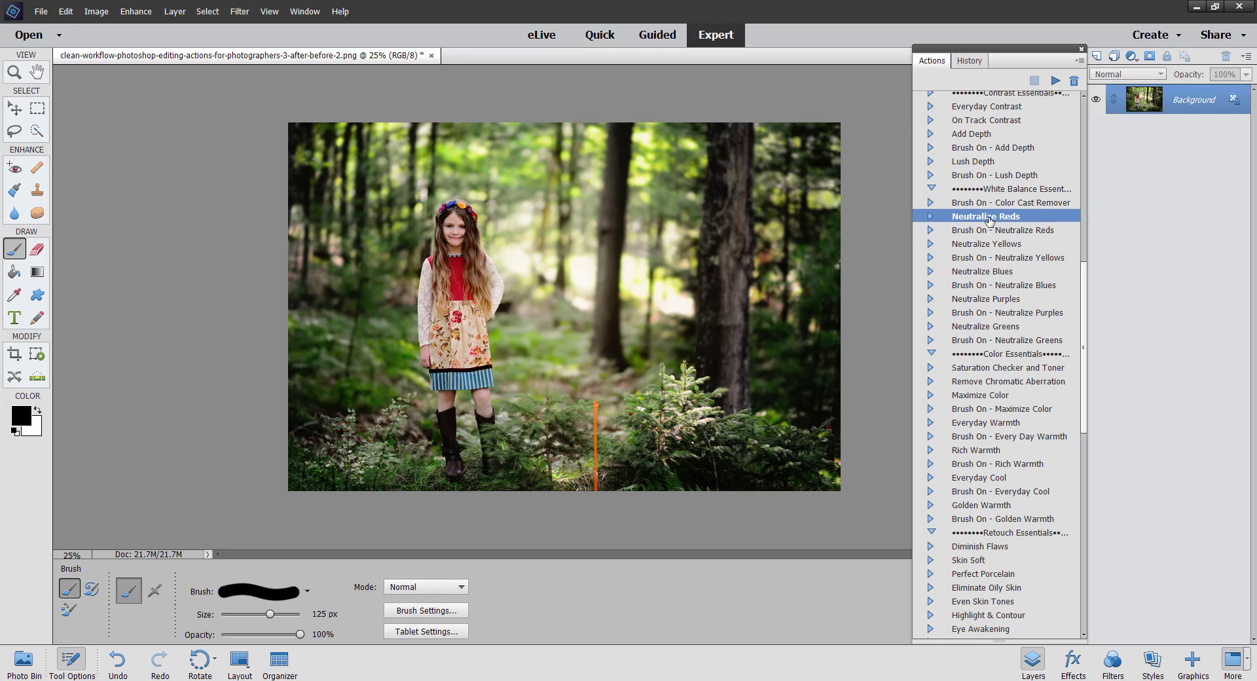
left_click(991, 232)
left_click(994, 218)
left_click(995, 231)
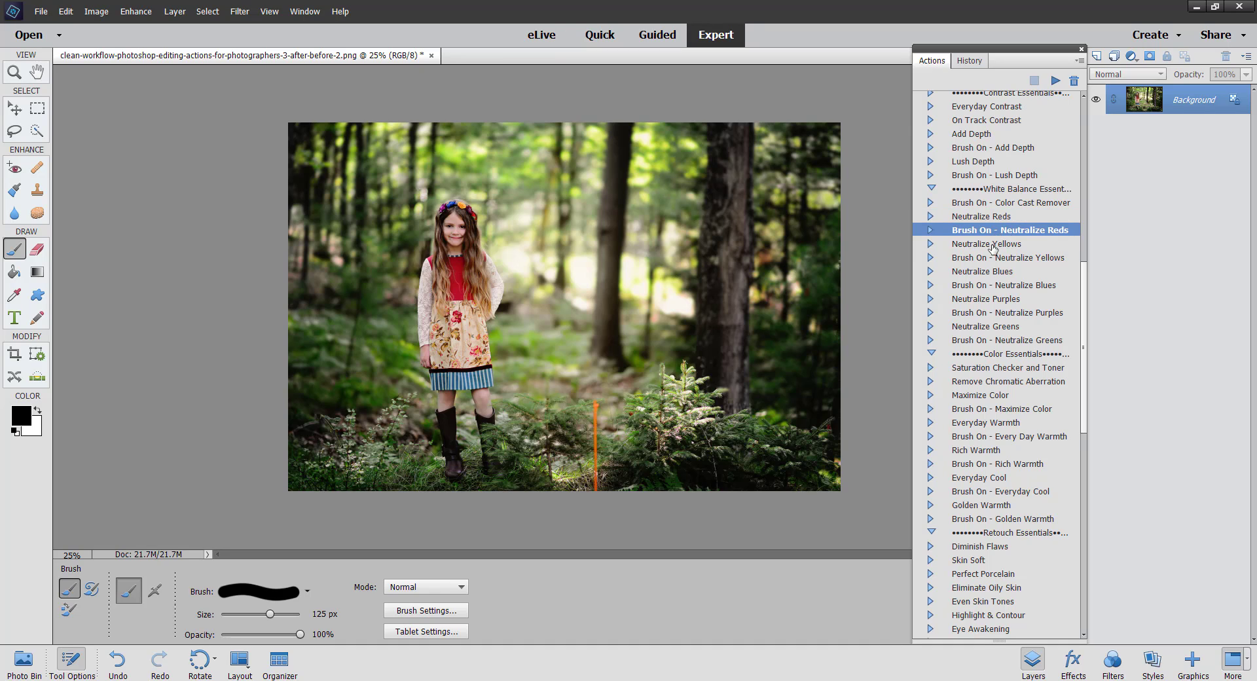
left_click(992, 246)
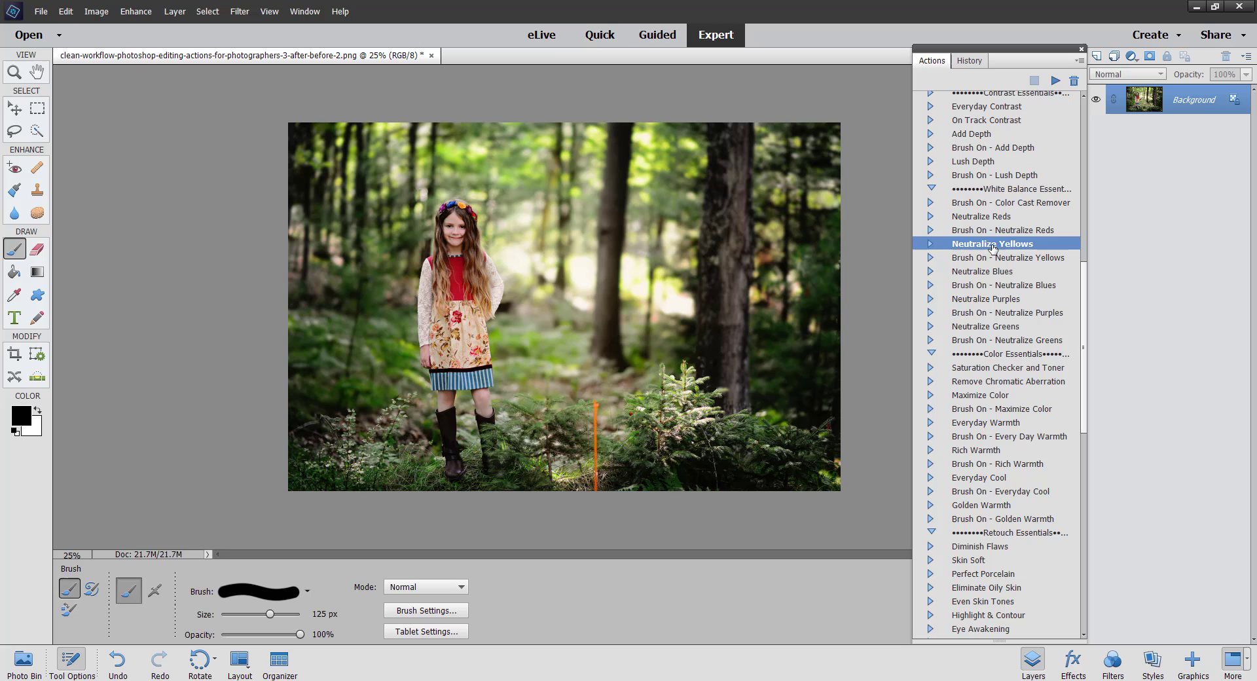
left_click(1052, 81)
left_click(653, 275)
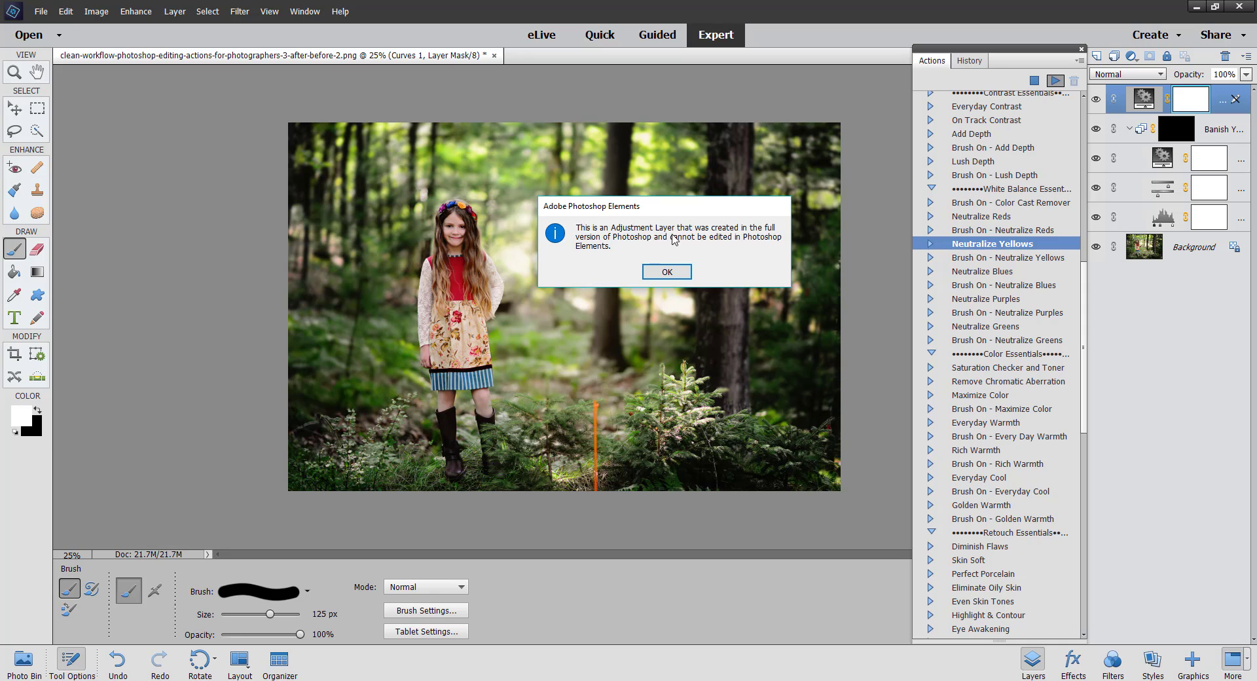
left_click(667, 274)
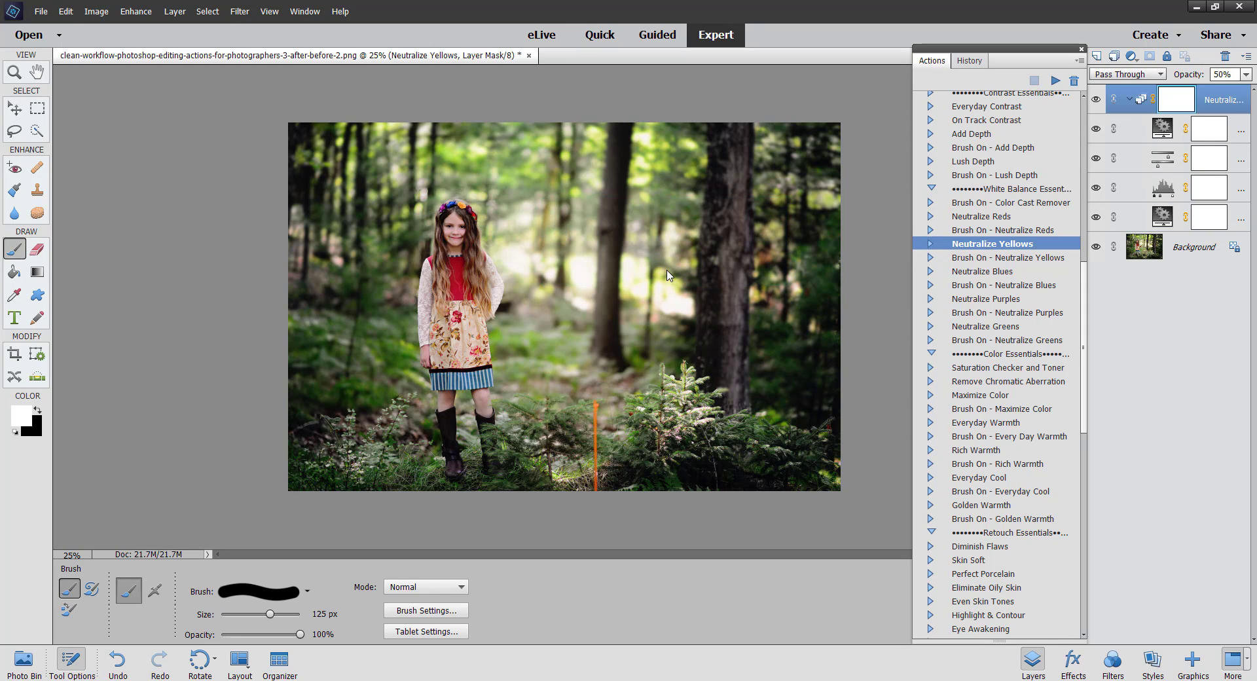
Step: Toggle the Neutralize Yellows group's visibility to compare the photo before and after
left_click(1095, 100)
left_click(1095, 101)
left_click(1095, 100)
left_click(1095, 100)
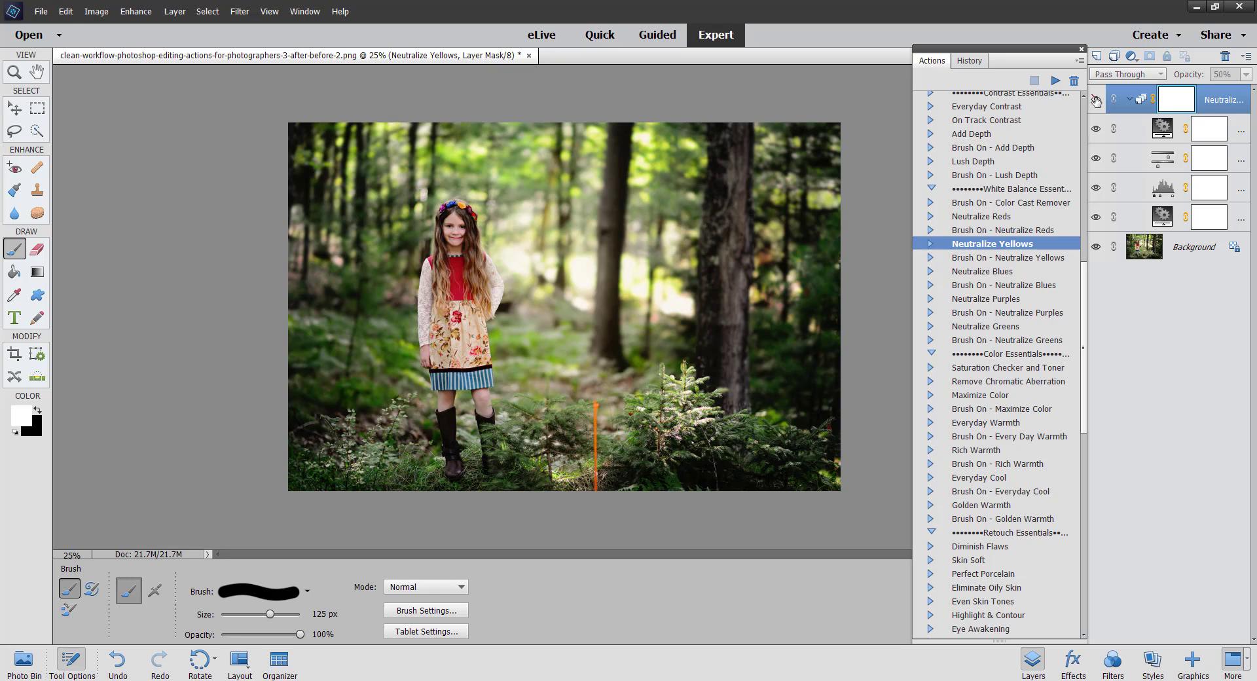
left_click(1096, 101)
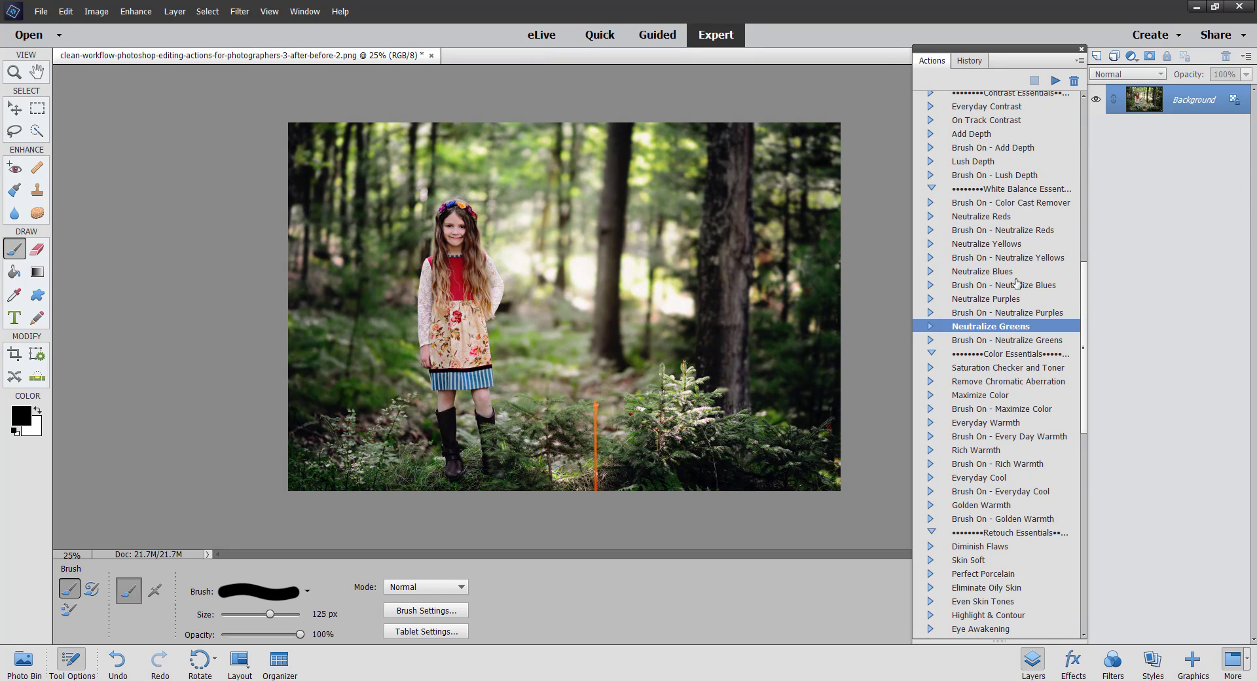
Step: Switch to Photoshop with the balloon portrait open and select the Boost Makeup, Eye, Lip action
left_click(1016, 284)
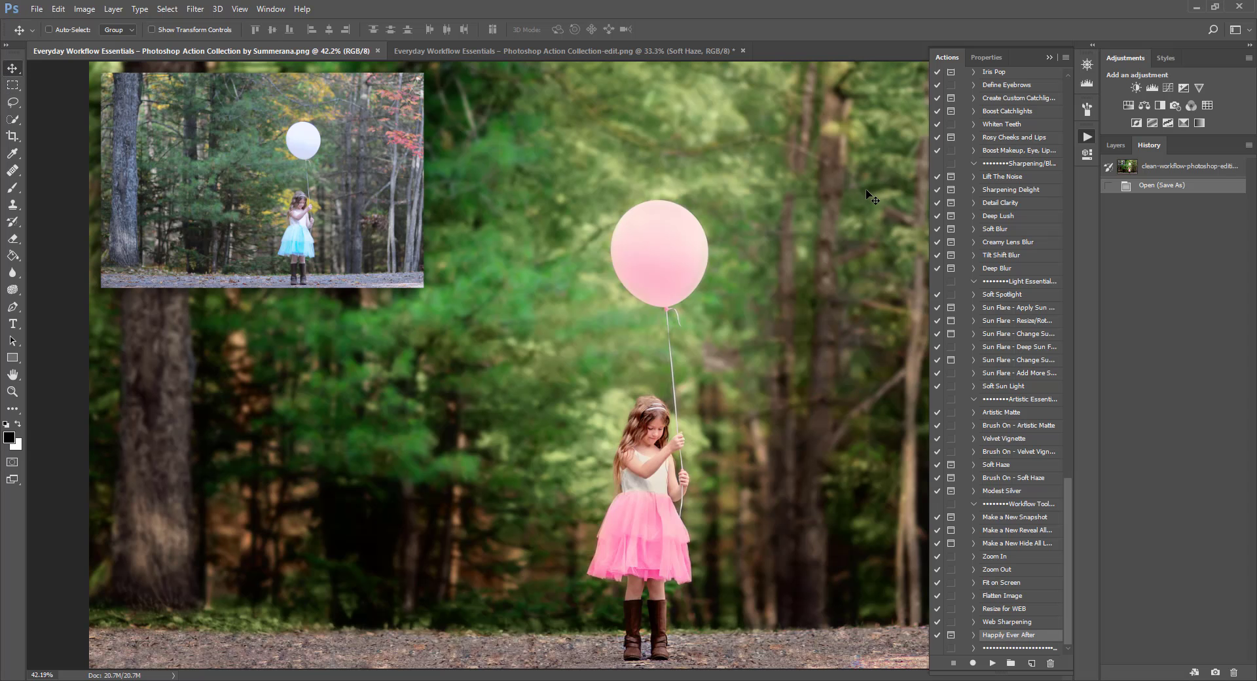
left_click(983, 152)
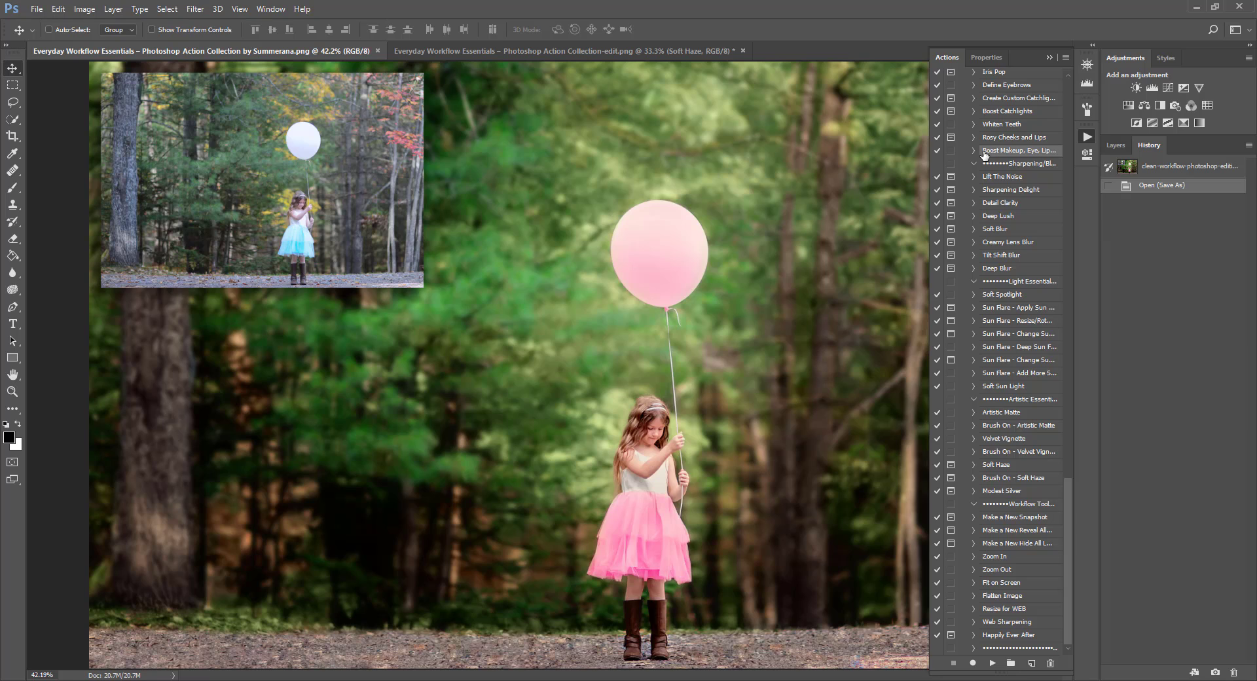